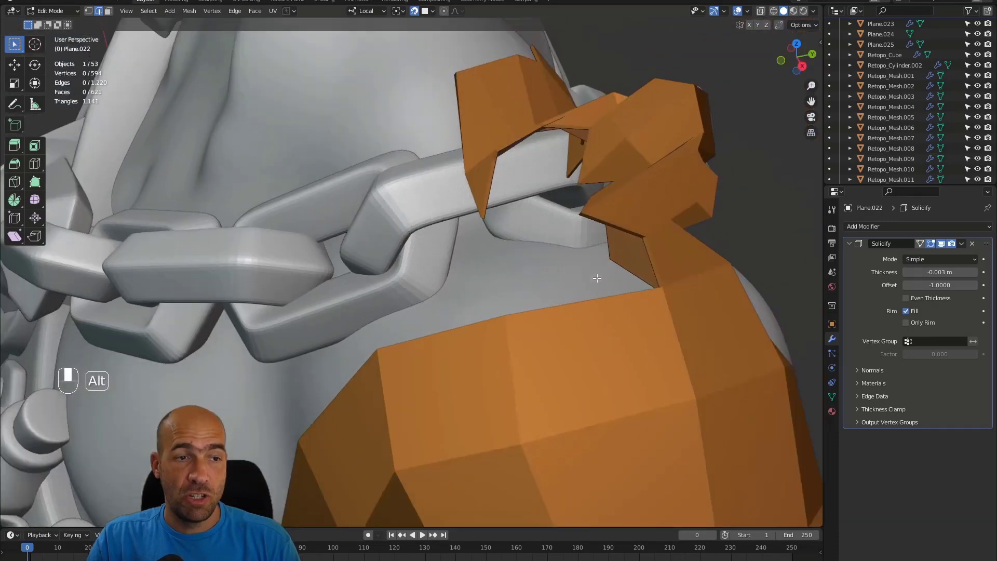
Extrude the open edge of the retopology mesh beneath the chain link into a new face toward the shoulder gap.
{"action": "middle_click_drag", "start_coordinate": [596, 279], "coordinate": [593, 269], "text": "alt"}
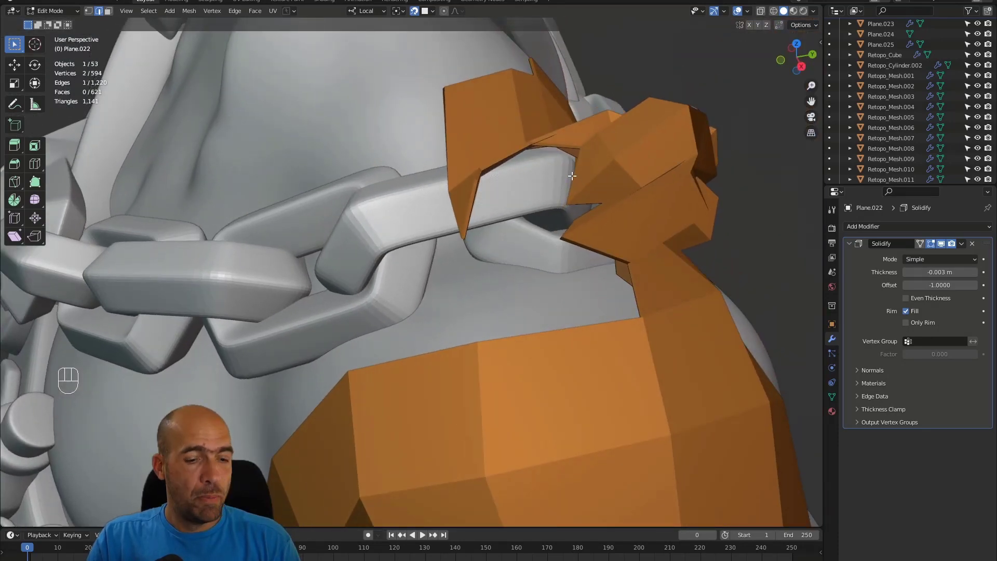
{"action": "mouse_move", "coordinate": [571, 176]}
{"action": "middle_mouse_down", "text": "alt"}
{"action": "mouse_move", "coordinate": [515, 185]}
{"action": "mouse_move", "coordinate": [558, 168]}
{"action": "middle_mouse_up", "text": "alt"}
{"action": "key", "text": "2"}
{"action": "left_click", "coordinate": [530, 240]}
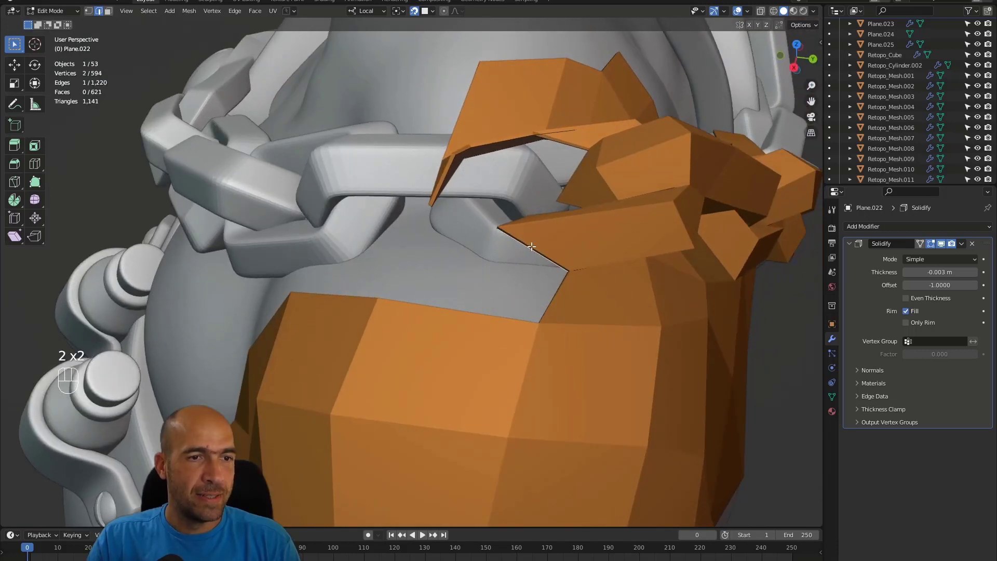
{"action": "mouse_move", "coordinate": [531, 245]}
{"action": "middle_mouse_down", "text": "alt"}
{"action": "mouse_move", "coordinate": [541, 248]}
{"action": "mouse_move", "coordinate": [533, 239]}
{"action": "middle_mouse_up", "text": "alt"}
{"action": "key", "text": "e"}
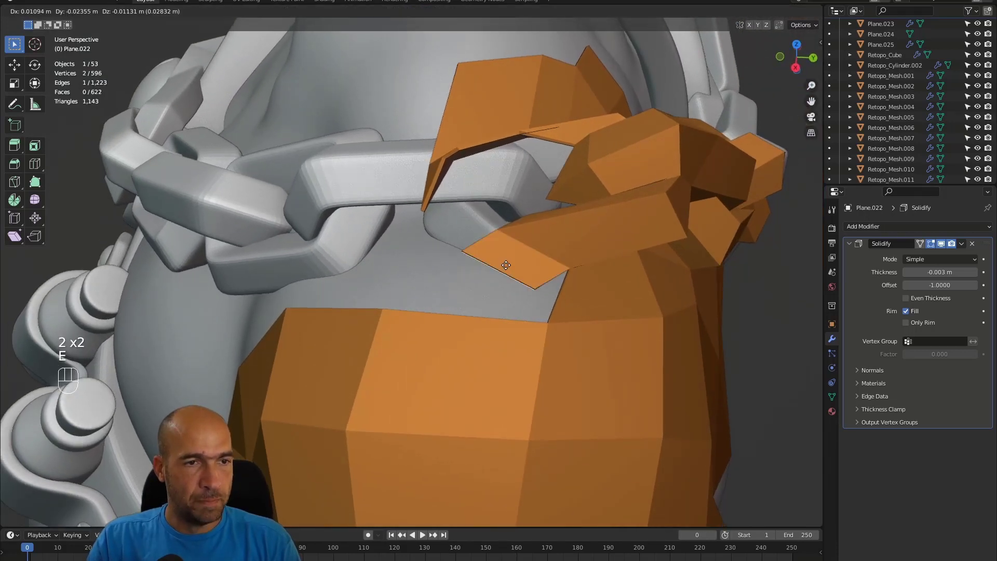
{"action": "left_click", "coordinate": [546, 282]}
Merge the new face's loose corner vertex with the adjacent vertex on the shoulder mesh.
{"action": "key", "text": "1"}
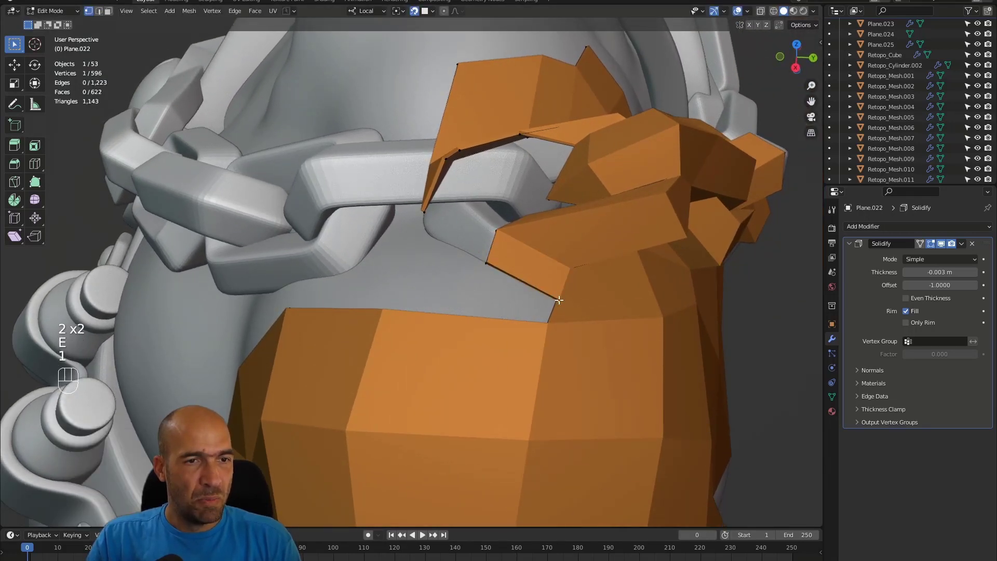
{"action": "left_click_drag", "start_coordinate": [559, 300], "coordinate": [571, 269]}
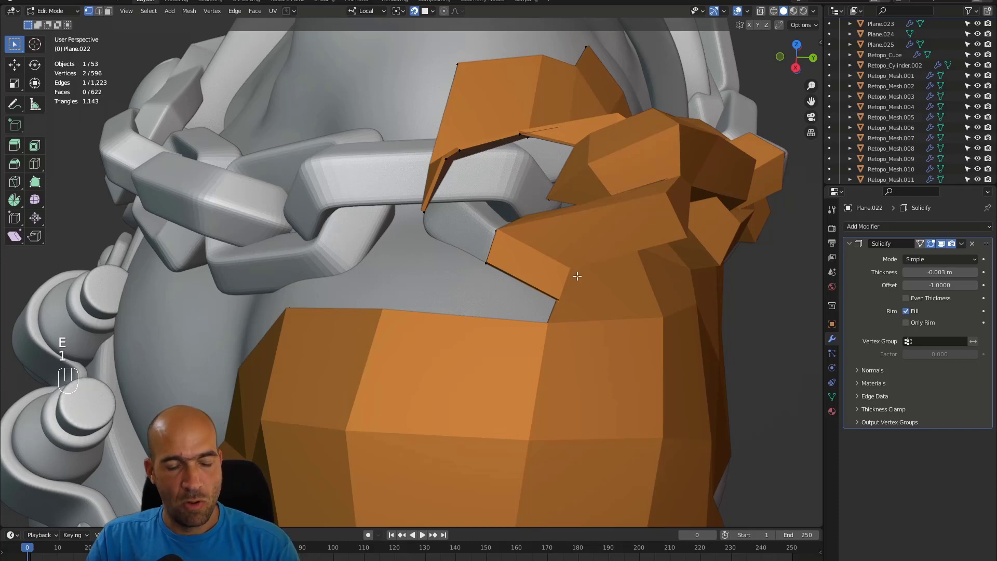
{"action": "key", "text": "alt+m"}
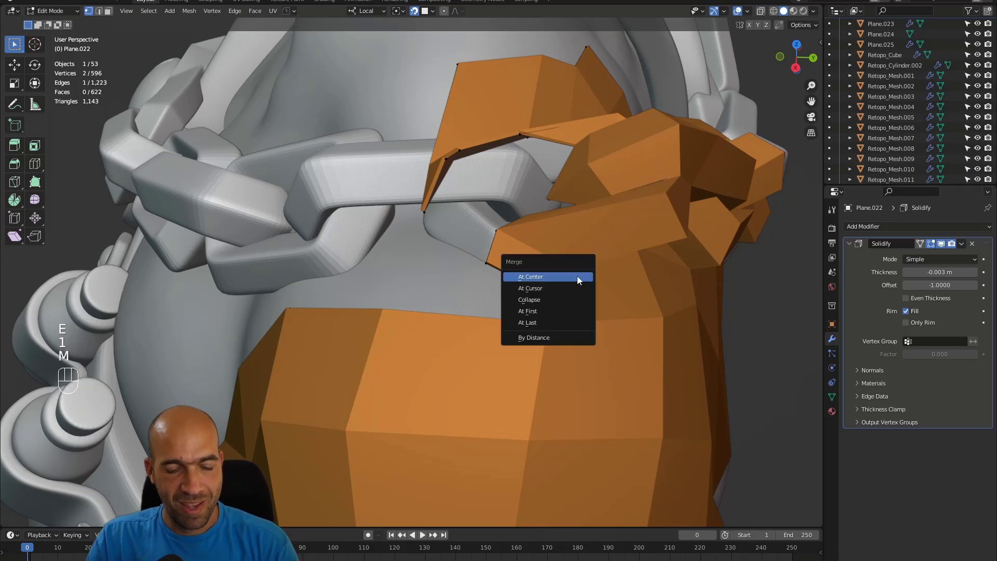
{"action": "left_click", "coordinate": [549, 333]}
Extrude the strip's end edge further along the underside of the chain link and reposition its lower corner vertex.
{"action": "mouse_move", "coordinate": [505, 259]}
{"action": "middle_mouse_down"}
{"action": "mouse_move", "coordinate": [534, 274]}
{"action": "mouse_move", "coordinate": [521, 268]}
{"action": "middle_mouse_up"}
{"action": "key", "text": "2"}
{"action": "key", "text": "2"}
{"action": "left_click", "coordinate": [507, 280]}
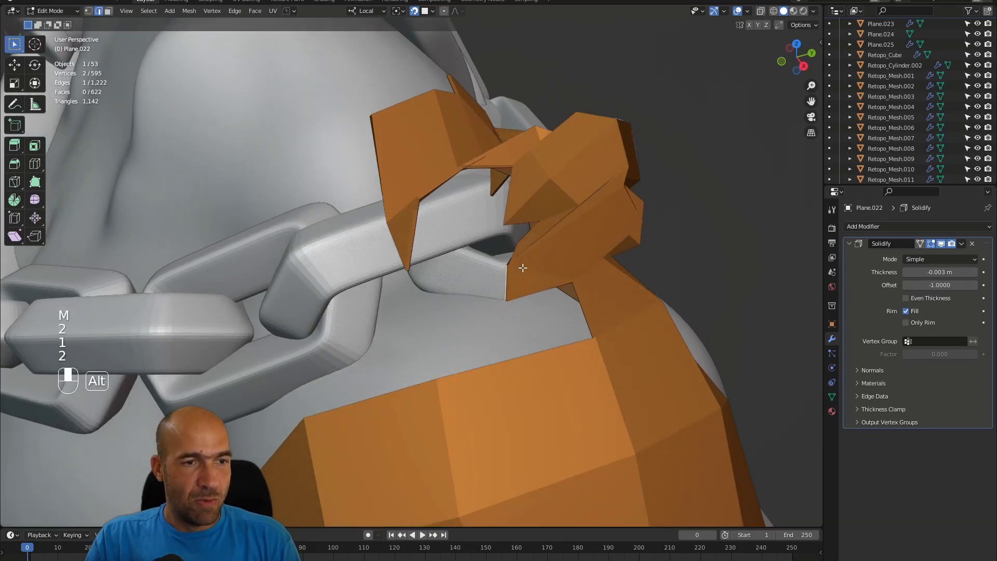
{"action": "key", "text": "e"}
{"action": "left_click", "coordinate": [449, 274]}
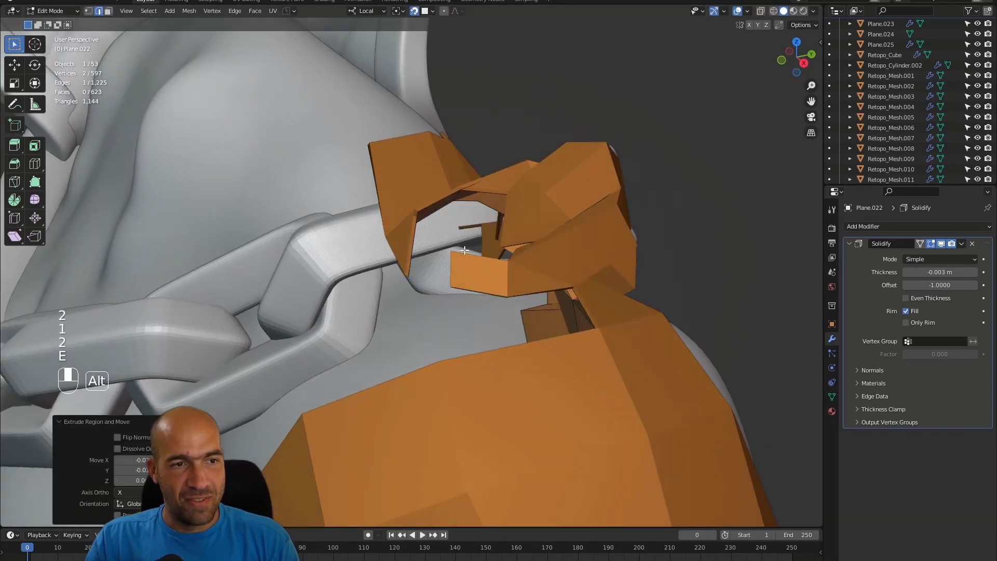
{"action": "middle_click_drag", "start_coordinate": [450, 274], "coordinate": [459, 280]}
{"action": "key", "text": "g"}
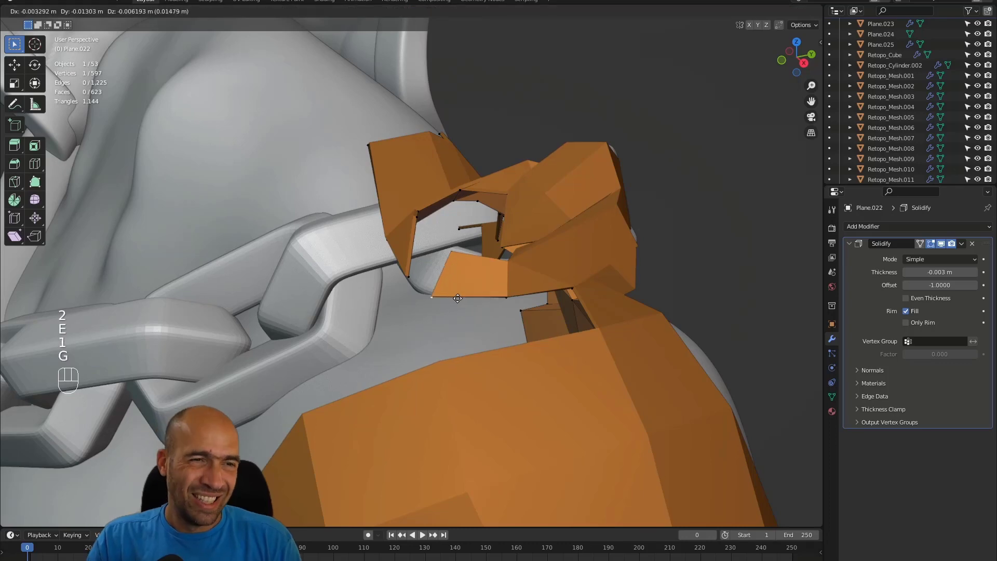
{"action": "left_click", "coordinate": [468, 280]}
Reposition the upper corner vertex of the strip's last face beneath the chain link.
{"action": "mouse_move", "coordinate": [467, 281]}
{"action": "middle_mouse_down", "text": "alt"}
{"action": "mouse_move", "coordinate": [445, 256]}
{"action": "mouse_move", "coordinate": [514, 275]}
{"action": "mouse_move", "coordinate": [457, 269]}
{"action": "middle_mouse_up", "text": "alt"}
{"action": "scroll", "coordinate": [445, 256], "scroll_direction": "up", "scroll_amount": 10}
{"action": "scroll", "coordinate": [515, 274], "scroll_direction": "down", "scroll_amount": 5}
{"action": "scroll", "coordinate": [451, 269], "scroll_direction": "up", "scroll_amount": 2}
{"action": "left_click", "coordinate": [451, 267]}
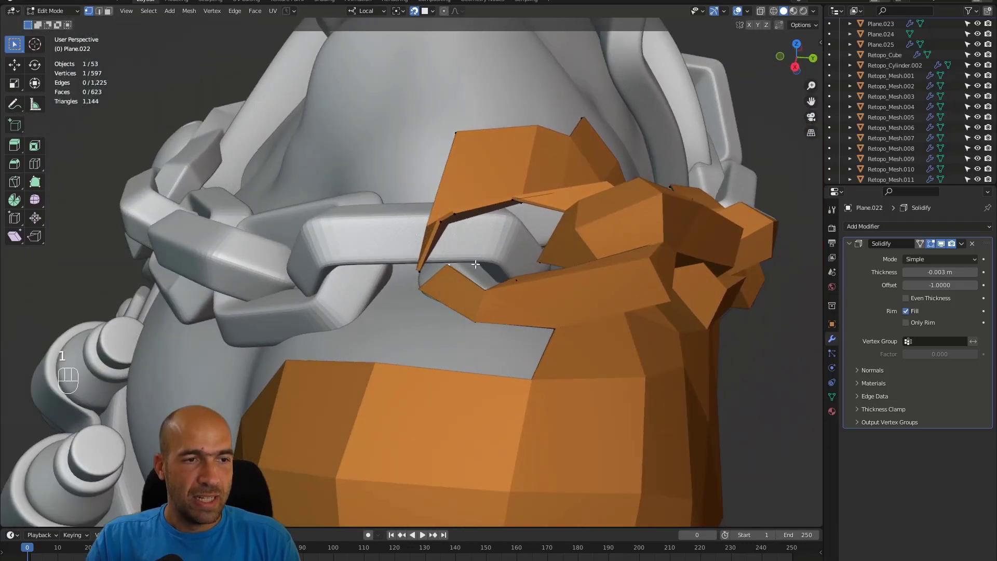
{"action": "key", "text": "g"}
{"action": "left_click", "coordinate": [476, 266]}
{"action": "scroll", "coordinate": [478, 273], "scroll_direction": "down", "scroll_amount": 5}
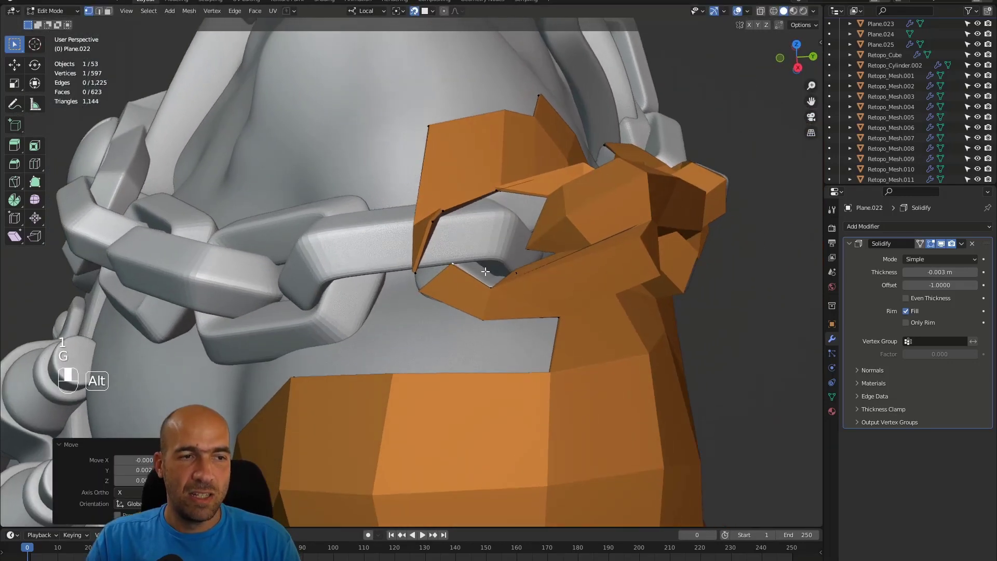
{"action": "middle_click_drag", "start_coordinate": [480, 279], "coordinate": [487, 270]}
Return to Object Mode and duplicate the chain object in place.
{"action": "key", "text": "Tab"}
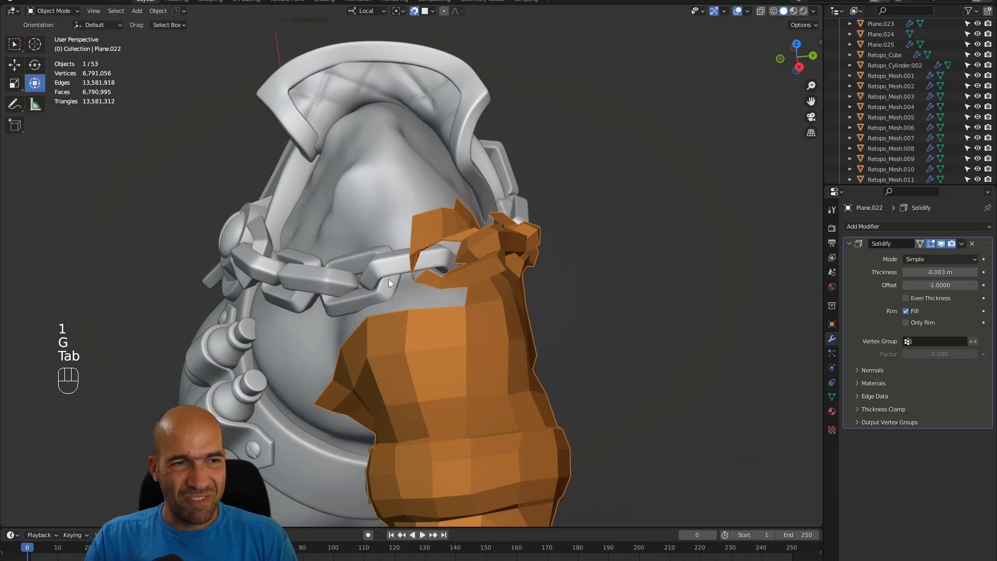
{"action": "left_click", "coordinate": [376, 271]}
{"action": "left_click_drag", "start_coordinate": [385, 282], "coordinate": [428, 220], "text": "alt"}
{"action": "key", "text": "shift+d"}
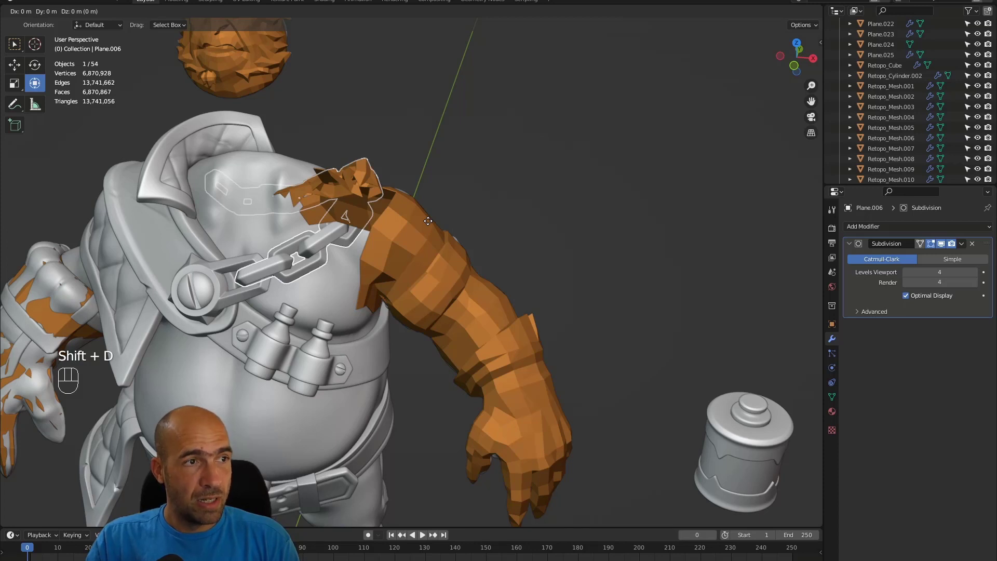
{"action": "right_click", "coordinate": [428, 221]}
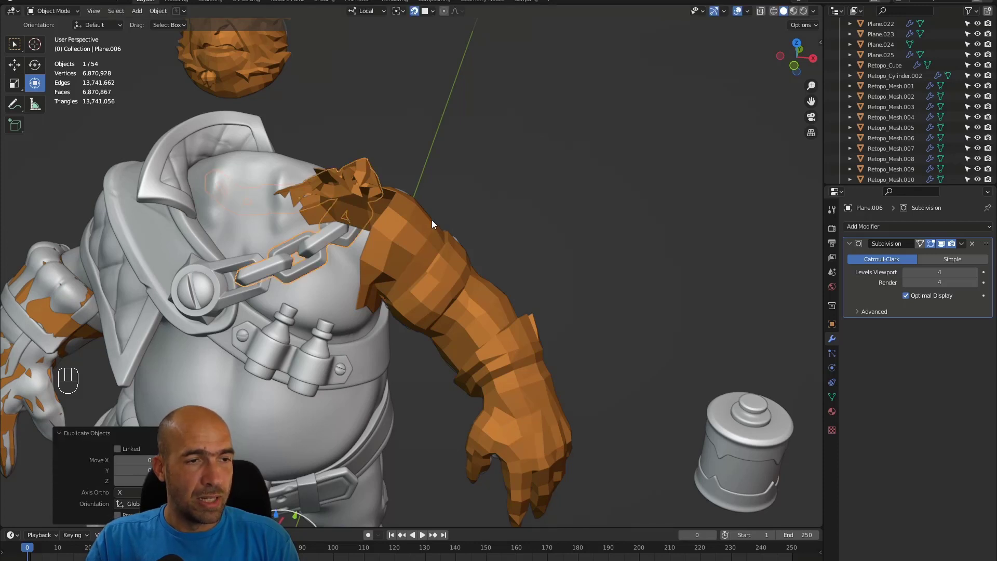
Move all of the chain's geometry about 1.2 m along its local X axis, clear of the character.
{"action": "key", "text": "Tab"}
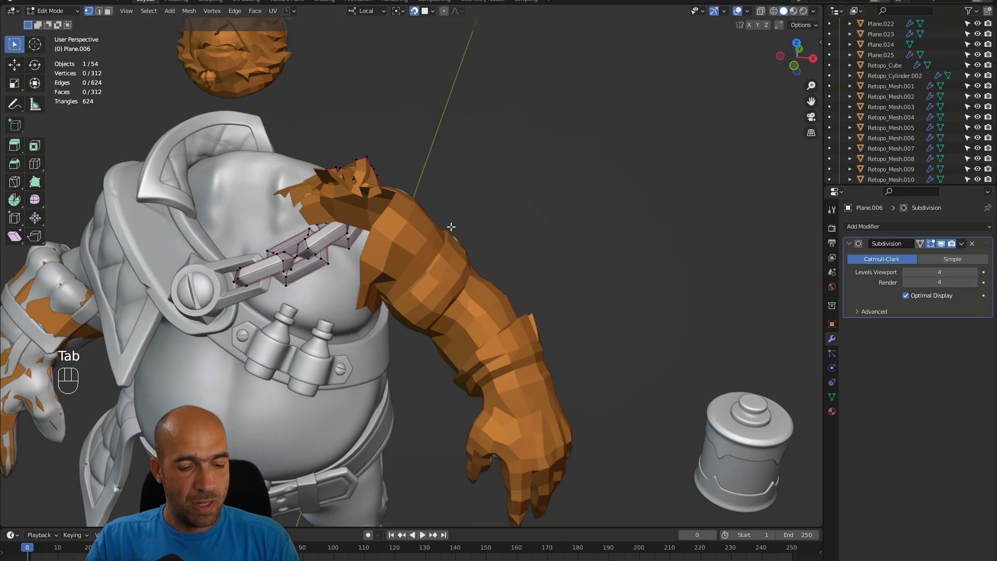
{"action": "key", "text": "a"}
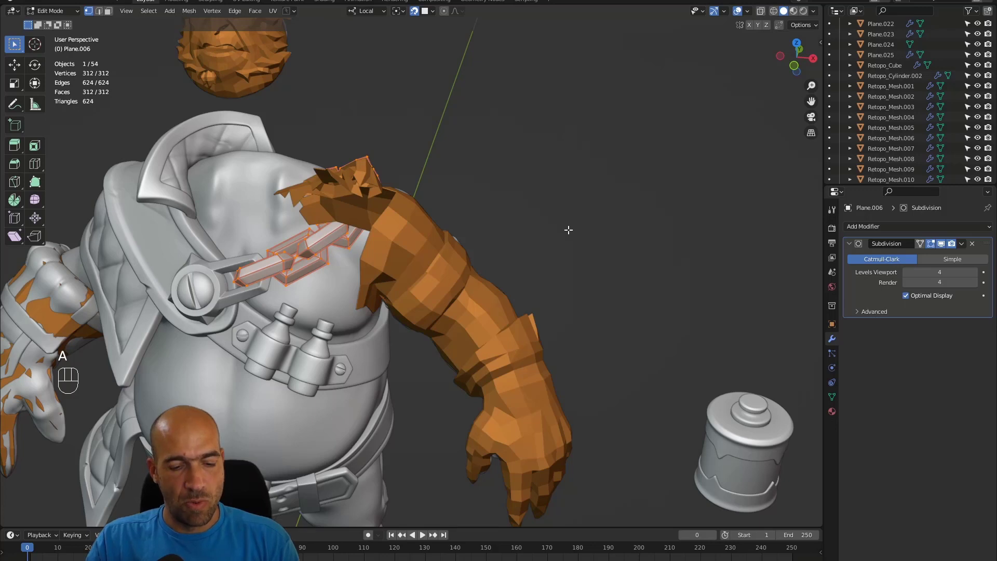
{"action": "key", "text": "g"}
{"action": "key", "text": "x"}
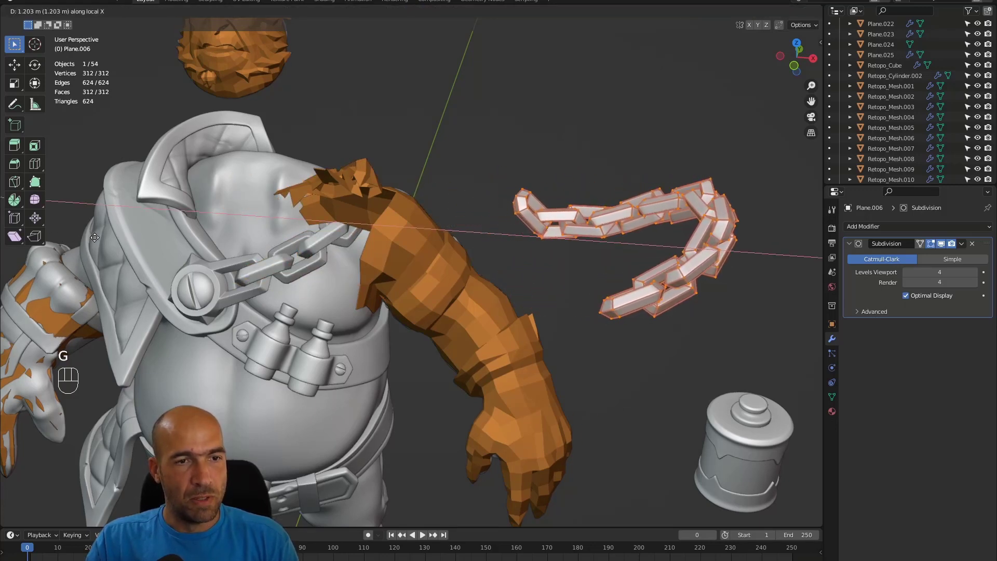
{"action": "left_click", "coordinate": [70, 236]}
{"action": "mouse_move", "coordinate": [664, 318]}
{"action": "middle_mouse_down"}
{"action": "mouse_move", "coordinate": [661, 350]}
{"action": "mouse_move", "coordinate": [655, 322]}
{"action": "mouse_move", "coordinate": [664, 311]}
{"action": "mouse_move", "coordinate": [644, 307]}
{"action": "mouse_move", "coordinate": [657, 307]}
{"action": "middle_mouse_up"}
Duplicate the offset chain in place and remove the Subdivision modifier from the copy.
{"action": "key", "text": "Tab"}
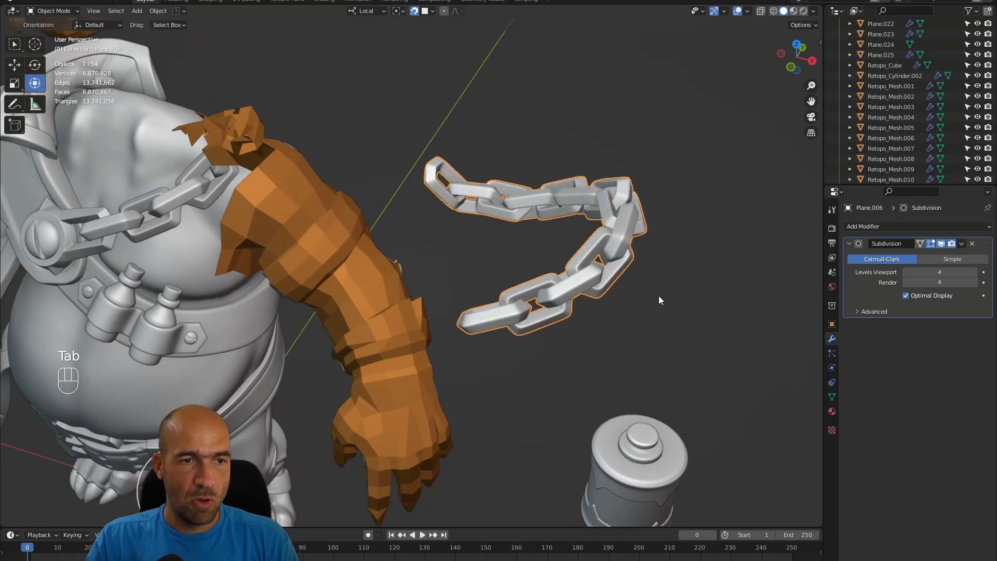
{"action": "key", "text": "shift+d"}
{"action": "right_click", "coordinate": [662, 294]}
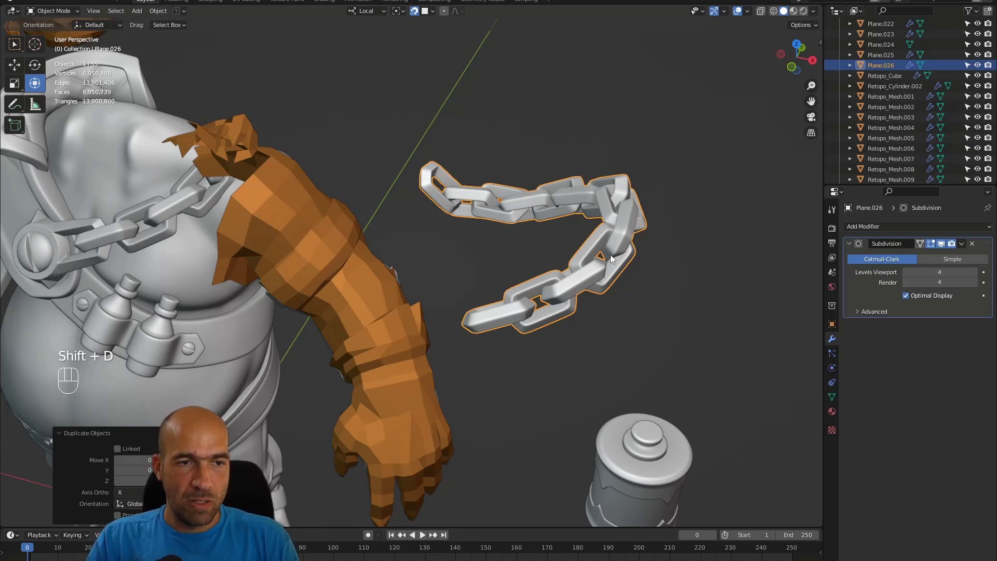
{"action": "left_click", "coordinate": [972, 243]}
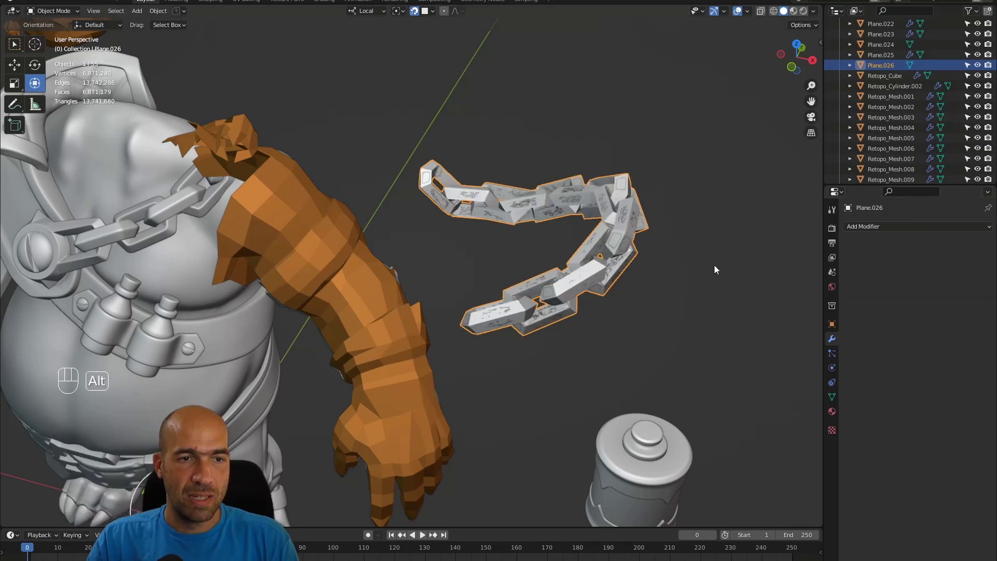
Shrink the low-poly chain copy's geometry along its normals by about 0.0018 m, and deselect everything.
{"action": "mouse_move", "coordinate": [715, 265]}
{"action": "left_mouse_down", "text": "ctrl+alt"}
{"action": "mouse_move", "coordinate": [666, 240]}
{"action": "mouse_move", "coordinate": [671, 253]}
{"action": "mouse_move", "coordinate": [716, 253]}
{"action": "left_mouse_up", "text": "ctrl+alt"}
{"action": "key", "text": "Tab"}
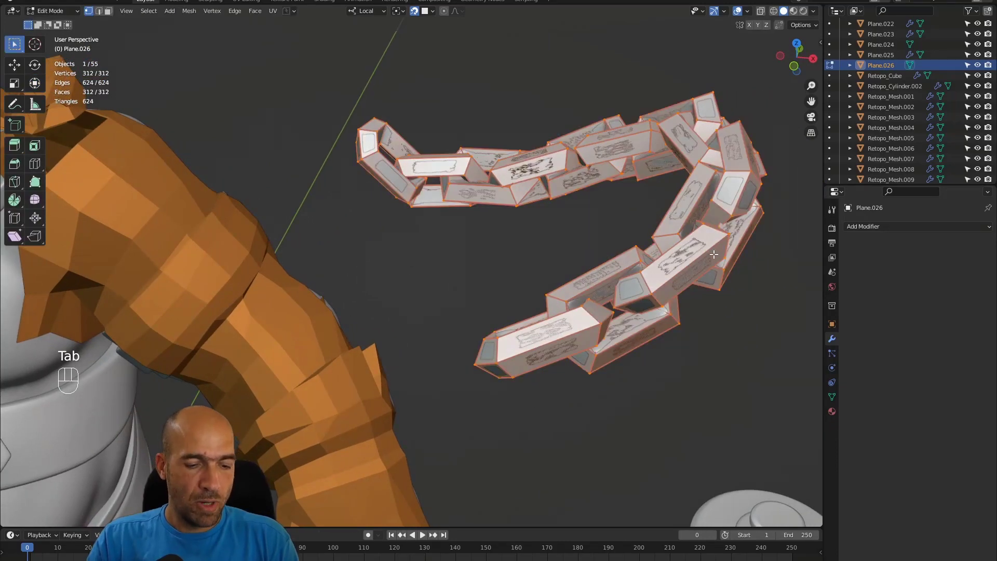
{"action": "key", "text": "alt+s"}
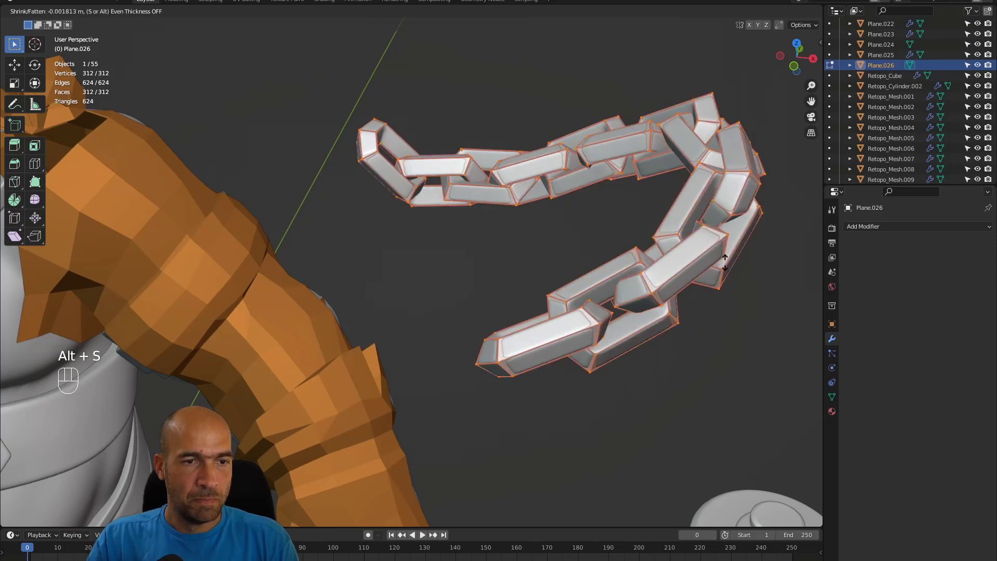
{"action": "left_click", "coordinate": [725, 262]}
{"action": "scroll", "coordinate": [753, 286], "scroll_direction": "down", "scroll_amount": 6}
{"action": "key", "text": "alt+a"}
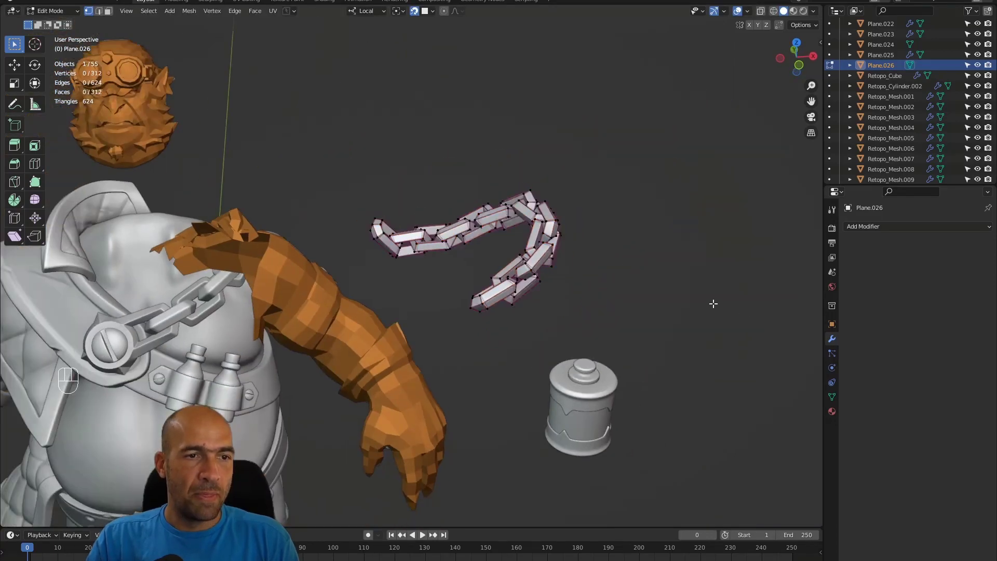
{"action": "middle_click_drag", "start_coordinate": [713, 304], "coordinate": [619, 289]}
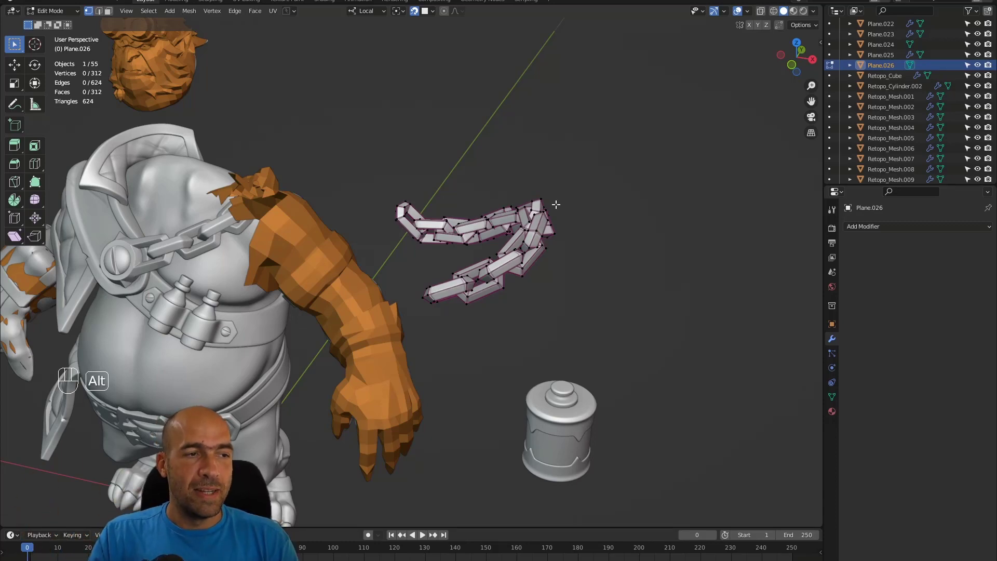
{"action": "middle_click_drag", "start_coordinate": [556, 203], "coordinate": [594, 202], "text": "alt"}
{"action": "middle_click_drag", "start_coordinate": [509, 241], "coordinate": [505, 211], "text": "ctrl+alt"}
{"action": "middle_click_drag", "start_coordinate": [504, 212], "coordinate": [533, 213], "text": "alt+shift"}
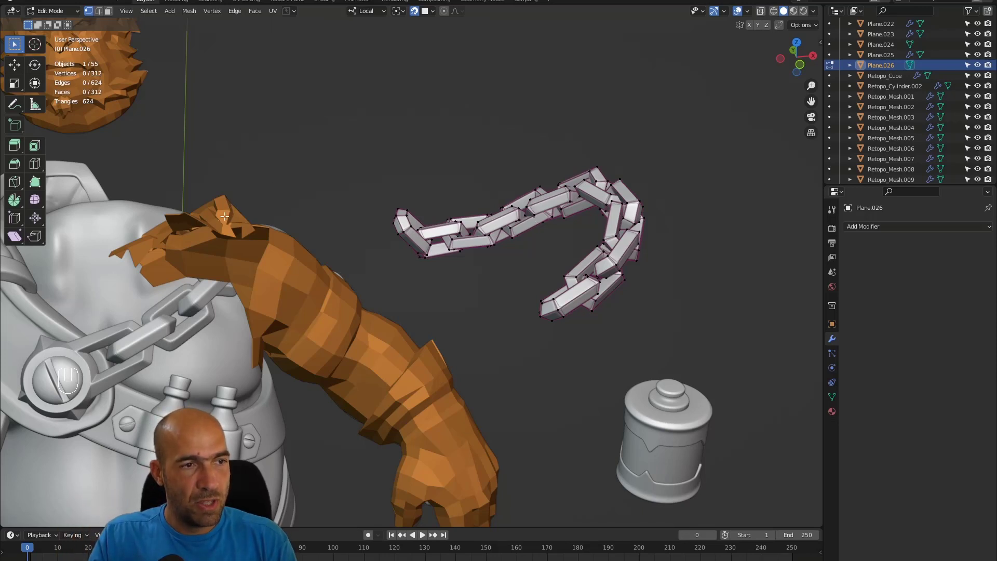
{"action": "middle_click_drag", "start_coordinate": [340, 199], "coordinate": [537, 230]}
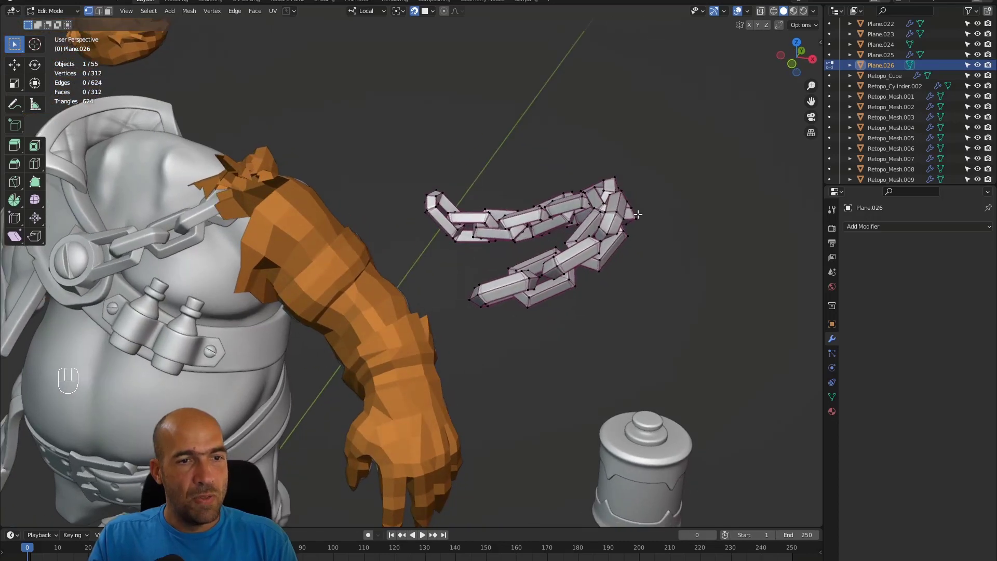
{"action": "middle_click_drag", "start_coordinate": [646, 210], "coordinate": [691, 196]}
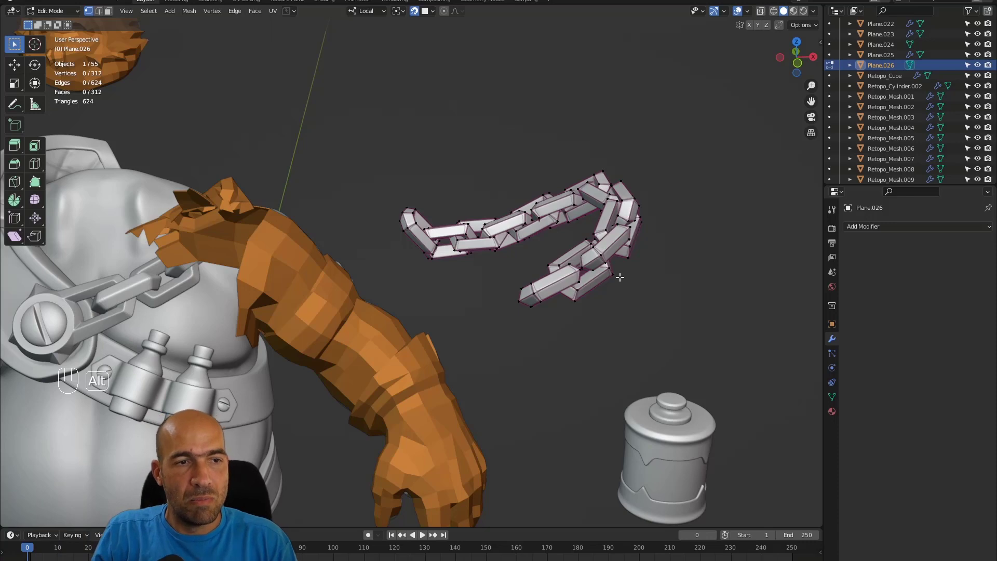
{"action": "middle_click_drag", "start_coordinate": [618, 276], "coordinate": [599, 259], "text": "alt"}
Delete both chain copies beside the character in Object Mode.
{"action": "key", "text": "Tab"}
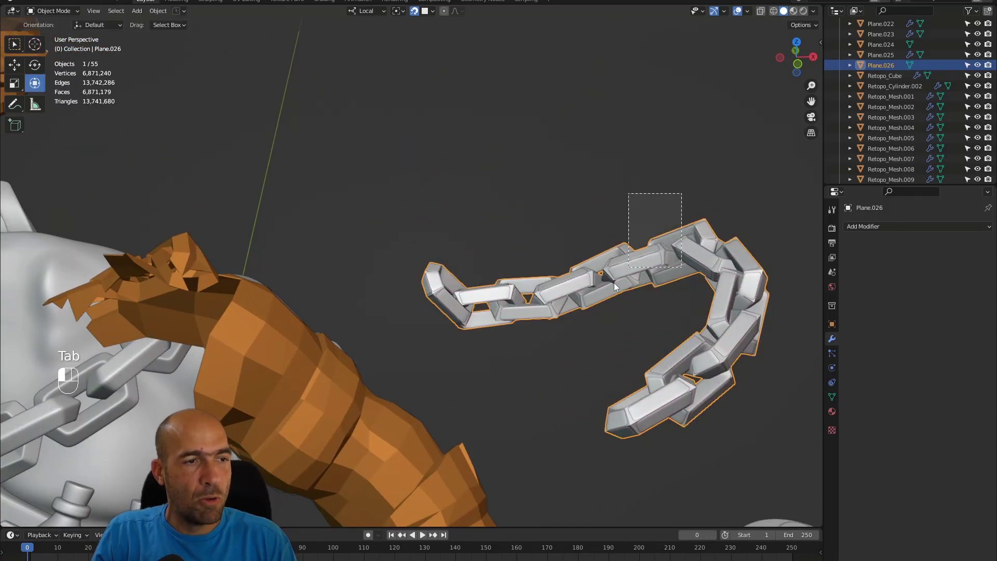
{"action": "key", "text": "x"}
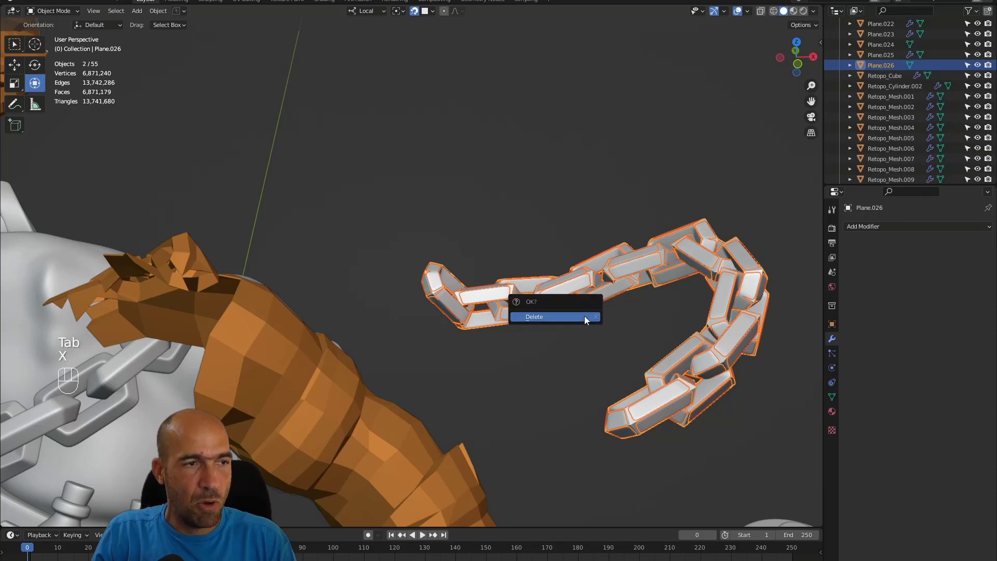
{"action": "left_click", "coordinate": [584, 317]}
Open the arm retopology mesh in Edit Mode and turn off its In Front viewport display.
{"action": "left_click", "coordinate": [282, 320]}
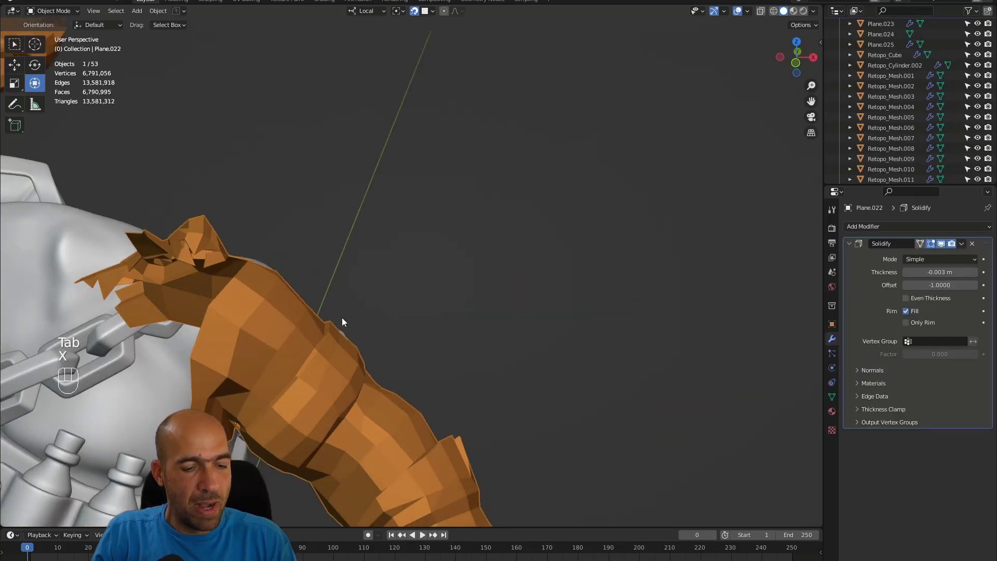
{"action": "key", "text": "Tab"}
{"action": "middle_click_drag", "start_coordinate": [369, 319], "coordinate": [271, 301]}
{"action": "middle_click_drag", "start_coordinate": [270, 302], "coordinate": [749, 345], "text": "alt+shift"}
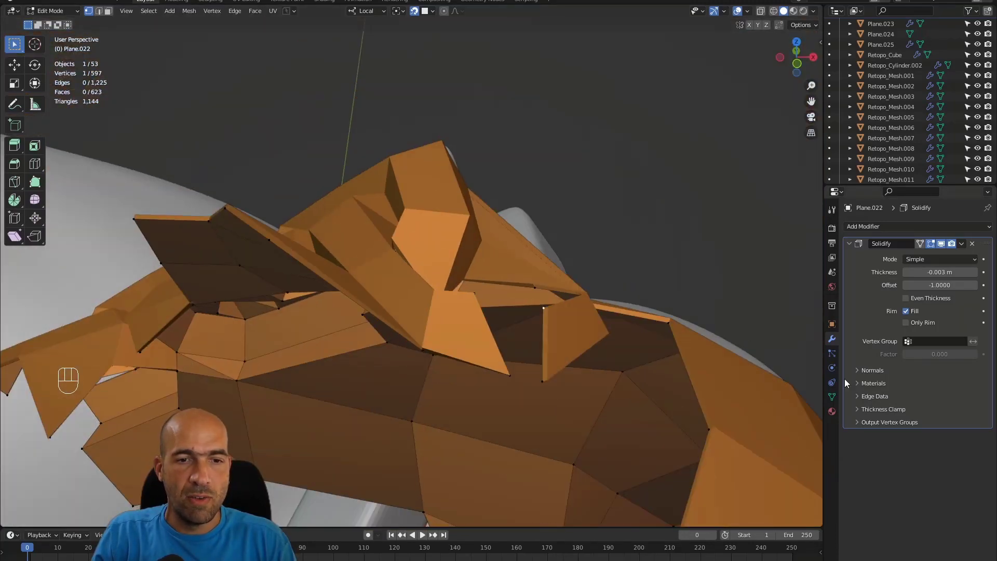
{"action": "left_click", "coordinate": [832, 324]}
{"action": "scroll", "coordinate": [883, 414], "scroll_direction": "down", "scroll_amount": 8}
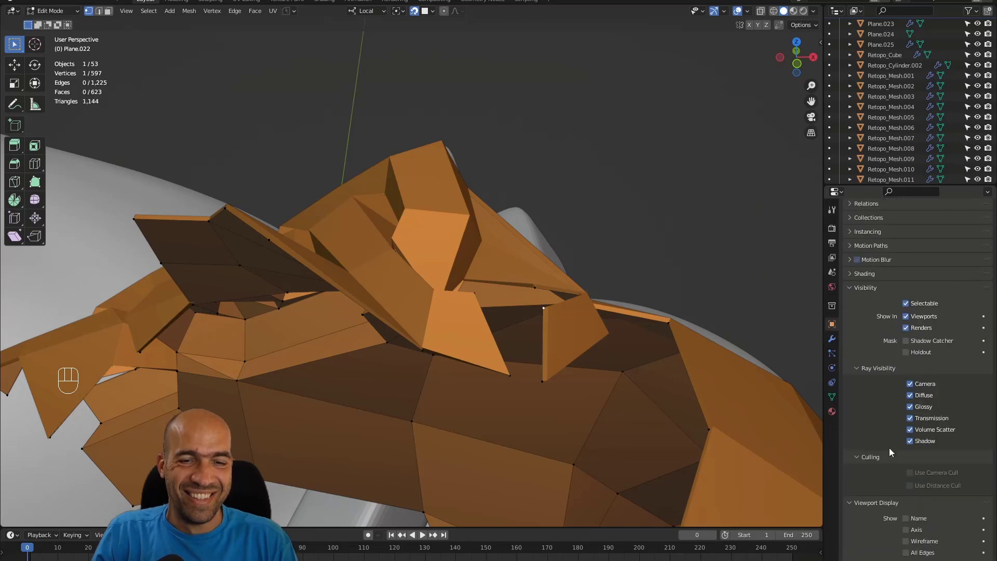
{"action": "left_click", "coordinate": [902, 498]}
Fill a triangular face in the gap beside the chain link, and switch to vertex selection.
{"action": "middle_click_drag", "start_coordinate": [518, 299], "coordinate": [540, 335], "text": "alt"}
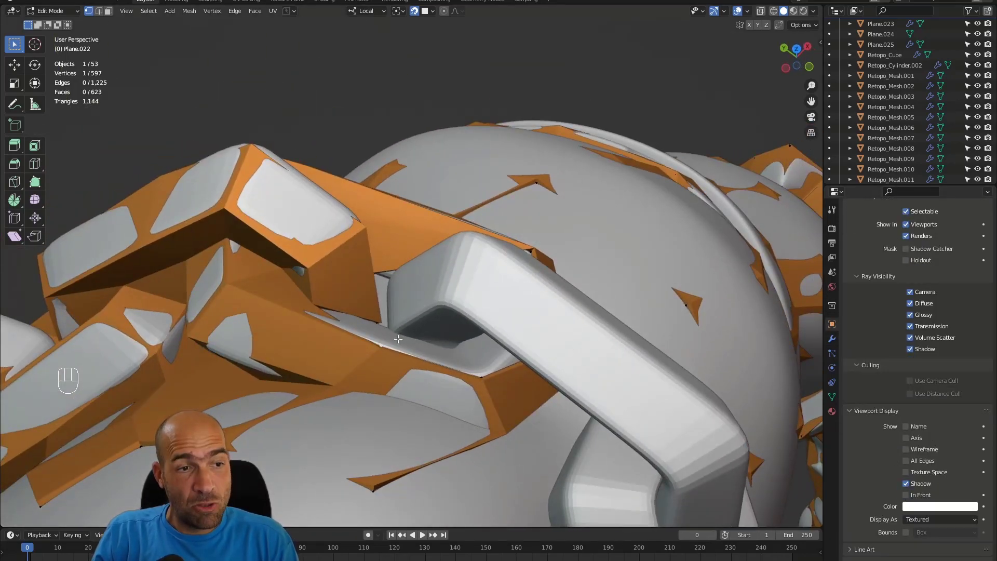
{"action": "middle_click_drag", "start_coordinate": [397, 339], "coordinate": [339, 314], "text": "alt"}
{"action": "key", "text": "2"}
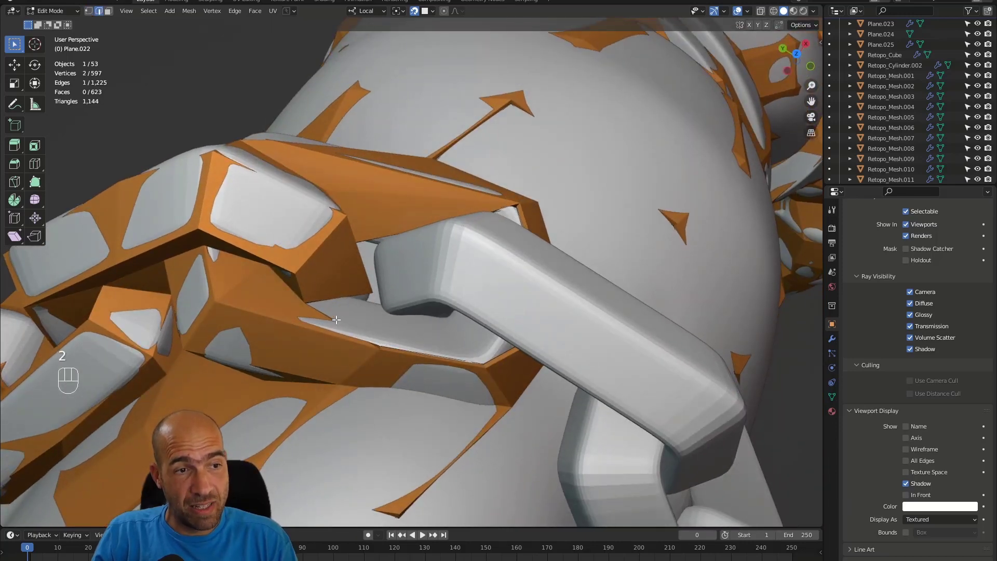
{"action": "key", "text": "f"}
{"action": "middle_click_drag", "start_coordinate": [344, 295], "coordinate": [448, 306], "text": "alt"}
{"action": "key", "text": "1"}
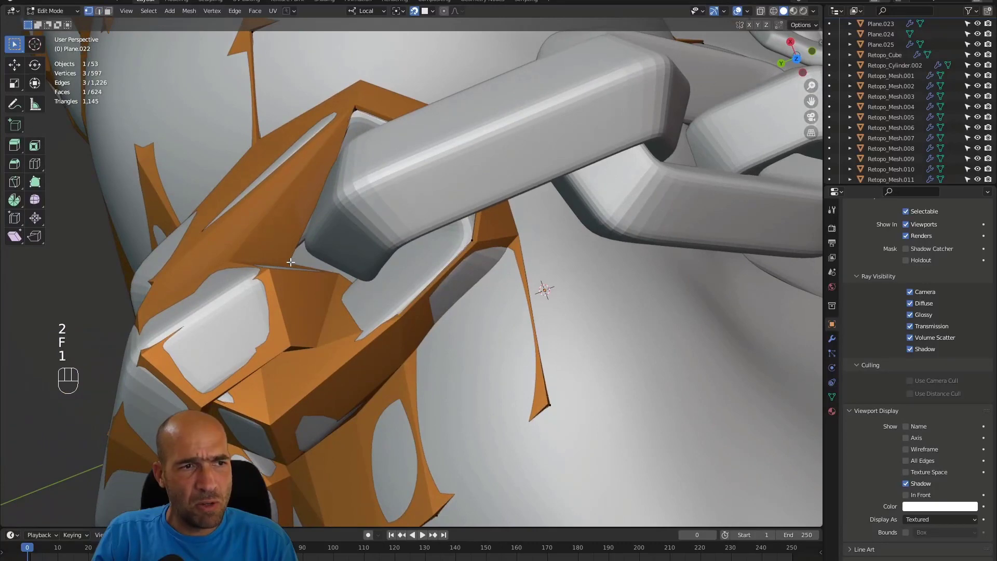
Extrude the edge of the new triangle toward the chain link's end and move its lower vertex onto the link's corner.
{"action": "mouse_move", "coordinate": [327, 238]}
{"action": "middle_mouse_down", "text": "alt"}
{"action": "mouse_move", "coordinate": [339, 241]}
{"action": "mouse_move", "coordinate": [329, 260]}
{"action": "mouse_move", "coordinate": [332, 232]}
{"action": "middle_mouse_up", "text": "alt"}
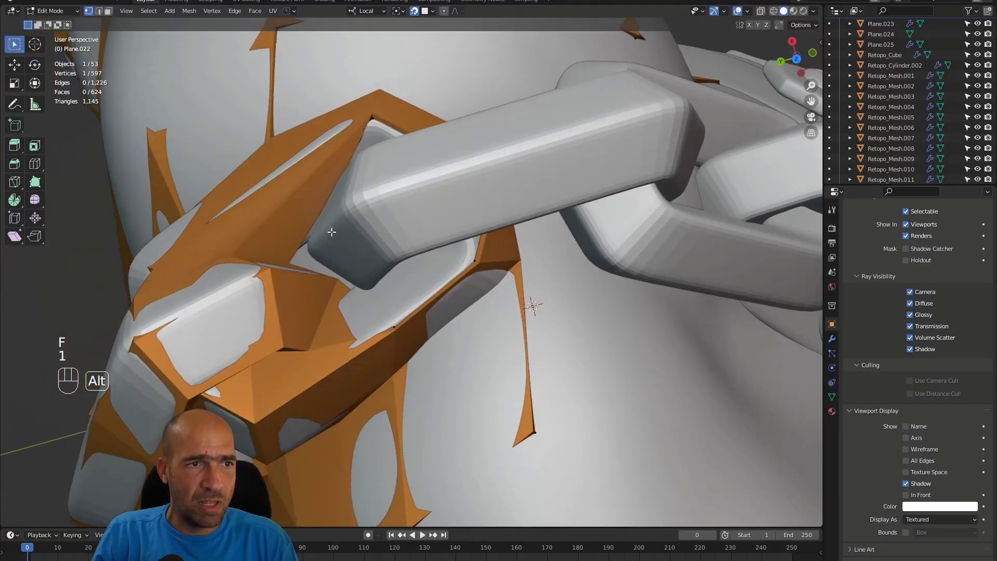
{"action": "key", "text": "2"}
{"action": "key", "text": "e"}
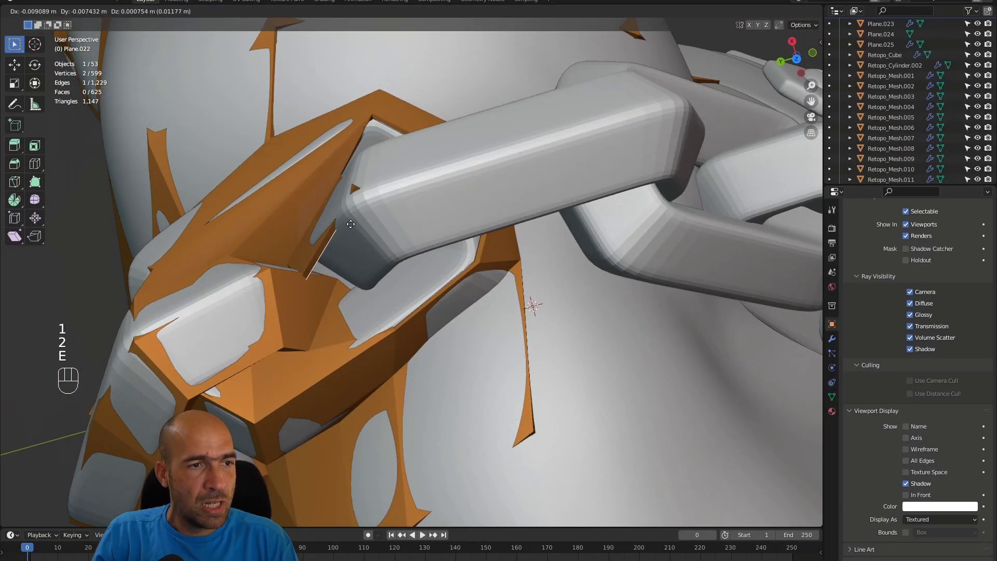
{"action": "left_click", "coordinate": [311, 272]}
{"action": "key", "text": "1"}
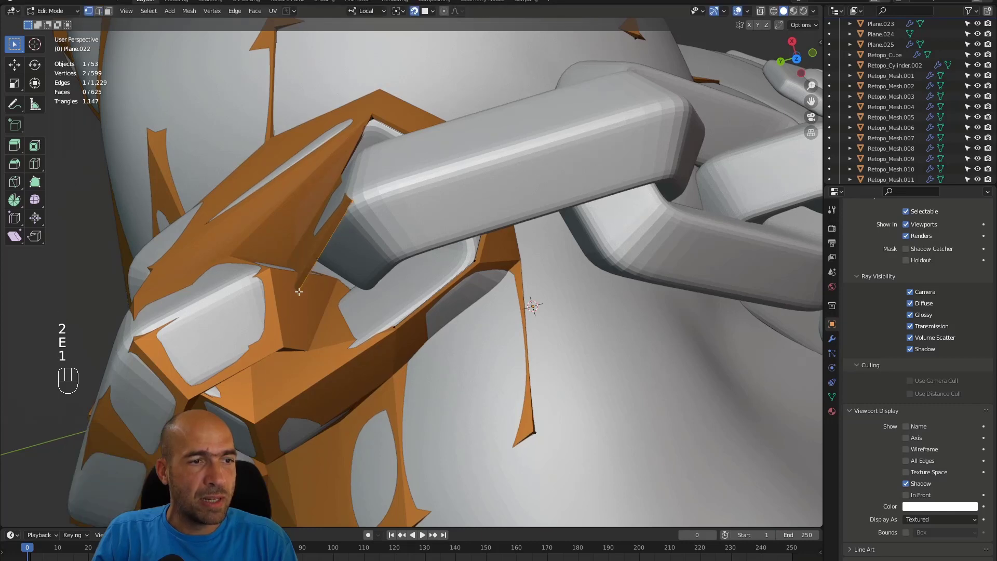
{"action": "left_click", "coordinate": [297, 294]}
{"action": "middle_click_drag", "start_coordinate": [332, 281], "coordinate": [345, 275], "text": "alt"}
{"action": "key", "text": "g"}
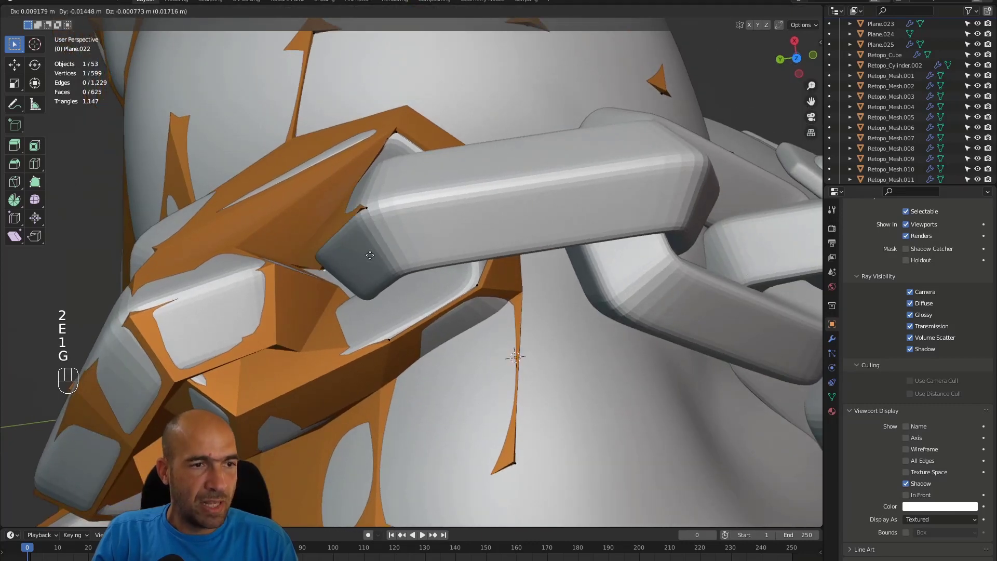
{"action": "left_click", "coordinate": [359, 238]}
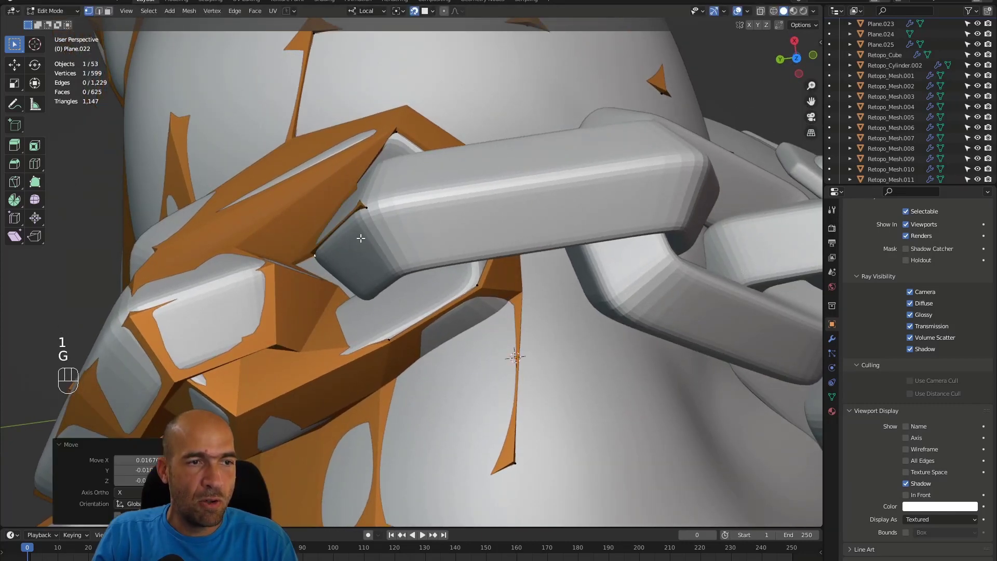
Fill a triangular face in the small gap beneath the extruded face at the link's end.
{"action": "left_click_drag", "start_coordinate": [359, 238], "coordinate": [379, 242], "text": "alt"}
{"action": "key", "text": "2"}
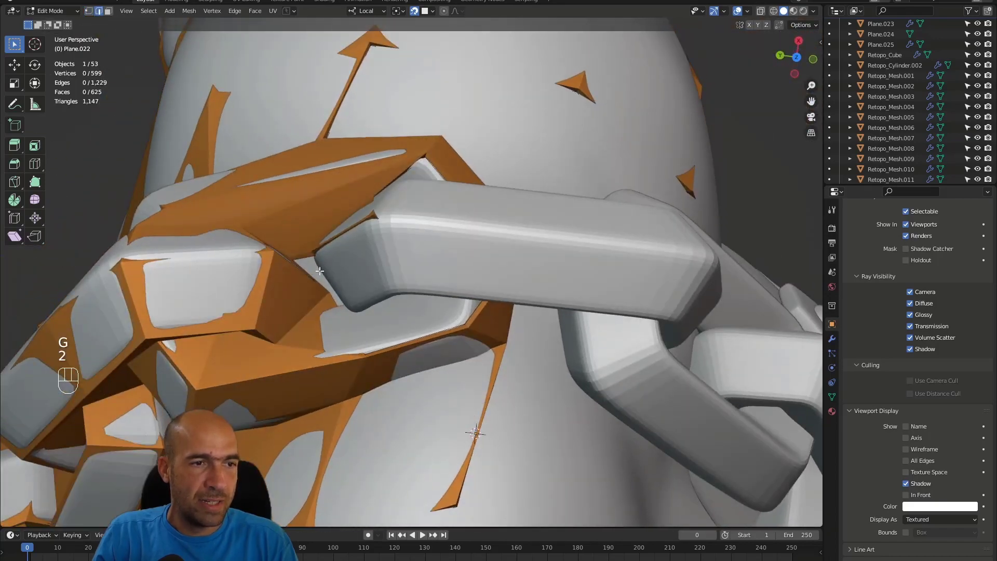
{"action": "left_click", "coordinate": [303, 256], "text": "shift"}
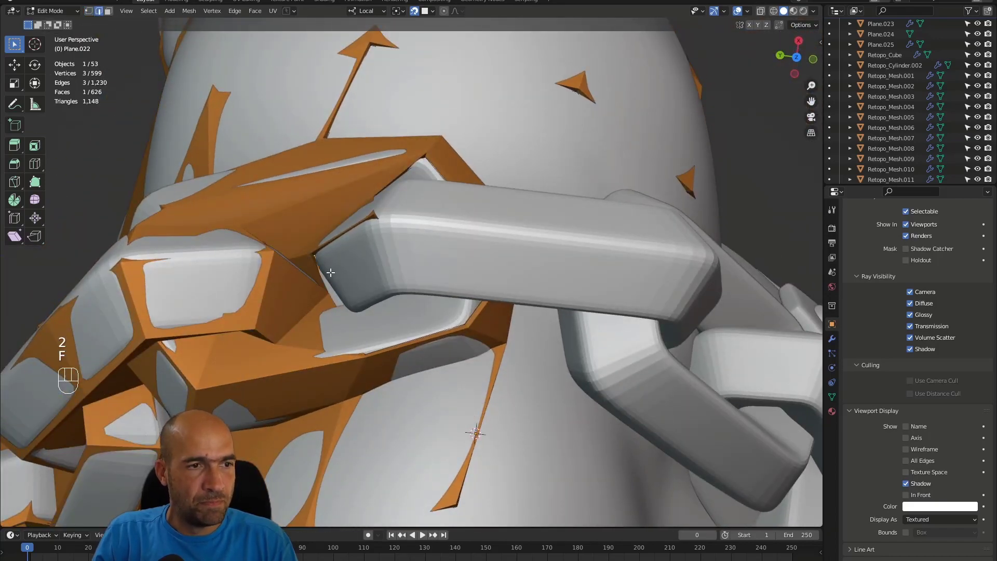
Create a face over the link's end from its corner vertex and move the new vertex onto the link's outer upper corner.
{"action": "left_click_drag", "start_coordinate": [330, 272], "coordinate": [302, 240], "text": "alt"}
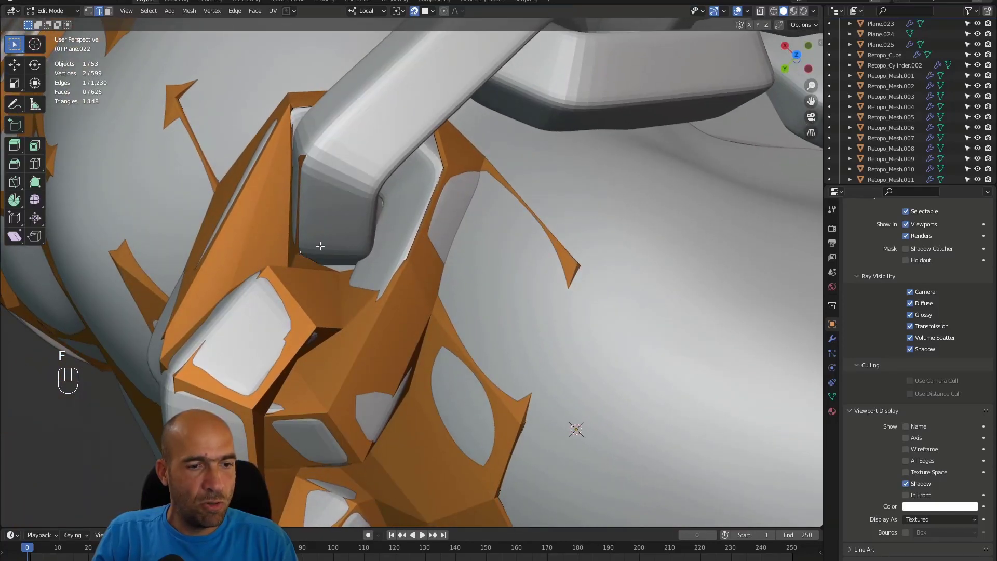
{"action": "key", "text": "1"}
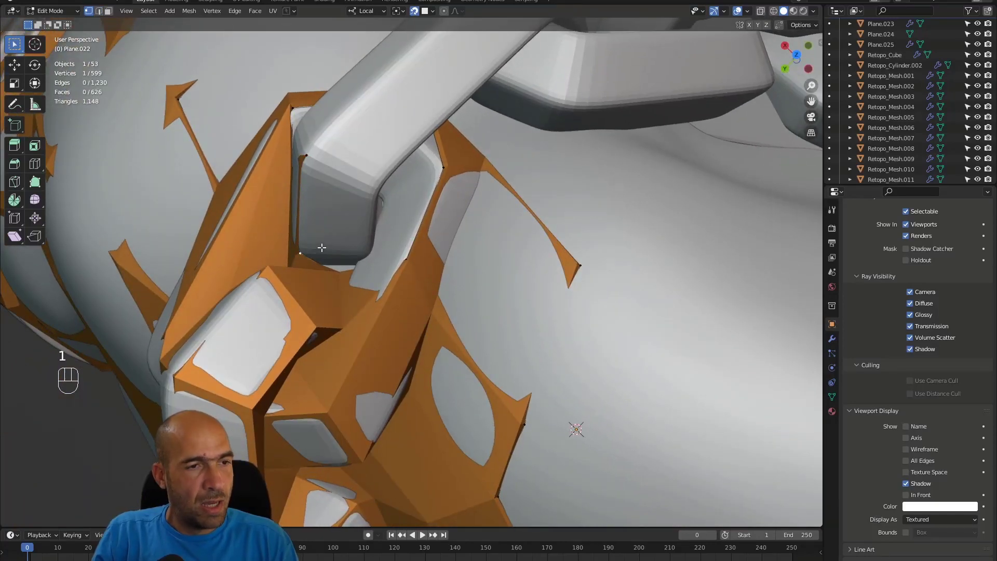
{"action": "key", "text": "f"}
{"action": "left_click_drag", "start_coordinate": [356, 245], "coordinate": [531, 209], "text": "alt"}
{"action": "middle_click_drag", "start_coordinate": [436, 232], "coordinate": [417, 335], "text": "alt"}
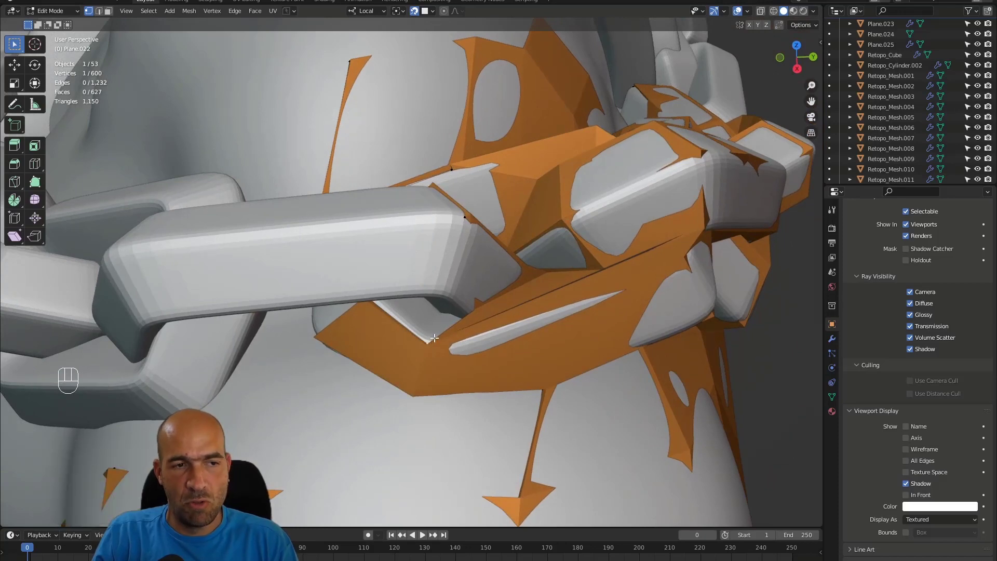
{"action": "key", "text": "g"}
{"action": "left_click", "coordinate": [434, 337]}
{"action": "middle_click_drag", "start_coordinate": [433, 315], "coordinate": [497, 281], "text": "alt"}
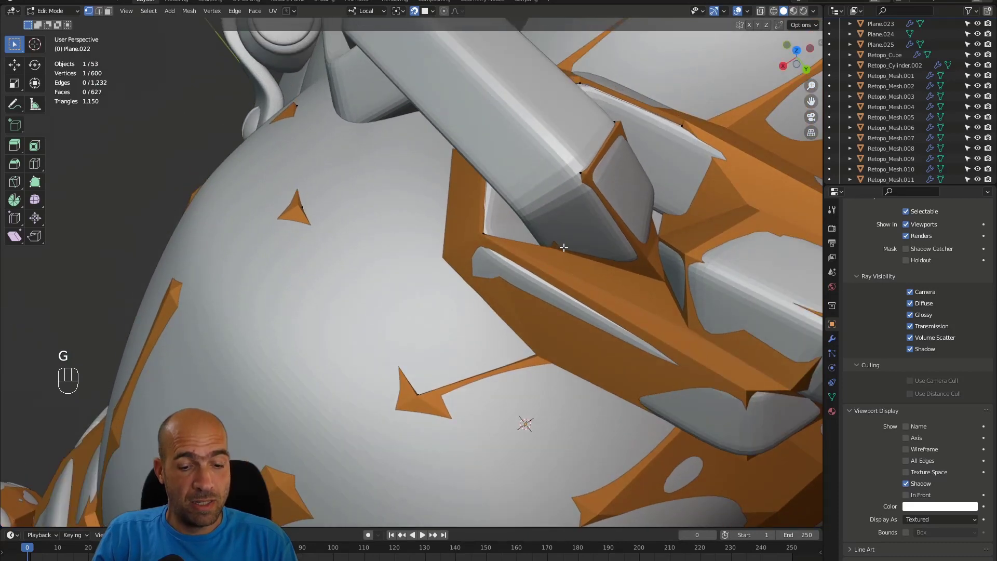
{"action": "key", "text": "g"}
{"action": "left_click", "coordinate": [550, 252]}
Extrude the upper edge of the end face along the top of the chain link.
{"action": "middle_click_drag", "start_coordinate": [550, 252], "coordinate": [467, 229], "text": "alt"}
{"action": "key", "text": "2"}
{"action": "left_click", "coordinate": [513, 266]}
{"action": "key", "text": "e"}
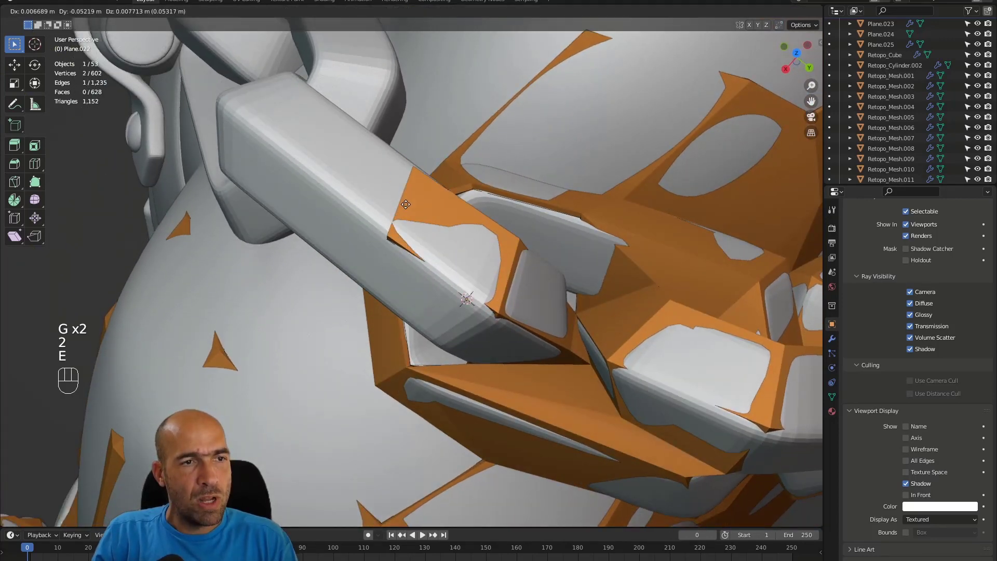
{"action": "left_click", "coordinate": [387, 243]}
Move the outer vertex of the extruded top face so it sits on the link's upper bevel.
{"action": "key", "text": "1"}
{"action": "key", "text": "g"}
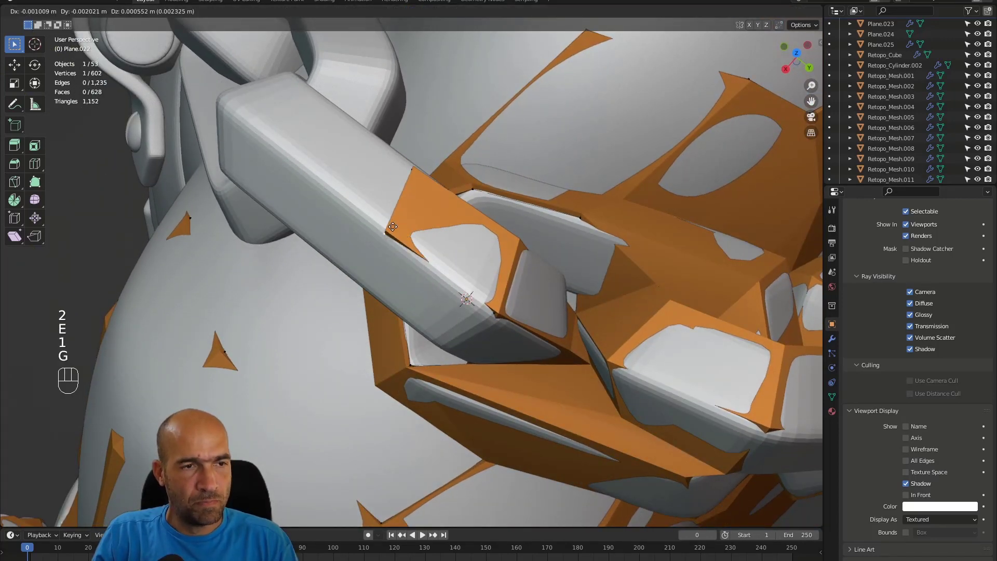
{"action": "left_click", "coordinate": [392, 234]}
{"action": "left_click_drag", "start_coordinate": [393, 234], "coordinate": [350, 231], "text": "alt"}
{"action": "key", "text": "g"}
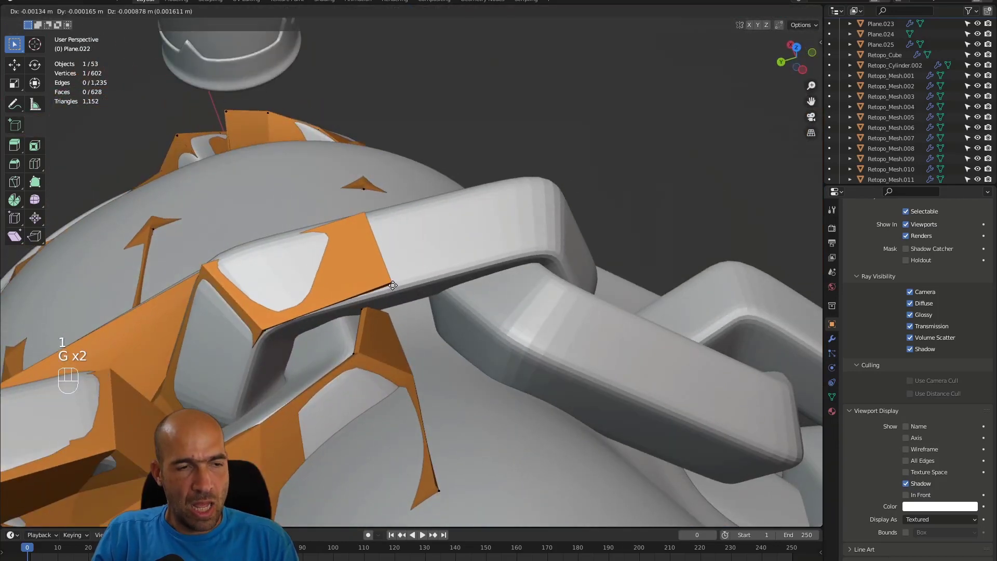
{"action": "left_click", "coordinate": [384, 291]}
Reposition the top vertex of the face beneath the link so it meets the link's underside.
{"action": "left_click_drag", "start_coordinate": [384, 291], "coordinate": [417, 307], "text": "alt"}
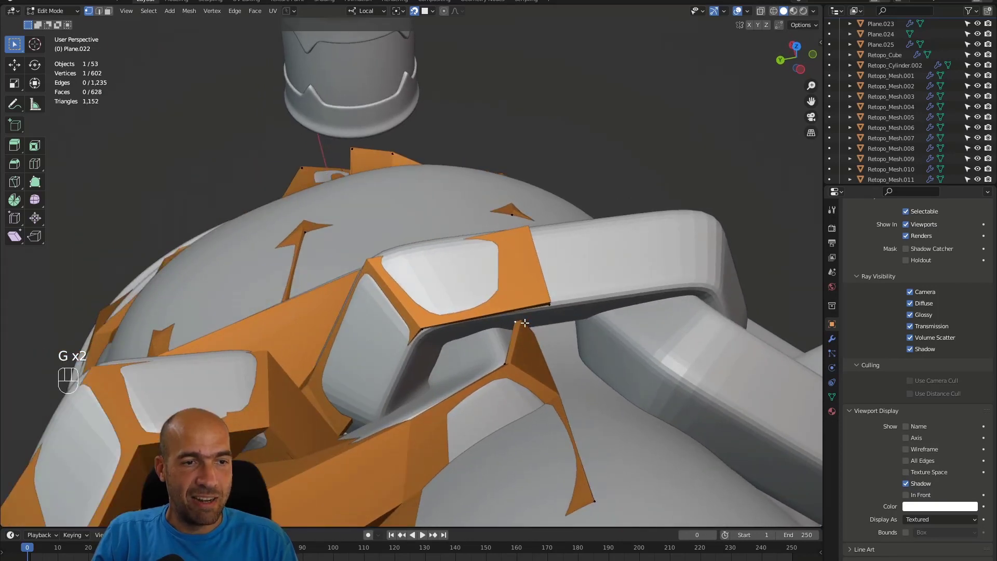
{"action": "key", "text": "g"}
{"action": "left_click", "coordinate": [508, 325]}
{"action": "left_click_drag", "start_coordinate": [508, 325], "coordinate": [506, 358], "text": "alt"}
{"action": "key", "text": "g"}
{"action": "left_click", "coordinate": [508, 329]}
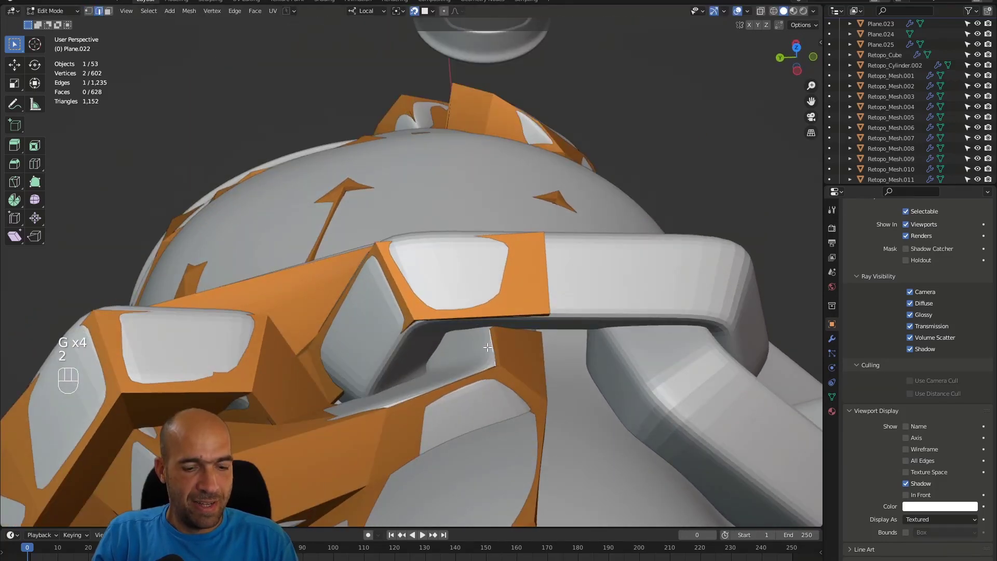
Extrude the inner face's side edge beneath the link back toward the link's end.
{"action": "key", "text": "e"}
{"action": "left_click", "coordinate": [467, 358]}
{"action": "left_click_drag", "start_coordinate": [467, 358], "coordinate": [469, 325], "text": "alt"}
Bridge the top face's outer edge and the extruded face beneath the link with a new face.
{"action": "key", "text": "1"}
{"action": "key", "text": "2"}
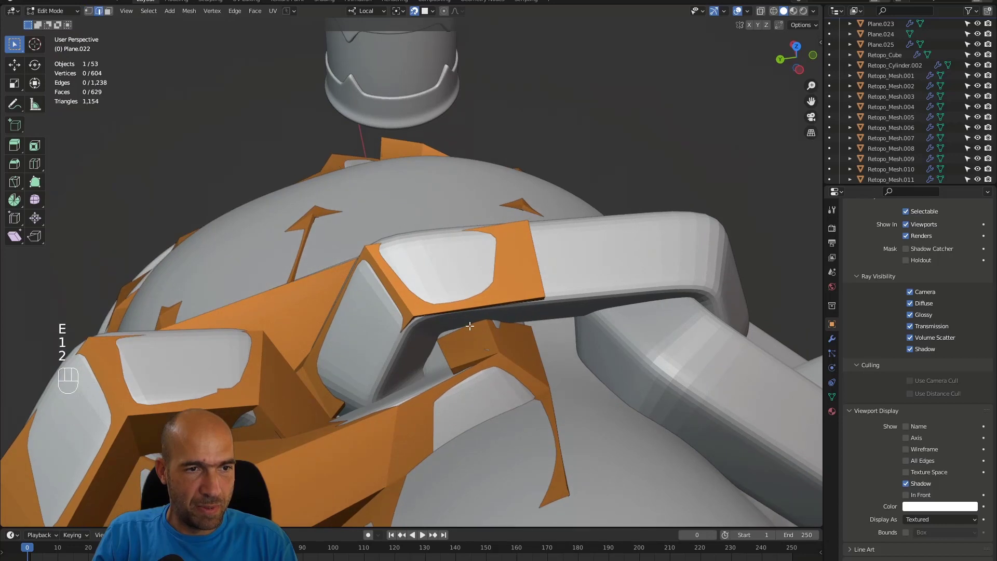
{"action": "key", "text": "f"}
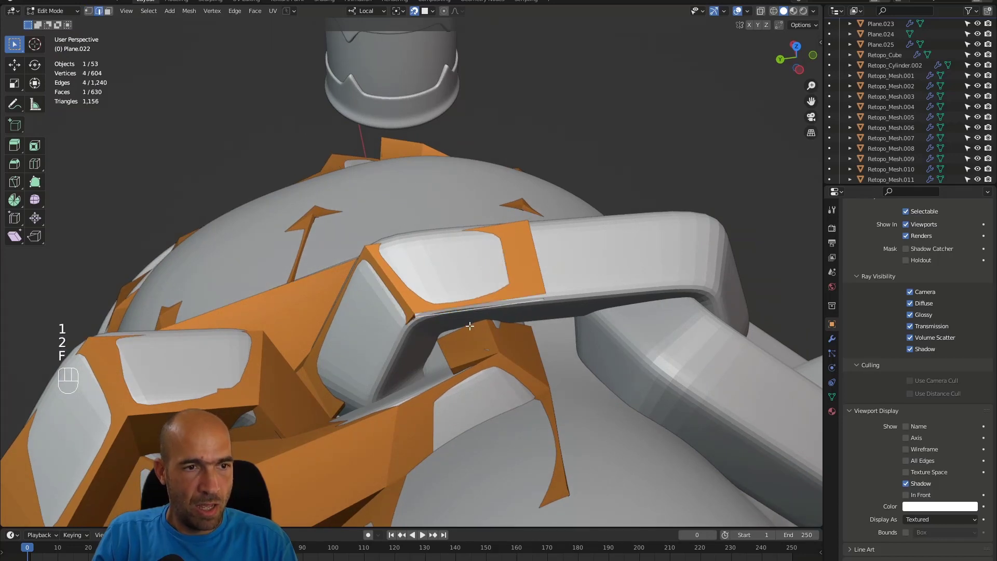
{"action": "key", "text": "ctrl+z"}
{"action": "left_click_drag", "start_coordinate": [469, 326], "coordinate": [469, 368], "text": "alt"}
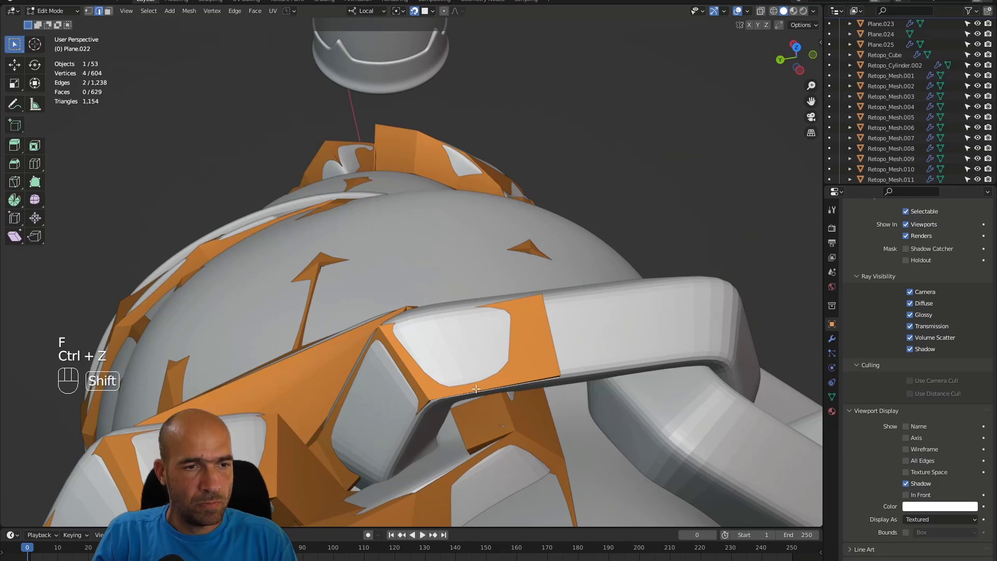
{"action": "key", "text": "f"}
Move the lower corner vertex of the extruded inner face toward the link's inside corner.
{"action": "left_click_drag", "start_coordinate": [475, 389], "coordinate": [500, 423], "text": "alt"}
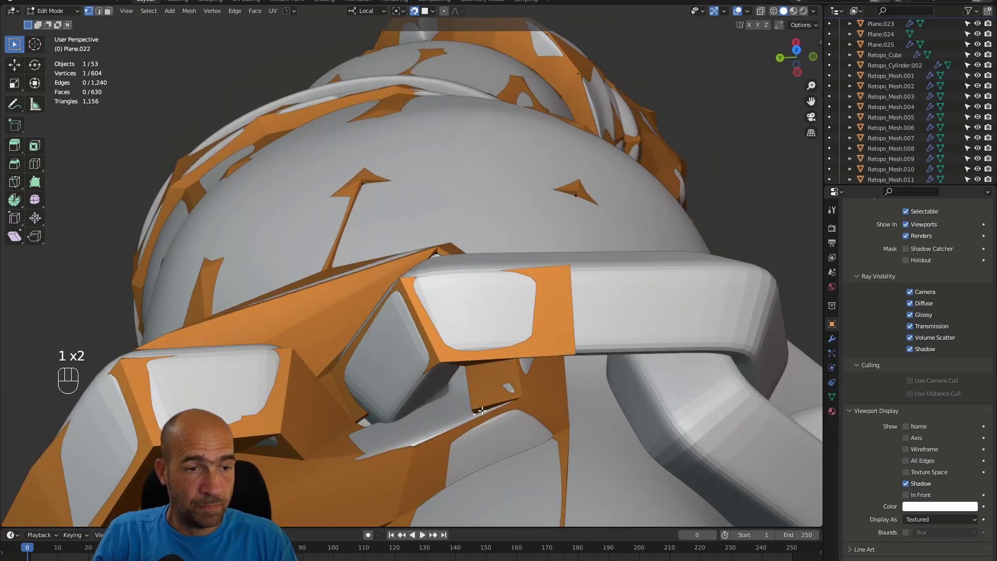
{"action": "key", "text": "g"}
{"action": "left_click", "coordinate": [449, 392]}
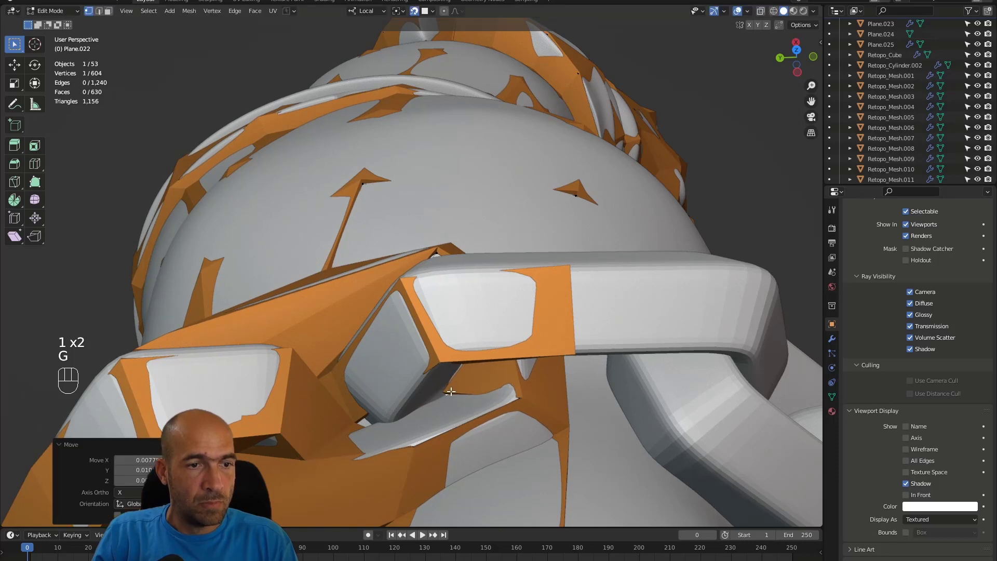
{"action": "left_click_drag", "start_coordinate": [449, 392], "coordinate": [492, 391], "text": "alt"}
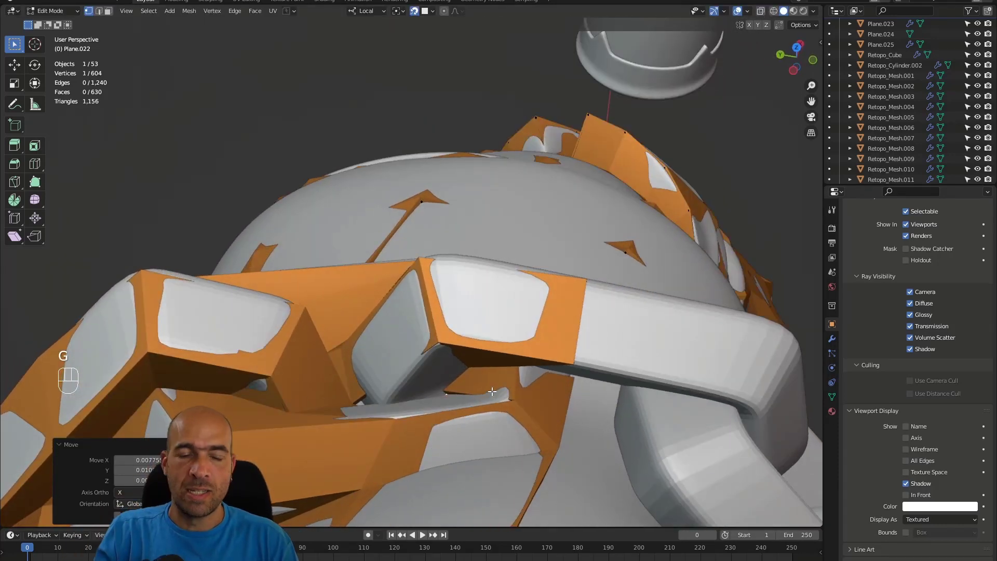
{"action": "left_click_drag", "start_coordinate": [438, 381], "coordinate": [446, 381], "text": "alt"}
Move the vertex below the link's end onto the link's lower end corner and refine its position.
{"action": "key", "text": "2"}
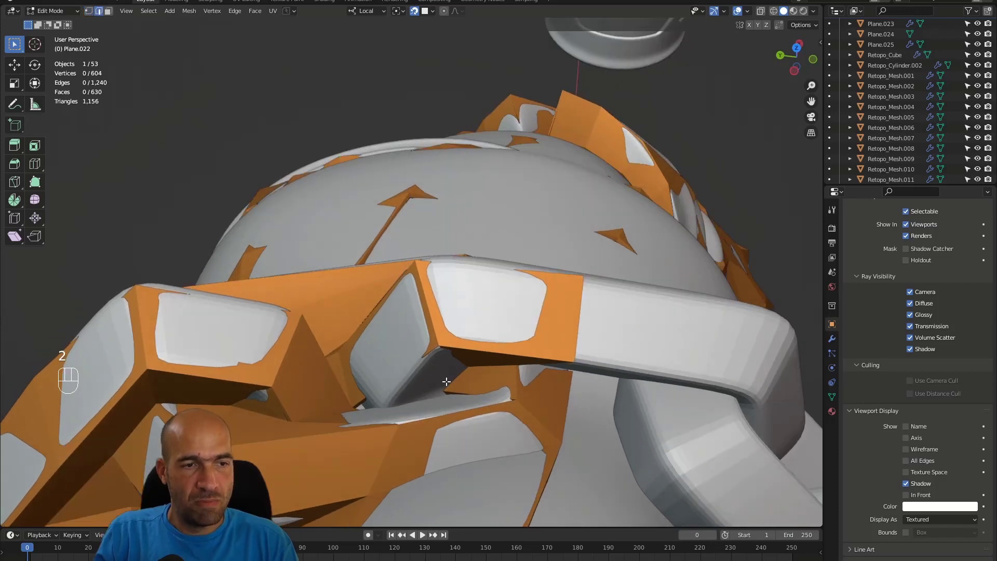
{"action": "left_click", "coordinate": [353, 406]}
{"action": "key", "text": "KP_Decimal"}
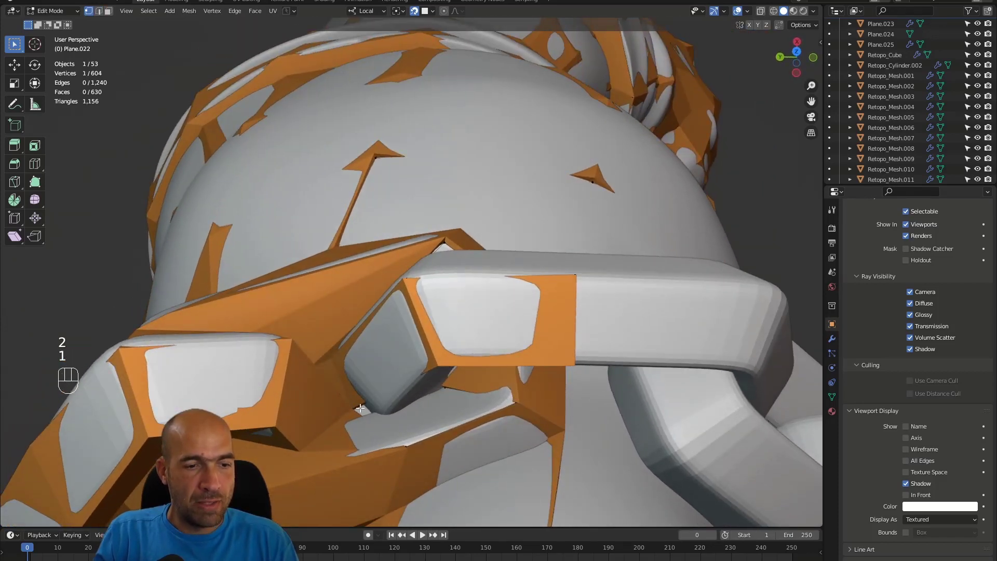
{"action": "key", "text": "g"}
{"action": "left_click", "coordinate": [391, 414]}
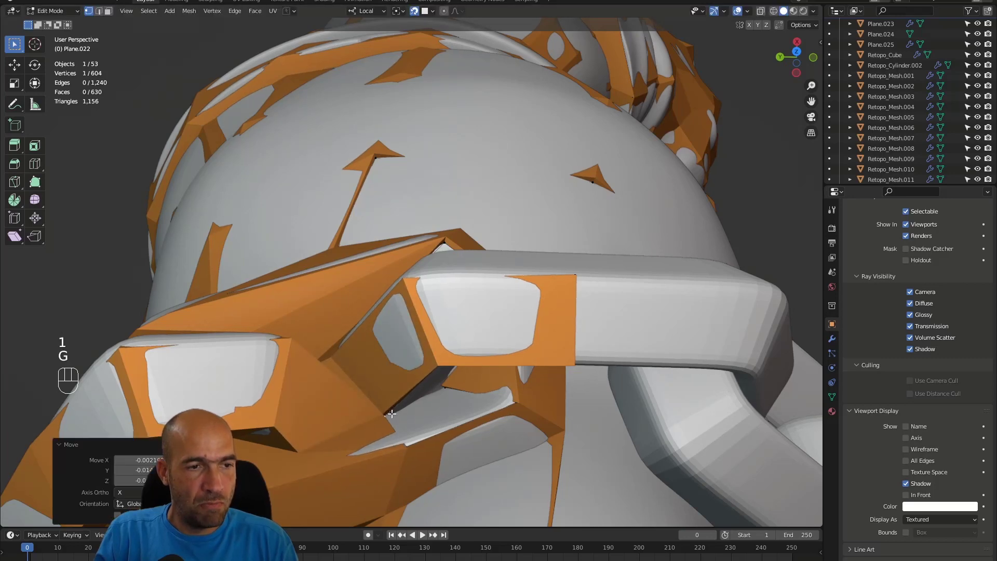
{"action": "mouse_move", "coordinate": [391, 414]}
{"action": "left_mouse_down", "text": "alt"}
{"action": "mouse_move", "coordinate": [400, 406]}
{"action": "mouse_move", "coordinate": [387, 416]}
{"action": "left_mouse_up", "text": "alt"}
{"action": "key", "text": "g"}
{"action": "key", "text": "g"}
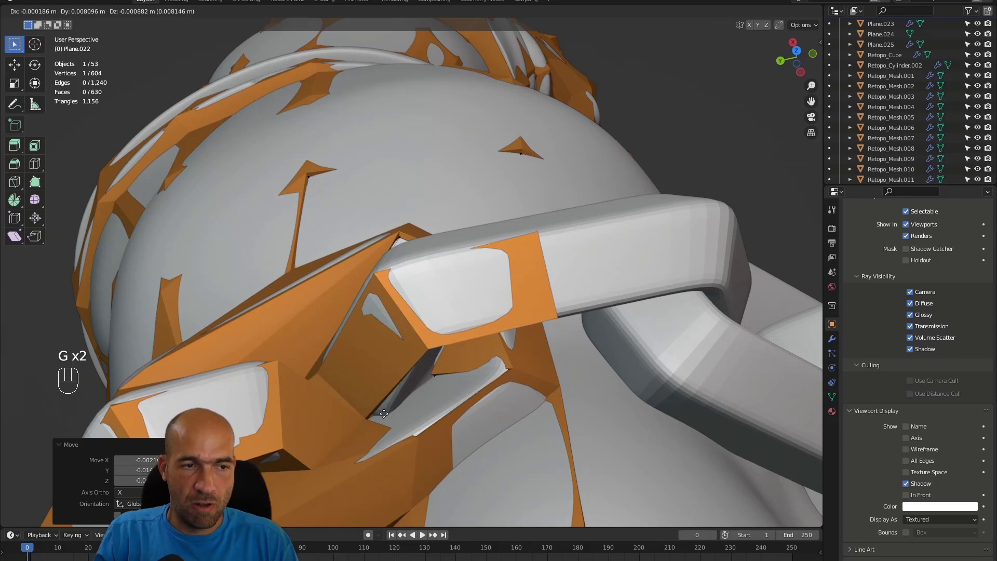
{"action": "left_click", "coordinate": [384, 414]}
Fill two faces across the gap inside the link, joining the inner strip to the link's end.
{"action": "left_click_drag", "start_coordinate": [383, 413], "coordinate": [425, 439], "text": "alt"}
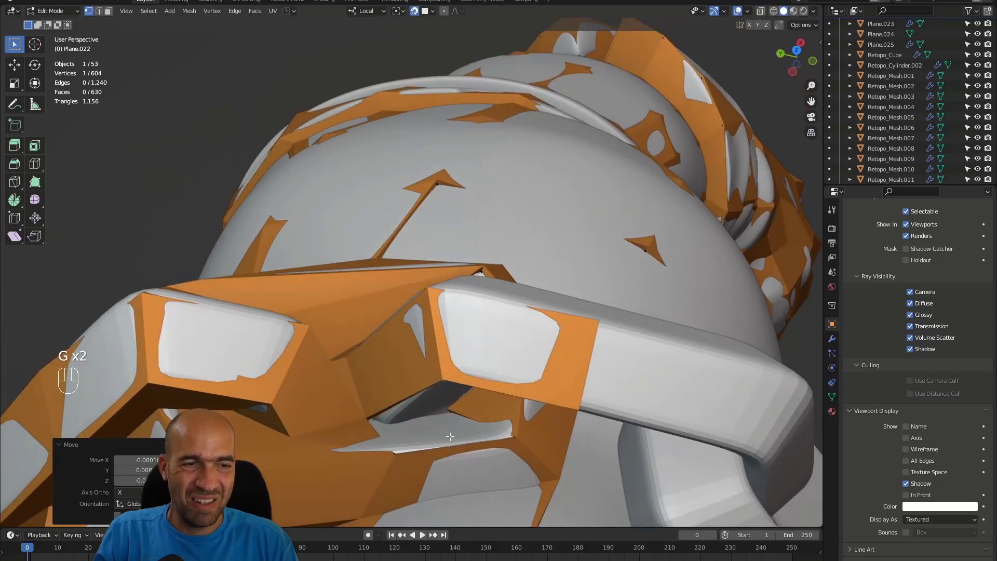
{"action": "key", "text": "2"}
{"action": "left_click", "coordinate": [469, 420]}
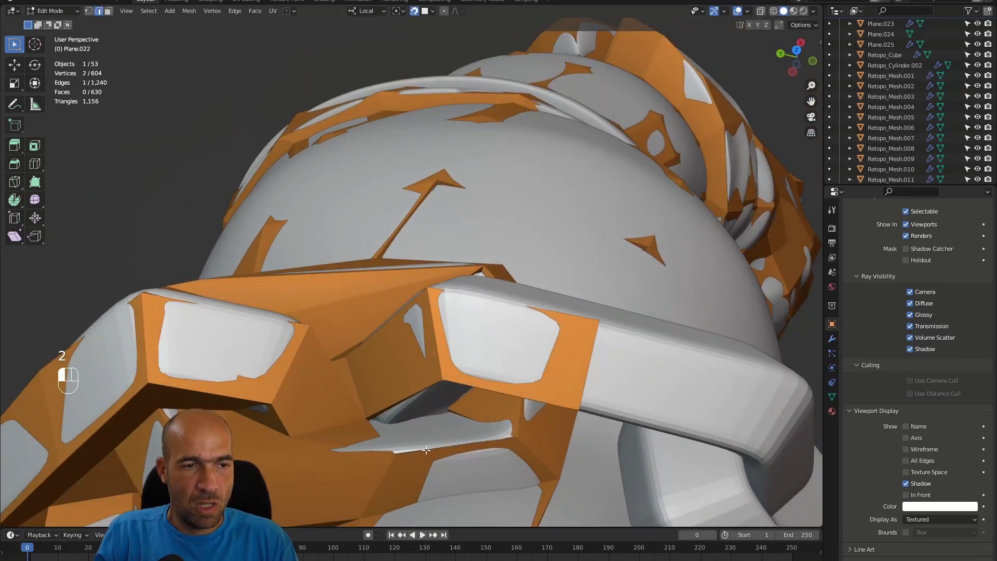
{"action": "key", "text": "f"}
{"action": "left_click_drag", "start_coordinate": [427, 450], "coordinate": [455, 367], "text": "alt"}
{"action": "key", "text": "f"}
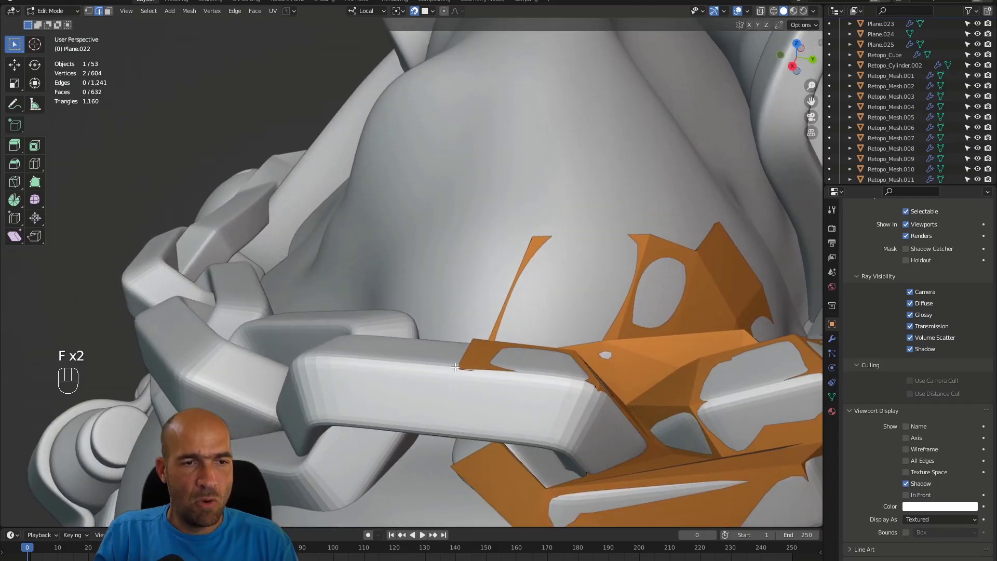
Try to add a face along the link's outer side from its corner vertex, and undo the face and its vertex placement.
{"action": "mouse_move", "coordinate": [581, 381]}
{"action": "left_mouse_down", "text": "alt"}
{"action": "mouse_move", "coordinate": [630, 385]}
{"action": "mouse_move", "coordinate": [592, 389]}
{"action": "left_mouse_up", "text": "alt"}
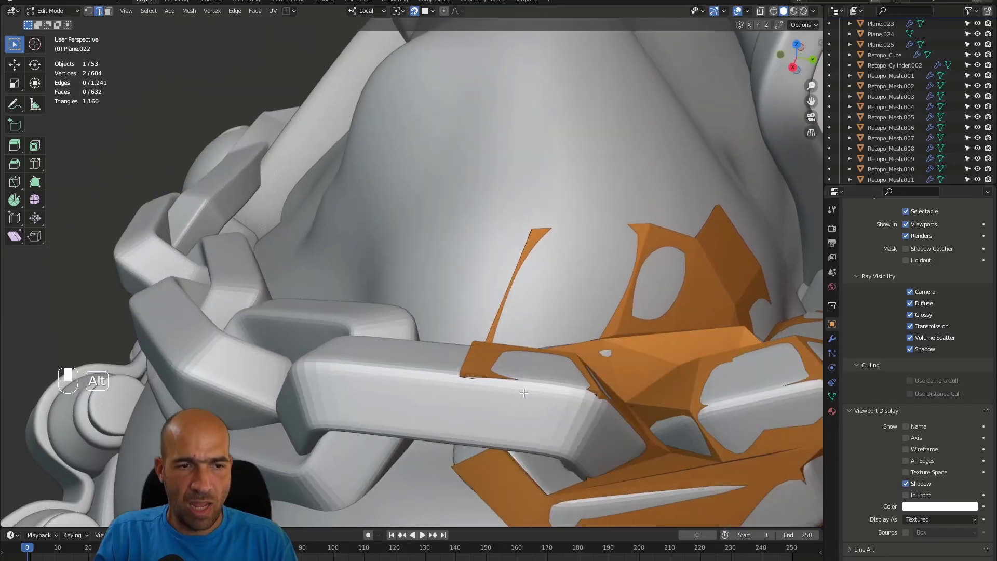
{"action": "key", "text": "1"}
{"action": "key", "text": "f"}
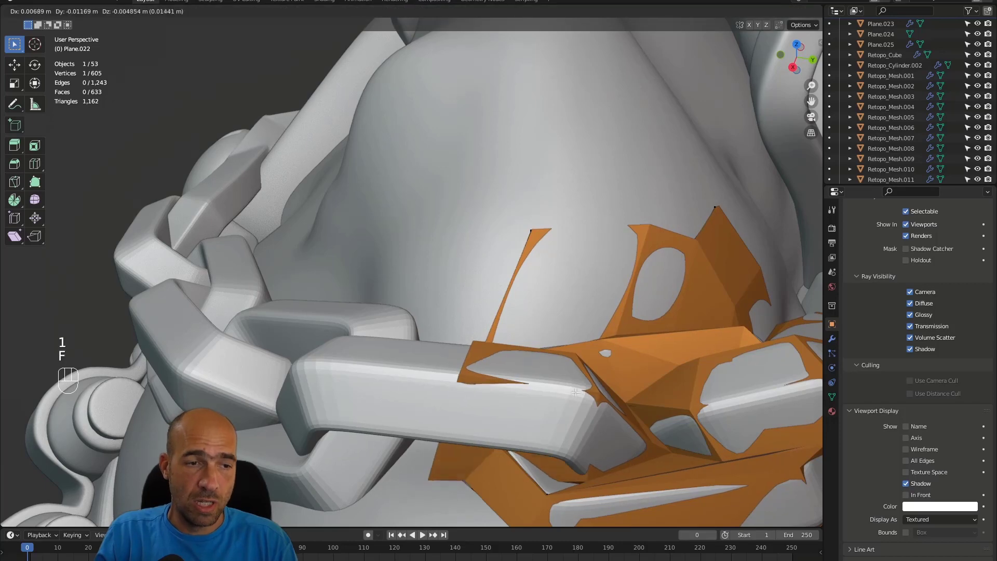
{"action": "left_click", "coordinate": [577, 380]}
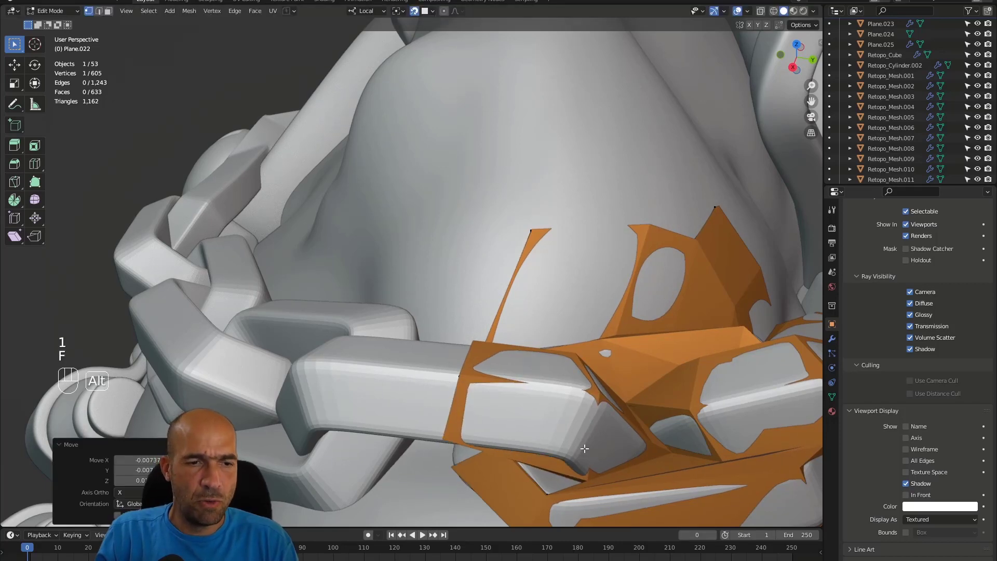
{"action": "left_click_drag", "start_coordinate": [584, 448], "coordinate": [596, 396], "text": "alt"}
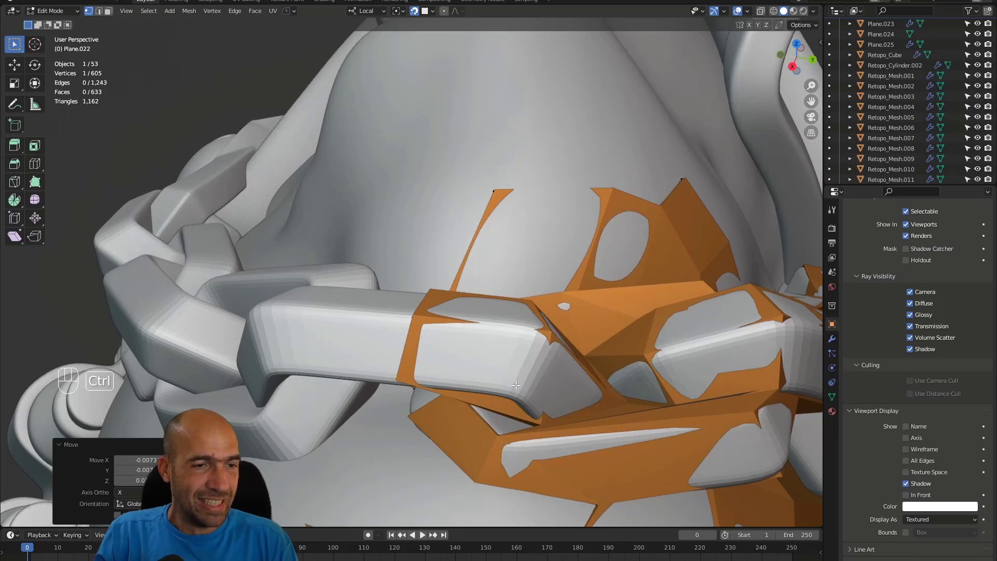
{"action": "left_click_drag", "start_coordinate": [547, 373], "coordinate": [507, 366], "text": "alt"}
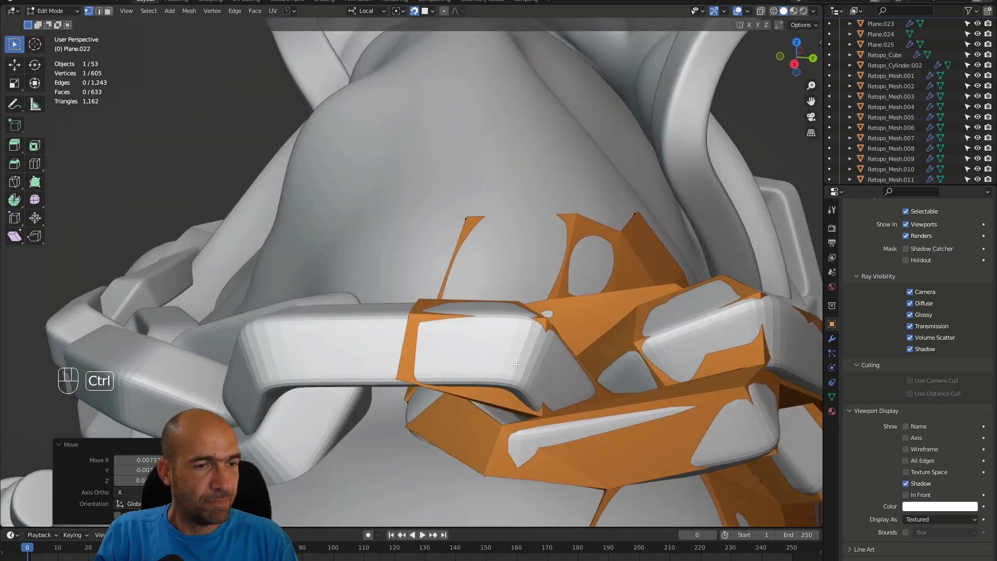
{"action": "key", "text": "ctrl+z"}
{"action": "key", "text": "ctrl+z"}
Add a face along the link's outer side from its corner vertex, placing the new vertex on the link's lower edge.
{"action": "middle_click_drag", "start_coordinate": [488, 358], "coordinate": [530, 335]}
{"action": "key", "text": "f"}
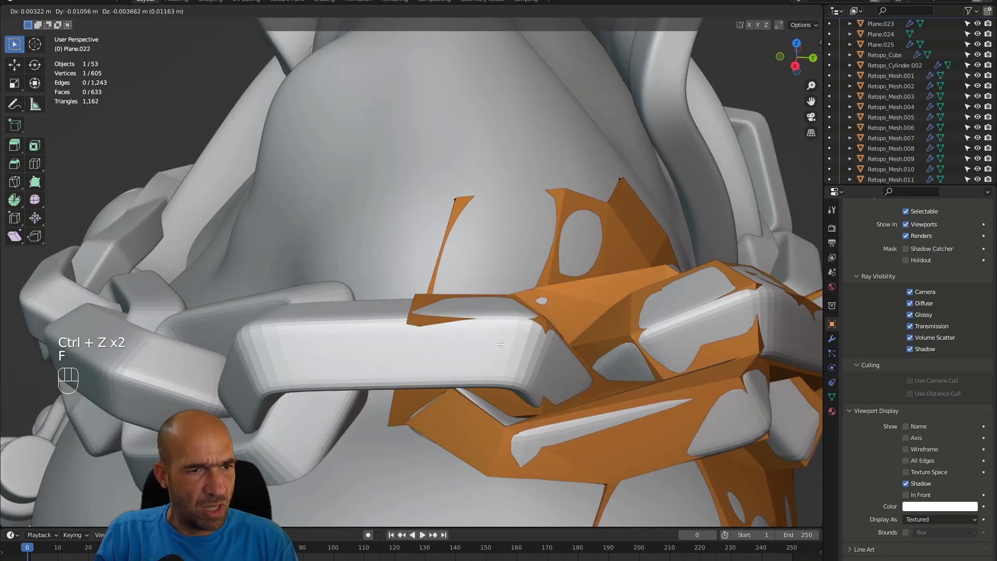
{"action": "left_click", "coordinate": [512, 302]}
{"action": "middle_click_drag", "start_coordinate": [513, 301], "coordinate": [520, 343]}
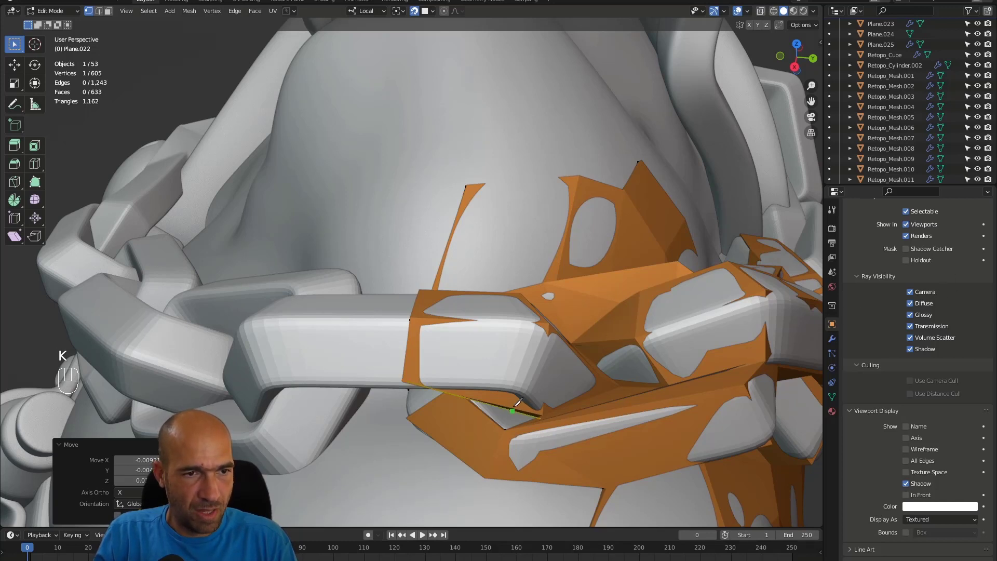
Knife-cut a new vertex into the narrow face beneath the link and move it onto the link's lower outer corner.
{"action": "left_click", "coordinate": [547, 325]}
{"action": "key", "text": "Return"}
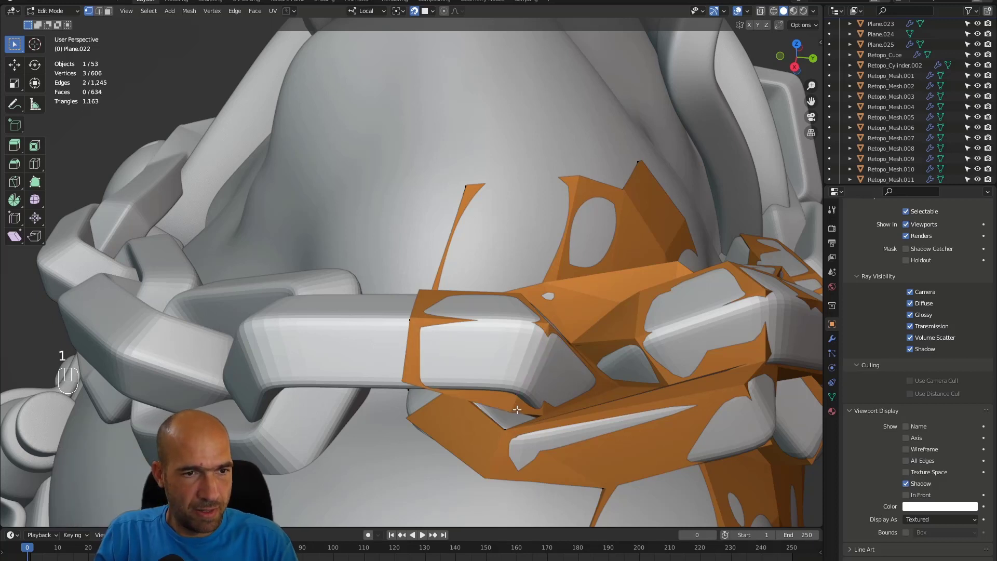
{"action": "key", "text": "g"}
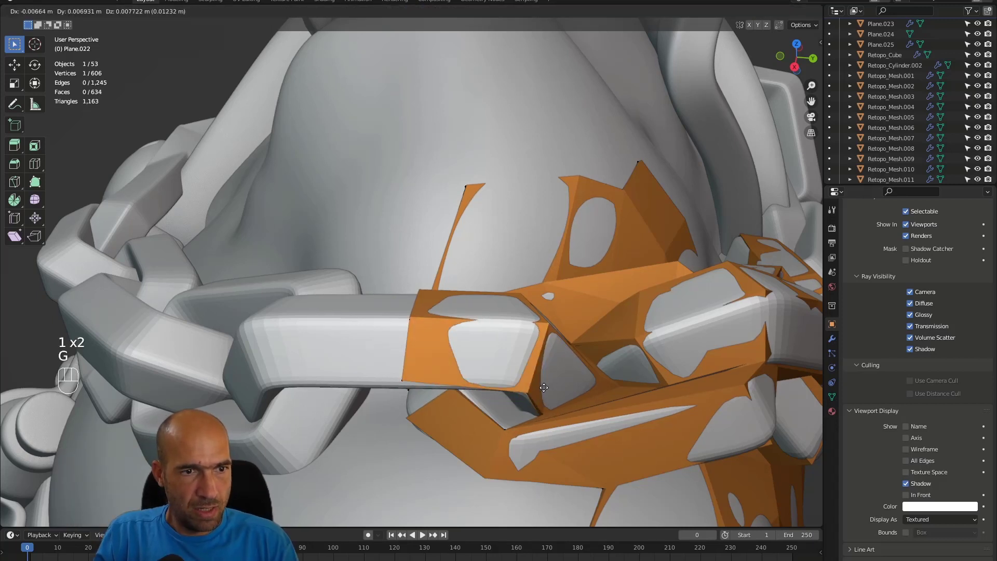
{"action": "left_click", "coordinate": [540, 358]}
{"action": "middle_click_drag", "start_coordinate": [540, 358], "coordinate": [561, 368], "text": "alt"}
{"action": "key", "text": "1"}
{"action": "key", "text": "g"}
{"action": "left_click", "coordinate": [576, 353]}
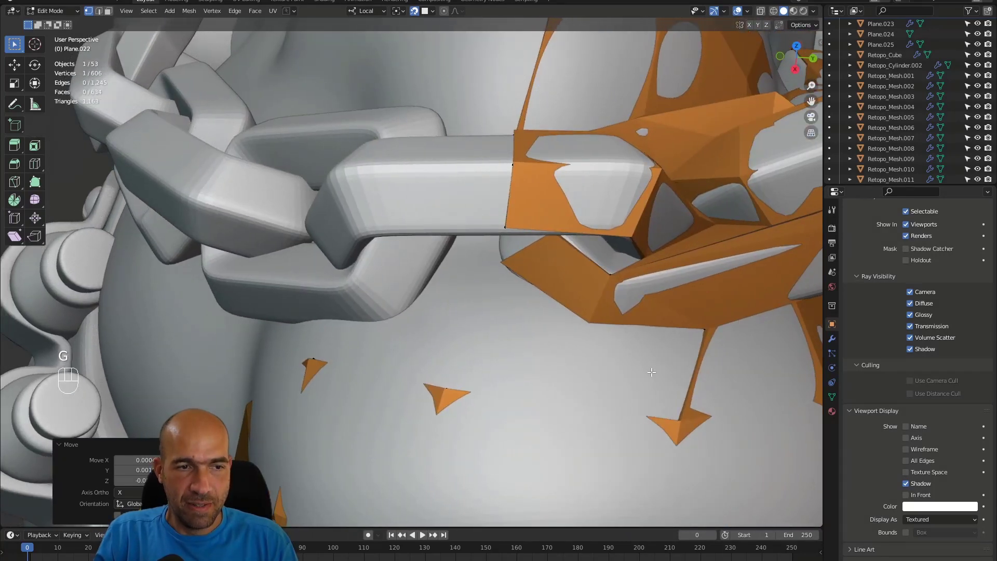
Fill two faces on the arm surface below the chain, extending the patch from the lower link's edge toward the next arm vertices.
{"action": "key", "text": "2"}
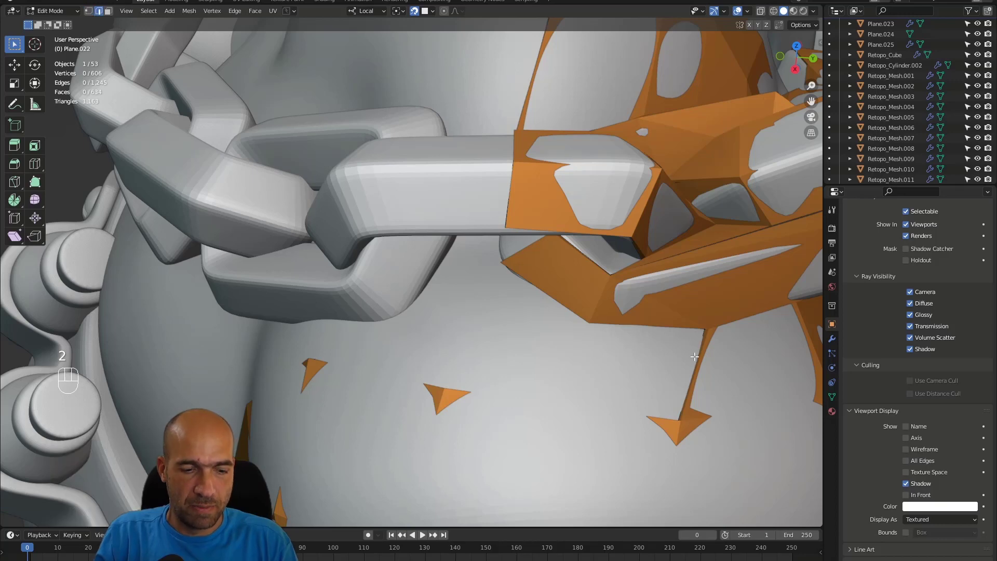
{"action": "key", "text": "f"}
{"action": "middle_click_drag", "start_coordinate": [695, 357], "coordinate": [570, 313], "text": "alt"}
{"action": "key", "text": "1"}
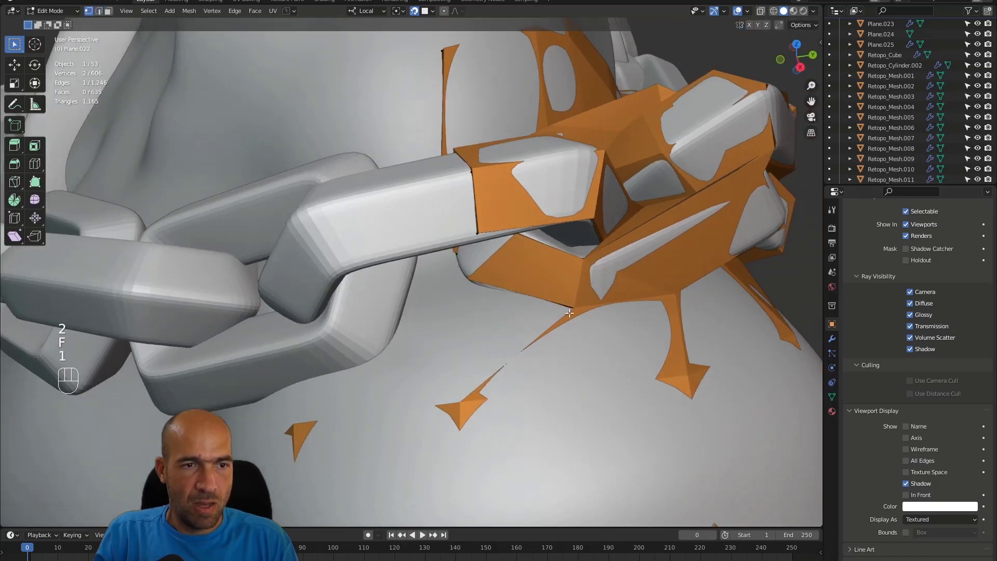
{"action": "key", "text": "f"}
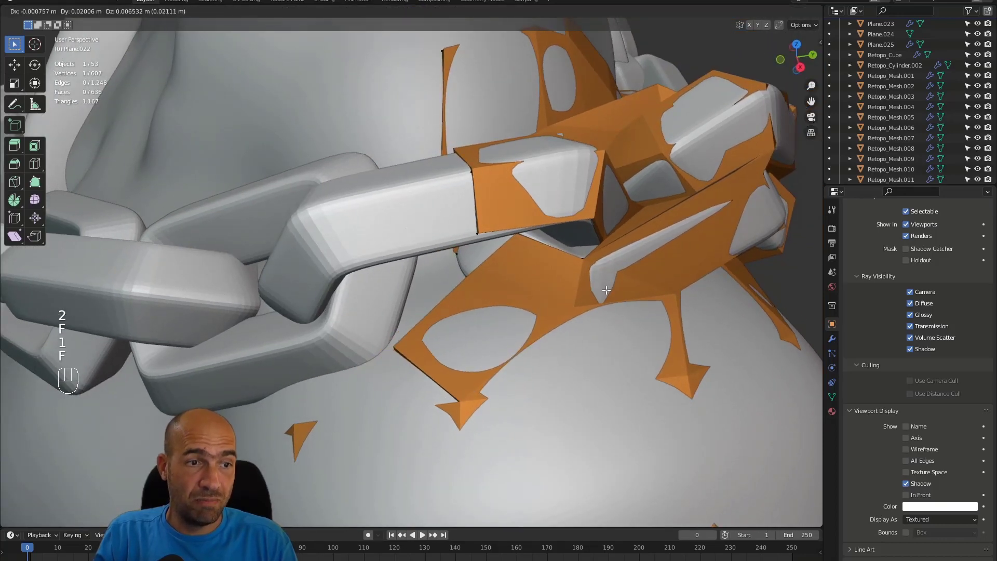
{"action": "left_click", "coordinate": [606, 285]}
Try to add a face from the separate arm vertex below the lower link, and undo it.
{"action": "middle_click_drag", "start_coordinate": [606, 285], "coordinate": [534, 352], "text": "alt"}
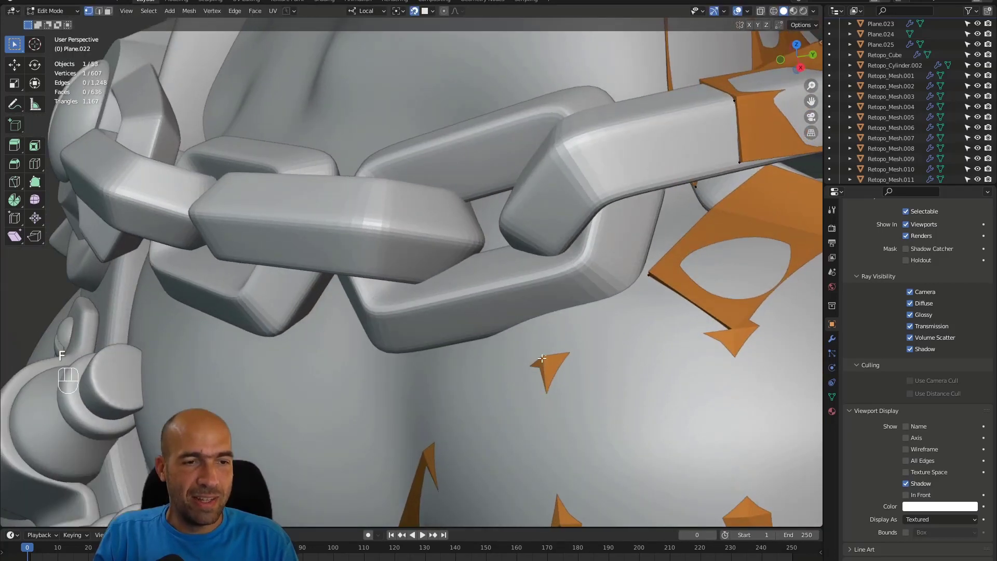
{"action": "key", "text": "f"}
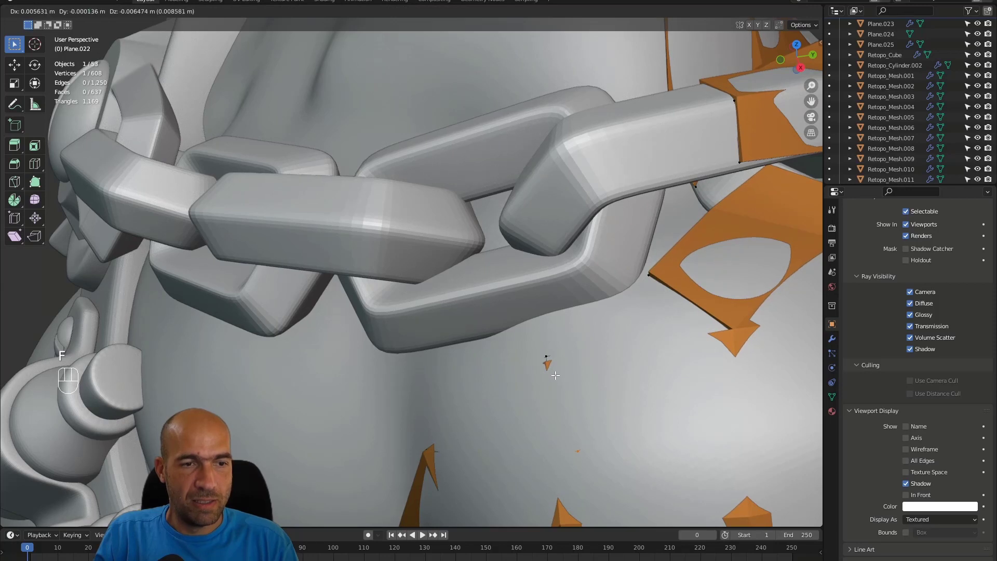
{"action": "left_click", "coordinate": [556, 375]}
{"action": "key", "text": "ctrl+z"}
Move the separate arm vertex away from the link and shift the neighbouring patch's corner vertex toward it.
{"action": "key", "text": "g"}
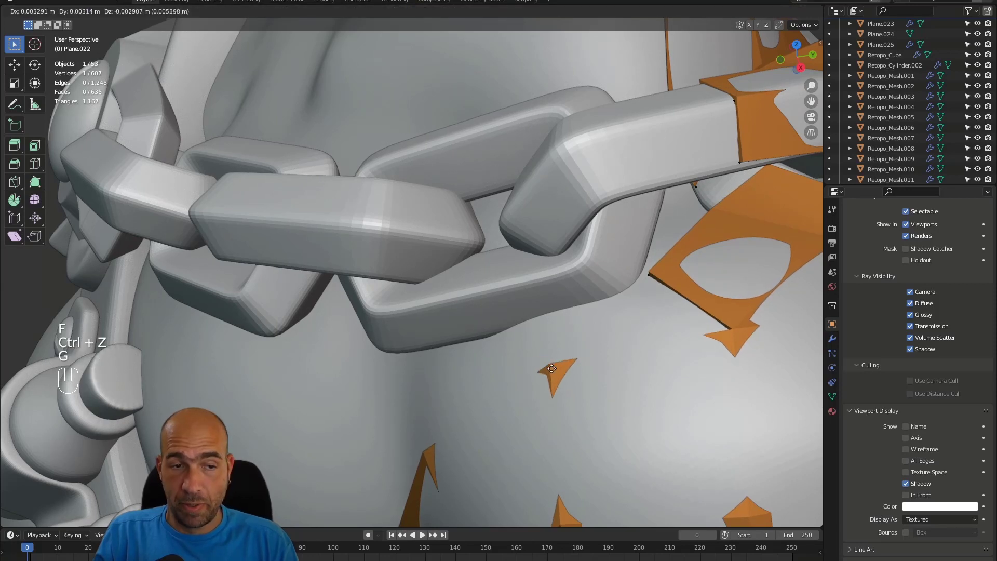
{"action": "left_click", "coordinate": [639, 369]}
{"action": "left_click", "coordinate": [730, 331]}
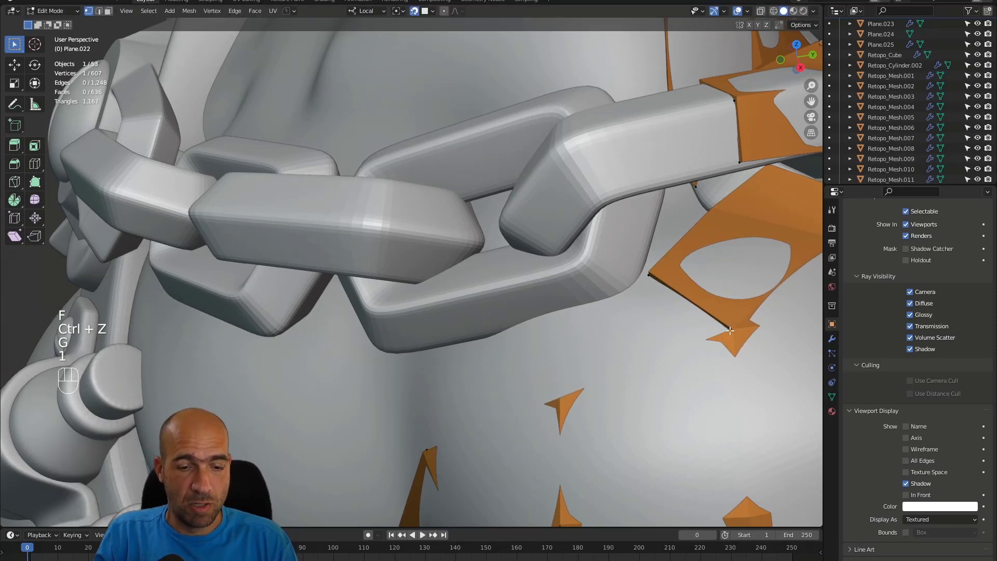
{"action": "key", "text": "g"}
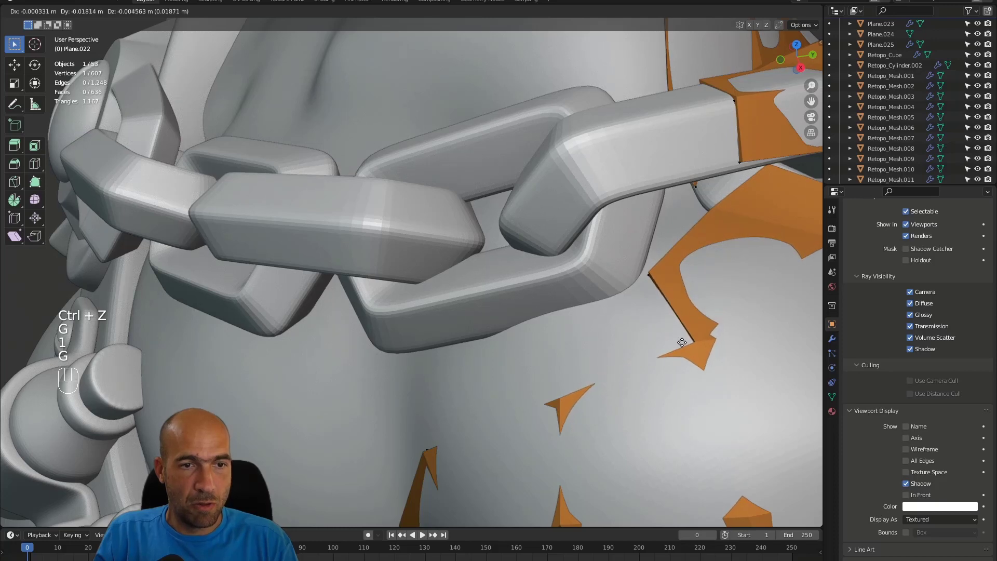
{"action": "left_click", "coordinate": [688, 340]}
Add a face bridging the arm patch toward the separate vertices and move its upper vertex to the lower link's corner.
{"action": "key", "text": "f"}
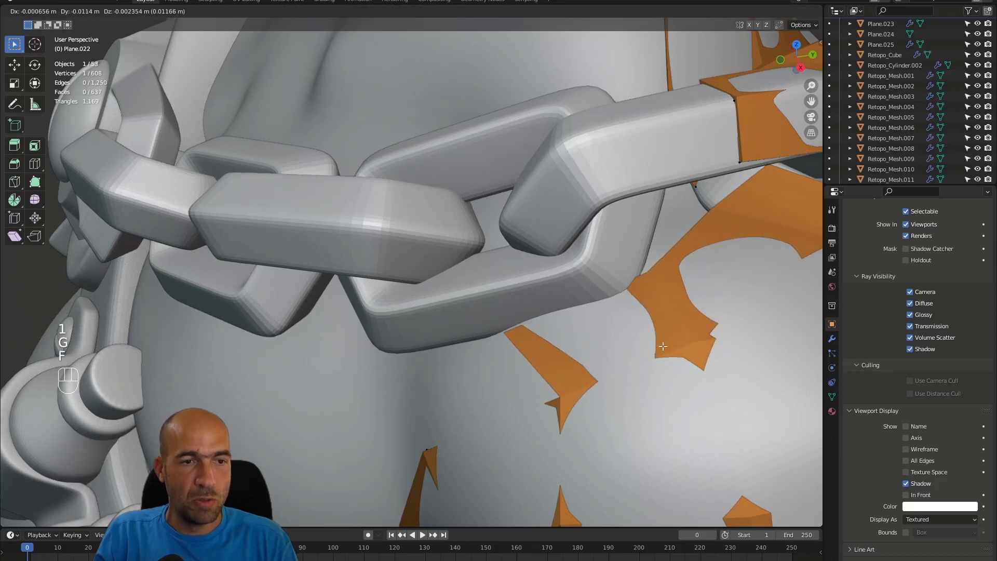
{"action": "left_click", "coordinate": [667, 343]}
{"action": "left_click_drag", "start_coordinate": [680, 331], "coordinate": [610, 353], "text": "alt"}
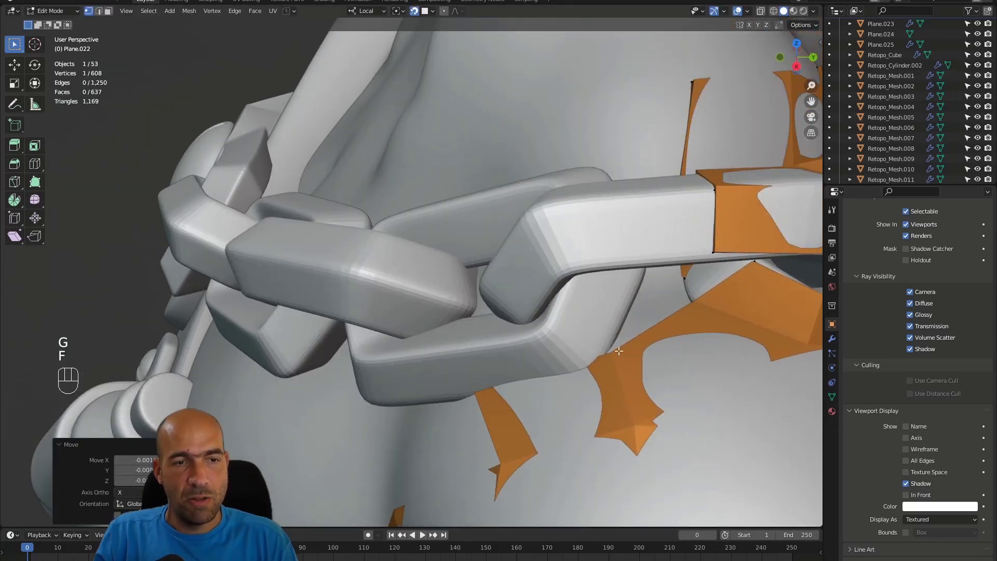
{"action": "key", "text": "g"}
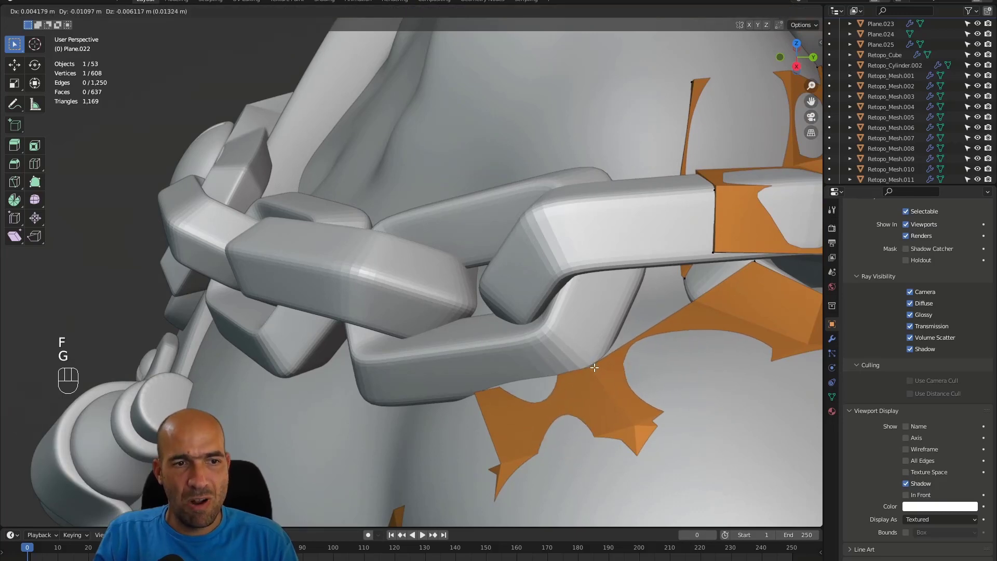
{"action": "left_click", "coordinate": [646, 333]}
Add two faces around the lower link's inner side and reposition the new corner vertex behind the upper link.
{"action": "left_click_drag", "start_coordinate": [647, 333], "coordinate": [774, 389], "text": "alt"}
{"action": "key", "text": "2"}
{"action": "key", "text": "1"}
{"action": "key", "text": "f"}
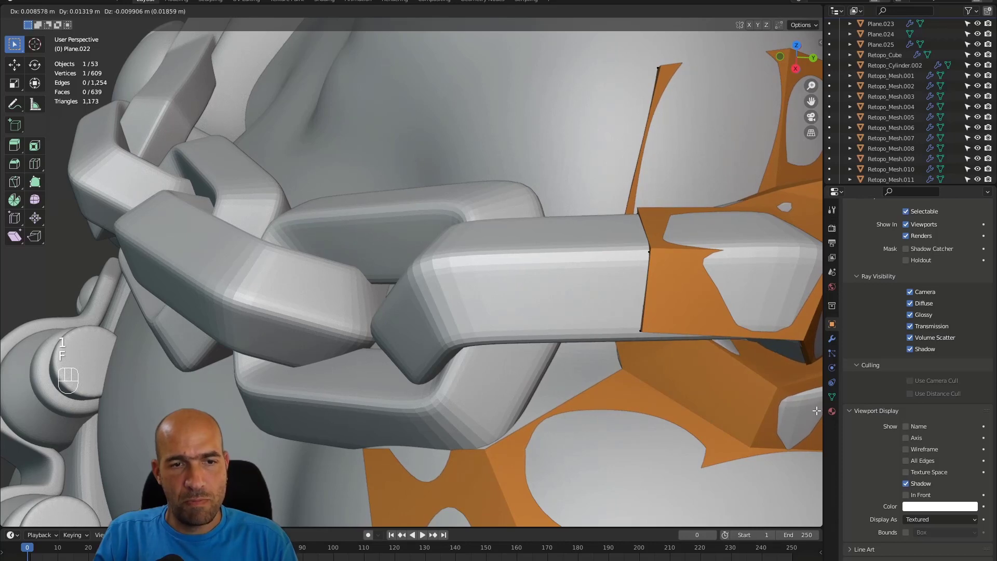
{"action": "left_click", "coordinate": [817, 410]}
{"action": "middle_click_drag", "start_coordinate": [817, 411], "coordinate": [795, 353], "text": "alt"}
{"action": "middle_click_drag", "start_coordinate": [795, 353], "coordinate": [703, 350], "text": "alt+shift"}
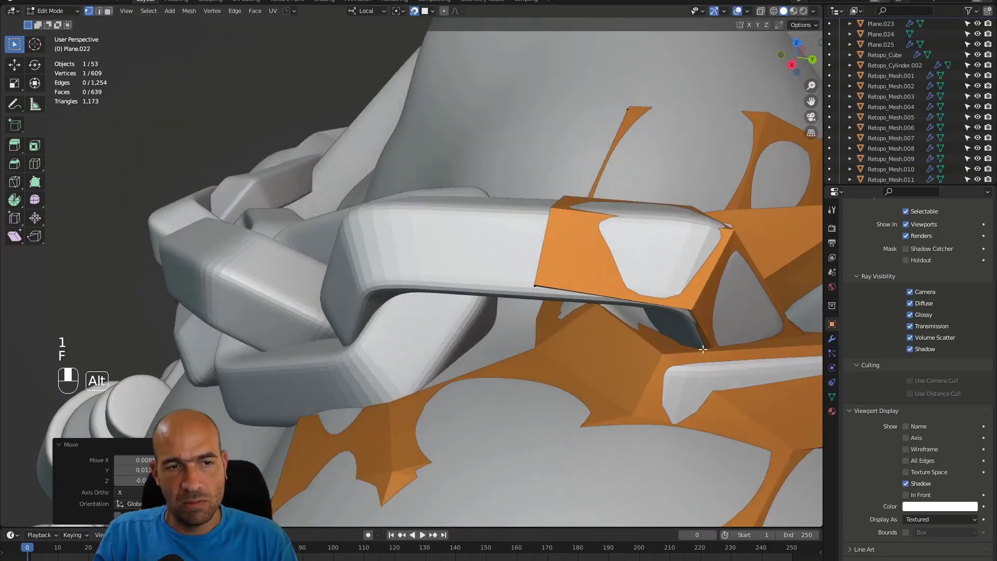
{"action": "key", "text": "g"}
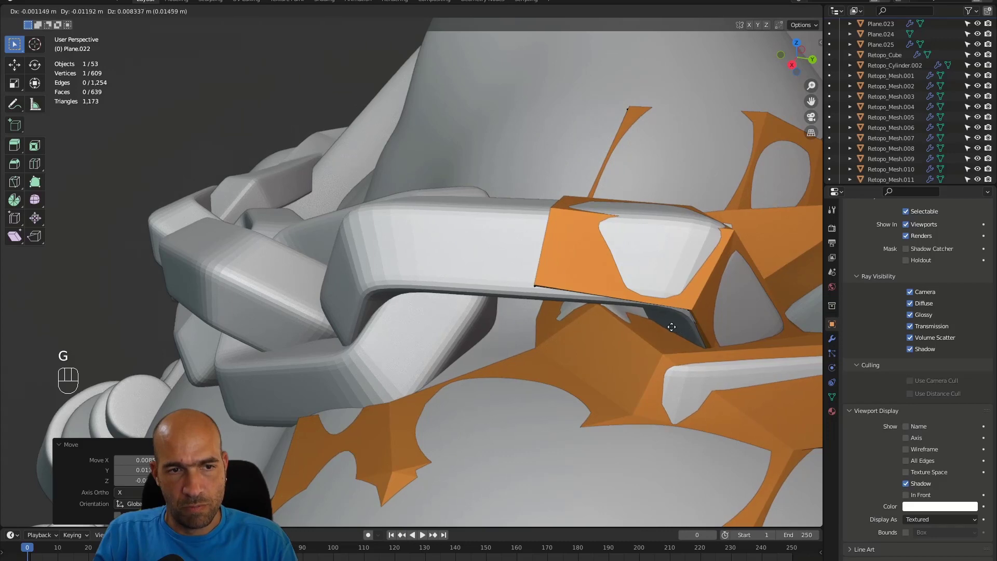
{"action": "left_click", "coordinate": [664, 325]}
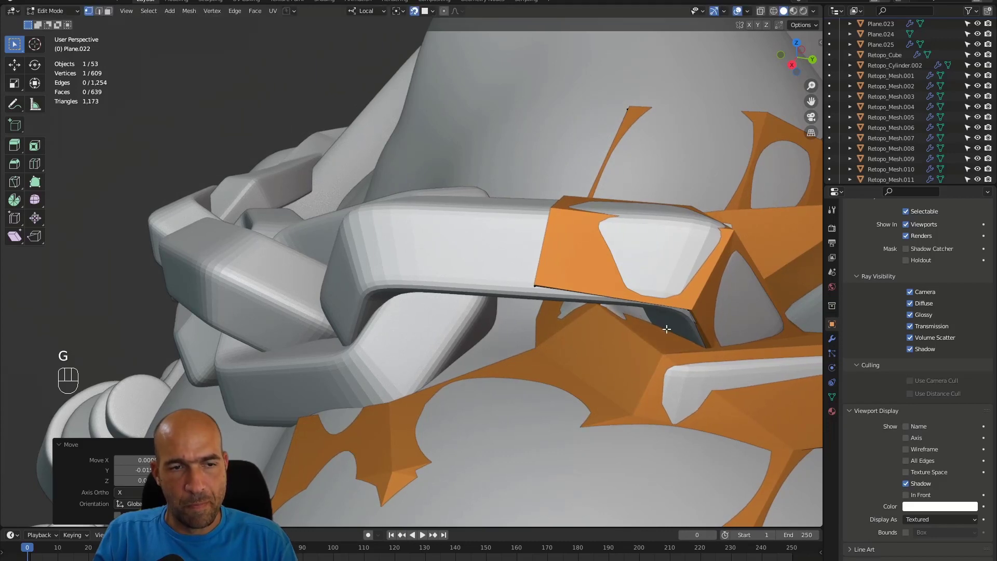
Fill two faces across the upper link's underside and move the strip's lower end vertex along the link's lower edge.
{"action": "middle_click_drag", "start_coordinate": [664, 326], "coordinate": [574, 284], "text": "alt"}
{"action": "key", "text": "2"}
{"action": "key", "text": "f"}
{"action": "key", "text": "f"}
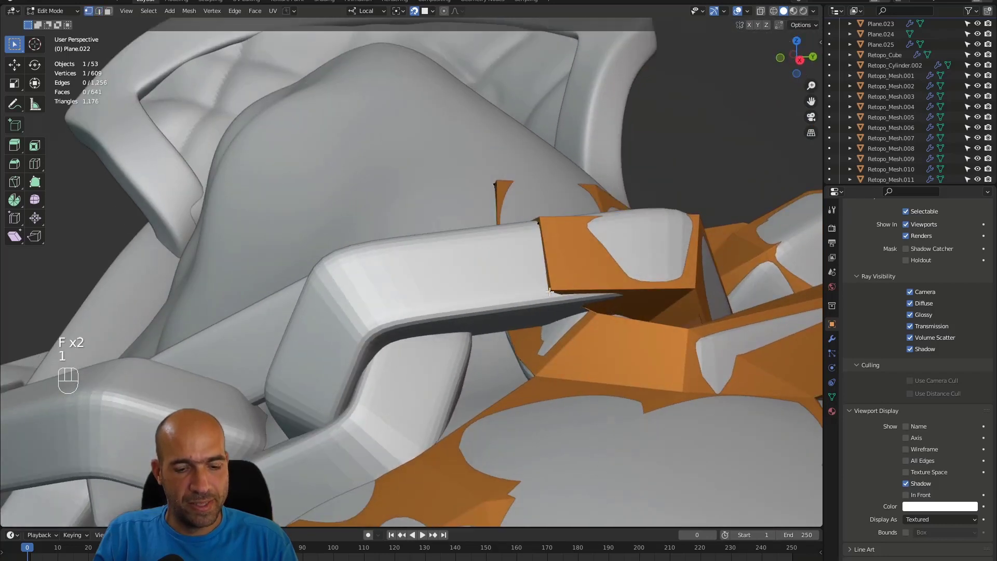
{"action": "key", "text": "g"}
{"action": "left_click", "coordinate": [551, 291]}
Extrude the strip's end edge along the upper link's outer side to the bend at its far end.
{"action": "middle_click_drag", "start_coordinate": [551, 291], "coordinate": [696, 271], "text": "alt"}
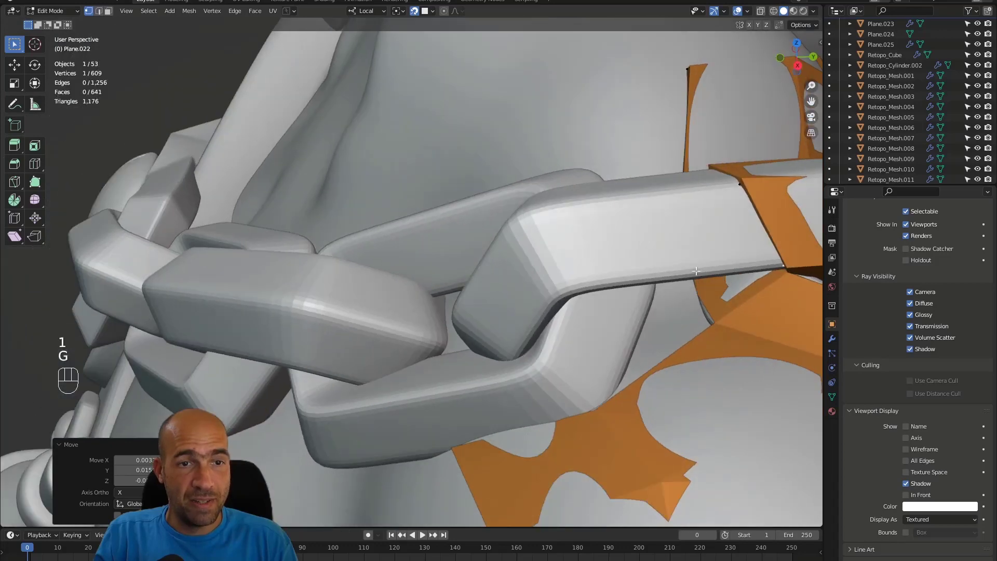
{"action": "key", "text": "2"}
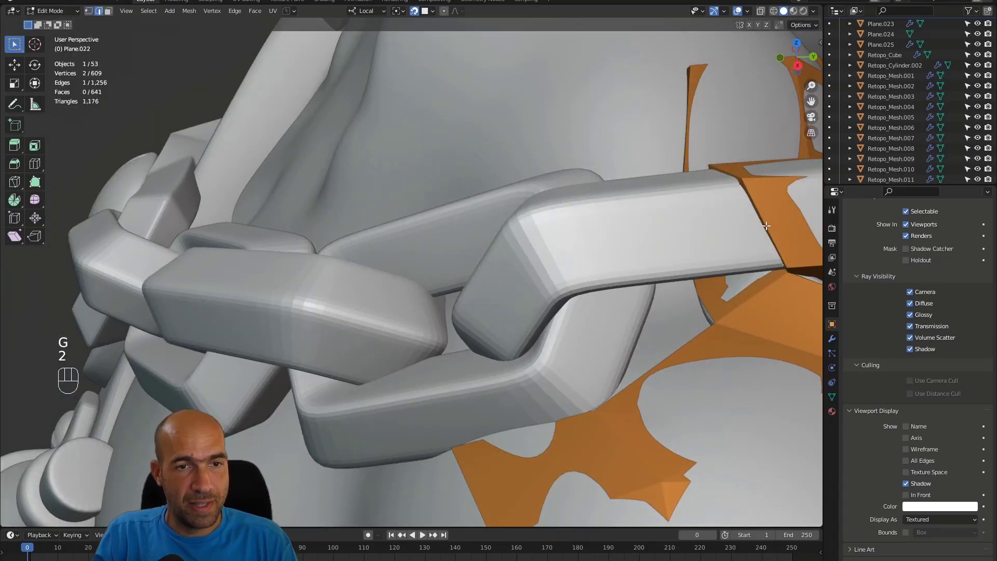
{"action": "key", "text": "e"}
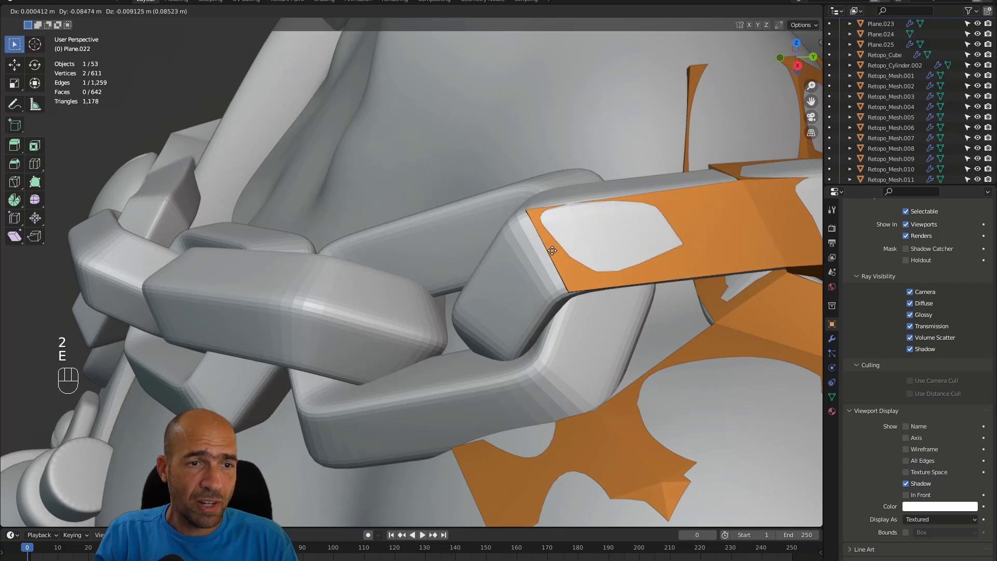
{"action": "left_click", "coordinate": [649, 261]}
Add faces on the upper link's top and underside beside the extruded strip, placing their new vertices at the far bend.
{"action": "middle_click_drag", "start_coordinate": [651, 261], "coordinate": [709, 264]}
{"action": "key", "text": "1"}
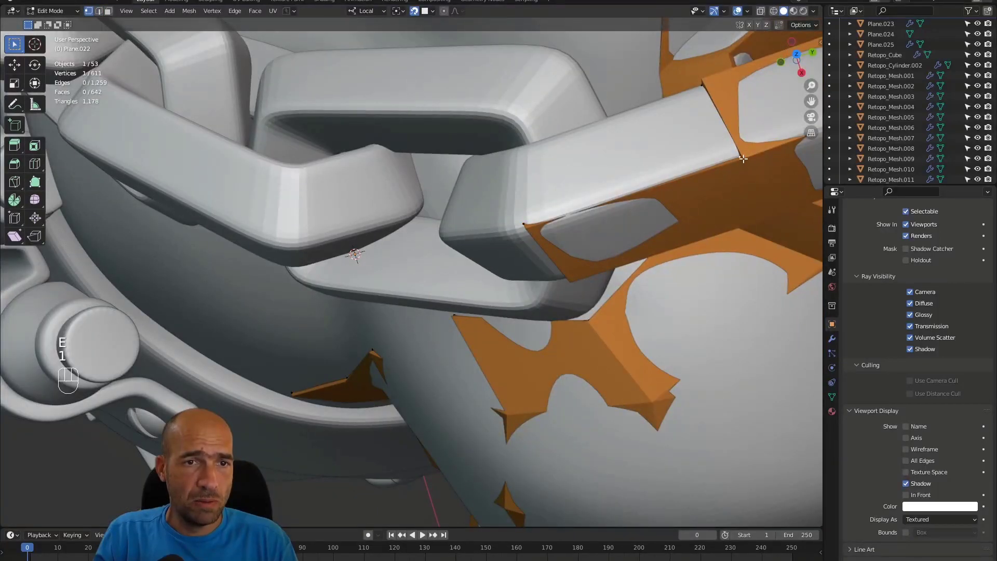
{"action": "key", "text": "f"}
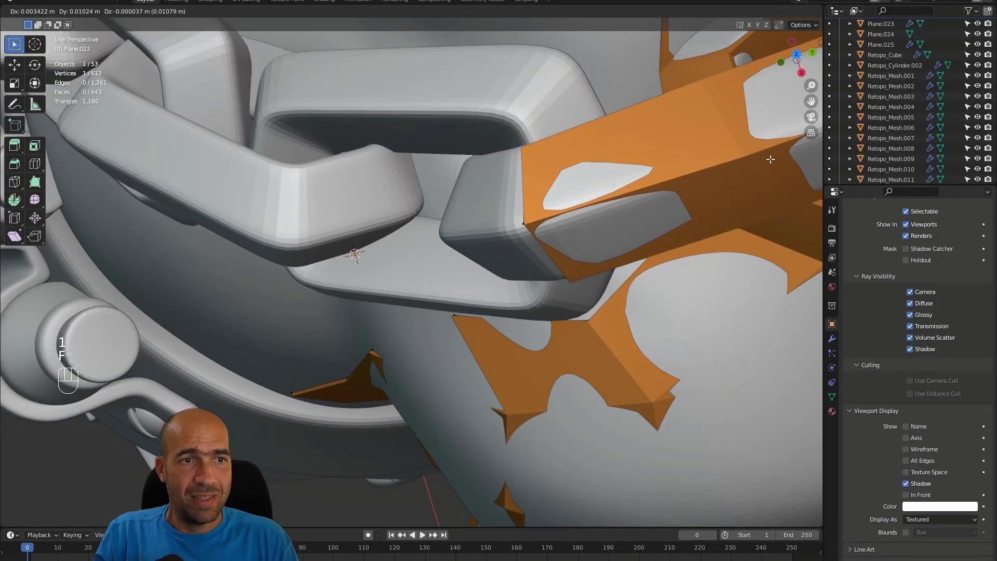
{"action": "left_click", "coordinate": [770, 158]}
{"action": "middle_click_drag", "start_coordinate": [736, 205], "coordinate": [565, 203], "text": "alt"}
{"action": "key", "text": "f"}
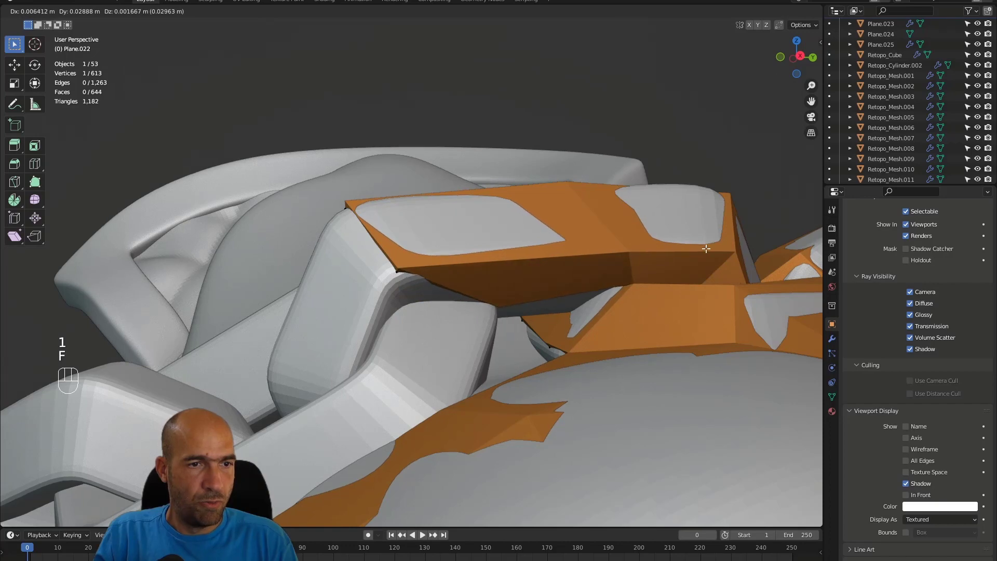
{"action": "left_click", "coordinate": [576, 273]}
Align the extruded strip's lower end vertex with the link's lower corner at the far bend.
{"action": "middle_click_drag", "start_coordinate": [576, 273], "coordinate": [511, 282]}
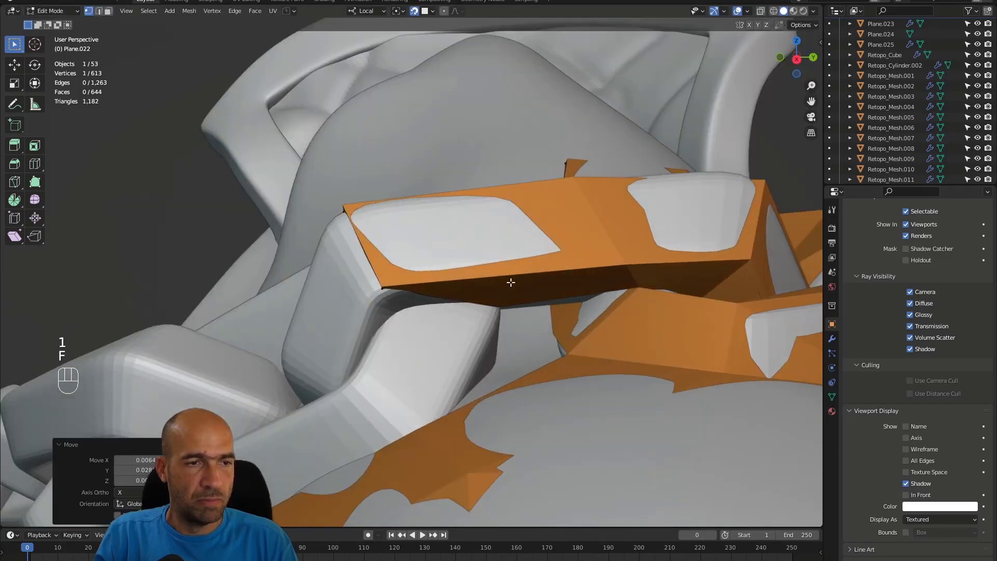
{"action": "left_click", "coordinate": [387, 286]}
{"action": "key", "text": "g"}
{"action": "left_click", "coordinate": [388, 287]}
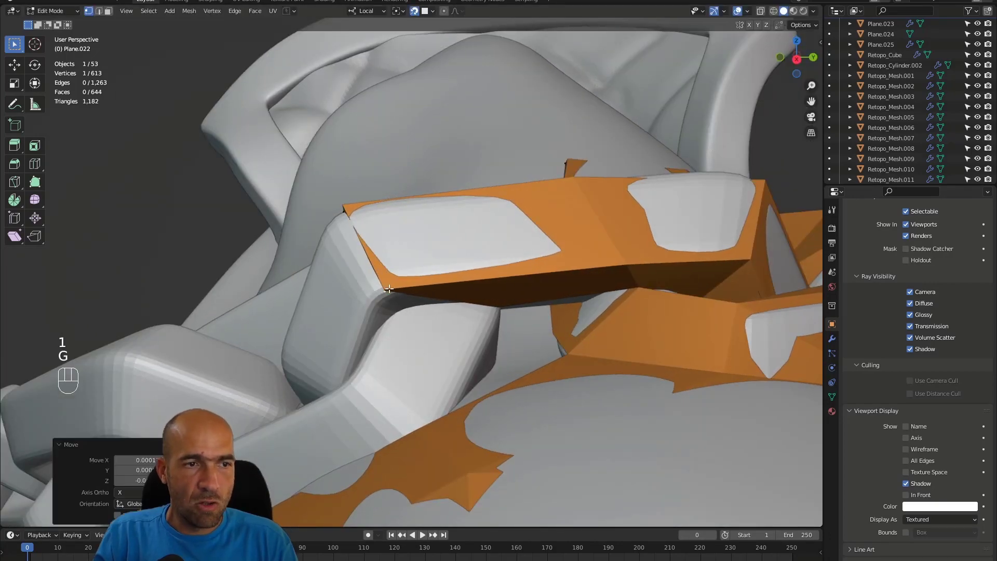
Add a face between the lower link and the arm patch, placing its new vertex against the link's edge.
{"action": "middle_click_drag", "start_coordinate": [555, 289], "coordinate": [556, 243], "text": "shift"}
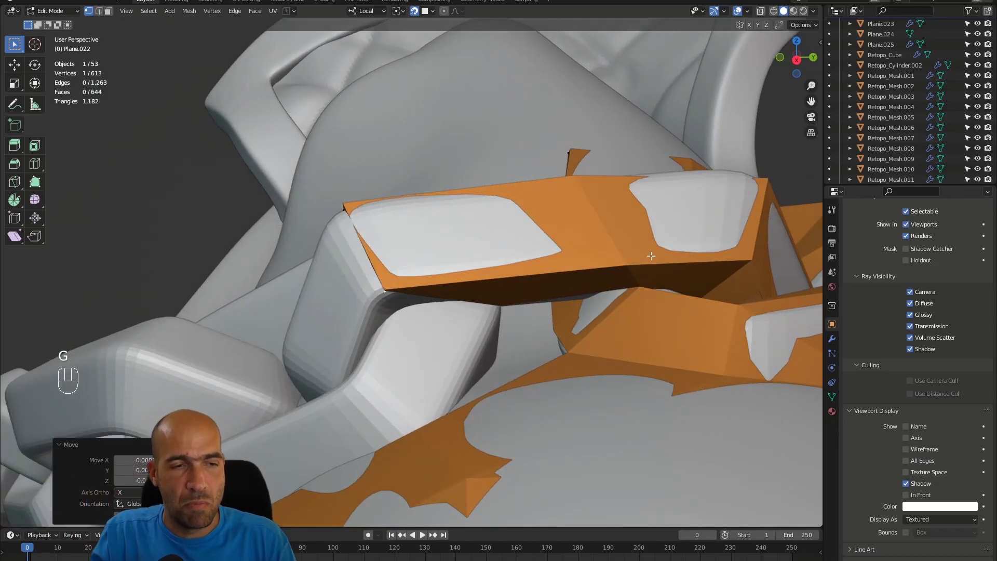
{"action": "middle_click_drag", "start_coordinate": [652, 255], "coordinate": [569, 345], "text": "alt"}
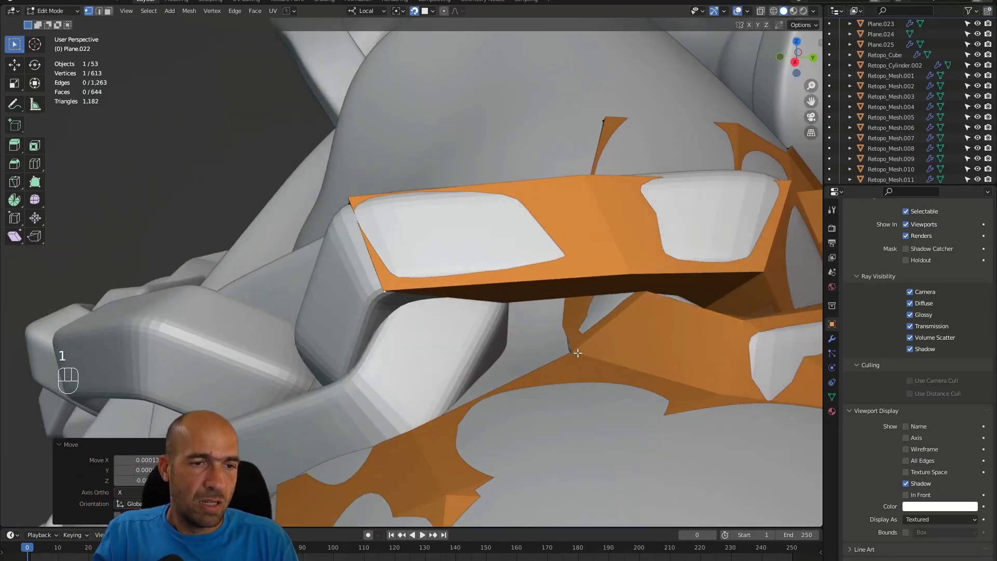
{"action": "key", "text": "f"}
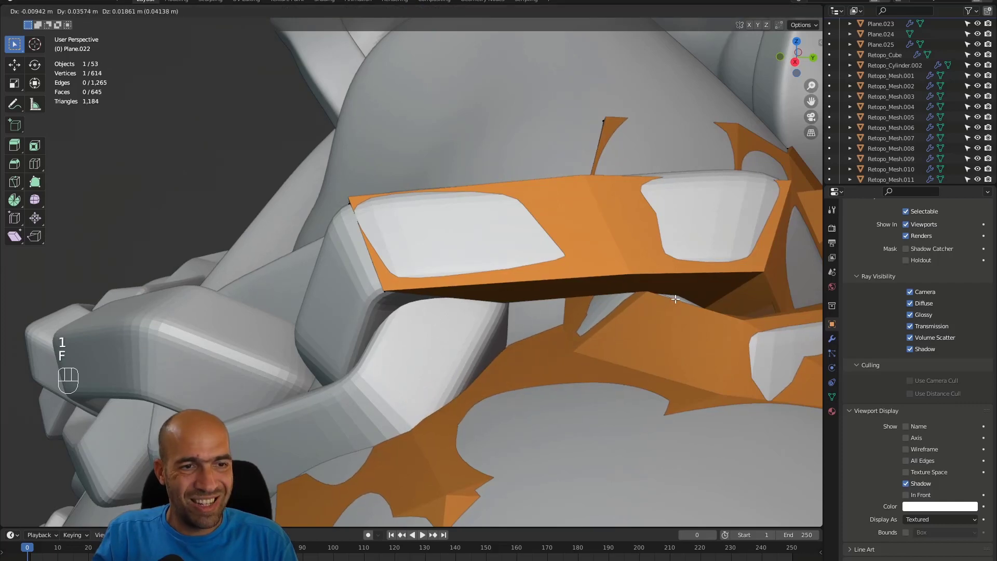
{"action": "left_click", "coordinate": [676, 295]}
Adjust the corner vertex at the upper link's far bend and select the outer strip's end edge.
{"action": "middle_click_drag", "start_coordinate": [675, 295], "coordinate": [608, 305], "text": "alt"}
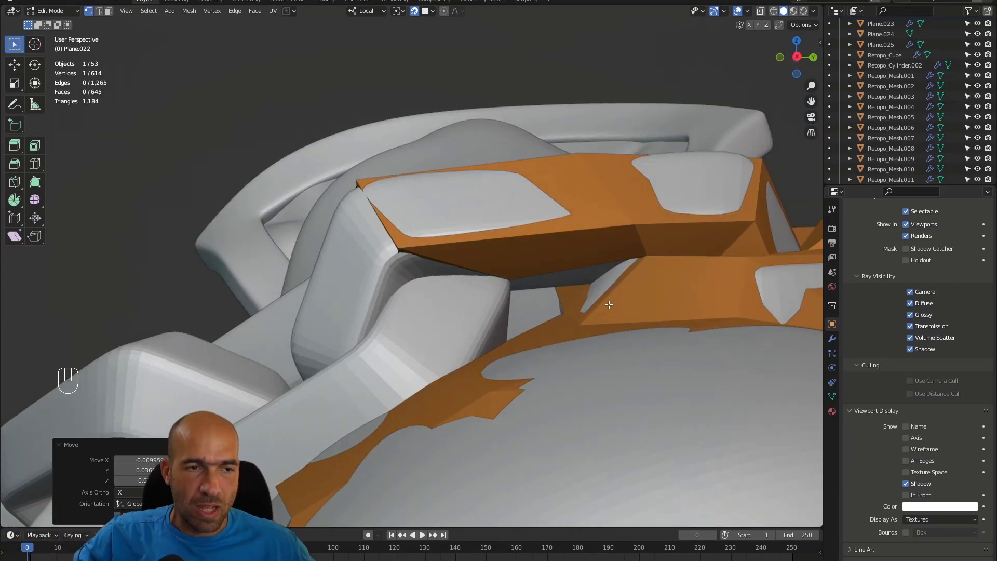
{"action": "middle_click_drag", "start_coordinate": [539, 268], "coordinate": [568, 360], "text": "alt"}
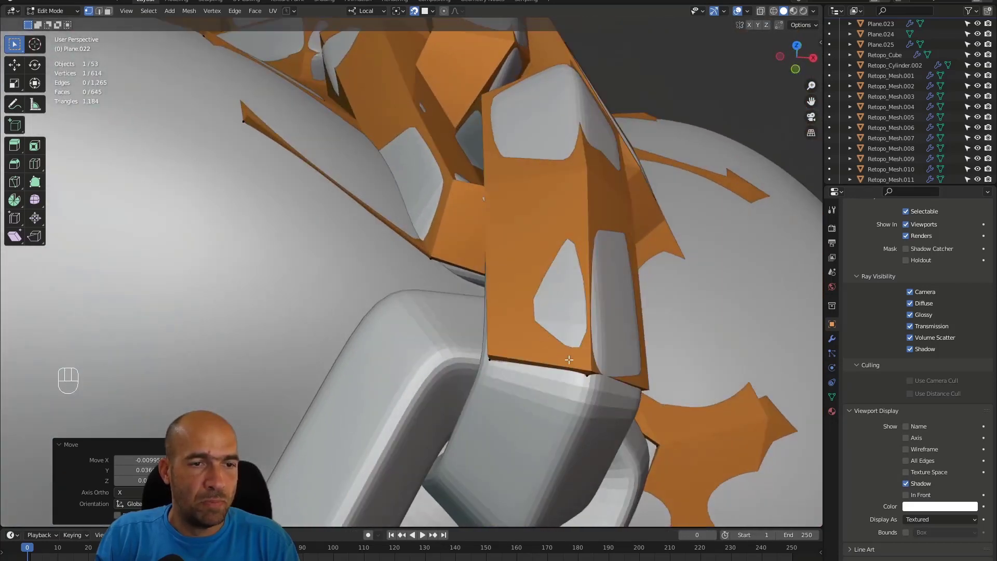
{"action": "left_click_drag", "start_coordinate": [585, 371], "coordinate": [639, 196]}
{"action": "key", "text": "g"}
{"action": "left_click", "coordinate": [571, 374]}
{"action": "key", "text": "2"}
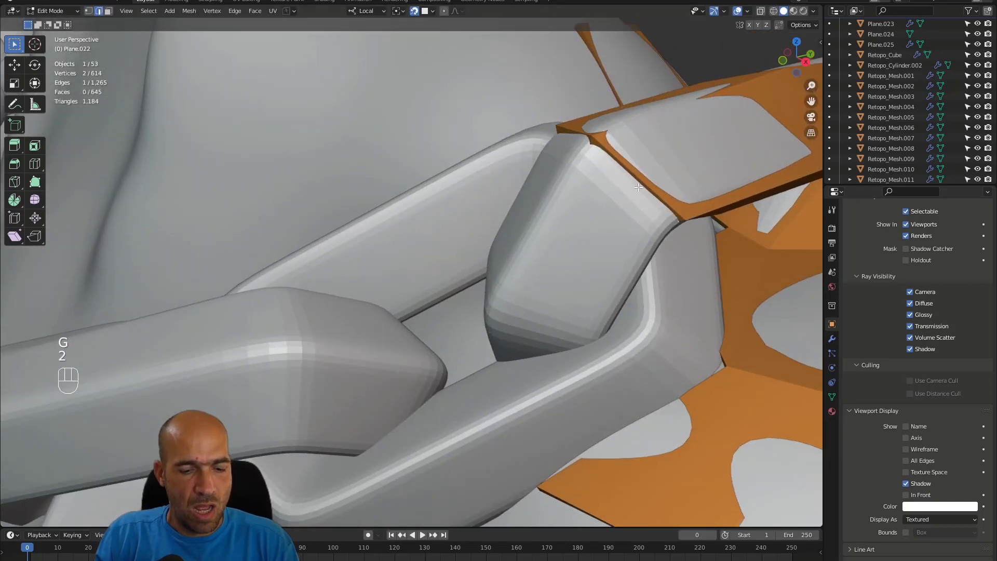
Extrude the outer strip's end edge down the upper link's sloped end and place its lower vertex at the sculpt's corner.
{"action": "key", "text": "f"}
{"action": "key", "text": "ctrl+z"}
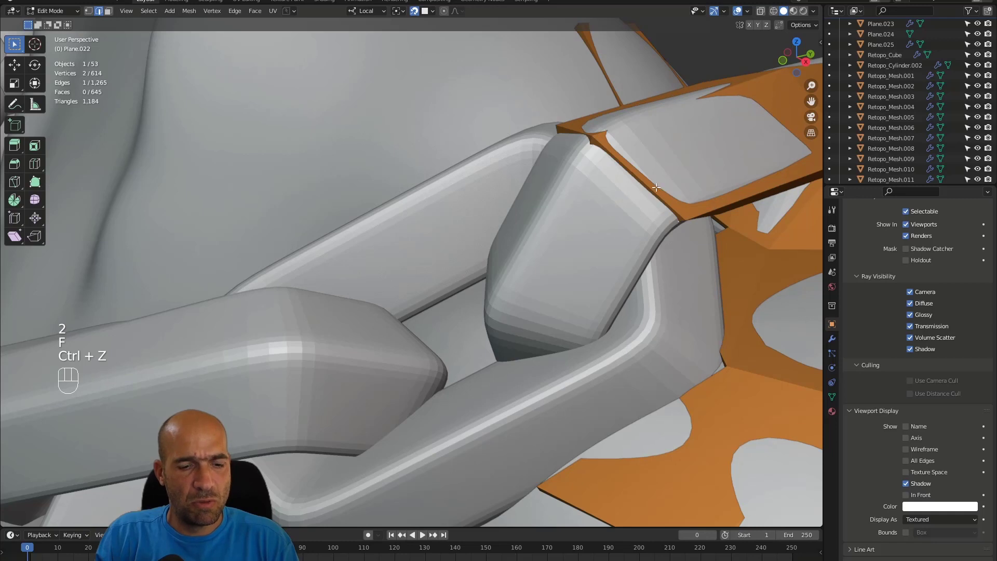
{"action": "key", "text": "e"}
{"action": "left_click", "coordinate": [582, 296]}
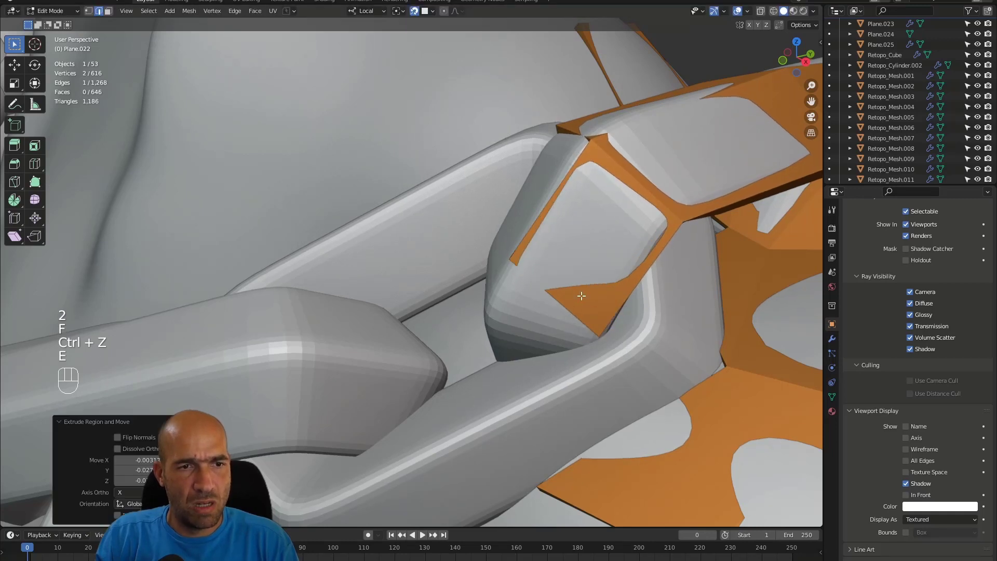
{"action": "key", "text": "1"}
{"action": "key", "text": "g"}
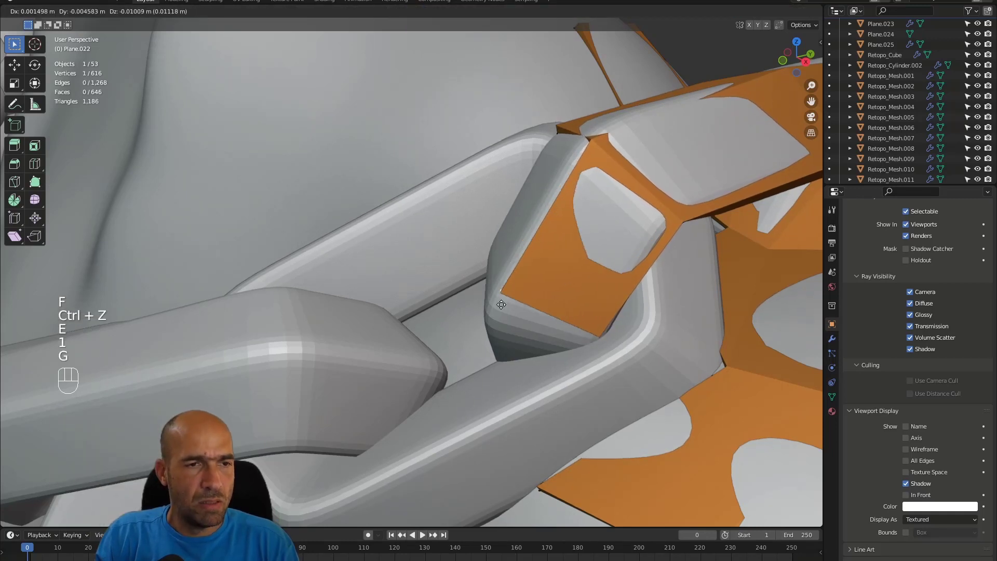
{"action": "left_click", "coordinate": [491, 315]}
Add a face on the upper link's inner side beside the sloped end face, placing its new vertex on the link's edge.
{"action": "middle_click_drag", "start_coordinate": [490, 316], "coordinate": [512, 179]}
{"action": "key", "text": "f"}
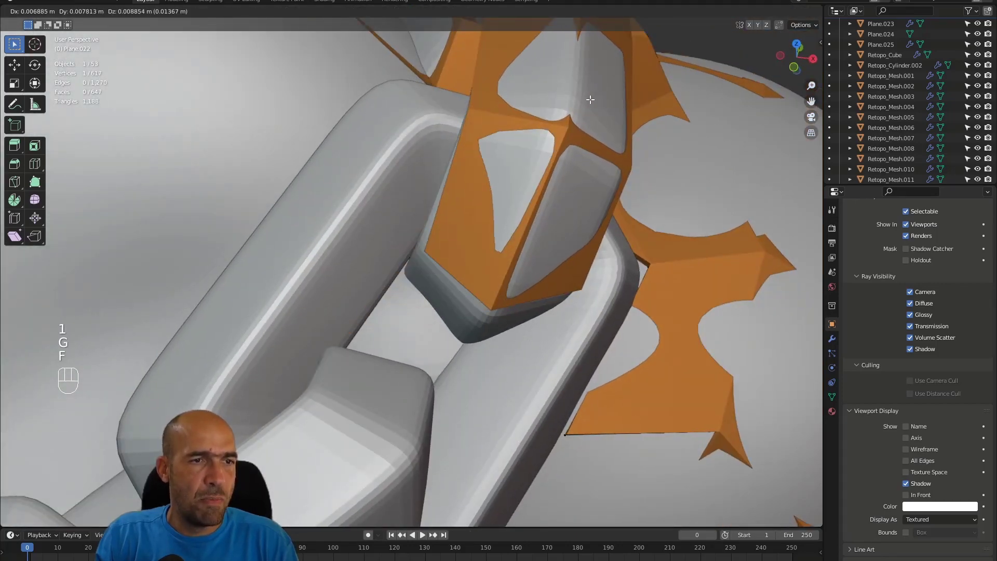
{"action": "left_click", "coordinate": [583, 93]}
{"action": "left_click_drag", "start_coordinate": [584, 93], "coordinate": [514, 154], "text": "alt"}
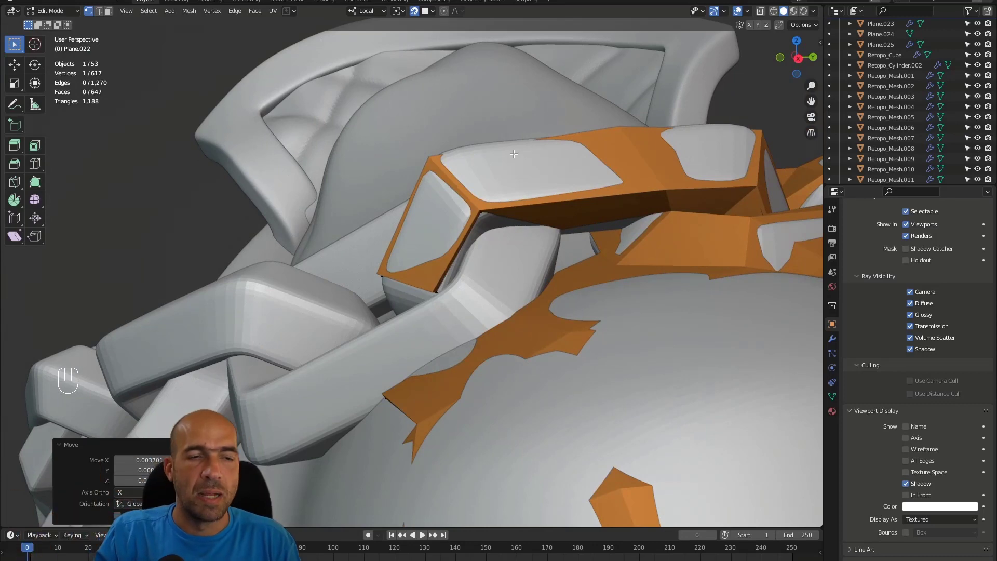
Extrude the edge between the lower link and the arm patch up across the lower link's side.
{"action": "left_click_drag", "start_coordinate": [497, 159], "coordinate": [459, 358], "text": "alt"}
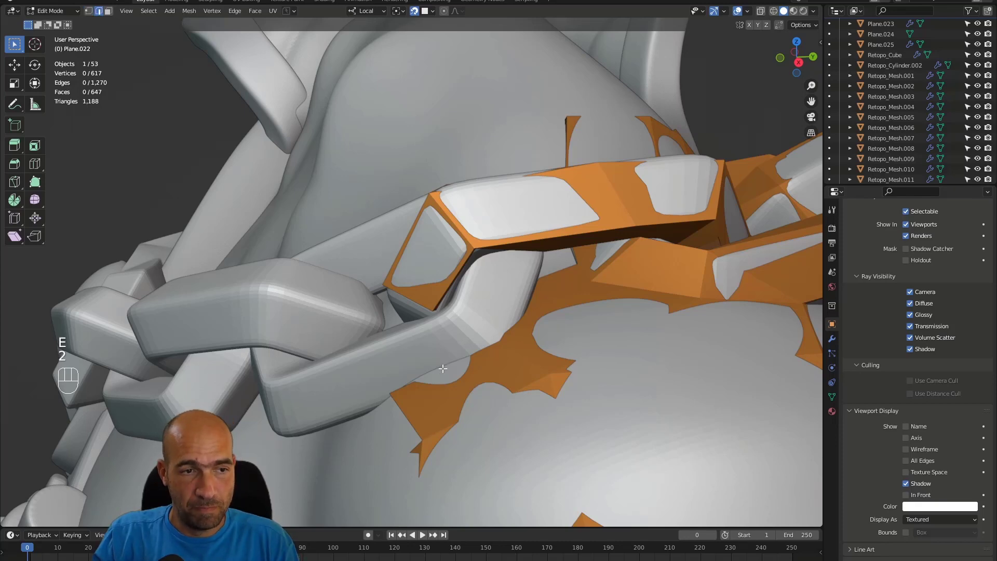
{"action": "middle_click_drag", "start_coordinate": [430, 345], "coordinate": [468, 383]}
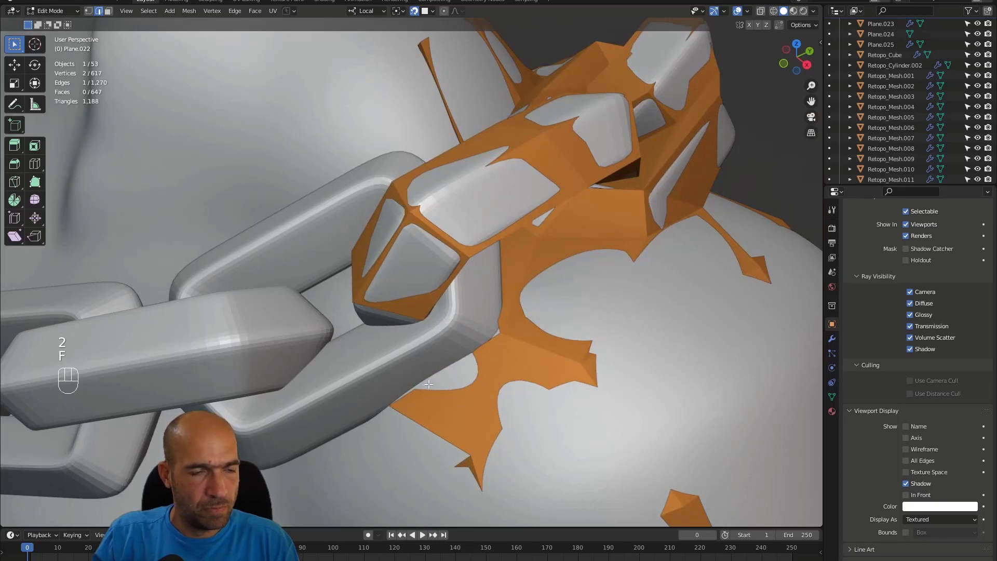
{"action": "key", "text": "e"}
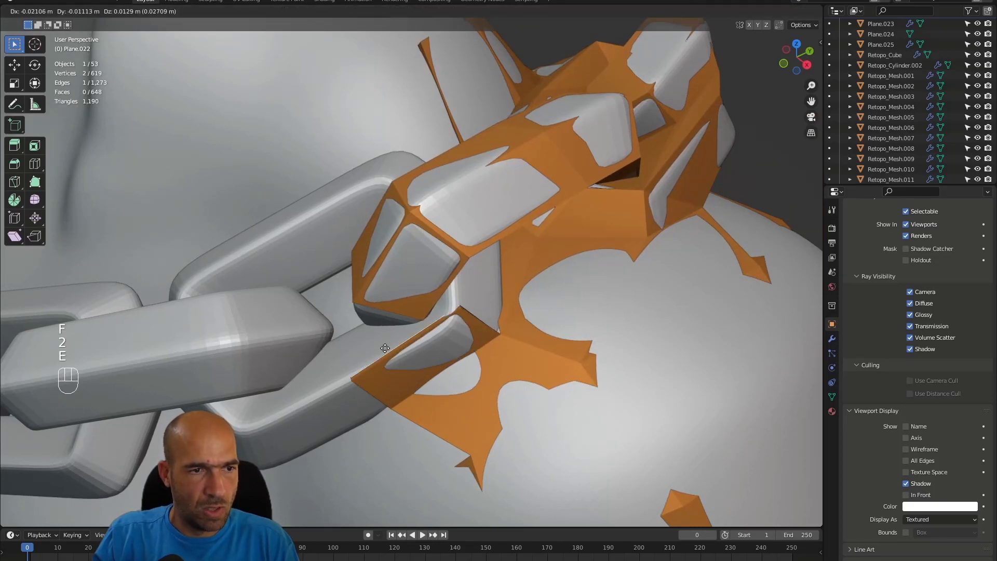
{"action": "left_click", "coordinate": [469, 325]}
{"action": "middle_click_drag", "start_coordinate": [469, 326], "coordinate": [501, 302]}
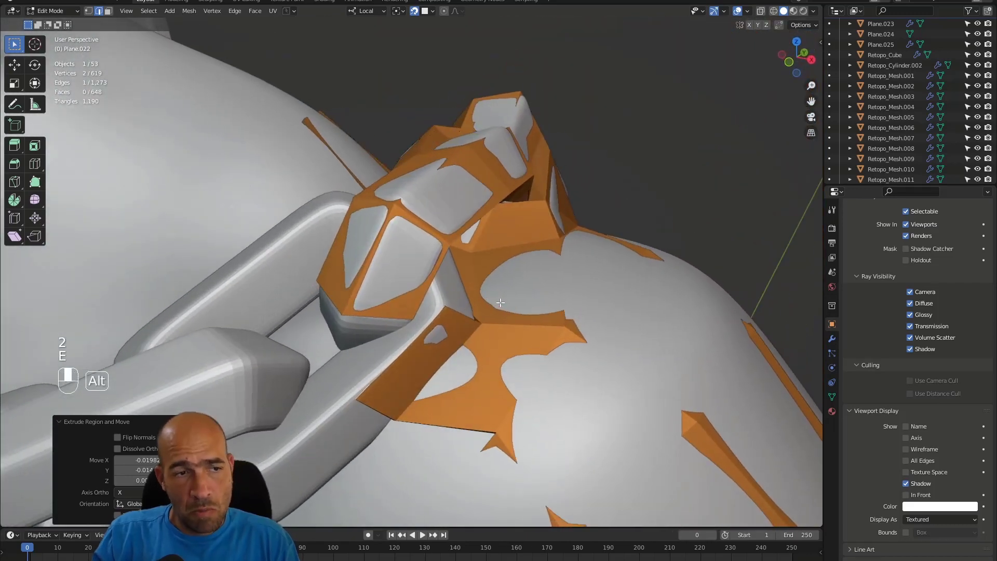
Extrude the lower edge of the upper link's sloped end face and move one new vertex toward the tip's bottom corner.
{"action": "left_click", "coordinate": [405, 314]}
{"action": "middle_click_drag", "start_coordinate": [405, 314], "coordinate": [394, 322]}
{"action": "key", "text": "e"}
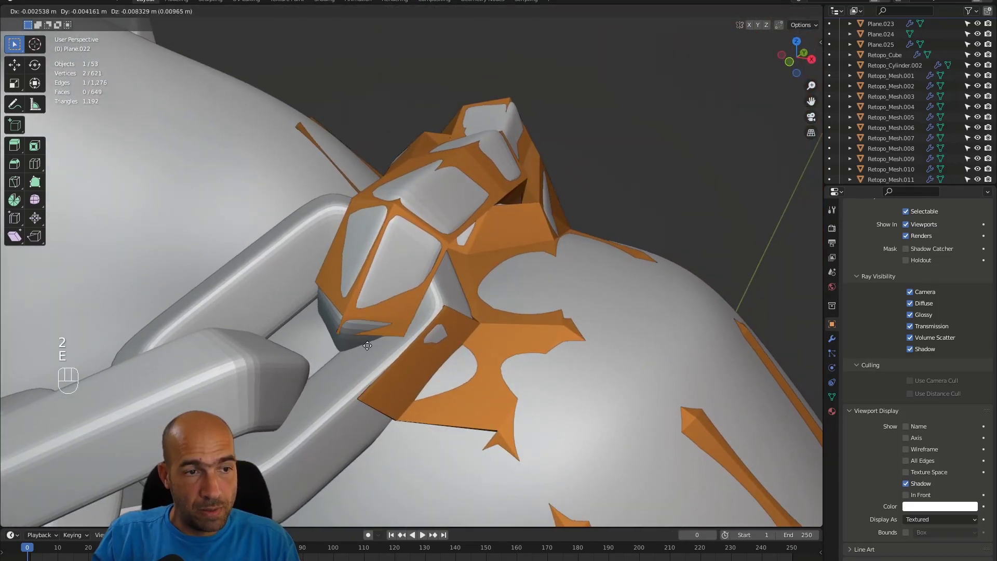
{"action": "left_click", "coordinate": [288, 344]}
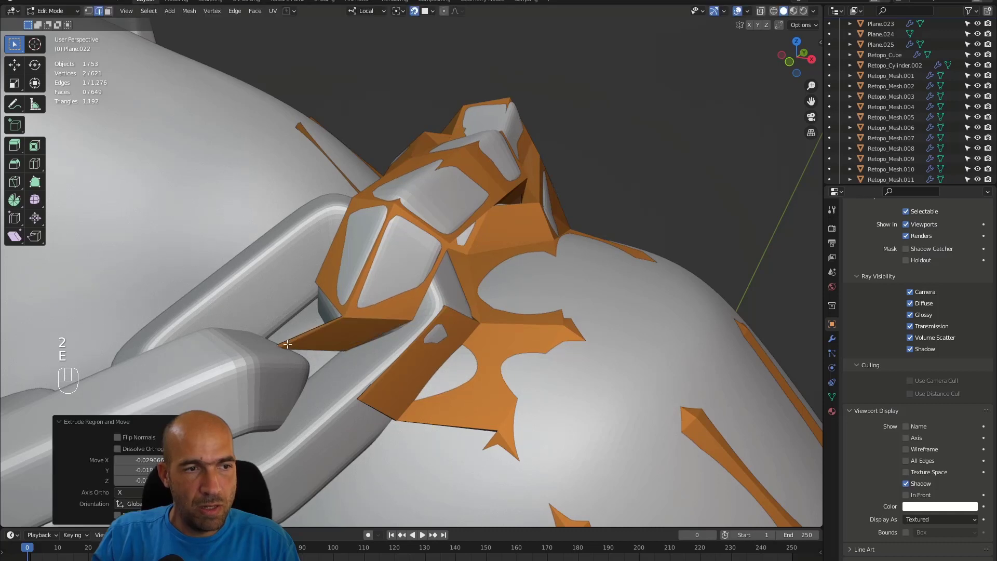
{"action": "left_click", "coordinate": [287, 344]}
{"action": "middle_click_drag", "start_coordinate": [287, 344], "coordinate": [295, 331]}
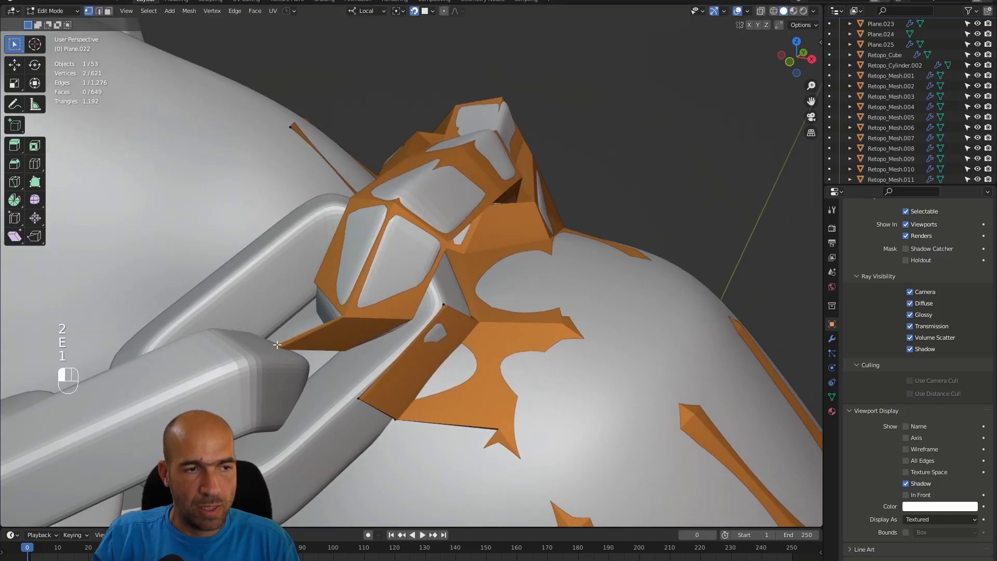
{"action": "key", "text": "g"}
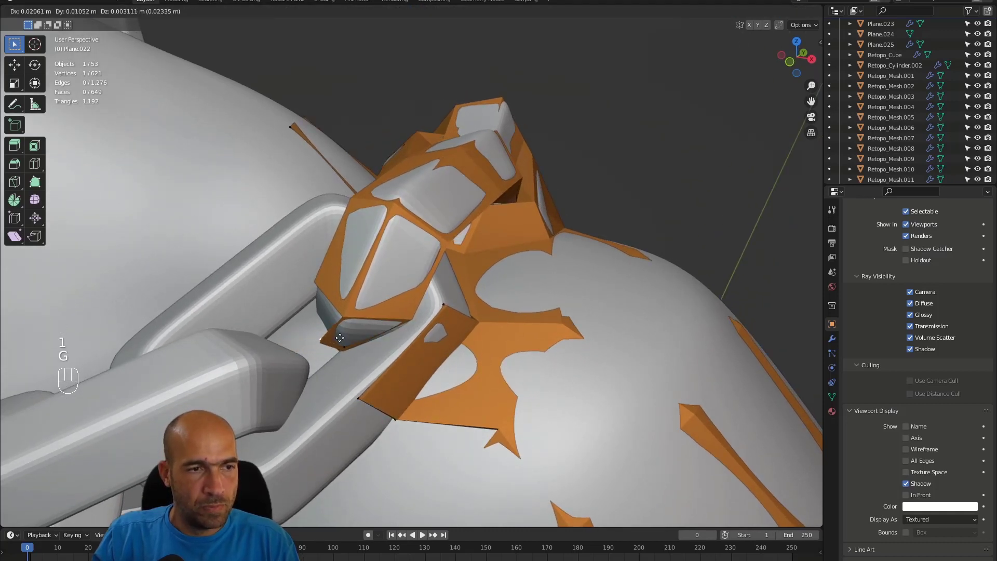
{"action": "left_click", "coordinate": [344, 339]}
Merge the extrusion's two end vertices at center and place the merged vertex on the tip's bottom corner.
{"action": "left_click_drag", "start_coordinate": [334, 351], "coordinate": [313, 332]}
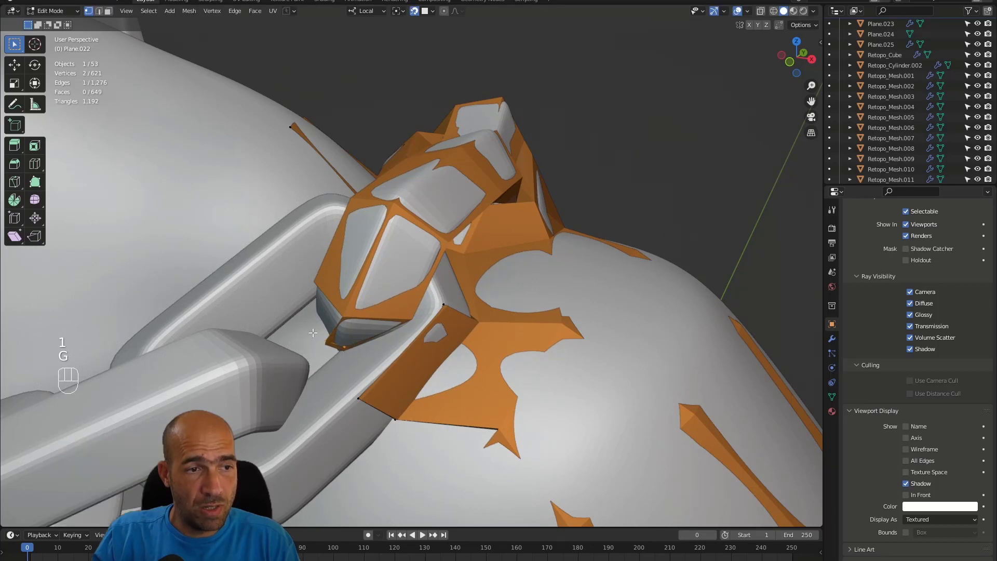
{"action": "key", "text": "m"}
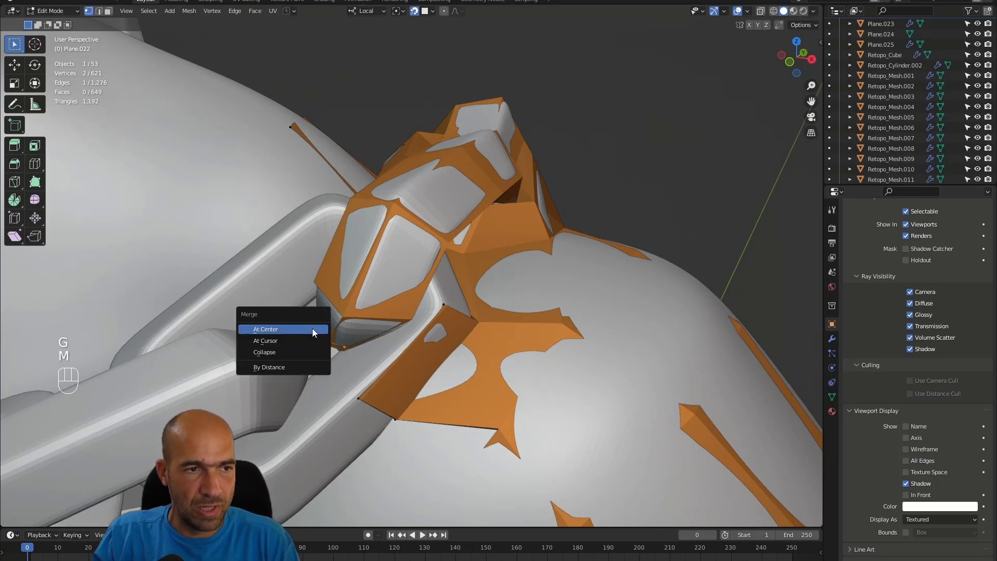
{"action": "left_click", "coordinate": [302, 328]}
{"action": "middle_click_drag", "start_coordinate": [301, 328], "coordinate": [348, 343]}
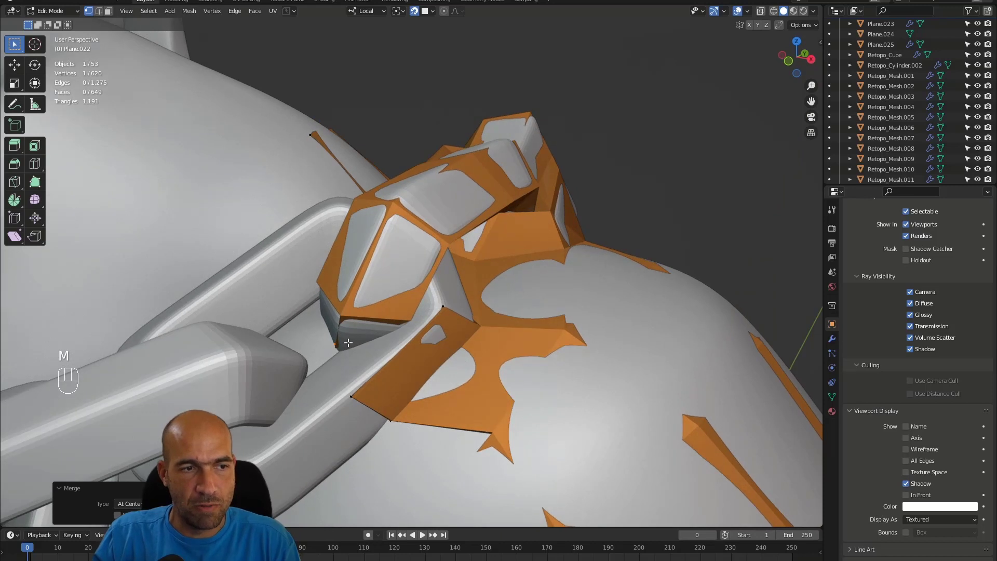
{"action": "key", "text": "g"}
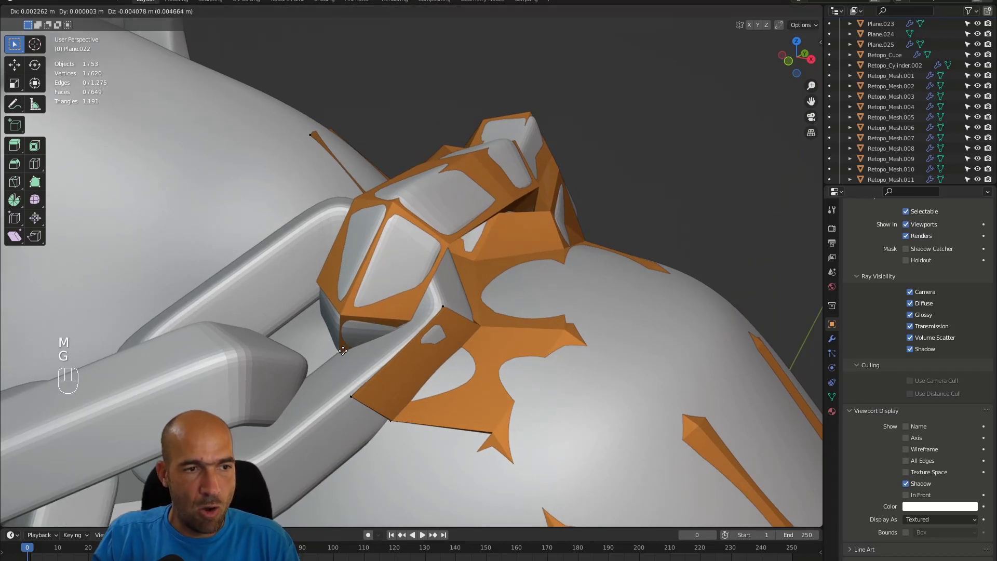
{"action": "left_click", "coordinate": [343, 350]}
Try to bridge the upper link's tip to the lower link strip with a face, then adjust the strip's corner vertex.
{"action": "key", "text": "2"}
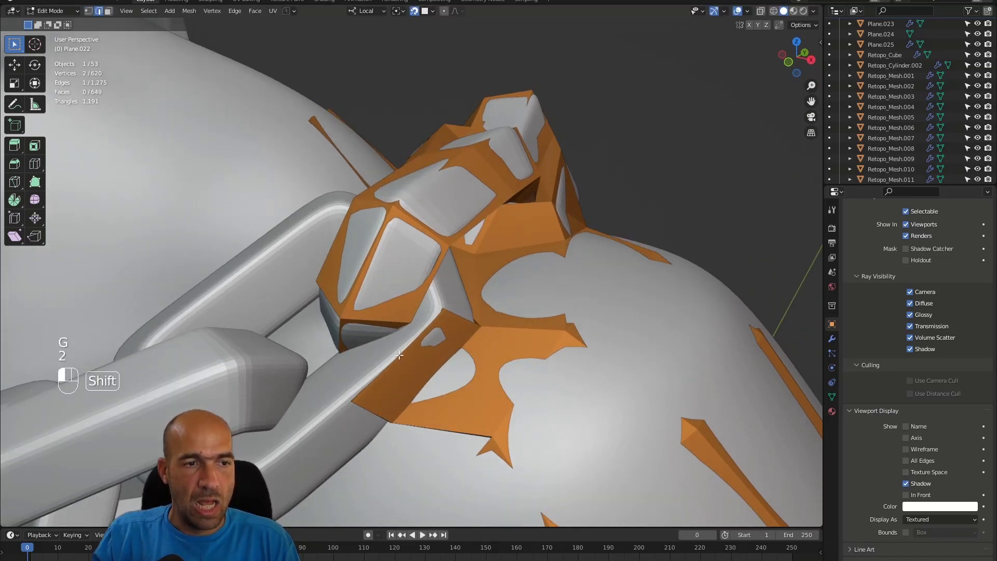
{"action": "key", "text": "f"}
{"action": "middle_click_drag", "start_coordinate": [398, 354], "coordinate": [354, 391]}
{"action": "key", "text": "1"}
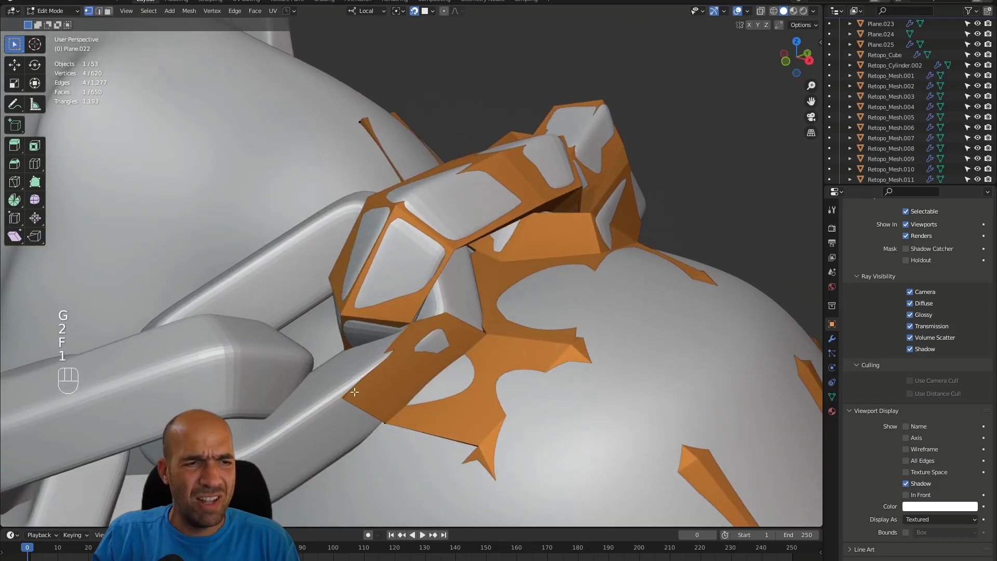
{"action": "key", "text": "g"}
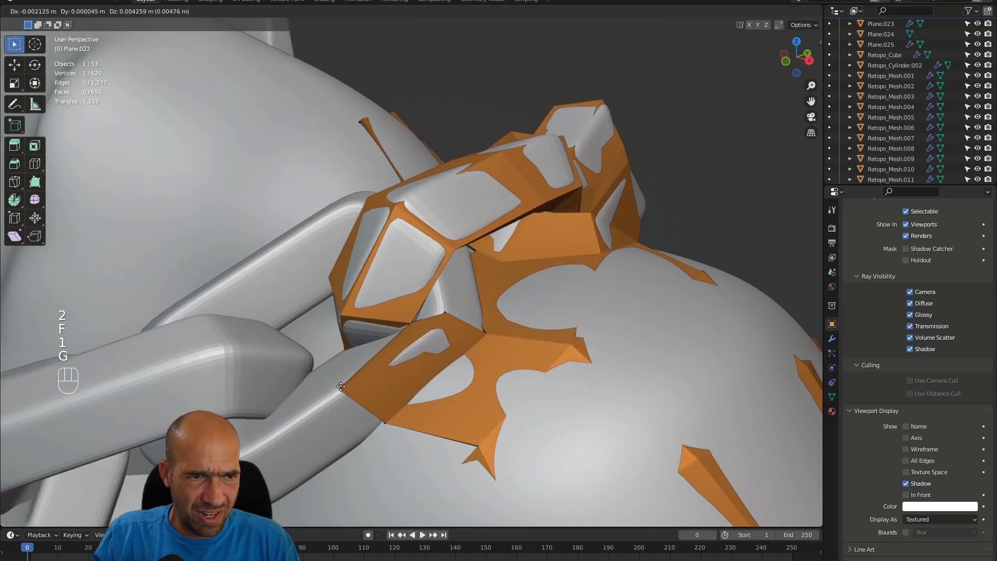
{"action": "left_click", "coordinate": [345, 396]}
Undo the strip's corner vertex adjustment and inspect the bridging face between the links in X-ray view.
{"action": "left_click_drag", "start_coordinate": [346, 396], "coordinate": [410, 387], "text": "alt"}
{"action": "key", "text": "alt+z"}
{"action": "key", "text": "ctrl+z"}
{"action": "key", "text": "ctrl+z"}
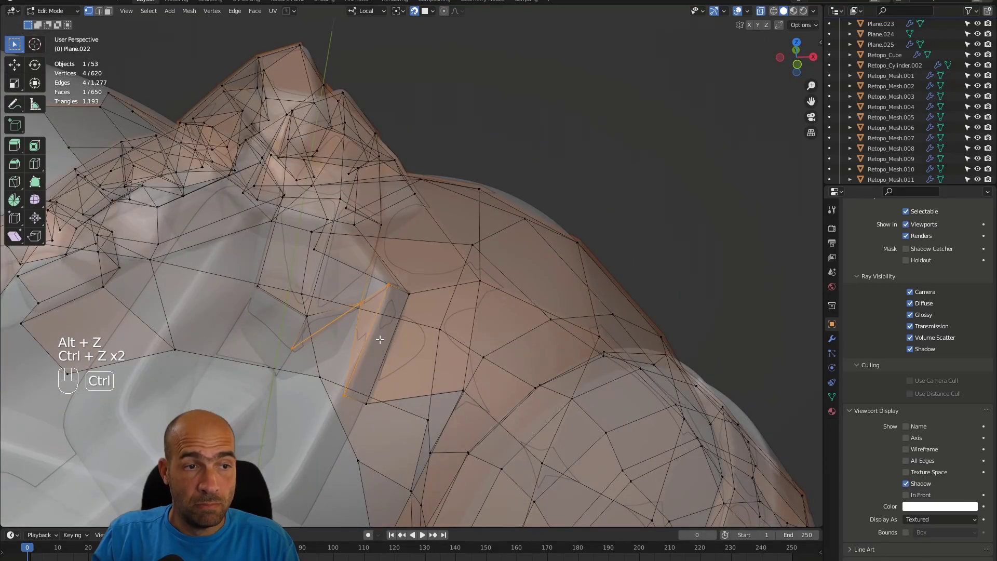
{"action": "left_click_drag", "start_coordinate": [375, 334], "coordinate": [367, 331], "text": "alt"}
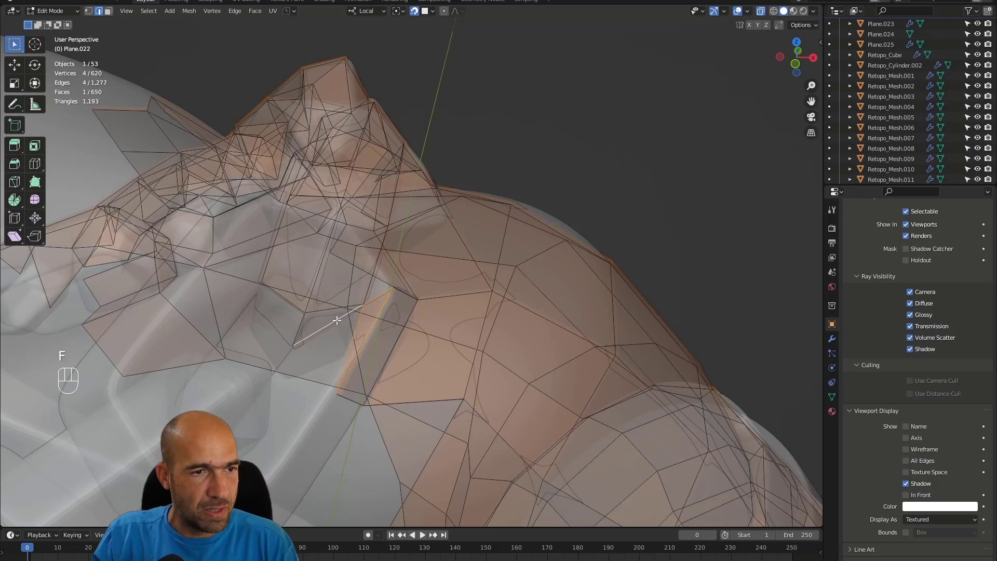
{"action": "mouse_move", "coordinate": [351, 319]}
{"action": "left_mouse_down", "text": "alt"}
{"action": "mouse_move", "coordinate": [279, 331]}
{"action": "mouse_move", "coordinate": [364, 313]}
{"action": "mouse_move", "coordinate": [395, 278]}
{"action": "left_mouse_up", "text": "alt"}
{"action": "key", "text": "alt+z"}
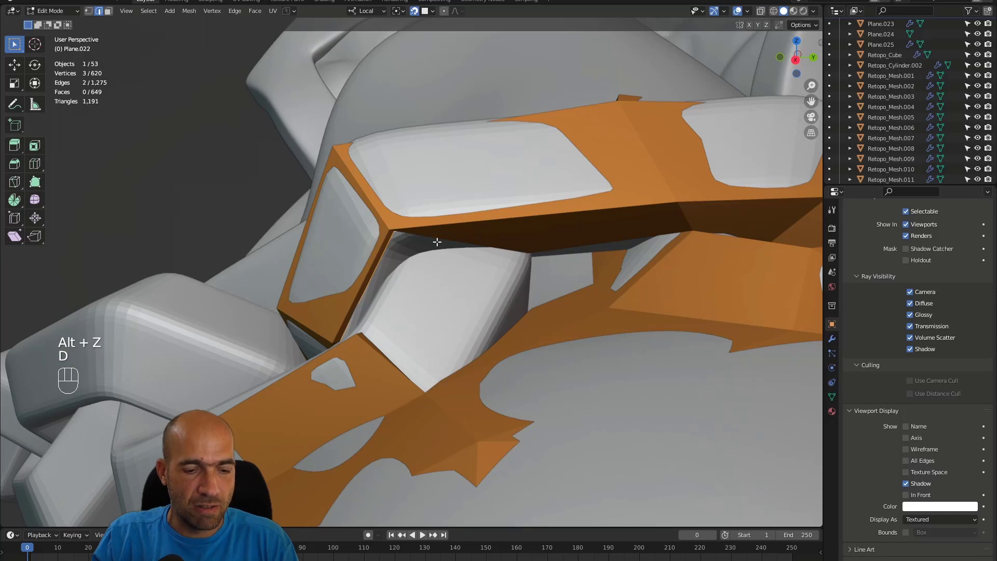
{"action": "key", "text": "f"}
{"action": "left_click_drag", "start_coordinate": [452, 260], "coordinate": [385, 353], "text": "alt"}
{"action": "key", "text": "ctrl+z"}
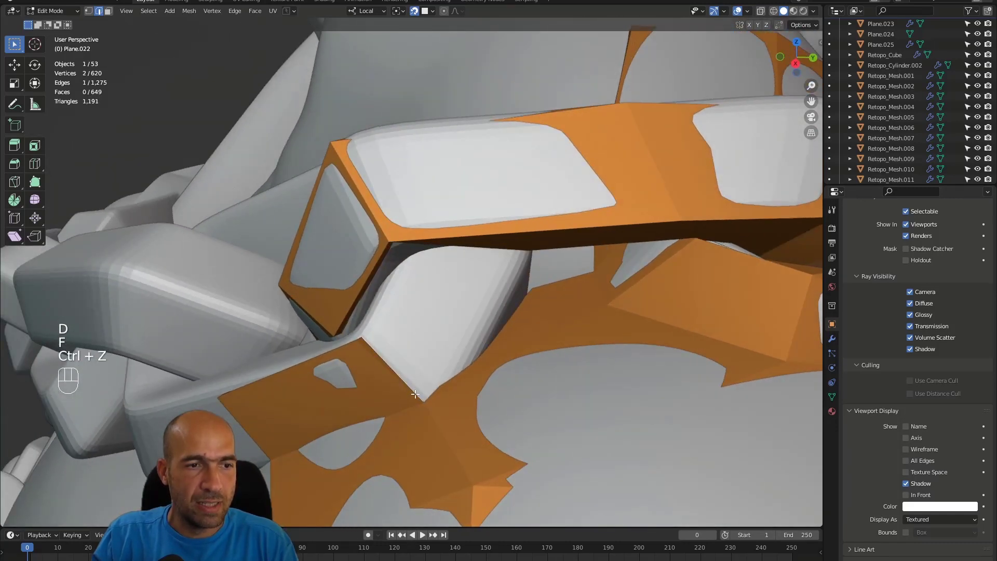
Add a face from the lower link strip's corner, place its new vertex at the bend's upper corner, and connect the vertices diagonally.
{"action": "key", "text": "1"}
{"action": "left_click", "coordinate": [429, 396]}
{"action": "key", "text": "f"}
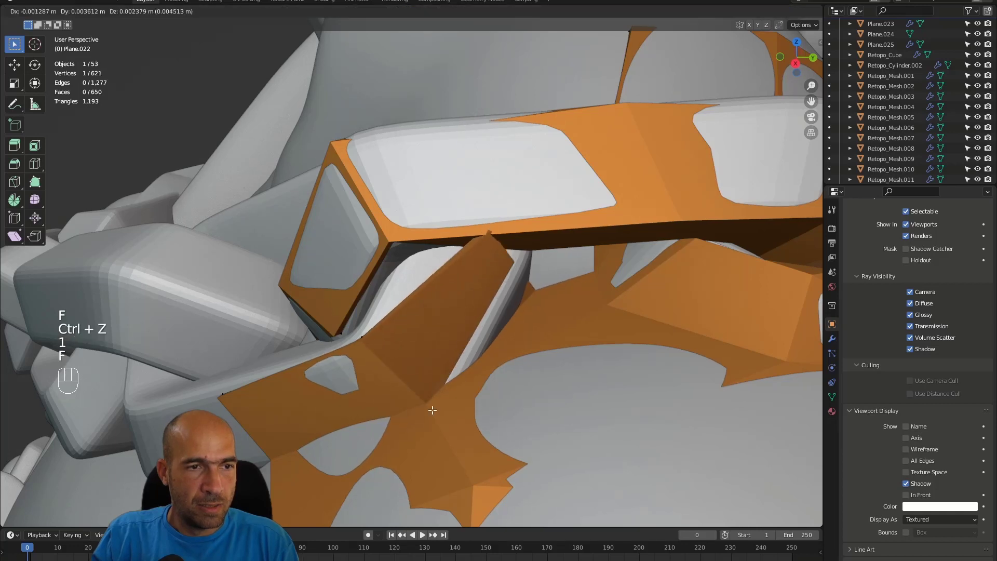
{"action": "left_click", "coordinate": [470, 421]}
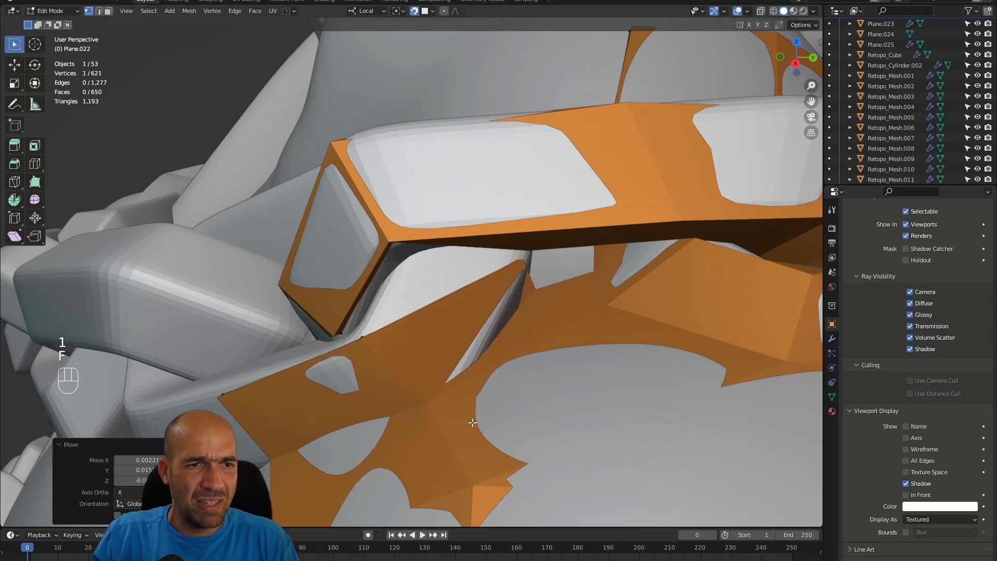
{"action": "left_click_drag", "start_coordinate": [473, 414], "coordinate": [521, 274], "text": "alt"}
{"action": "left_click", "coordinate": [424, 396], "text": "shift"}
{"action": "key", "text": "j"}
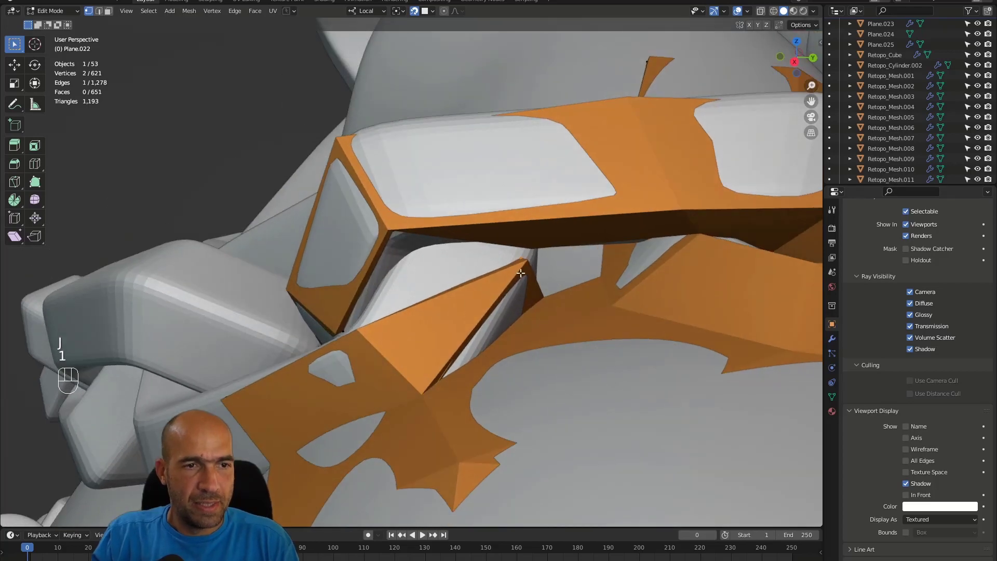
Align the new vertex with the lower link's upper corner and merge it with the adjacent vertex under the upper link.
{"action": "key", "text": "g"}
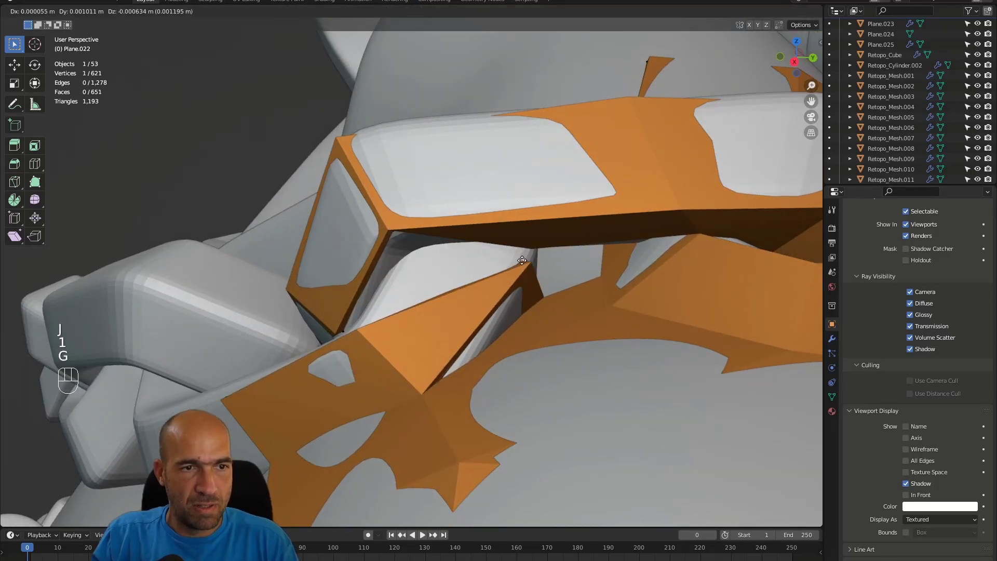
{"action": "left_click", "coordinate": [523, 258]}
{"action": "mouse_move", "coordinate": [539, 269]}
{"action": "left_mouse_down", "text": "alt"}
{"action": "mouse_move", "coordinate": [544, 228]}
{"action": "mouse_move", "coordinate": [531, 260]}
{"action": "left_mouse_up", "text": "alt"}
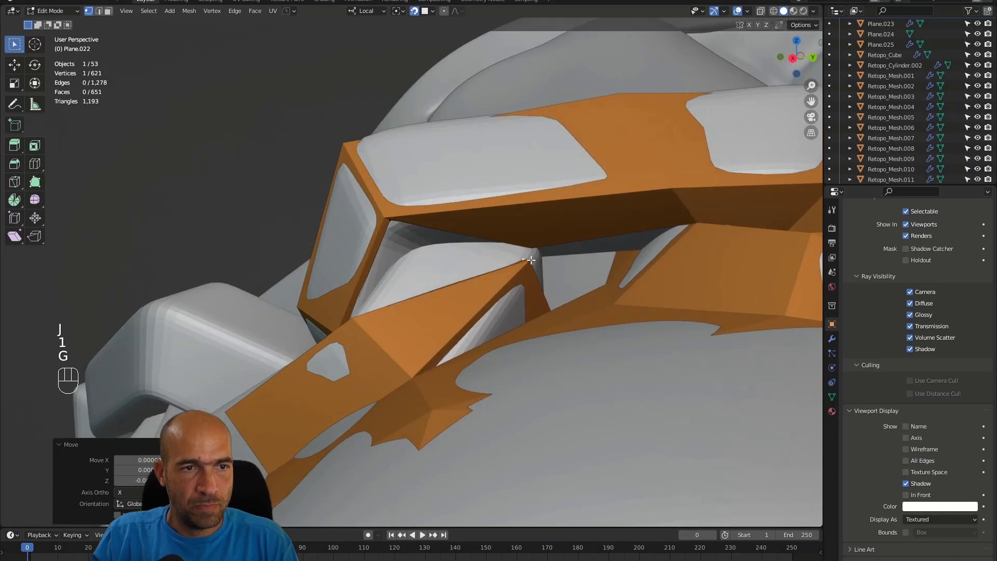
{"action": "left_click", "coordinate": [534, 248], "text": "shift"}
{"action": "key", "text": "m"}
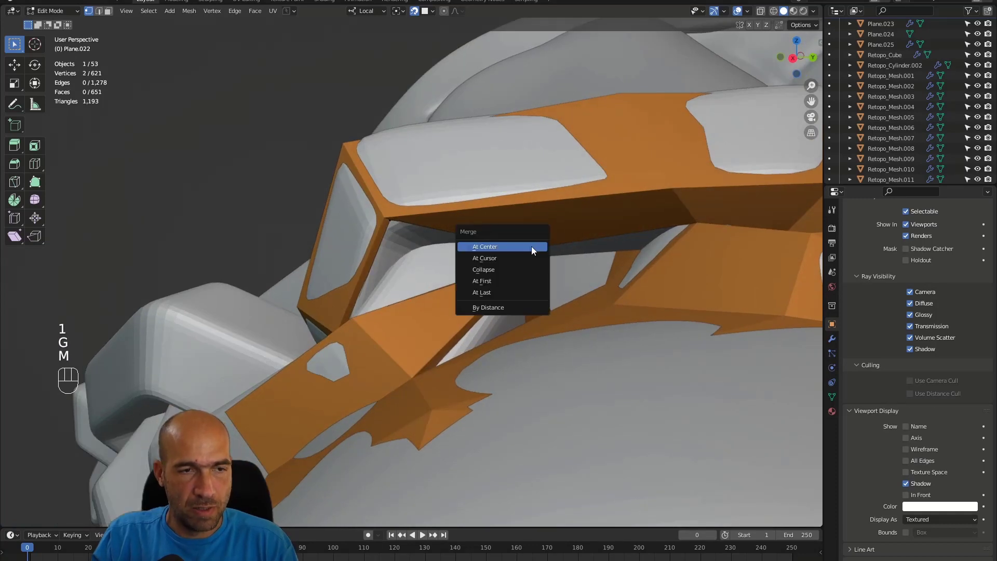
{"action": "left_click", "coordinate": [510, 285]}
{"action": "left_click_drag", "start_coordinate": [530, 278], "coordinate": [586, 251], "text": "alt"}
Add a face in the gap beneath the upper link, behind the lower link's bend, and place its new vertex.
{"action": "key", "text": "2"}
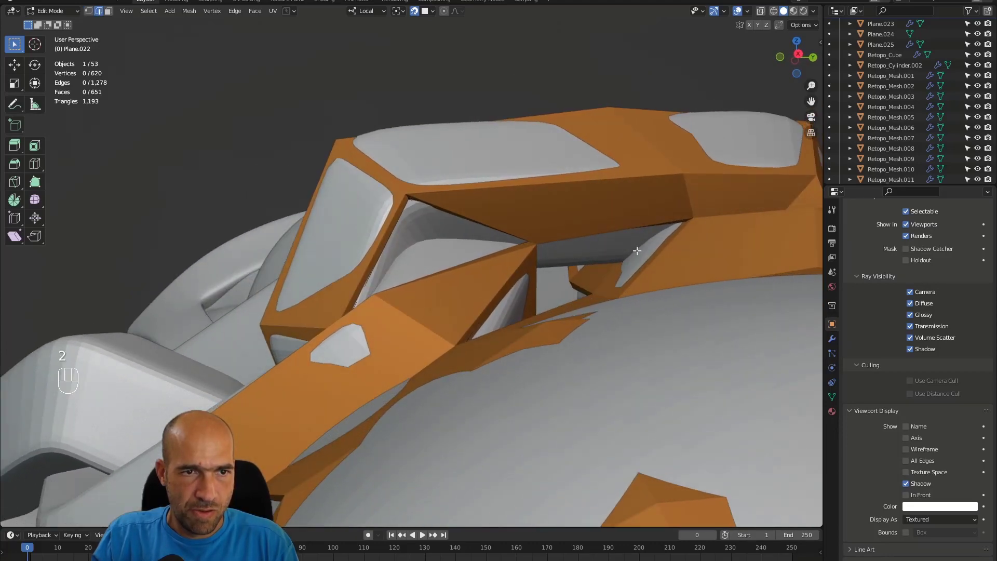
{"action": "left_click_drag", "start_coordinate": [682, 222], "coordinate": [567, 255], "text": "alt"}
{"action": "left_click_drag", "start_coordinate": [541, 289], "coordinate": [607, 300], "text": "alt"}
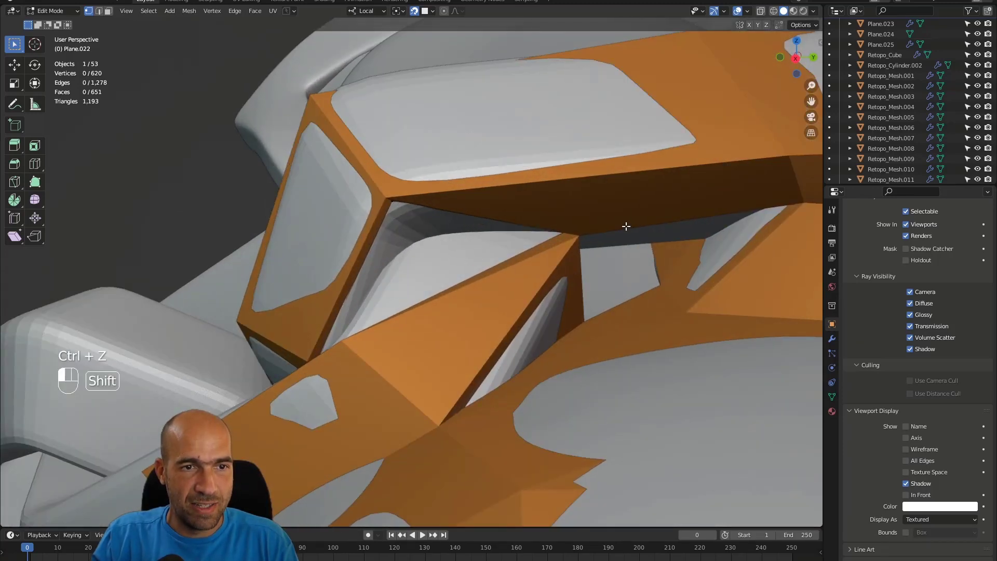
{"action": "key", "text": "f"}
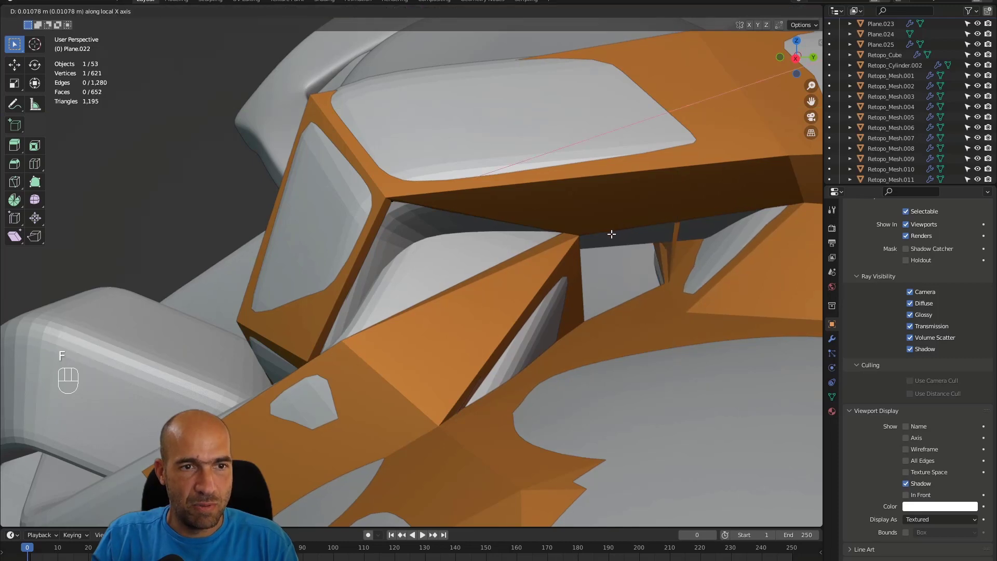
{"action": "left_click", "coordinate": [619, 250]}
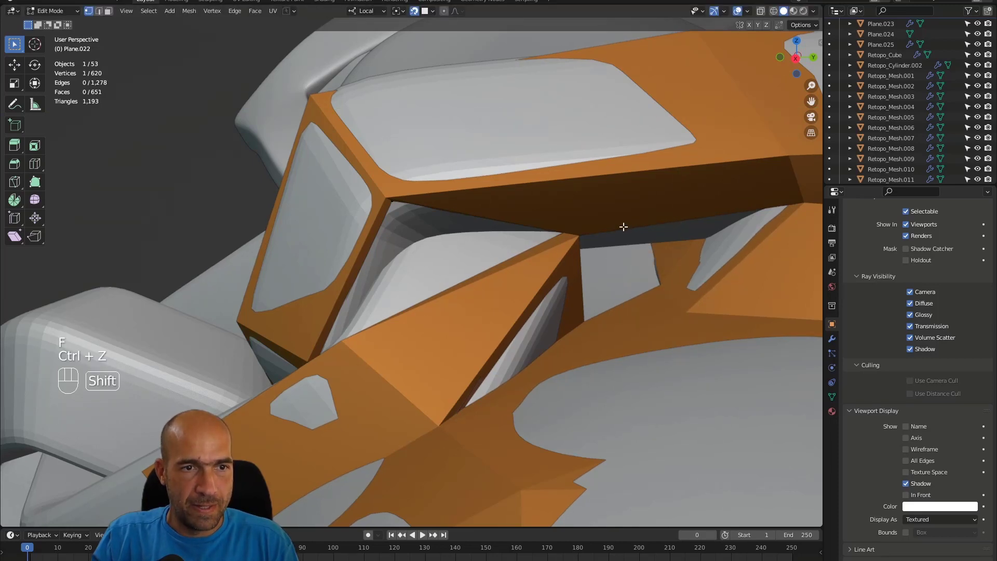
{"action": "key", "text": "f"}
{"action": "left_click", "coordinate": [646, 242]}
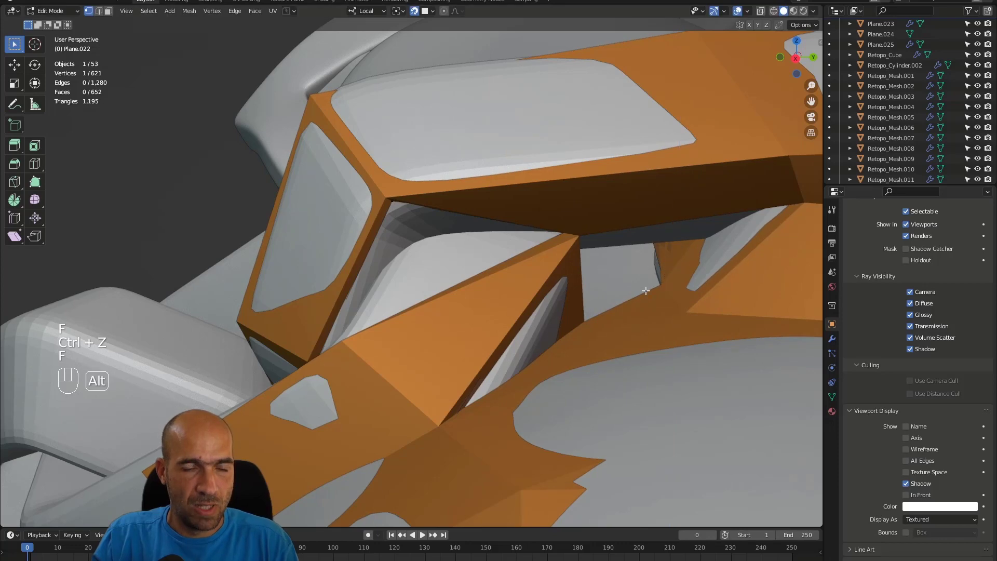
Fill the gap behind the lower link's bend with a face and add another face along the upper link's underside.
{"action": "left_click_drag", "start_coordinate": [650, 289], "coordinate": [625, 295], "text": "alt"}
{"action": "key", "text": "alt+z"}
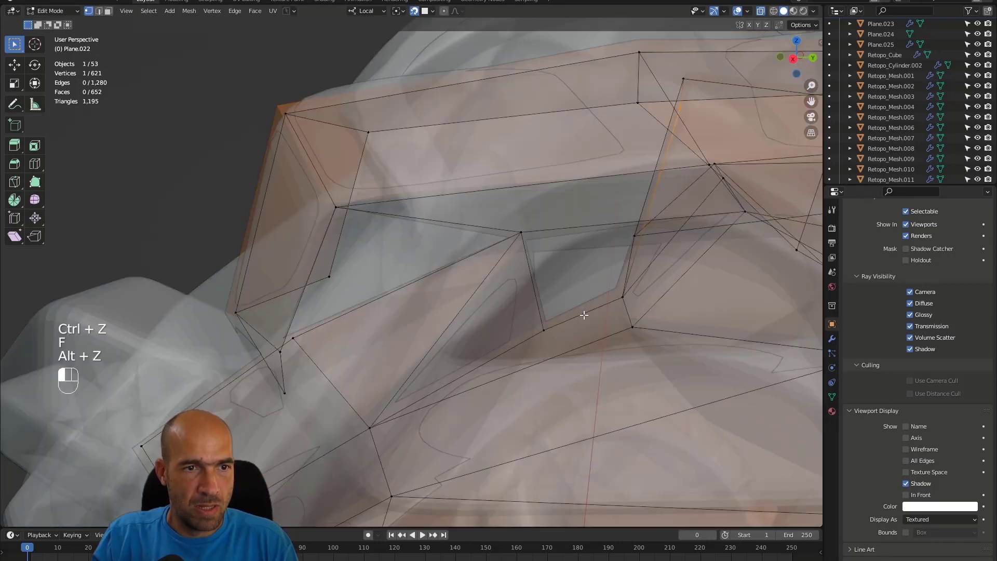
{"action": "left_click", "coordinate": [584, 314]}
{"action": "middle_click_drag", "start_coordinate": [585, 315], "coordinate": [397, 392], "text": "alt"}
{"action": "key", "text": "ctrl+z"}
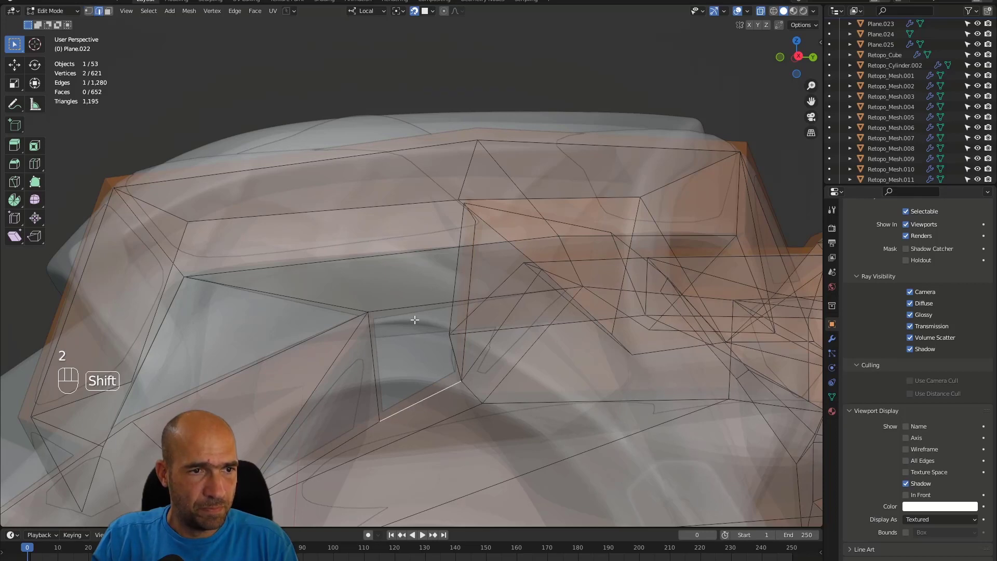
{"action": "middle_click_drag", "start_coordinate": [426, 320], "coordinate": [451, 304], "text": "alt"}
{"action": "key", "text": "alt+z"}
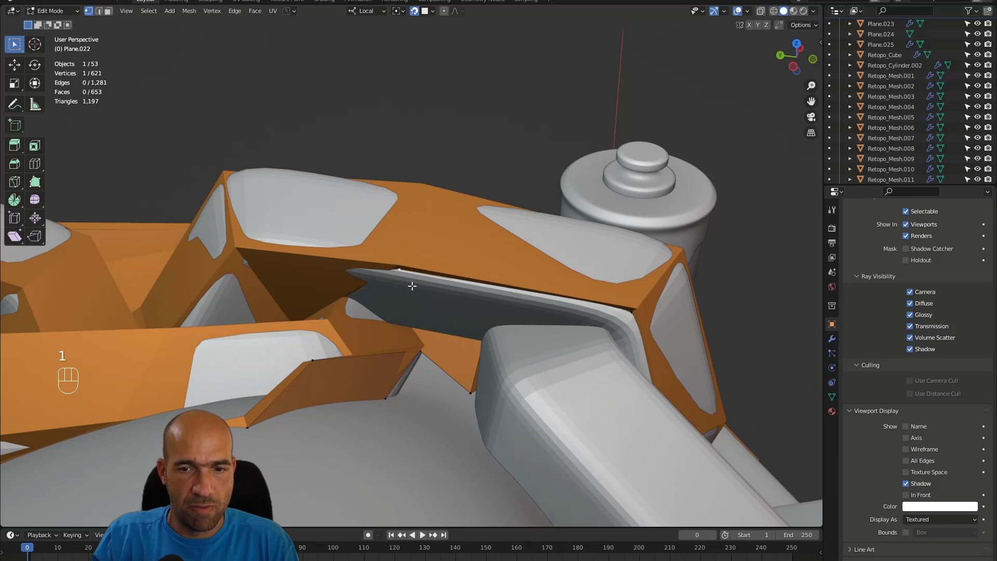
{"action": "key", "text": "f"}
{"action": "left_click", "coordinate": [351, 275]}
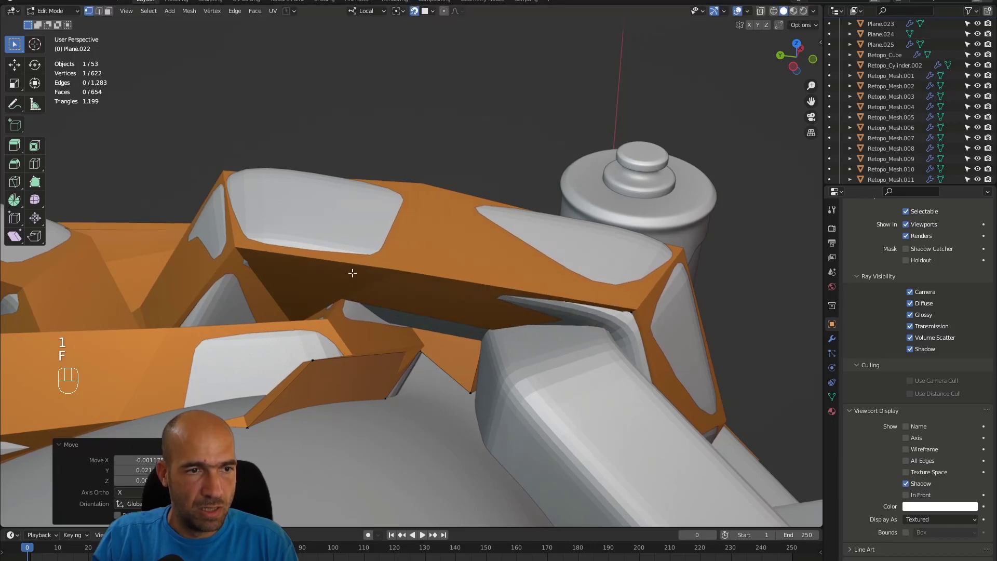
Move the upright face's corner vertex beside the lower link strip out over the shoulder and delete that face.
{"action": "middle_click_drag", "start_coordinate": [351, 274], "coordinate": [362, 370], "text": "alt"}
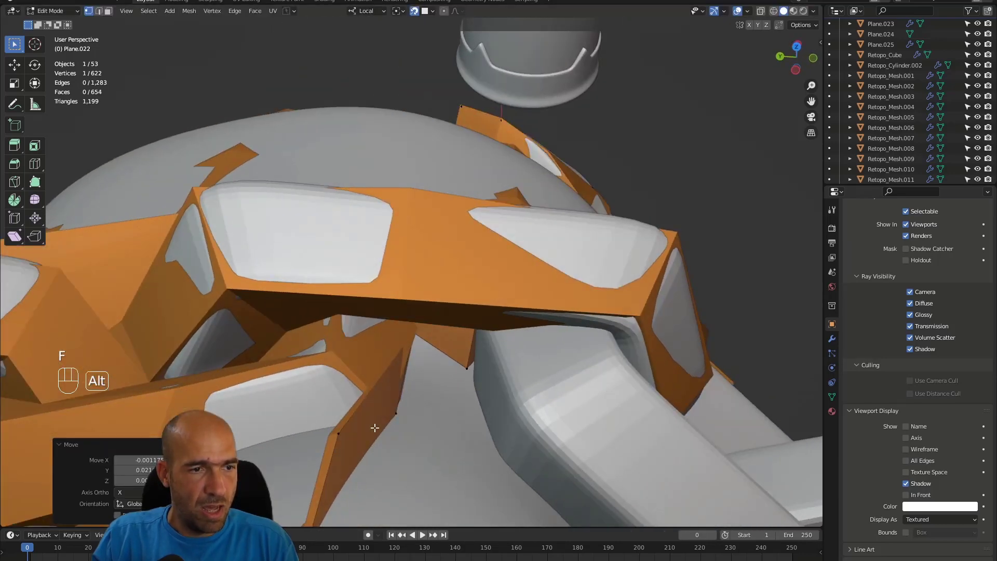
{"action": "middle_click_drag", "start_coordinate": [375, 427], "coordinate": [326, 387], "text": "ctrl+alt"}
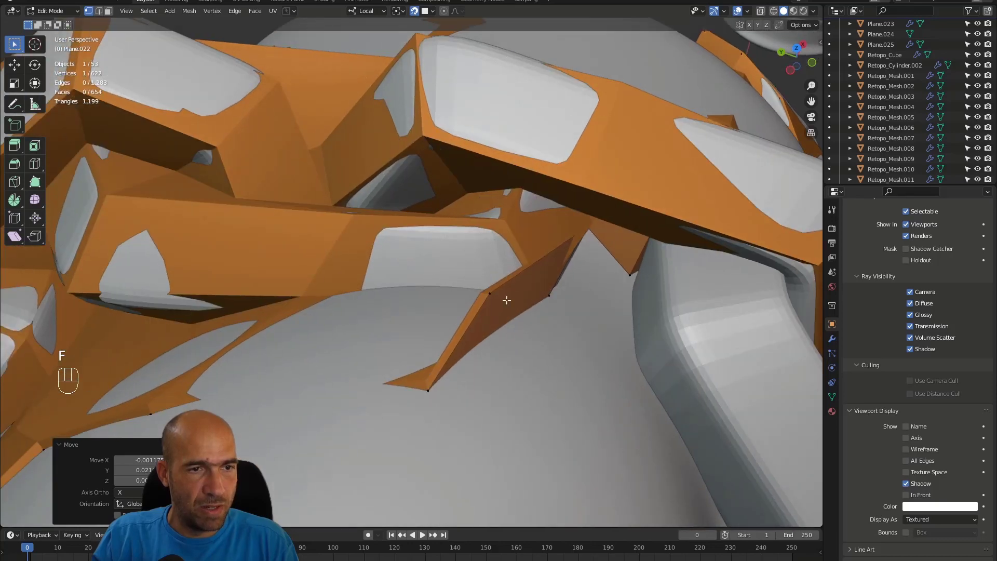
{"action": "key", "text": "f"}
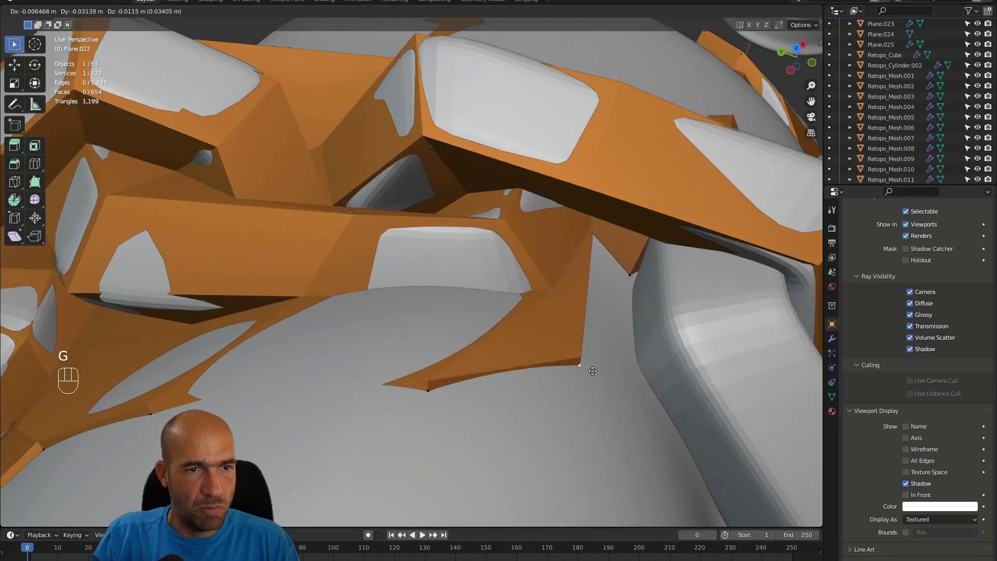
{"action": "left_click", "coordinate": [604, 369]}
{"action": "key", "text": "3"}
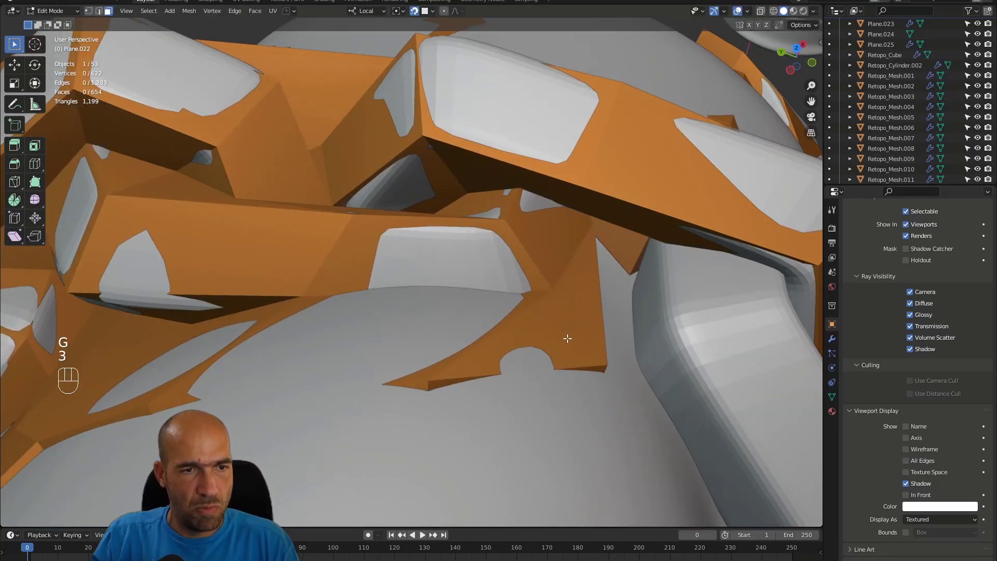
{"action": "key", "text": "g"}
{"action": "left_click", "coordinate": [568, 338]}
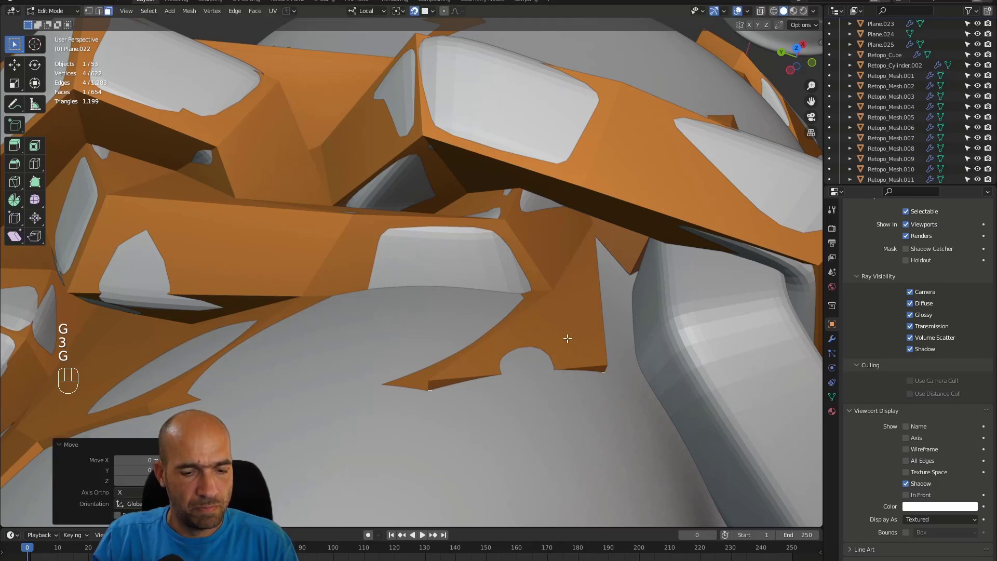
{"action": "key", "text": "x"}
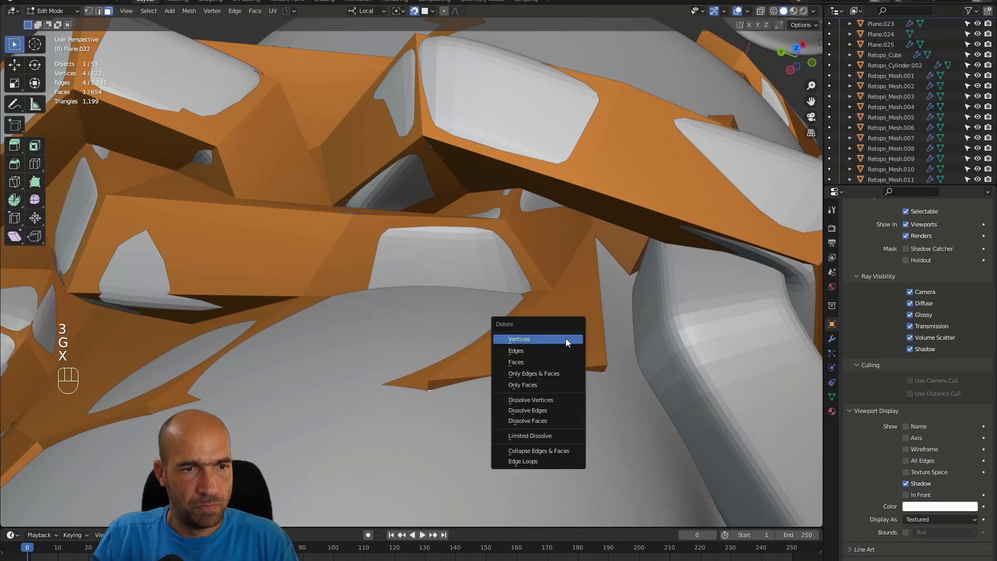
{"action": "left_click", "coordinate": [558, 360]}
Reposition the strip's outer corner vertex on the shoulder surface below the lower link.
{"action": "middle_click_drag", "start_coordinate": [585, 339], "coordinate": [589, 335]}
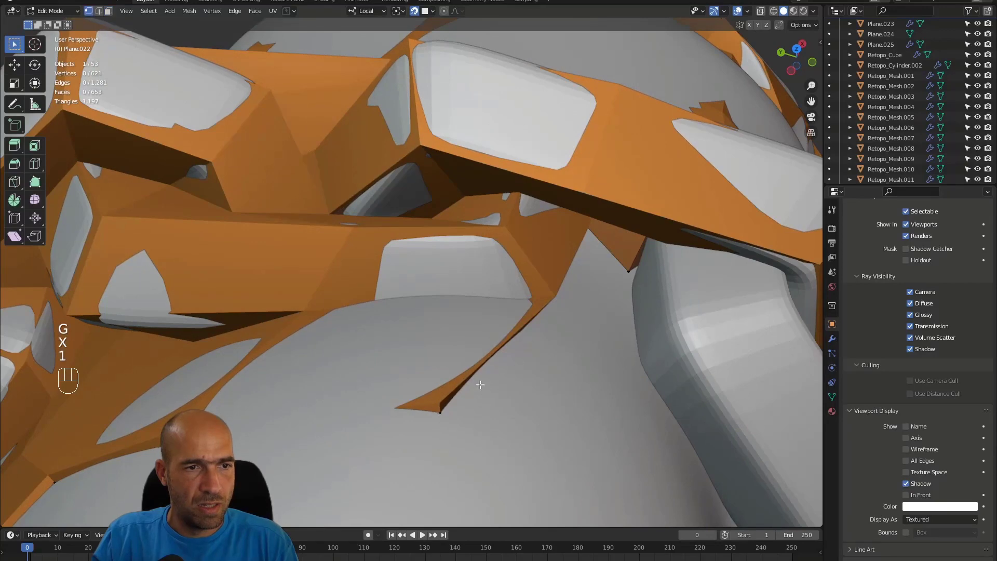
{"action": "key", "text": "g"}
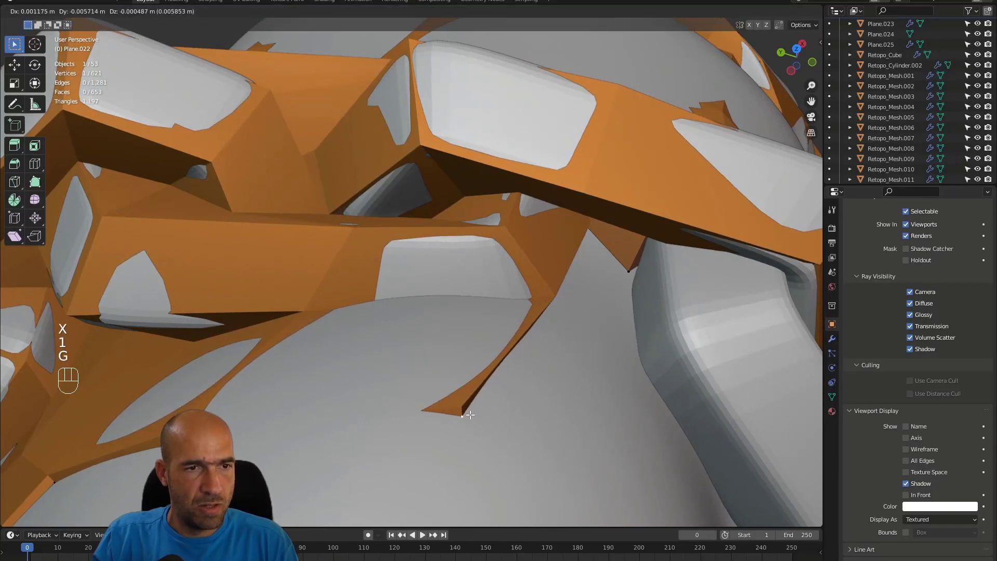
{"action": "left_click", "coordinate": [449, 410]}
Add a face between the upper link's end corner and the lower link's bend, place its vertex, and connect across to the bend corner.
{"action": "scroll", "coordinate": [557, 363], "scroll_direction": "down", "scroll_amount": 6}
{"action": "middle_click_drag", "start_coordinate": [556, 363], "coordinate": [423, 193]}
{"action": "middle_click_drag", "start_coordinate": [529, 239], "coordinate": [519, 322]}
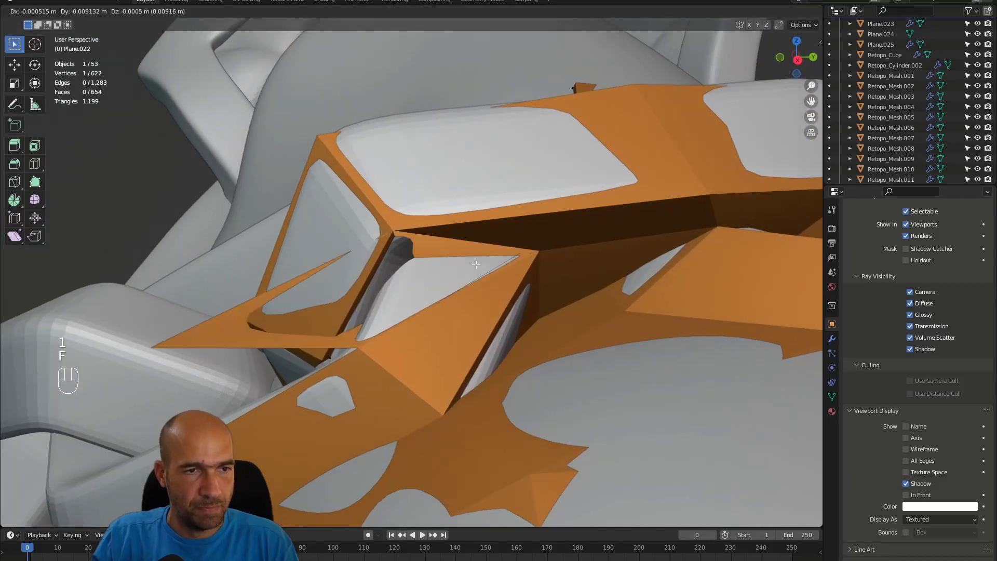
{"action": "key", "text": "f"}
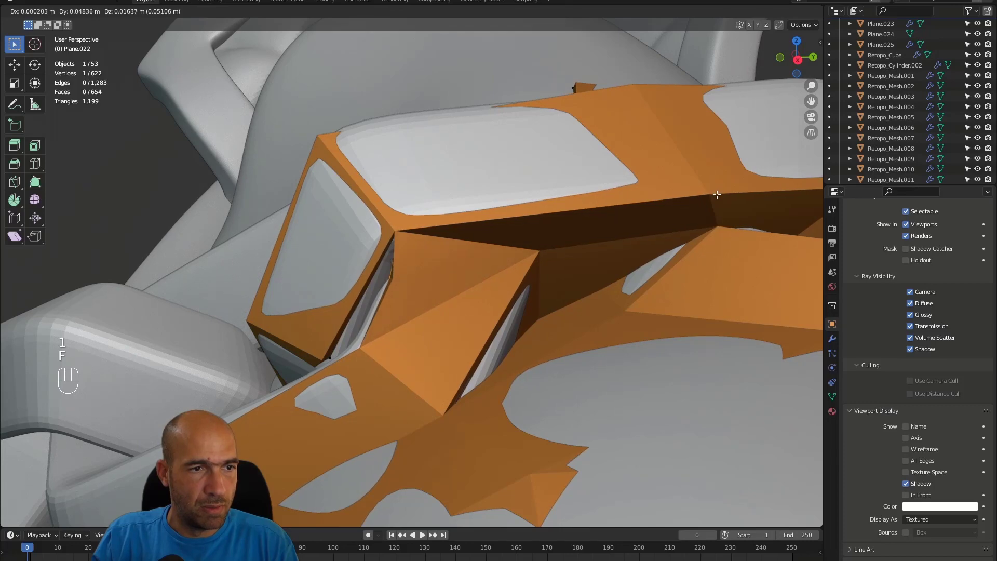
{"action": "left_click", "coordinate": [711, 198]}
{"action": "left_click", "coordinate": [537, 251], "text": "shift"}
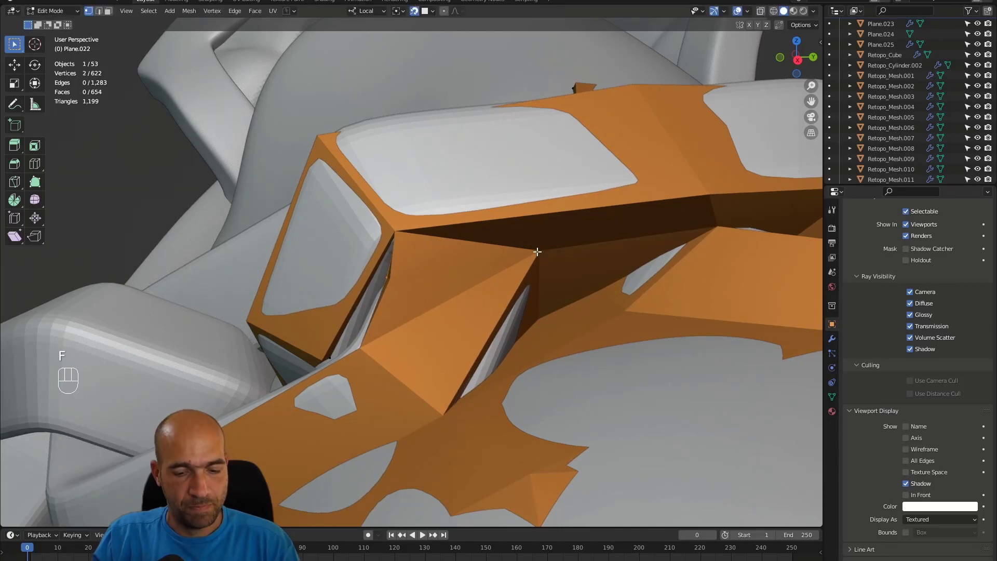
{"action": "key", "text": "j"}
Fill the remaining openings beside the lower link's bend, underneath the upper link's end, with two faces.
{"action": "middle_click_drag", "start_coordinate": [537, 251], "coordinate": [393, 334]}
{"action": "key", "text": "f"}
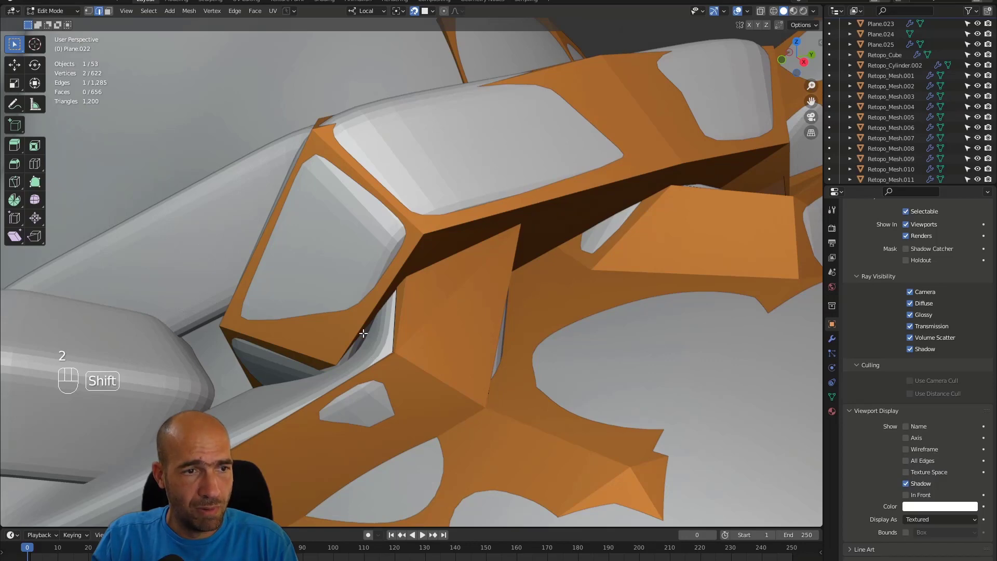
{"action": "key", "text": "f"}
Align the lower link strip's end vertex with the link's upper edge and add a face across the link's top surface.
{"action": "left_click_drag", "start_coordinate": [363, 333], "coordinate": [413, 354], "text": "alt"}
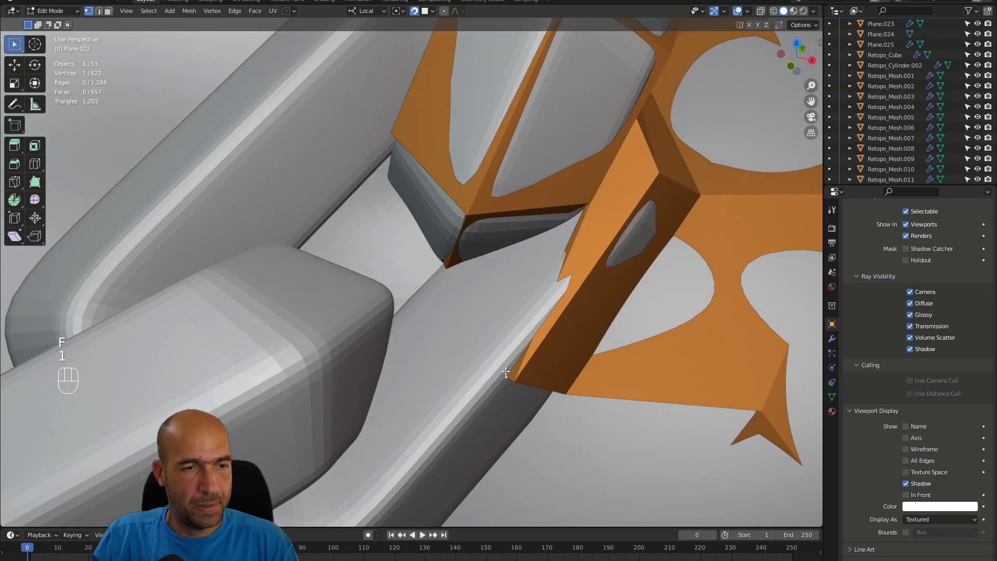
{"action": "key", "text": "g"}
{"action": "left_click", "coordinate": [500, 362]}
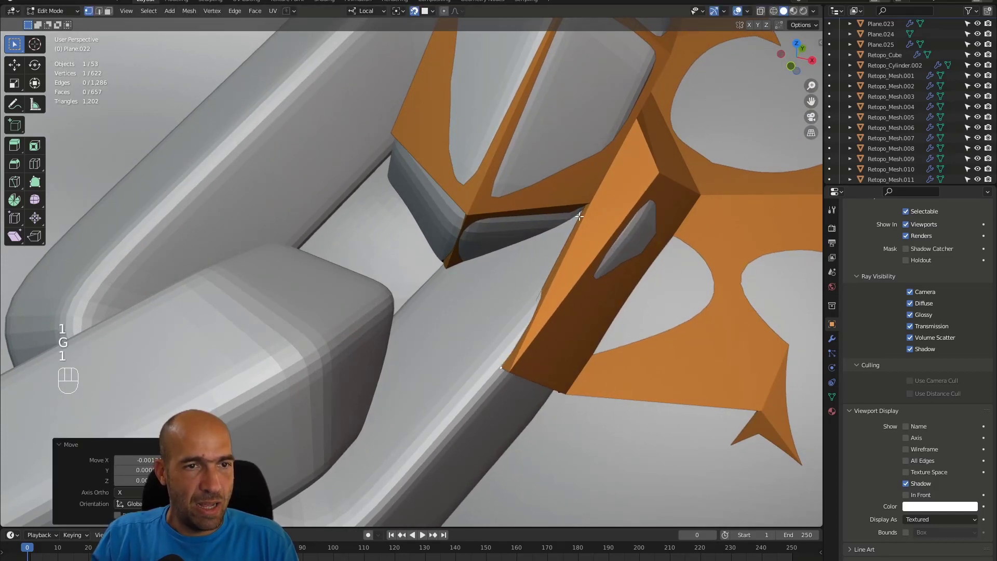
{"action": "key", "text": "f"}
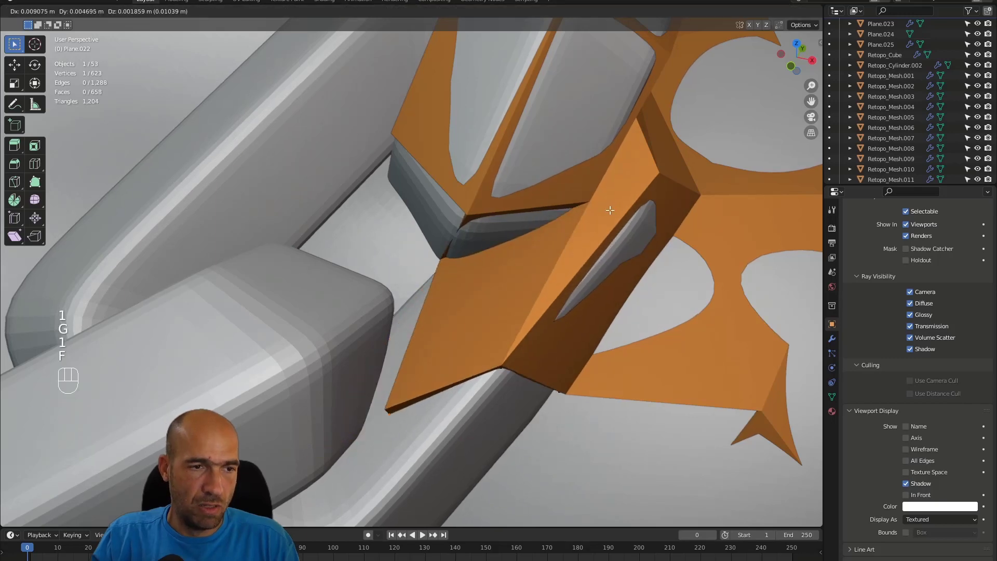
{"action": "left_click", "coordinate": [421, 369]}
Extrude the lower link's side edge along to its front corner and move the new bottom vertex onto that corner.
{"action": "left_click_drag", "start_coordinate": [421, 368], "coordinate": [486, 354], "text": "alt"}
{"action": "key", "text": "2"}
{"action": "left_click", "coordinate": [486, 355]}
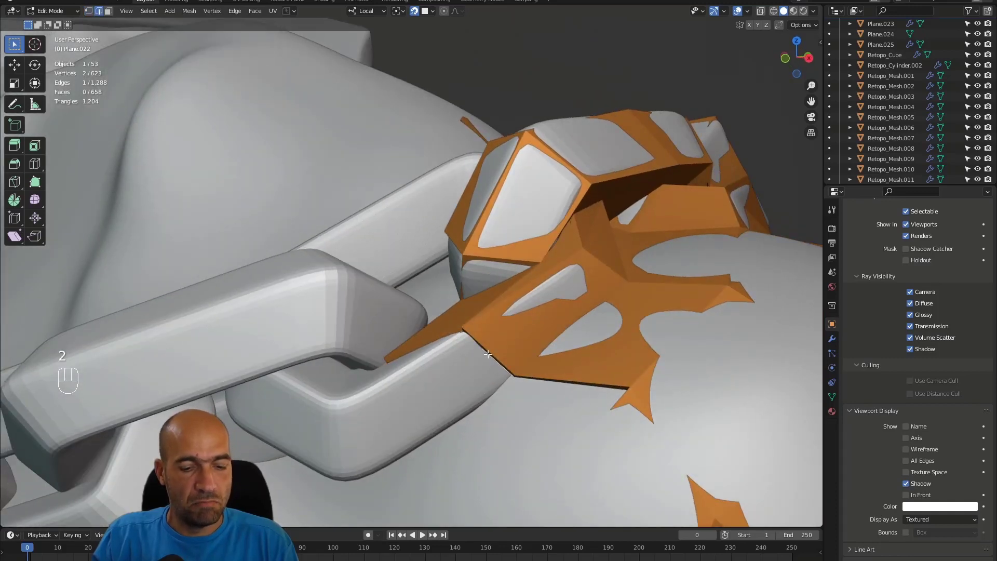
{"action": "key", "text": "e"}
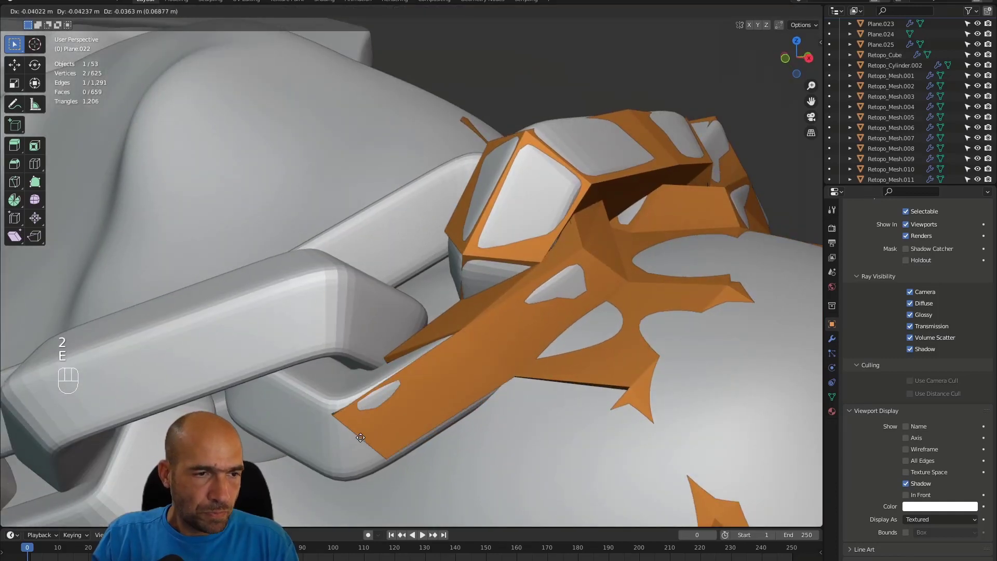
{"action": "left_click", "coordinate": [386, 455]}
{"action": "key", "text": "1"}
{"action": "key", "text": "g"}
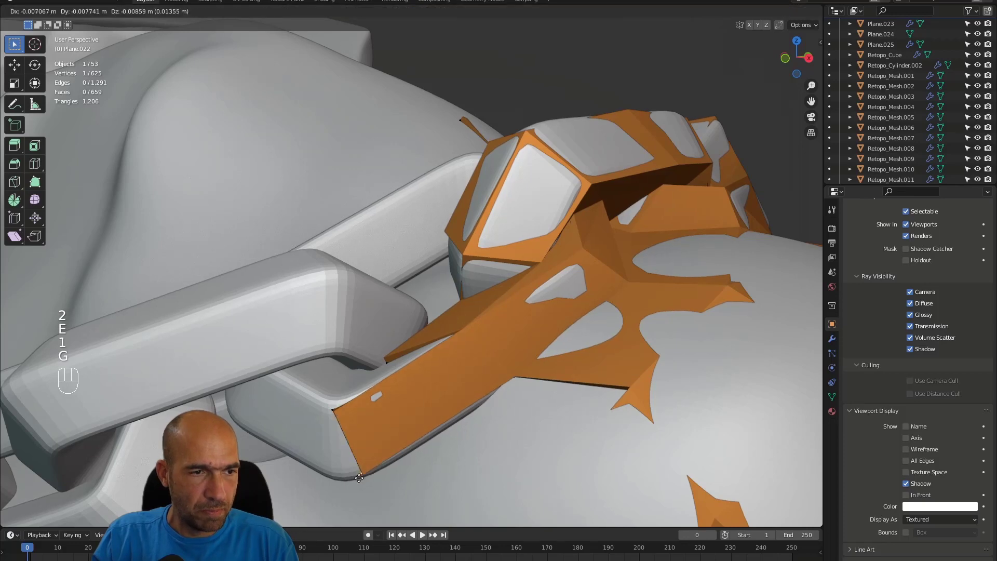
{"action": "left_click", "coordinate": [348, 480]}
Add a large face on the shoulder beneath the lower link, reaching toward the separate retopology strip.
{"action": "left_click_drag", "start_coordinate": [348, 481], "coordinate": [518, 473], "text": "alt"}
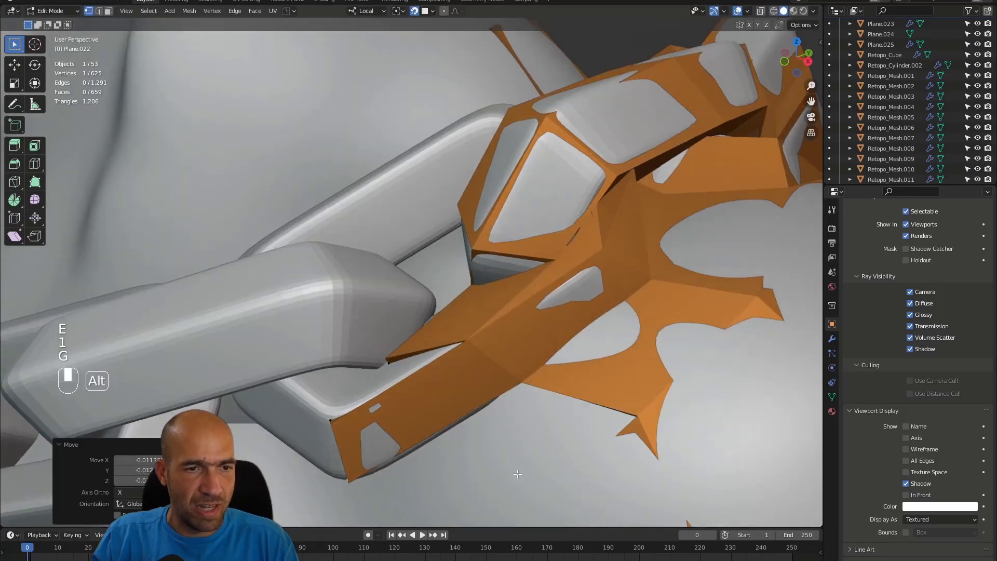
{"action": "left_click_drag", "start_coordinate": [523, 387], "coordinate": [459, 242], "text": "alt+shift"}
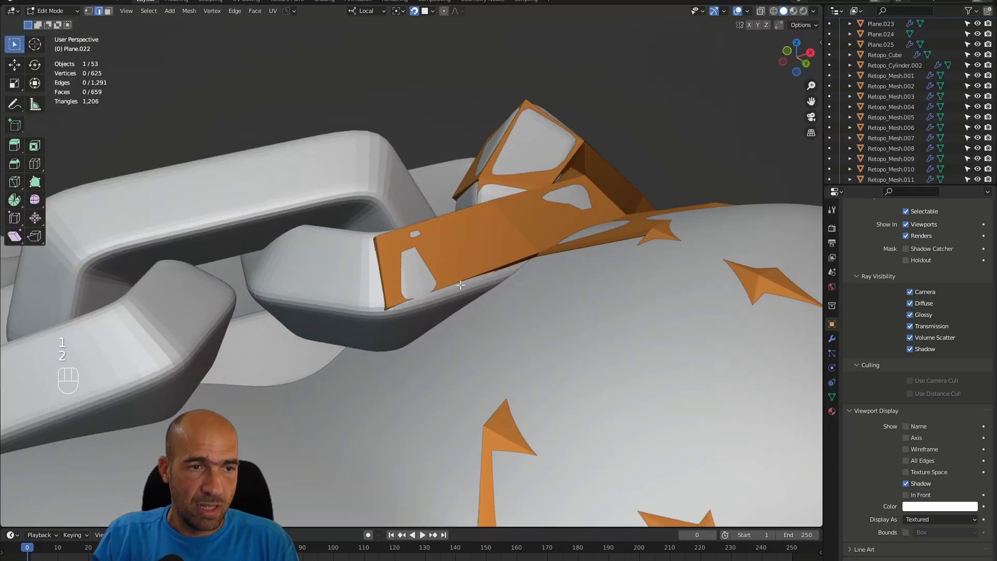
{"action": "key", "text": "1"}
{"action": "middle_click_drag", "start_coordinate": [462, 279], "coordinate": [643, 249]}
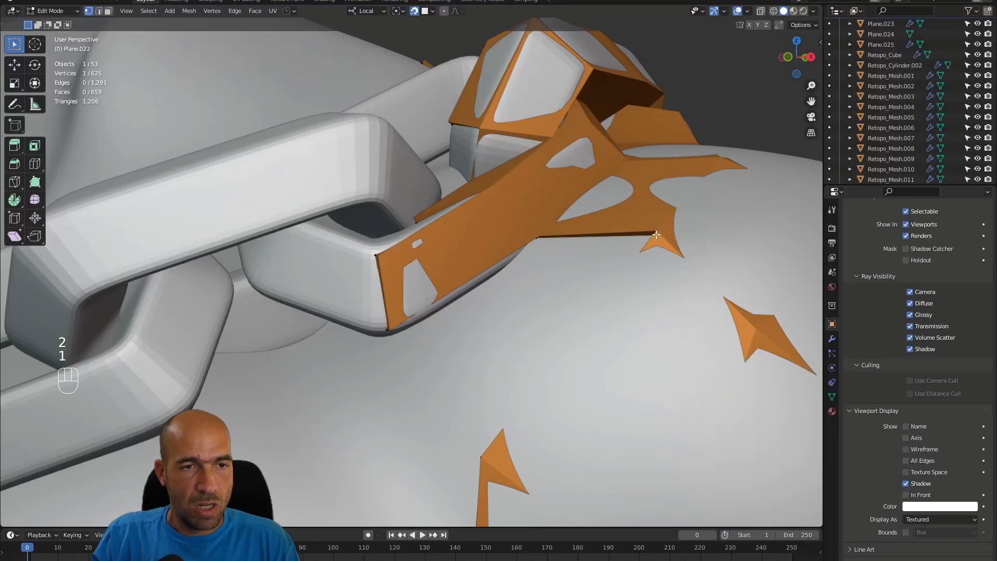
{"action": "key", "text": "f"}
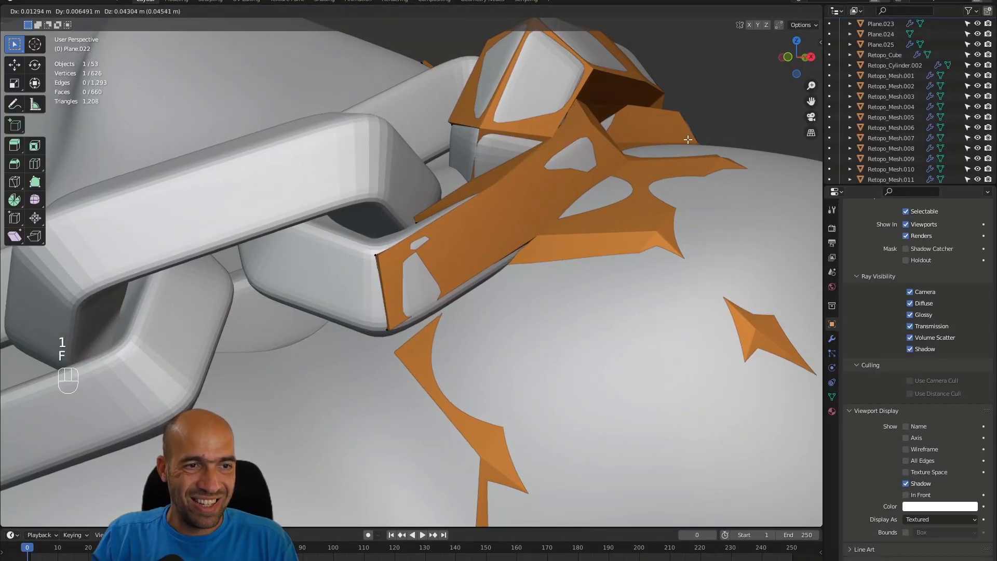
{"action": "left_click", "coordinate": [687, 139]}
Fill the triangular gap between the lower link's bottom edge and the shoulder face, and move the shoulder vertex close beneath the link.
{"action": "middle_click_drag", "start_coordinate": [687, 139], "coordinate": [479, 270]}
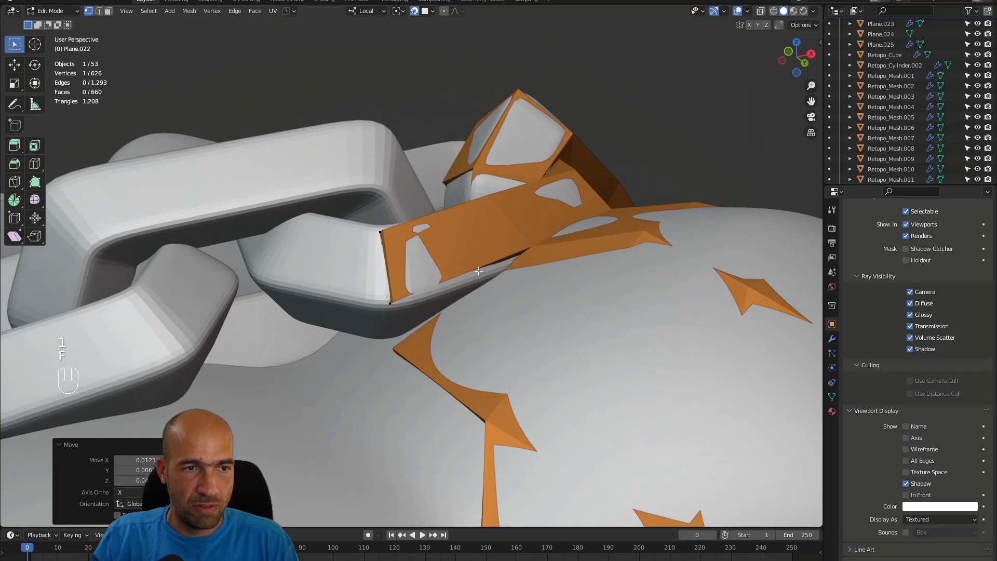
{"action": "left_click", "coordinate": [451, 279]}
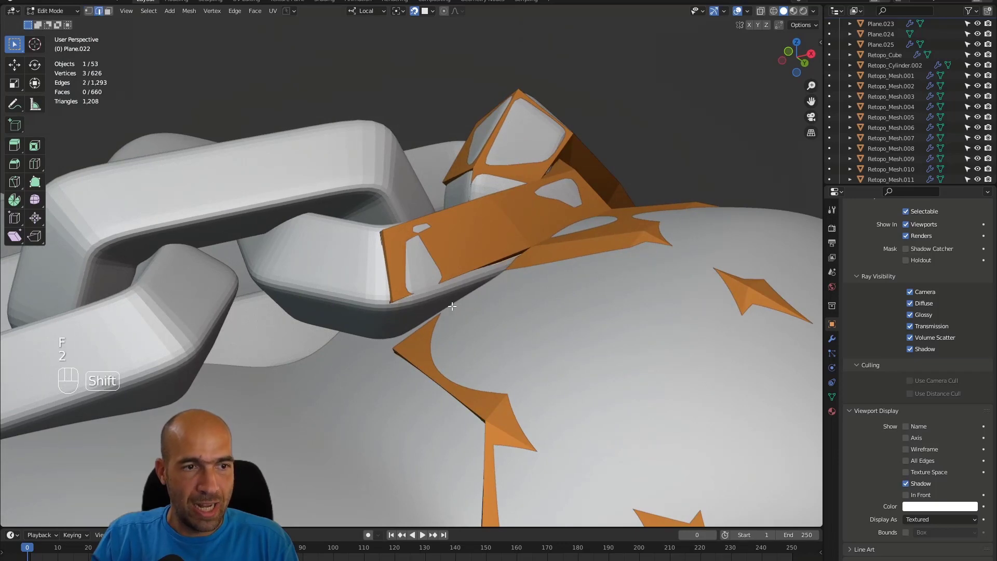
{"action": "key", "text": "f"}
{"action": "middle_click_drag", "start_coordinate": [452, 306], "coordinate": [404, 345]}
{"action": "key", "text": "1"}
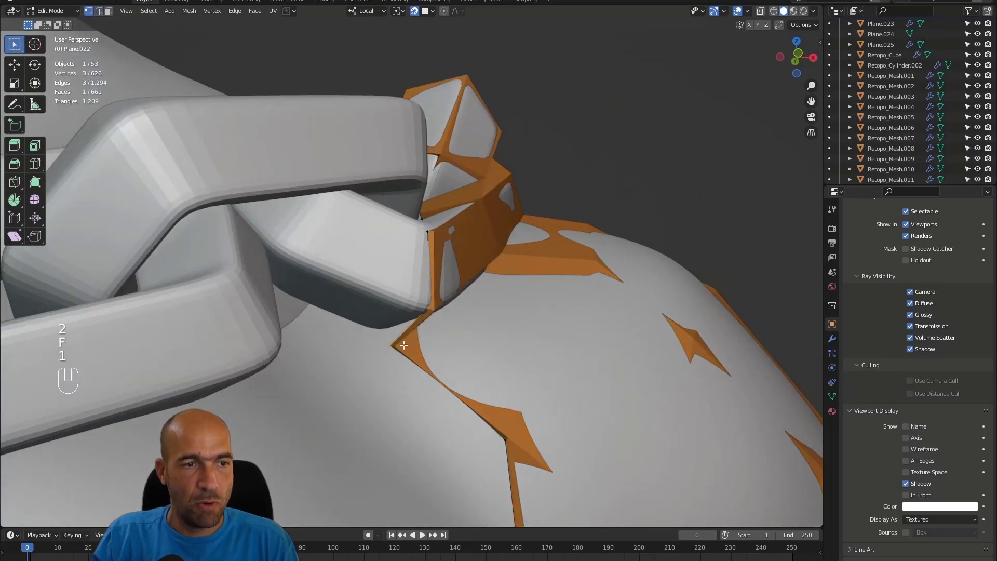
{"action": "key", "text": "g"}
{"action": "left_click", "coordinate": [393, 343]}
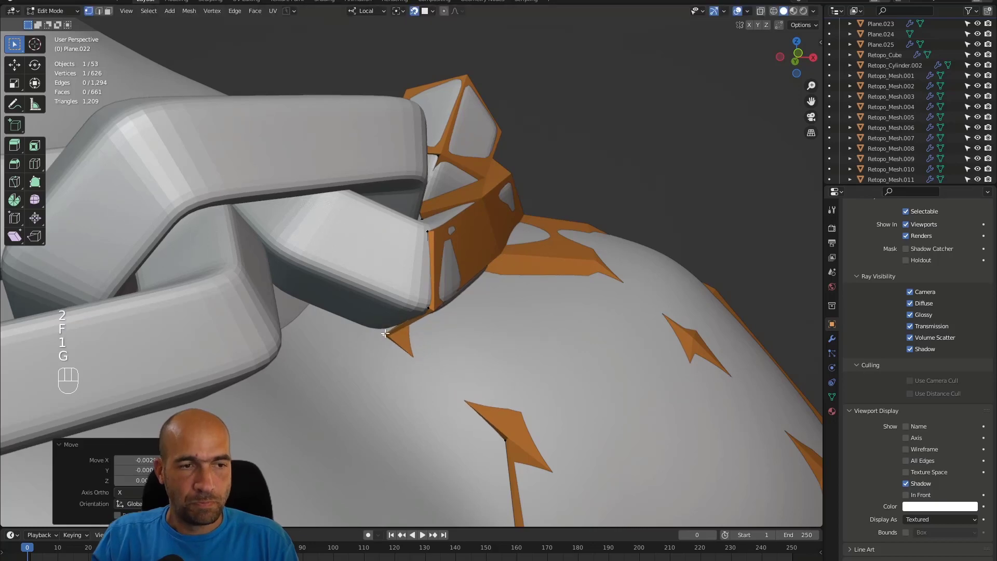
Extrude the lower link's front corner edge across the link's end face.
{"action": "left_click_drag", "start_coordinate": [393, 344], "coordinate": [471, 356], "text": "alt"}
{"action": "key", "text": "2"}
{"action": "key", "text": "e"}
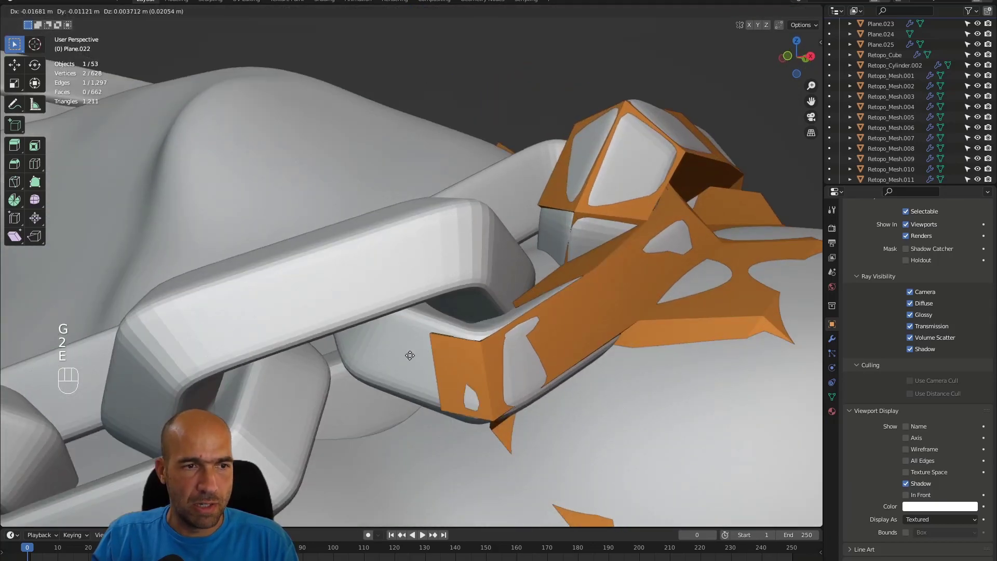
{"action": "left_click", "coordinate": [390, 344]}
Move the end face's two new vertices onto the lower link's upper and lower bevel edges.
{"action": "left_click_drag", "start_coordinate": [387, 357], "coordinate": [394, 328], "text": "alt"}
{"action": "key", "text": "1"}
{"action": "left_click", "coordinate": [396, 315]}
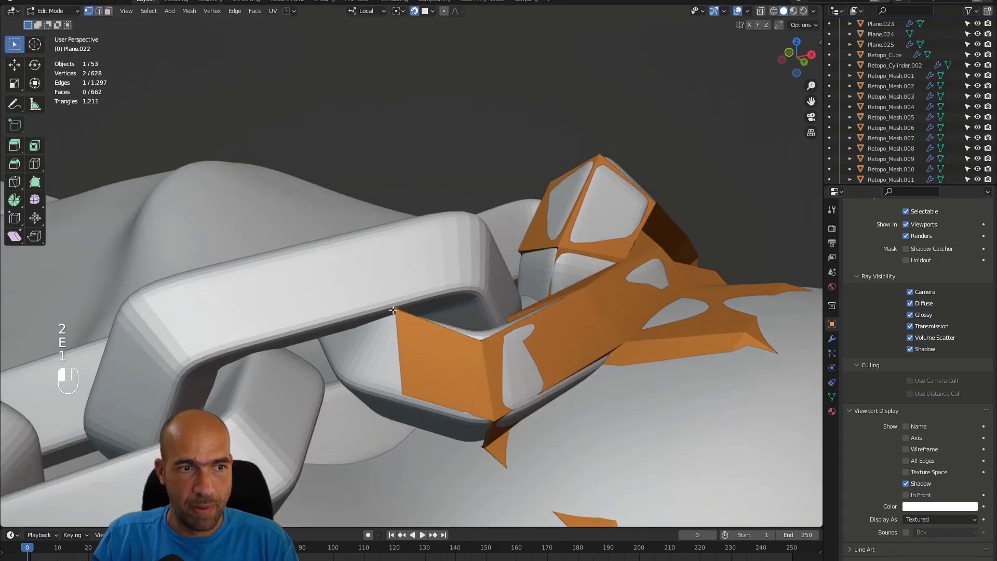
{"action": "key", "text": "g"}
{"action": "left_click", "coordinate": [397, 315]}
{"action": "key", "text": "1"}
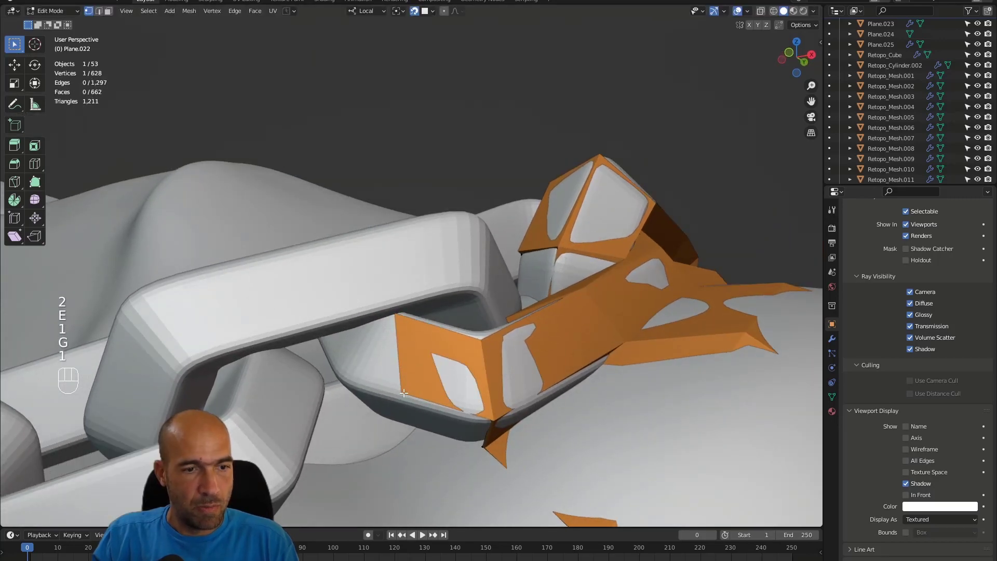
{"action": "key", "text": "g"}
{"action": "left_click", "coordinate": [401, 390]}
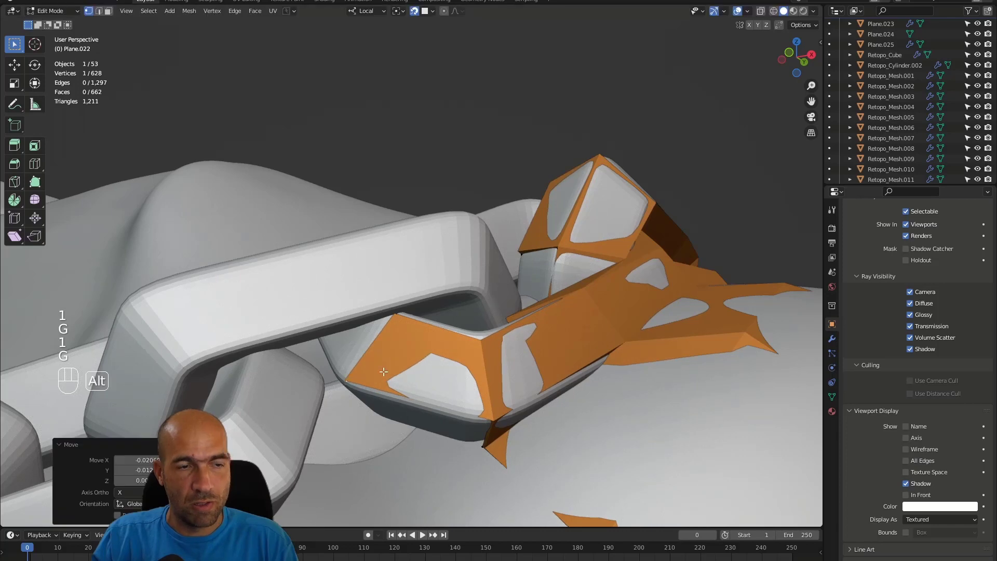
Fill the triangular gap on the lower link between its top face and side strip near the front corner.
{"action": "left_click_drag", "start_coordinate": [401, 391], "coordinate": [462, 383], "text": "alt"}
{"action": "key", "text": "2"}
{"action": "key", "text": "f"}
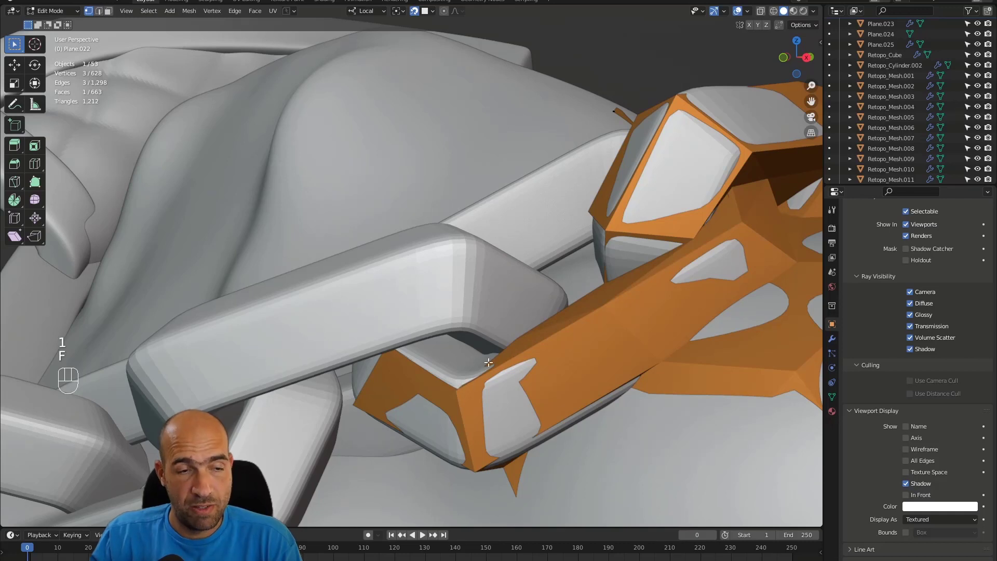
Fill the open area on the lower link's top between its end face and the crossing link, and reposition the selected vertex.
{"action": "left_click_drag", "start_coordinate": [529, 366], "coordinate": [477, 385], "text": "alt"}
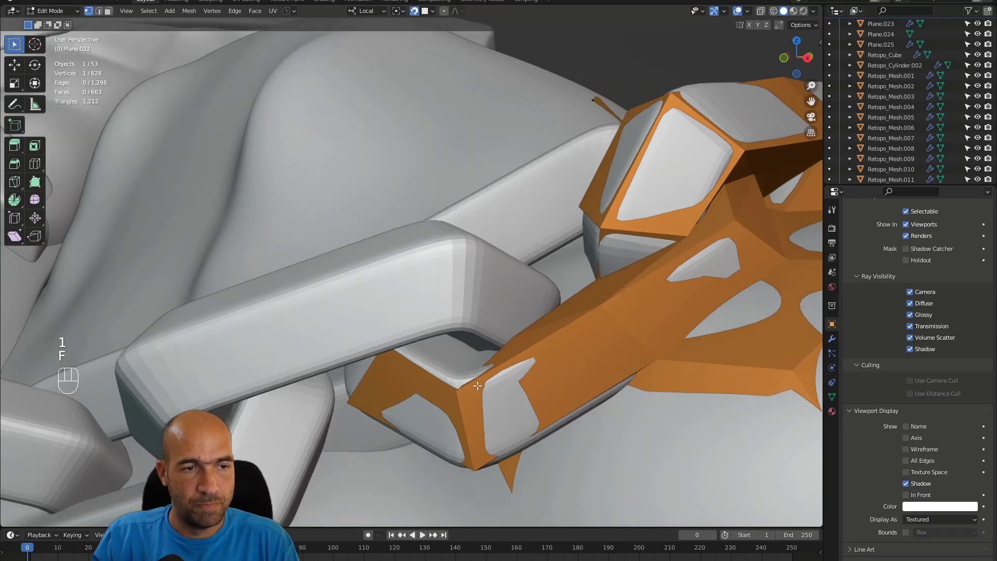
{"action": "key", "text": "f"}
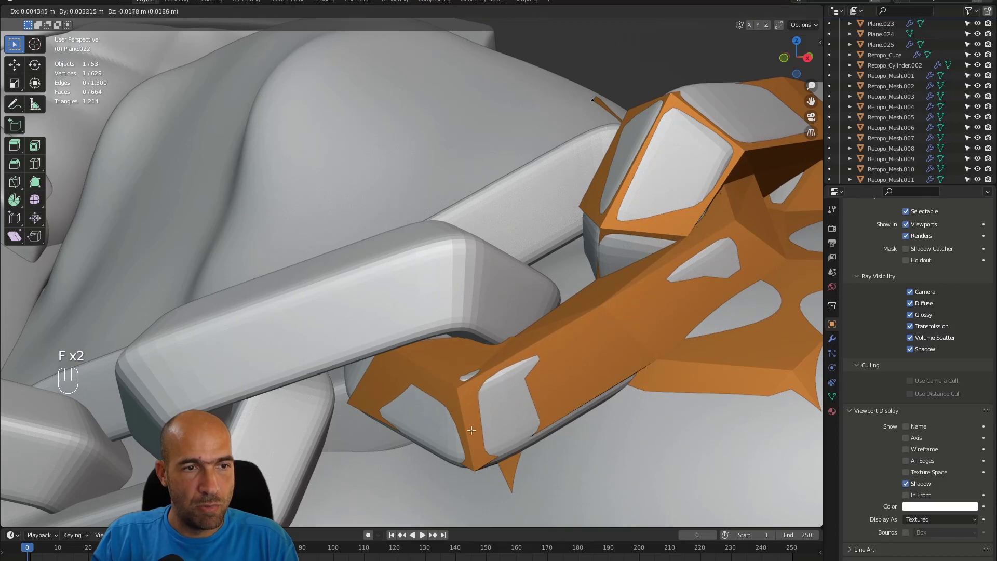
{"action": "left_click", "coordinate": [455, 428]}
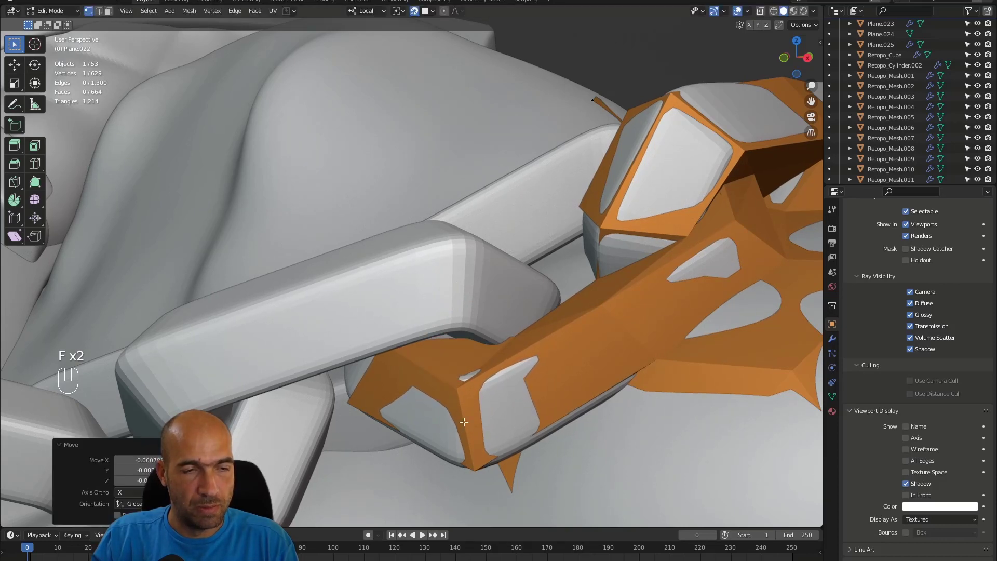
{"action": "left_click_drag", "start_coordinate": [455, 428], "coordinate": [472, 338], "text": "alt"}
{"action": "key", "text": "g"}
{"action": "left_click", "coordinate": [520, 333]}
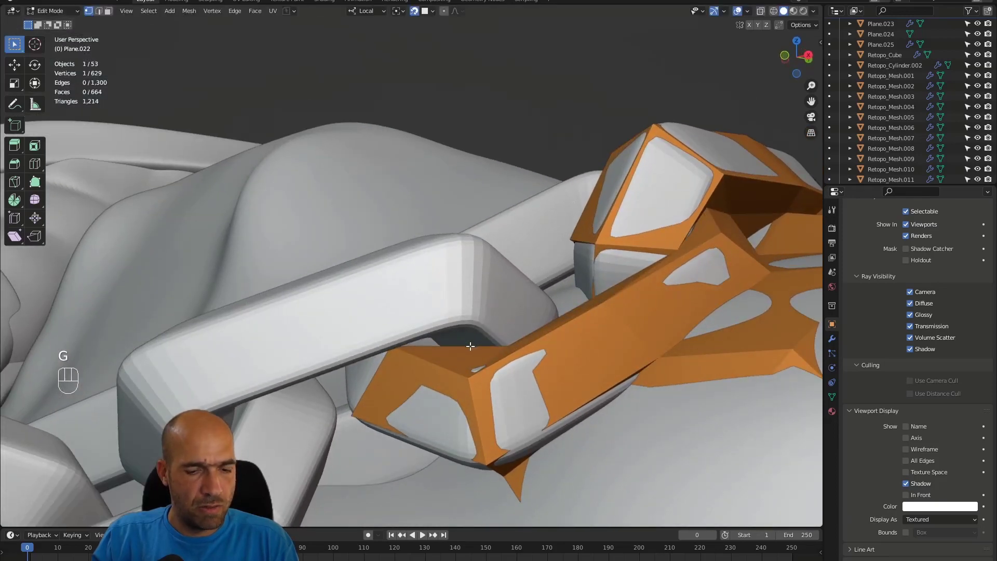
Move the lower link's inner top vertex slightly so it sits on the inner edge beneath the crossing link.
{"action": "key", "text": "g"}
{"action": "right_click", "coordinate": [447, 362]}
{"action": "middle_click_drag", "start_coordinate": [458, 357], "coordinate": [468, 353], "text": "alt"}
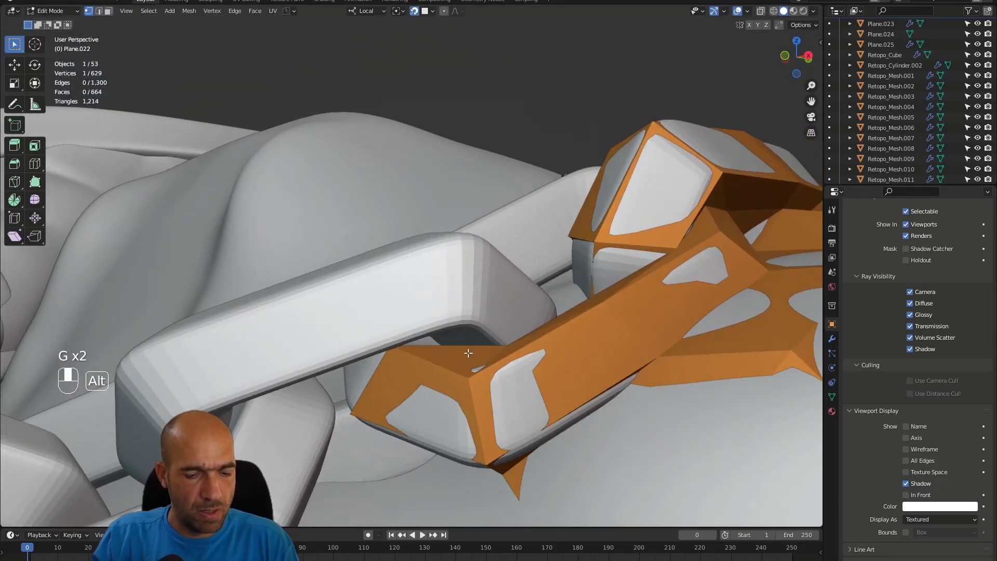
{"action": "key", "text": "alt+z"}
{"action": "key", "text": "alt+z"}
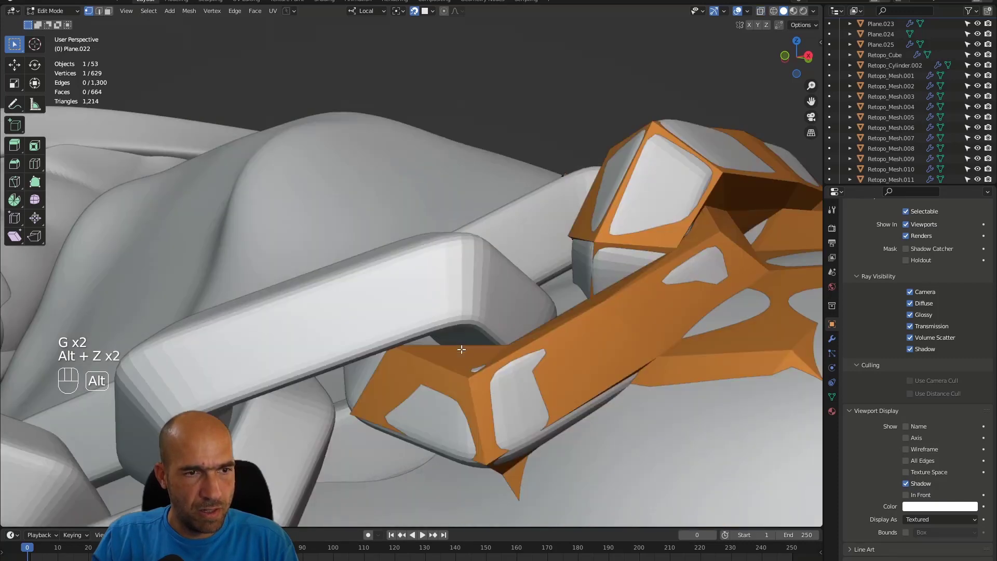
{"action": "key", "text": "g"}
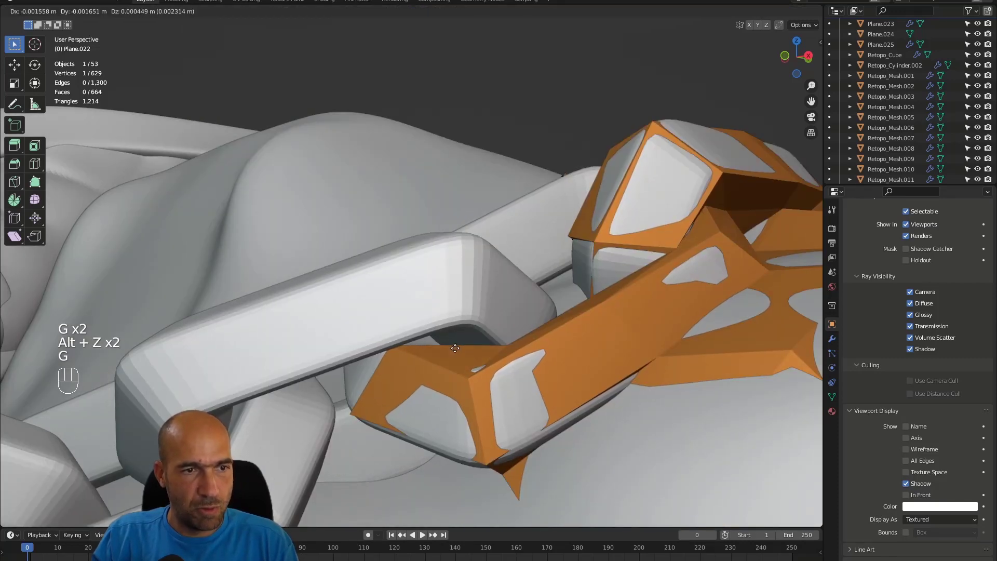
{"action": "left_click", "coordinate": [445, 345]}
{"action": "middle_click_drag", "start_coordinate": [451, 345], "coordinate": [470, 312], "text": "alt"}
{"action": "key", "text": "2"}
{"action": "left_click", "coordinate": [466, 341]}
{"action": "key", "text": "e"}
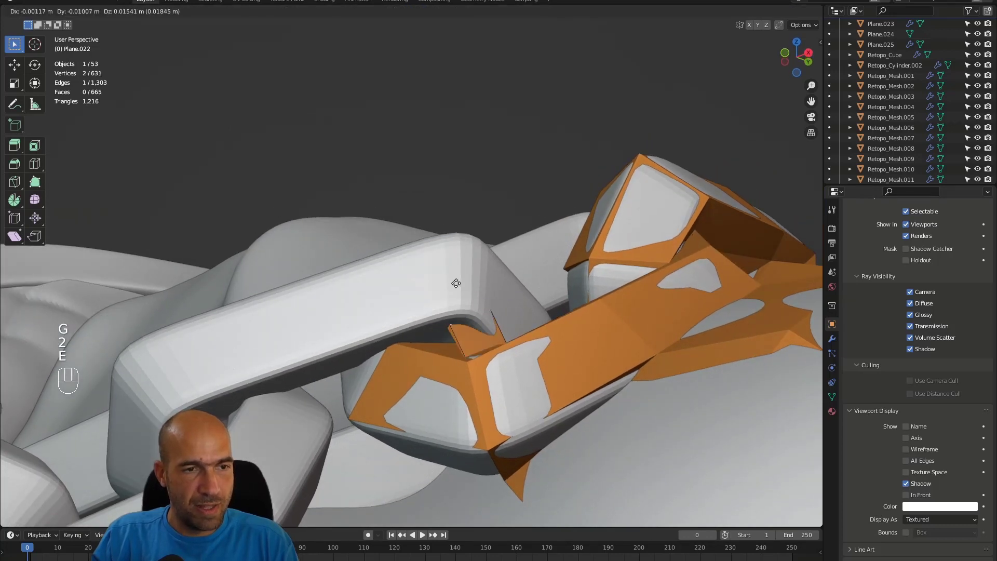
{"action": "right_click", "coordinate": [457, 283]}
{"action": "key", "text": "ctrl+z"}
{"action": "key", "text": "2"}
{"action": "left_click", "coordinate": [474, 343]}
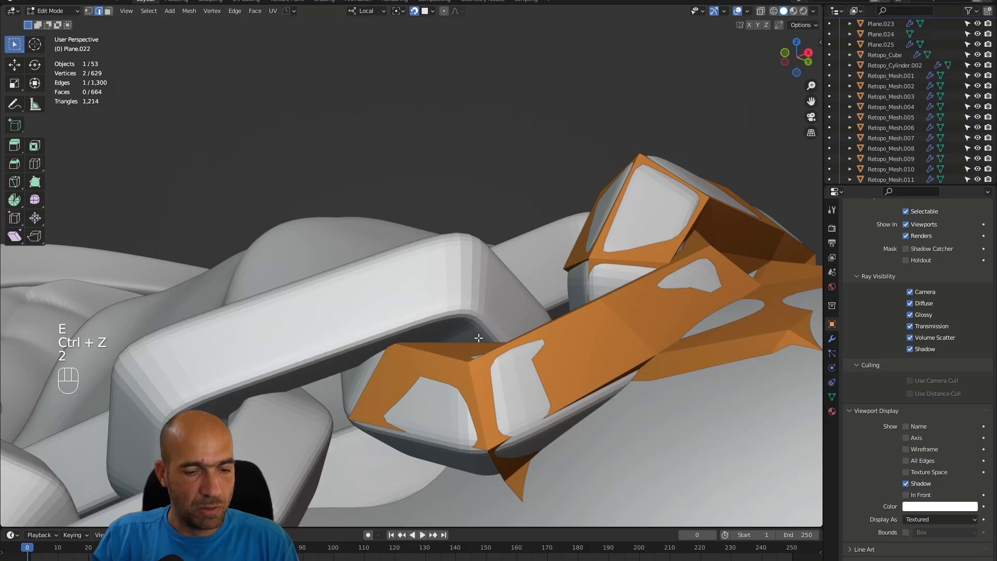
{"action": "key", "text": "e"}
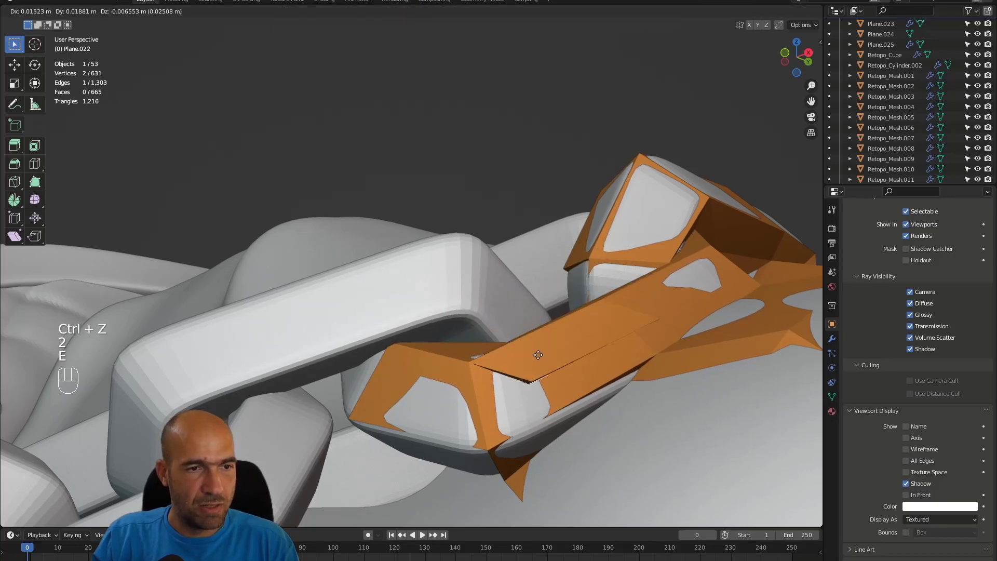
{"action": "left_click", "coordinate": [538, 355]}
{"action": "key", "text": "ctrl+z"}
{"action": "middle_click_drag", "start_coordinate": [538, 355], "coordinate": [558, 308]}
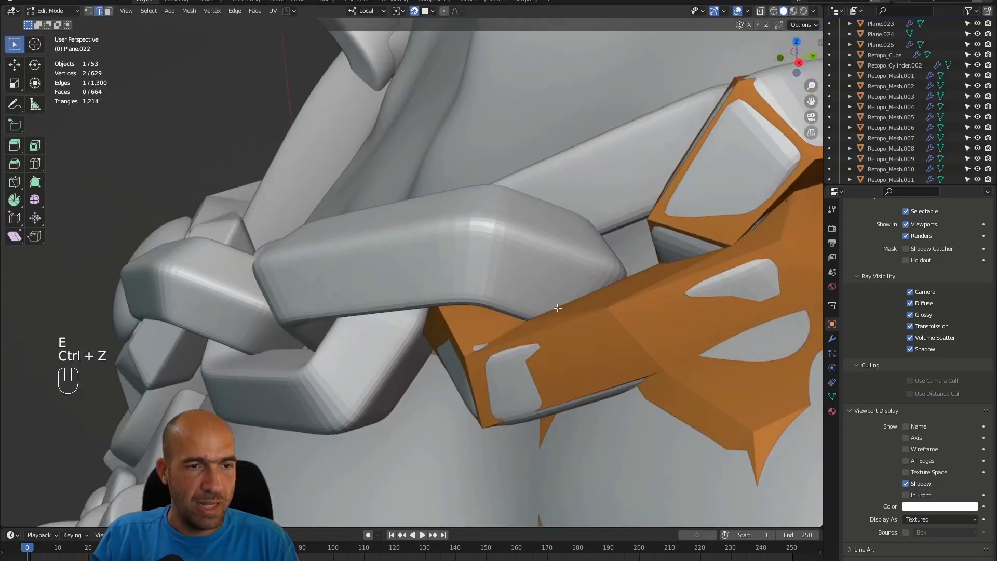
{"action": "left_click_drag", "start_coordinate": [571, 298], "coordinate": [580, 306], "text": "alt"}
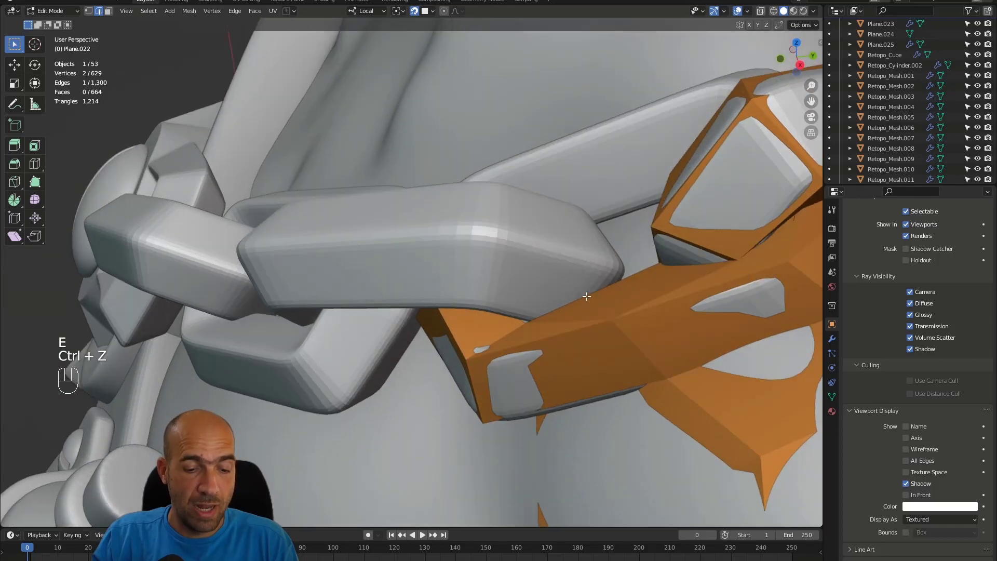
{"action": "key", "text": "f"}
{"action": "key", "text": "z"}
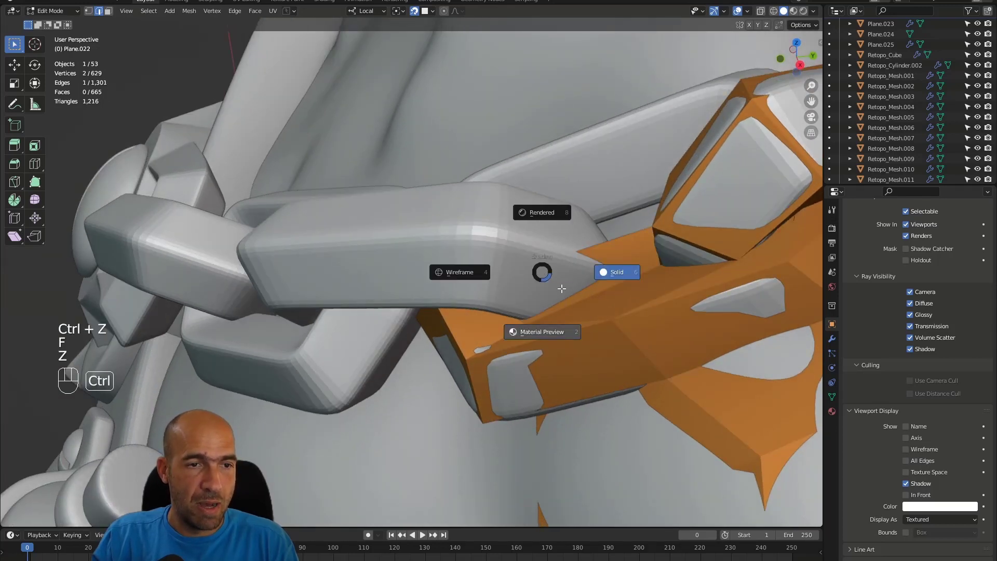
{"action": "key", "text": "2"}
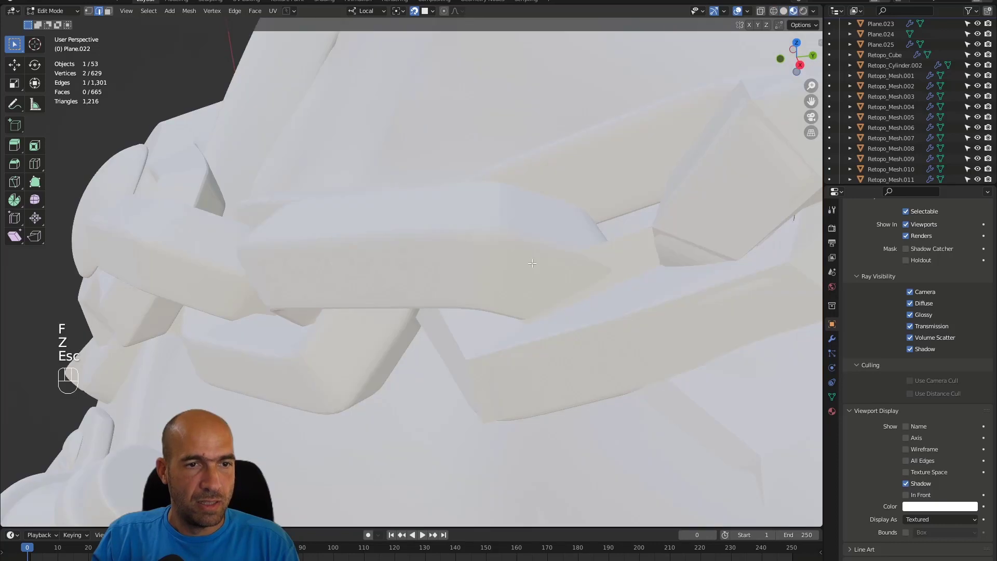
{"action": "left_click", "coordinate": [784, 11]}
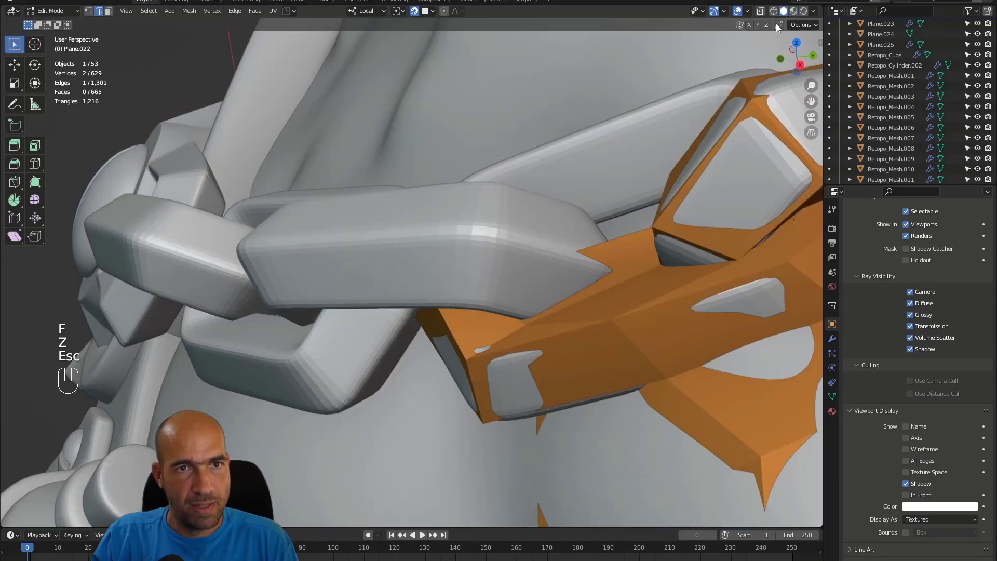
{"action": "mouse_move", "coordinate": [587, 259]}
{"action": "middle_mouse_down"}
{"action": "mouse_move", "coordinate": [600, 317]}
{"action": "mouse_move", "coordinate": [657, 275]}
{"action": "mouse_move", "coordinate": [640, 201]}
{"action": "mouse_move", "coordinate": [574, 245]}
{"action": "middle_mouse_up"}
{"action": "key", "text": "ctrl+z"}
Fill a face beside the upper link's lower corner, extrude its edge toward the crossing link, and move one vertex onto that link's upper corner.
{"action": "key", "text": "1"}
{"action": "key", "text": "f"}
{"action": "key", "text": "2"}
{"action": "key", "text": "e"}
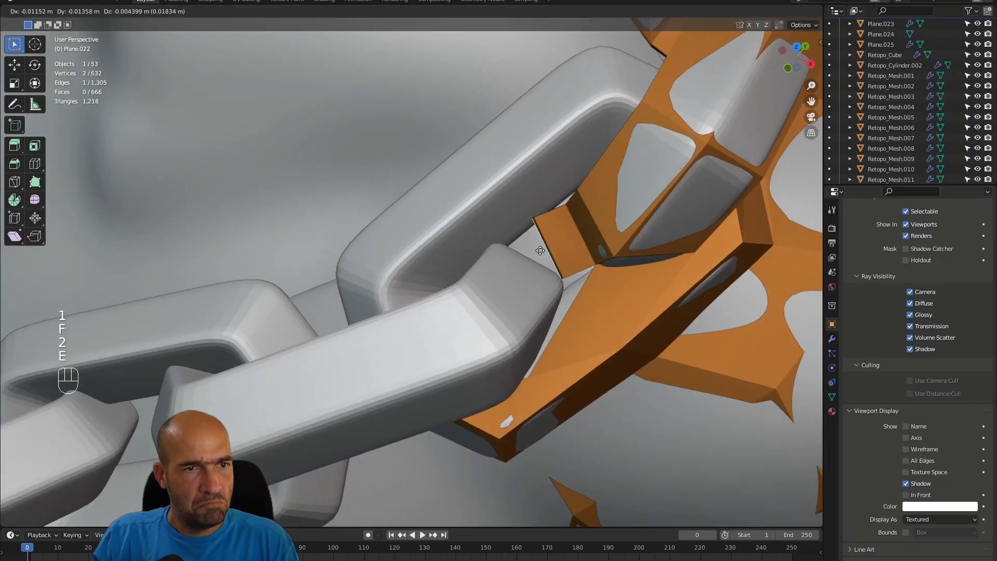
{"action": "left_click", "coordinate": [536, 227]}
{"action": "key", "text": "1"}
{"action": "key", "text": "g"}
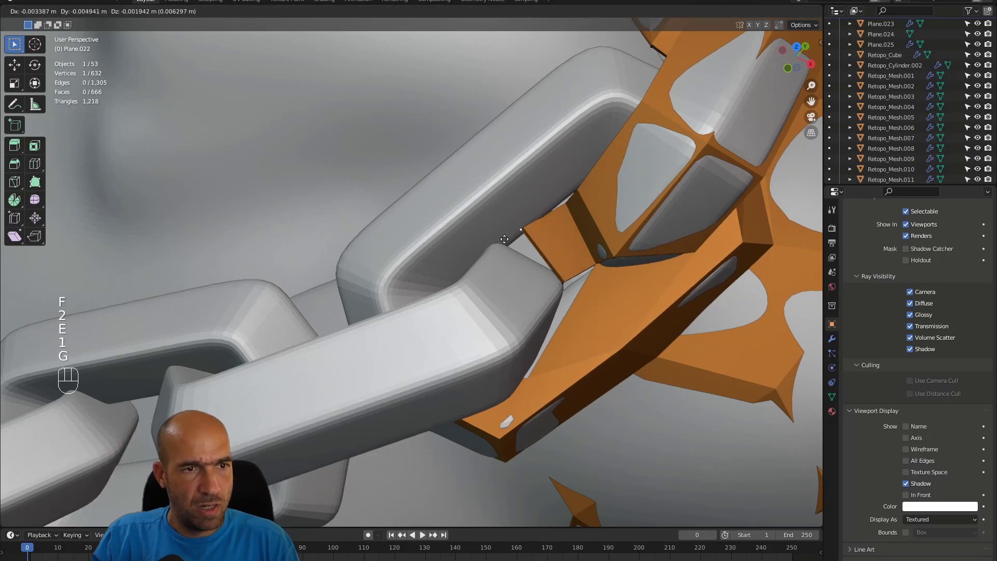
{"action": "left_click", "coordinate": [481, 251]}
Extrude the new edge across the crossing link's sloped end and move the lower vertex onto its front bevel edge.
{"action": "middle_click_drag", "start_coordinate": [524, 231], "coordinate": [501, 265], "text": "alt"}
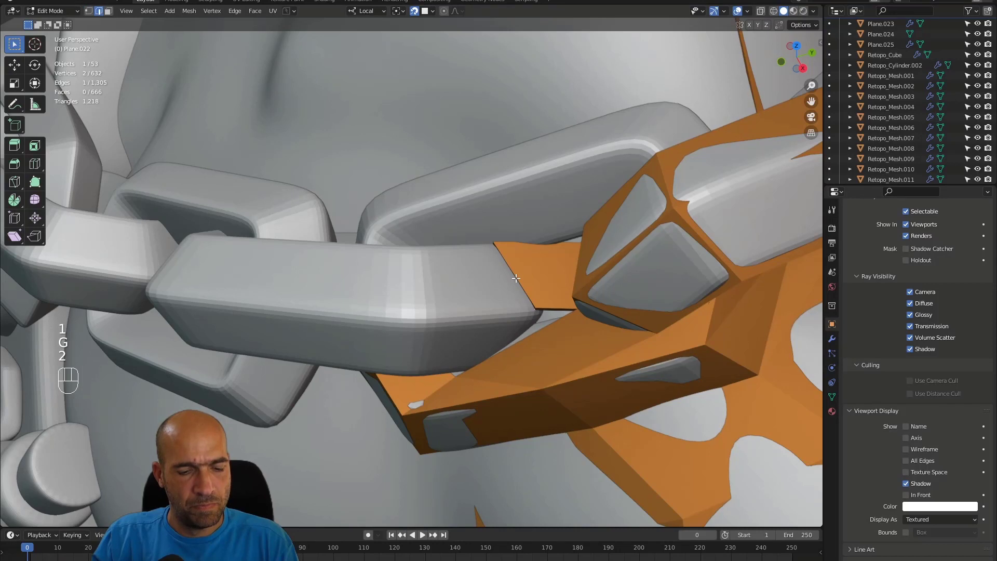
{"action": "key", "text": "e"}
{"action": "left_click", "coordinate": [455, 312]}
{"action": "key", "text": "1"}
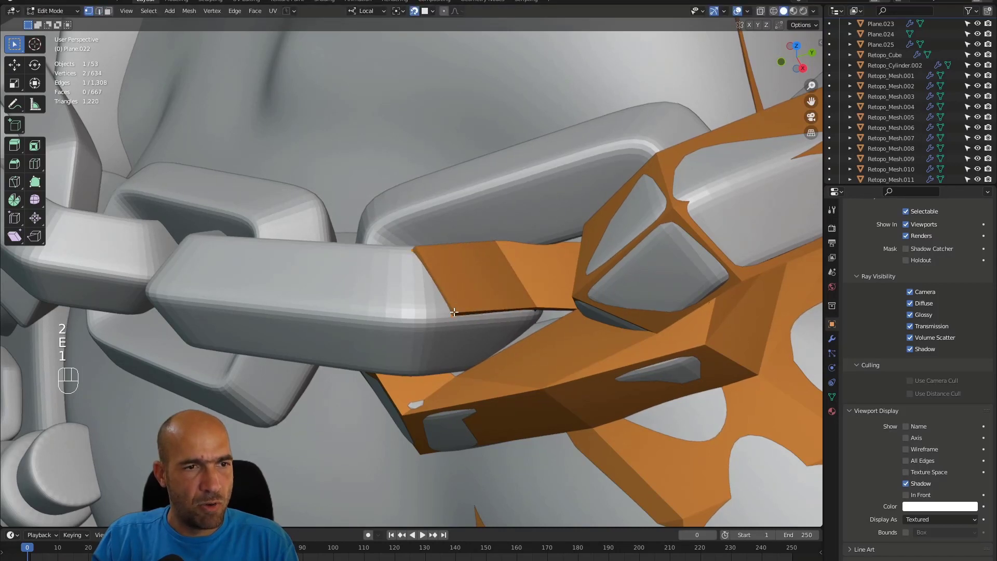
{"action": "key", "text": "g"}
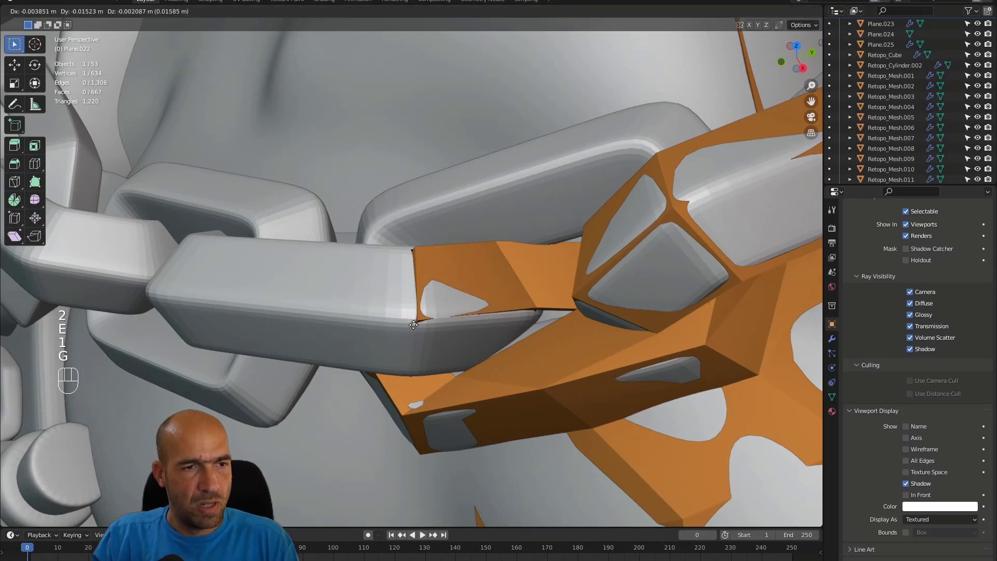
{"action": "left_click", "coordinate": [418, 314]}
Fill the side of the crossing link's sloped end down to the lower link, and split a face there by connecting two vertices.
{"action": "middle_click_drag", "start_coordinate": [419, 314], "coordinate": [553, 310], "text": "alt"}
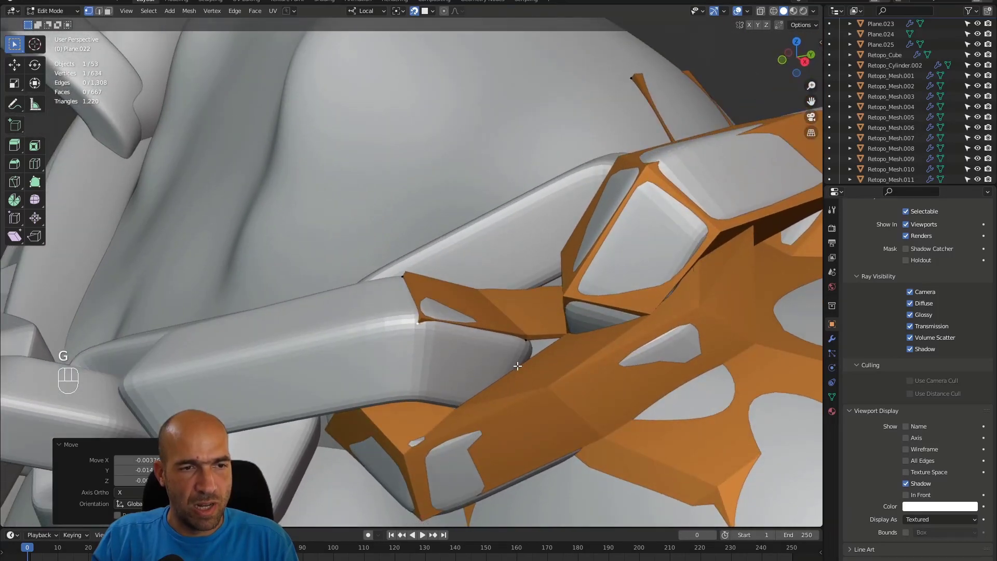
{"action": "middle_click_drag", "start_coordinate": [517, 366], "coordinate": [547, 328], "text": "alt"}
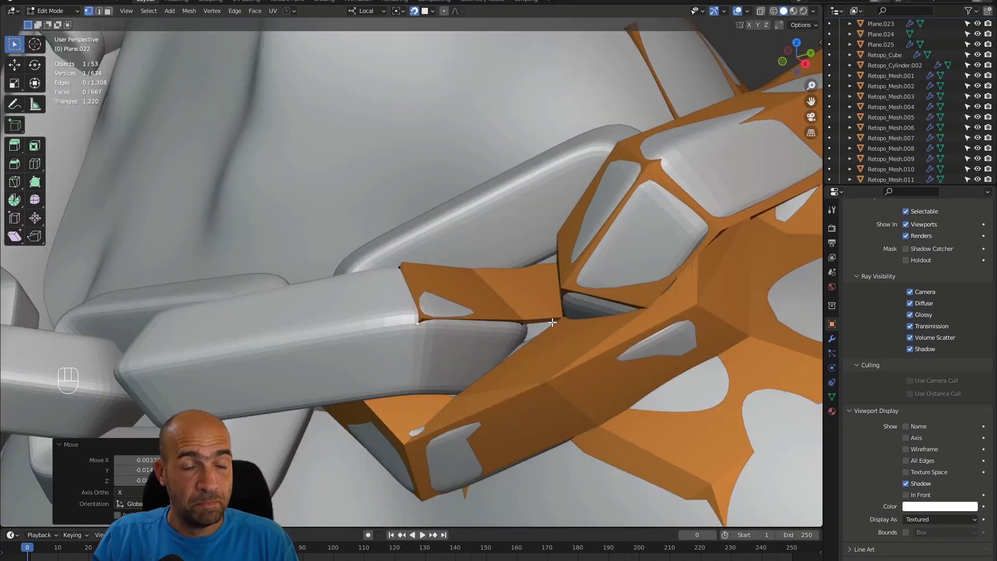
{"action": "key", "text": "2"}
{"action": "left_click", "coordinate": [480, 341]}
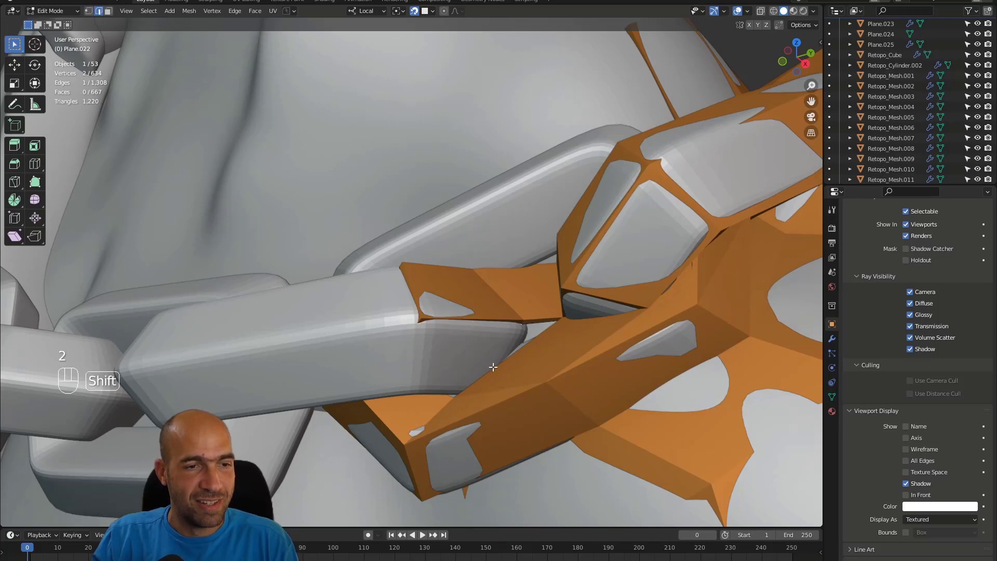
{"action": "key", "text": "f"}
{"action": "middle_click_drag", "start_coordinate": [498, 359], "coordinate": [526, 347], "text": "alt"}
{"action": "key", "text": "1"}
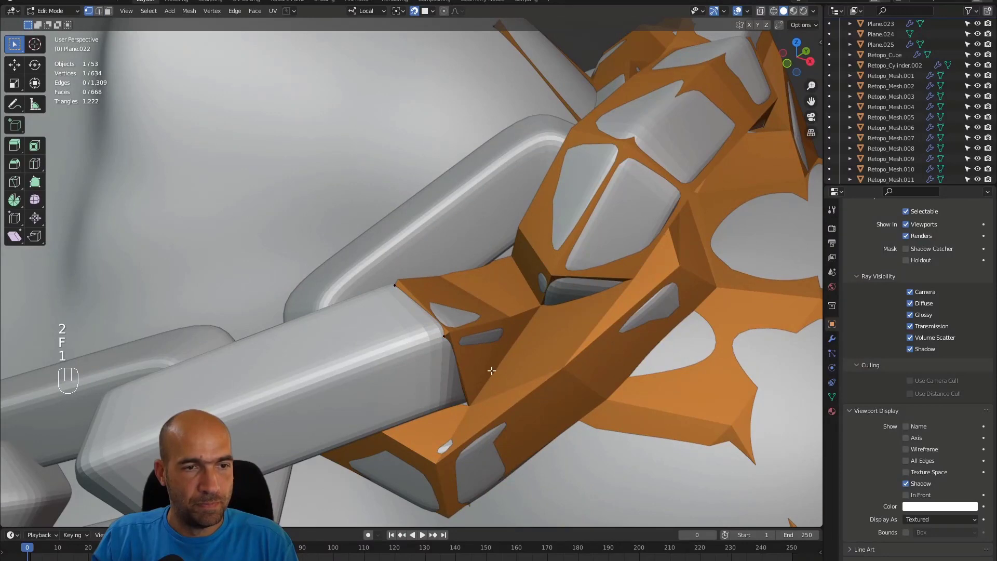
{"action": "key", "text": "j"}
Extrude the crossing link's top edge along its length toward the far end, and adjust the front vertex on the bevel edge.
{"action": "middle_click_drag", "start_coordinate": [503, 350], "coordinate": [507, 270], "text": "alt"}
{"action": "middle_click_drag", "start_coordinate": [506, 270], "coordinate": [395, 304], "text": "ctrl+alt"}
{"action": "key", "text": "e"}
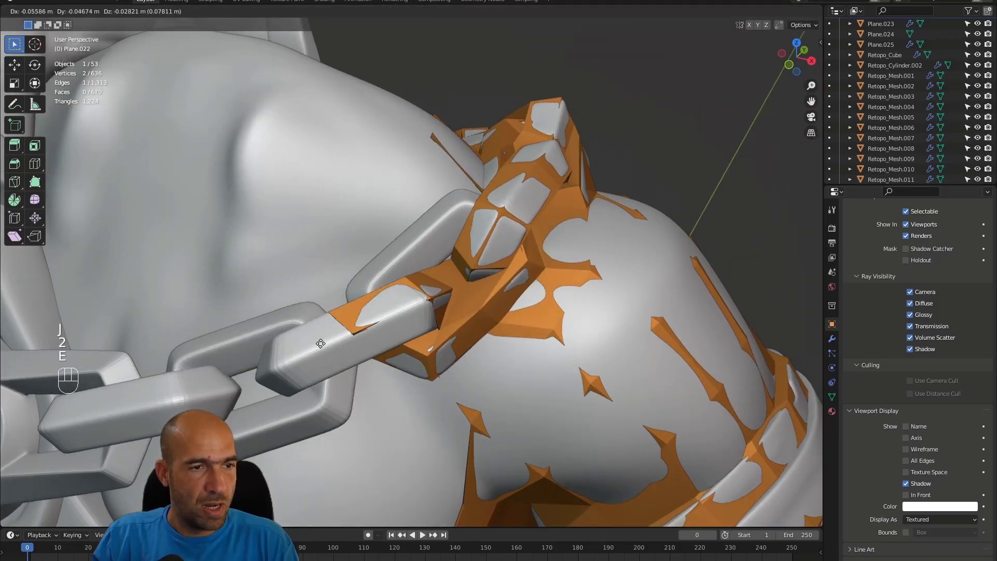
{"action": "left_click", "coordinate": [320, 344]}
{"action": "middle_click_drag", "start_coordinate": [319, 344], "coordinate": [354, 337]}
{"action": "key", "text": "1"}
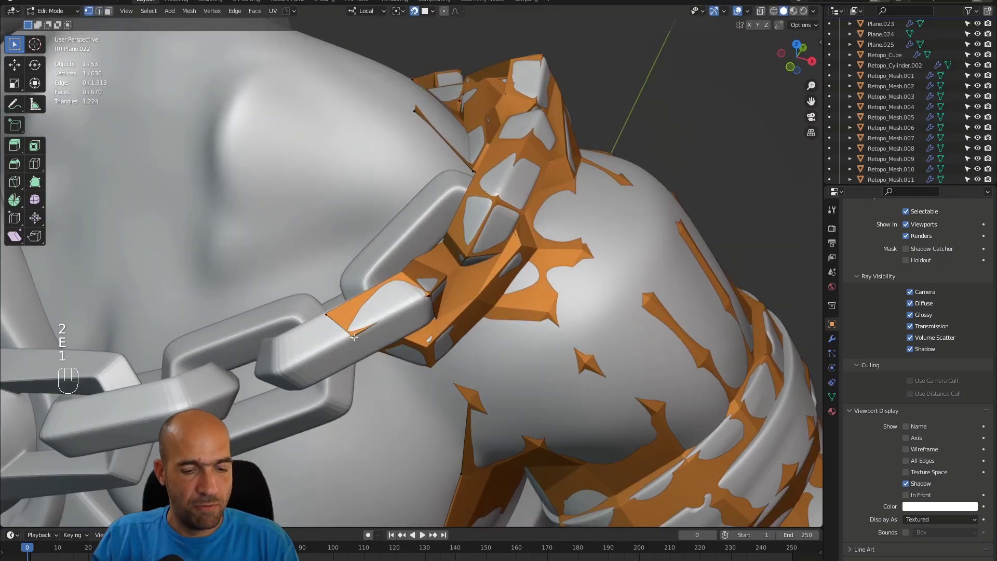
{"action": "key", "text": "g"}
{"action": "left_click", "coordinate": [355, 336]}
Turn on X-ray and extrude the inner edge beneath the crossing link up along its inside end surface.
{"action": "middle_click_drag", "start_coordinate": [355, 336], "coordinate": [375, 318], "text": "alt"}
{"action": "middle_click_drag", "start_coordinate": [428, 248], "coordinate": [447, 213]}
{"action": "mouse_move", "coordinate": [446, 213]}
{"action": "middle_mouse_down", "text": "alt"}
{"action": "mouse_move", "coordinate": [445, 201]}
{"action": "mouse_move", "coordinate": [454, 202]}
{"action": "middle_mouse_up", "text": "alt"}
{"action": "key", "text": "2"}
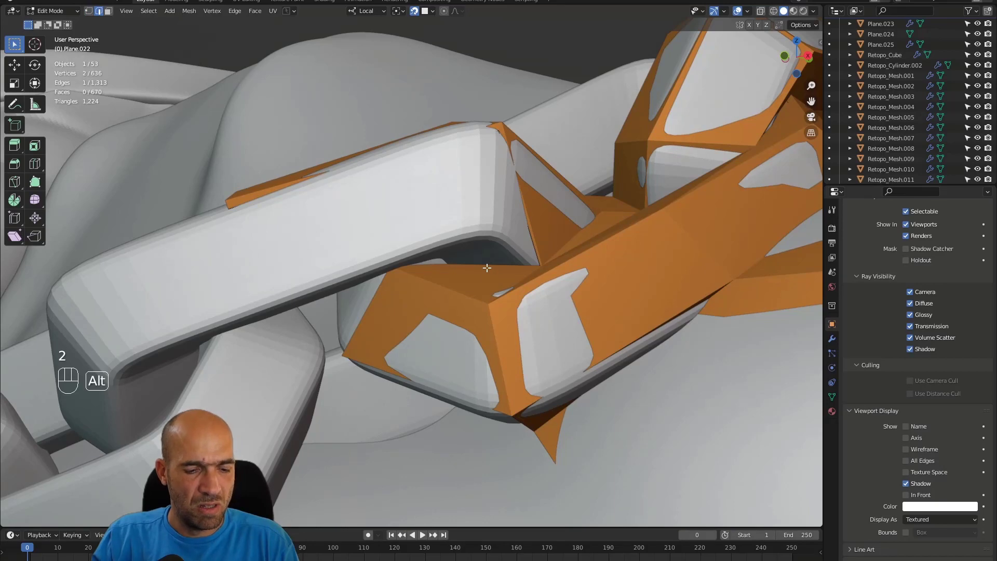
{"action": "key", "text": "alt+z"}
{"action": "middle_click_drag", "start_coordinate": [490, 274], "coordinate": [496, 253], "text": "alt"}
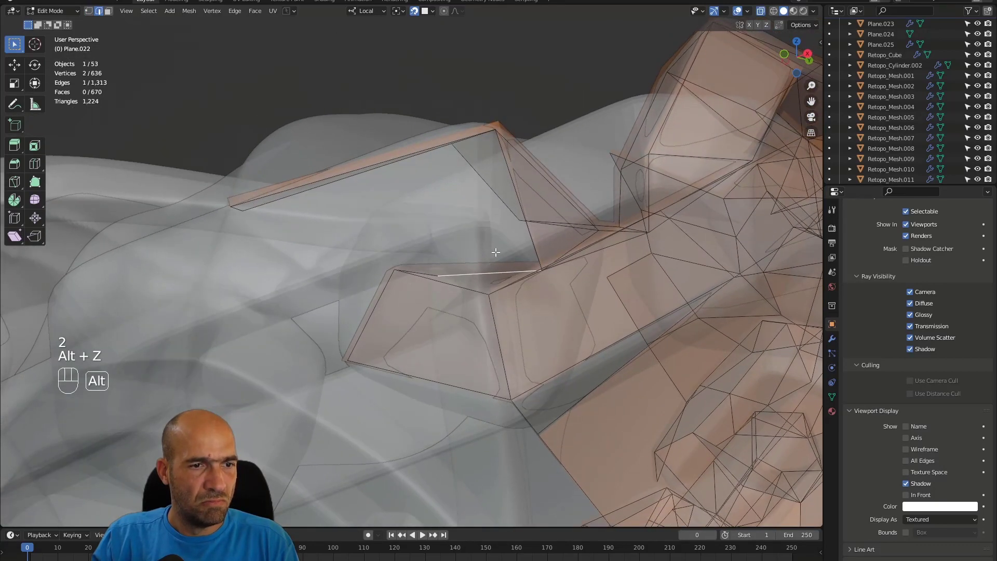
{"action": "key", "text": "e"}
{"action": "left_click", "coordinate": [502, 232]}
Move the extruded edge's two vertices onto the front and back edges of the crossing link's underside.
{"action": "key", "text": "1"}
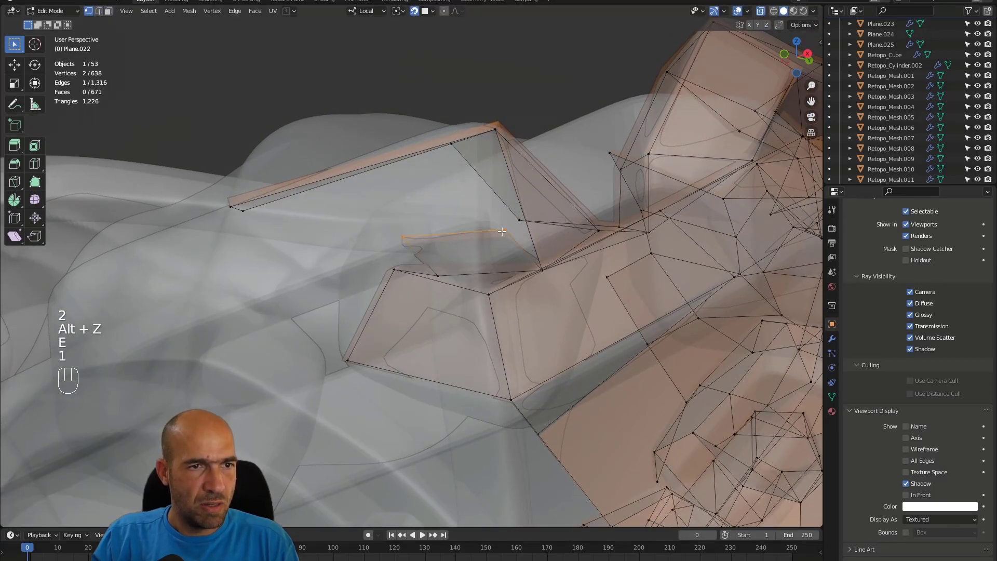
{"action": "key", "text": "g"}
{"action": "left_click", "coordinate": [490, 224]}
{"action": "middle_click_drag", "start_coordinate": [491, 224], "coordinate": [418, 243], "text": "alt"}
{"action": "left_click", "coordinate": [404, 229]}
{"action": "key", "text": "g"}
{"action": "left_click", "coordinate": [394, 247]}
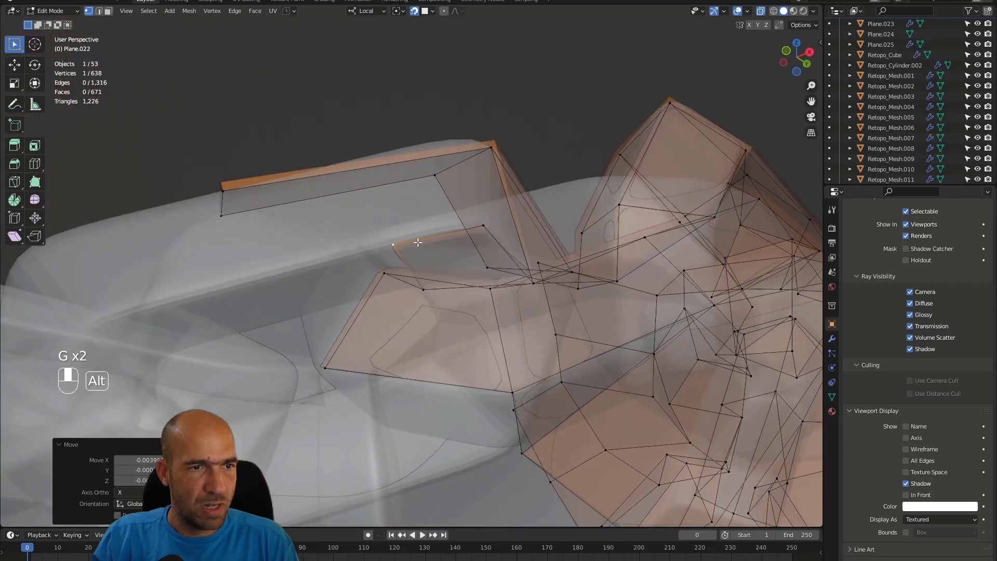
Raise the rear vertex between the two links, then fill a neighbouring face that continues along the crossing link's underside.
{"action": "key", "text": "g"}
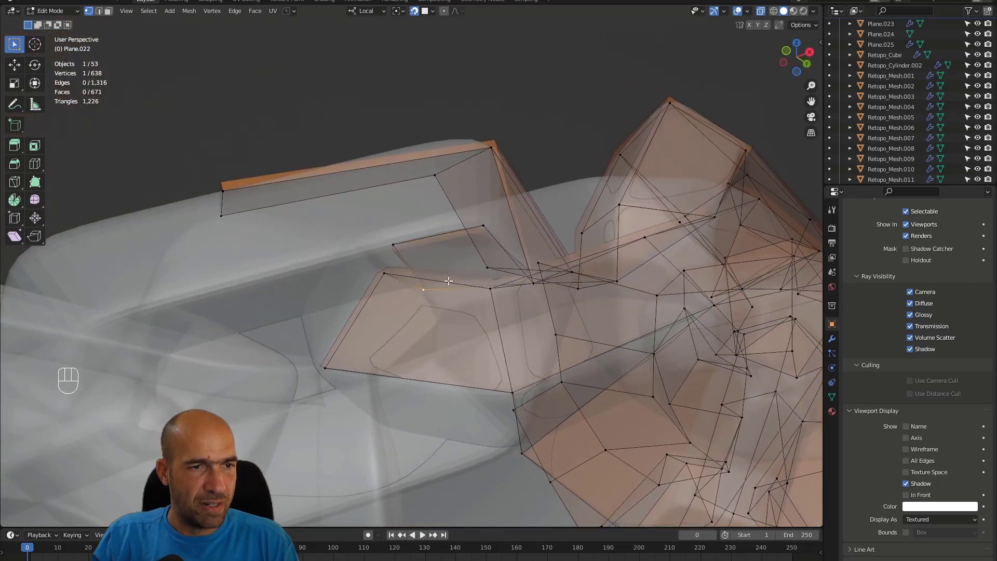
{"action": "mouse_move", "coordinate": [441, 264]}
{"action": "middle_mouse_down", "text": "alt"}
{"action": "mouse_move", "coordinate": [420, 229]}
{"action": "mouse_move", "coordinate": [411, 260]}
{"action": "mouse_move", "coordinate": [425, 256]}
{"action": "middle_mouse_up", "text": "alt"}
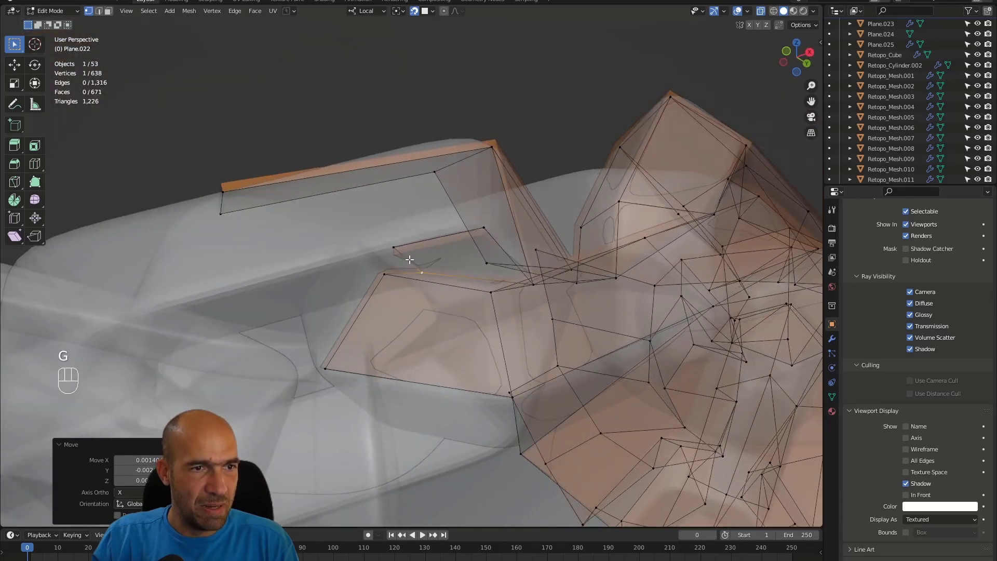
{"action": "key", "text": "1"}
{"action": "key", "text": "f"}
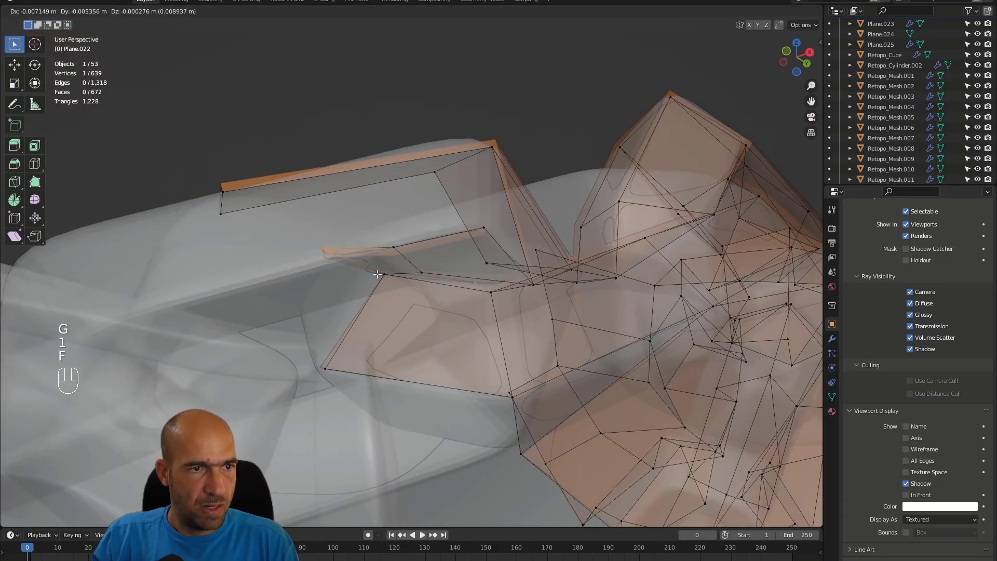
{"action": "left_click", "coordinate": [383, 274]}
Fill the large side face of the crossing link between its top strip and its underside edge.
{"action": "left_click_drag", "start_coordinate": [383, 274], "coordinate": [420, 206], "text": "alt"}
{"action": "key", "text": "2"}
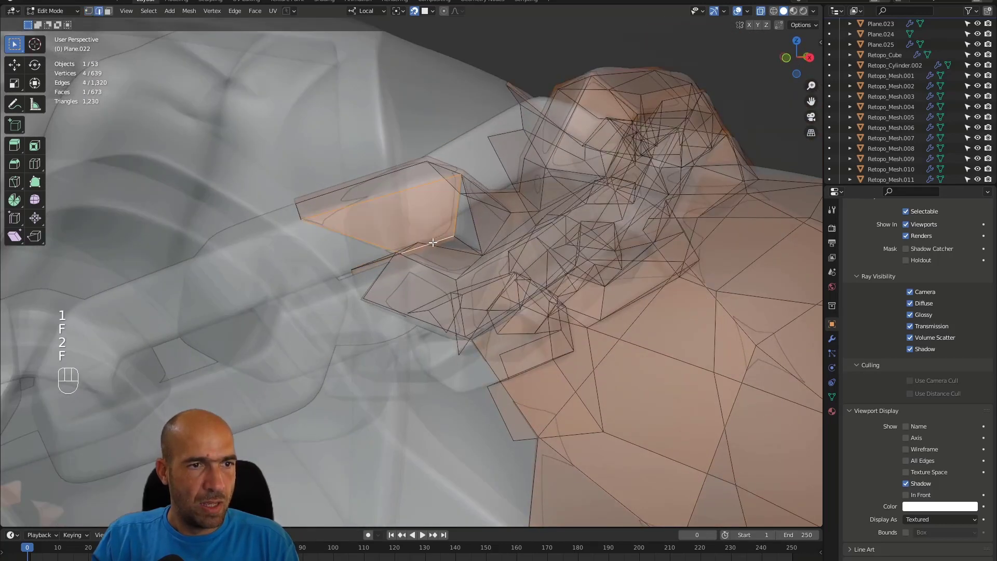
{"action": "left_click_drag", "start_coordinate": [433, 243], "coordinate": [450, 221], "text": "alt"}
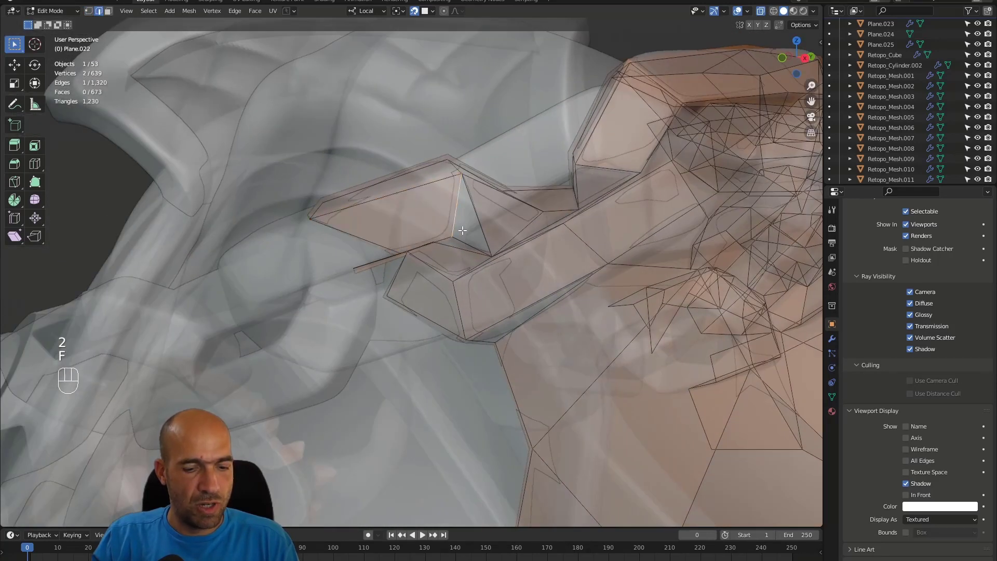
Turn off X-ray and extrude the open edge beside the crossing link onto the inner side of the adjacent link.
{"action": "key", "text": "Tab"}
{"action": "key", "text": "Tab"}
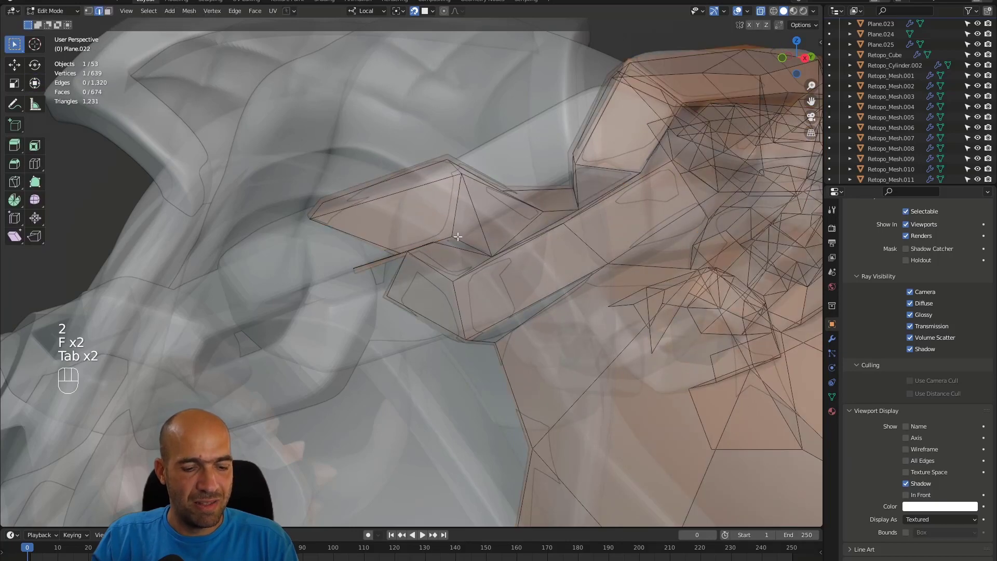
{"action": "key", "text": "alt+z"}
{"action": "left_click_drag", "start_coordinate": [455, 232], "coordinate": [649, 225], "text": "alt"}
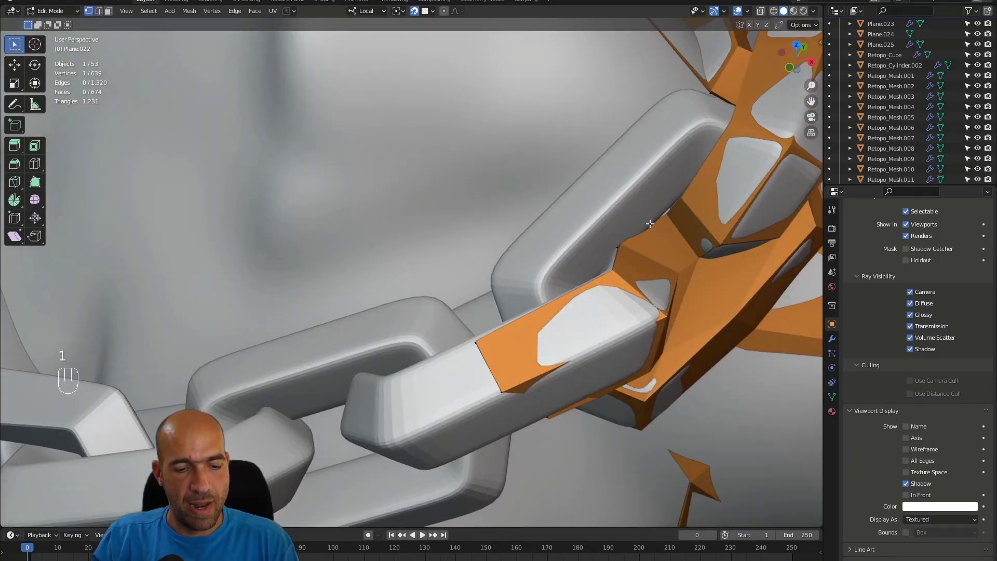
{"action": "key", "text": "e"}
{"action": "left_click", "coordinate": [627, 197]}
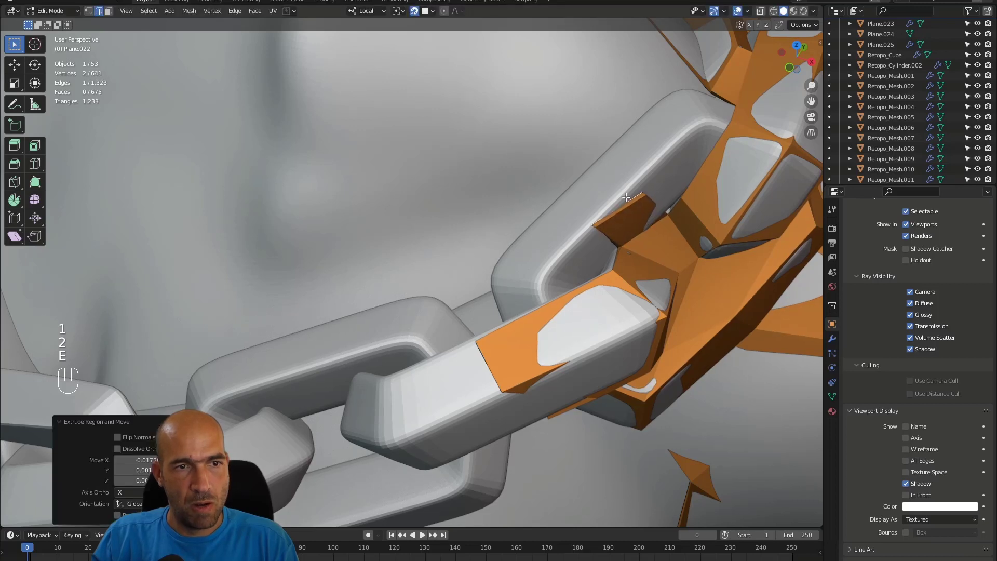
Move the extruded upper vertex along to the link's inside corner and fill a triangular face beside the crossing link.
{"action": "key", "text": "1"}
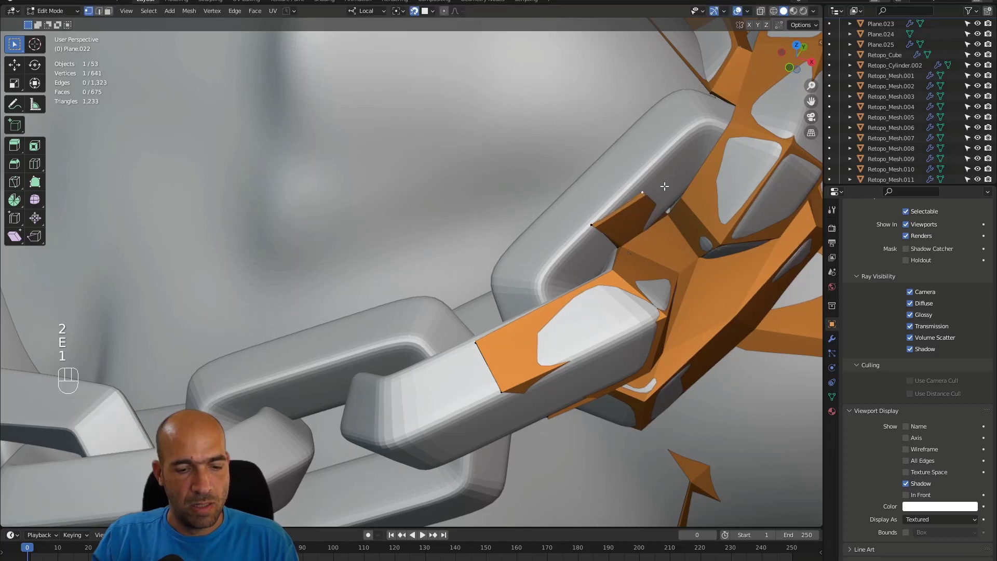
{"action": "key", "text": "g"}
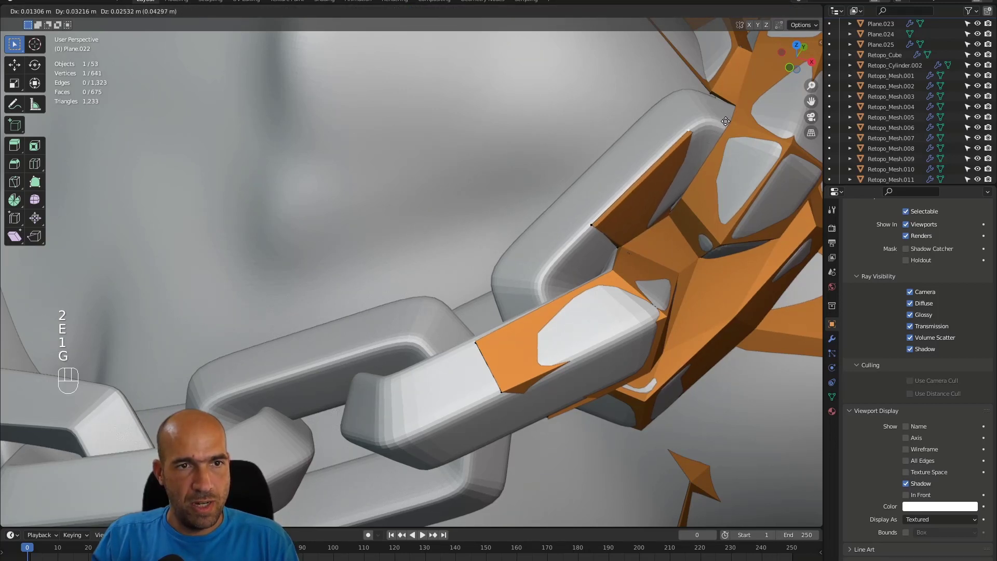
{"action": "left_click", "coordinate": [736, 115]}
{"action": "middle_click_drag", "start_coordinate": [736, 115], "coordinate": [662, 216], "text": "alt"}
{"action": "key", "text": "2"}
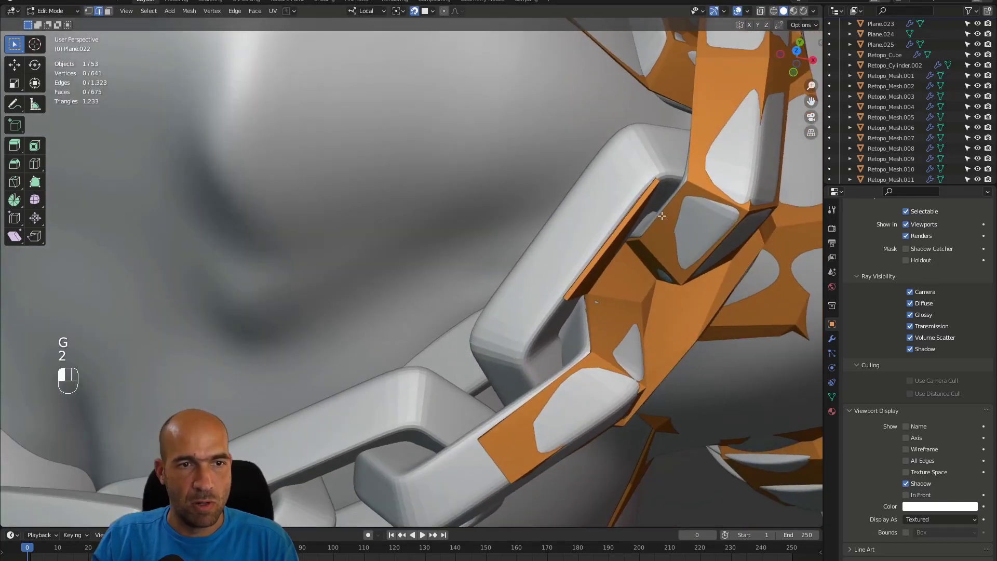
{"action": "key", "text": "f"}
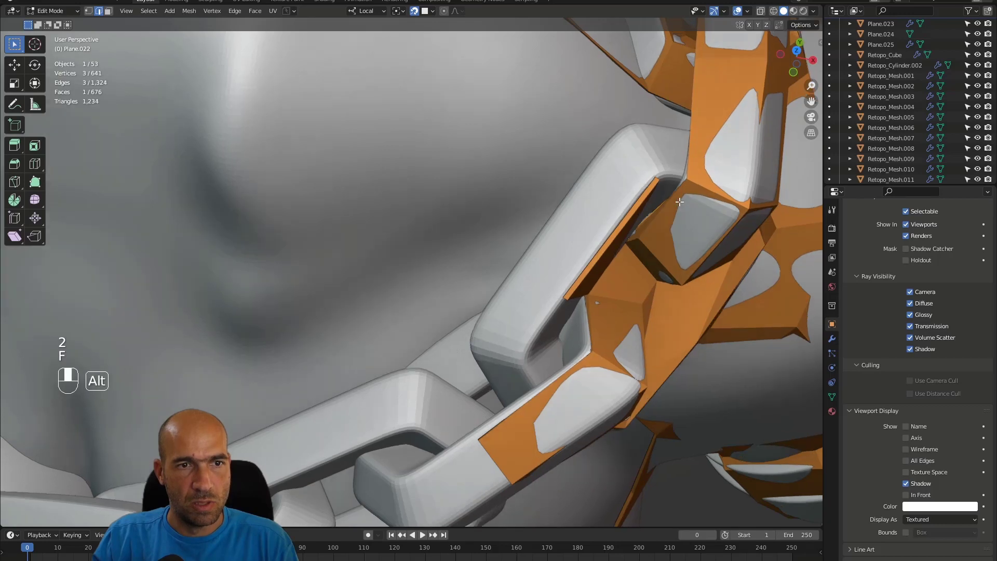
Extrude the edge at the link's end onto its top surface and adjust the new vertex at the inner corner.
{"action": "left_click_drag", "start_coordinate": [640, 238], "coordinate": [723, 181], "text": "alt"}
{"action": "left_click_drag", "start_coordinate": [590, 174], "coordinate": [579, 177], "text": "alt"}
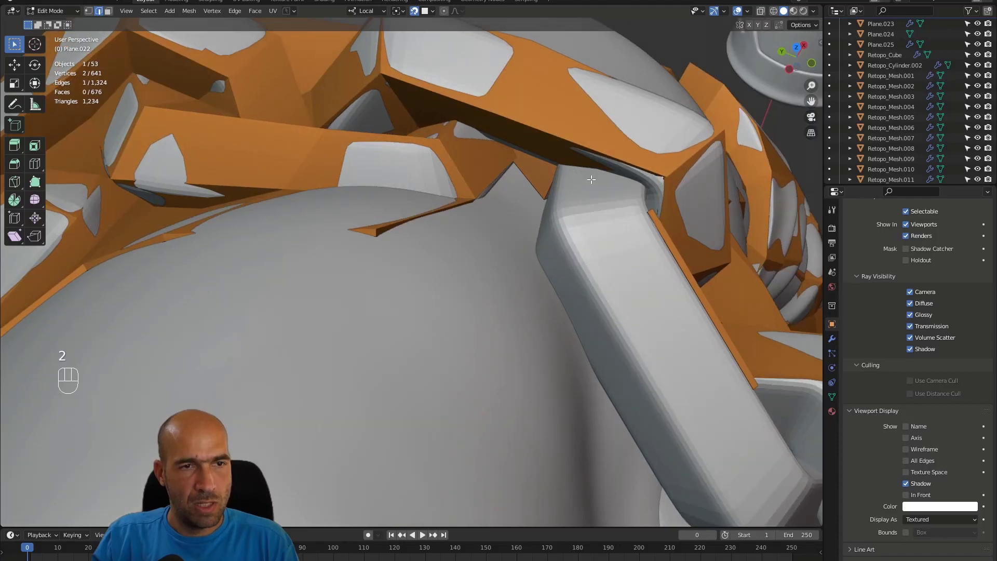
{"action": "key", "text": "e"}
{"action": "left_click", "coordinate": [584, 222]}
{"action": "key", "text": "1"}
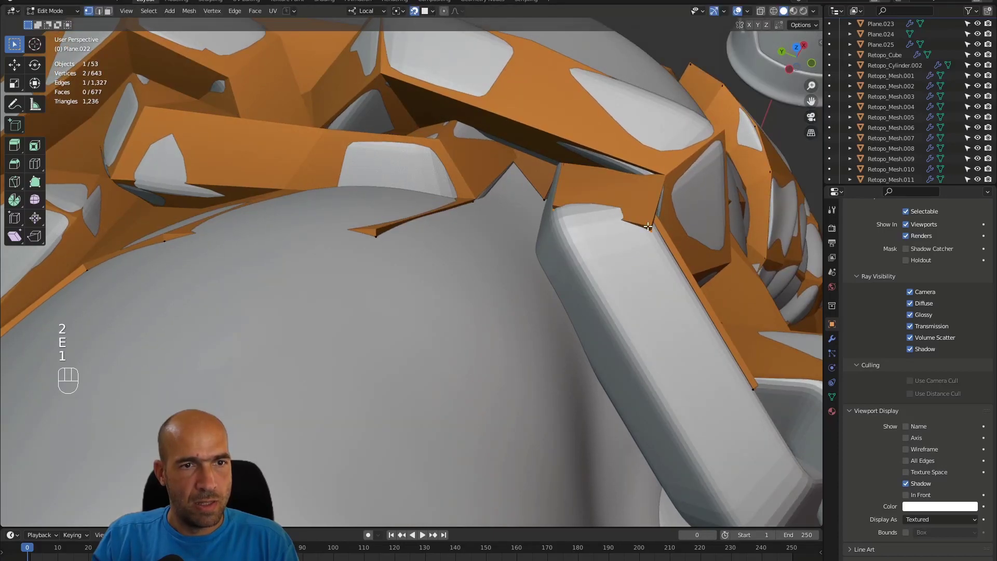
{"action": "key", "text": "g"}
{"action": "left_click", "coordinate": [641, 205]}
Merge the two neighbouring vertices at the link's inside corner at their center.
{"action": "left_click_drag", "start_coordinate": [641, 205], "coordinate": [639, 173], "text": "alt"}
{"action": "middle_click_drag", "start_coordinate": [640, 173], "coordinate": [571, 152], "text": "ctrl+alt"}
{"action": "middle_click_drag", "start_coordinate": [349, 229], "coordinate": [399, 214], "text": "ctrl+alt"}
{"action": "left_click_drag", "start_coordinate": [399, 214], "coordinate": [475, 201], "text": "alt"}
{"action": "left_click", "coordinate": [482, 183]}
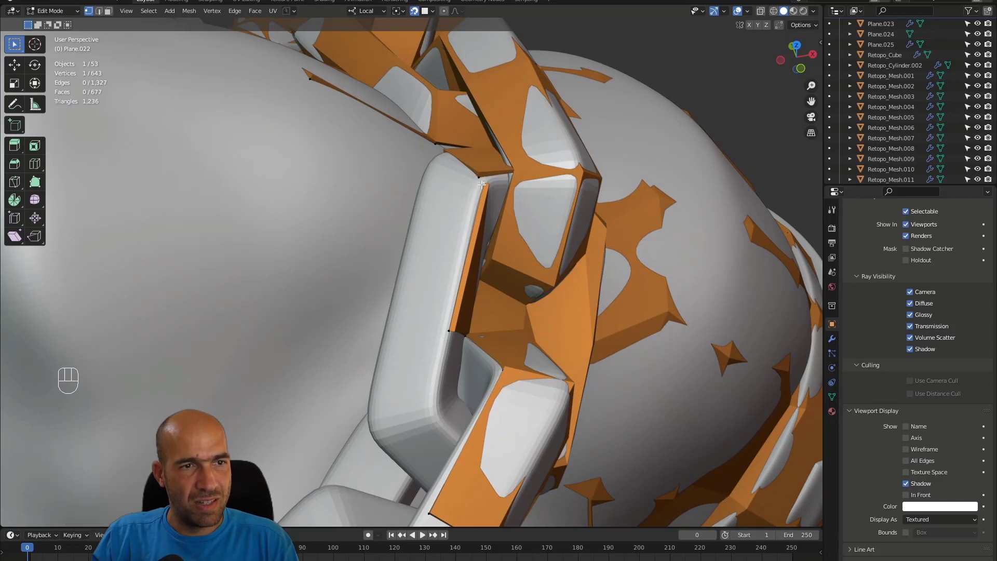
{"action": "key", "text": "m"}
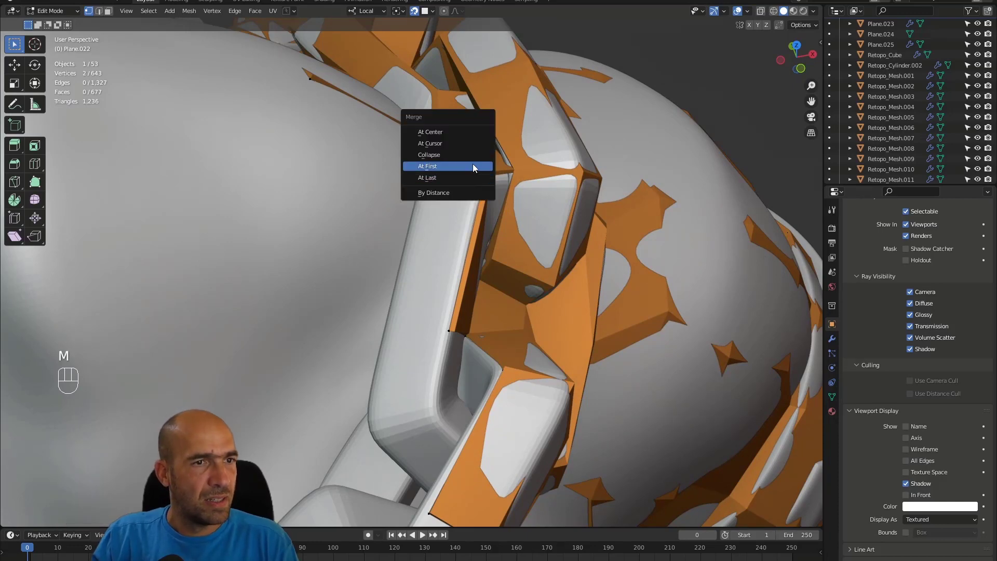
{"action": "left_click", "coordinate": [470, 133]}
Fill the face at the merged corner, then fill a face along the link's top and place its free vertex.
{"action": "left_click_drag", "start_coordinate": [471, 133], "coordinate": [502, 191], "text": "alt"}
{"action": "key", "text": "2"}
{"action": "key", "text": "f"}
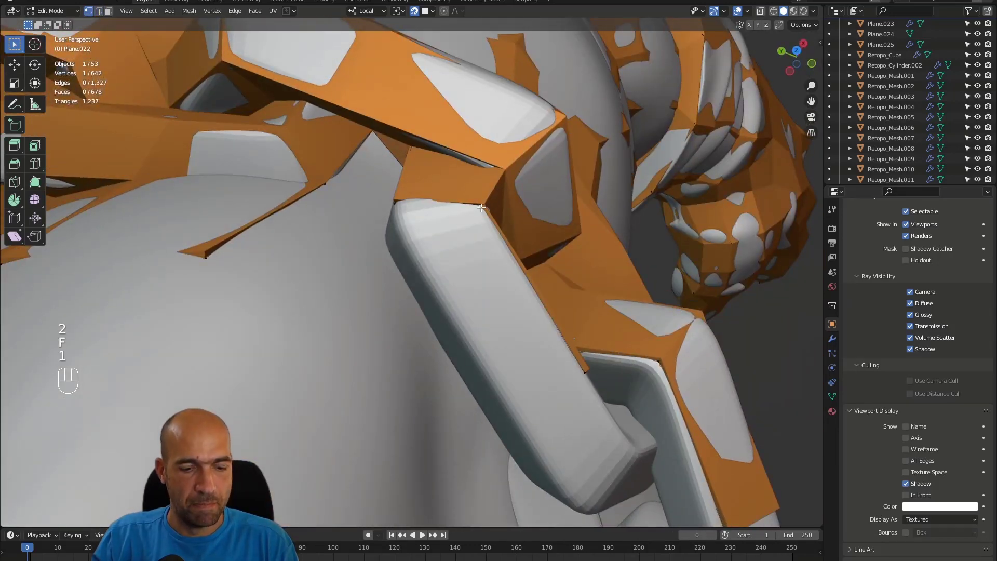
{"action": "key", "text": "f"}
{"action": "left_click", "coordinate": [519, 374]}
Move the outer corner vertex at the link's end onto the rounded edge of its top surface.
{"action": "left_click_drag", "start_coordinate": [519, 374], "coordinate": [285, 331], "text": "alt"}
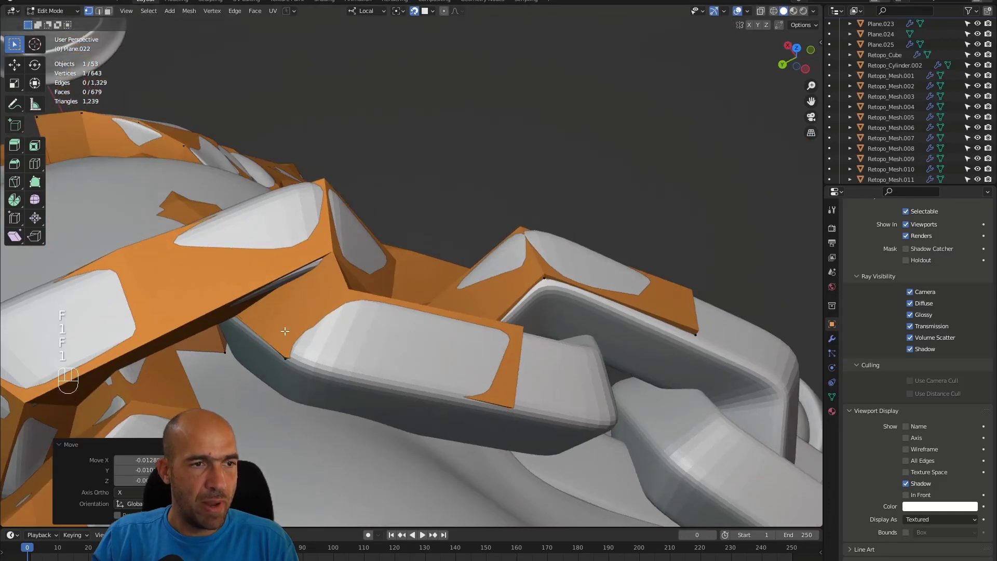
{"action": "left_click", "coordinate": [289, 357]}
{"action": "key", "text": "g"}
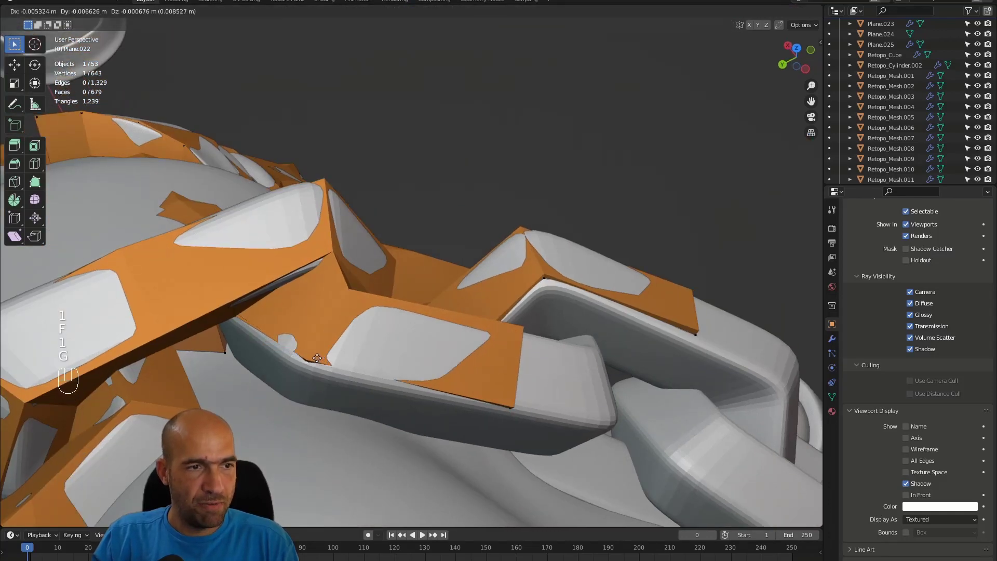
{"action": "left_click", "coordinate": [291, 354]}
Extrude the link's outer end edge down its side and move the lower vertex onto the link's bottom edge.
{"action": "left_click_drag", "start_coordinate": [291, 354], "coordinate": [235, 333], "text": "alt"}
{"action": "key", "text": "e"}
{"action": "left_click", "coordinate": [272, 391]}
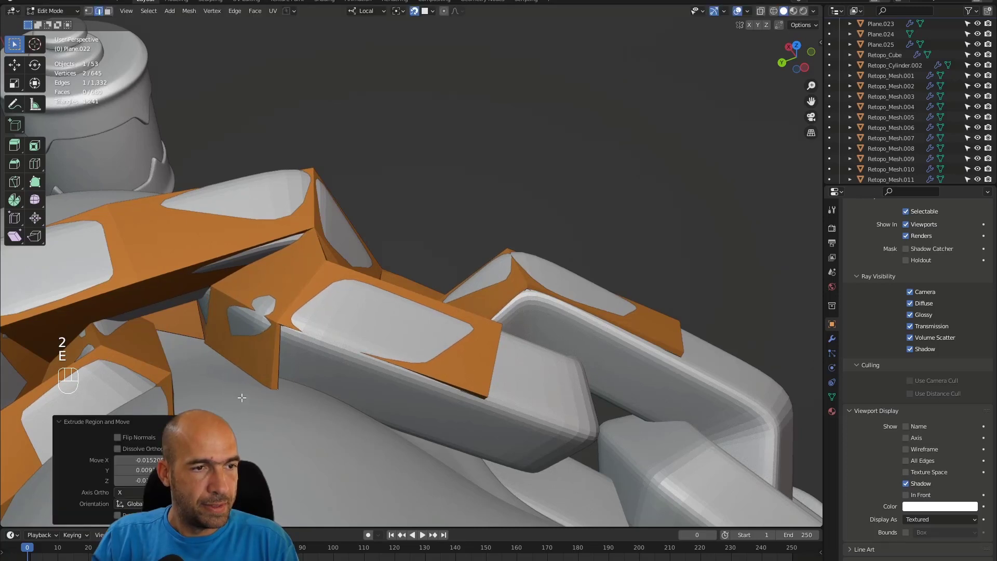
{"action": "key", "text": "g"}
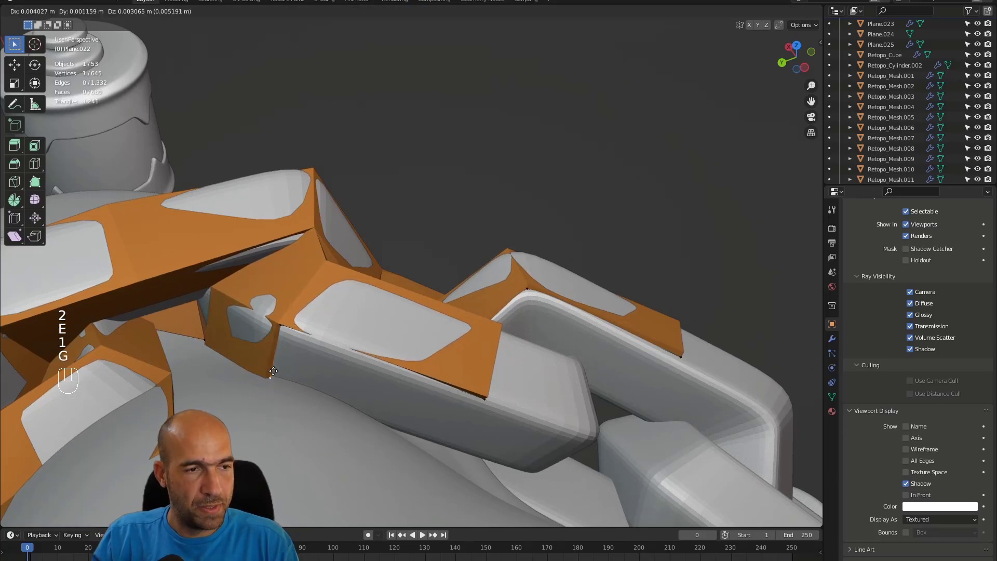
{"action": "left_click", "coordinate": [279, 332]}
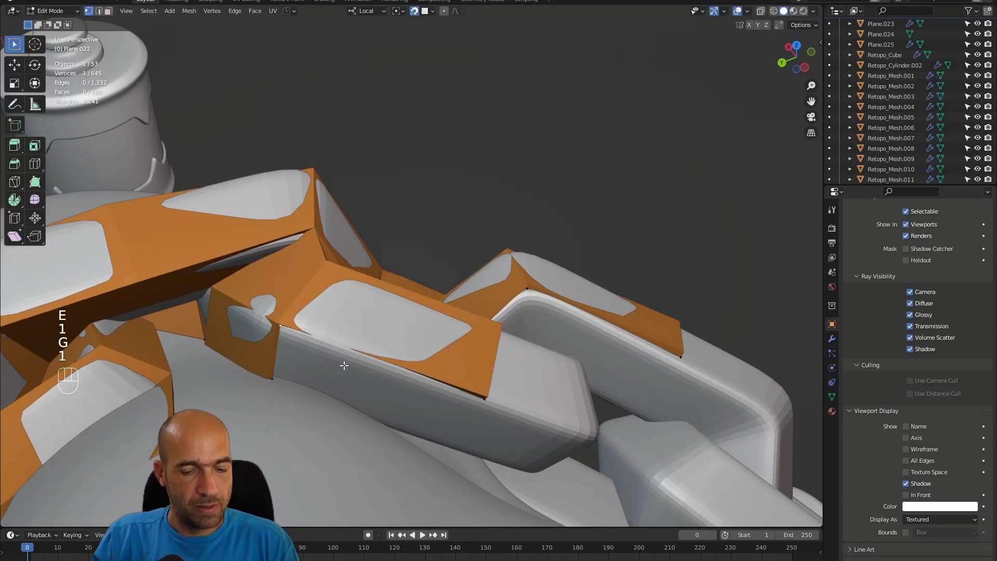
Readjust the link's upper corner vertex and fill the long side face below its top strip.
{"action": "key", "text": "g"}
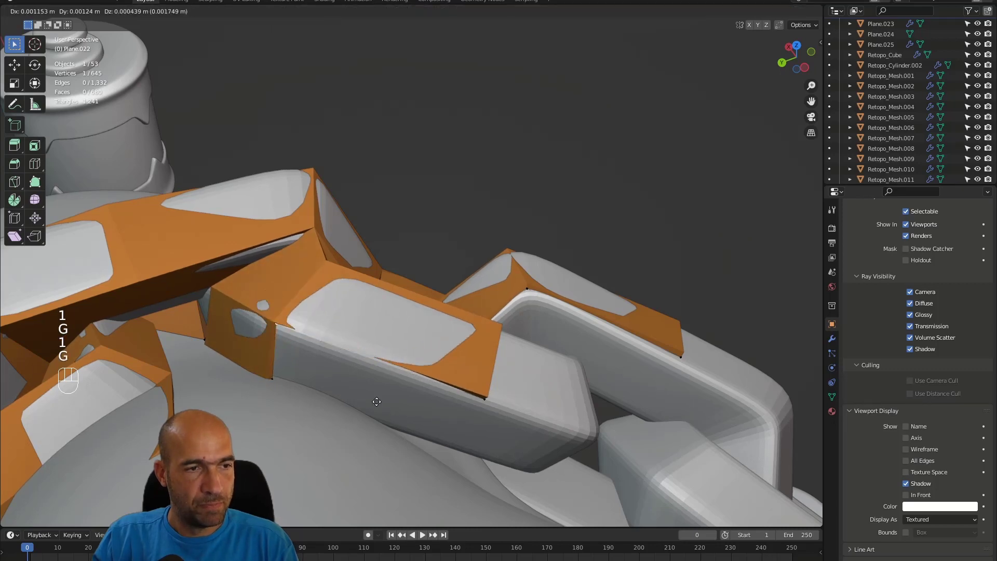
{"action": "left_click", "coordinate": [375, 399]}
{"action": "key", "text": "f"}
{"action": "left_click", "coordinate": [368, 397]}
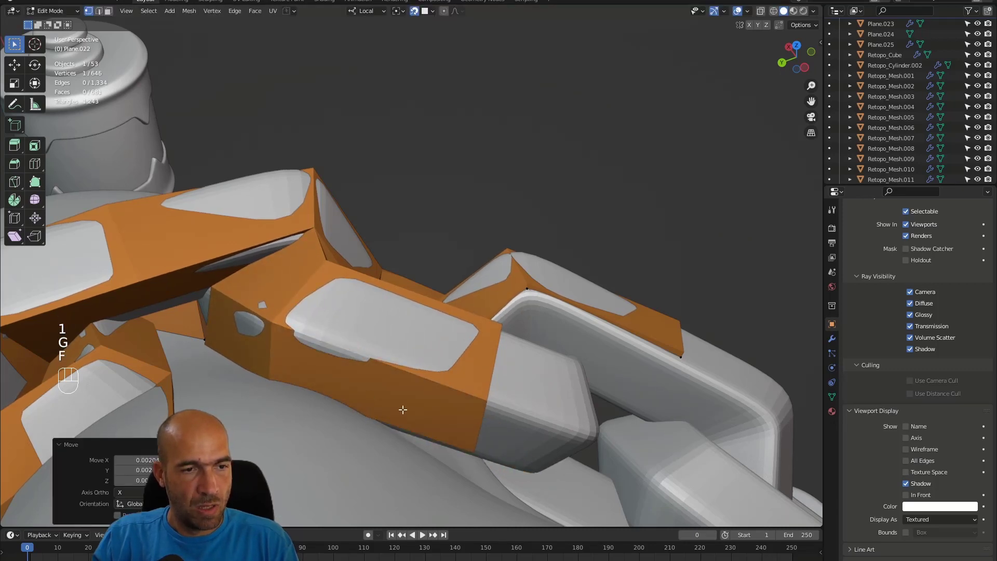
Fill two faces in the gap between the two link ends beneath the crossing link.
{"action": "middle_click_drag", "start_coordinate": [403, 410], "coordinate": [509, 292], "text": "alt"}
{"action": "key", "text": "2"}
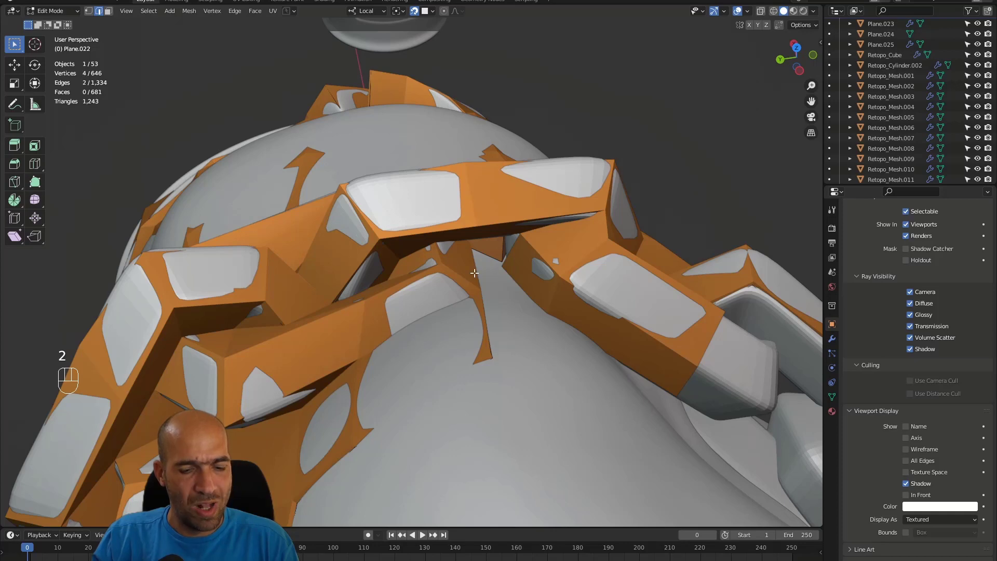
{"action": "key", "text": "f"}
{"action": "middle_click_drag", "start_coordinate": [474, 272], "coordinate": [499, 254], "text": "alt"}
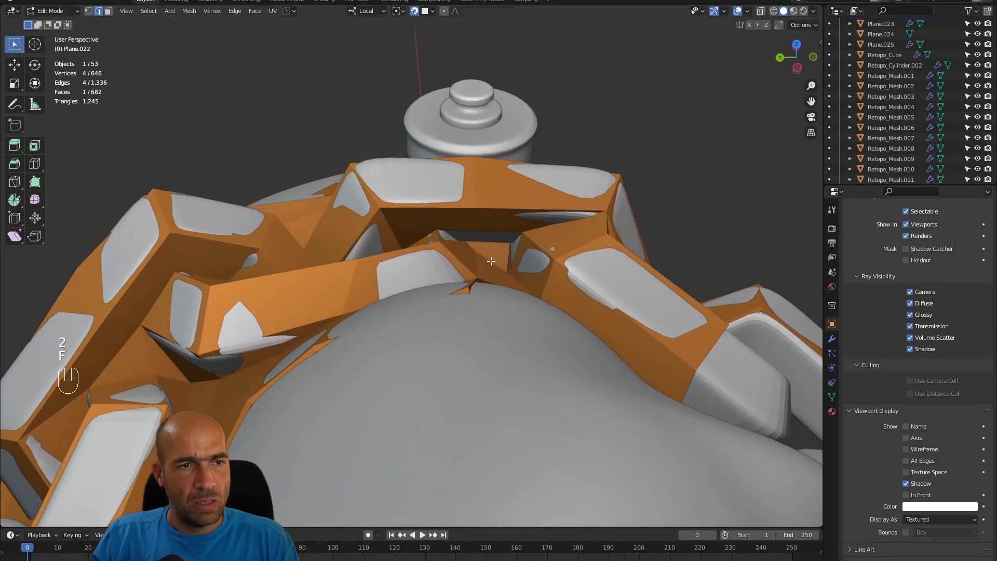
{"action": "key", "text": "f"}
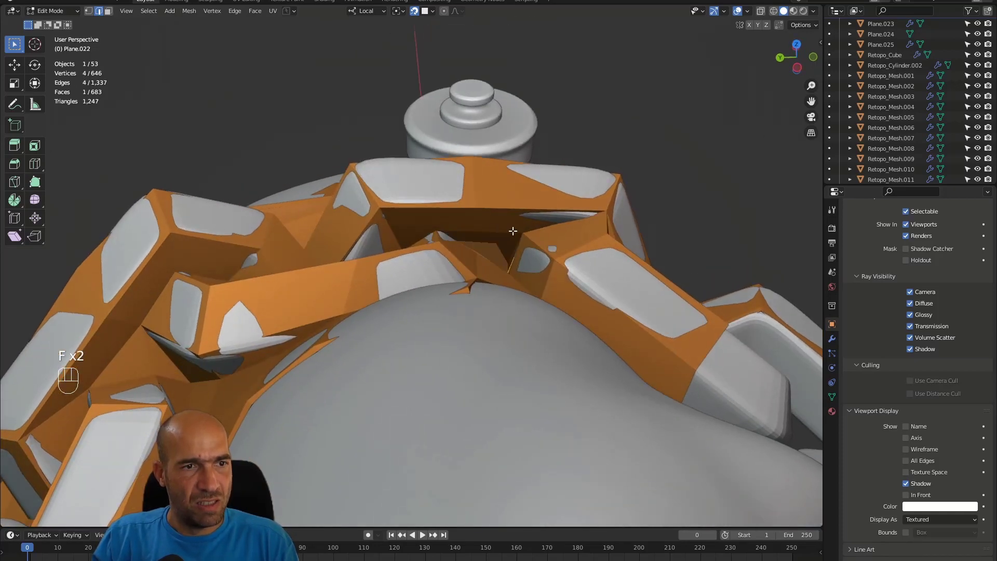
Undo the last change, then fill faces from the link's lower side edge out across the shoulder and place their outer vertices.
{"action": "middle_click_drag", "start_coordinate": [509, 229], "coordinate": [397, 295], "text": "alt"}
{"action": "key", "text": "ctrl+z"}
{"action": "key", "text": "f"}
{"action": "key", "text": "f"}
{"action": "left_click", "coordinate": [423, 311]}
{"action": "key", "text": "f"}
{"action": "left_click", "coordinate": [344, 237]}
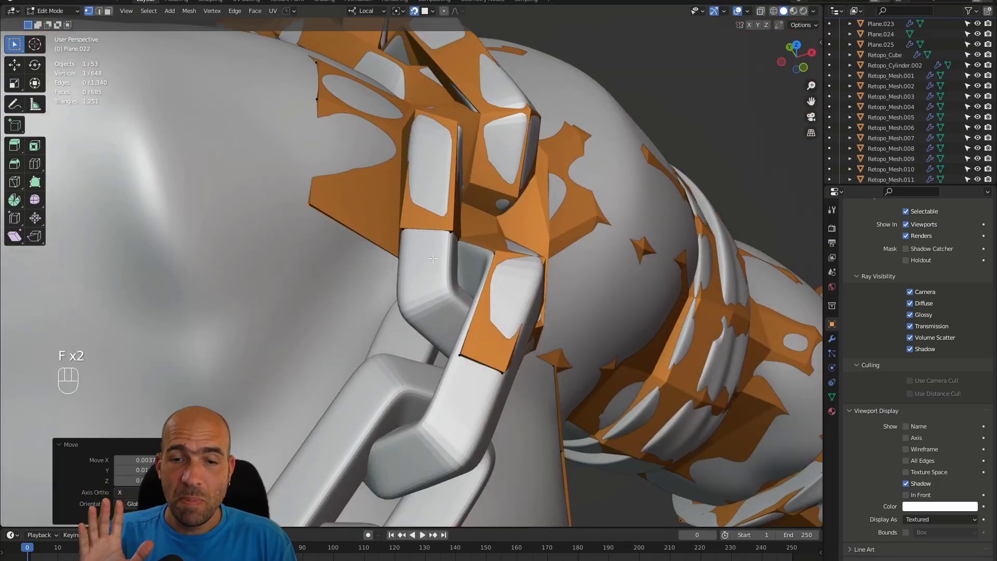
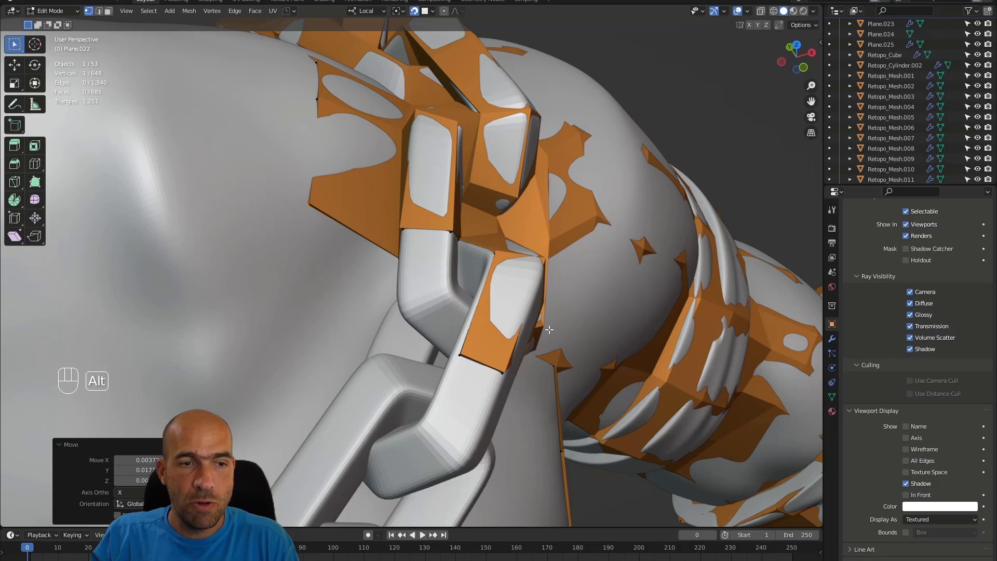
Move the stray vertex on the front link's inside edge next to its top strip corner and merge both at center.
{"action": "middle_click_drag", "start_coordinate": [549, 330], "coordinate": [433, 202], "text": "ctrl+alt"}
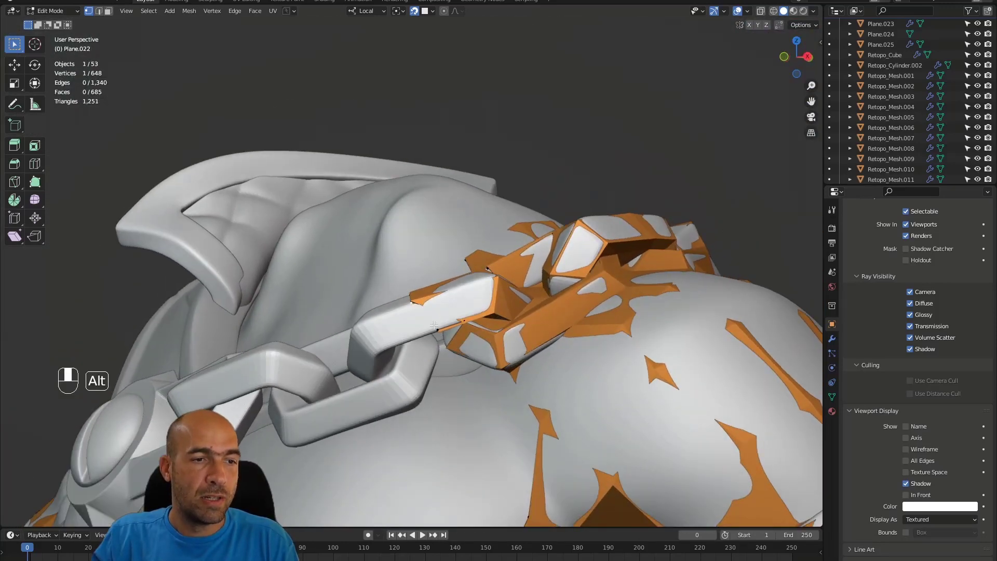
{"action": "middle_click_drag", "start_coordinate": [414, 303], "coordinate": [469, 260], "text": "ctrl+alt"}
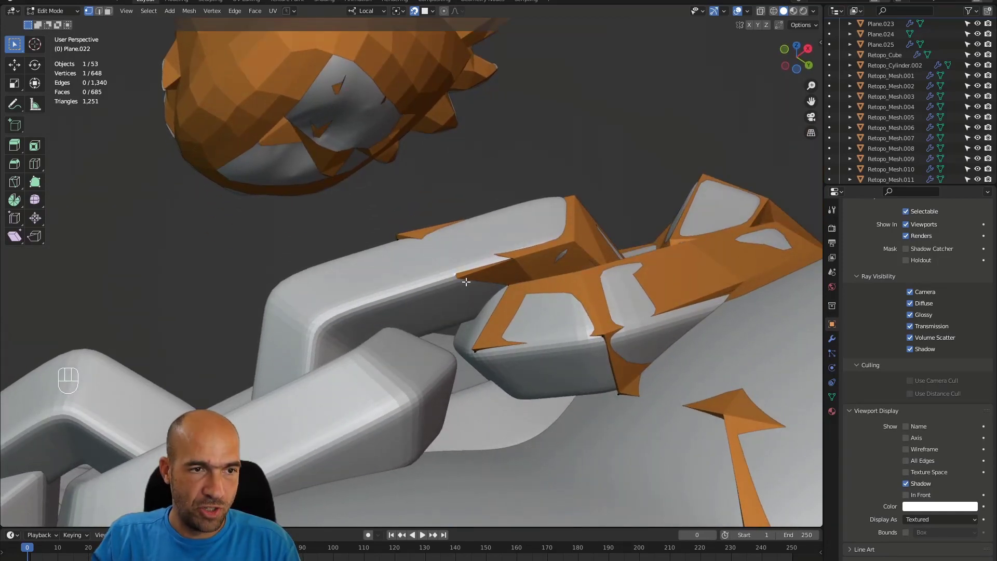
{"action": "key", "text": "g"}
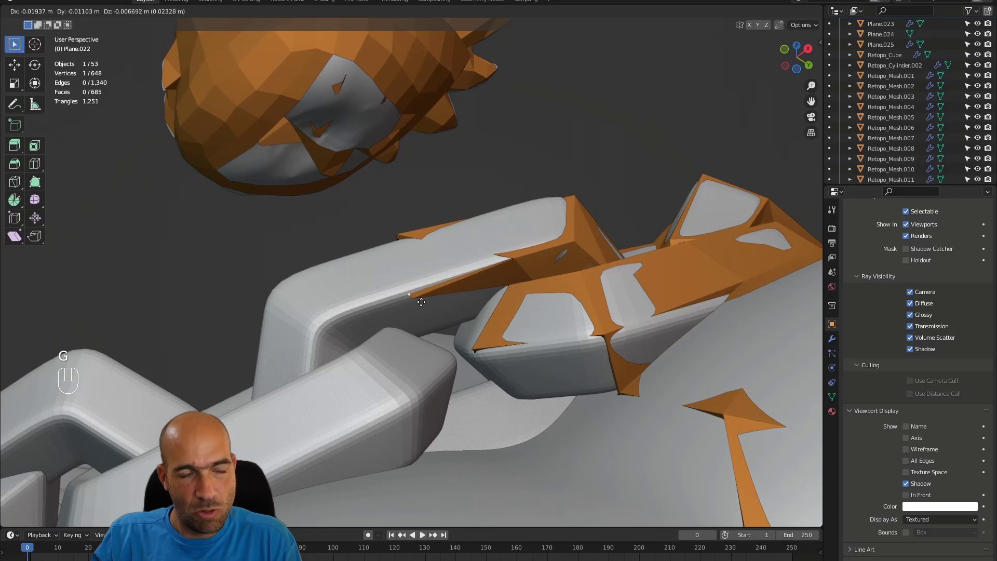
{"action": "left_click", "coordinate": [495, 278]}
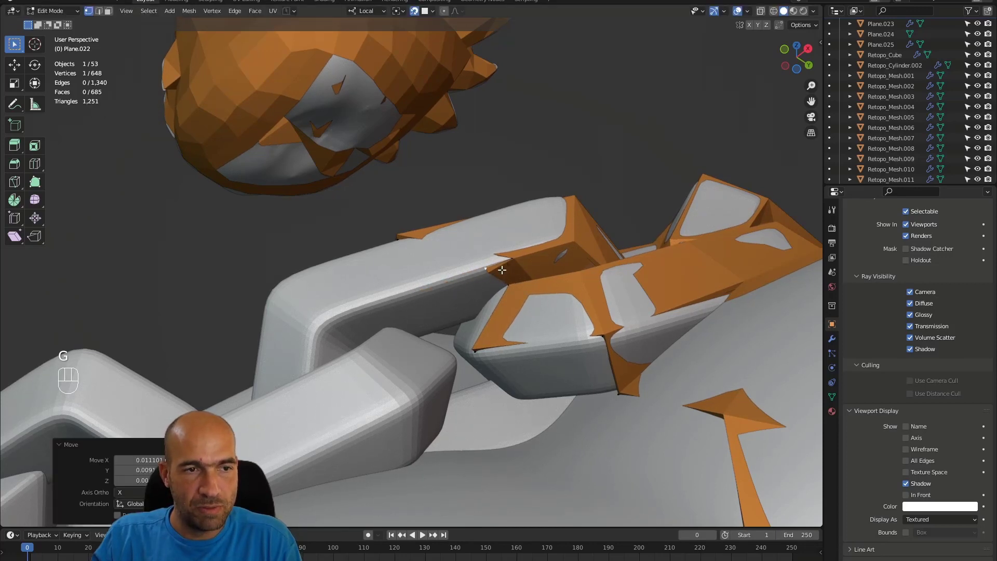
{"action": "left_click", "coordinate": [511, 259], "text": "shift"}
{"action": "key", "text": "m"}
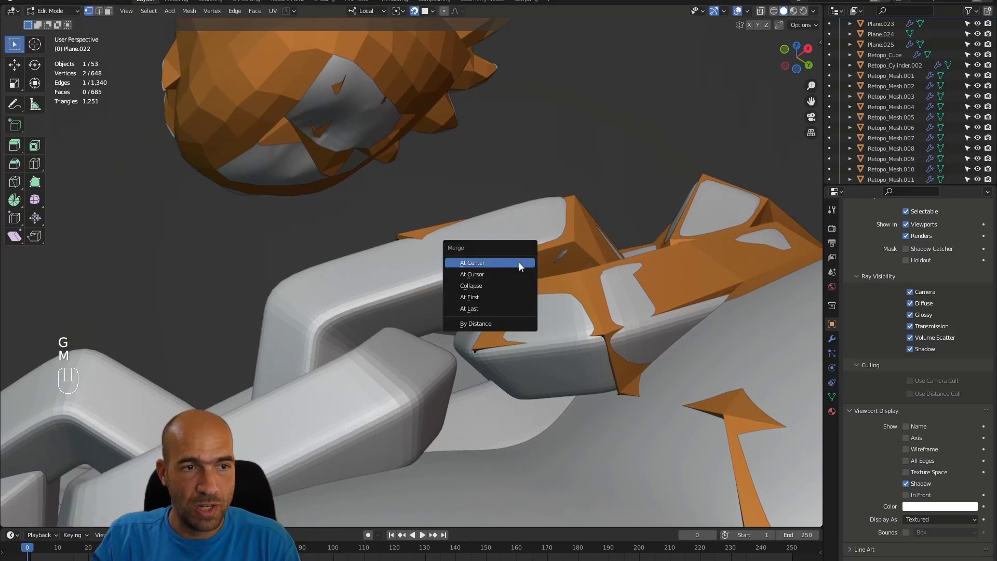
{"action": "left_click", "coordinate": [518, 262]}
Extrude the end edge of the front link's top strip along the link to its bend.
{"action": "left_click_drag", "start_coordinate": [519, 263], "coordinate": [503, 288], "text": "alt"}
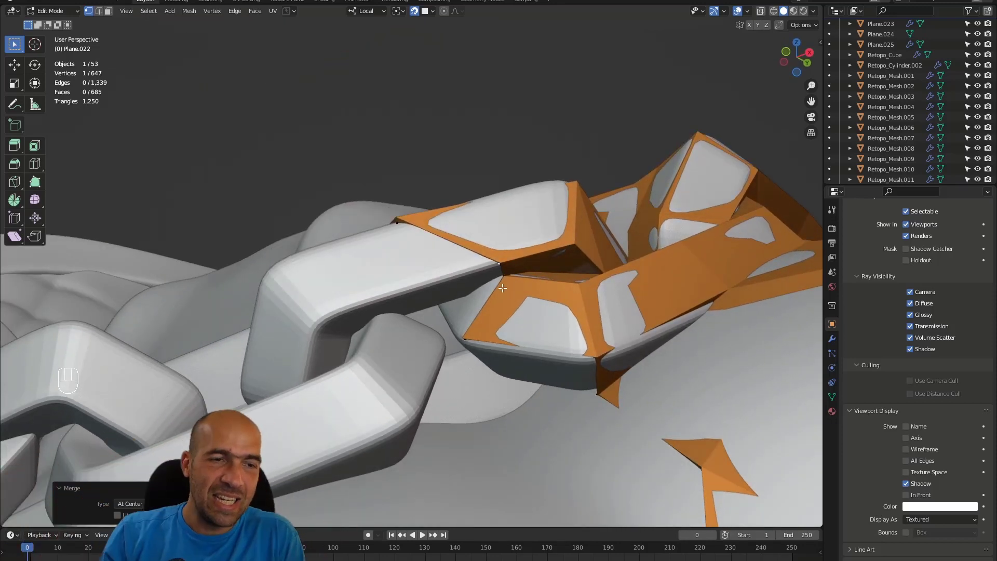
{"action": "left_click_drag", "start_coordinate": [360, 178], "coordinate": [433, 233], "text": "alt"}
{"action": "key", "text": "2"}
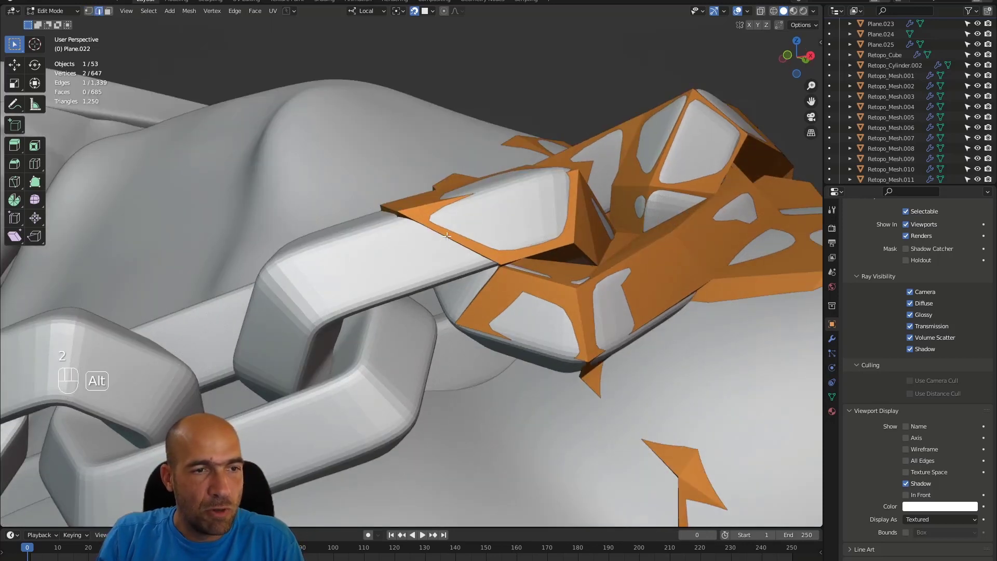
{"action": "middle_click_drag", "start_coordinate": [447, 235], "coordinate": [445, 235]}
{"action": "key", "text": "e"}
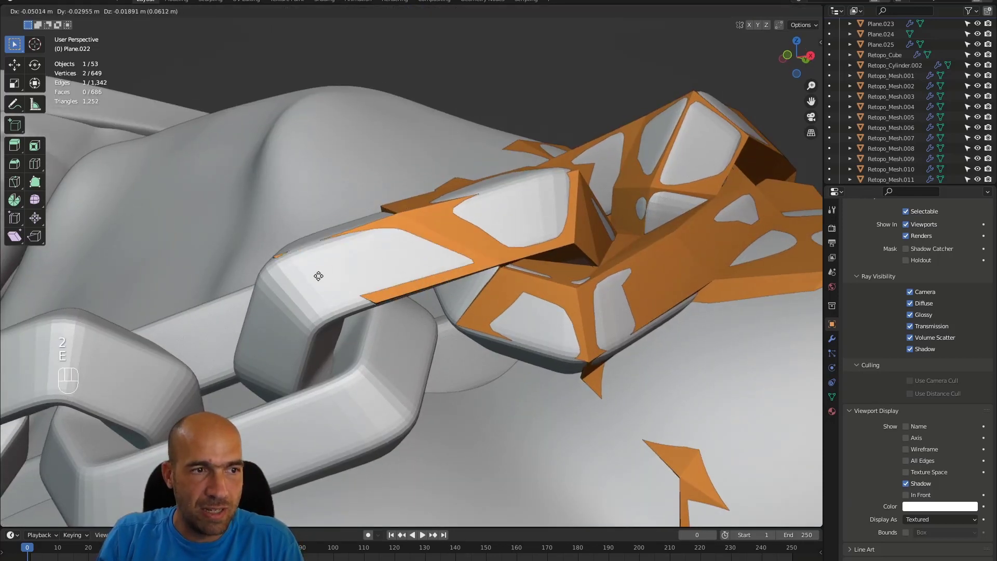
{"action": "left_click", "coordinate": [338, 294]}
Move the extruded strip's inner vertex onto the inside corner of the link's bend, then subdivide an edge with one cut.
{"action": "key", "text": "1"}
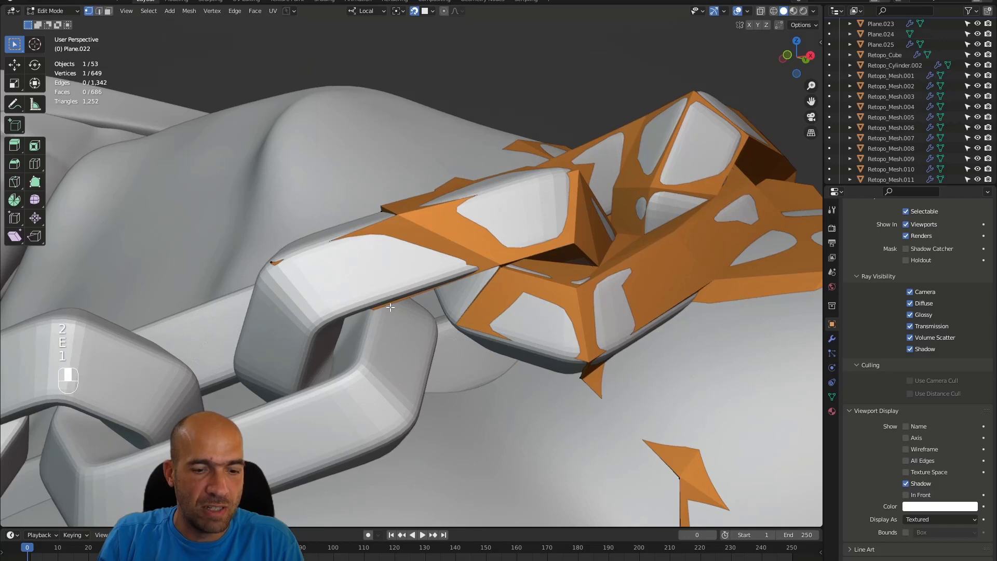
{"action": "key", "text": "g"}
{"action": "left_click", "coordinate": [381, 319]}
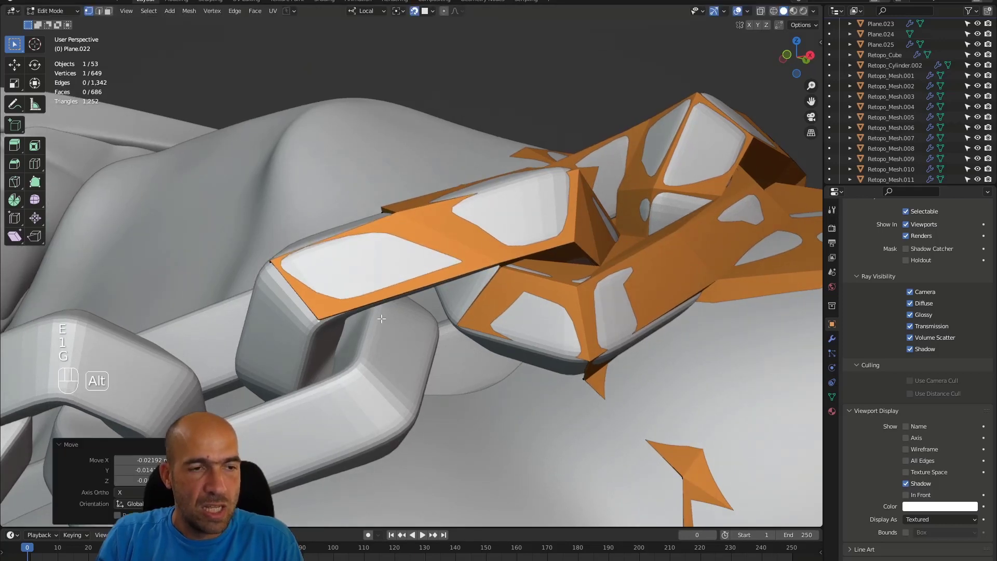
{"action": "middle_click_drag", "start_coordinate": [381, 319], "coordinate": [494, 252]}
{"action": "key", "text": "1"}
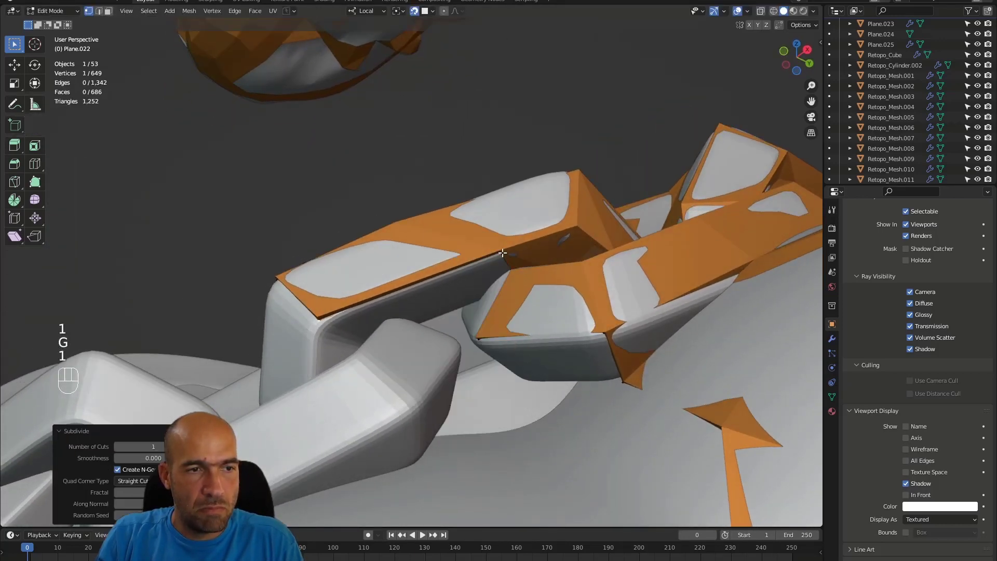
Fill a face along the front link's underside from its inner corner and fit the vertices to the link's edge.
{"action": "left_click", "coordinate": [498, 255]}
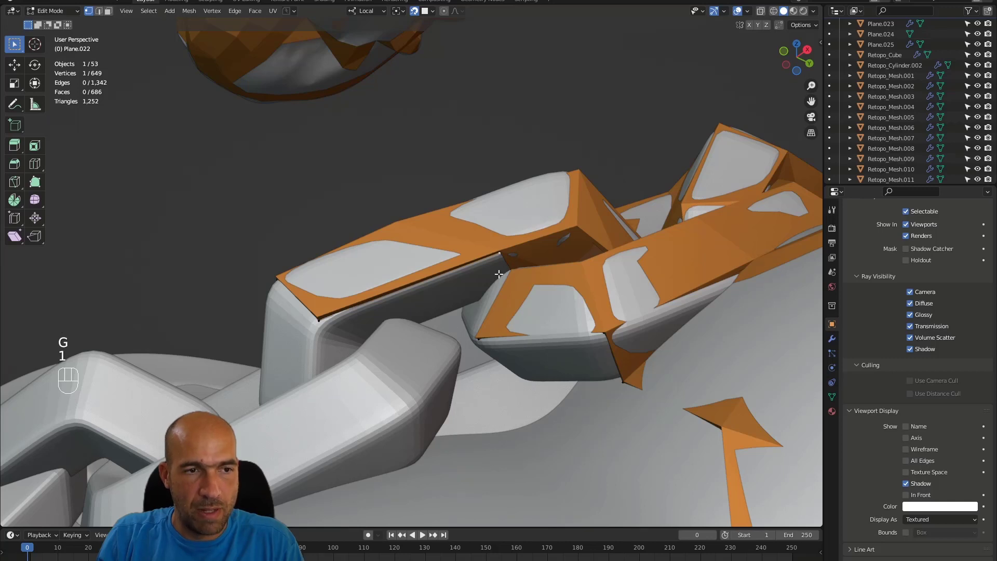
{"action": "key", "text": "f"}
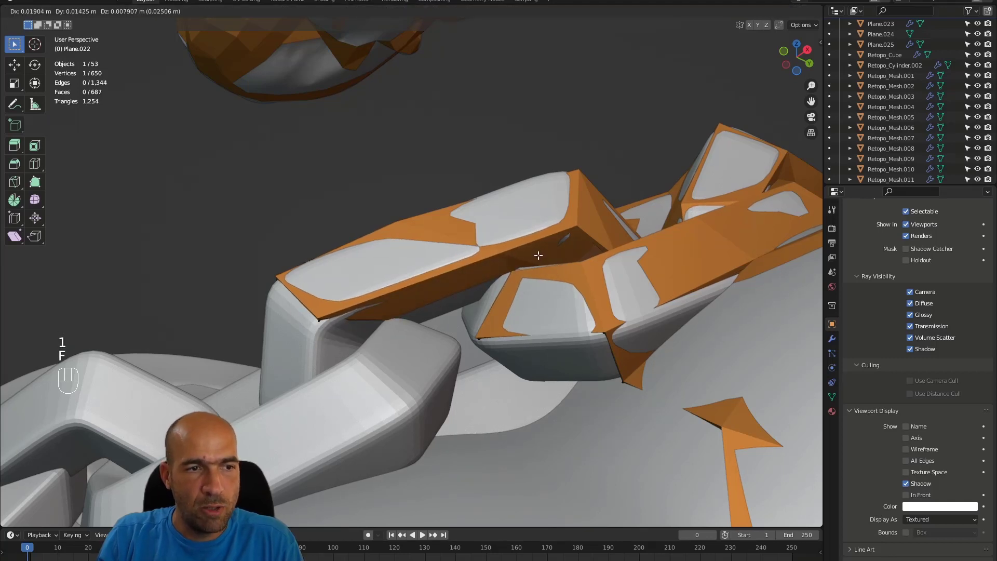
{"action": "left_click", "coordinate": [538, 255]}
{"action": "middle_click_drag", "start_coordinate": [407, 310], "coordinate": [365, 332], "text": "alt"}
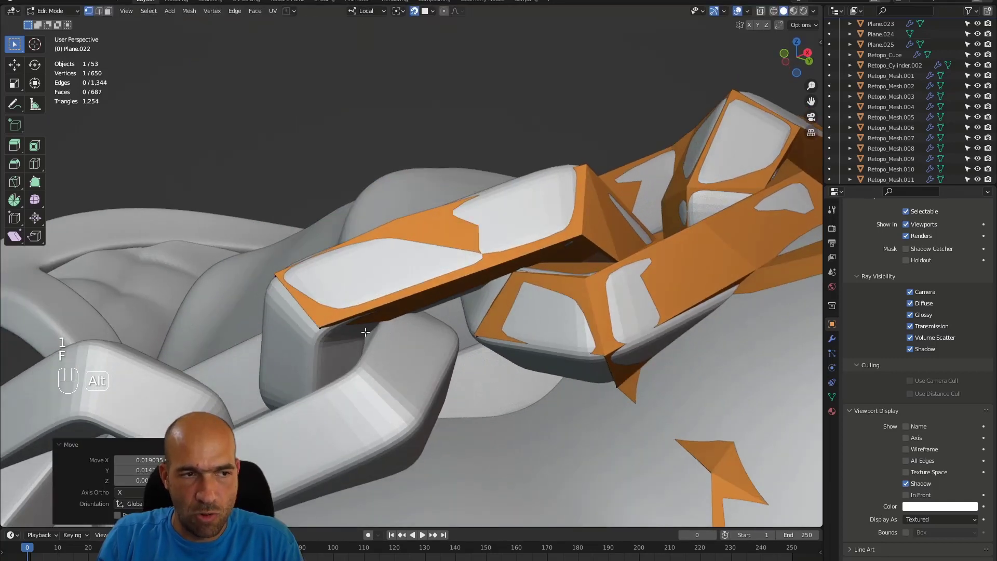
{"action": "key", "text": "g"}
{"action": "left_click", "coordinate": [327, 334]}
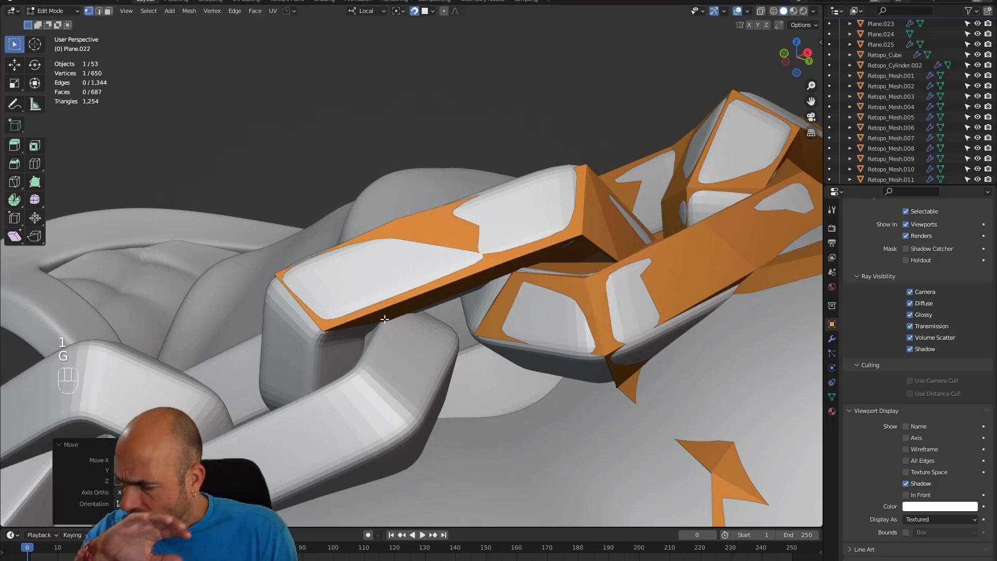
Adjust the vertex on the upper inner corner of the link lying beside the front link.
{"action": "middle_click_drag", "start_coordinate": [384, 319], "coordinate": [423, 307], "text": "alt"}
{"action": "key", "text": "1"}
{"action": "left_click", "coordinate": [520, 277]}
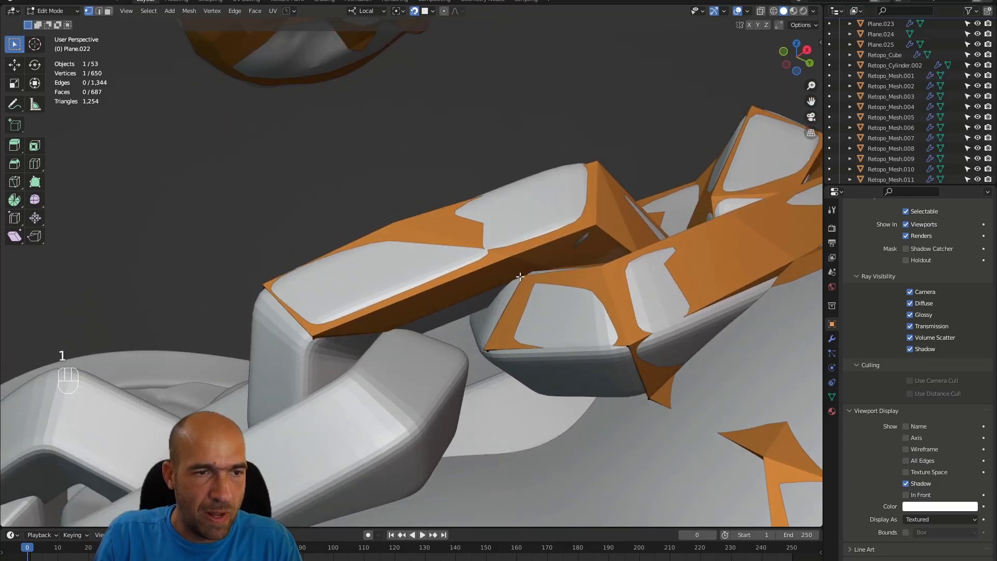
{"action": "key", "text": "g"}
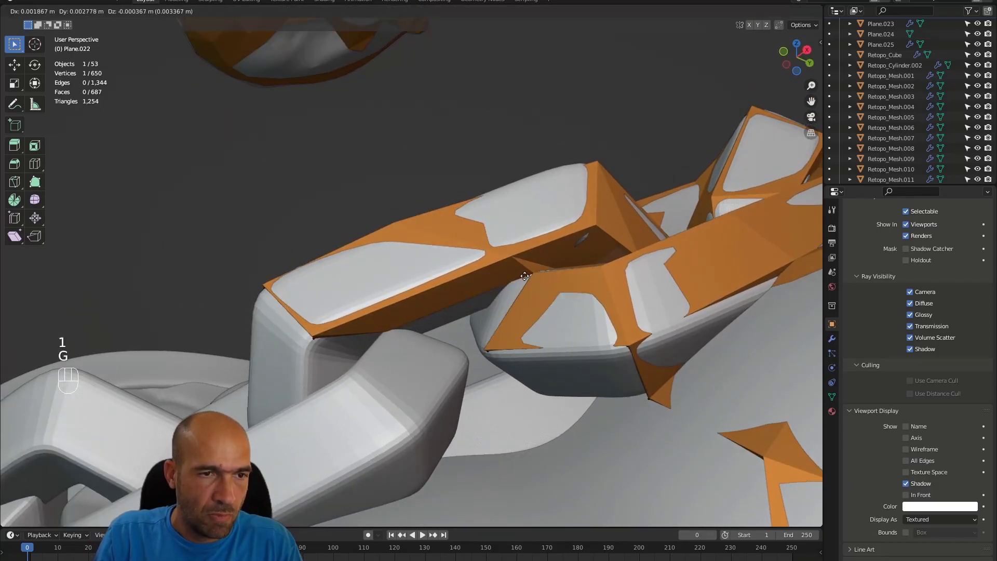
{"action": "left_click", "coordinate": [518, 274]}
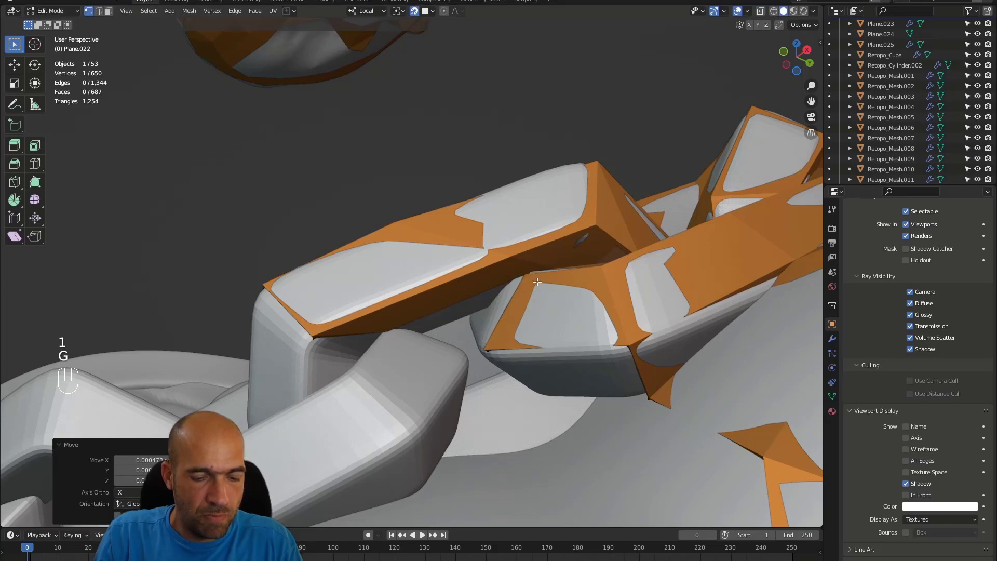
Fill a face over the lower side of that neighbouring link's end and place its new vertex.
{"action": "mouse_move", "coordinate": [537, 282]}
{"action": "left_mouse_down", "text": "alt"}
{"action": "mouse_move", "coordinate": [540, 301]}
{"action": "mouse_move", "coordinate": [541, 284]}
{"action": "left_mouse_up", "text": "alt"}
{"action": "left_click", "coordinate": [629, 326]}
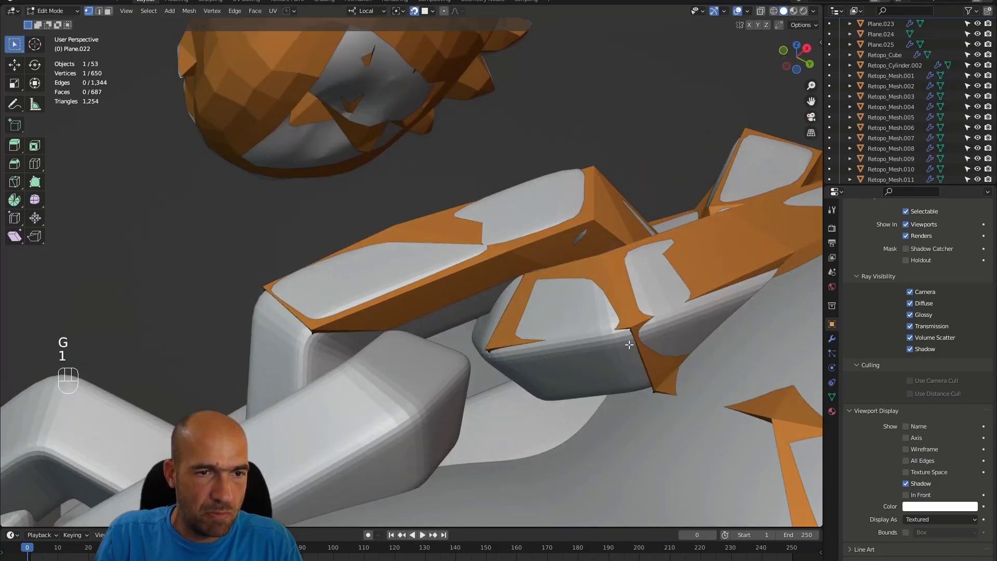
{"action": "left_click_drag", "start_coordinate": [629, 344], "coordinate": [627, 351], "text": "alt"}
{"action": "key", "text": "f"}
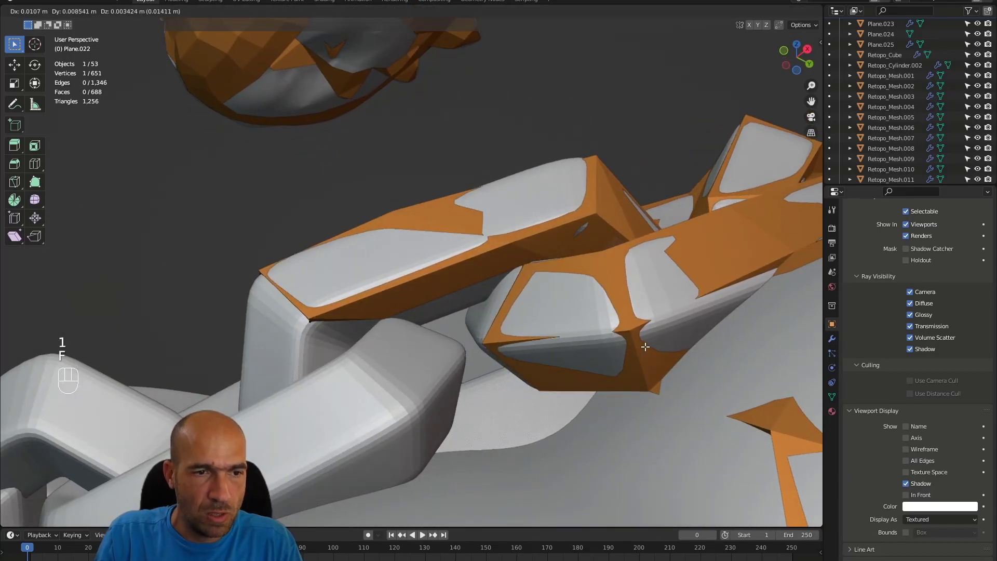
{"action": "left_click", "coordinate": [580, 387]}
Extrude the edge between the link and the shoulder patch across the shoulder, then fill the triangular gap to the strip below.
{"action": "left_click_drag", "start_coordinate": [580, 388], "coordinate": [547, 391], "text": "alt"}
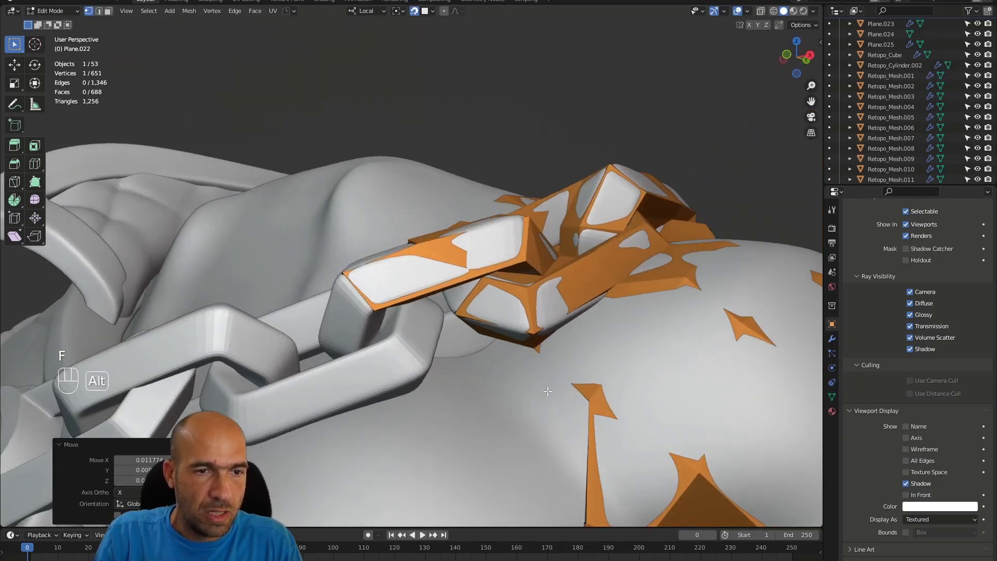
{"action": "left_click", "coordinate": [587, 403]}
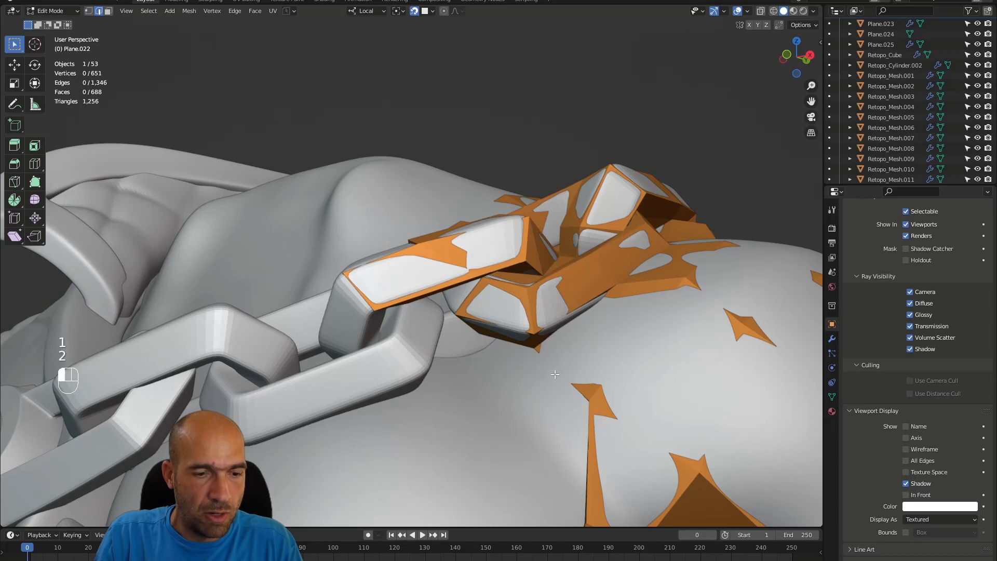
{"action": "key", "text": "e"}
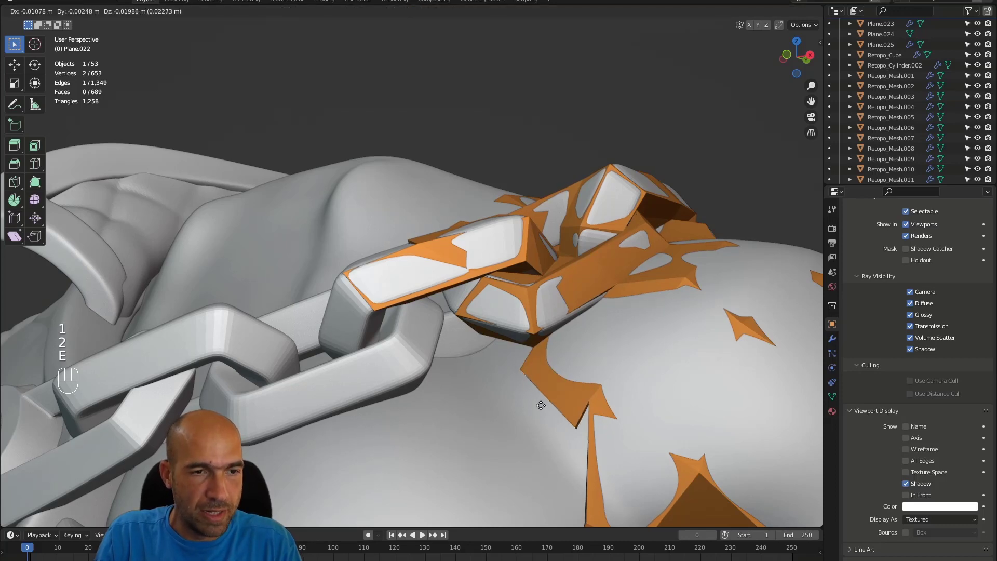
{"action": "left_click", "coordinate": [461, 409]}
{"action": "left_click_drag", "start_coordinate": [460, 410], "coordinate": [458, 442], "text": "alt"}
{"action": "left_click_drag", "start_coordinate": [458, 442], "coordinate": [491, 395], "text": "alt+shift"}
{"action": "left_click_drag", "start_coordinate": [492, 395], "coordinate": [506, 360], "text": "ctrl+alt"}
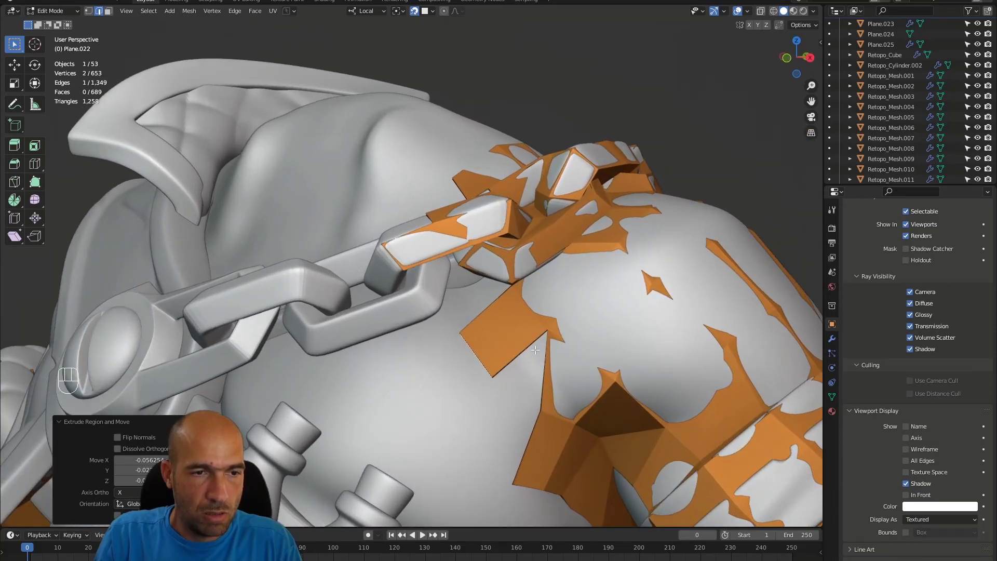
{"action": "left_click", "coordinate": [548, 364]}
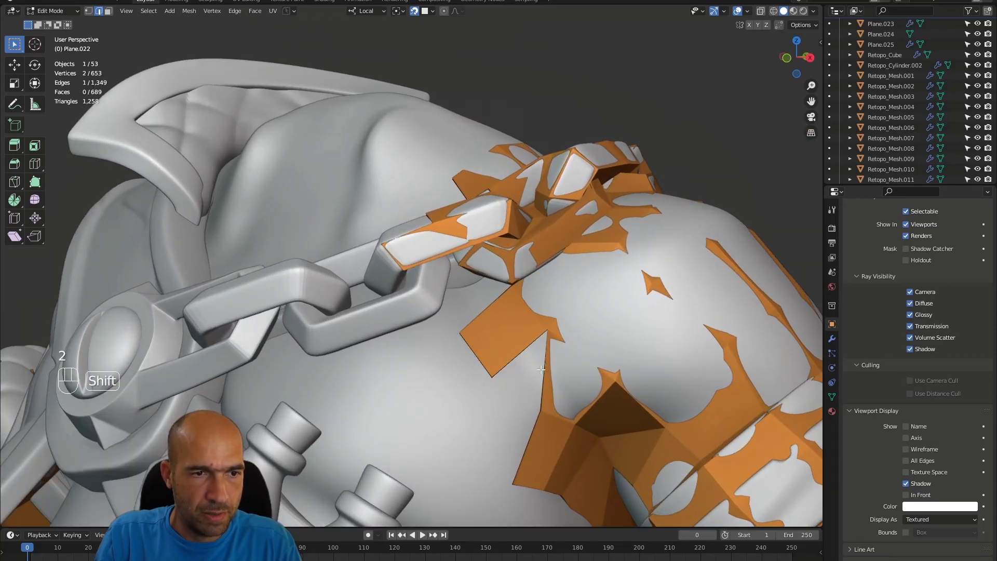
{"action": "key", "text": "f"}
Extrude the front link's end edge down over the link's end face.
{"action": "left_click_drag", "start_coordinate": [542, 367], "coordinate": [499, 270], "text": "ctrl+alt"}
{"action": "left_click_drag", "start_coordinate": [500, 270], "coordinate": [500, 296], "text": "alt"}
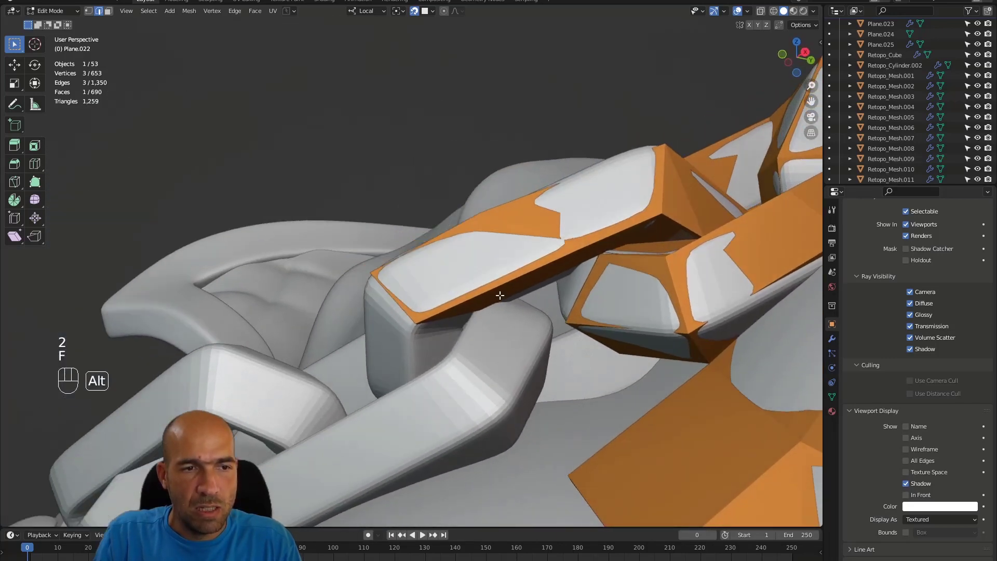
{"action": "middle_click_drag", "start_coordinate": [439, 326], "coordinate": [382, 268]}
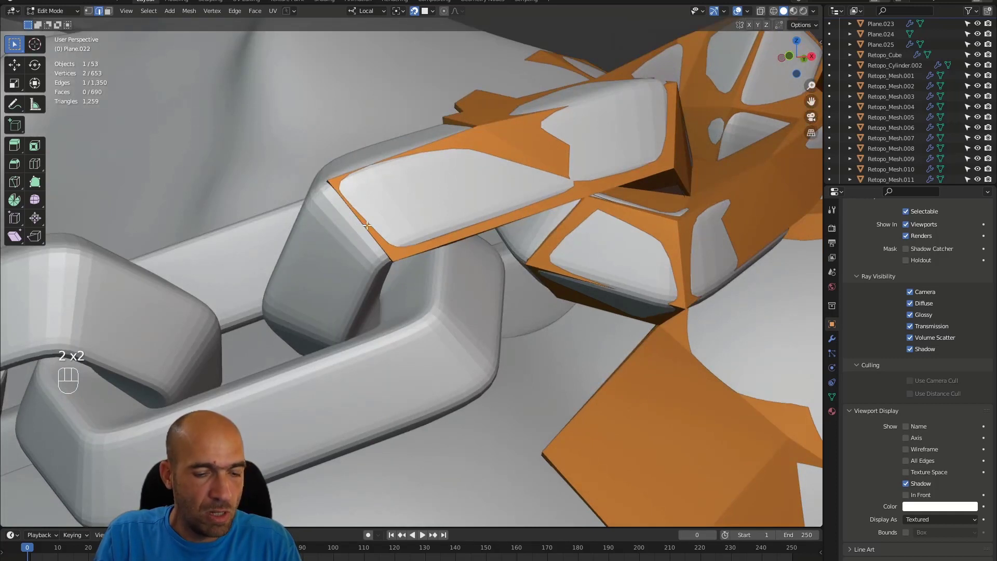
{"action": "key", "text": "e"}
{"action": "key", "text": "ctrl+z"}
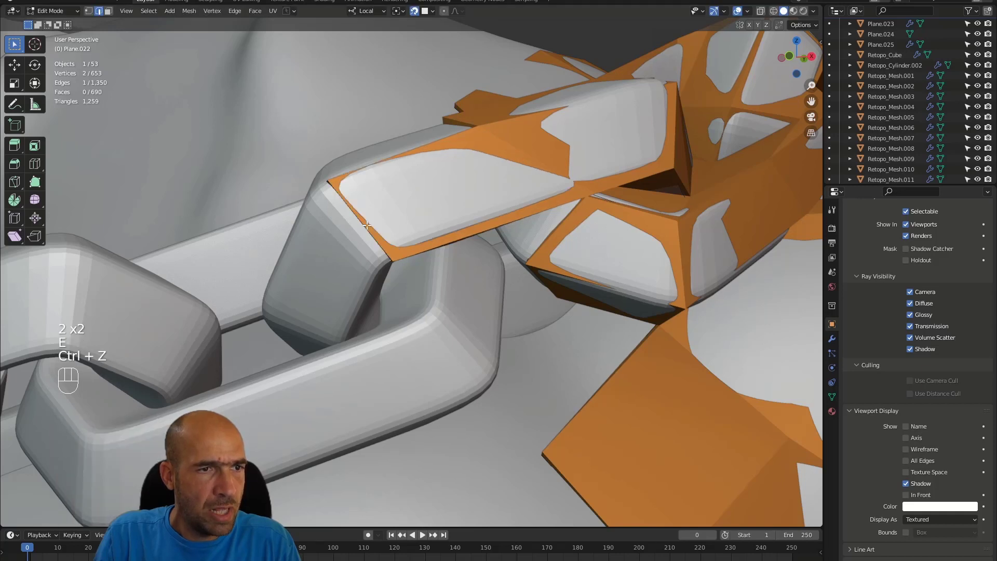
{"action": "key", "text": "e"}
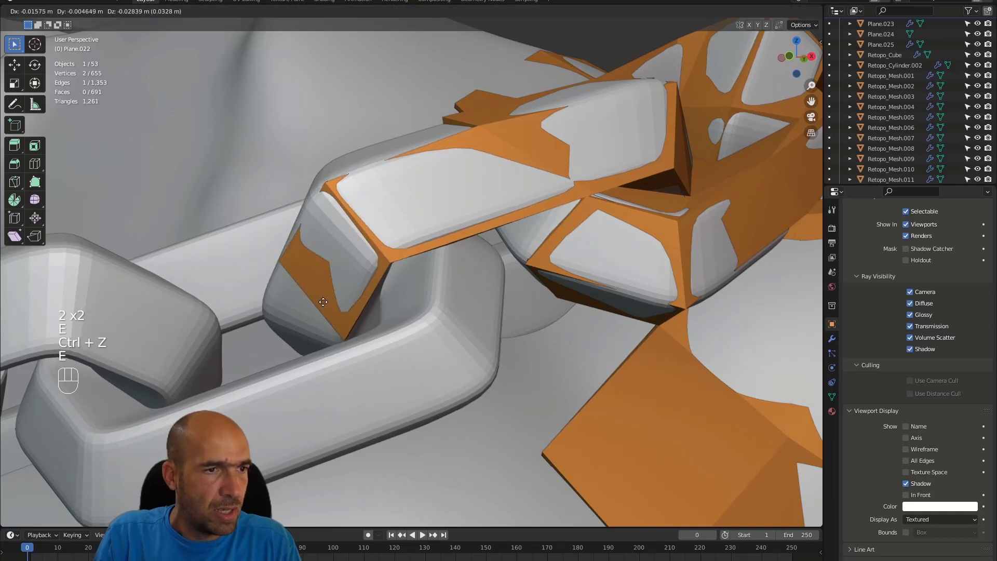
{"action": "left_click", "coordinate": [292, 264]}
{"action": "key", "text": "1"}
{"action": "middle_click_drag", "start_coordinate": [294, 266], "coordinate": [296, 296]}
{"action": "key", "text": "f"}
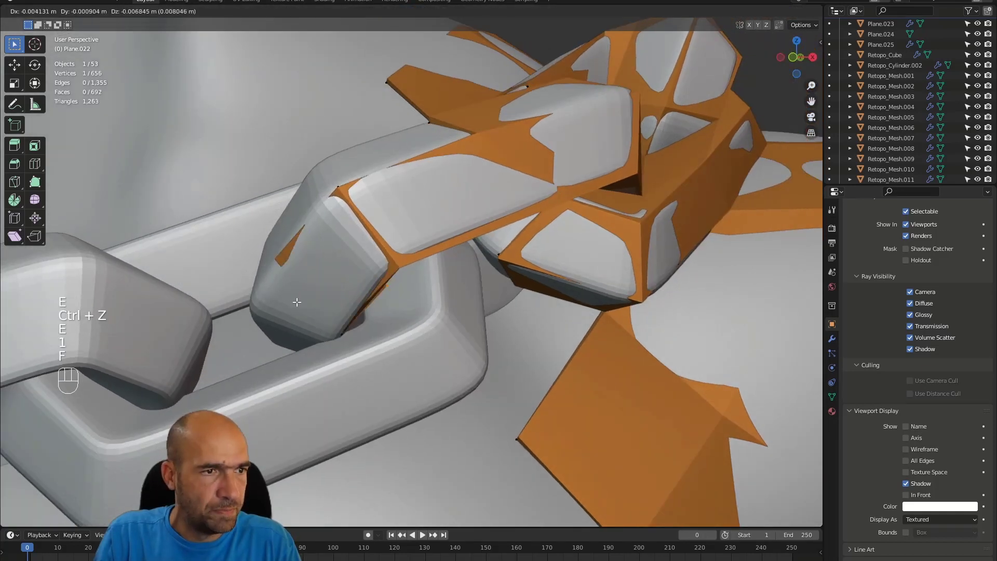
{"action": "left_click", "coordinate": [266, 285]}
{"action": "key", "text": "ctrl+z"}
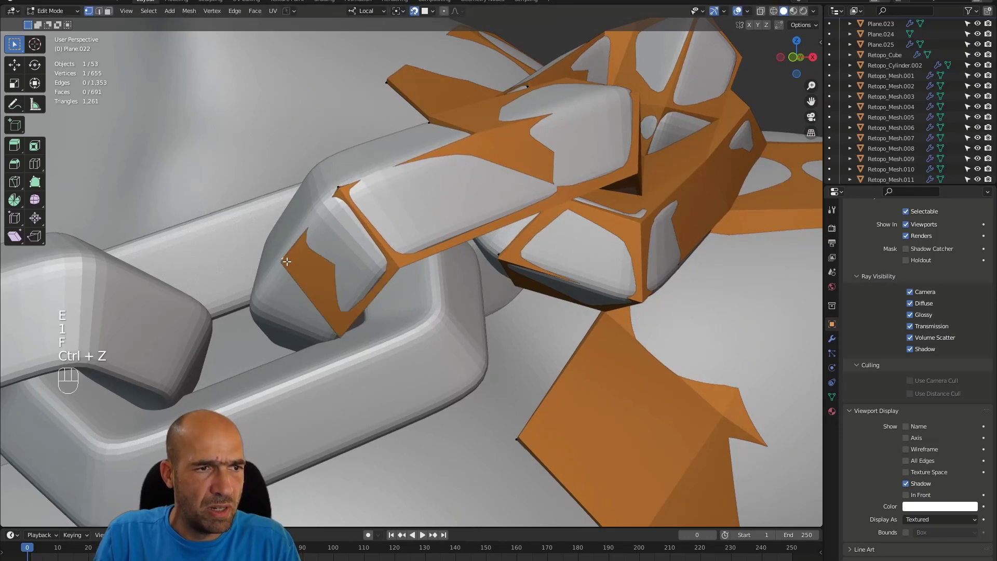
Move the extruded face's outer vertex onto the lower outer corner of the front link's end.
{"action": "key", "text": "g"}
{"action": "left_click", "coordinate": [291, 266]}
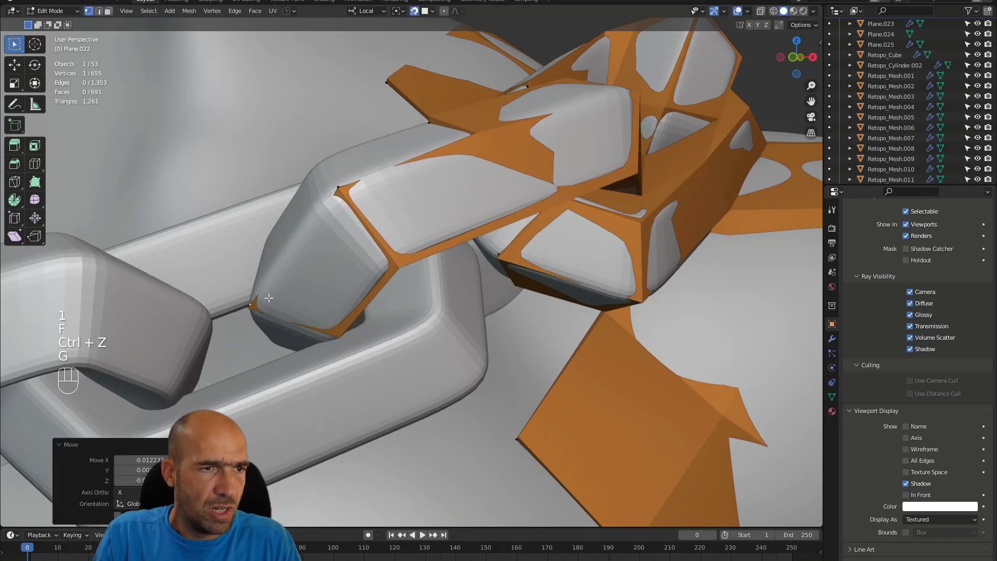
Fill two faces along the front link's outer side and around its end, placing their vertices on the link's corners.
{"action": "left_click_drag", "start_coordinate": [290, 266], "coordinate": [457, 108], "text": "alt"}
{"action": "left_click", "coordinate": [458, 119]}
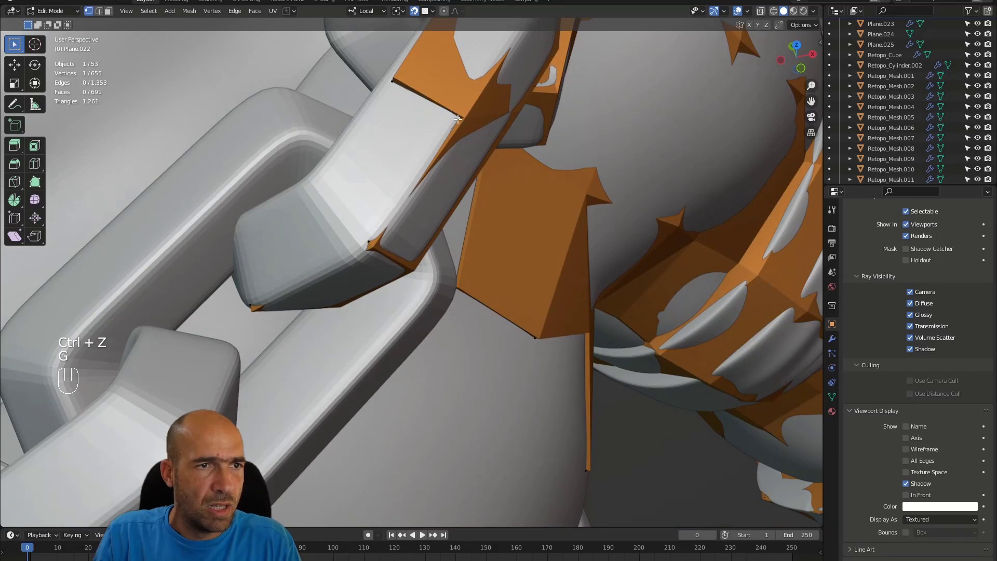
{"action": "key", "text": "f"}
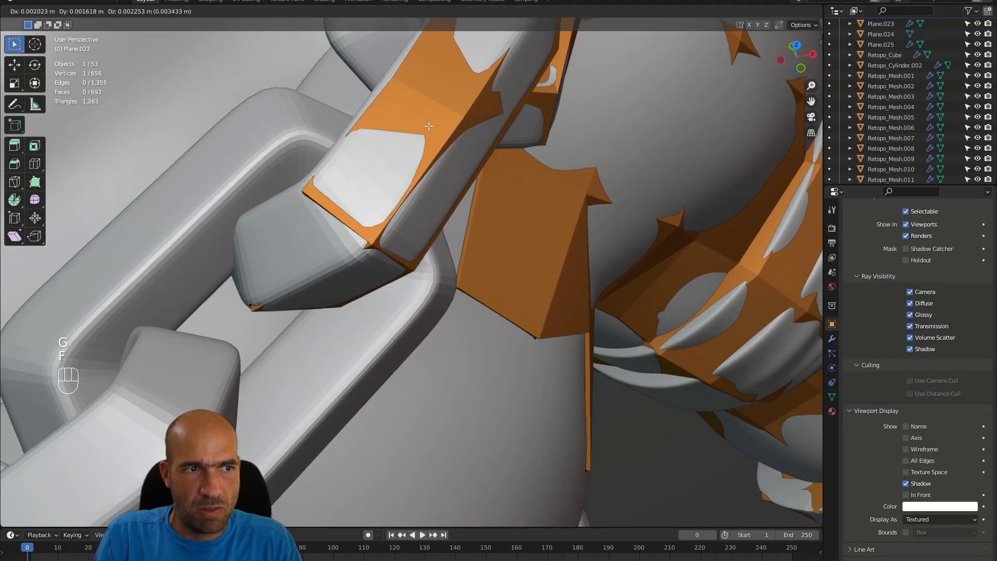
{"action": "left_click", "coordinate": [414, 192]}
{"action": "key", "text": "f"}
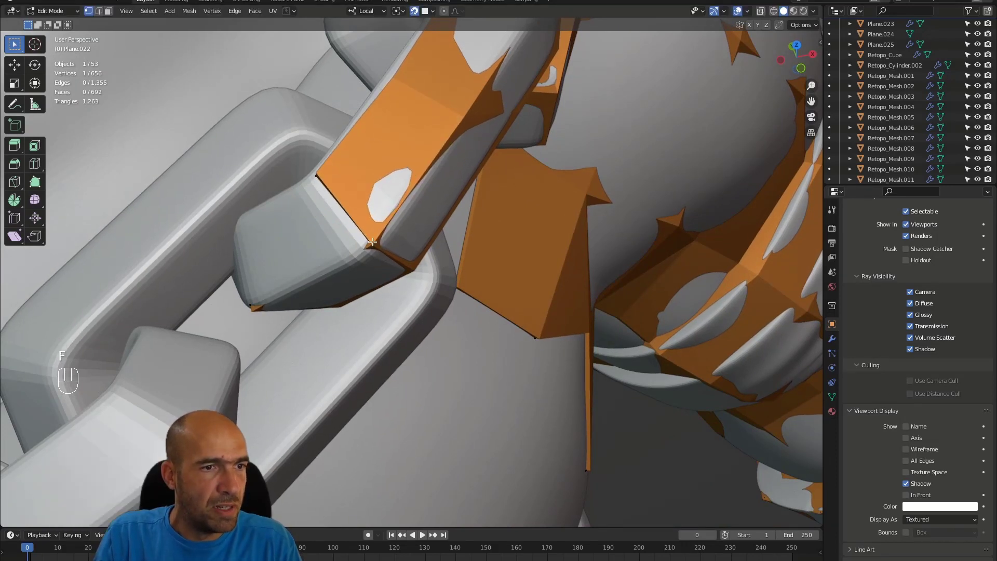
{"action": "left_click", "coordinate": [315, 182]}
Fill a face on the inner side of the front link's end and place its vertex behind the bend.
{"action": "middle_click_drag", "start_coordinate": [315, 182], "coordinate": [295, 203]}
{"action": "left_click_drag", "start_coordinate": [295, 202], "coordinate": [388, 200], "text": "alt"}
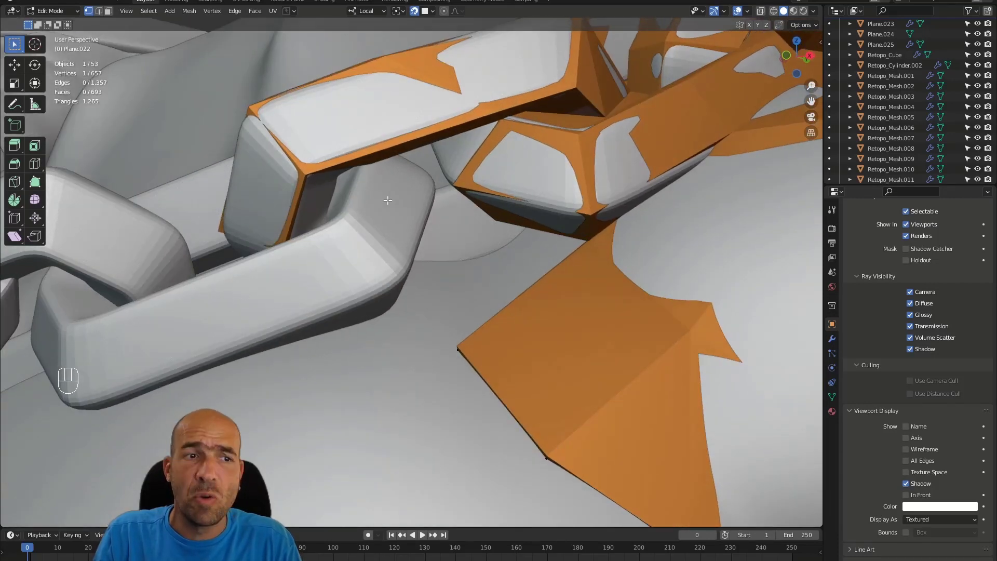
{"action": "left_click_drag", "start_coordinate": [482, 174], "coordinate": [352, 191], "text": "alt"}
{"action": "key", "text": "f"}
{"action": "left_click", "coordinate": [337, 190]}
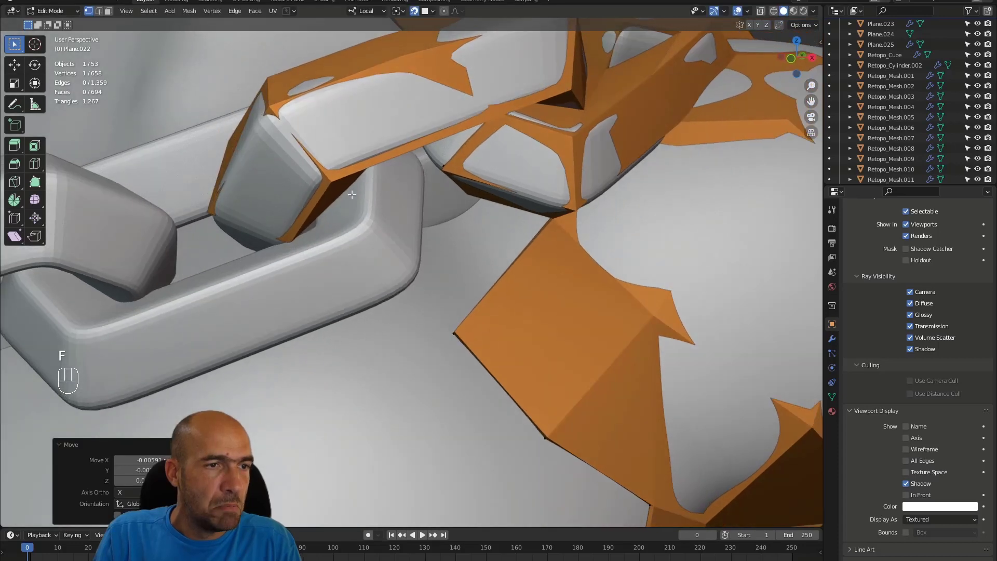
{"action": "key", "text": "2"}
{"action": "key", "text": "e"}
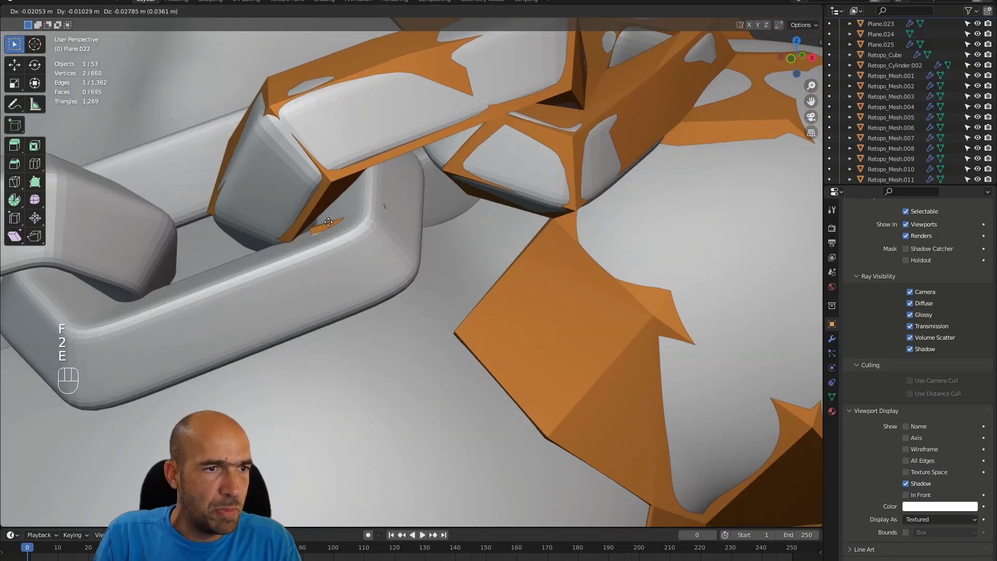
{"action": "right_click", "coordinate": [371, 202]}
{"action": "key", "text": "ctrl+z"}
Reposition the vertex of the new face on the inner side of the front link's end.
{"action": "left_click_drag", "start_coordinate": [371, 202], "coordinate": [357, 311], "text": "alt"}
{"action": "key", "text": "1"}
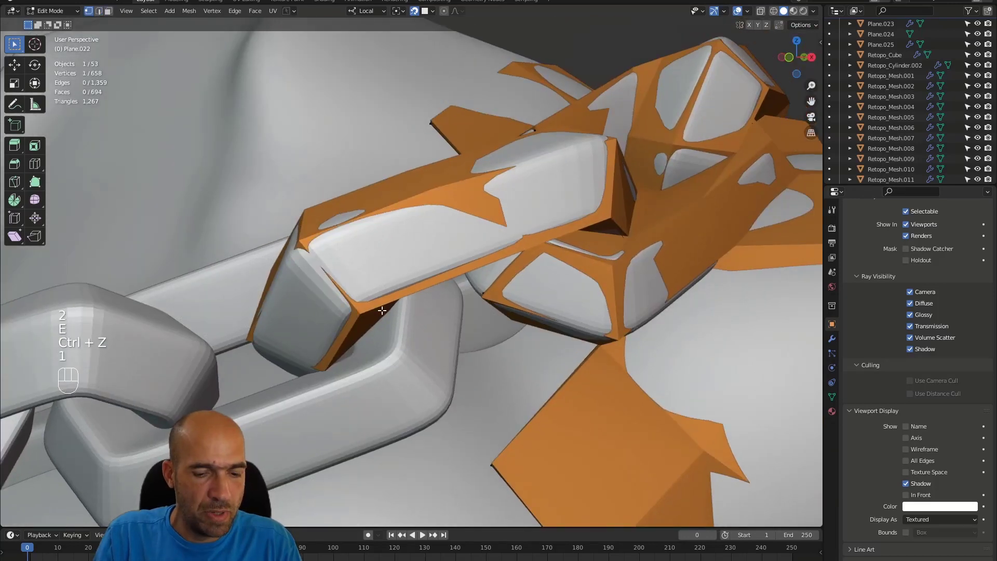
{"action": "key", "text": "g"}
{"action": "left_click", "coordinate": [373, 310]}
Fill a face bridging the gap from the neighbouring link's corner to the next link down the chain.
{"action": "left_click_drag", "start_coordinate": [373, 310], "coordinate": [466, 269], "text": "alt"}
{"action": "left_click", "coordinate": [577, 241]}
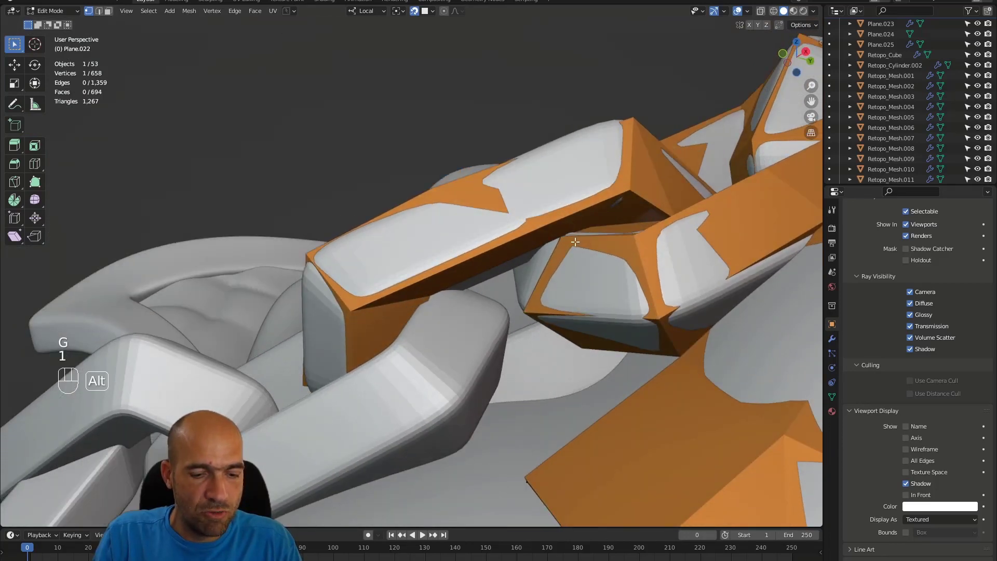
{"action": "key", "text": "f"}
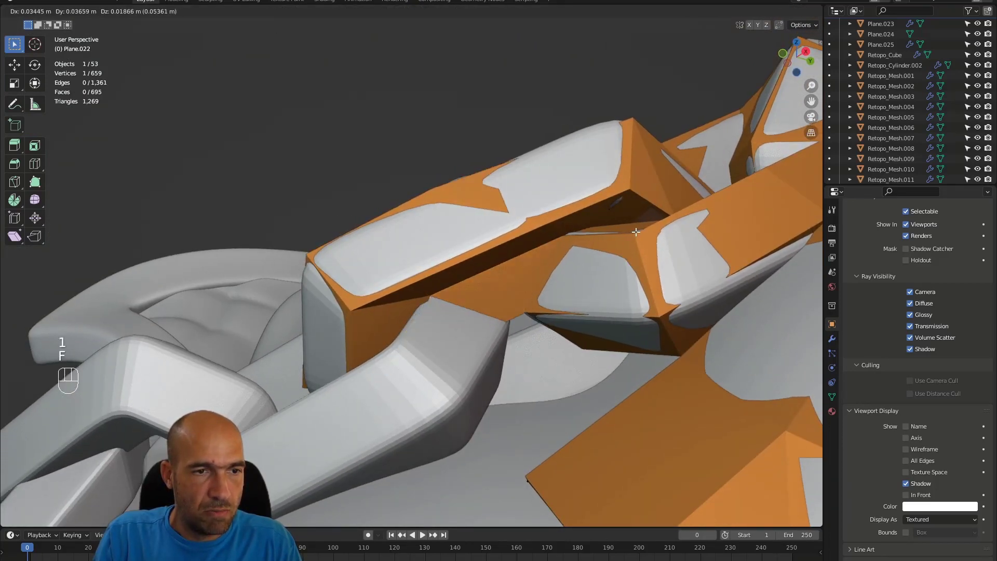
{"action": "left_click", "coordinate": [636, 232]}
Extrude the bridging face's free edge along the next link's short end to its bend.
{"action": "left_click_drag", "start_coordinate": [637, 232], "coordinate": [488, 304], "text": "alt"}
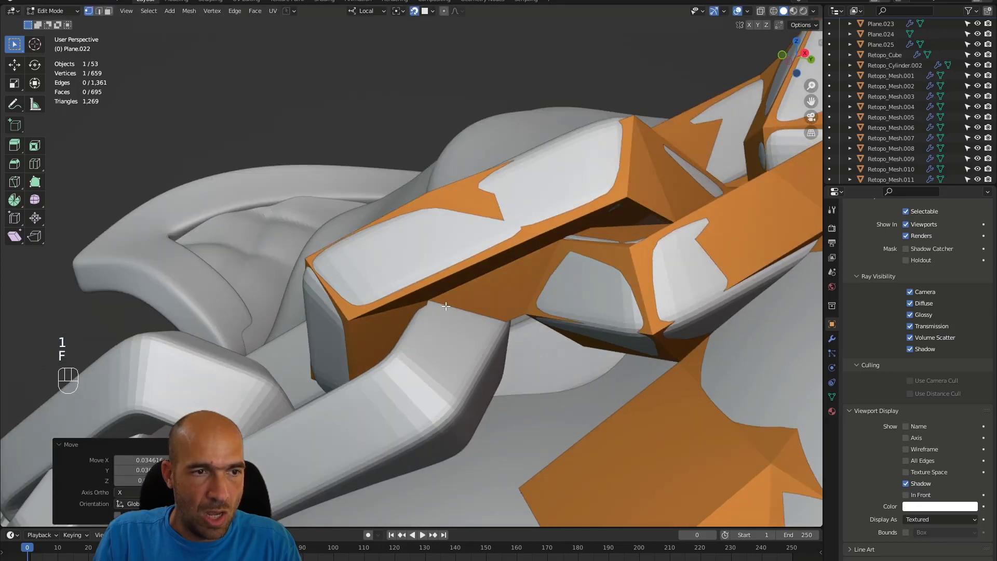
{"action": "key", "text": "2"}
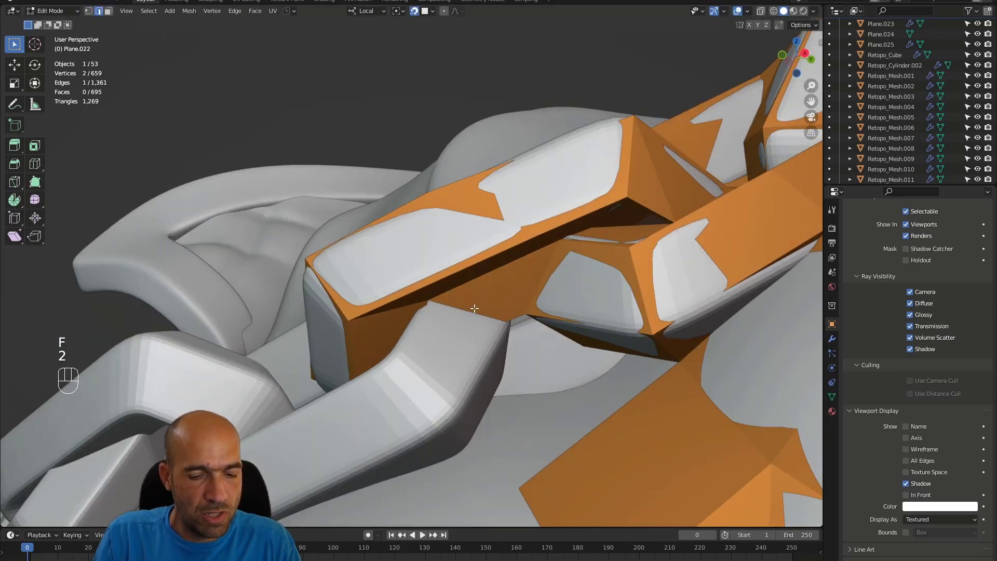
{"action": "key", "text": "e"}
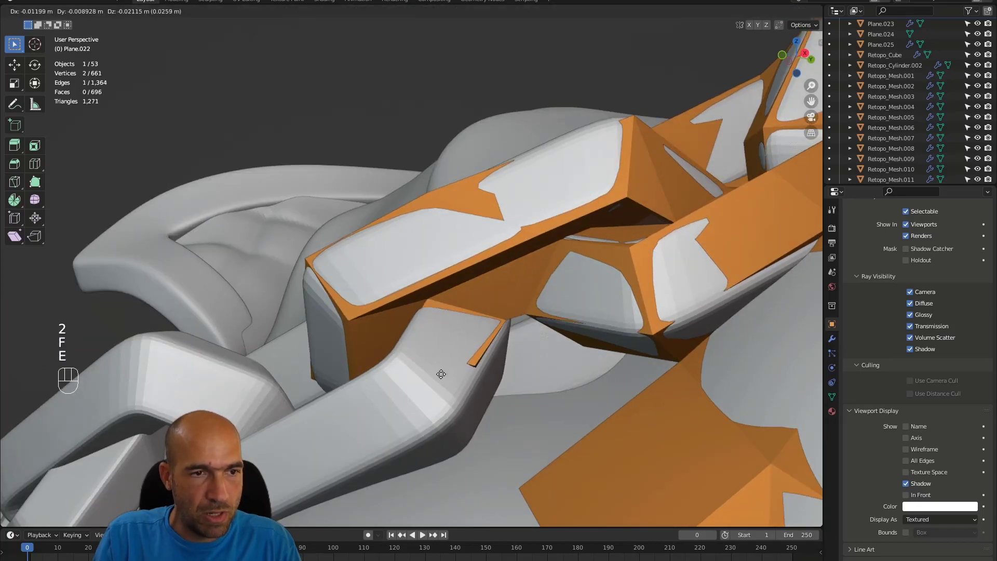
{"action": "left_click", "coordinate": [439, 387]}
Move the extruded strip's two end vertices onto the outer and inner corners of the link's bend.
{"action": "key", "text": "1"}
{"action": "left_click", "coordinate": [473, 383]}
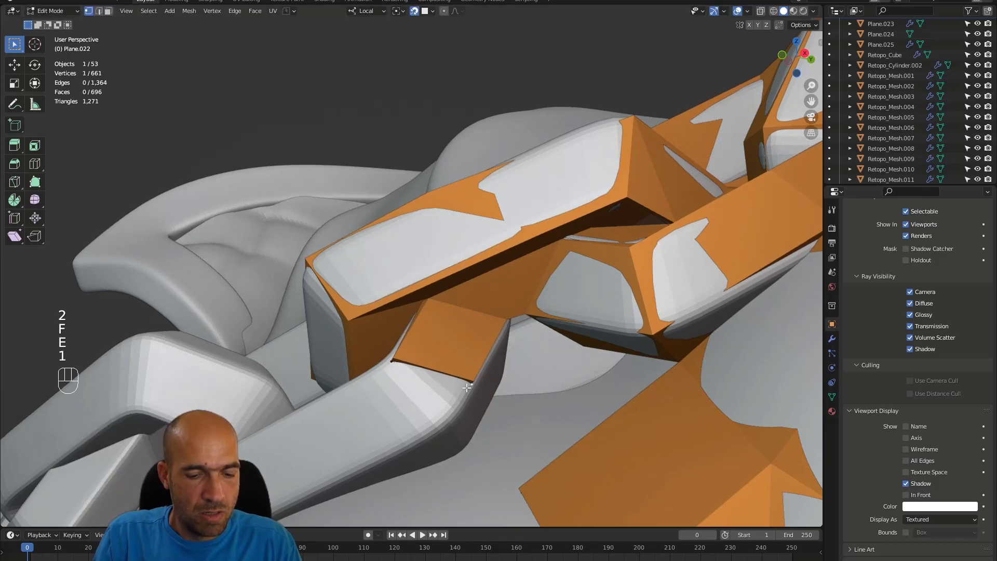
{"action": "key", "text": "g"}
{"action": "left_click", "coordinate": [431, 432]}
{"action": "middle_click_drag", "start_coordinate": [463, 403], "coordinate": [419, 372]}
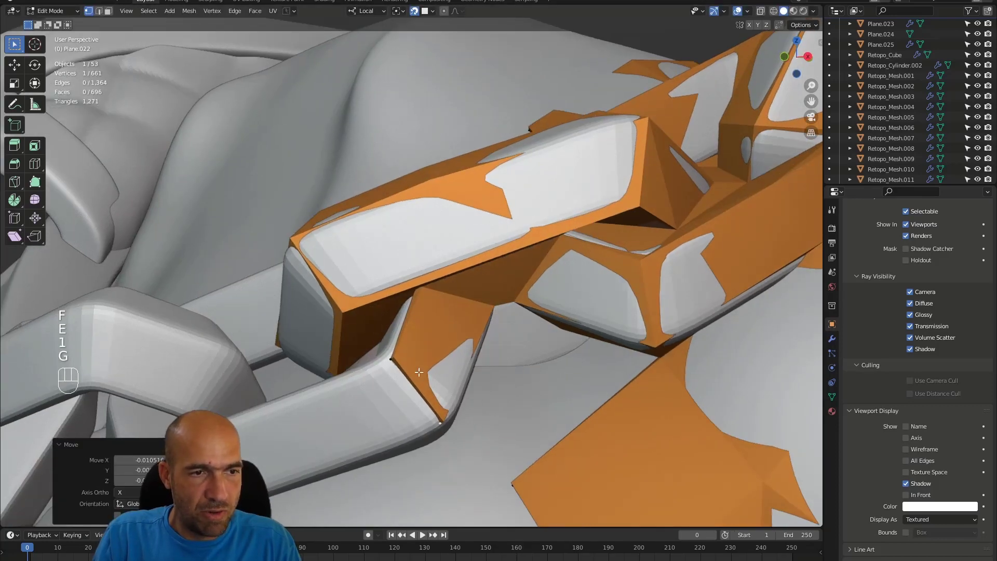
{"action": "key", "text": "g"}
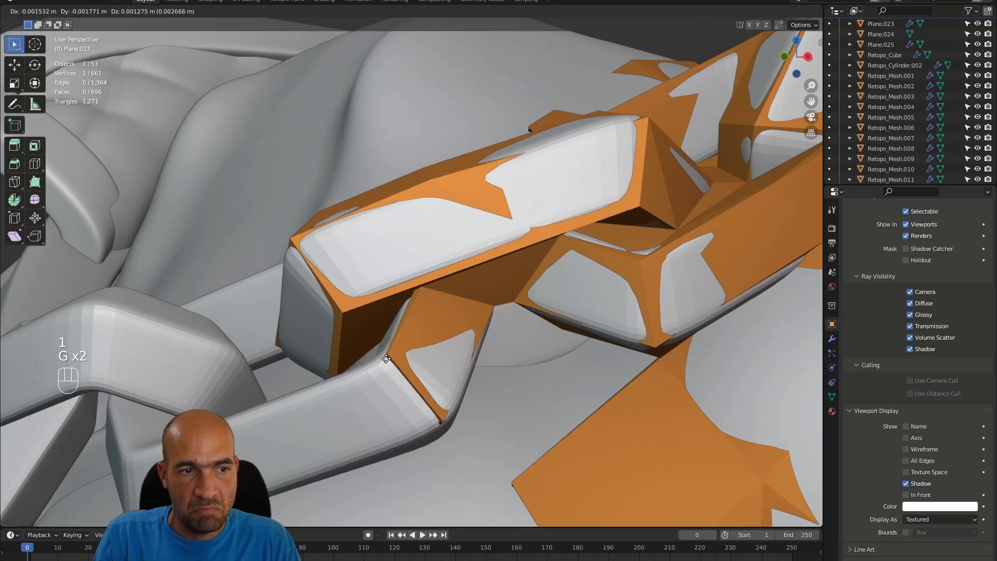
{"action": "left_click", "coordinate": [453, 353]}
Extrude the strip's outer edge down over the side of the link's short end.
{"action": "middle_click_drag", "start_coordinate": [453, 353], "coordinate": [511, 277]}
{"action": "key", "text": "2"}
{"action": "left_click", "coordinate": [496, 264]}
{"action": "key", "text": "e"}
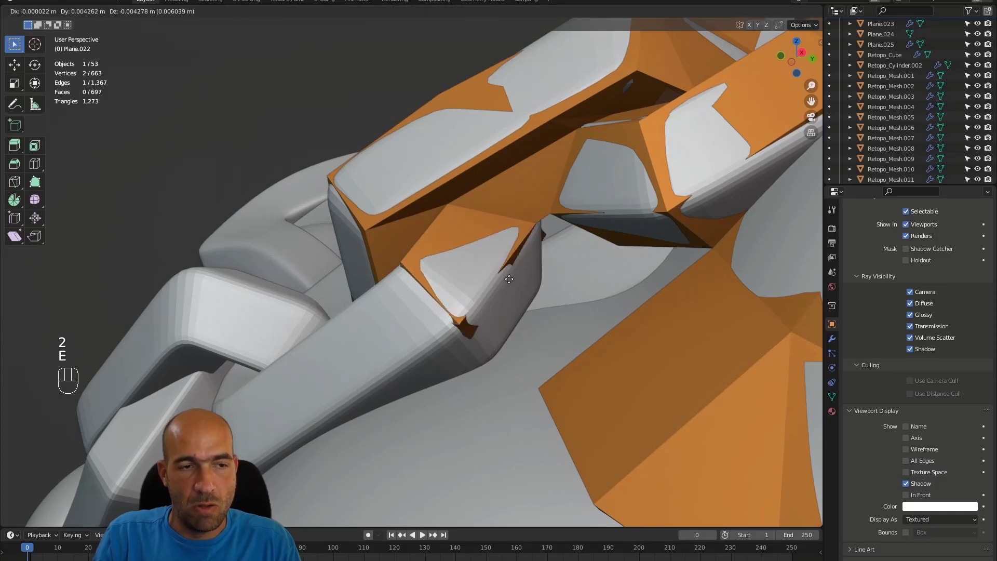
{"action": "left_click", "coordinate": [566, 273]}
{"action": "key", "text": "1"}
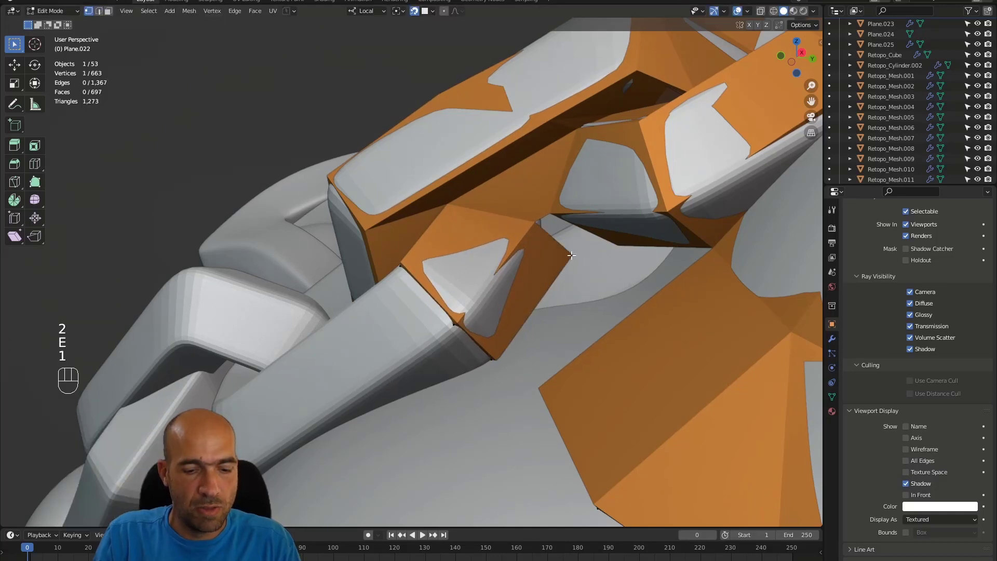
Move the free corner vertex of the newly extruded face in along the end of the lower chain link.
{"action": "key", "text": "g"}
{"action": "left_click", "coordinate": [553, 263]}
{"action": "mouse_move", "coordinate": [553, 263]}
{"action": "middle_mouse_down"}
{"action": "mouse_move", "coordinate": [567, 267]}
{"action": "mouse_move", "coordinate": [543, 264]}
{"action": "middle_mouse_up"}
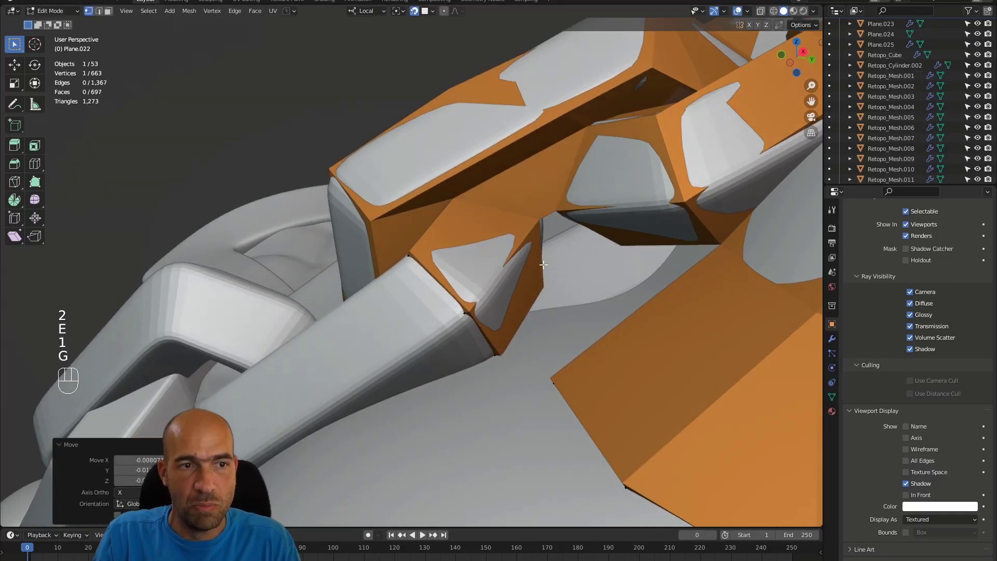
Fill the gaps between the lower chain link, the neighbouring link and the torso mesh with two new faces.
{"action": "left_click", "coordinate": [581, 243]}
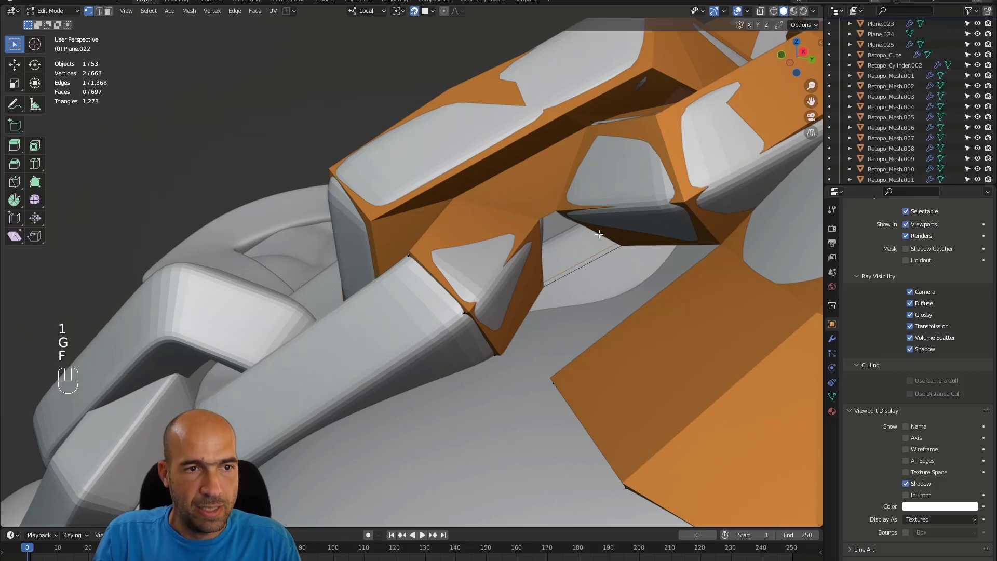
{"action": "key", "text": "ctrl+z"}
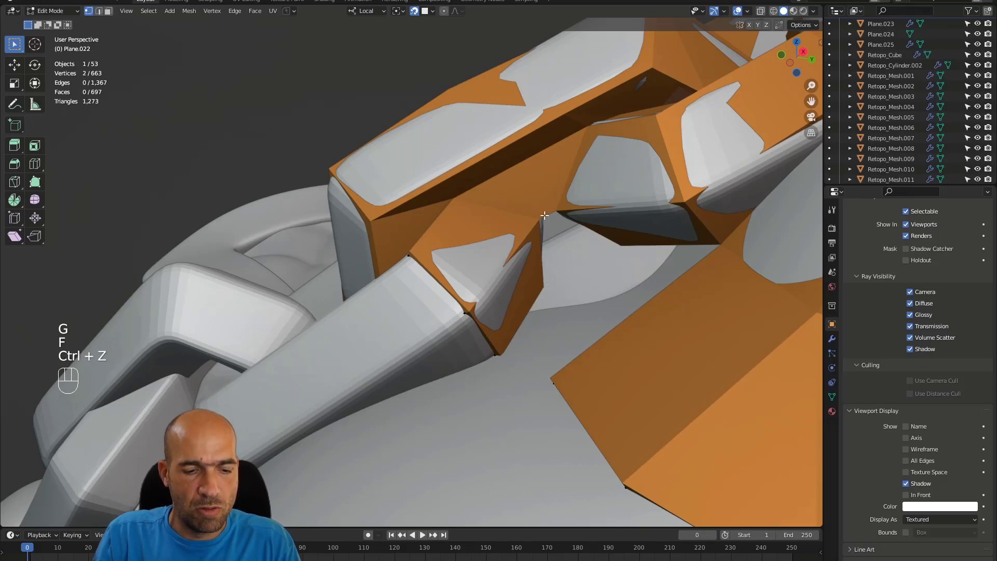
{"action": "key", "text": "2"}
{"action": "key", "text": "f"}
{"action": "left_click_drag", "start_coordinate": [547, 212], "coordinate": [717, 277], "text": "alt"}
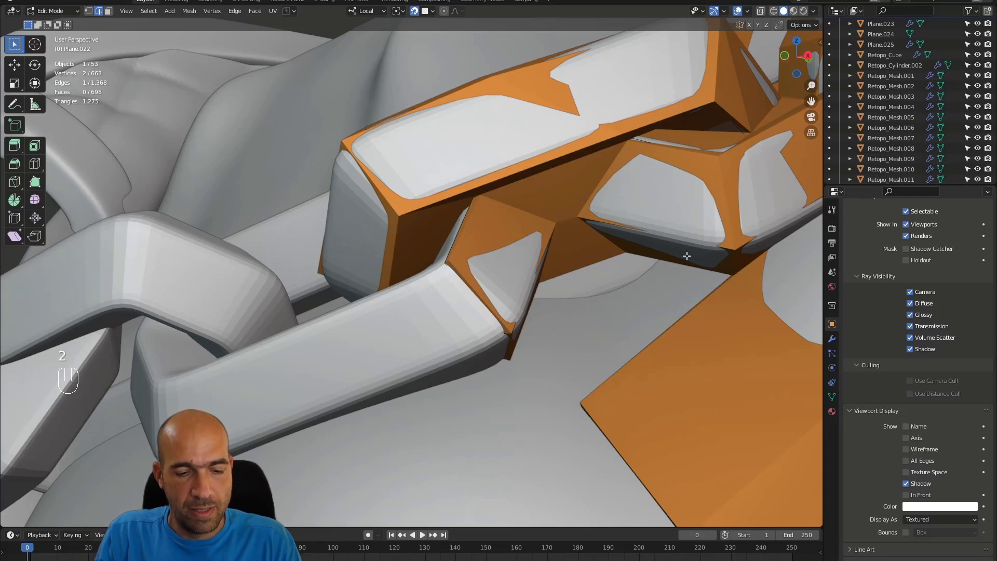
{"action": "key", "text": "f"}
{"action": "left_click_drag", "start_coordinate": [687, 256], "coordinate": [525, 357], "text": "ctrl+alt"}
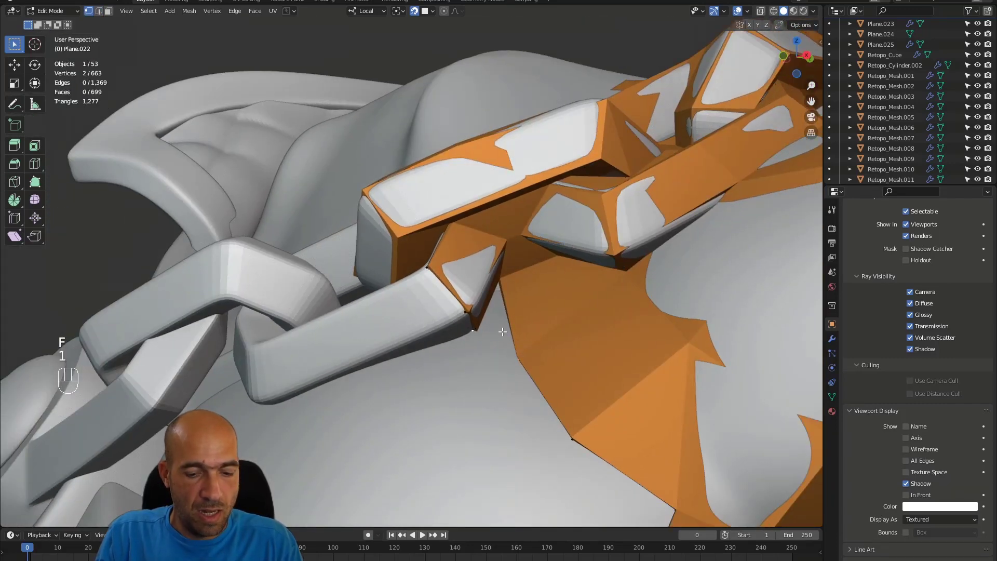
Merge the two selected vertices beside the chain link and extend the torso mesh below it with two new quads.
{"action": "key", "text": "m"}
{"action": "left_click", "coordinate": [482, 371]}
{"action": "left_click_drag", "start_coordinate": [482, 372], "coordinate": [489, 342], "text": "alt"}
{"action": "key", "text": "f"}
{"action": "key", "text": "f"}
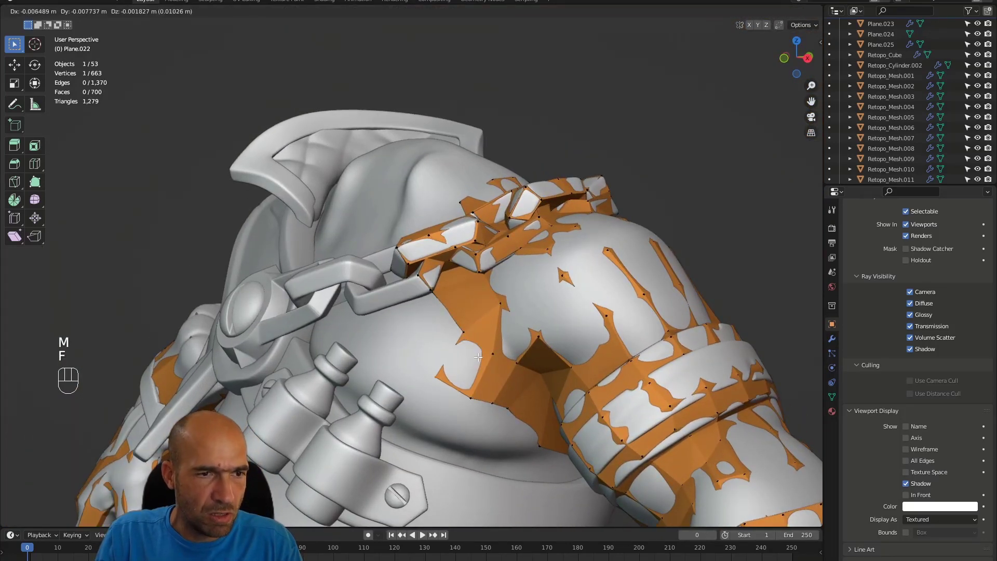
{"action": "left_click", "coordinate": [449, 336]}
Move the vertex at the link's lower corner so the torso faces meet the chain link's edge.
{"action": "left_click_drag", "start_coordinate": [448, 336], "coordinate": [264, 314], "text": "alt"}
{"action": "key", "text": "1"}
{"action": "left_click", "coordinate": [271, 330]}
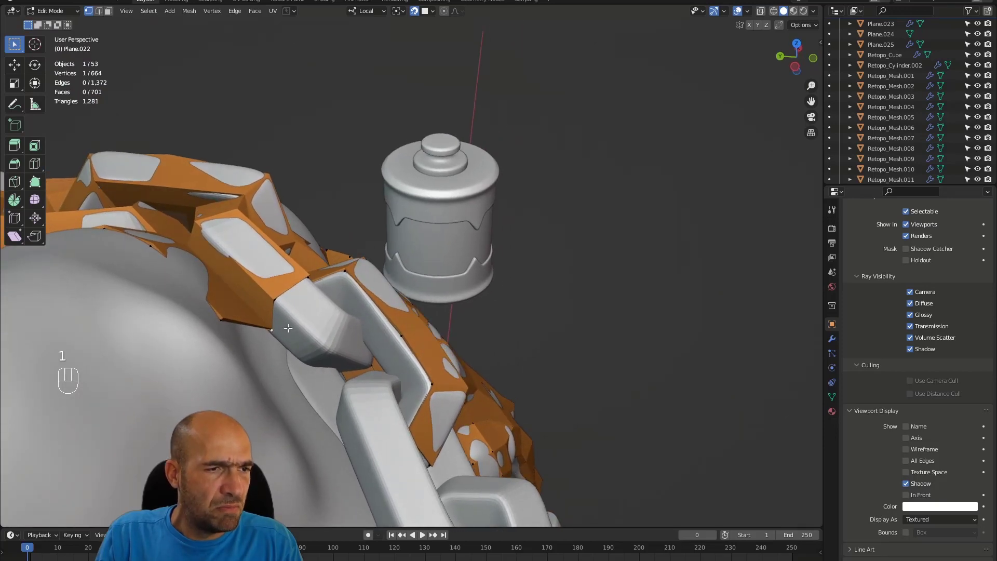
{"action": "key", "text": "g"}
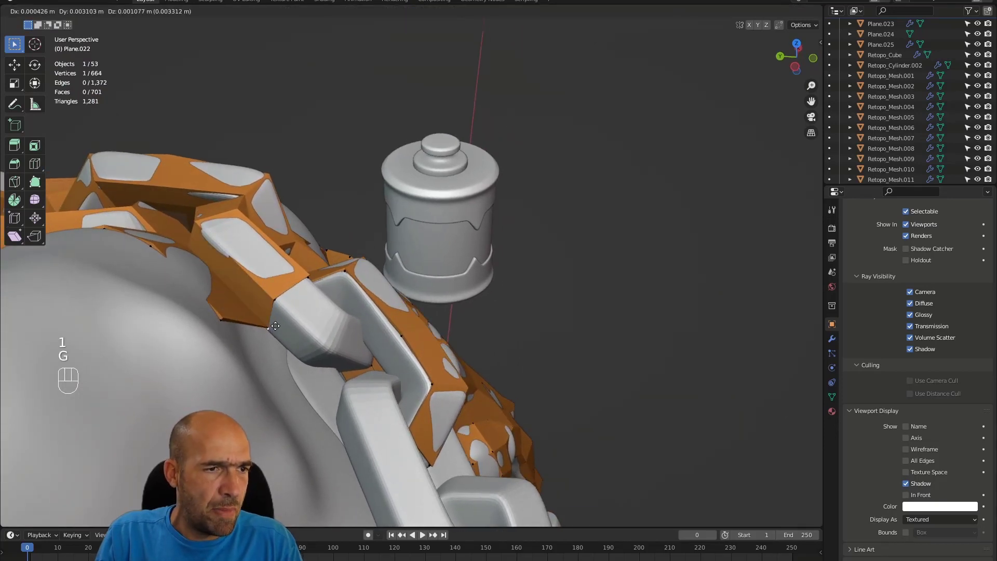
{"action": "left_click", "coordinate": [276, 324]}
Extrude the border edge along the outer side of the chain link and place its corner vertex at the link's end.
{"action": "key", "text": "2"}
{"action": "left_click_drag", "start_coordinate": [275, 324], "coordinate": [271, 320], "text": "alt"}
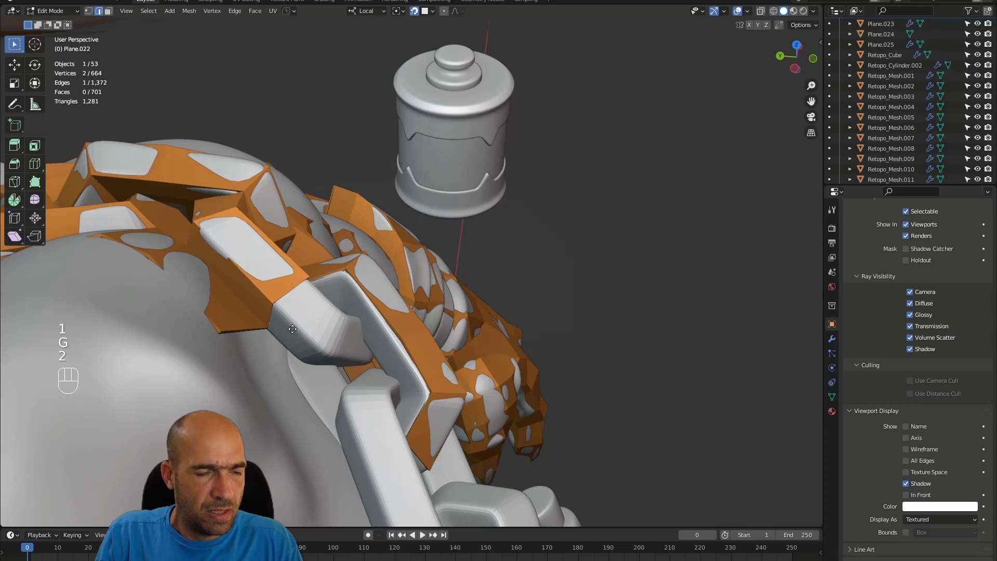
{"action": "key", "text": "e"}
{"action": "left_click", "coordinate": [312, 343]}
{"action": "key", "text": "1"}
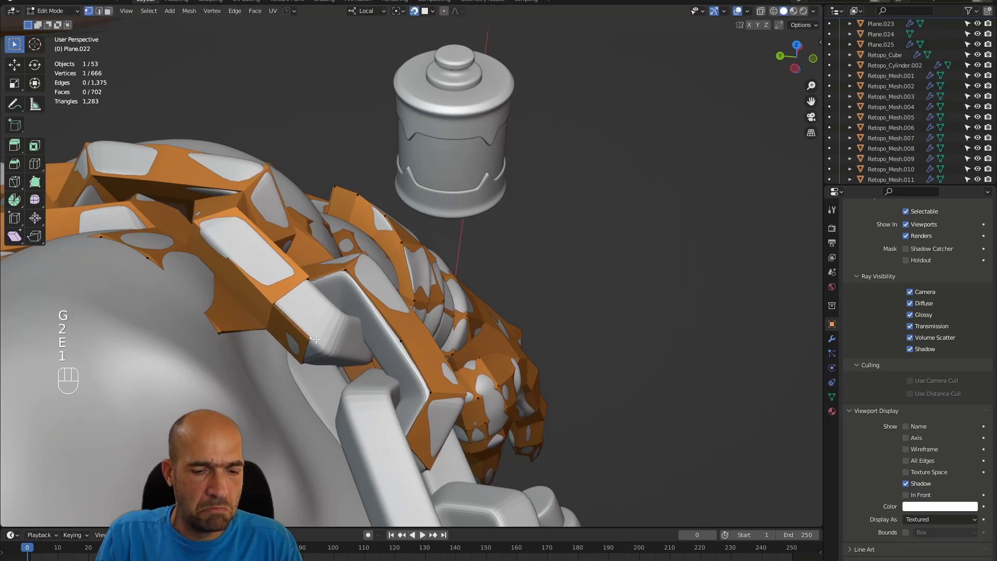
{"action": "key", "text": "g"}
{"action": "left_click", "coordinate": [312, 343]}
Fill a quad over the top surface of the chain link's end and place its new corner vertex.
{"action": "left_click_drag", "start_coordinate": [312, 343], "coordinate": [307, 341], "text": "alt"}
{"action": "key", "text": "f"}
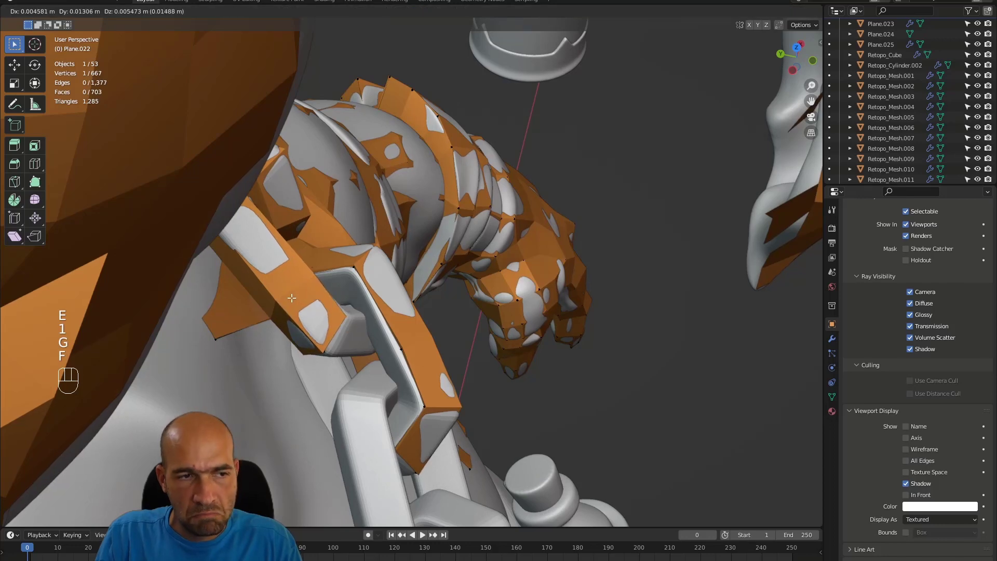
{"action": "left_click", "coordinate": [292, 298]}
Fill a quad on the inner side of the same chain link and adjust the corner vertex at the link's end.
{"action": "left_click_drag", "start_coordinate": [292, 298], "coordinate": [459, 356], "text": "alt"}
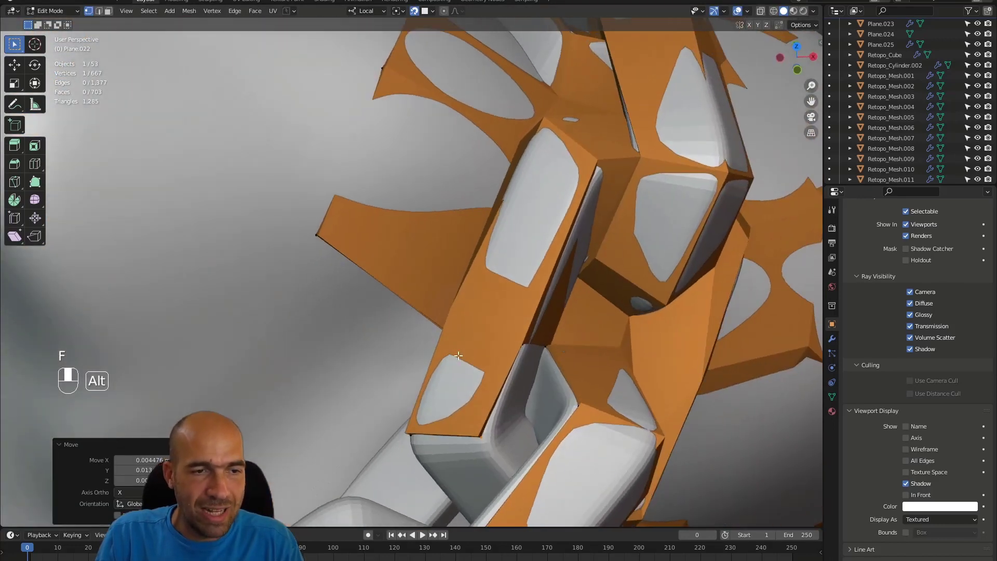
{"action": "left_click", "coordinate": [521, 346]}
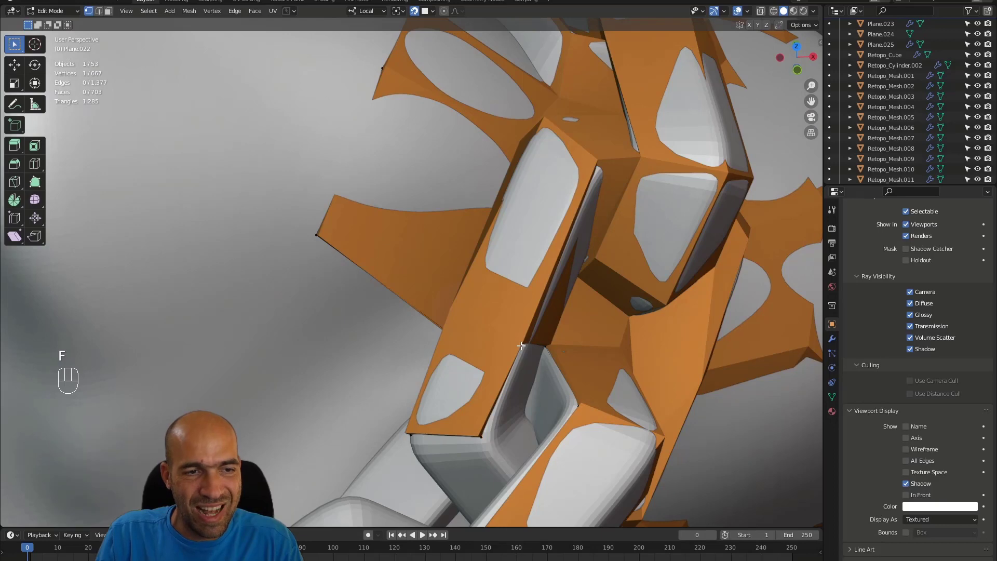
{"action": "key", "text": "f"}
{"action": "left_click", "coordinate": [530, 390]}
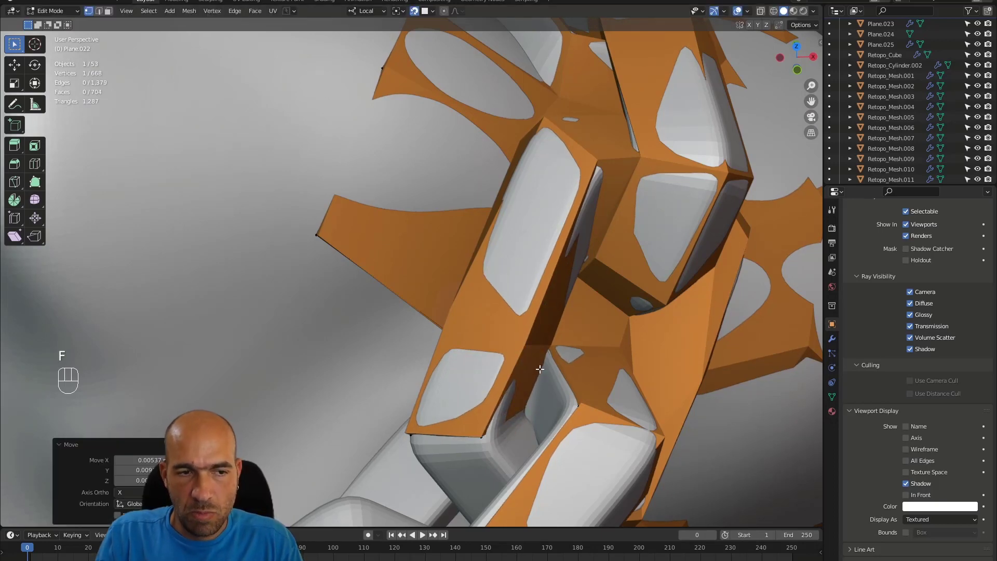
{"action": "left_click_drag", "start_coordinate": [530, 389], "coordinate": [504, 448], "text": "alt"}
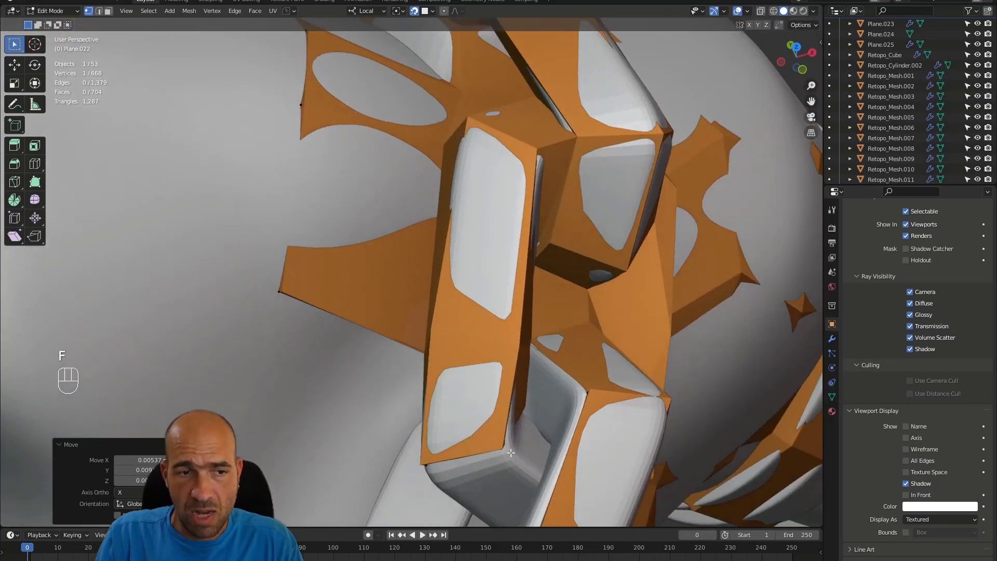
{"action": "key", "text": "g"}
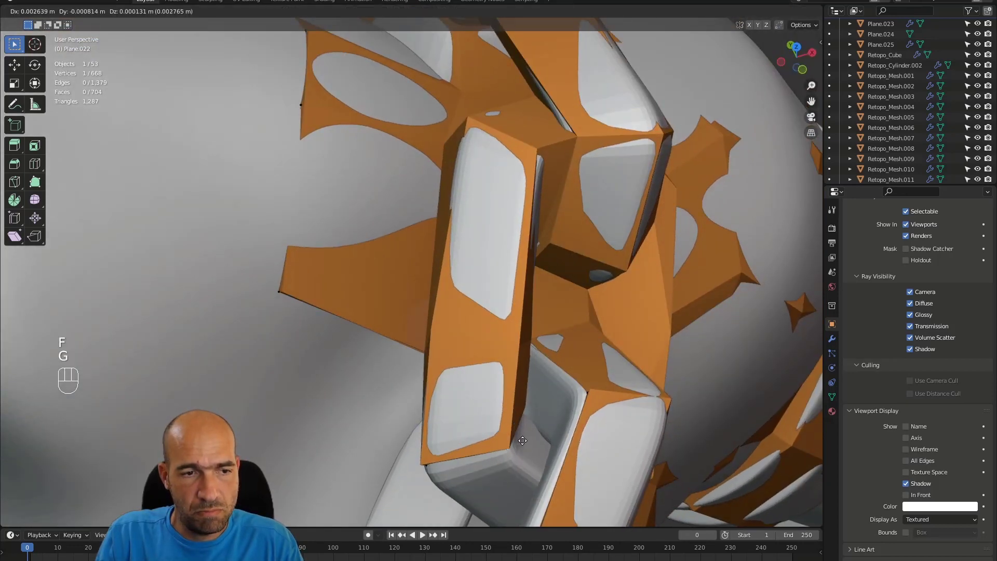
{"action": "left_click", "coordinate": [517, 442]}
Fill a face from the open edge inside the adjacent chain link, using X-ray display to select that edge.
{"action": "left_click_drag", "start_coordinate": [517, 441], "coordinate": [568, 433], "text": "alt"}
{"action": "middle_click_drag", "start_coordinate": [569, 434], "coordinate": [576, 359], "text": "alt"}
{"action": "middle_click_drag", "start_coordinate": [410, 342], "coordinate": [338, 338], "text": "alt"}
{"action": "left_click_drag", "start_coordinate": [339, 338], "coordinate": [328, 329], "text": "alt"}
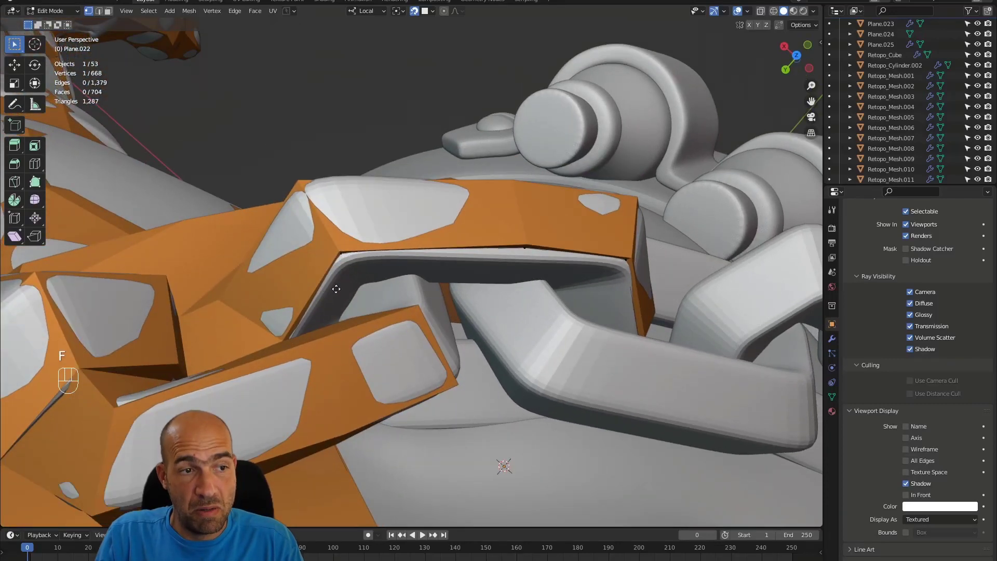
{"action": "middle_click_drag", "start_coordinate": [330, 304], "coordinate": [328, 316], "text": "alt"}
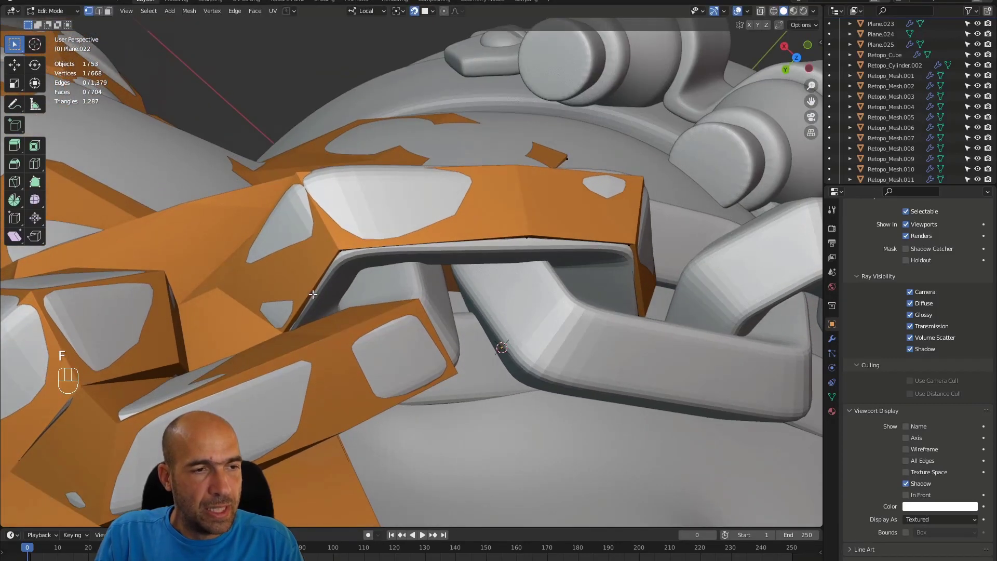
{"action": "key", "text": "f"}
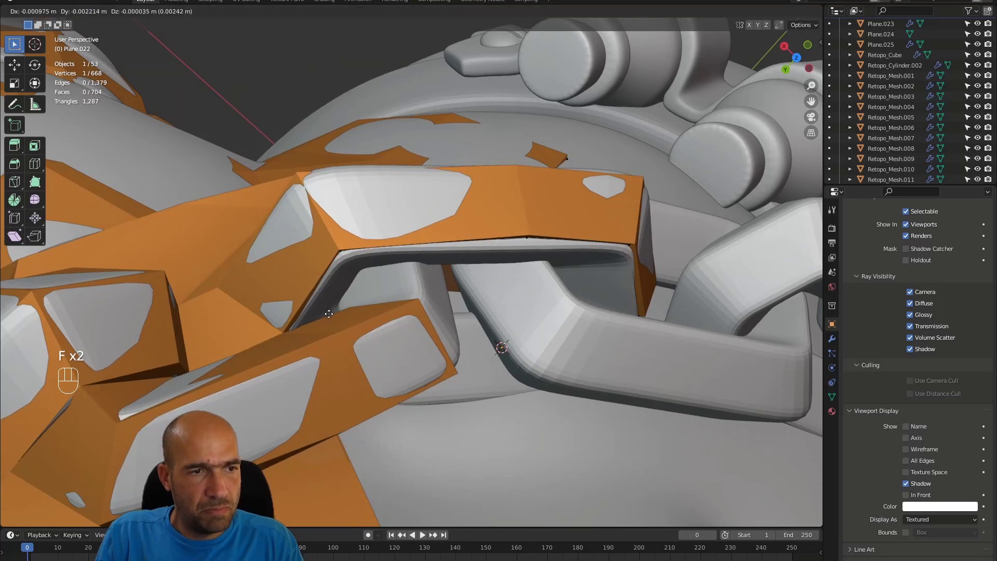
{"action": "key", "text": "ctrl+z"}
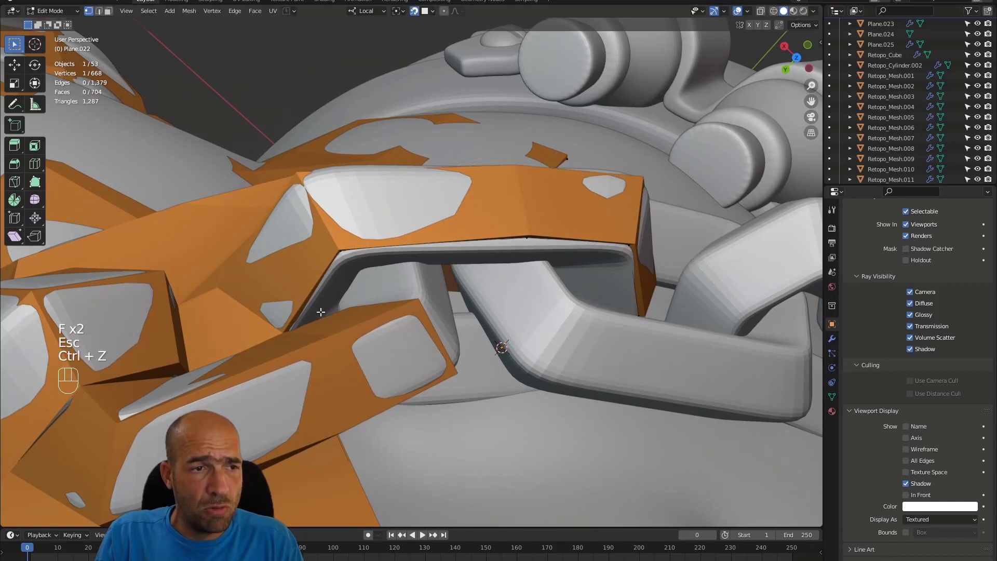
{"action": "key", "text": "alt+z"}
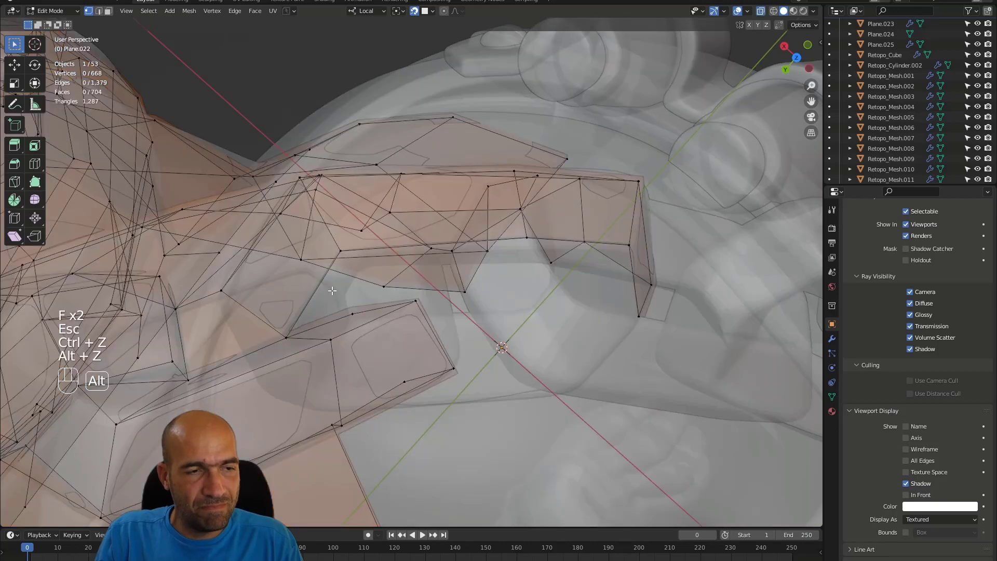
{"action": "key", "text": "2"}
{"action": "left_click", "coordinate": [314, 288]}
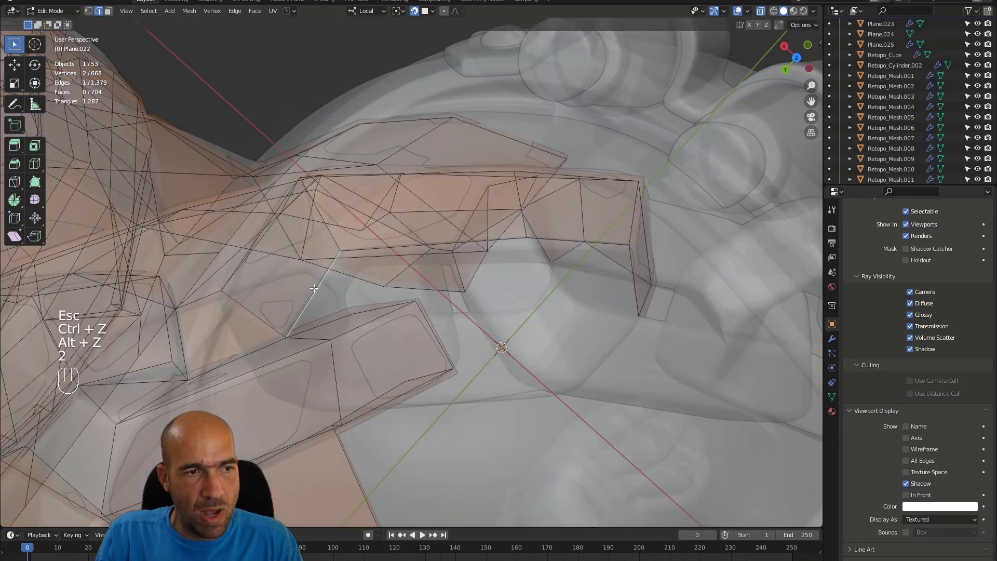
{"action": "key", "text": "f"}
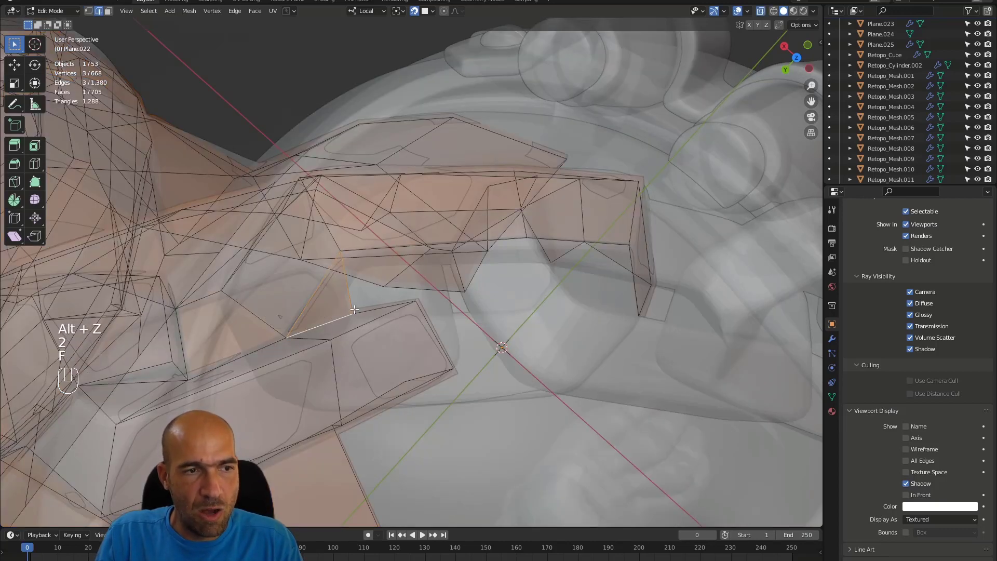
{"action": "key", "text": "Tab"}
{"action": "key", "text": "Tab"}
{"action": "key", "text": "alt+z"}
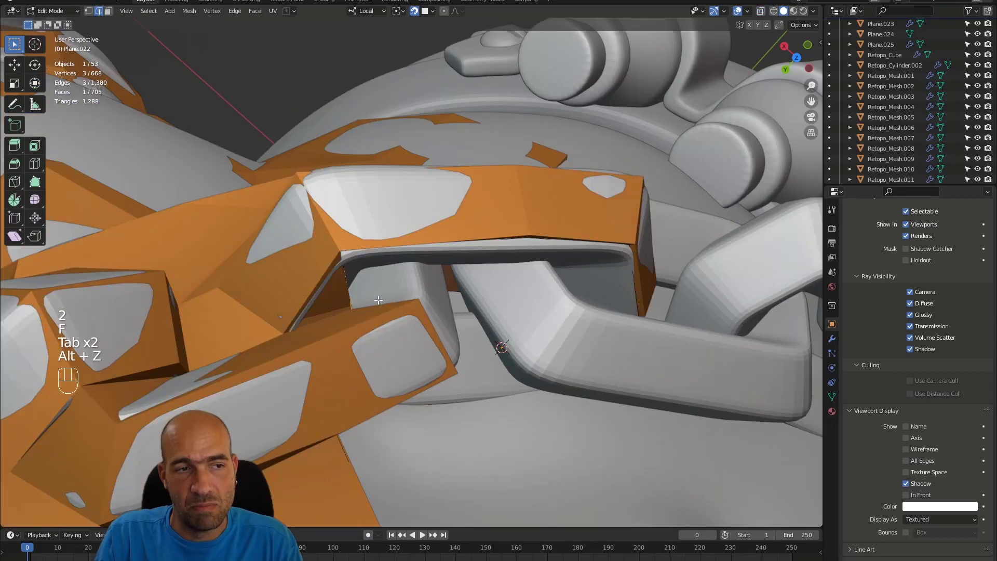
Move the back vertex of the new inner face to fit the inside of the chain link.
{"action": "middle_click", "coordinate": [362, 267], "text": "alt"}
{"action": "middle_click_drag", "start_coordinate": [361, 267], "coordinate": [334, 296]}
{"action": "key", "text": "1"}
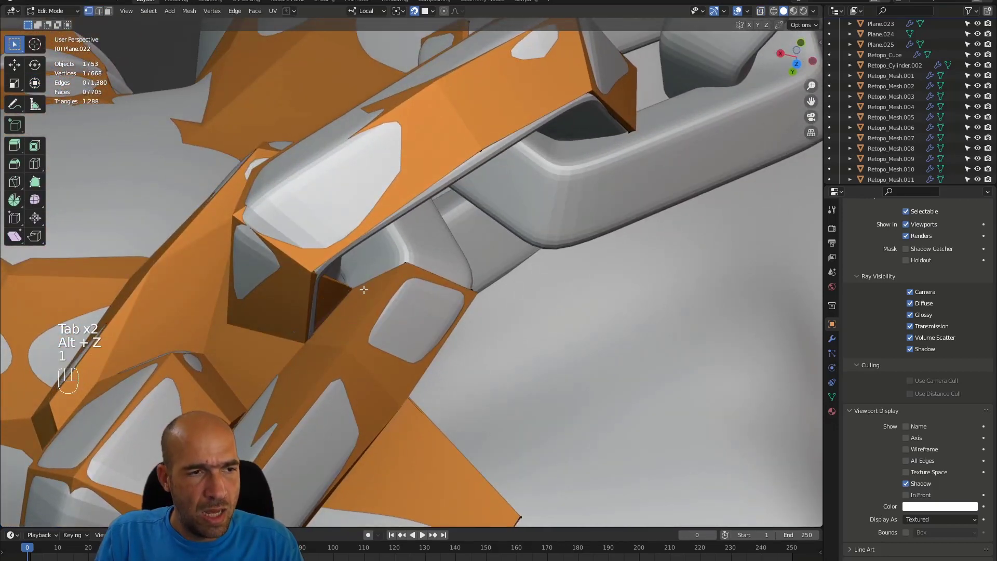
{"action": "key", "text": "g"}
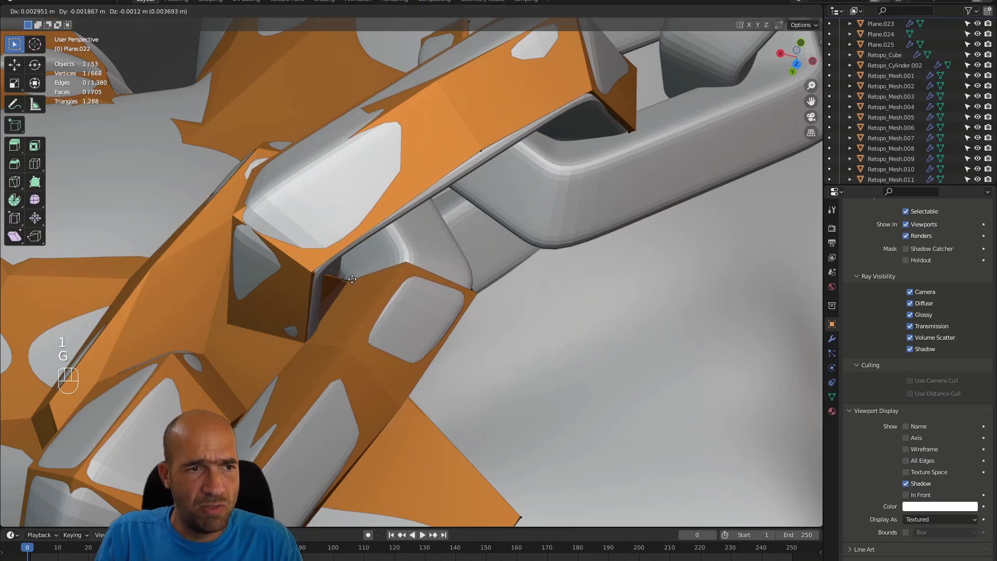
{"action": "left_click", "coordinate": [353, 279]}
{"action": "middle_click_drag", "start_coordinate": [352, 279], "coordinate": [403, 229], "text": "alt"}
Move the corner and middle vertices along the upper chain link's inner edge down onto the sculpted edge.
{"action": "left_click", "coordinate": [353, 201]}
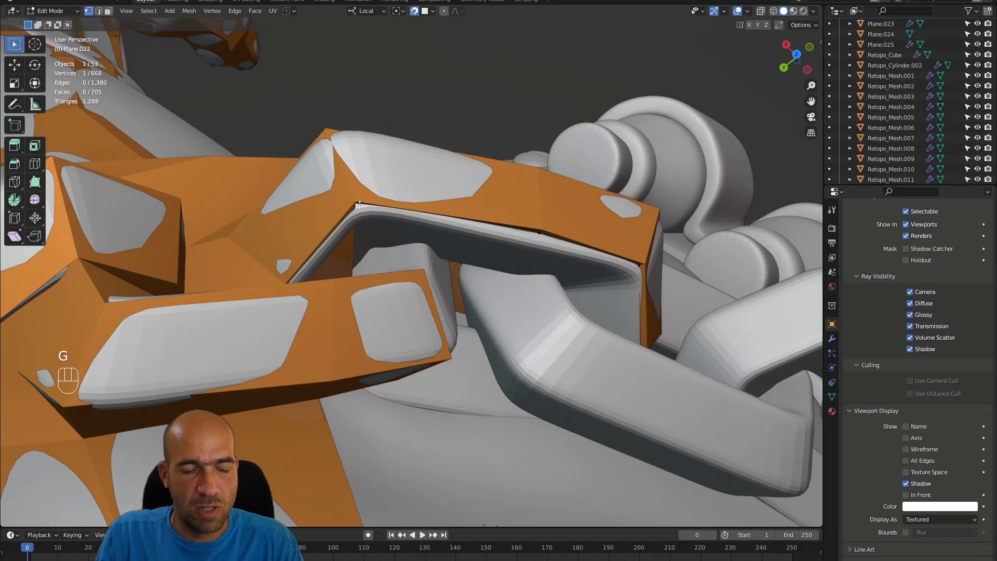
{"action": "key", "text": "g"}
{"action": "left_click", "coordinate": [361, 208]}
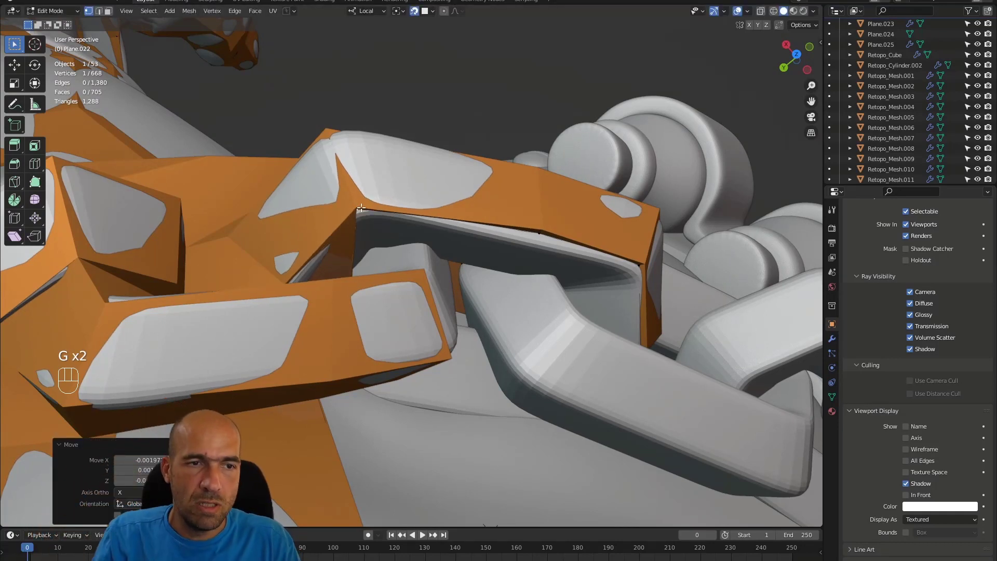
{"action": "left_click", "coordinate": [543, 236]}
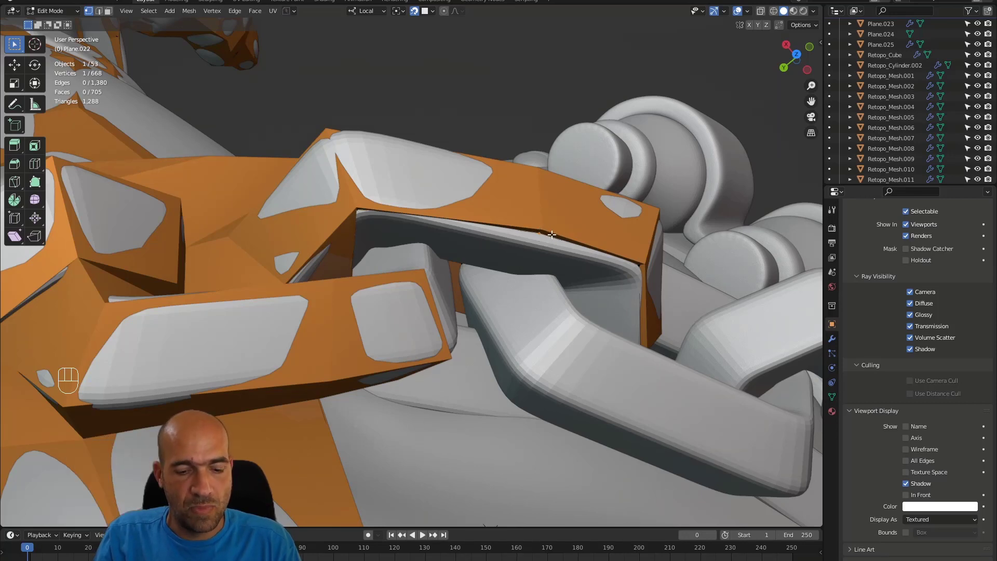
{"action": "key", "text": "g"}
{"action": "left_click", "coordinate": [550, 243]}
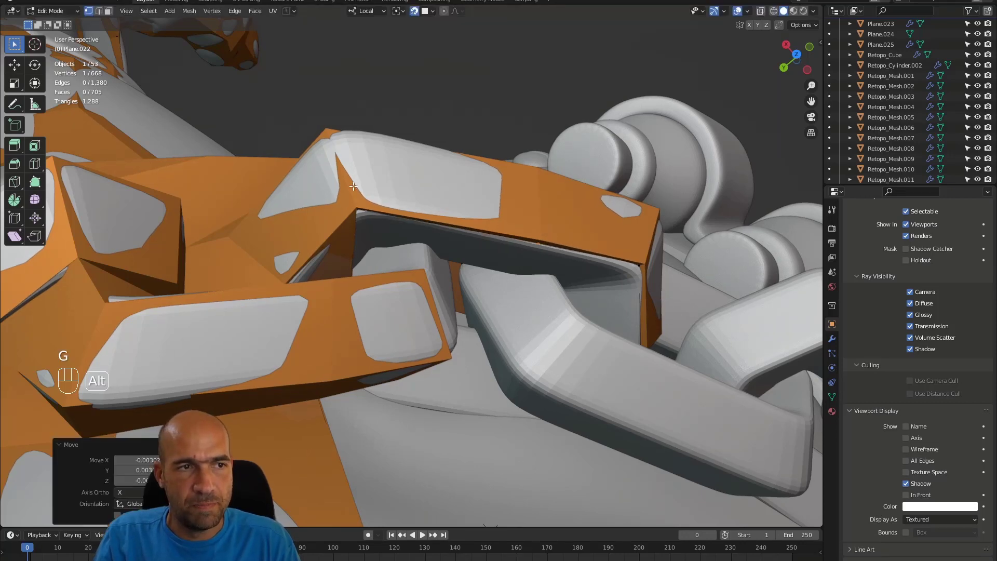
Extrude the end edge of the lower chain link across its end and place the lower vertex at the link's bottom corner.
{"action": "middle_click_drag", "start_coordinate": [360, 189], "coordinate": [404, 249], "text": "alt"}
{"action": "key", "text": "2"}
{"action": "left_click", "coordinate": [447, 247]}
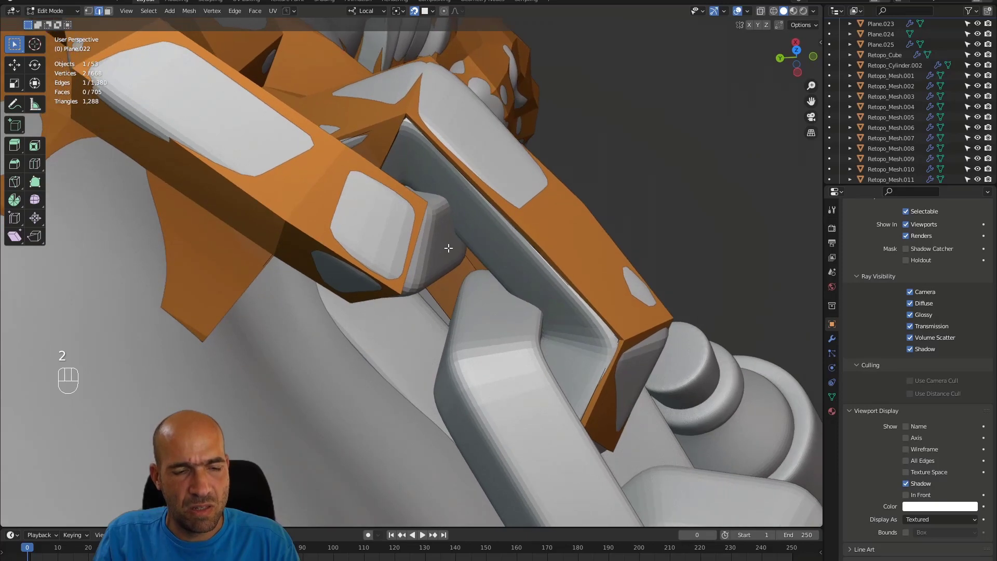
{"action": "key", "text": "e"}
{"action": "left_click", "coordinate": [442, 268]}
{"action": "key", "text": "1"}
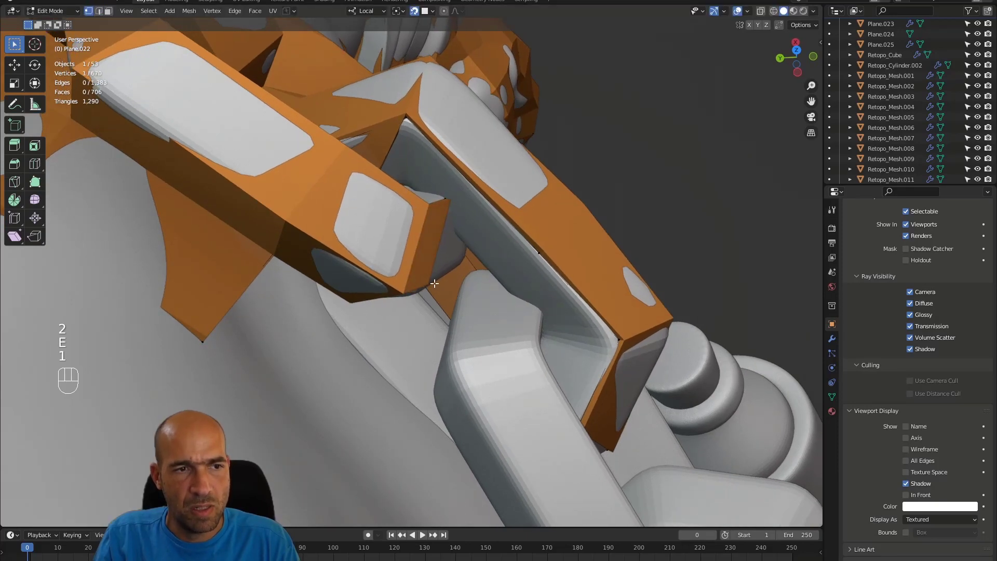
{"action": "middle_click_drag", "start_coordinate": [435, 283], "coordinate": [424, 280], "text": "alt"}
{"action": "key", "text": "g"}
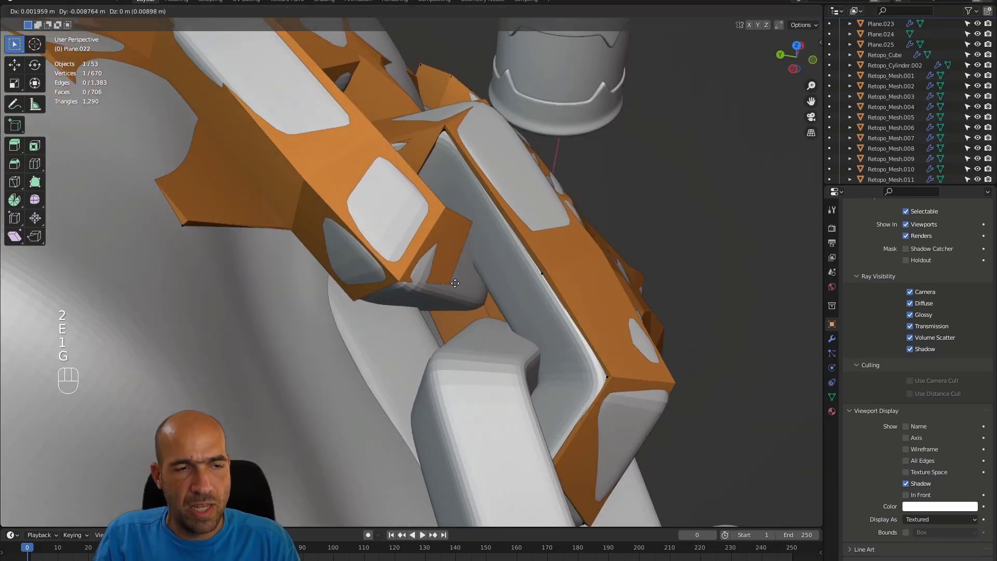
{"action": "left_click", "coordinate": [475, 300]}
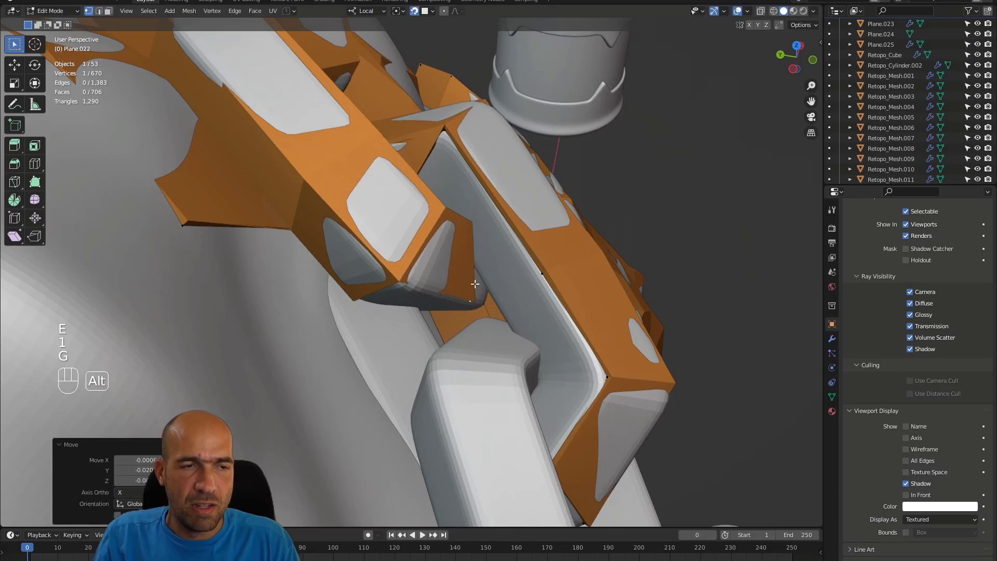
Try to fill a face from the single open edge at the chain link's inner end.
{"action": "middle_click_drag", "start_coordinate": [476, 300], "coordinate": [465, 256], "text": "alt"}
{"action": "key", "text": "2"}
{"action": "left_click", "coordinate": [459, 257]}
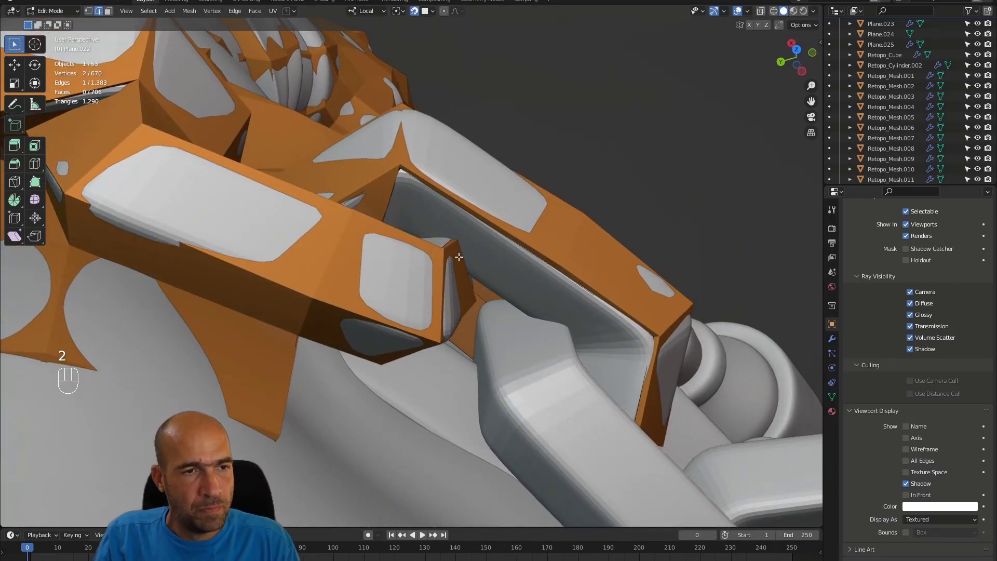
{"action": "key", "text": "f"}
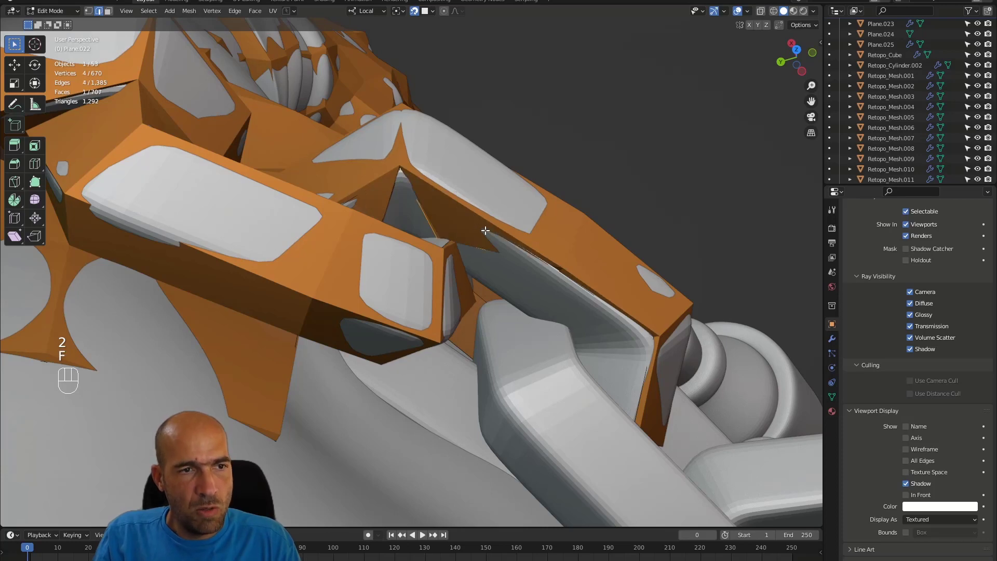
{"action": "key", "text": "ctrl+z"}
Fill a triangle behind the front link's tip and a quad along the inner wall of the adjacent link.
{"action": "middle_click_drag", "start_coordinate": [464, 250], "coordinate": [467, 265], "text": "alt"}
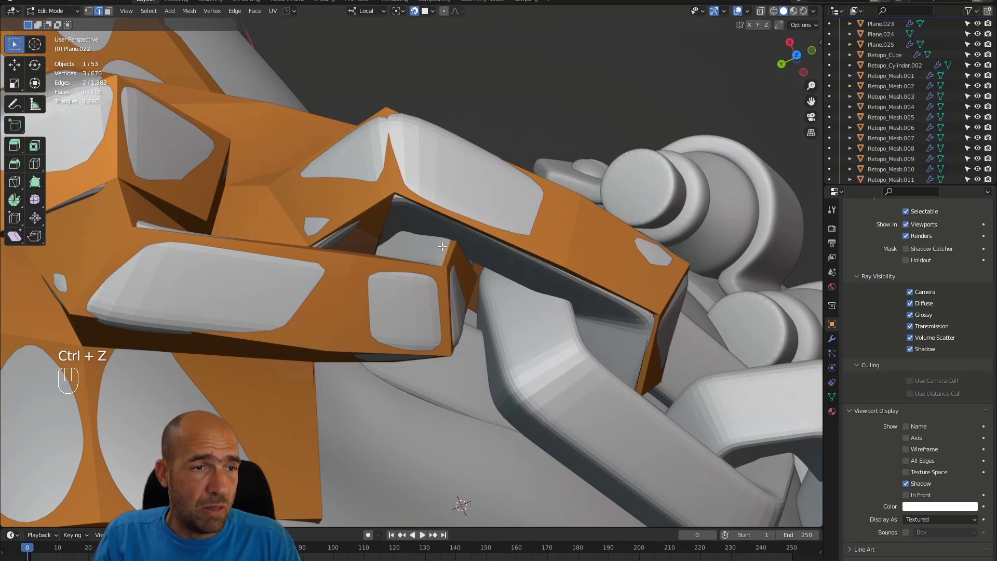
{"action": "key", "text": "f"}
{"action": "mouse_move", "coordinate": [442, 242]}
{"action": "middle_mouse_down", "text": "alt"}
{"action": "mouse_move", "coordinate": [474, 237]}
{"action": "mouse_move", "coordinate": [460, 242]}
{"action": "middle_mouse_up", "text": "alt"}
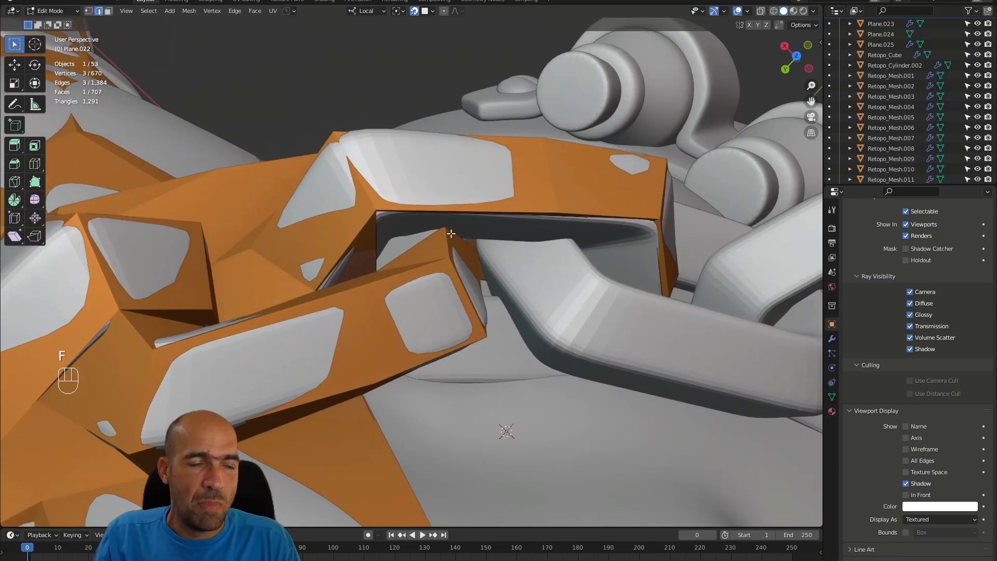
{"action": "mouse_move", "coordinate": [407, 221]}
{"action": "middle_mouse_down", "text": "alt"}
{"action": "mouse_move", "coordinate": [394, 209]}
{"action": "mouse_move", "coordinate": [418, 220]}
{"action": "mouse_move", "coordinate": [392, 205]}
{"action": "mouse_move", "coordinate": [405, 231]}
{"action": "middle_mouse_up", "text": "alt"}
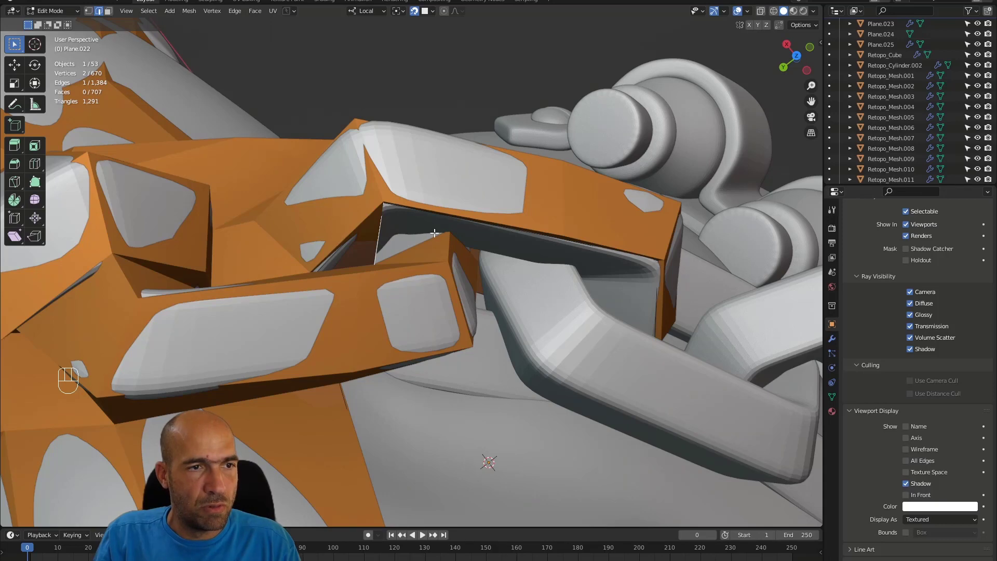
{"action": "key", "text": "f"}
Split the new inner-wall face by connecting two of its opposite vertices with an edge.
{"action": "middle_click_drag", "start_coordinate": [430, 232], "coordinate": [472, 223]}
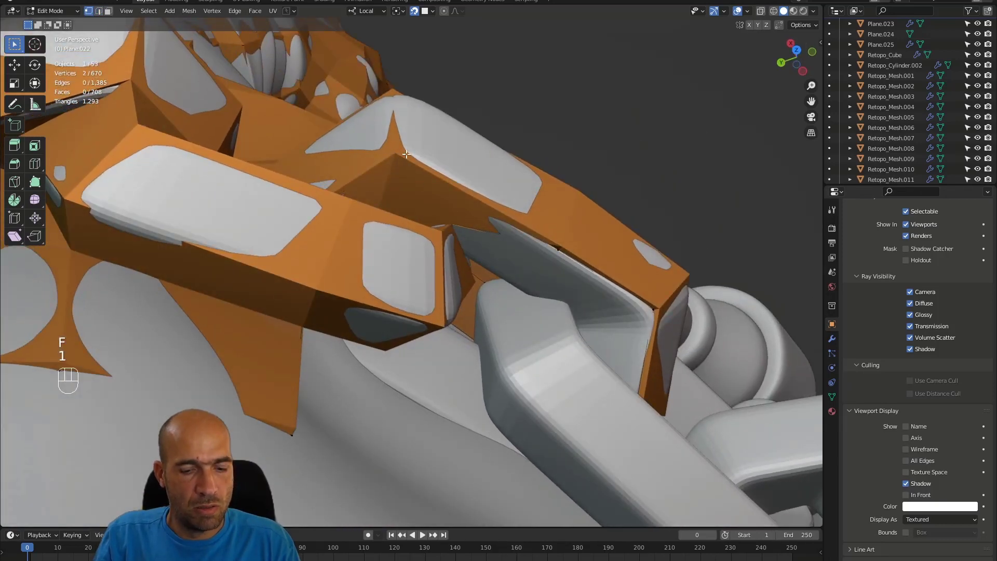
{"action": "key", "text": "j"}
{"action": "middle_click_drag", "start_coordinate": [536, 223], "coordinate": [395, 182]}
Fill another face along the link's inner wall and place its new vertex where the next link passes through.
{"action": "key", "text": "alt+1"}
{"action": "key", "text": "1"}
{"action": "key", "text": "1"}
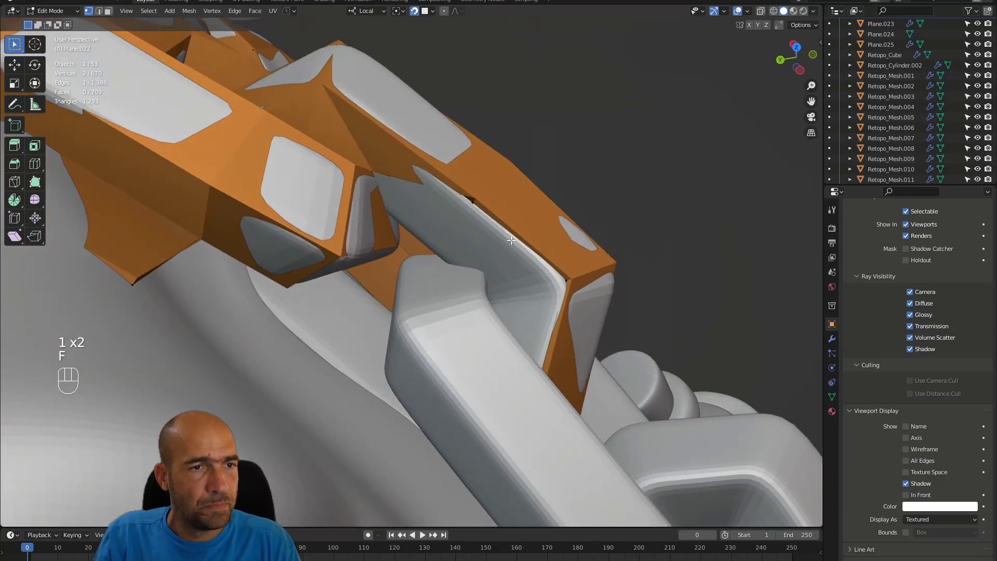
{"action": "key", "text": "grave"}
{"action": "middle_click_drag", "start_coordinate": [493, 221], "coordinate": [415, 218], "text": "alt"}
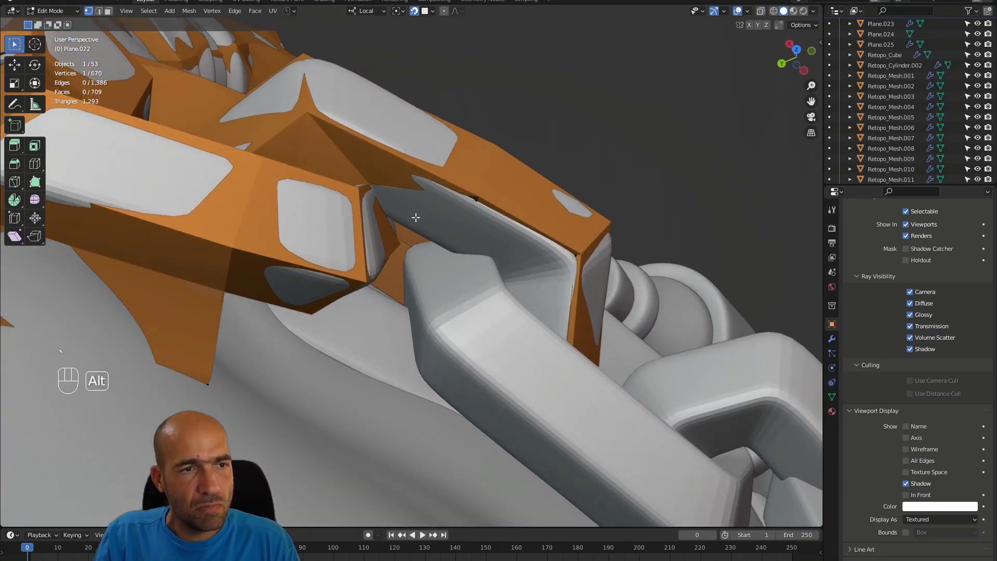
{"action": "key", "text": "f"}
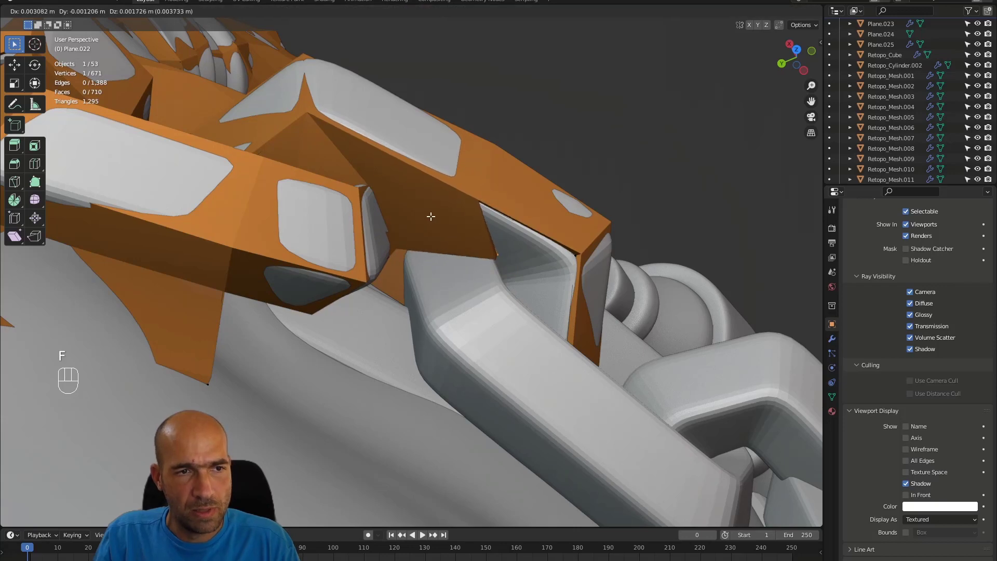
{"action": "left_click", "coordinate": [471, 231]}
Fill a triangle between the two open edges at the end of the link's inner wall.
{"action": "middle_click_drag", "start_coordinate": [471, 231], "coordinate": [464, 203], "text": "alt"}
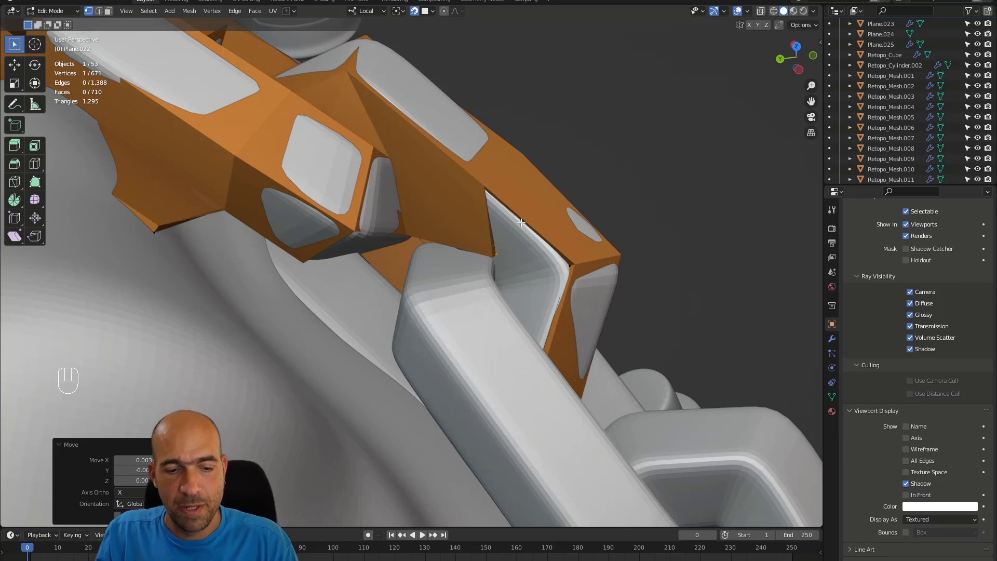
{"action": "key", "text": "2"}
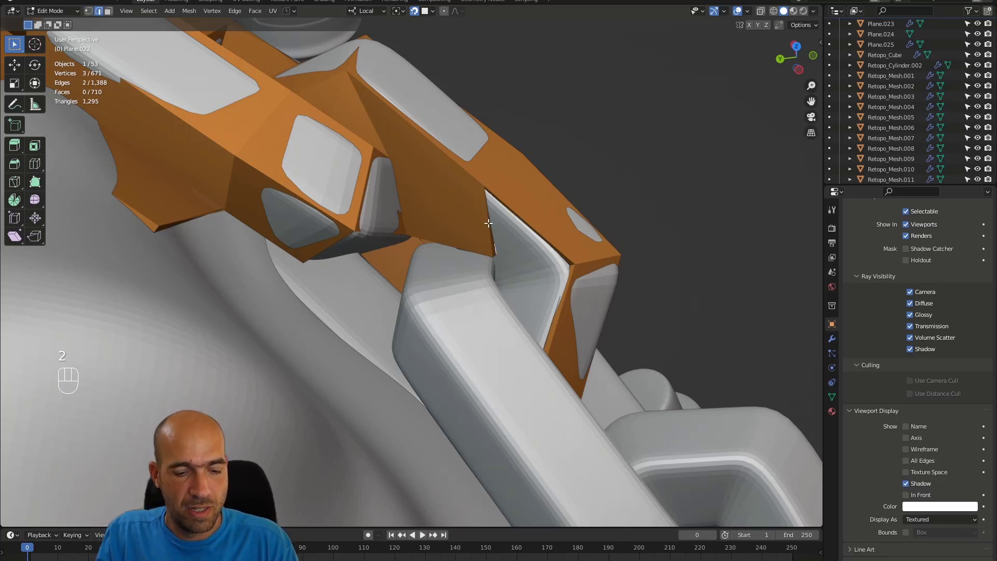
{"action": "key", "text": "f"}
Extrude the open inner-wall edge over the end of the next chain link and fit both new vertices to its corners.
{"action": "middle_click_drag", "start_coordinate": [491, 231], "coordinate": [416, 267]}
{"action": "key", "text": "e"}
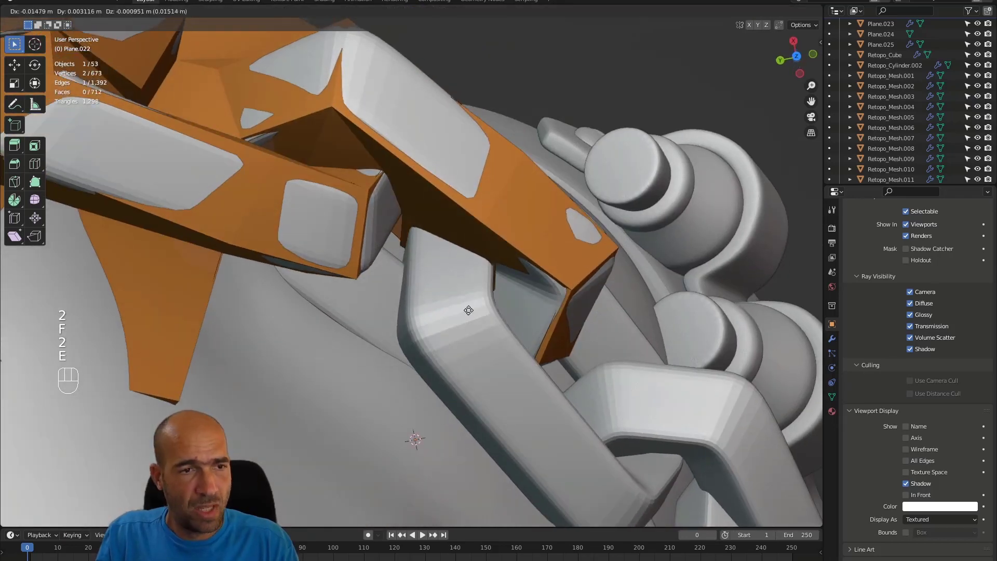
{"action": "left_click", "coordinate": [403, 275]}
{"action": "key", "text": "1"}
{"action": "left_click", "coordinate": [393, 265]}
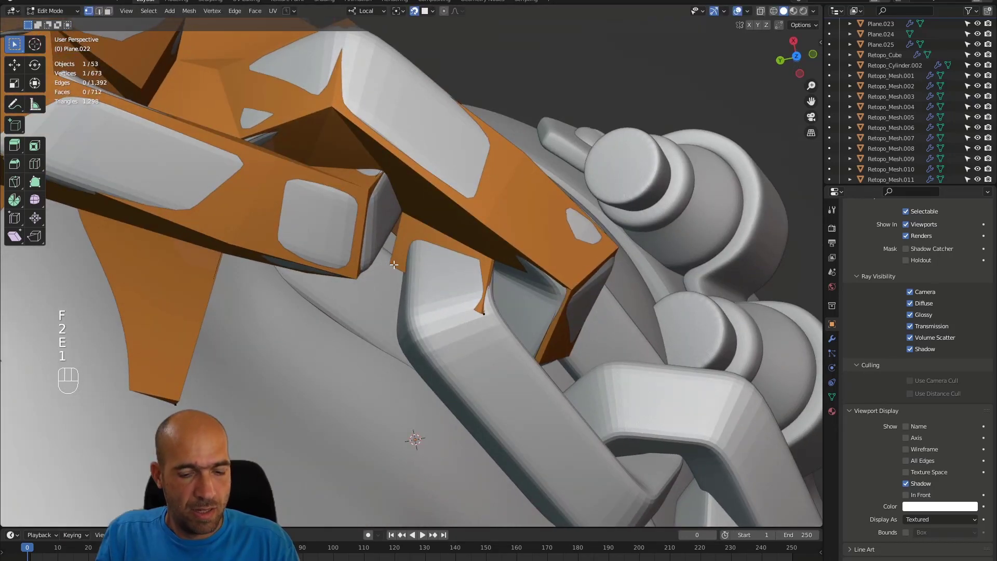
{"action": "key", "text": "g"}
{"action": "left_click", "coordinate": [460, 314]}
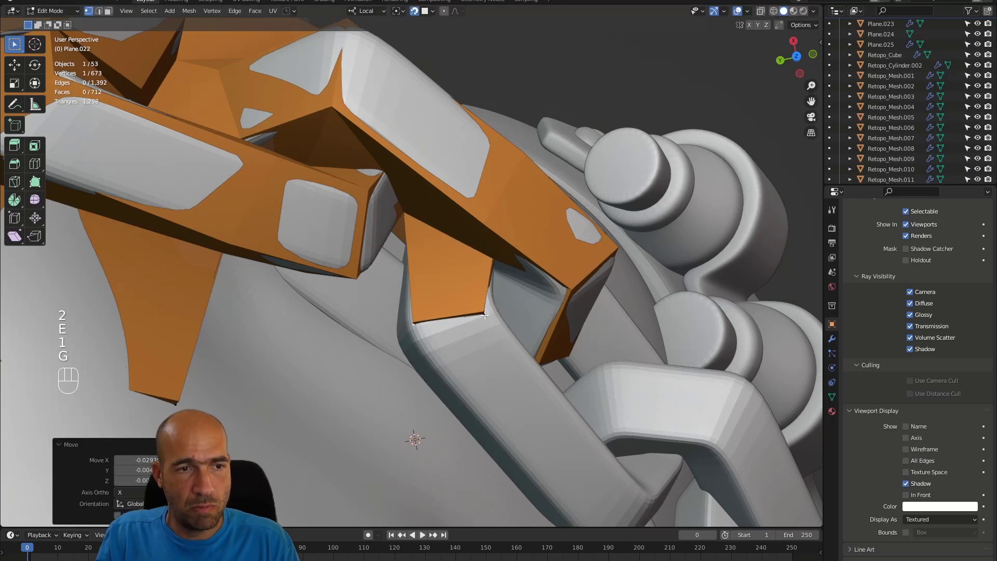
{"action": "key", "text": "g"}
{"action": "left_click", "coordinate": [499, 306]}
Try to fill a face from the lower corner vertex of the front link's end.
{"action": "left_click_drag", "start_coordinate": [499, 305], "coordinate": [408, 262], "text": "alt"}
{"action": "key", "text": "1"}
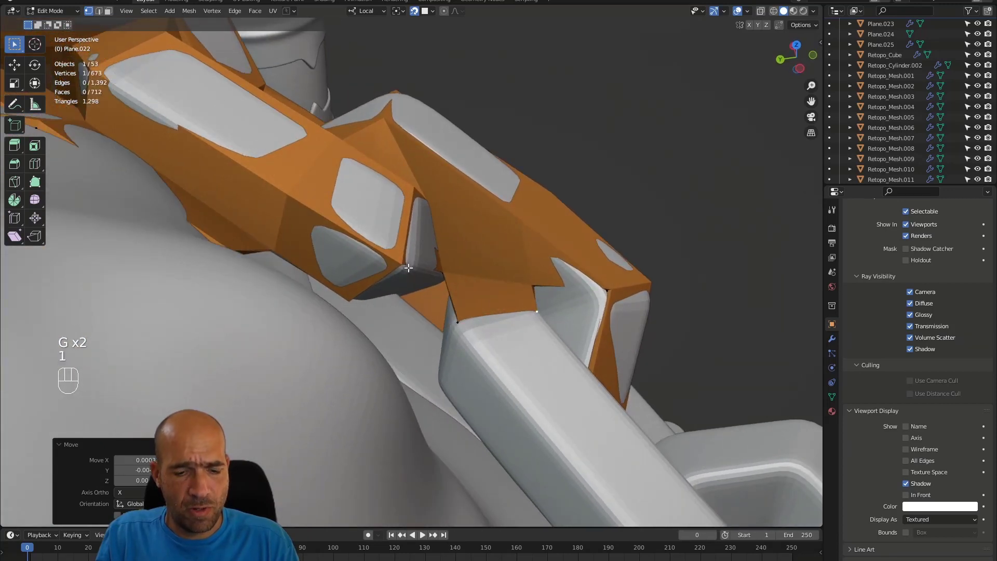
{"action": "key", "text": "f"}
{"action": "key", "text": "ctrl+z"}
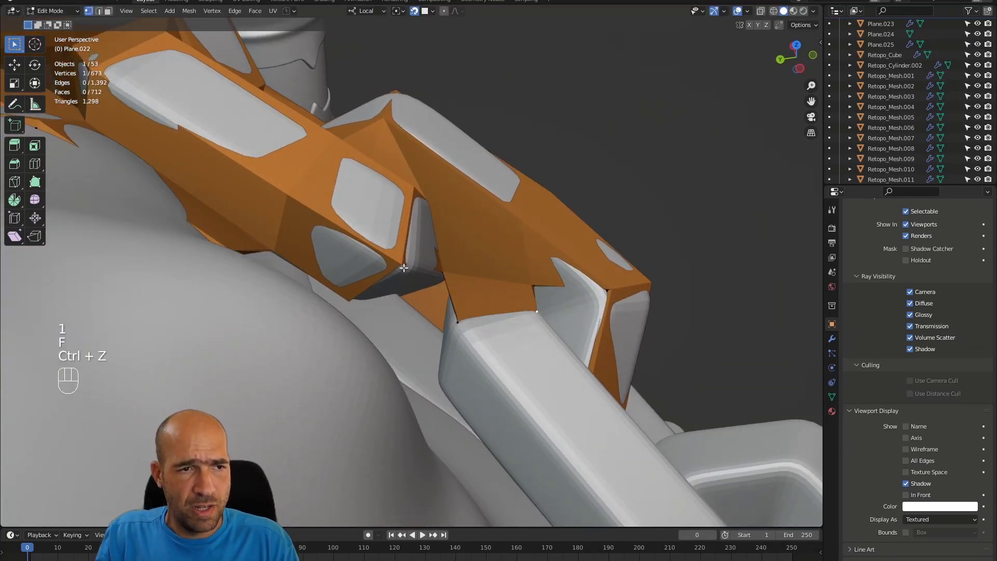
Fill a face across the underside of the front link's end and place its new vertex.
{"action": "left_click_drag", "start_coordinate": [422, 283], "coordinate": [399, 276], "text": "alt"}
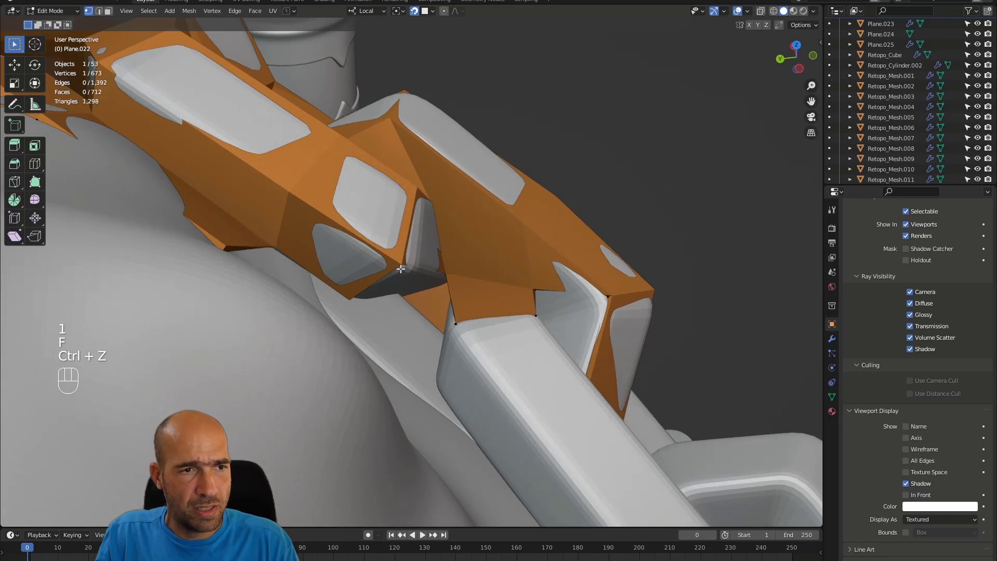
{"action": "key", "text": "1"}
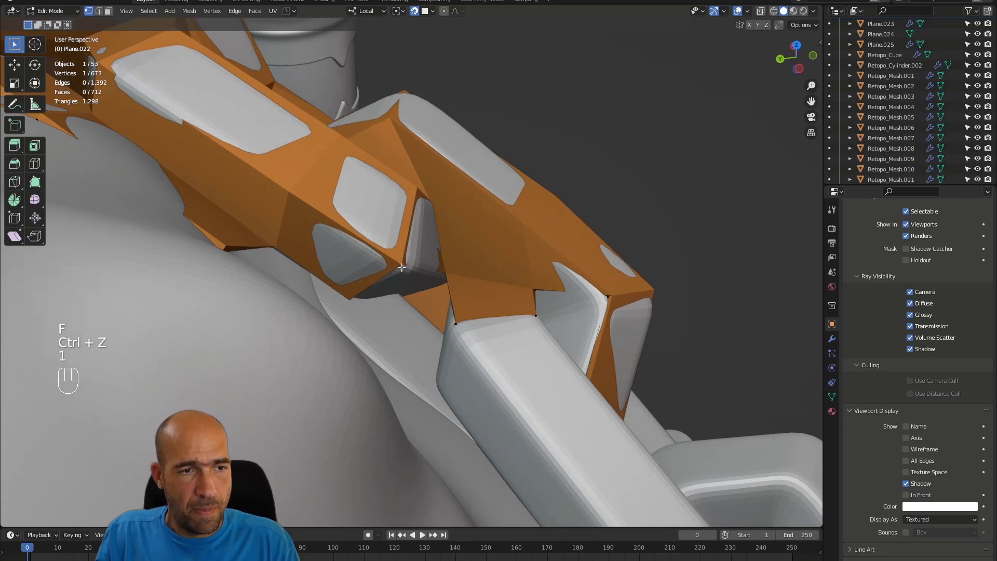
{"action": "key", "text": "f"}
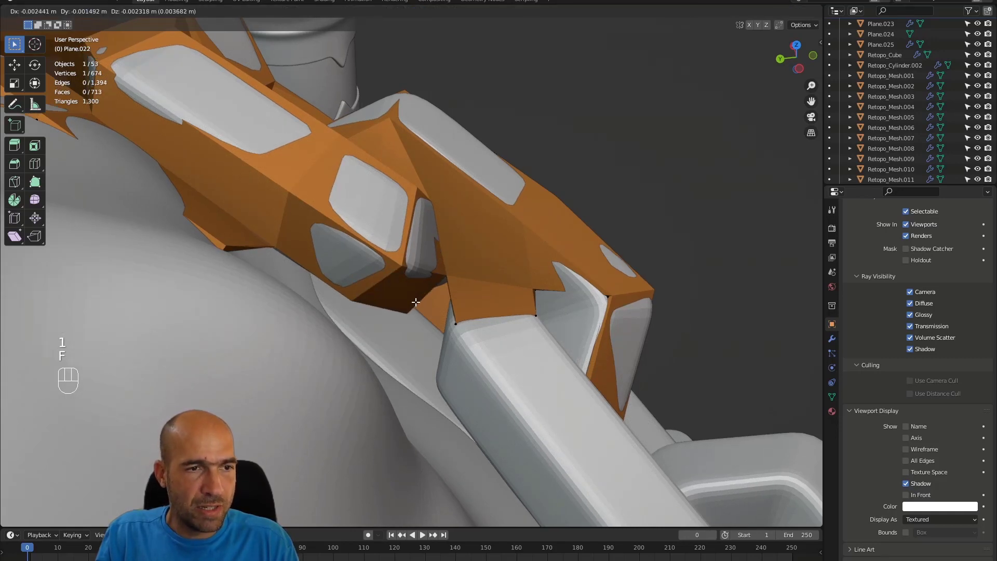
{"action": "left_click", "coordinate": [406, 280]}
Fill a face down the side of the next link's end and place its new vertex.
{"action": "left_click_drag", "start_coordinate": [406, 279], "coordinate": [465, 316], "text": "alt"}
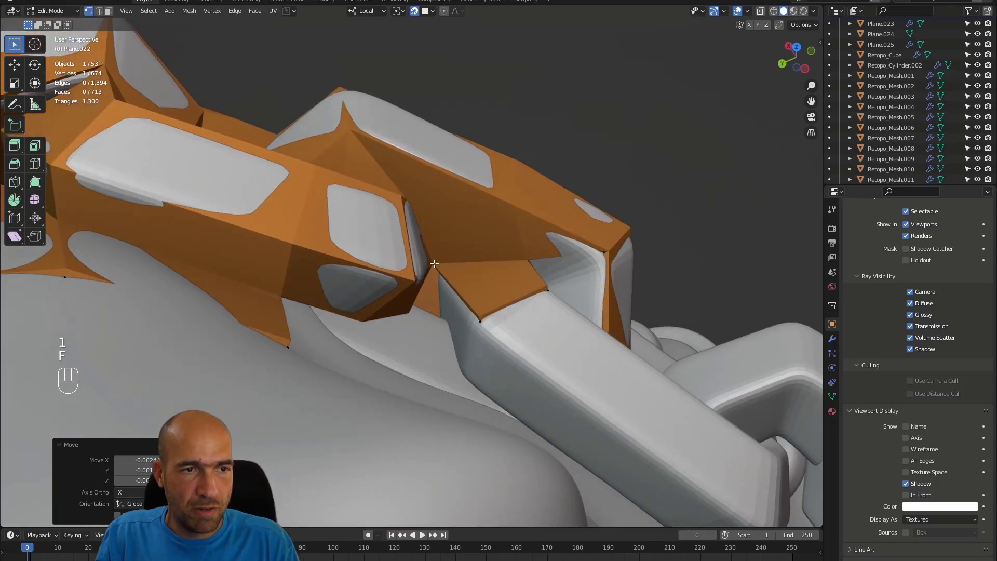
{"action": "key", "text": "1"}
{"action": "key", "text": "f"}
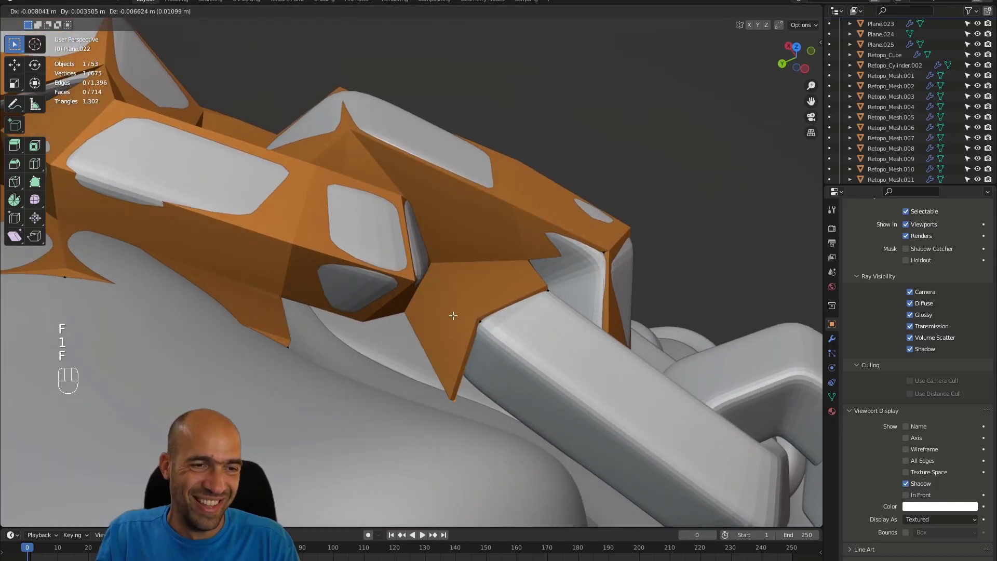
{"action": "left_click", "coordinate": [467, 297]}
Fill a face out onto the torso below the front link and bridge the gap to the existing torso face.
{"action": "left_click_drag", "start_coordinate": [468, 297], "coordinate": [487, 308], "text": "alt"}
{"action": "key", "text": "1"}
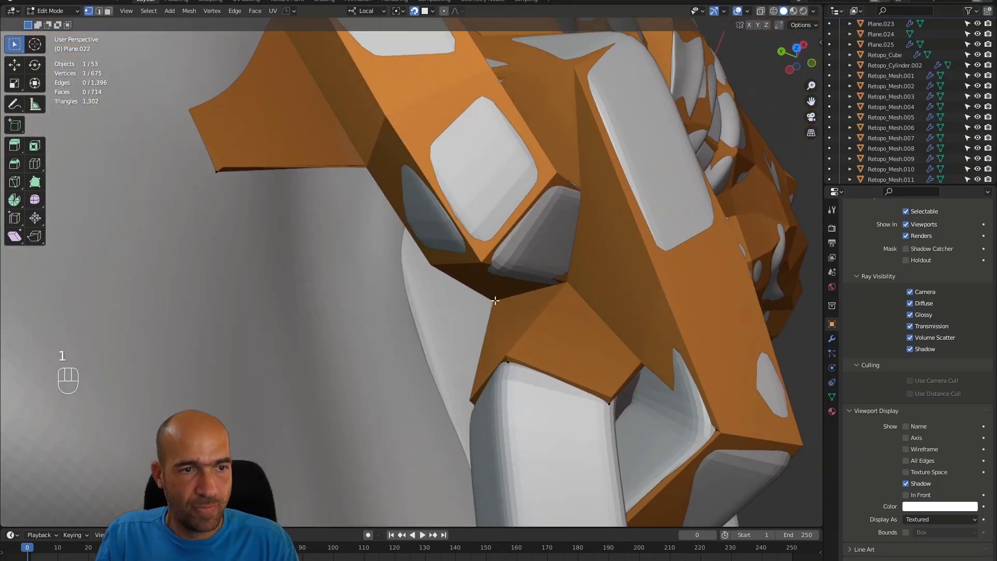
{"action": "key", "text": "f"}
{"action": "left_click", "coordinate": [430, 301]}
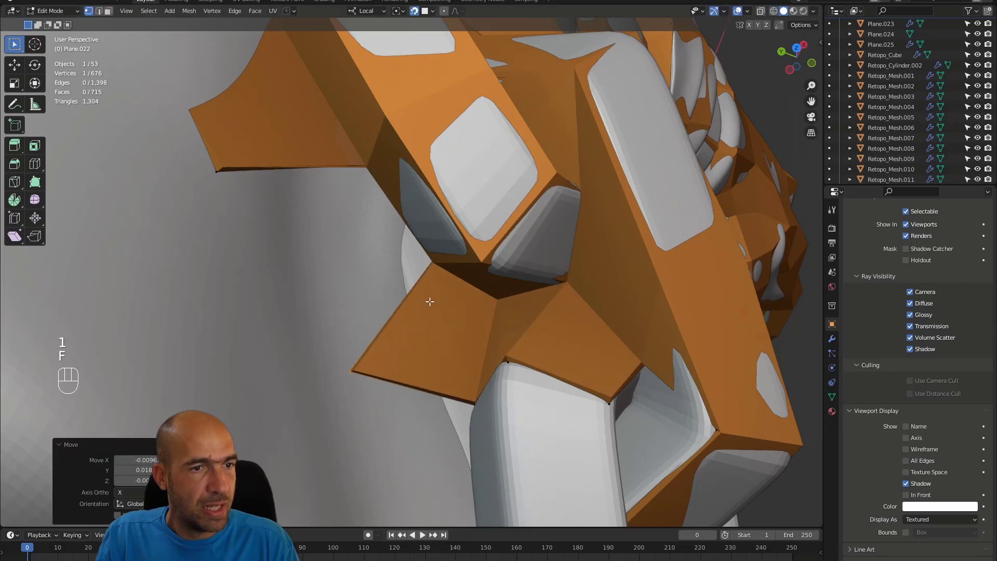
{"action": "key", "text": "2"}
{"action": "key", "text": "f"}
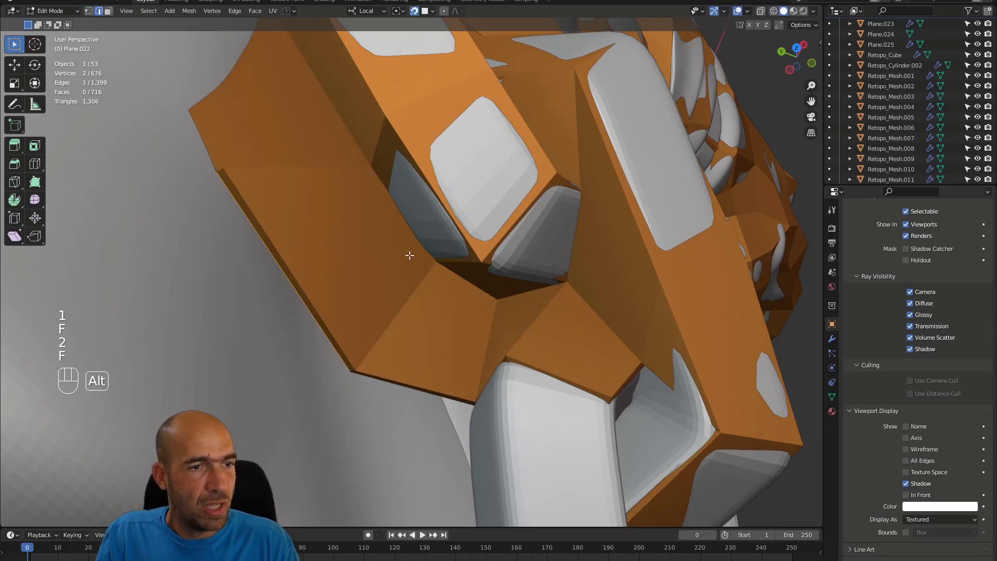
Extrude the short open edge at the next link's end down its inner side and adjust one new vertex.
{"action": "left_click_drag", "start_coordinate": [407, 251], "coordinate": [365, 262], "text": "ctrl+alt"}
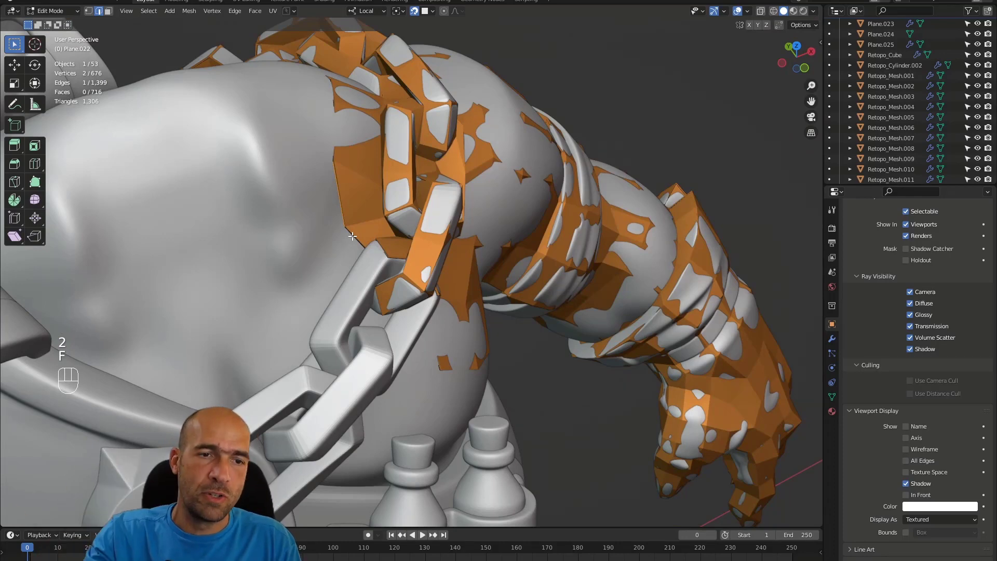
{"action": "left_click_drag", "start_coordinate": [335, 234], "coordinate": [400, 291], "text": "alt"}
{"action": "key", "text": "1"}
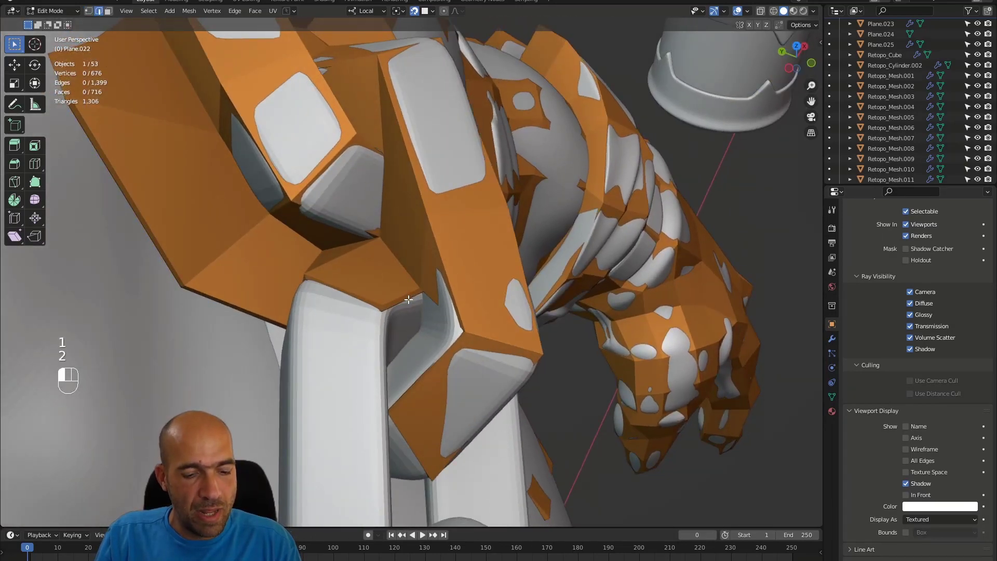
{"action": "key", "text": "e"}
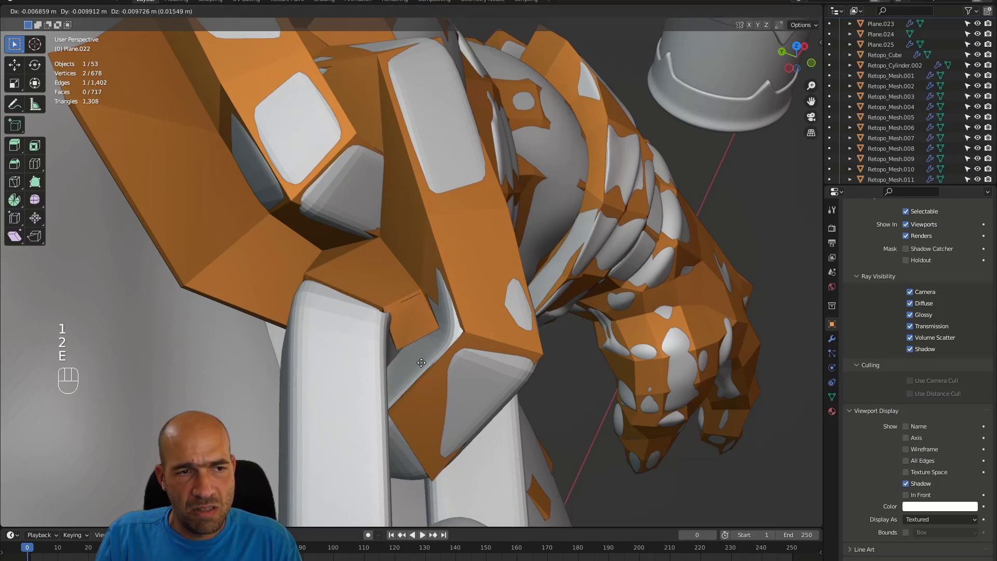
{"action": "left_click", "coordinate": [433, 332]}
{"action": "key", "text": "1"}
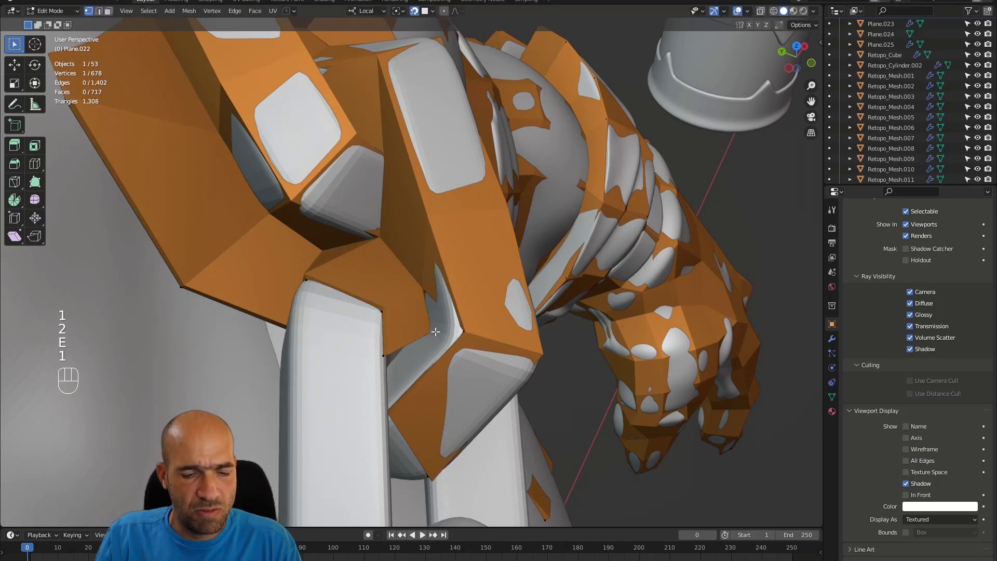
{"action": "key", "text": "g"}
{"action": "left_click", "coordinate": [439, 332]}
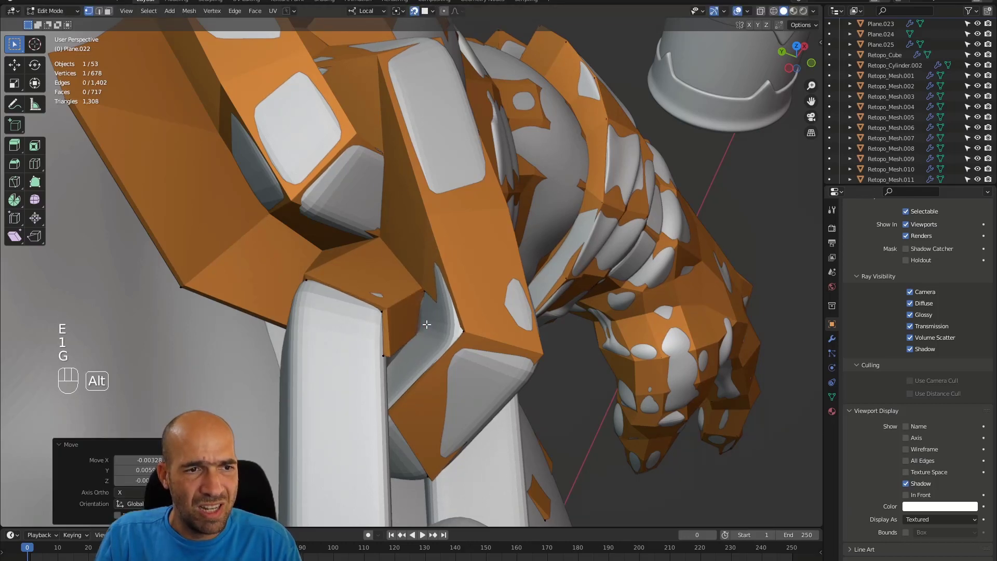
Fill the triangular gap beside the extruded inner face and move its lower corner vertex onto the link's inner side.
{"action": "left_click_drag", "start_coordinate": [440, 332], "coordinate": [391, 322], "text": "alt"}
{"action": "key", "text": "2"}
{"action": "left_click", "coordinate": [436, 302], "text": "shift"}
{"action": "key", "text": "f"}
{"action": "key", "text": "1"}
{"action": "left_click", "coordinate": [377, 333]}
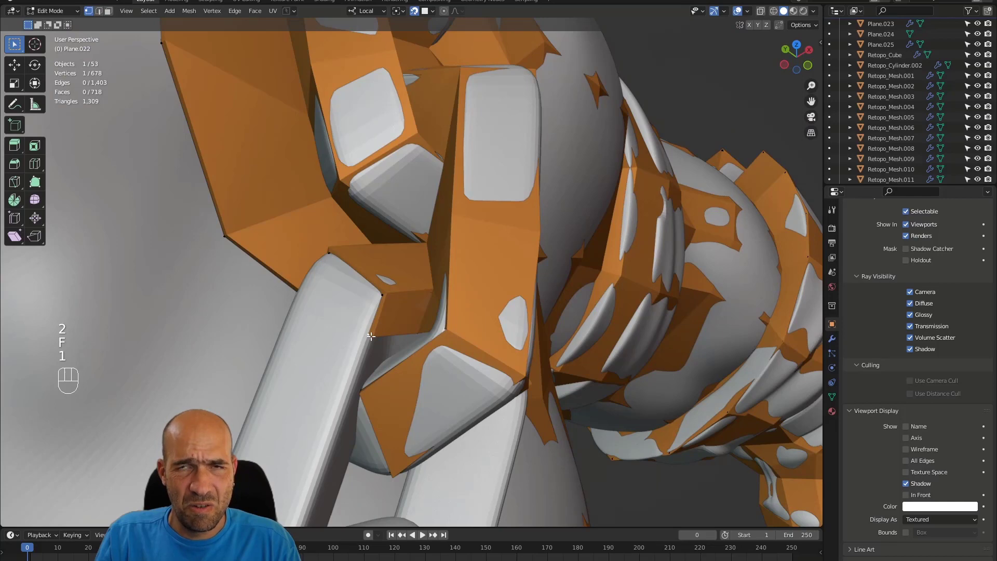
{"action": "key", "text": "g"}
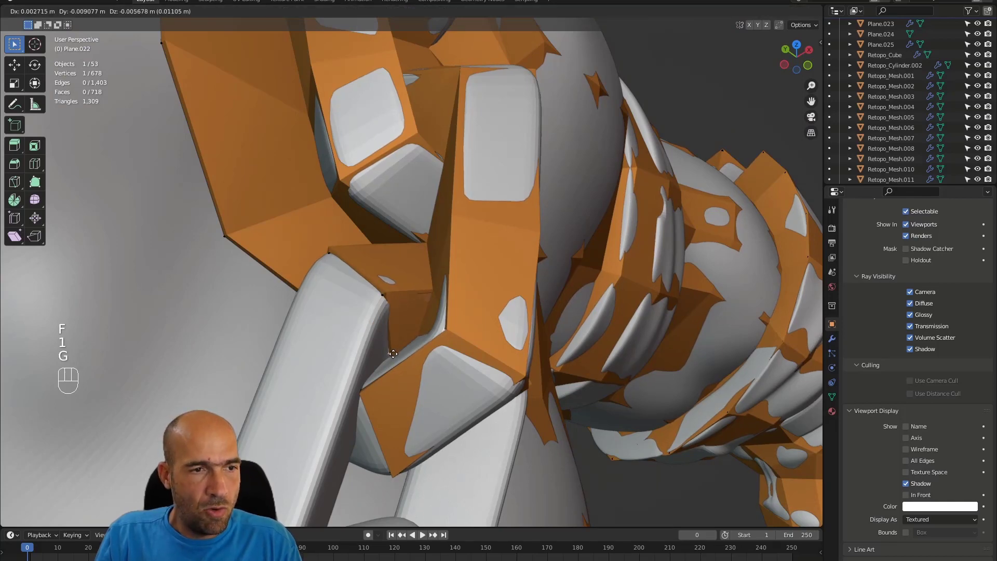
{"action": "left_click", "coordinate": [390, 356]}
Fill a quad and a triangle to close the gap where the two chain links meet.
{"action": "left_click_drag", "start_coordinate": [390, 355], "coordinate": [412, 340], "text": "alt"}
{"action": "key", "text": "2"}
{"action": "key", "text": "f"}
{"action": "key", "text": "1"}
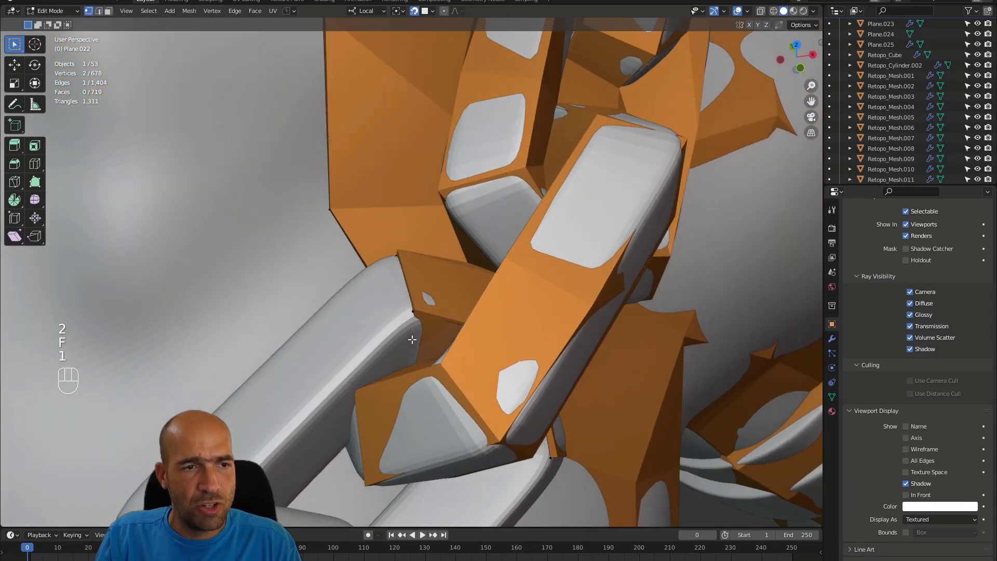
{"action": "key", "text": "f"}
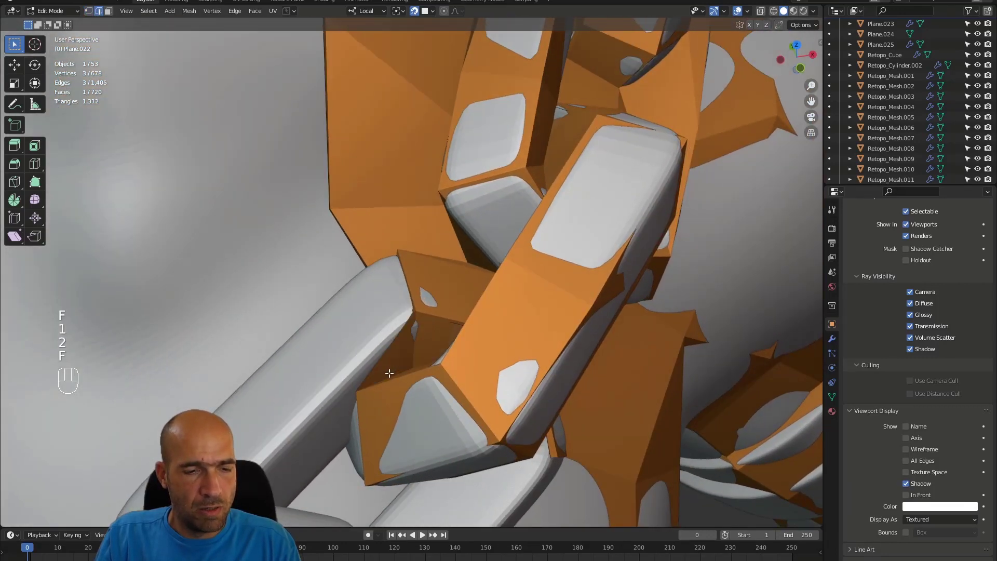
Extrude the open edge at the next link's start along its upper face and move the outer new vertex onto the link's rim.
{"action": "left_click_drag", "start_coordinate": [384, 376], "coordinate": [500, 302], "text": "alt"}
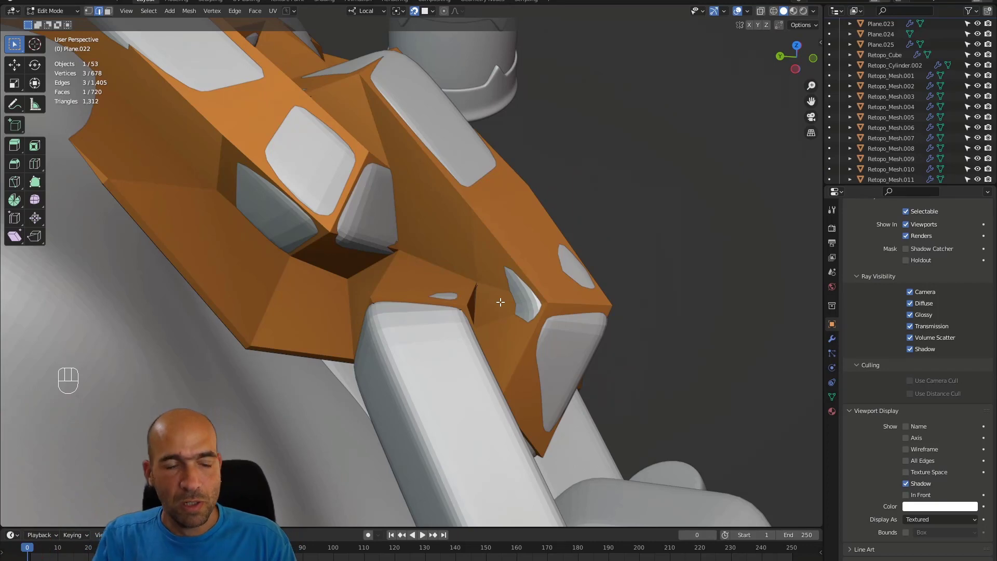
{"action": "left_click_drag", "start_coordinate": [451, 311], "coordinate": [412, 336], "text": "ctrl+alt"}
{"action": "key", "text": "e"}
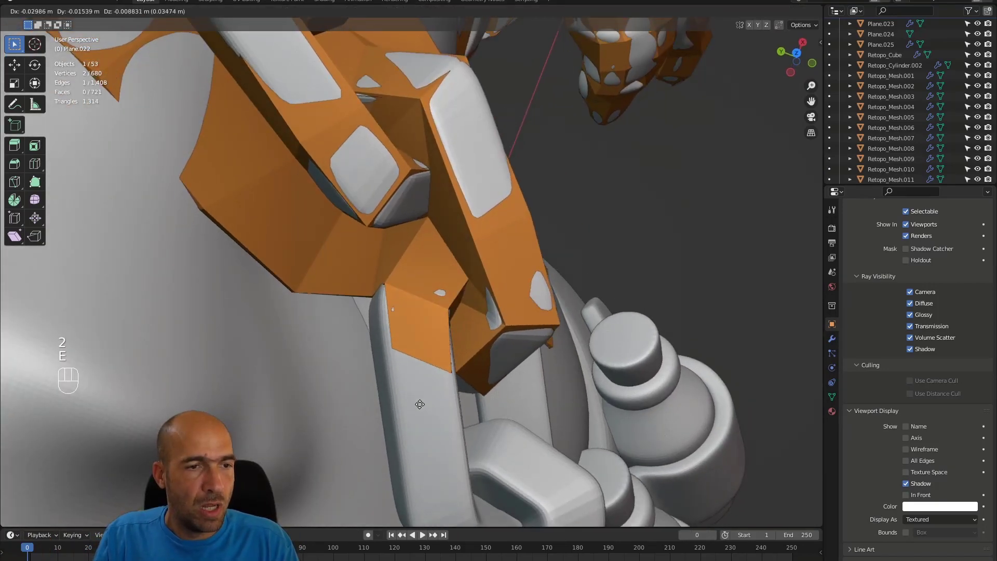
{"action": "left_click", "coordinate": [397, 358]}
{"action": "key", "text": "1"}
{"action": "key", "text": "g"}
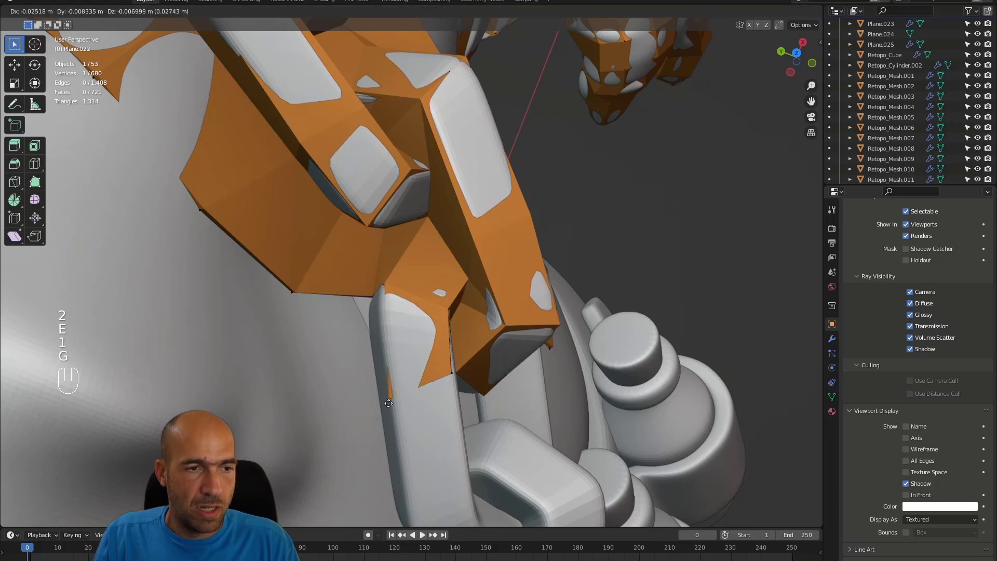
{"action": "left_click", "coordinate": [393, 405]}
Fill a face down that link's outer side and adjust the corner vertex where the link starts.
{"action": "left_click_drag", "start_coordinate": [393, 405], "coordinate": [363, 331], "text": "alt"}
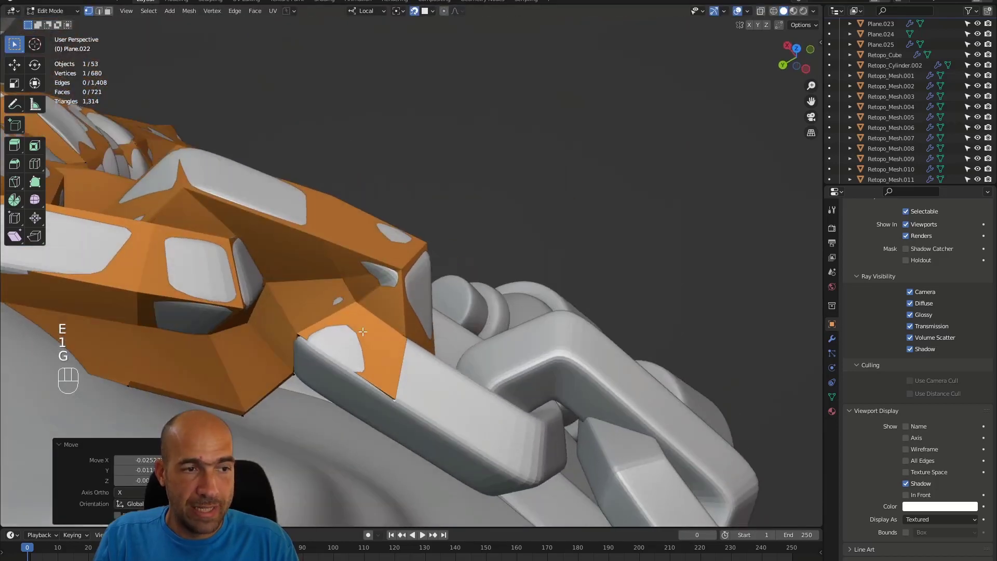
{"action": "left_click", "coordinate": [298, 333]}
{"action": "key", "text": "f"}
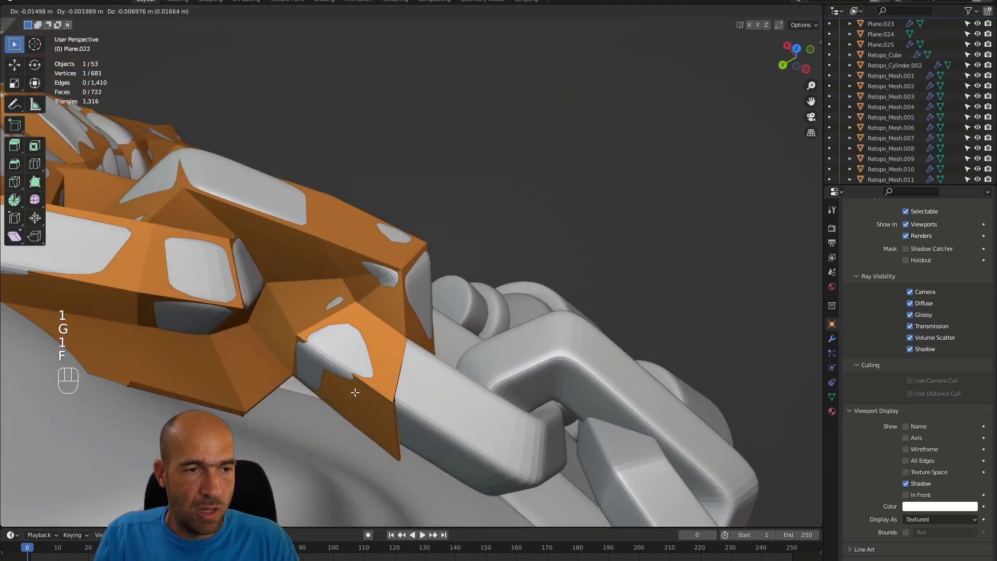
{"action": "left_click", "coordinate": [424, 363]}
{"action": "left_click_drag", "start_coordinate": [423, 364], "coordinate": [332, 347], "text": "alt"}
{"action": "left_click", "coordinate": [314, 339]}
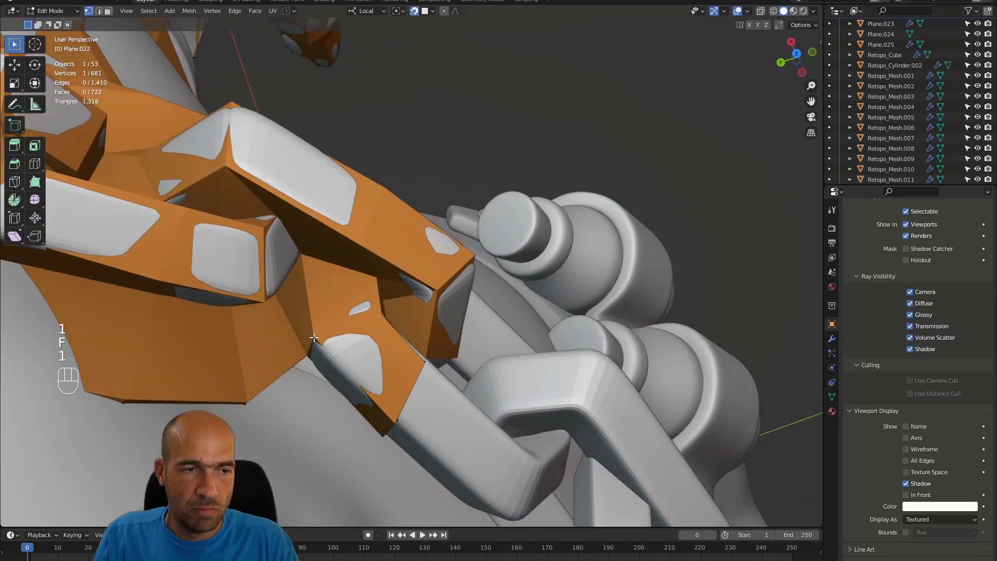
{"action": "key", "text": "g"}
{"action": "left_click", "coordinate": [312, 337]}
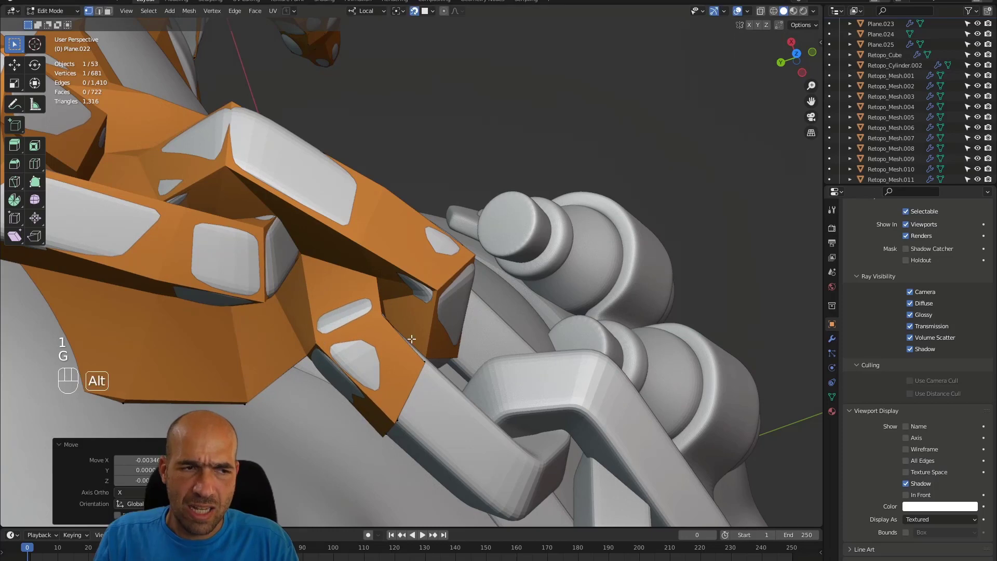
Fill a triangle between the two adjoining edges on the inner side of the same link.
{"action": "middle_click_drag", "start_coordinate": [412, 338], "coordinate": [308, 318], "text": "alt"}
{"action": "key", "text": "2"}
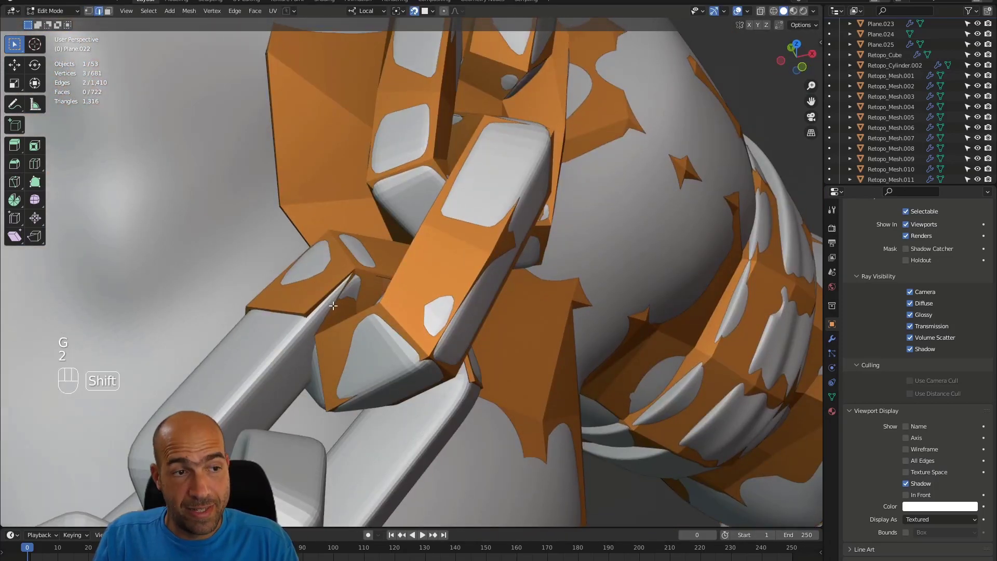
{"action": "key", "text": "f"}
Try to fill a face between the front link's underside and the lower link's inner end edge.
{"action": "mouse_move", "coordinate": [333, 306]}
{"action": "middle_mouse_down", "text": "alt"}
{"action": "mouse_move", "coordinate": [377, 300]}
{"action": "mouse_move", "coordinate": [327, 291]}
{"action": "middle_mouse_up", "text": "alt"}
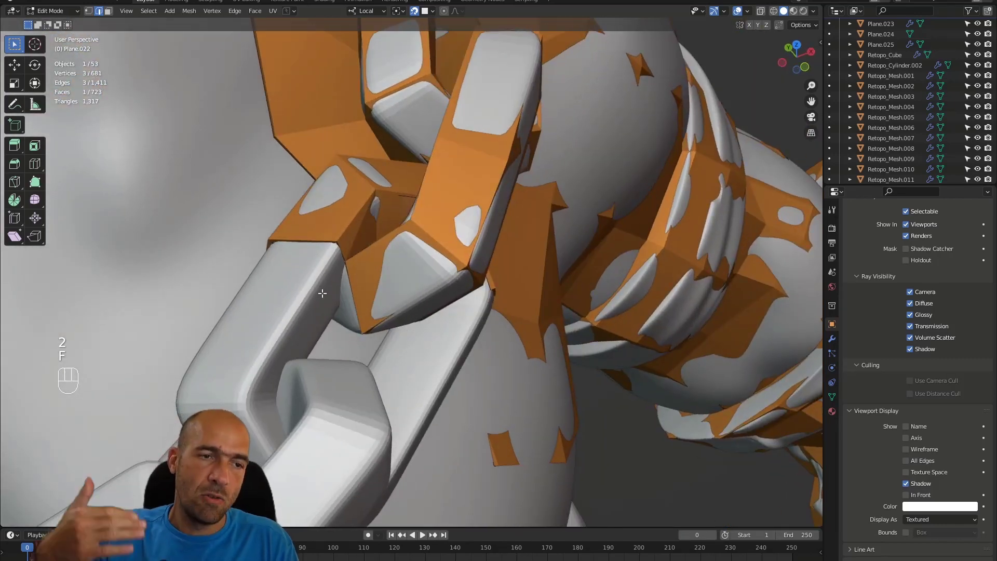
{"action": "middle_click_drag", "start_coordinate": [322, 294], "coordinate": [373, 264], "text": "alt"}
{"action": "mouse_move", "coordinate": [373, 264]}
{"action": "left_mouse_down", "text": "ctrl+alt"}
{"action": "mouse_move", "coordinate": [382, 283]}
{"action": "mouse_move", "coordinate": [381, 270]}
{"action": "left_mouse_up", "text": "ctrl+alt"}
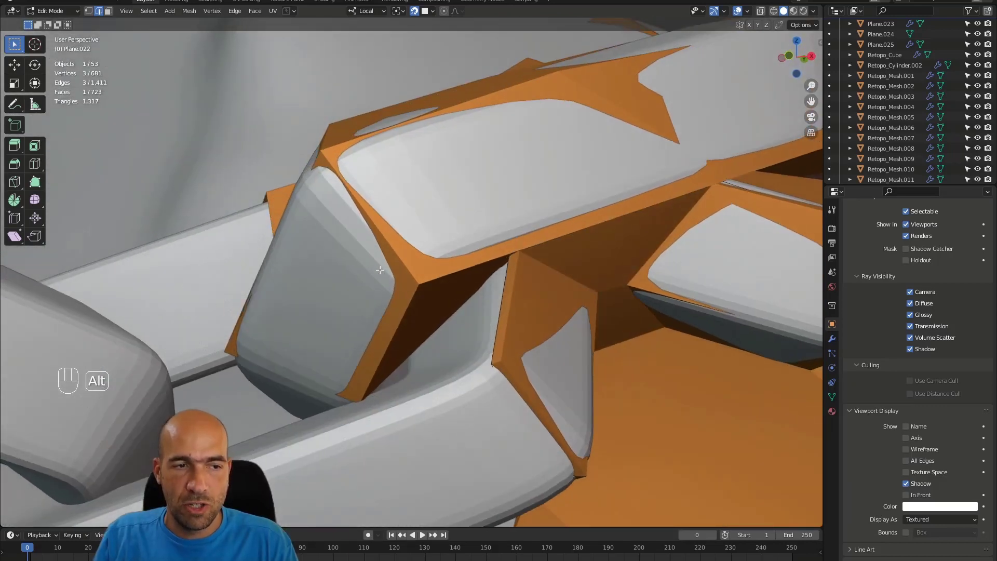
{"action": "left_click", "coordinate": [497, 316], "text": "shift"}
{"action": "key", "text": "f"}
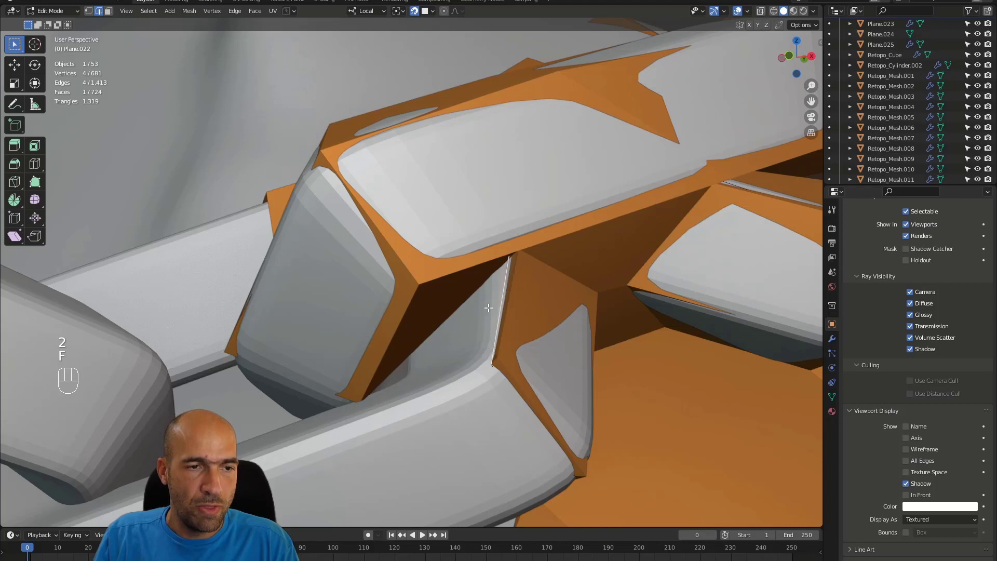
{"action": "key", "text": "ctrl+z"}
{"action": "left_click_drag", "start_coordinate": [483, 310], "coordinate": [422, 338], "text": "alt"}
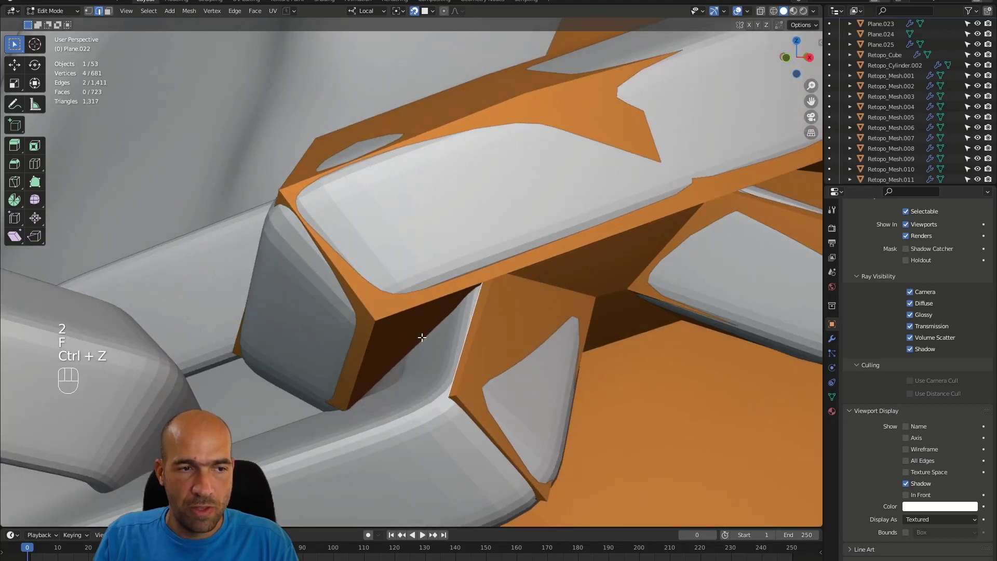
{"action": "key", "text": "f"}
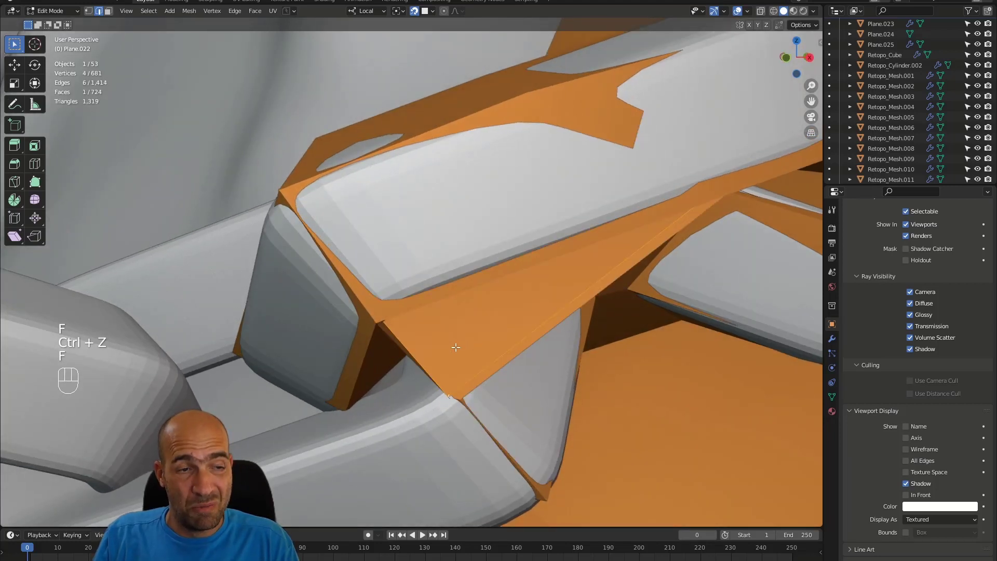
{"action": "key", "text": "ctrl+z"}
Use X-ray to select the two hidden edges behind the front link's end and fill a face across to the lower link.
{"action": "key", "text": "alt+z"}
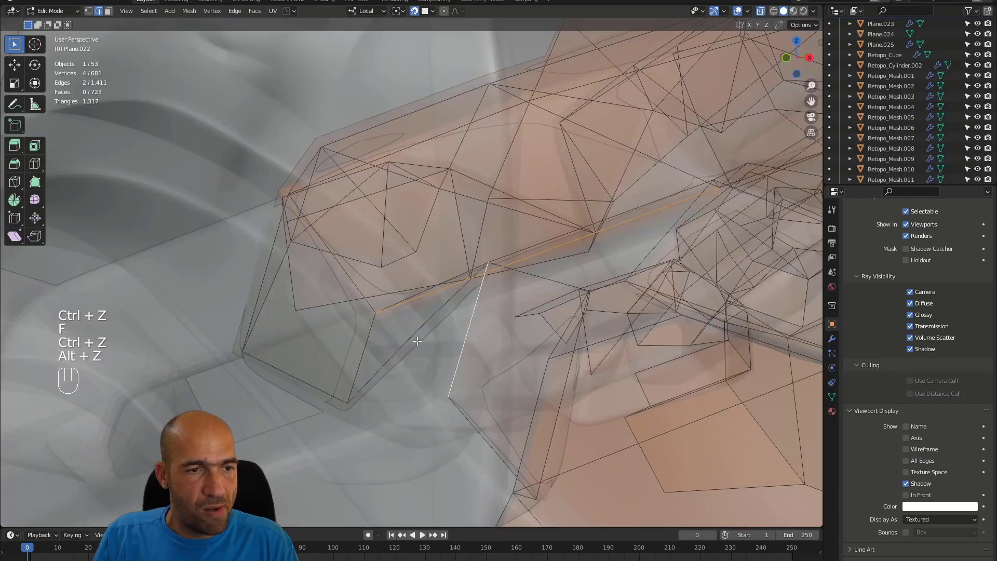
{"action": "left_click", "coordinate": [417, 341]}
{"action": "left_click_drag", "start_coordinate": [456, 348], "coordinate": [464, 335], "text": "alt"}
{"action": "left_click", "coordinate": [445, 344]}
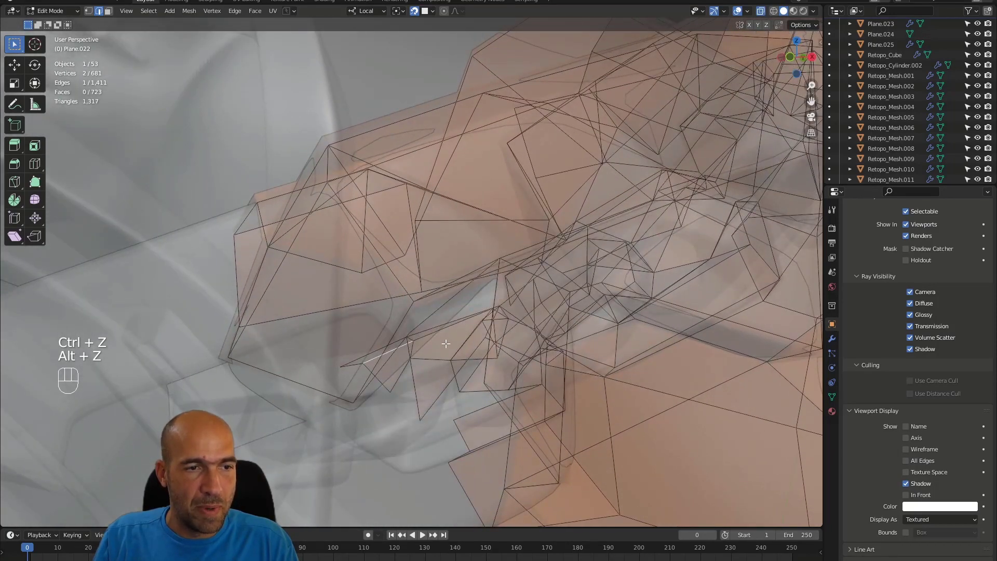
{"action": "key", "text": "shift"}
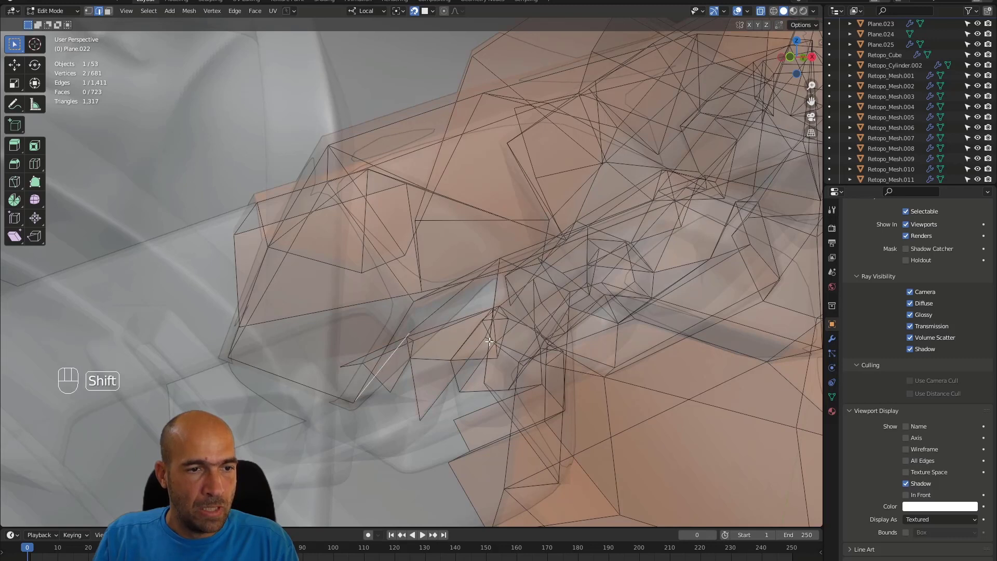
{"action": "key", "text": "f"}
{"action": "key", "text": "grave"}
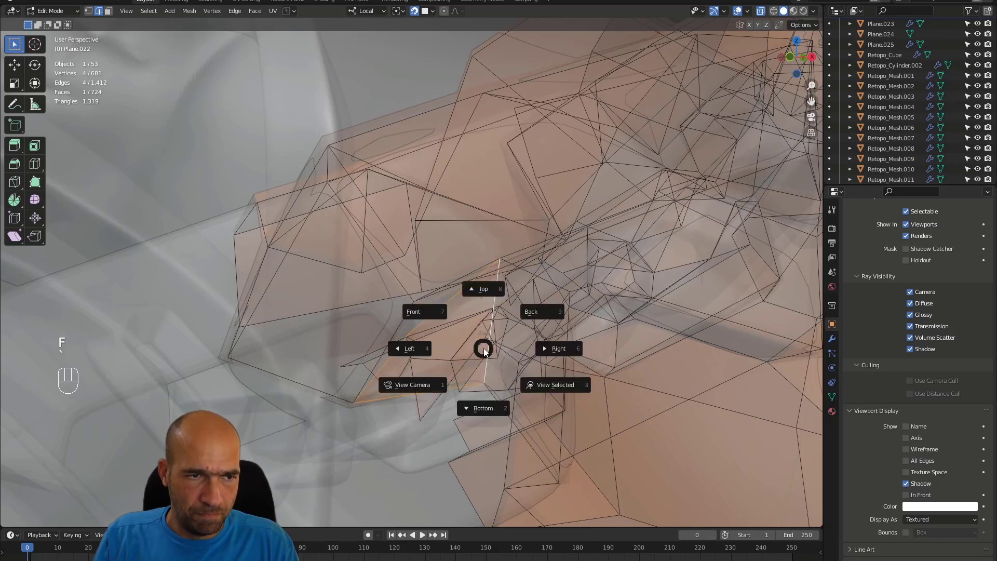
{"action": "right_click", "coordinate": [484, 352]}
{"action": "key", "text": "alt+z"}
Extrude the lower link's open end edge partway along its outer face.
{"action": "mouse_move", "coordinate": [474, 350]}
{"action": "middle_mouse_down"}
{"action": "mouse_move", "coordinate": [461, 367]}
{"action": "mouse_move", "coordinate": [432, 342]}
{"action": "mouse_move", "coordinate": [495, 354]}
{"action": "middle_mouse_up"}
{"action": "scroll", "coordinate": [461, 368], "scroll_direction": "down", "scroll_amount": 3}
{"action": "key", "text": "e"}
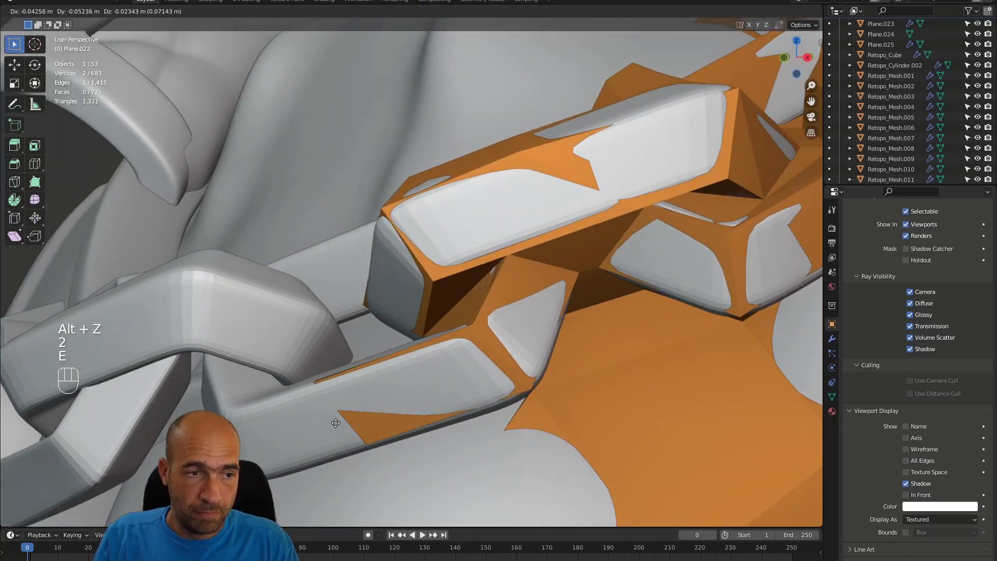
{"action": "left_click", "coordinate": [342, 424]}
Fill a face under the lower link's extruded strip and another closing its end toward the torso, placing the final vertex at the link's inner corner.
{"action": "middle_click_drag", "start_coordinate": [380, 418], "coordinate": [565, 373], "text": "alt"}
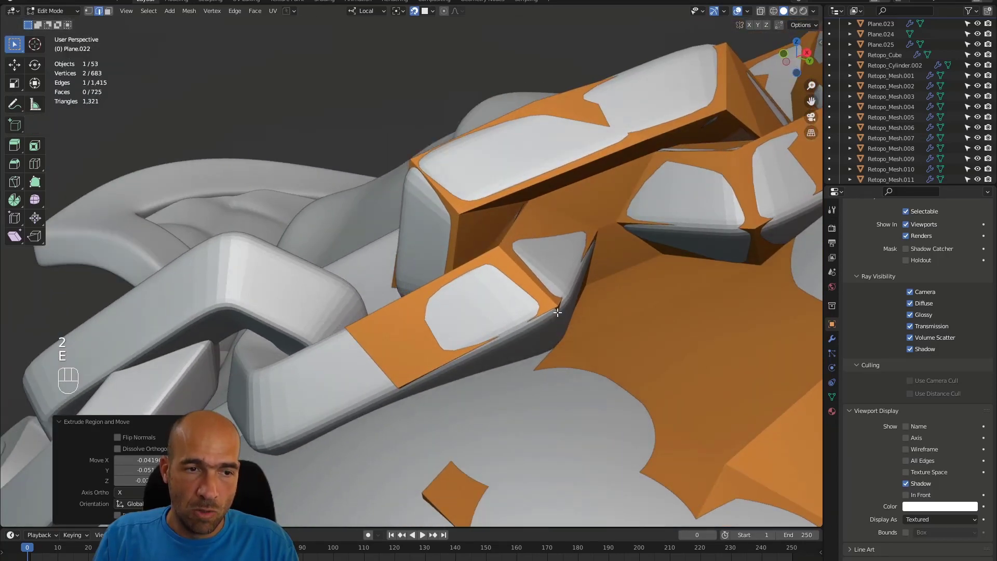
{"action": "middle_click_drag", "start_coordinate": [466, 434], "coordinate": [512, 364], "text": "alt"}
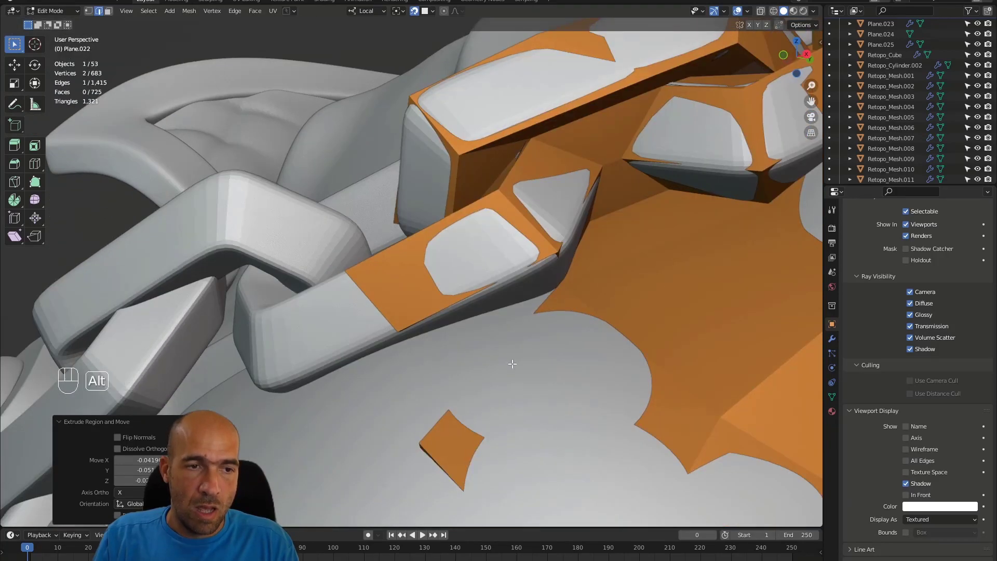
{"action": "key", "text": "1"}
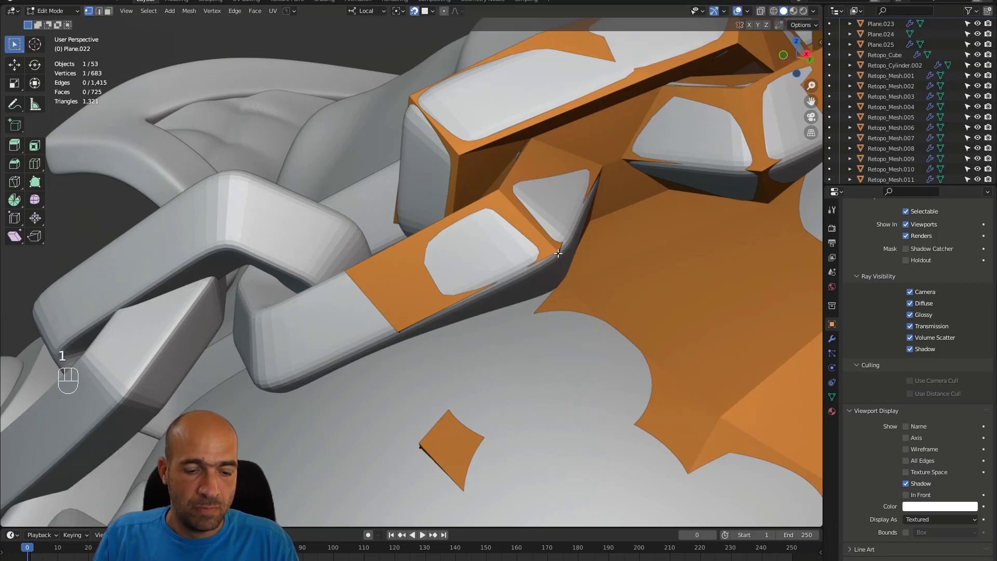
{"action": "key", "text": "f"}
{"action": "left_click", "coordinate": [527, 250]}
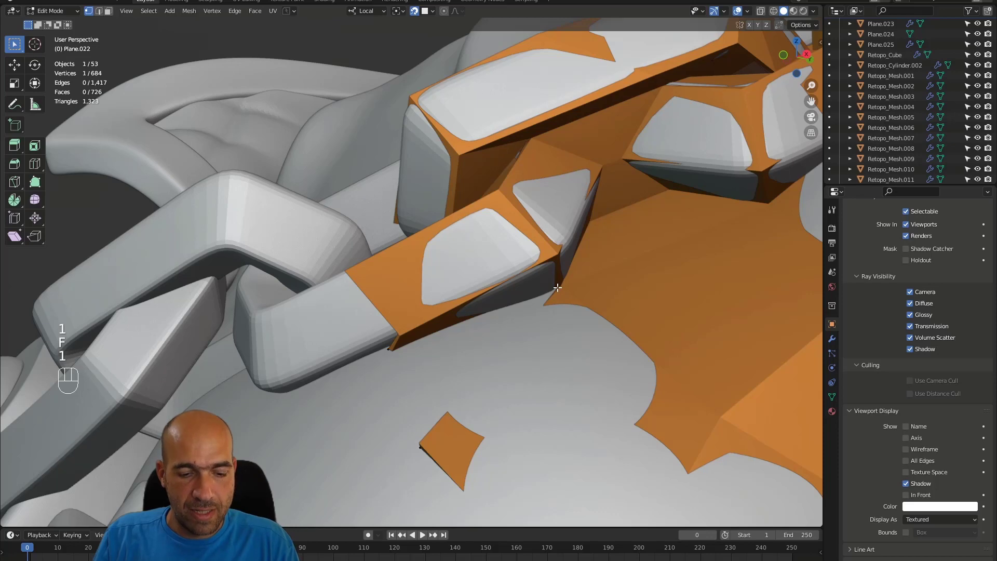
{"action": "key", "text": "f"}
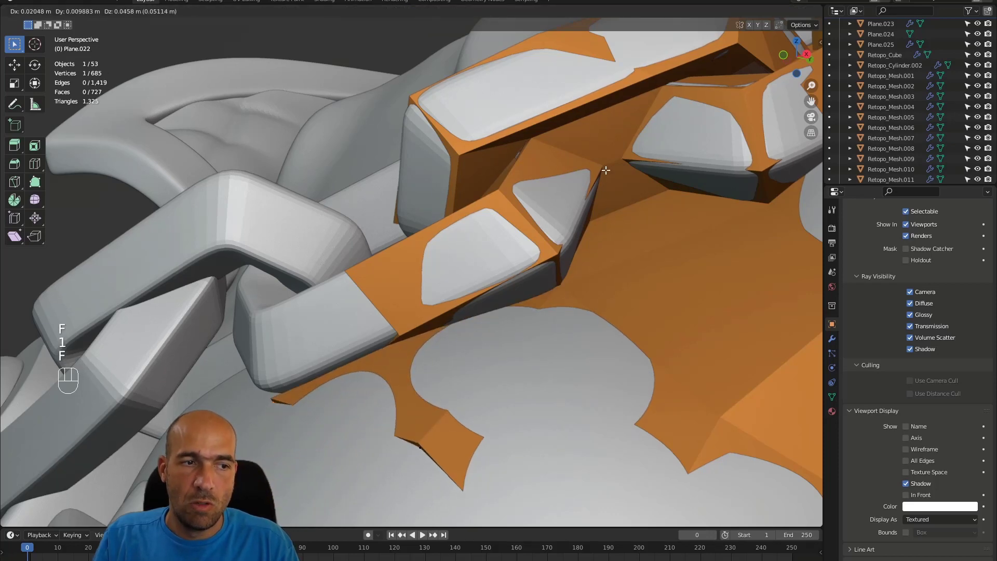
{"action": "left_click", "coordinate": [606, 168]}
Extrude the lower link's open edge along its outer face to the bend and move the new lower vertex to the link's corner.
{"action": "left_click_drag", "start_coordinate": [554, 265], "coordinate": [436, 359], "text": "ctrl+alt"}
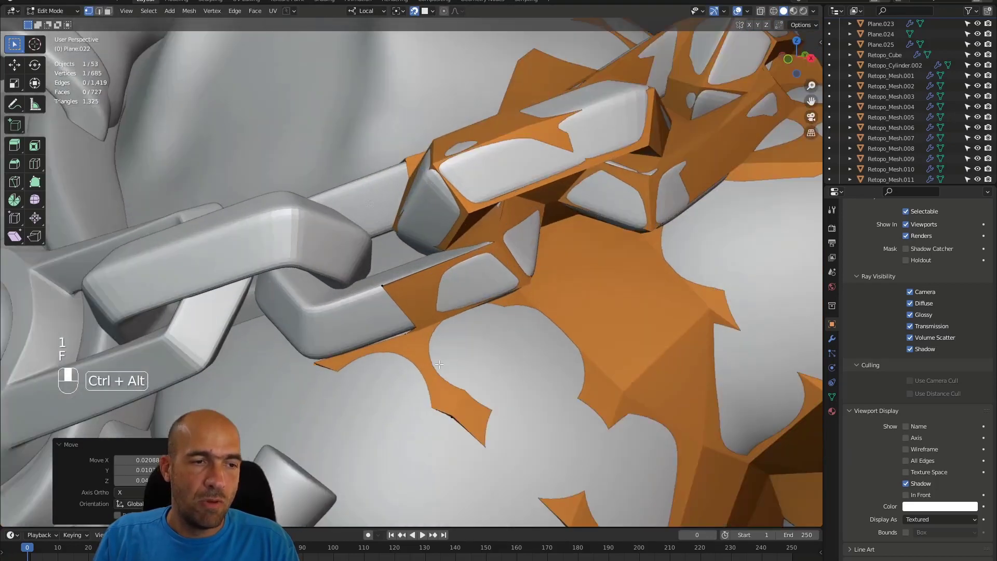
{"action": "left_click_drag", "start_coordinate": [382, 320], "coordinate": [416, 313], "text": "alt"}
{"action": "middle_click_drag", "start_coordinate": [416, 312], "coordinate": [400, 333], "text": "alt"}
{"action": "key", "text": "2"}
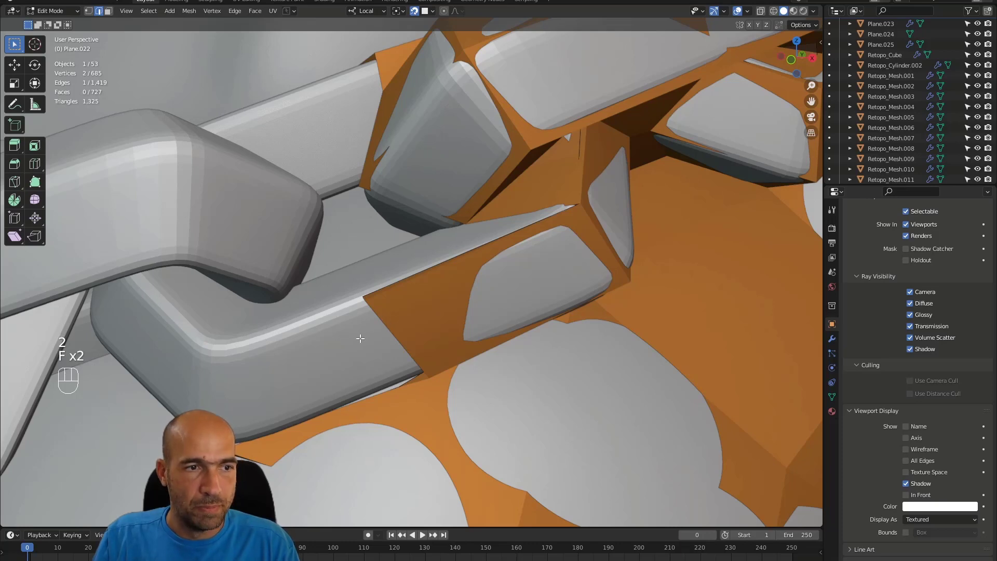
{"action": "middle_click_drag", "start_coordinate": [360, 338], "coordinate": [395, 298], "text": "ctrl+alt"}
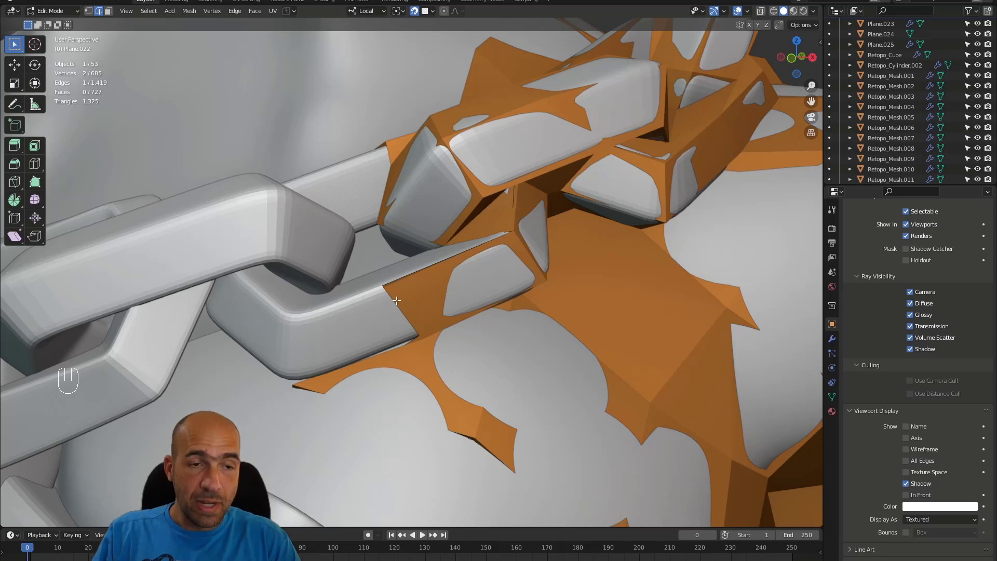
{"action": "key", "text": "e"}
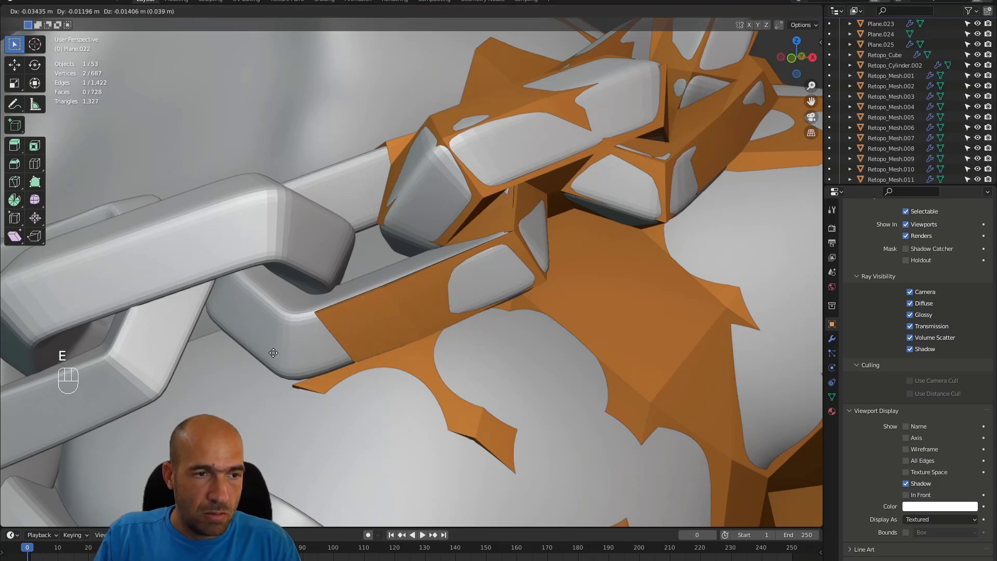
{"action": "left_click", "coordinate": [338, 372]}
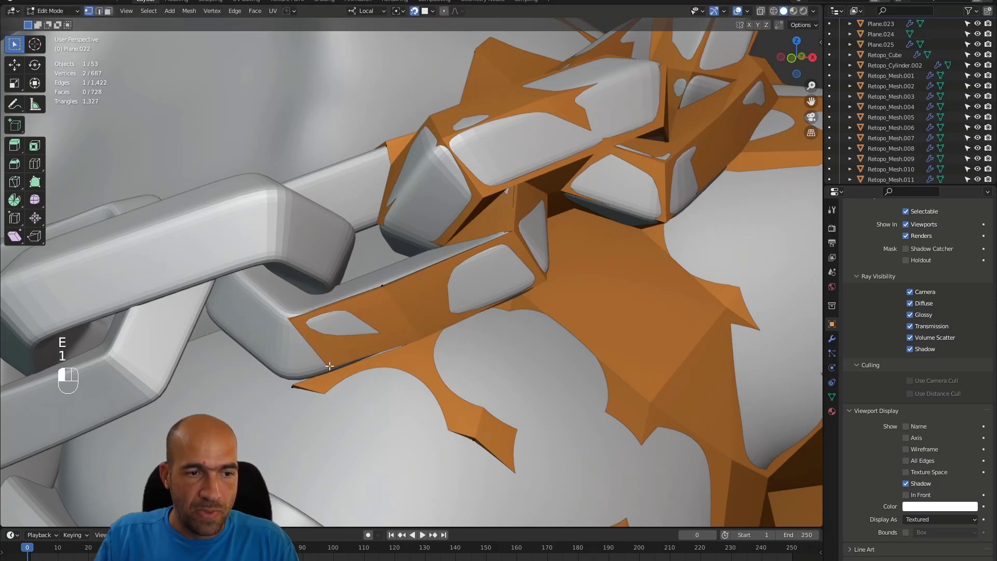
{"action": "key", "text": "g"}
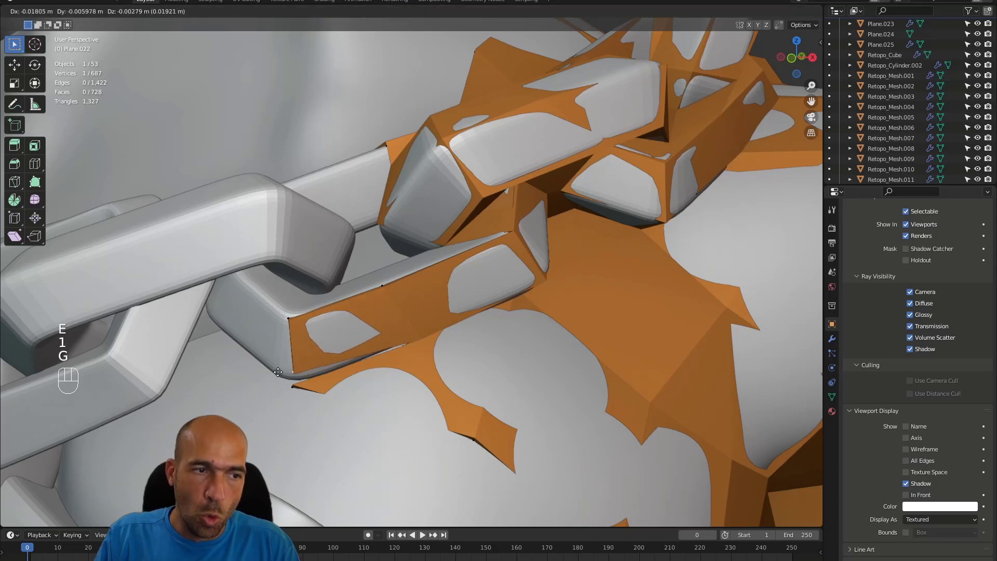
{"action": "left_click", "coordinate": [309, 367]}
Fill a quad between the open edges along the underside of the lower link up to its bend.
{"action": "mouse_move", "coordinate": [309, 367]}
{"action": "left_mouse_down", "text": "alt"}
{"action": "mouse_move", "coordinate": [341, 363]}
{"action": "mouse_move", "coordinate": [312, 381]}
{"action": "left_mouse_up", "text": "alt"}
{"action": "key", "text": "2"}
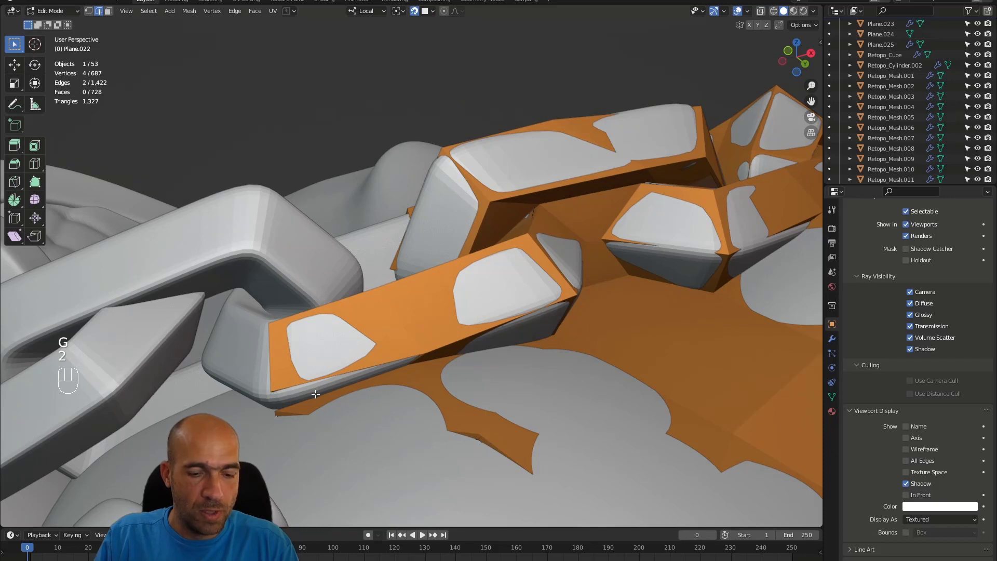
{"action": "key", "text": "f"}
Fill a face on the lower link's inner upper side and move its free vertex onto the link's inner rim.
{"action": "left_click_drag", "start_coordinate": [315, 394], "coordinate": [323, 413], "text": "alt"}
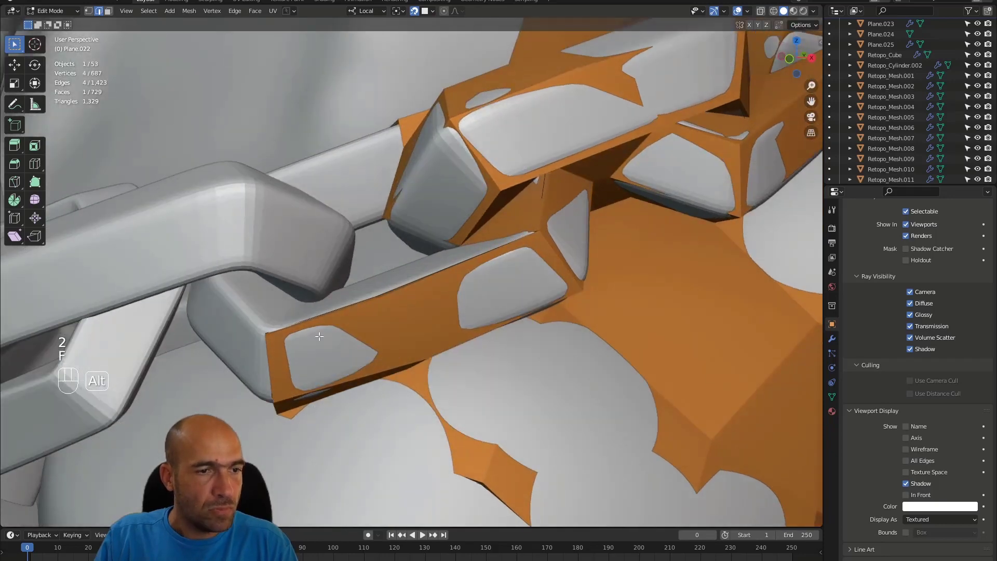
{"action": "left_click_drag", "start_coordinate": [319, 337], "coordinate": [499, 331], "text": "alt+shift"}
{"action": "key", "text": "1"}
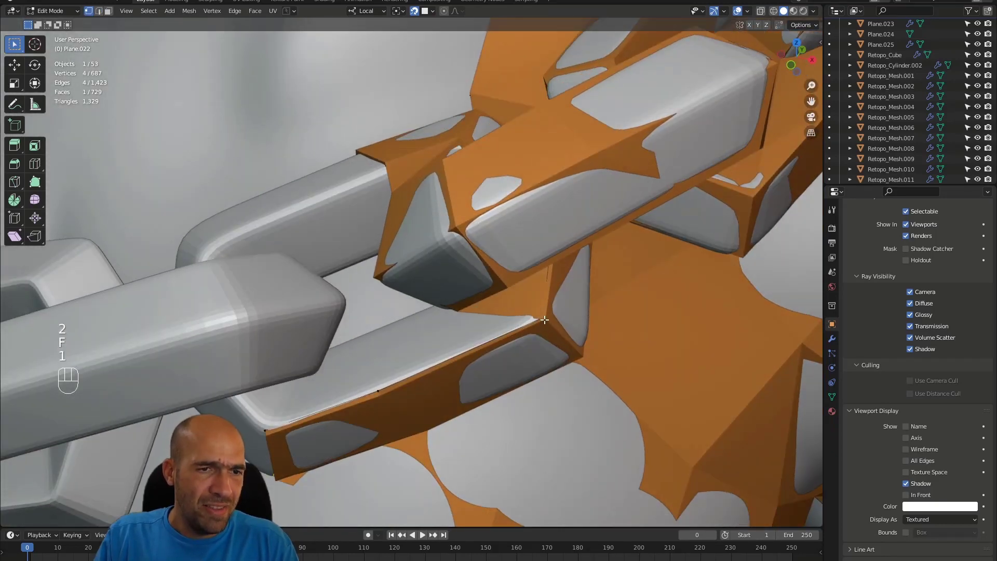
{"action": "key", "text": "f"}
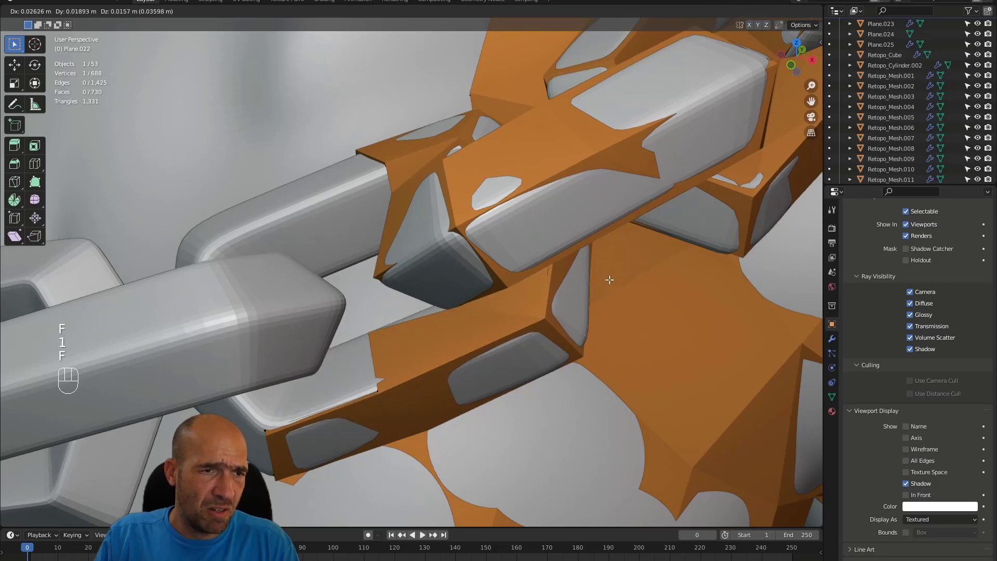
{"action": "left_click", "coordinate": [603, 283]}
{"action": "left_click_drag", "start_coordinate": [603, 282], "coordinate": [376, 336], "text": "alt"}
{"action": "key", "text": "g"}
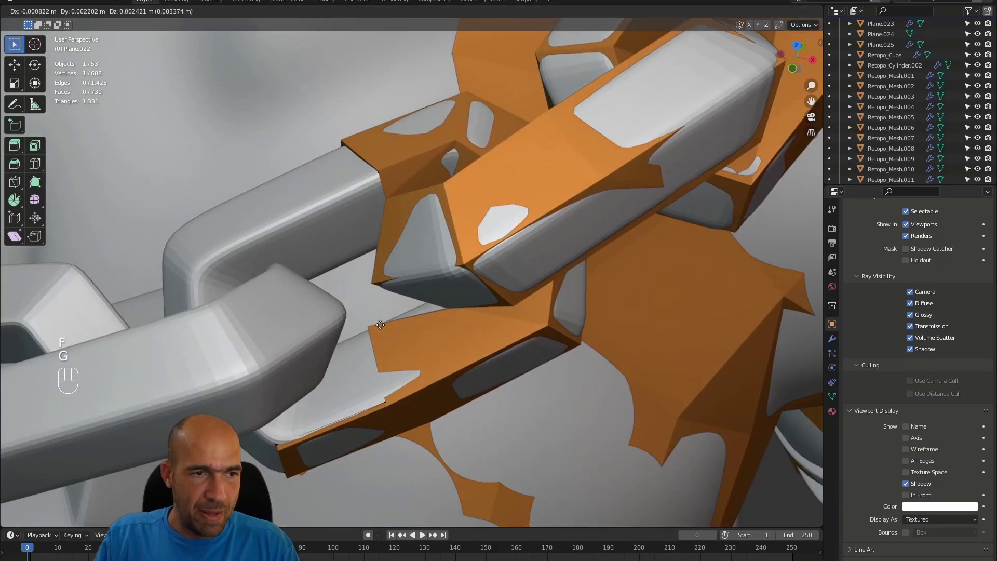
{"action": "left_click", "coordinate": [379, 330]}
{"action": "left_click_drag", "start_coordinate": [378, 329], "coordinate": [337, 330], "text": "alt"}
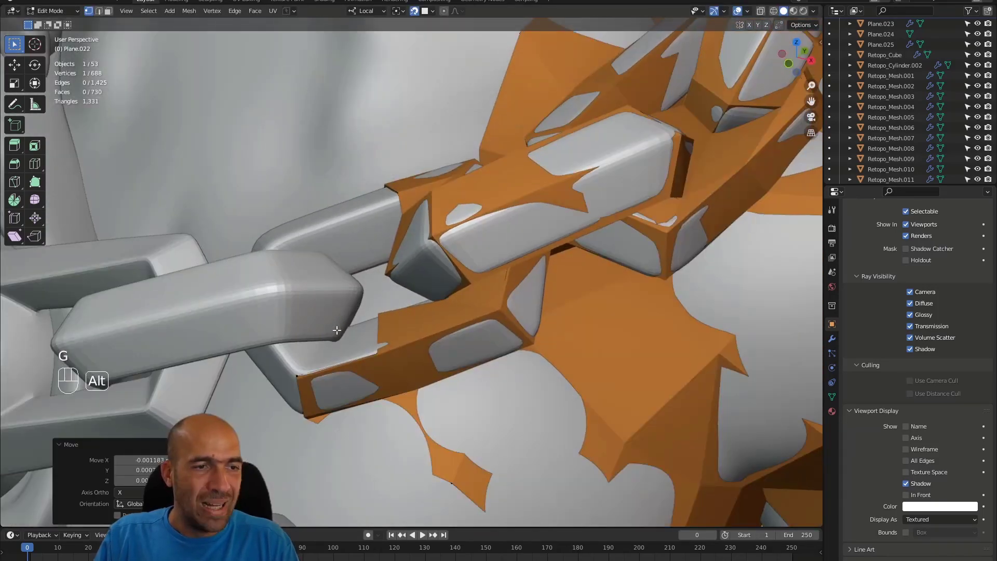
Fill a face along the lower link's inner upper side and another on its inner end, placing the new vertex there.
{"action": "left_click", "coordinate": [376, 355]}
{"action": "key", "text": "f"}
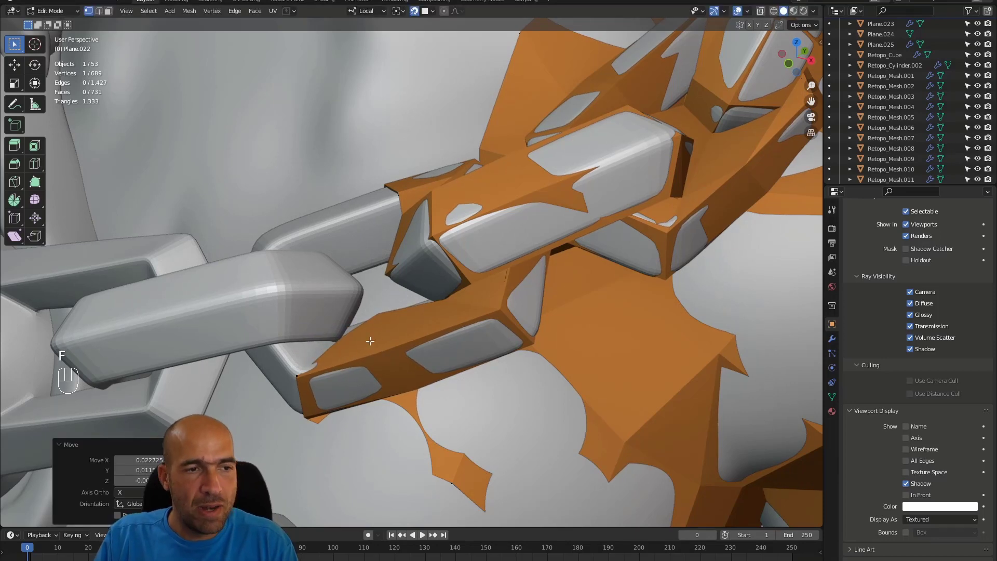
{"action": "left_click_drag", "start_coordinate": [376, 312], "coordinate": [402, 282], "text": "alt"}
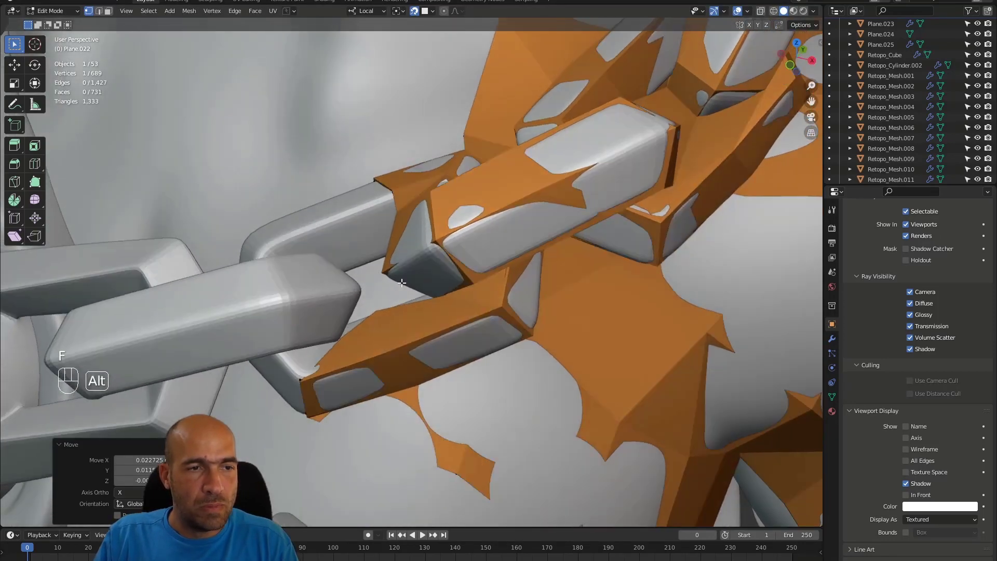
{"action": "left_click", "coordinate": [436, 299]}
{"action": "key", "text": "f"}
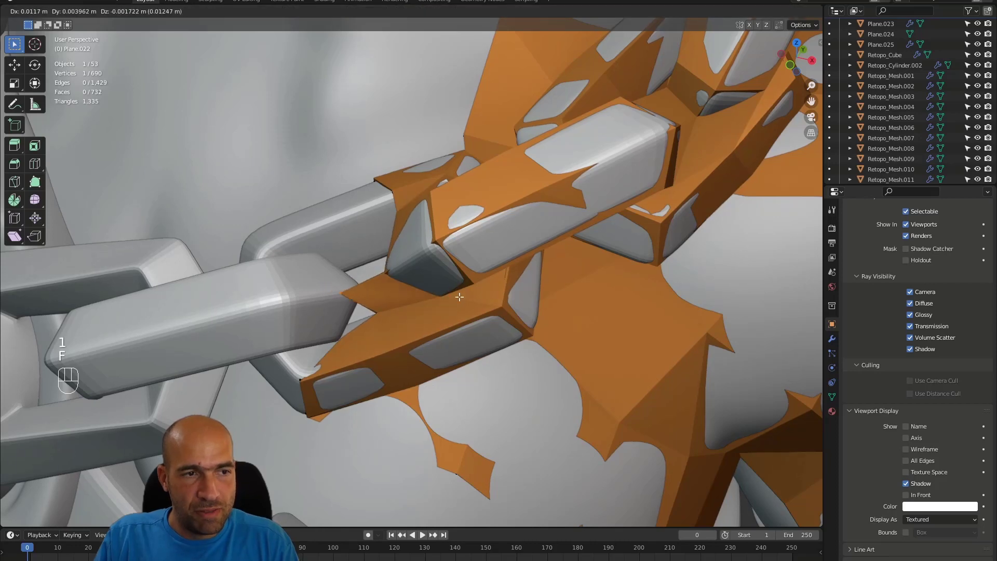
{"action": "left_click", "coordinate": [477, 292]}
Reposition the vertices of the new faces so they follow the inner rim and end of the lower link.
{"action": "left_click_drag", "start_coordinate": [477, 291], "coordinate": [361, 267], "text": "alt"}
{"action": "key", "text": "g"}
{"action": "left_click", "coordinate": [377, 315]}
{"action": "key", "text": "g"}
{"action": "left_click", "coordinate": [422, 264]}
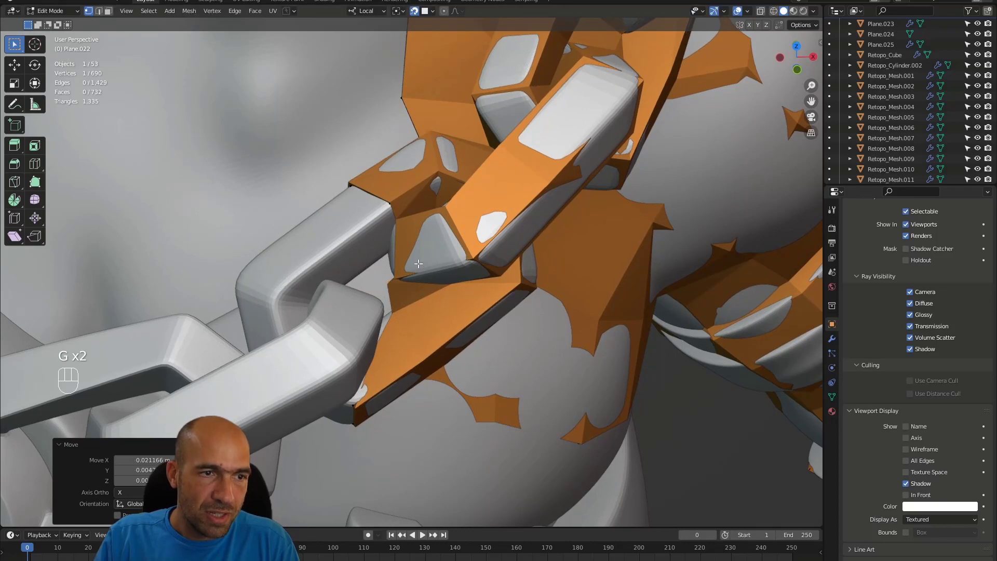
Fill a face from the link's inner end up to its other arm and place its free vertex on the surface.
{"action": "left_click_drag", "start_coordinate": [422, 264], "coordinate": [426, 249], "text": "alt"}
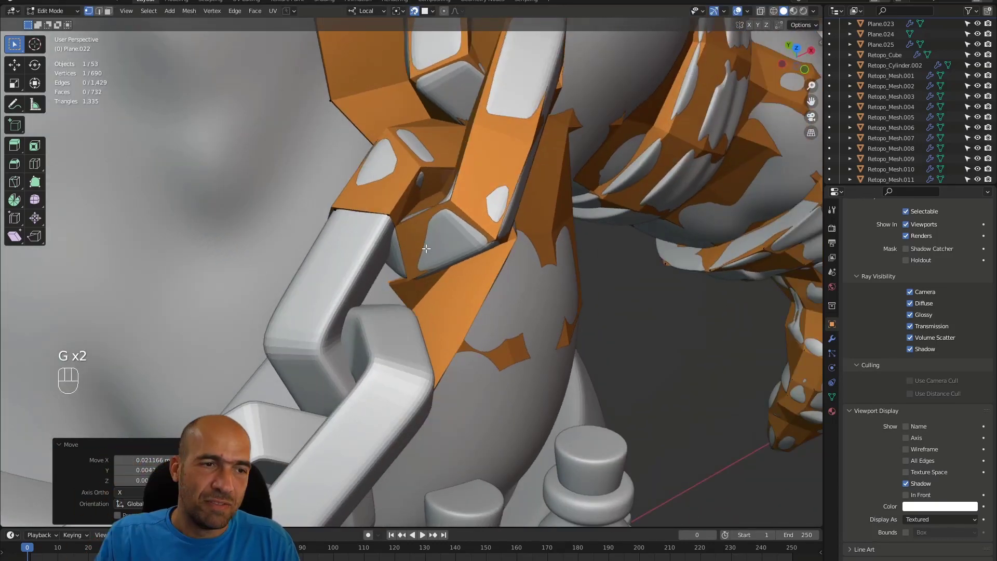
{"action": "left_click", "coordinate": [408, 277]}
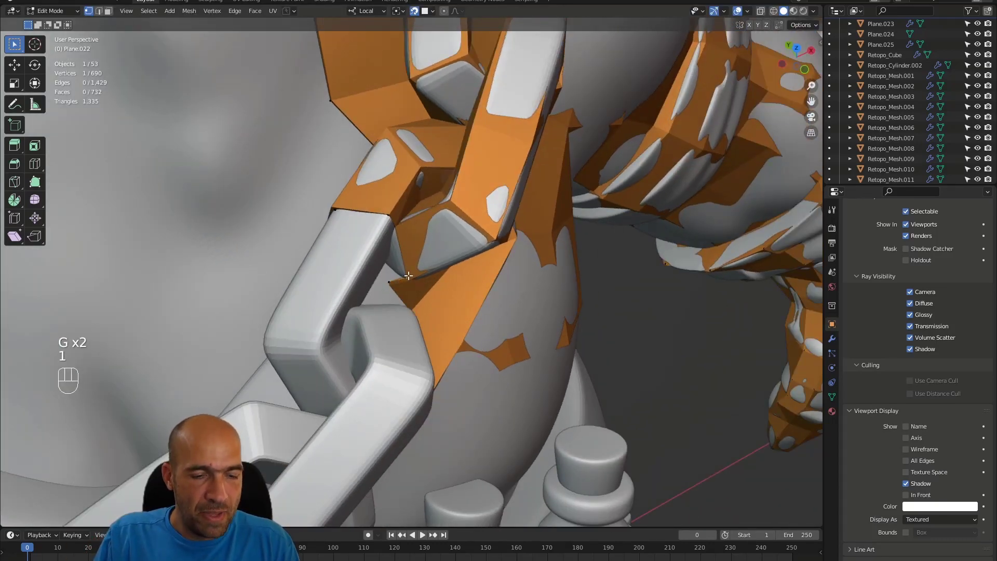
{"action": "key", "text": "f"}
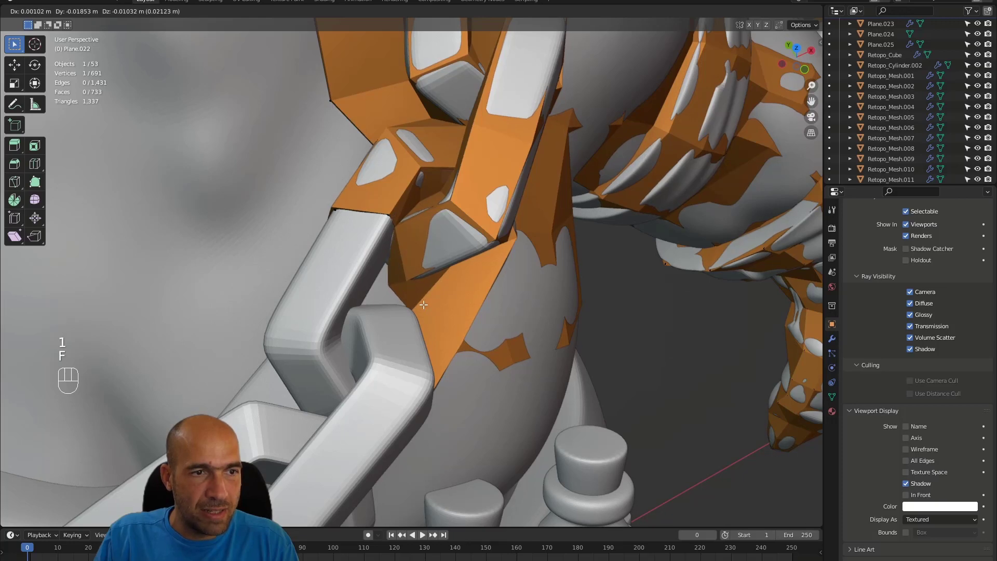
{"action": "left_click", "coordinate": [422, 305]}
Extrude the open edge along the inner face of the link's other arm and move its upper vertex toward the bend.
{"action": "left_click_drag", "start_coordinate": [422, 305], "coordinate": [388, 243], "text": "alt"}
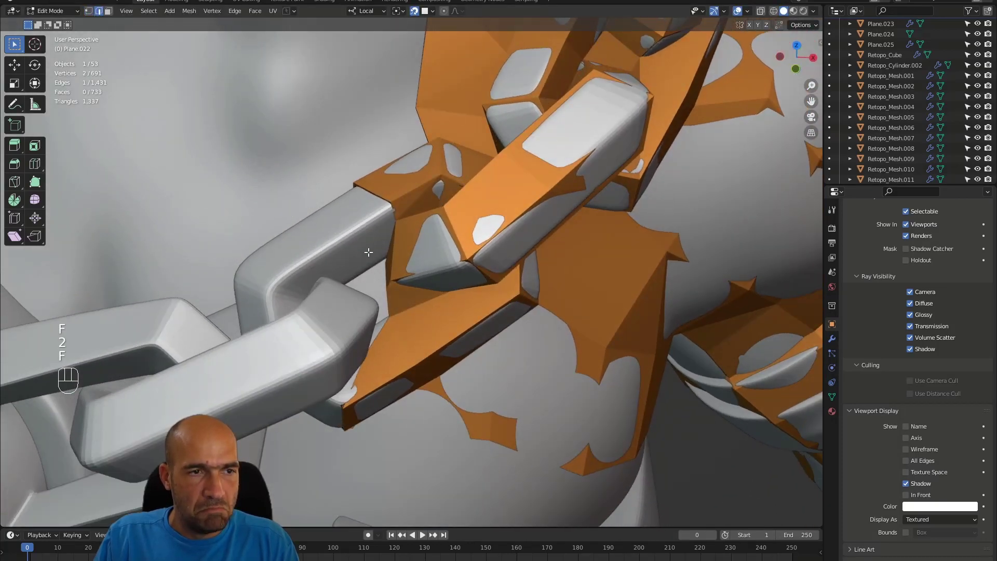
{"action": "key", "text": "e"}
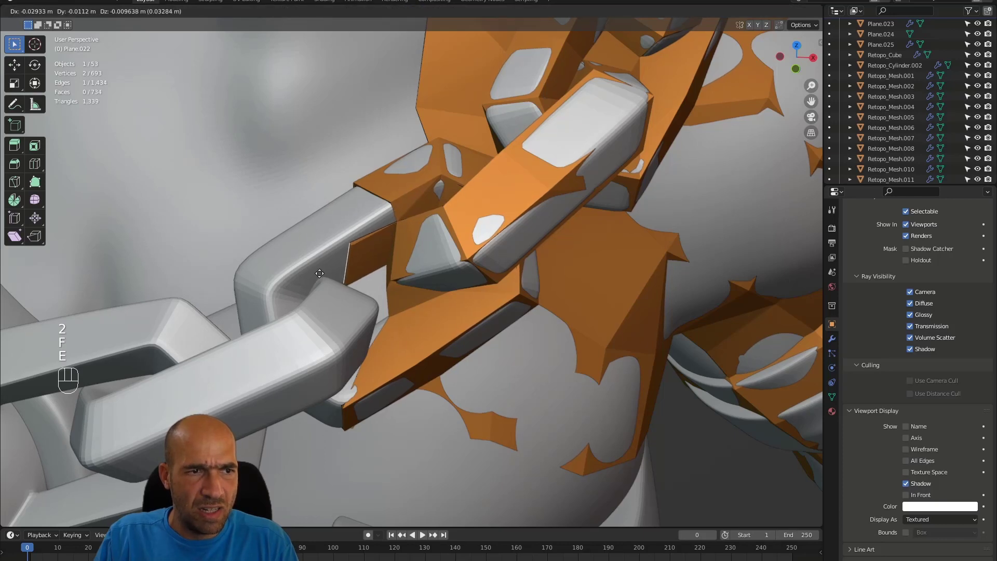
{"action": "left_click", "coordinate": [319, 273]}
{"action": "left_click_drag", "start_coordinate": [319, 273], "coordinate": [351, 248], "text": "alt"}
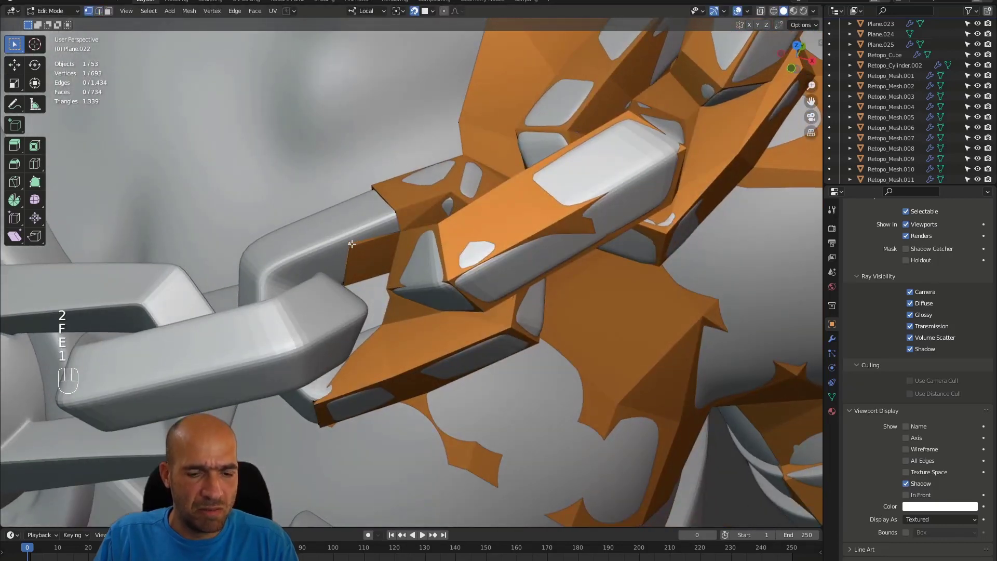
{"action": "key", "text": "g"}
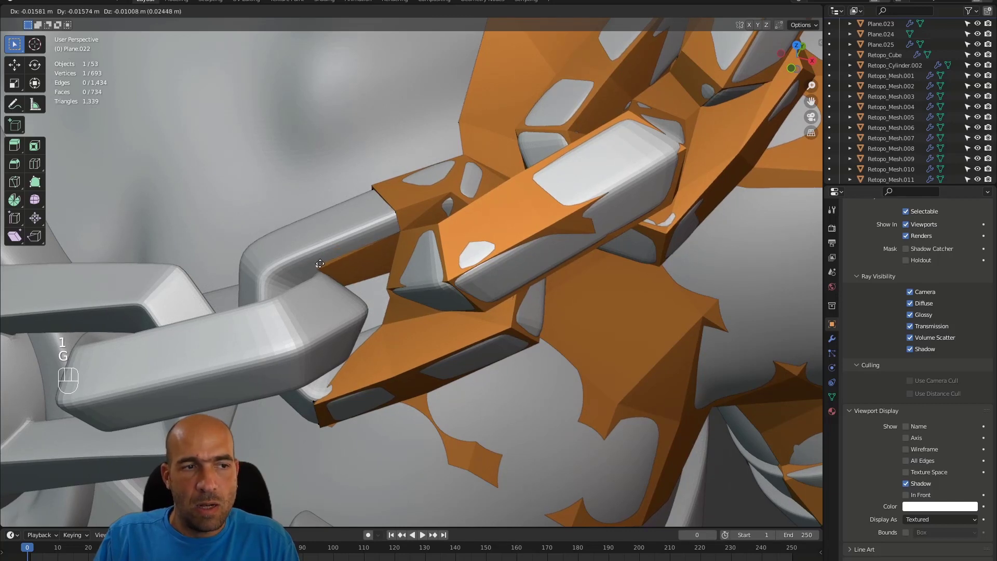
{"action": "left_click", "coordinate": [326, 265]}
{"action": "key", "text": "g"}
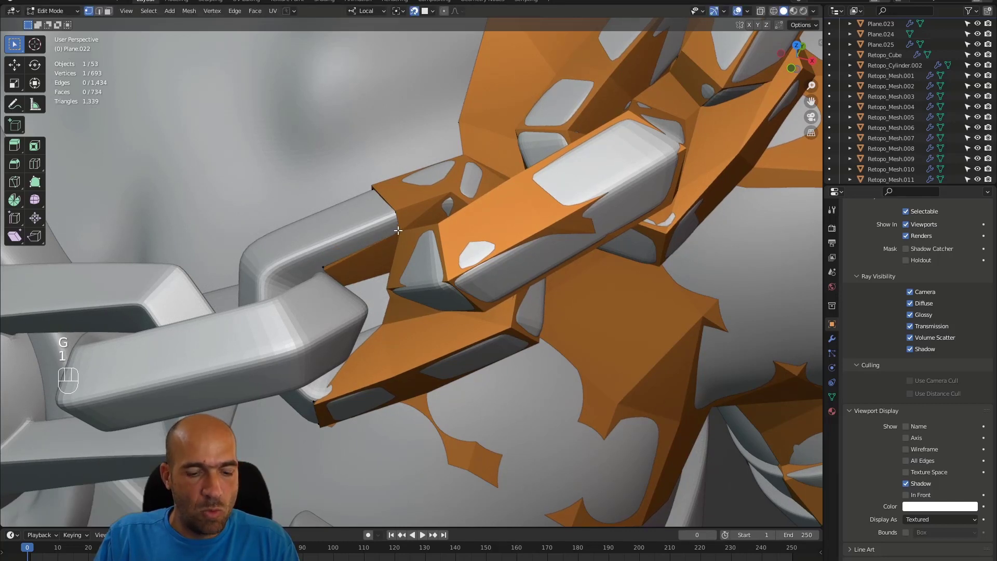
Fill the next two faces along that arm's inner side and top, up to its bend.
{"action": "key", "text": "f"}
{"action": "left_click", "coordinate": [361, 242]}
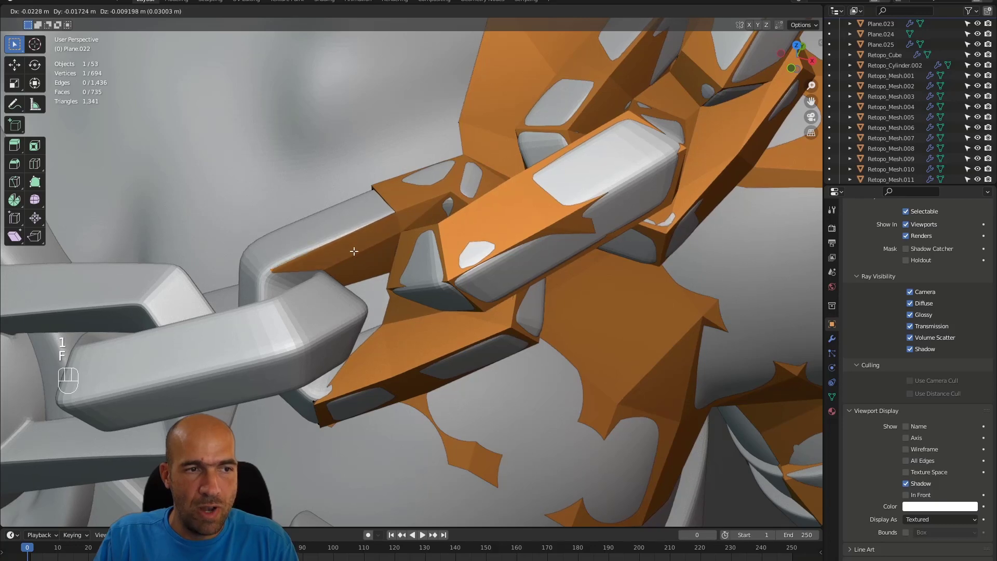
{"action": "middle_click_drag", "start_coordinate": [362, 242], "coordinate": [388, 204]}
{"action": "key", "text": "f"}
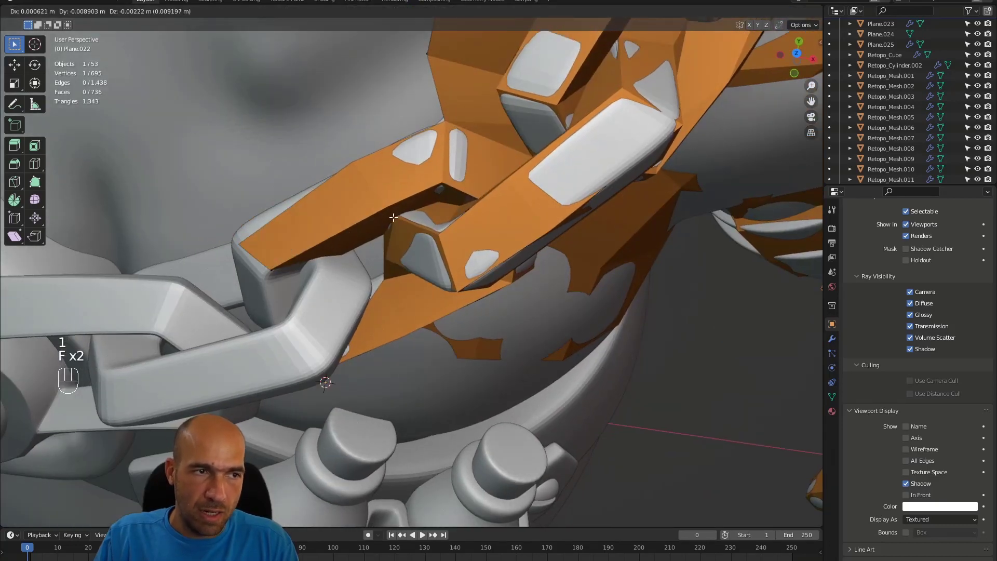
{"action": "left_click", "coordinate": [375, 205]}
Fill a face along the outer side of the same arm up to its bend and place the new vertex.
{"action": "middle_click_drag", "start_coordinate": [375, 205], "coordinate": [173, 163], "text": "alt"}
{"action": "left_click", "coordinate": [114, 154]}
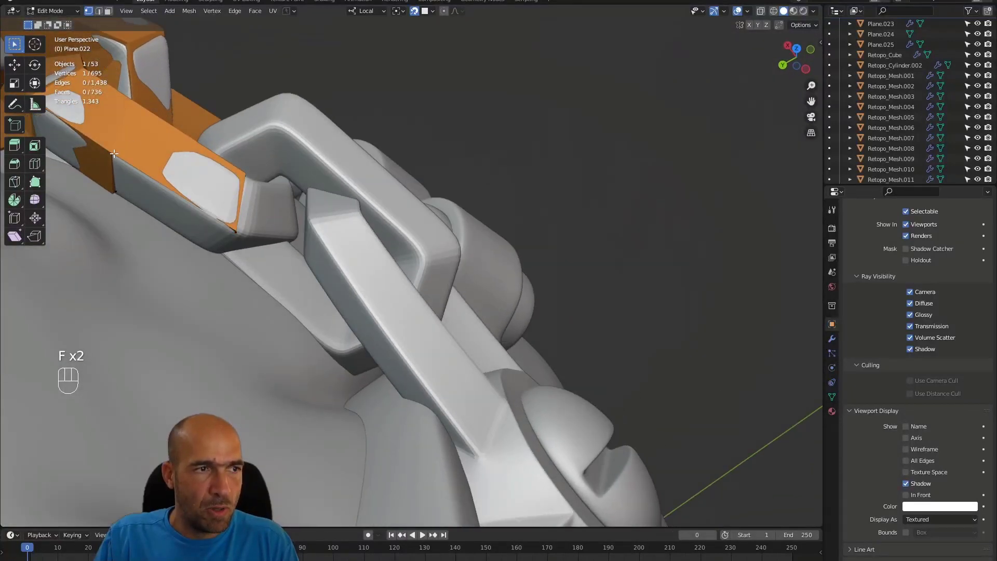
{"action": "key", "text": "f"}
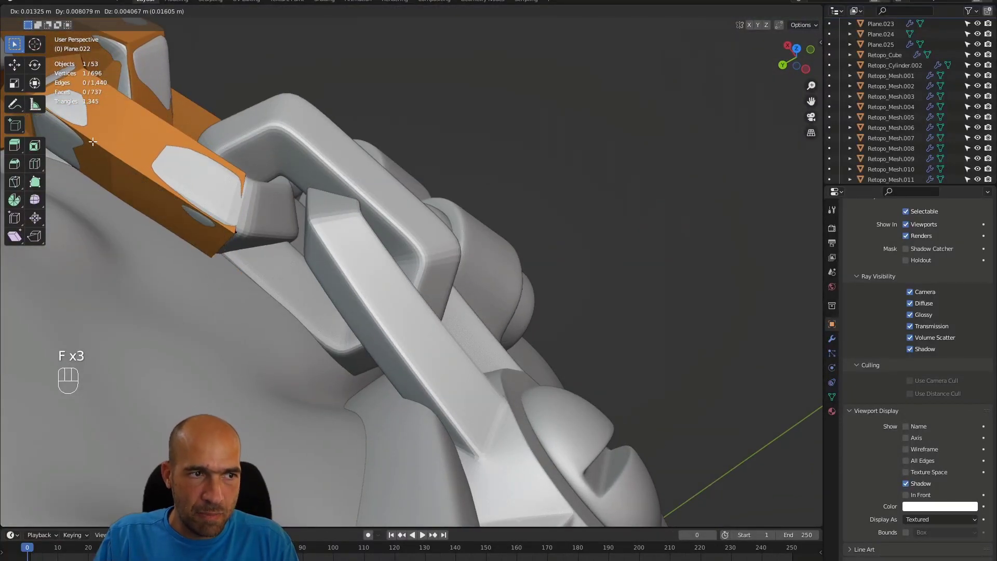
{"action": "left_click", "coordinate": [93, 138]}
Extrude the arm's end edge around the bend and move the free vertex onto the link's end corner.
{"action": "left_click_drag", "start_coordinate": [93, 138], "coordinate": [270, 252], "text": "alt"}
{"action": "key", "text": "2"}
{"action": "key", "text": "e"}
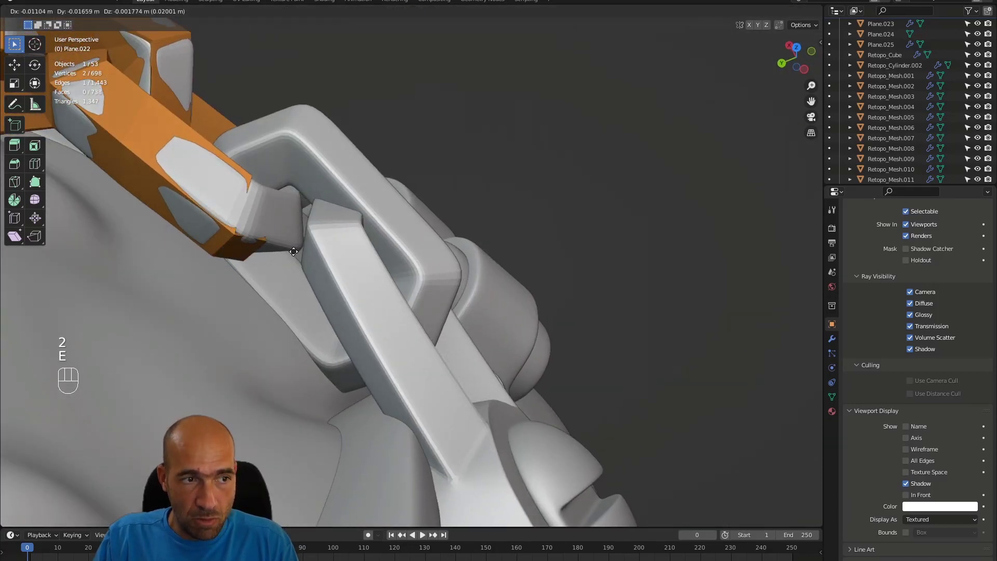
{"action": "left_click", "coordinate": [325, 261]}
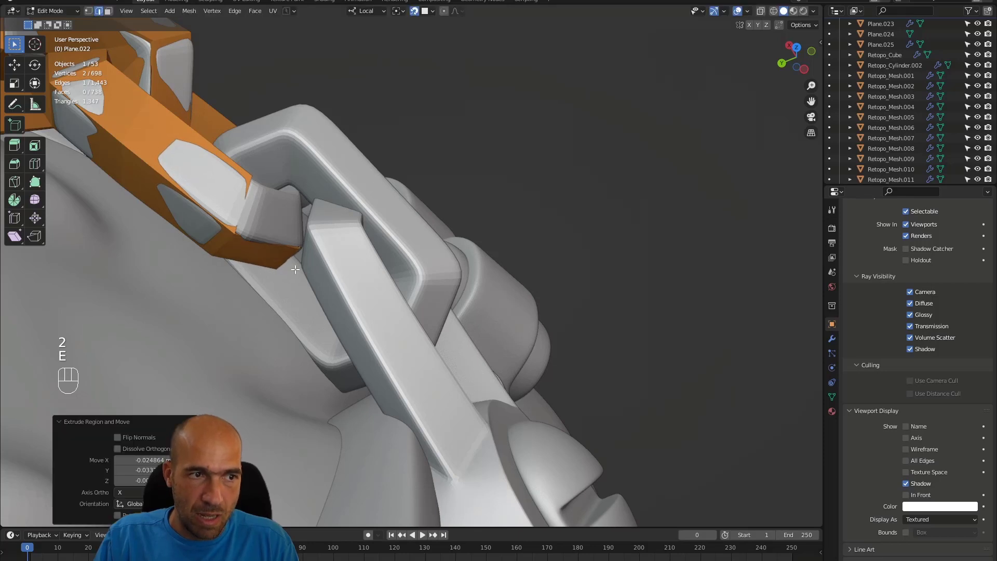
{"action": "key", "text": "1"}
{"action": "key", "text": "g"}
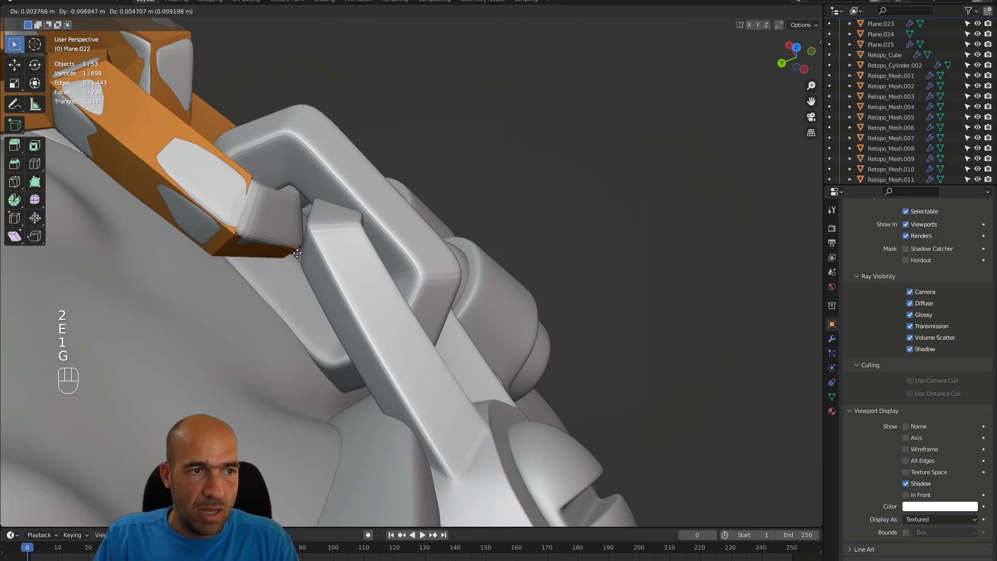
{"action": "left_click", "coordinate": [298, 253]}
Extrude the lower edge onto the link's adjoining face and move its outer vertex down to the far corner.
{"action": "key", "text": "2"}
{"action": "left_click", "coordinate": [270, 257]}
{"action": "left_click_drag", "start_coordinate": [270, 257], "coordinate": [289, 285], "text": "alt"}
{"action": "key", "text": "e"}
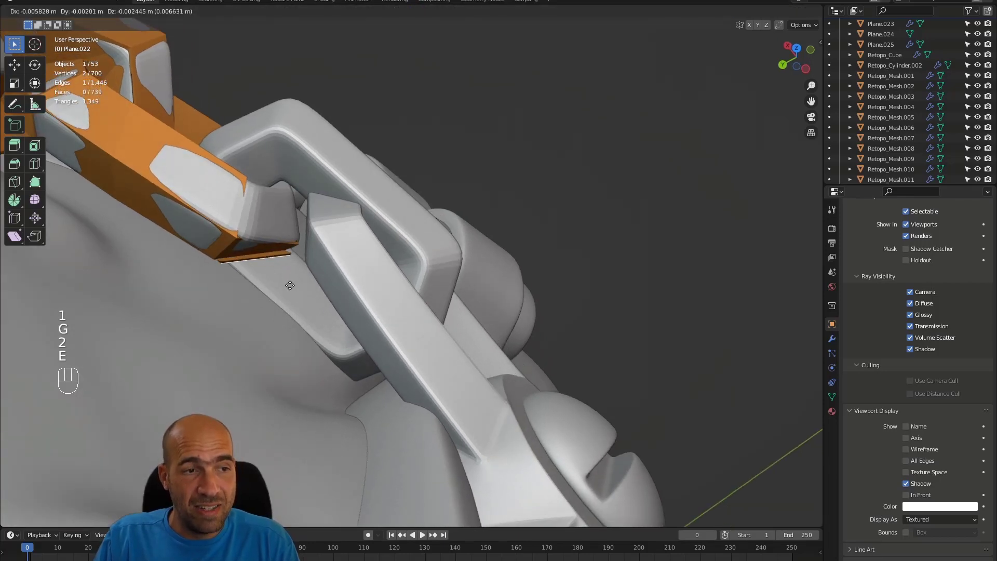
{"action": "left_click", "coordinate": [303, 288]}
{"action": "key", "text": "1"}
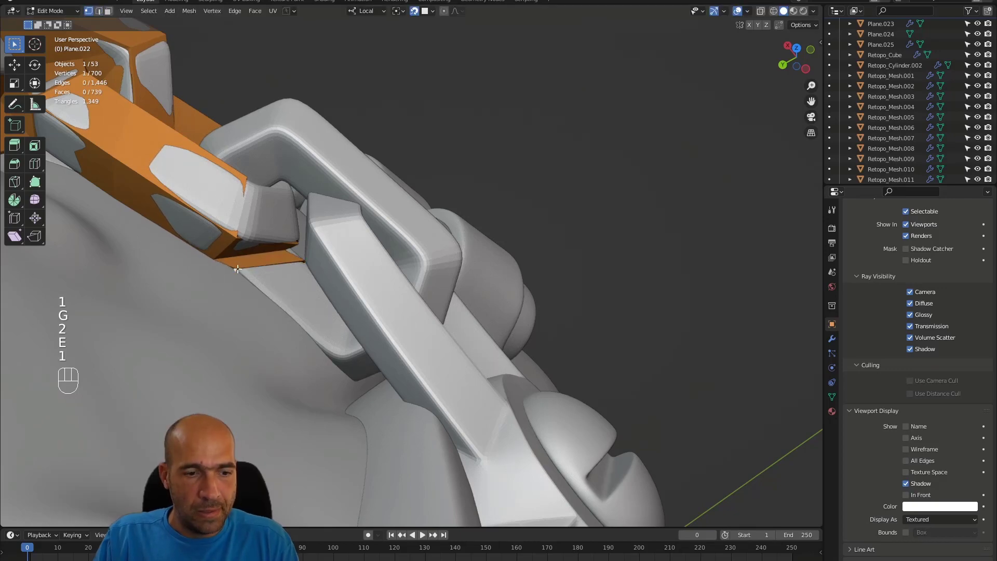
{"action": "key", "text": "g"}
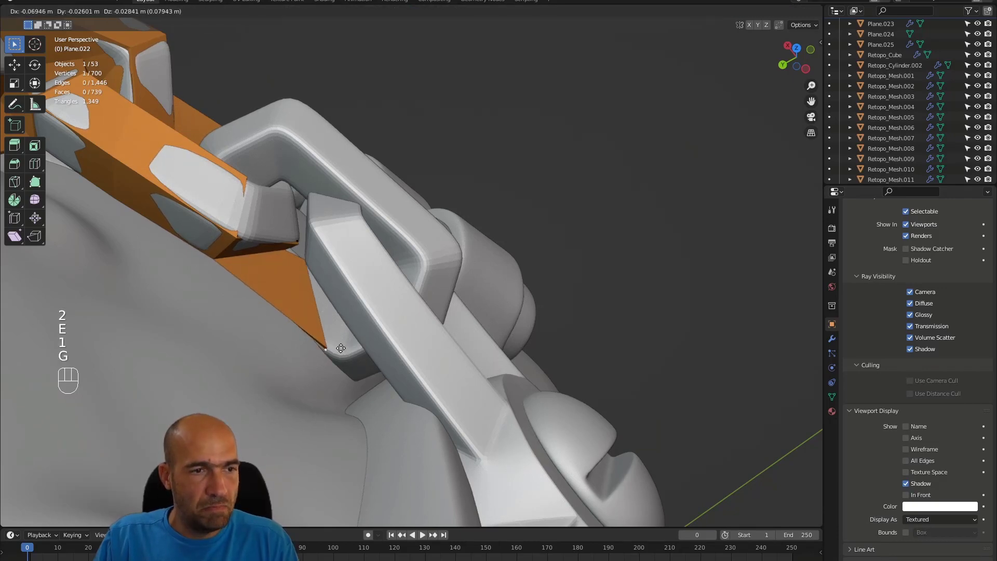
{"action": "left_click", "coordinate": [335, 349]}
Fill a face at the corner of the link's bent end and place its free vertex.
{"action": "left_click_drag", "start_coordinate": [335, 349], "coordinate": [491, 374], "text": "alt"}
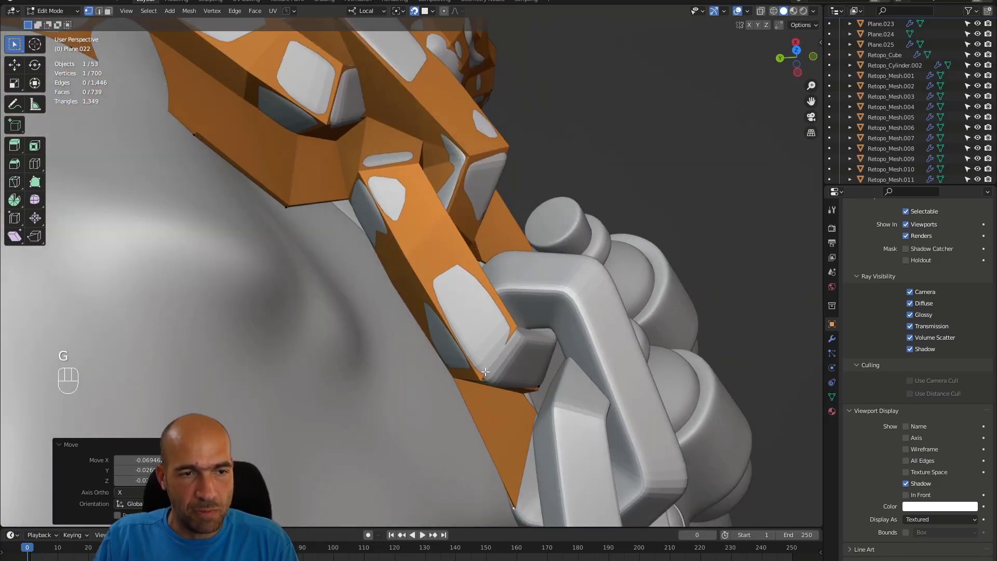
{"action": "key", "text": "f"}
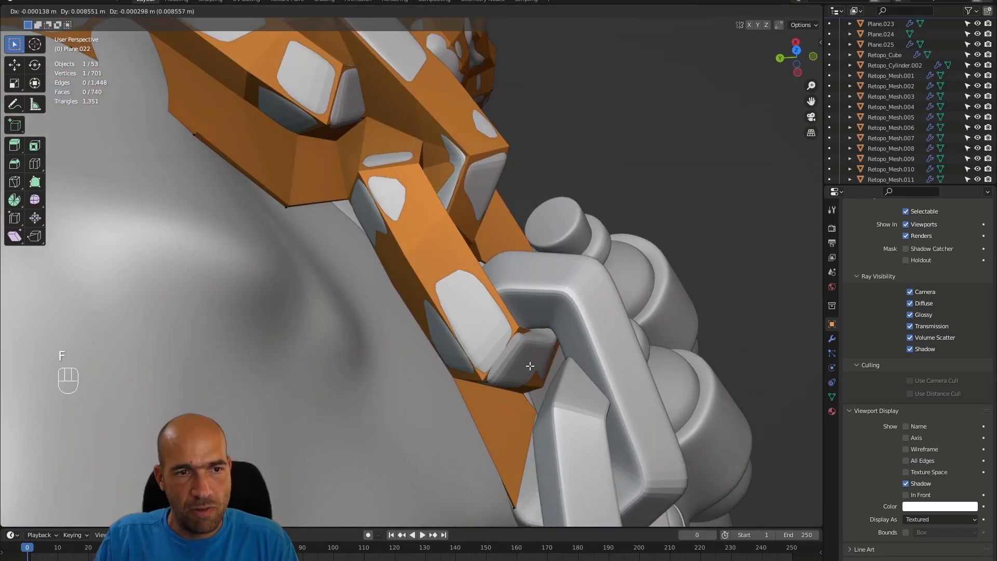
{"action": "left_click", "coordinate": [525, 360]}
Fill the gaps between the open edges around the link's connecting end.
{"action": "left_click_drag", "start_coordinate": [525, 361], "coordinate": [759, 378], "text": "alt"}
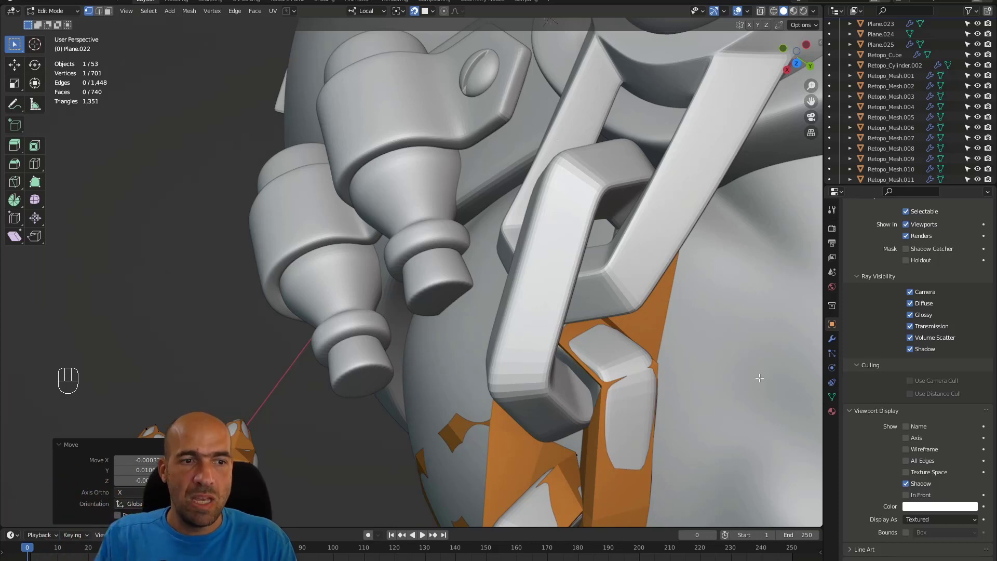
{"action": "left_click_drag", "start_coordinate": [710, 393], "coordinate": [748, 453], "text": "alt"}
{"action": "key", "text": "2"}
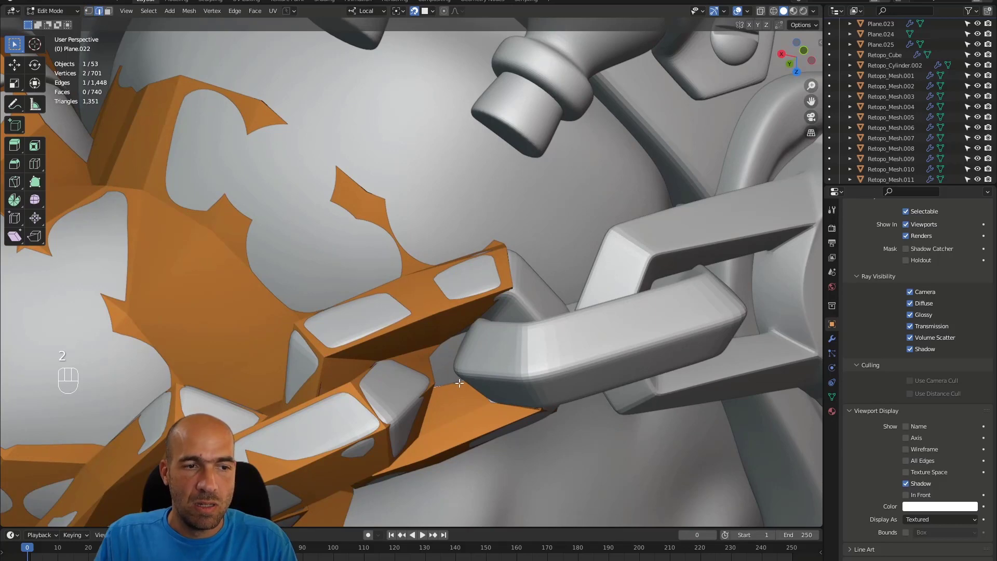
{"action": "left_click_drag", "start_coordinate": [459, 383], "coordinate": [426, 381], "text": "alt"}
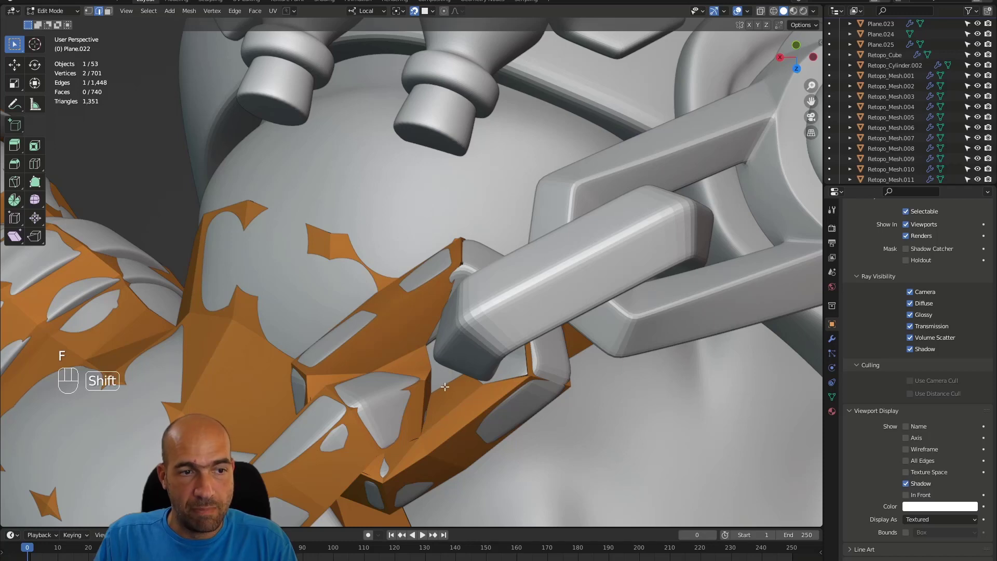
{"action": "mouse_move", "coordinate": [455, 369]}
{"action": "left_mouse_down", "text": "alt"}
{"action": "mouse_move", "coordinate": [501, 392]}
{"action": "mouse_move", "coordinate": [457, 373]}
{"action": "mouse_move", "coordinate": [471, 351]}
{"action": "mouse_move", "coordinate": [467, 358]}
{"action": "left_mouse_up", "text": "alt"}
Extrude the opposite arm's end edge outward across the link's bent end.
{"action": "key", "text": "2"}
{"action": "left_click_drag", "start_coordinate": [552, 287], "coordinate": [571, 330], "text": "alt"}
{"action": "key", "text": "e"}
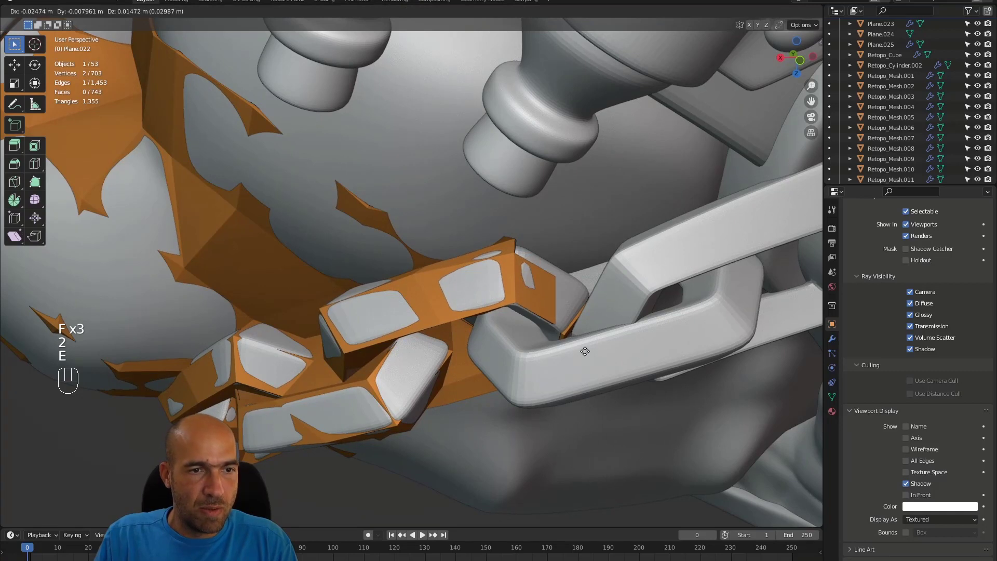
{"action": "left_click", "coordinate": [562, 285]}
{"action": "key", "text": "1"}
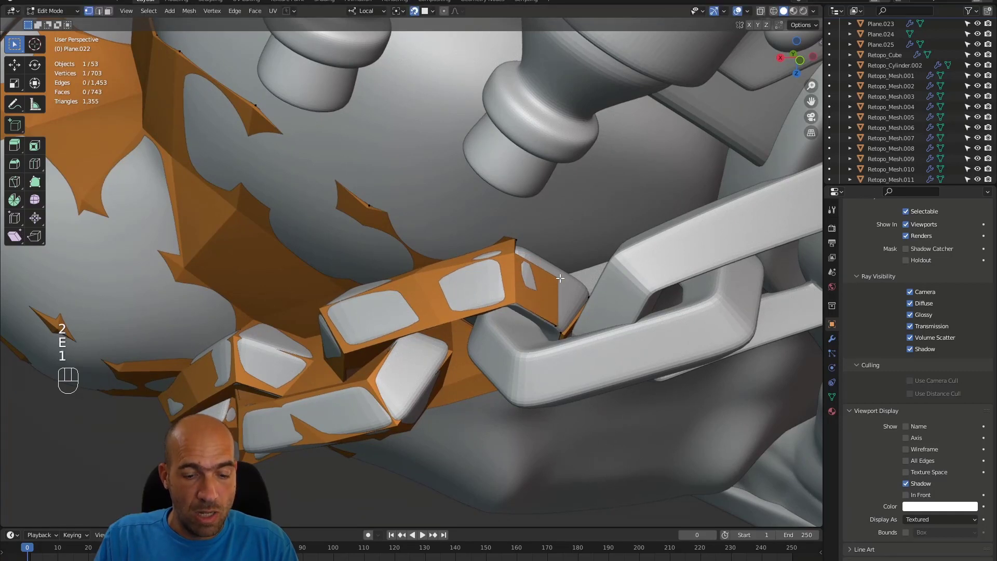
Move the extruded edge's upper vertex to the outer corner of the link's end, redoing the first placement.
{"action": "key", "text": "g"}
{"action": "left_click", "coordinate": [594, 284]}
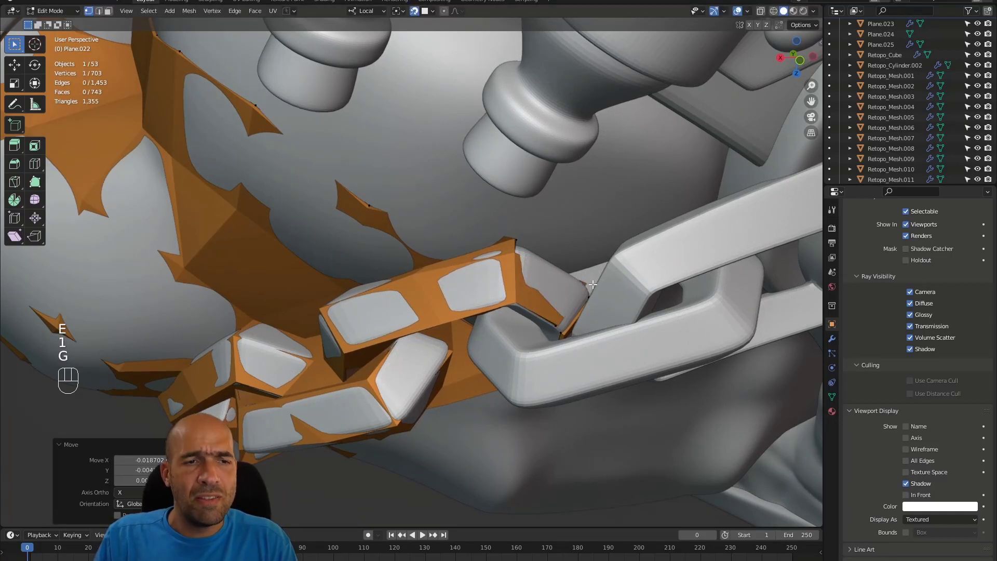
{"action": "key", "text": "ctrl+z"}
{"action": "key", "text": "g"}
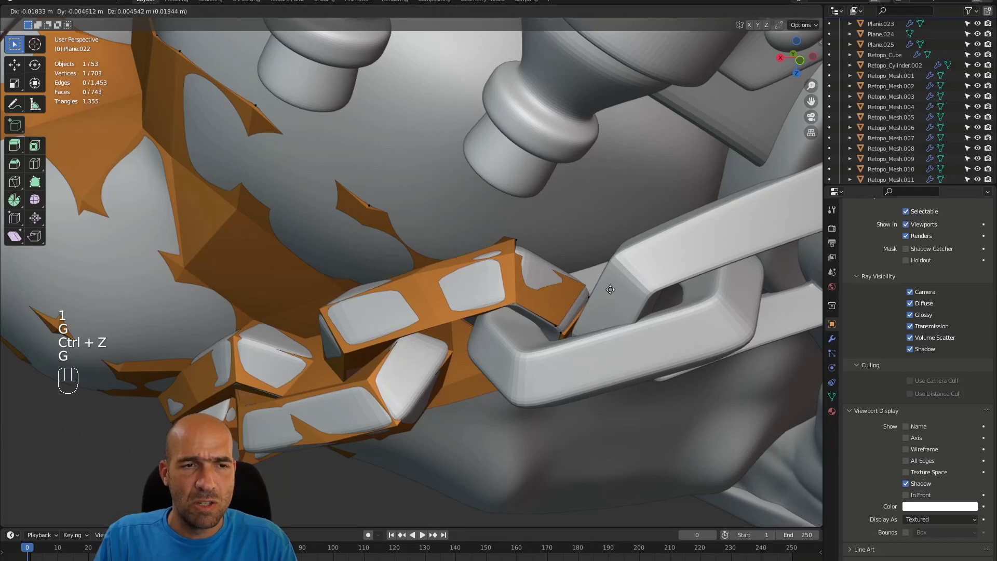
{"action": "left_click", "coordinate": [592, 285]}
Try a small shift of the corner vertex and a face fill beside it, and undo both.
{"action": "left_click_drag", "start_coordinate": [605, 287], "coordinate": [596, 301], "text": "alt"}
{"action": "key", "text": "g"}
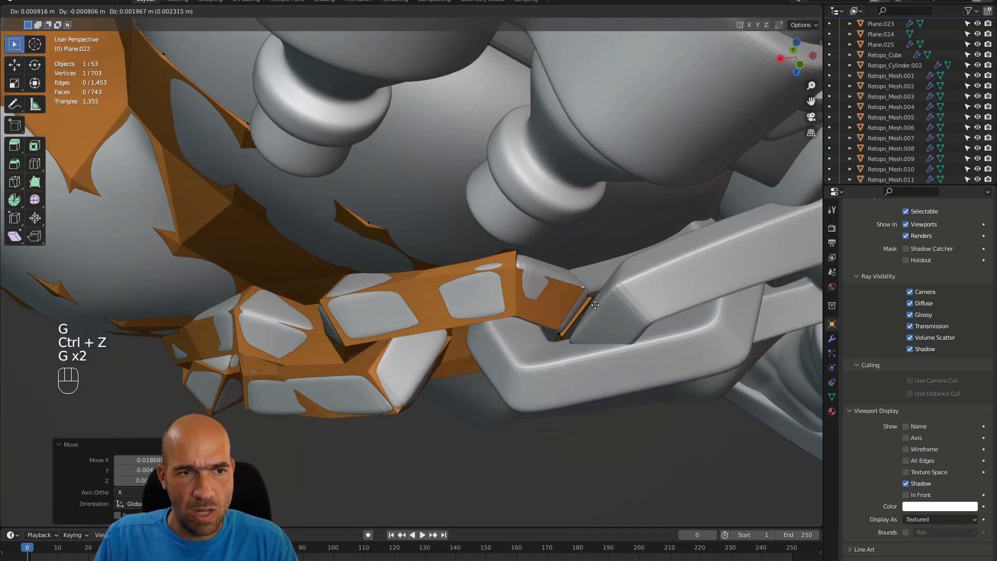
{"action": "left_click", "coordinate": [594, 305]}
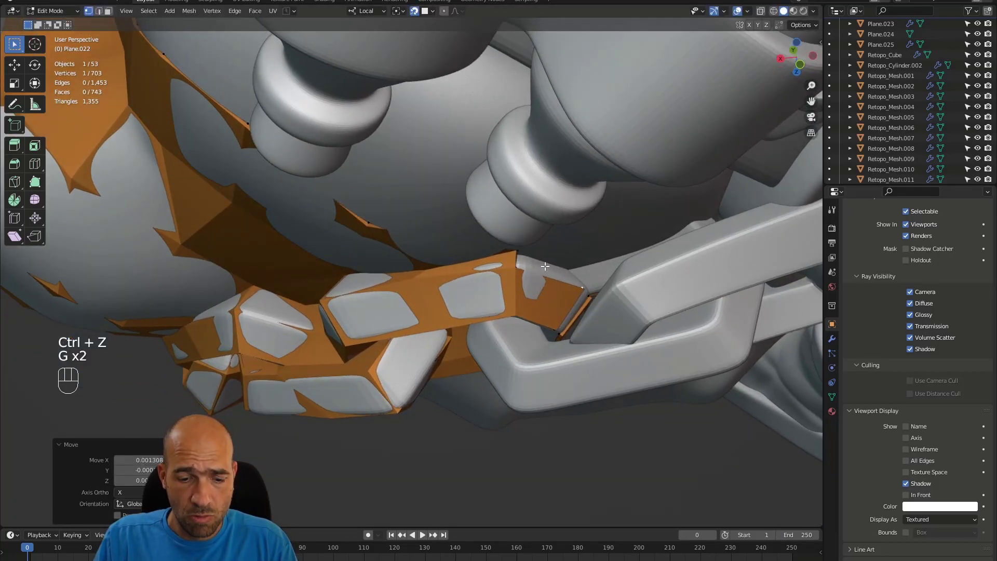
{"action": "key", "text": "f"}
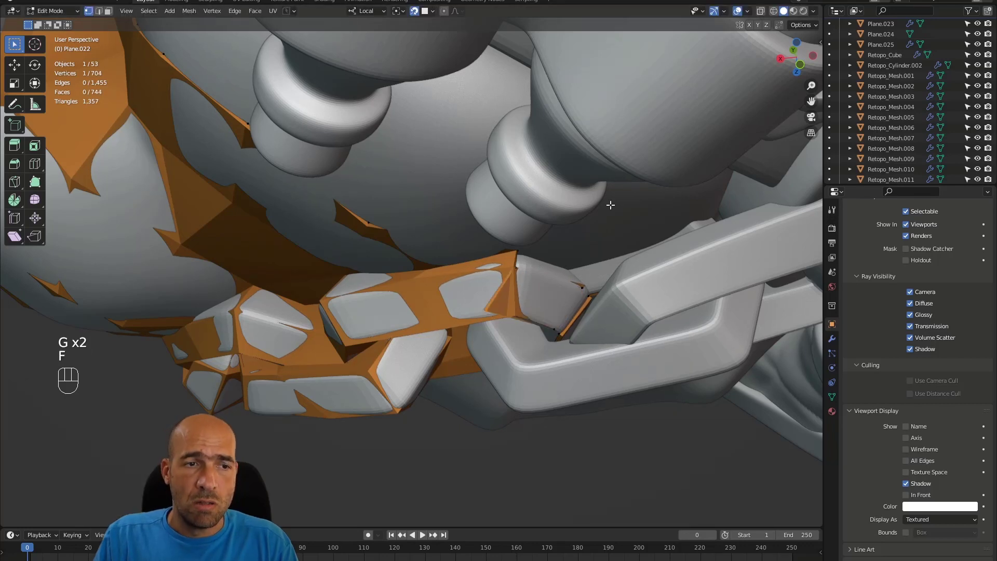
{"action": "key", "text": "ctrl+z"}
{"action": "key", "text": "ctrl+z"}
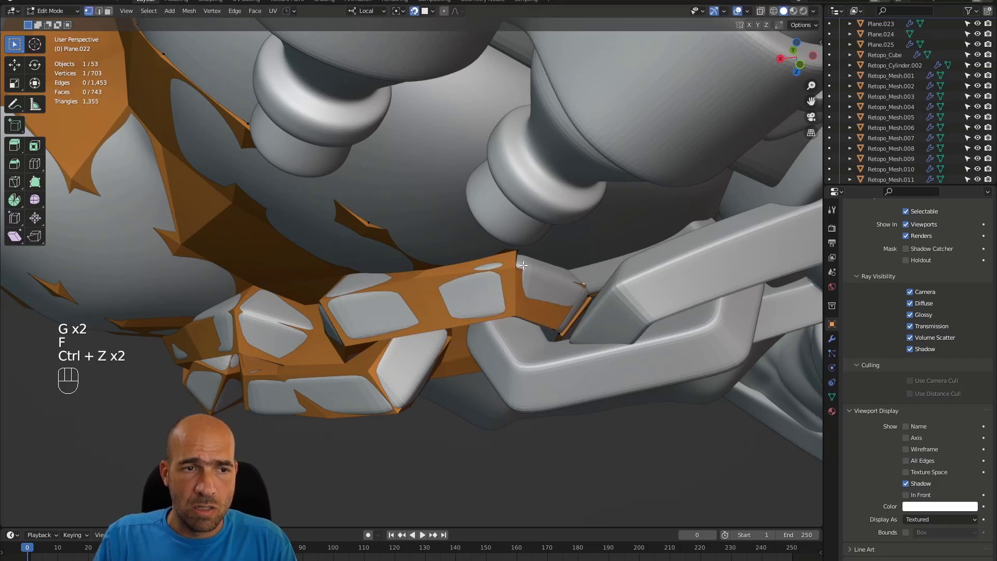
Fill the open gap beside the corner at the link's bent end with a face.
{"action": "key", "text": "f"}
{"action": "left_click", "coordinate": [555, 256]}
{"action": "middle_click_drag", "start_coordinate": [556, 256], "coordinate": [563, 234], "text": "alt"}
{"action": "key", "text": "2"}
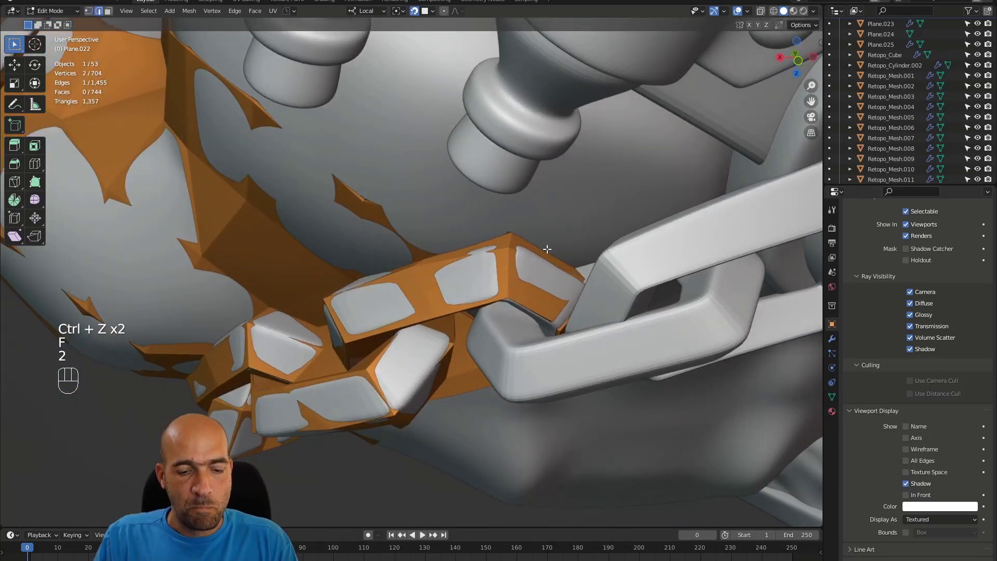
Try to fill a face from the outer edge of the link's bent end, and undo it.
{"action": "key", "text": "f"}
{"action": "key", "text": "ctrl+z"}
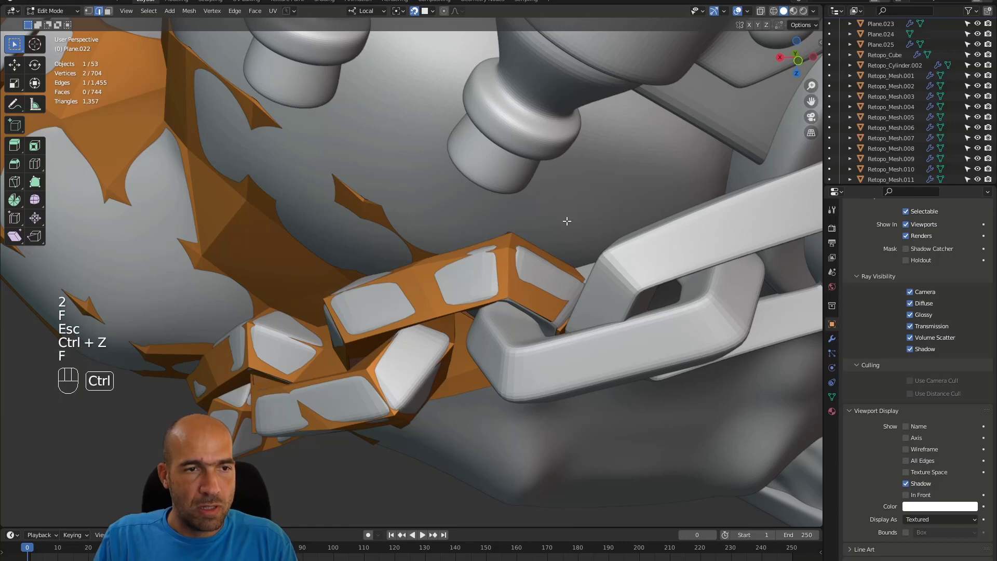
{"action": "key", "text": "ctrl+z"}
Extrude the bent end's outer edge toward the adjoining link and reposition one of the new vertices.
{"action": "key", "text": "e"}
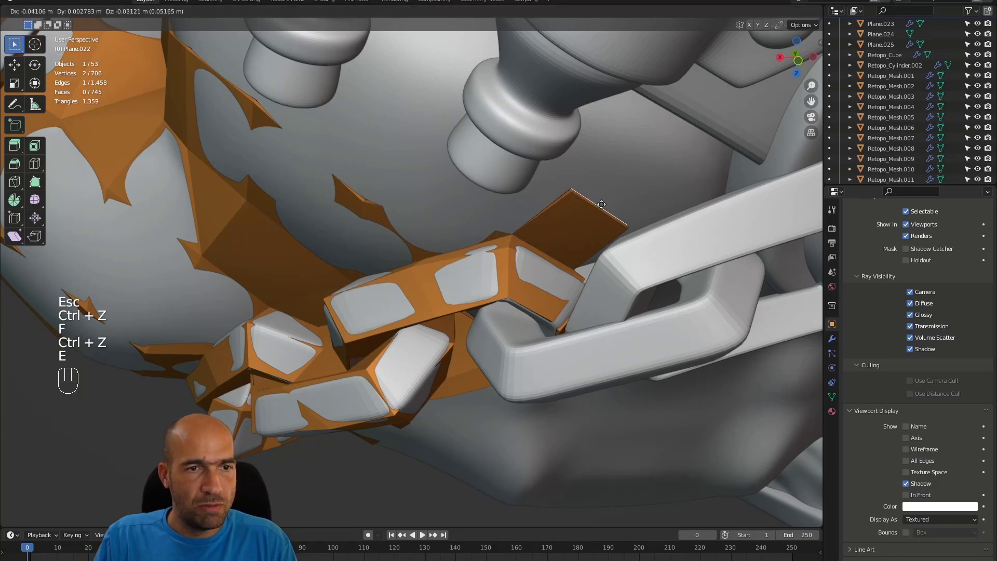
{"action": "left_click", "coordinate": [608, 220]}
{"action": "left_click_drag", "start_coordinate": [608, 219], "coordinate": [568, 285], "text": "alt"}
{"action": "key", "text": "1"}
{"action": "key", "text": "g"}
{"action": "left_click", "coordinate": [604, 254]}
Try to fill the gap between the extruded face and the link's open end edges, and undo the attempts.
{"action": "key", "text": "2"}
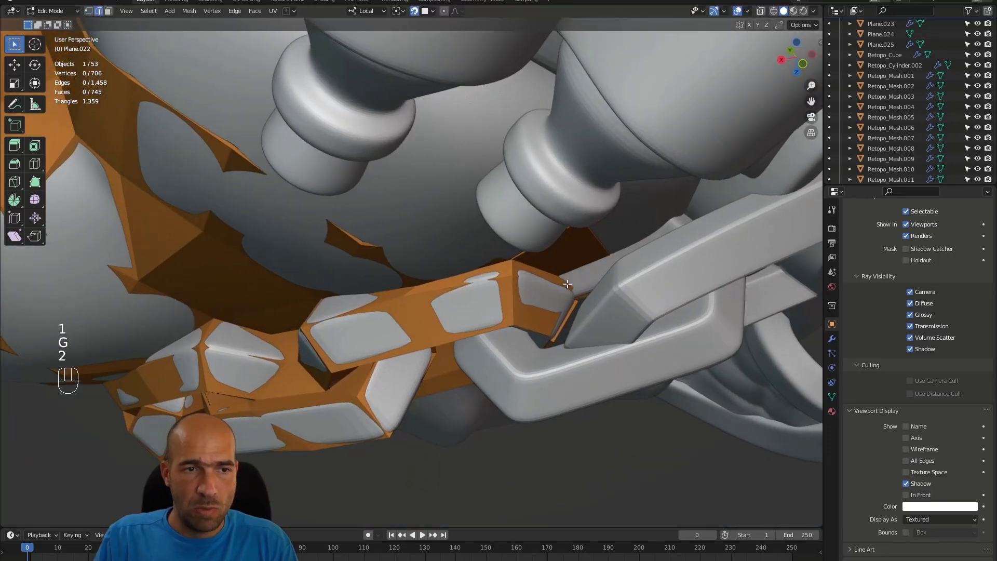
{"action": "key", "text": "f"}
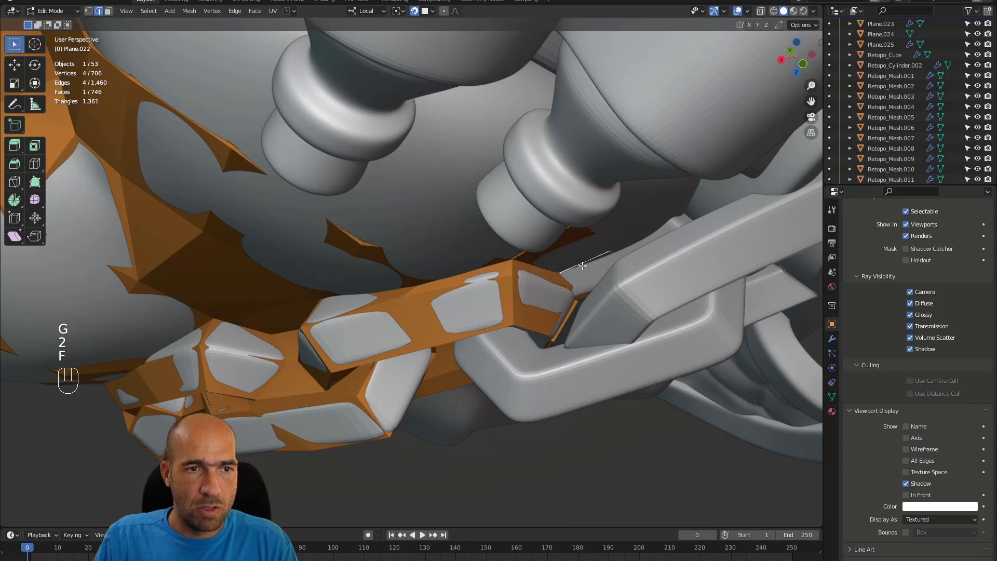
{"action": "key", "text": "ctrl+z"}
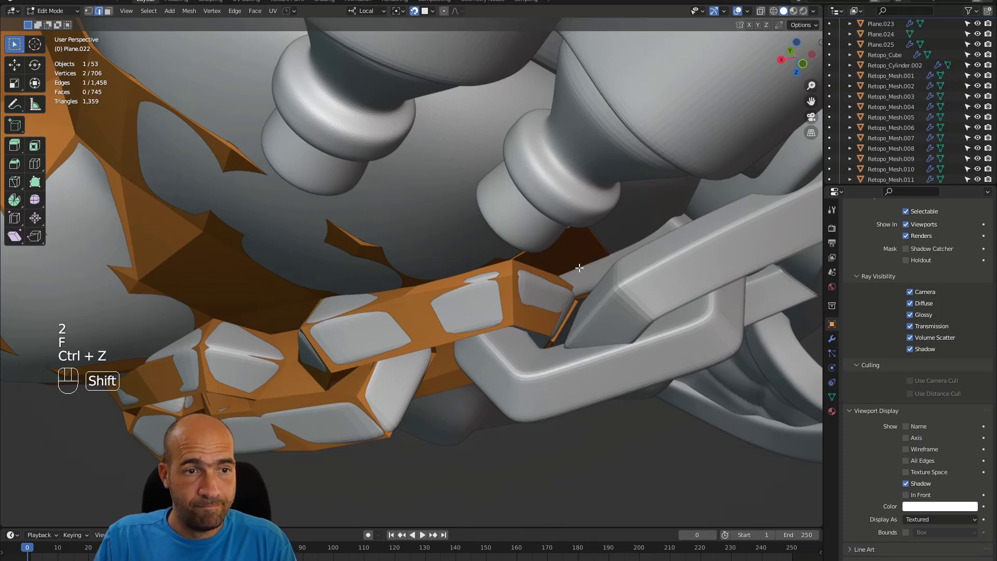
{"action": "key", "text": "f"}
{"action": "key", "text": "ctrl+z"}
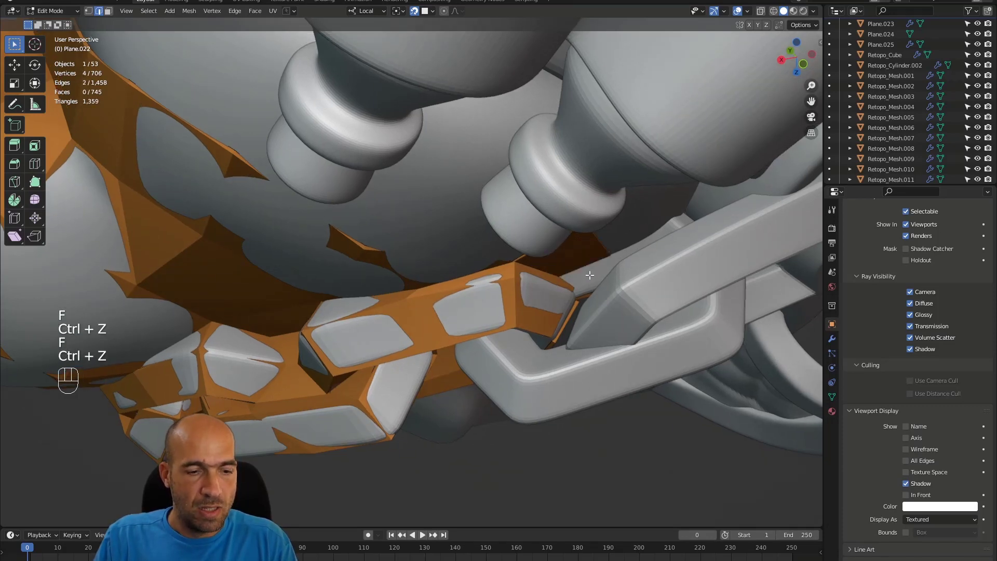
{"action": "key", "text": "alt+z"}
{"action": "left_click_drag", "start_coordinate": [587, 274], "coordinate": [525, 200], "text": "alt"}
{"action": "key", "text": "f"}
{"action": "key", "text": "Tab"}
{"action": "key", "text": "Tab"}
{"action": "key", "text": "alt+z"}
{"action": "key", "text": "ctrl+z"}
{"action": "key", "text": "ctrl+z"}
{"action": "key", "text": "ctrl+z"}
Isolate the chain and torso mesh to inspect its open edges, and return to the full scene.
{"action": "key", "text": "KP_Divide"}
{"action": "left_click_drag", "start_coordinate": [662, 366], "coordinate": [523, 83], "text": "alt+shift"}
{"action": "left_click_drag", "start_coordinate": [666, 521], "coordinate": [738, 358], "text": "alt"}
{"action": "left_click_drag", "start_coordinate": [679, 310], "coordinate": [647, 250], "text": "ctrl+alt"}
{"action": "left_click_drag", "start_coordinate": [647, 249], "coordinate": [541, 297], "text": "alt+shift"}
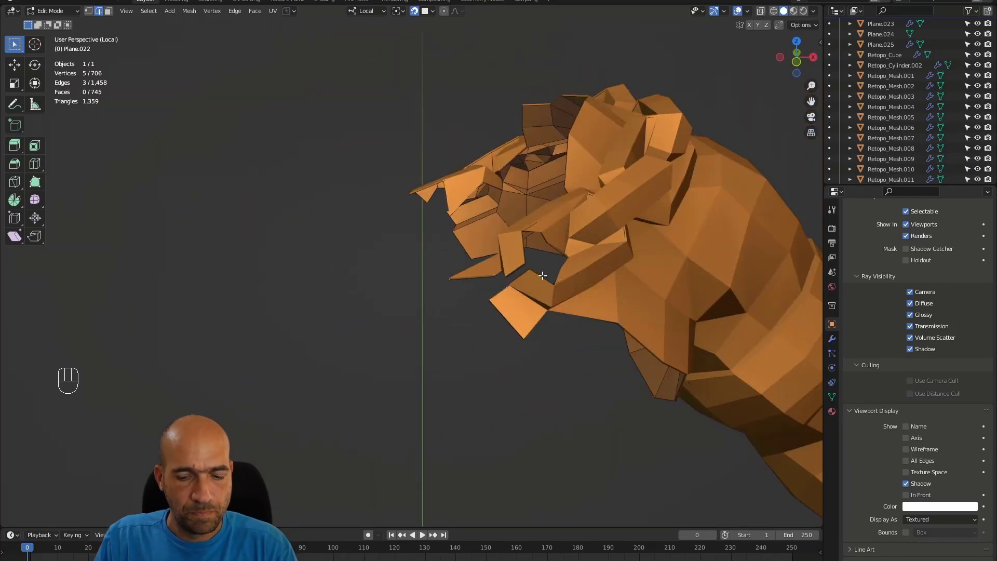
{"action": "key", "text": "KP_Divide"}
{"action": "left_click_drag", "start_coordinate": [584, 278], "coordinate": [534, 231], "text": "alt"}
Switch editing to the round clasp's mesh and shift the vertices along the underside of its connecting link.
{"action": "key", "text": "1"}
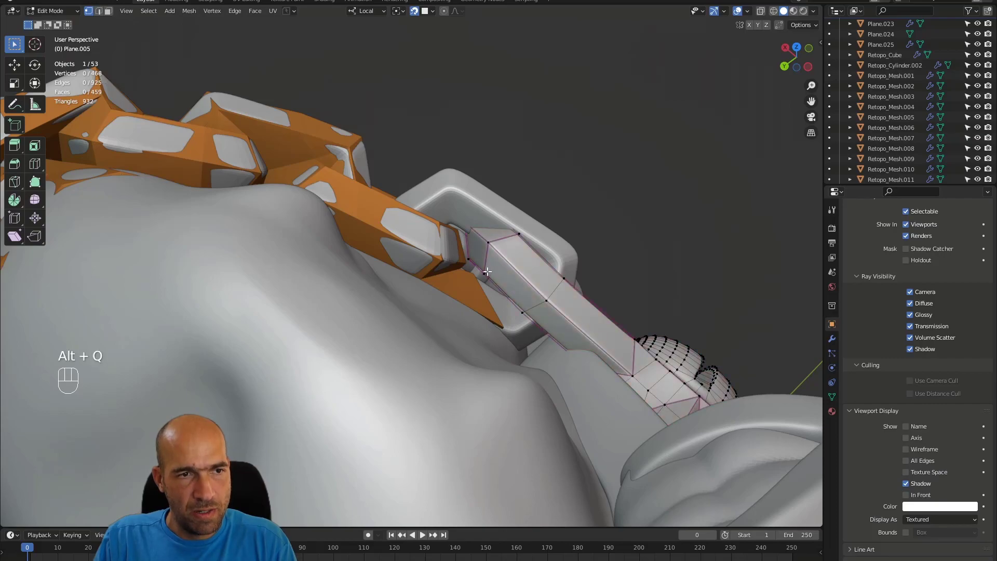
{"action": "mouse_move", "coordinate": [489, 241]}
{"action": "left_mouse_down", "text": "alt"}
{"action": "mouse_move", "coordinate": [483, 275]}
{"action": "mouse_move", "coordinate": [499, 225]}
{"action": "left_mouse_up", "text": "alt"}
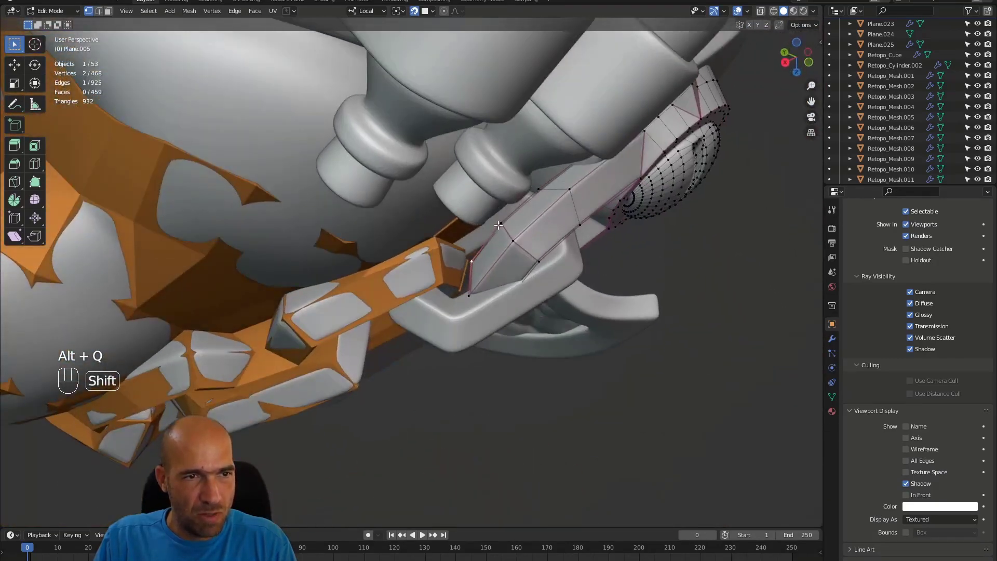
{"action": "left_click_drag", "start_coordinate": [547, 202], "coordinate": [499, 76], "text": "alt"}
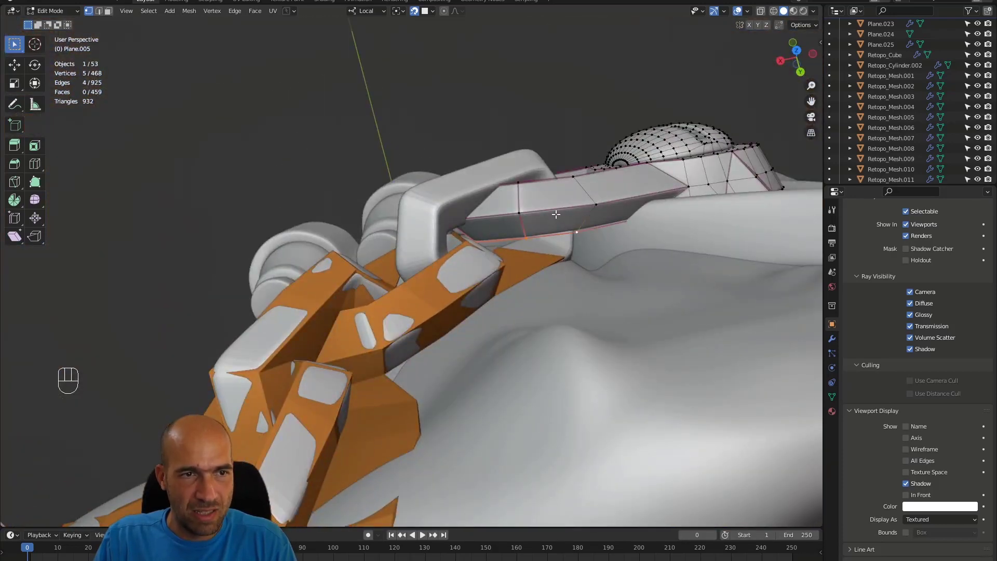
{"action": "key", "text": "g"}
{"action": "left_click", "coordinate": [549, 229]}
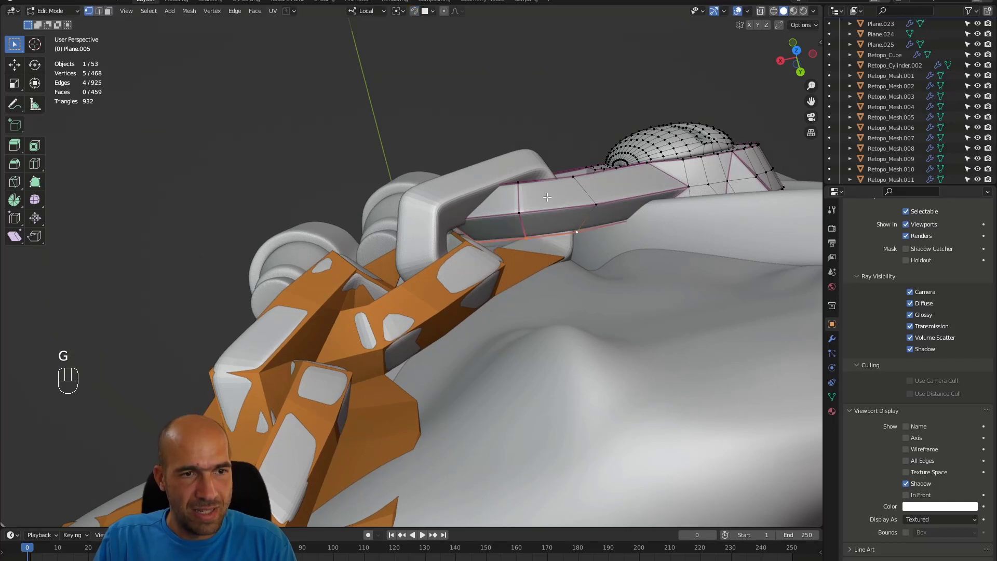
{"action": "key", "text": "g"}
{"action": "left_click", "coordinate": [547, 215]}
{"action": "middle_click_drag", "start_coordinate": [547, 215], "coordinate": [1, 229], "text": "alt"}
{"action": "middle_click_drag", "start_coordinate": [477, 278], "coordinate": [491, 263], "text": "alt"}
Reposition the single vertex on the clasp link's outer edge near the orange chain, with a second small correction.
{"action": "left_click", "coordinate": [461, 260]}
{"action": "key", "text": "g"}
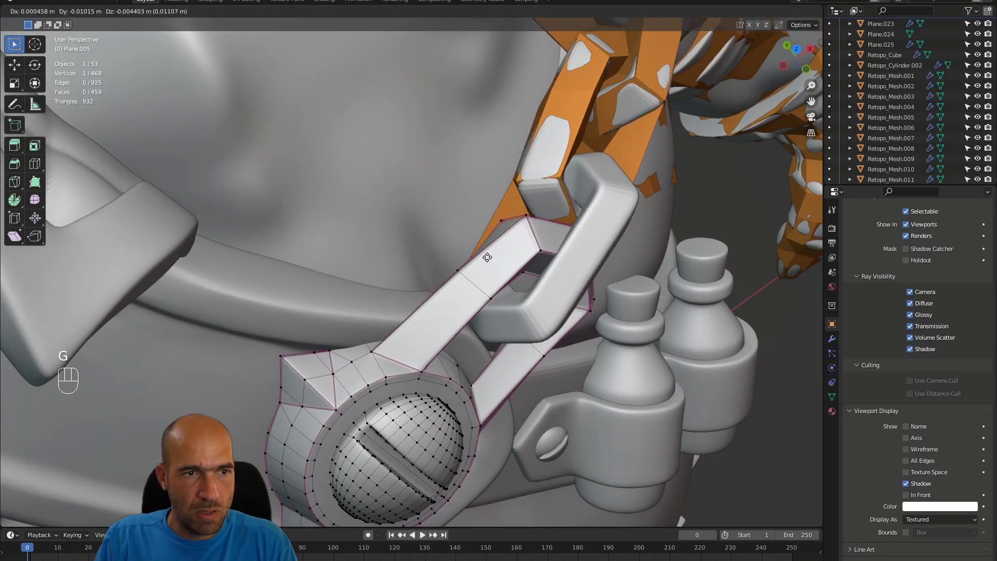
{"action": "left_click", "coordinate": [487, 258]}
{"action": "key", "text": "g"}
{"action": "left_click", "coordinate": [496, 222]}
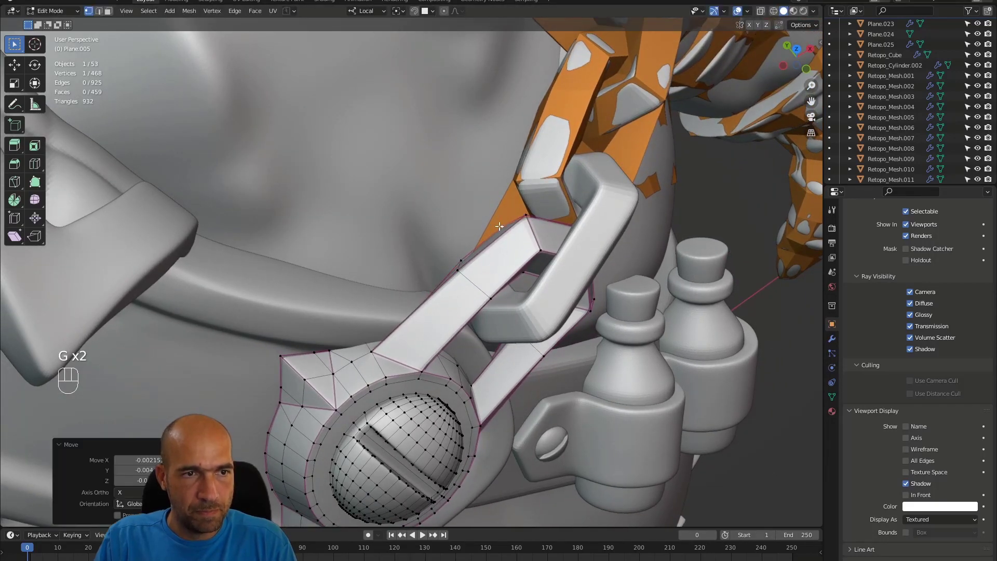
{"action": "middle_click_drag", "start_coordinate": [496, 222], "coordinate": [510, 160], "text": "alt"}
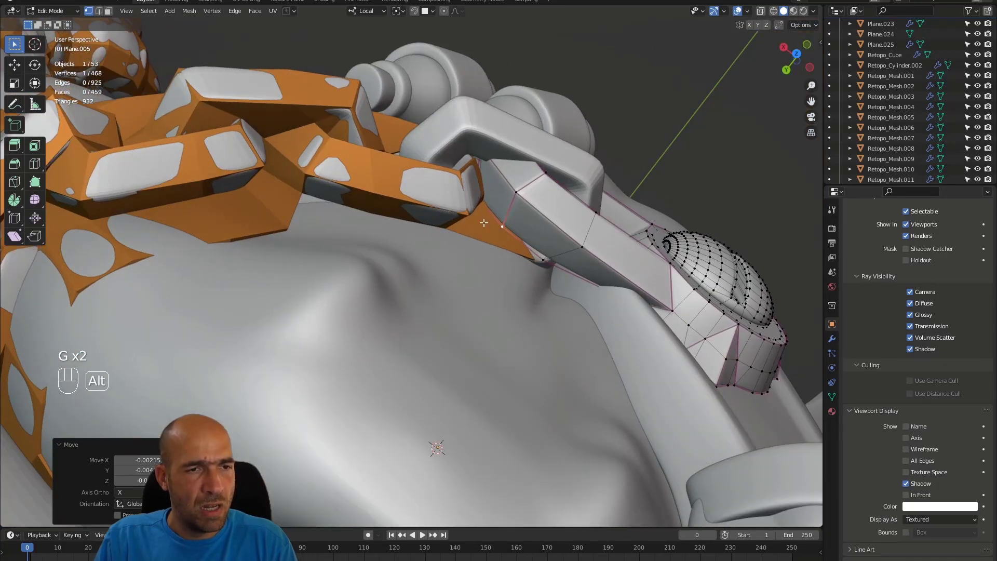
Switch editing back to the chain and torso mesh and move the vertex of the torso face beside the clasp link.
{"action": "key", "text": "alt+q"}
{"action": "middle_click_drag", "start_coordinate": [484, 222], "coordinate": [512, 219], "text": "ctrl+alt"}
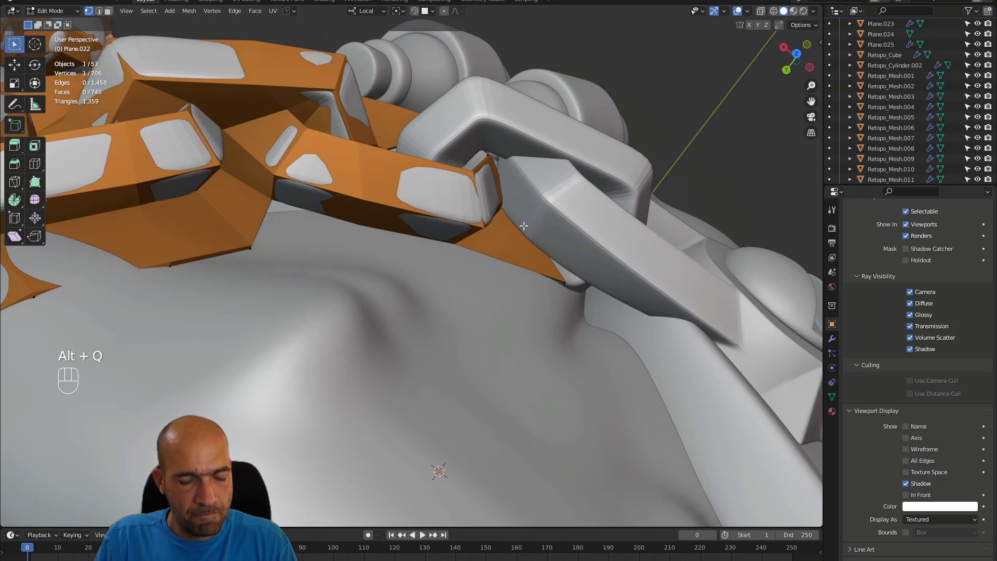
{"action": "key", "text": "alt+z"}
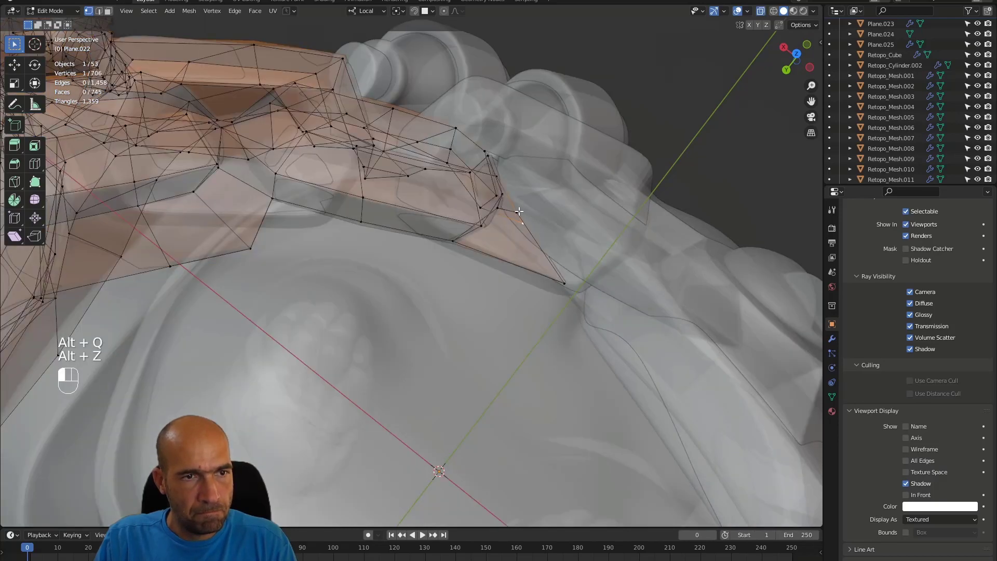
{"action": "key", "text": "g"}
{"action": "left_click", "coordinate": [535, 255]}
{"action": "mouse_move", "coordinate": [535, 255]}
{"action": "middle_mouse_down", "text": "alt"}
{"action": "mouse_move", "coordinate": [571, 212]}
{"action": "mouse_move", "coordinate": [542, 237]}
{"action": "middle_mouse_up", "text": "alt"}
{"action": "key", "text": "alt+z"}
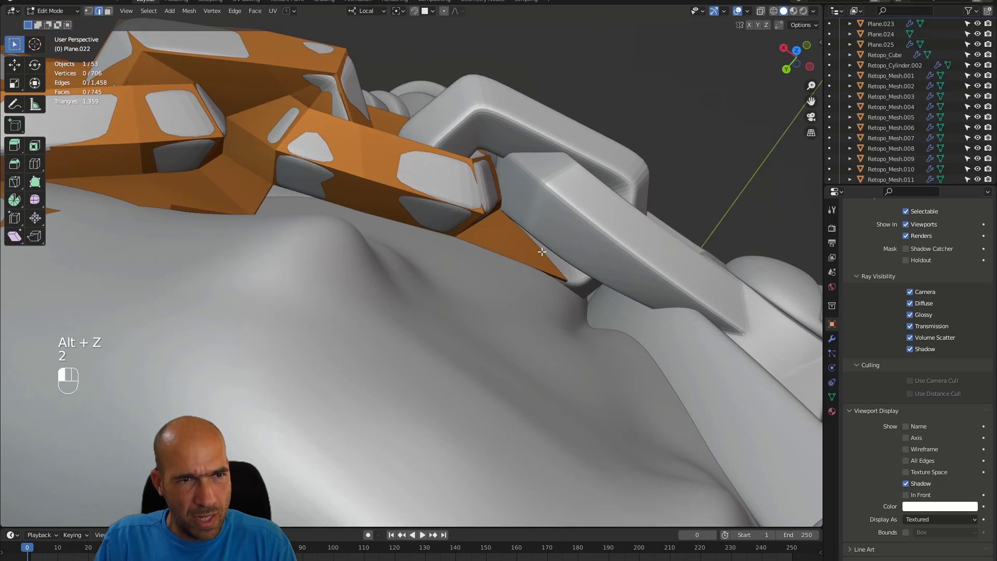
Try to extrude the torso face's edge along the clasp link, and undo it.
{"action": "key", "text": "e"}
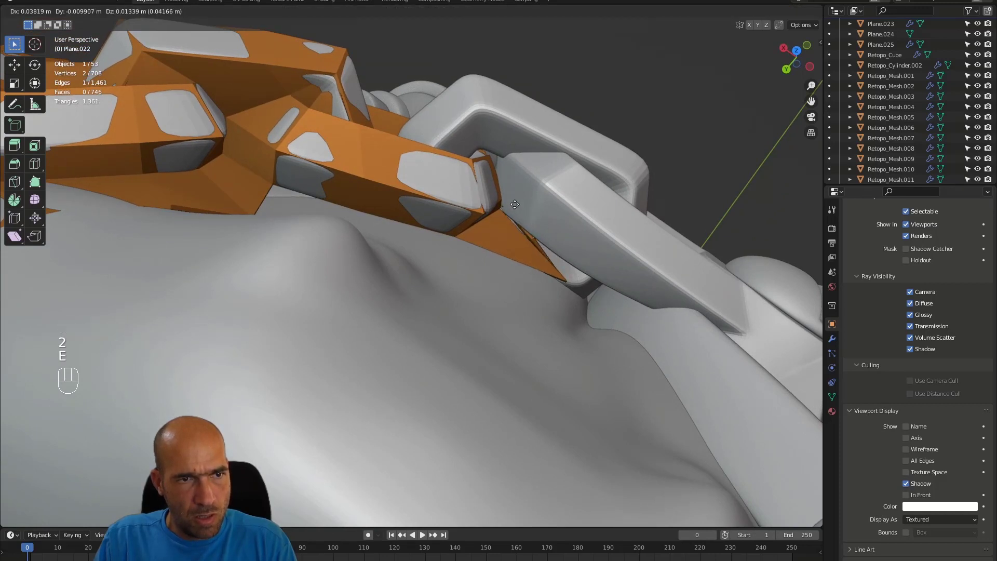
{"action": "left_click", "coordinate": [499, 77]}
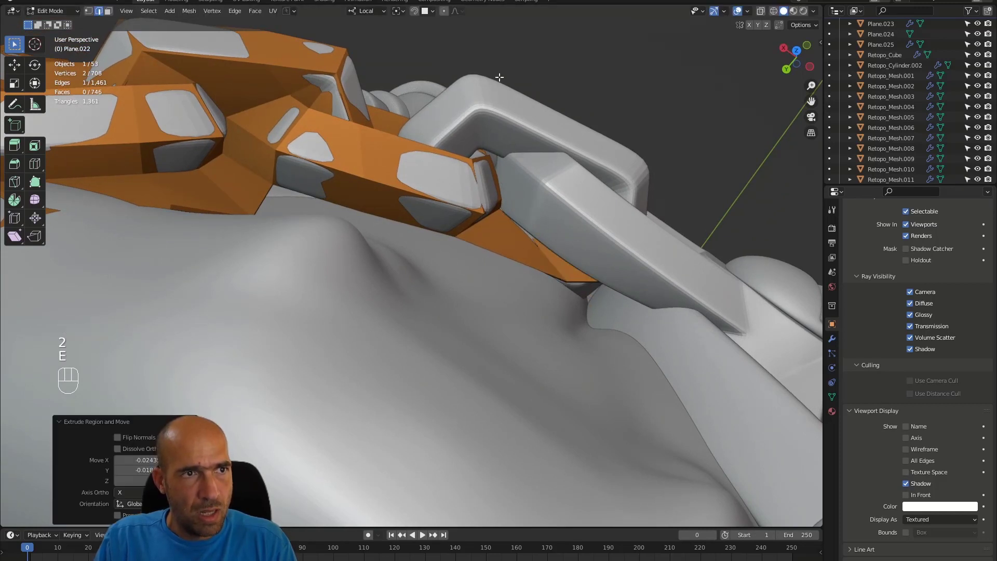
{"action": "key", "text": "ctrl+z"}
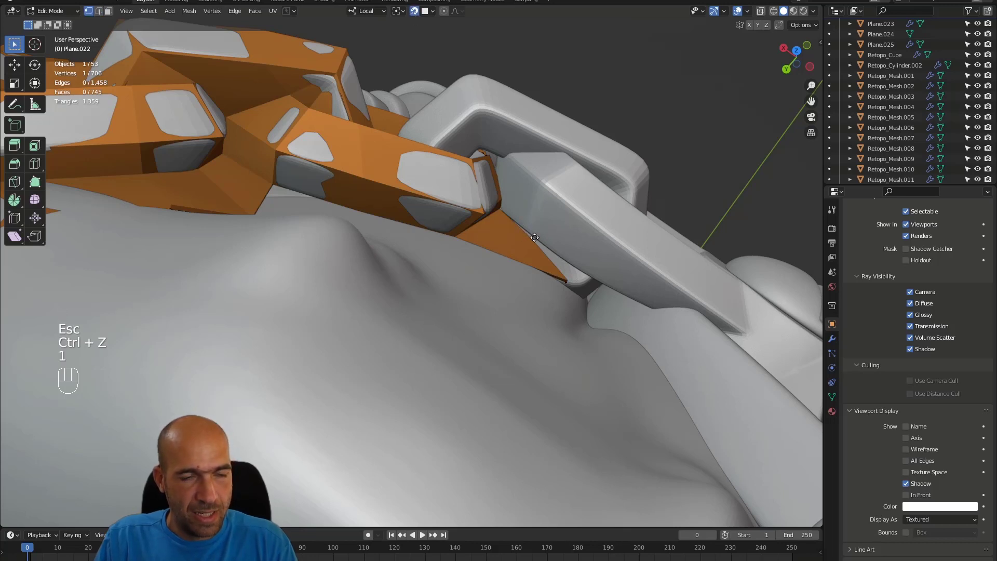
Move the torso face's edge vertex closer to the underside of the clasp link.
{"action": "key", "text": "g"}
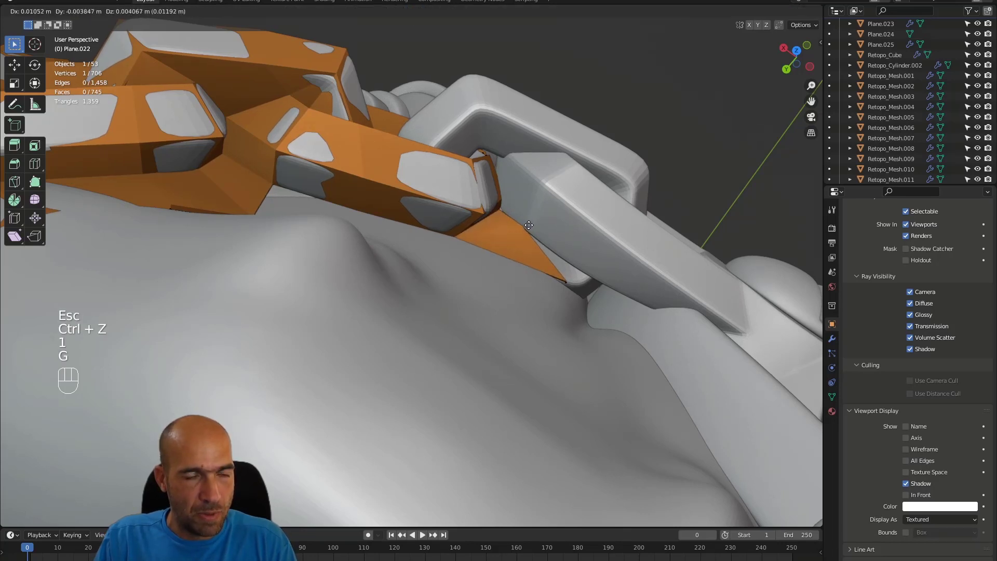
{"action": "left_click", "coordinate": [529, 225]}
{"action": "middle_click_drag", "start_coordinate": [529, 225], "coordinate": [562, 218], "text": "alt"}
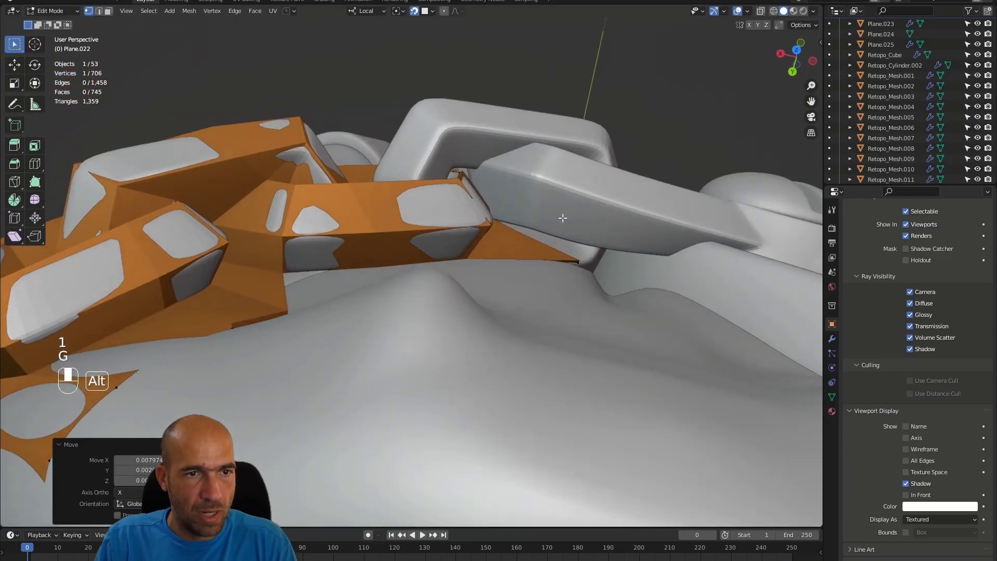
Extrude the torso face's outer edge to the clasp link's lower border and adjust its outer vertex.
{"action": "key", "text": "2"}
{"action": "key", "text": "e"}
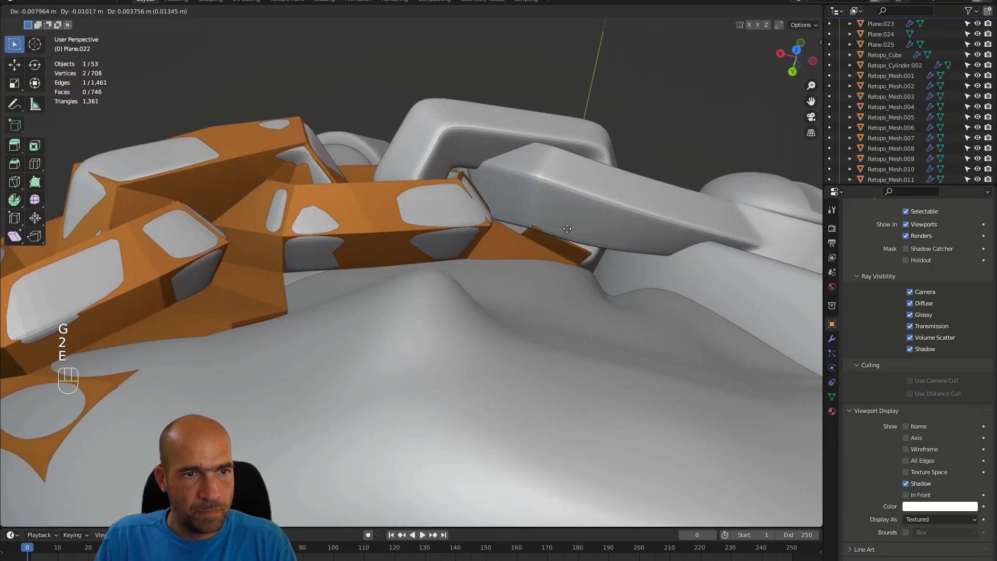
{"action": "left_click", "coordinate": [580, 239]}
{"action": "key", "text": "1"}
{"action": "key", "text": "g"}
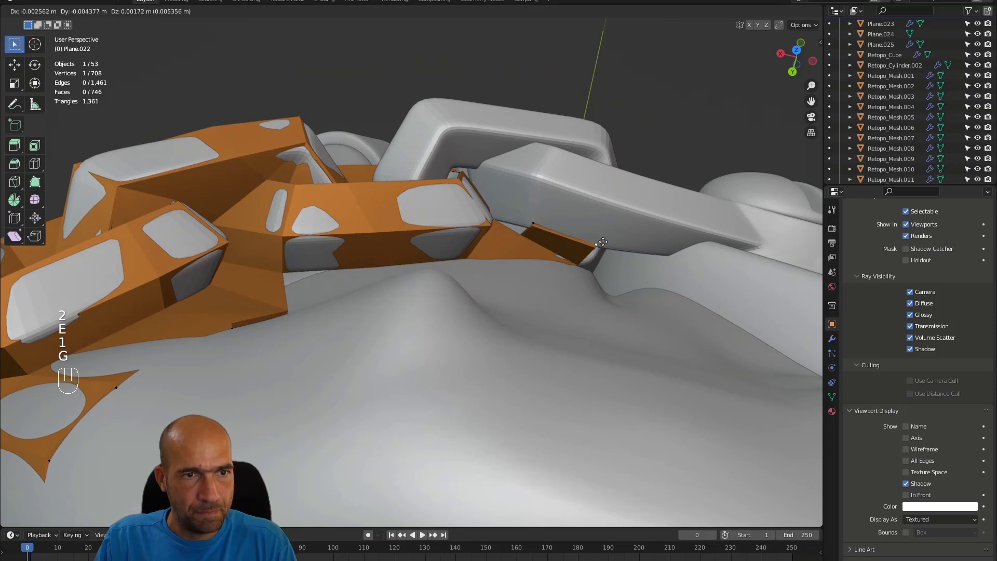
{"action": "left_click", "coordinate": [587, 226]}
Extrude the new edge up the clasp link's side and fill a face from there to the orange link's end.
{"action": "key", "text": "2"}
{"action": "key", "text": "e"}
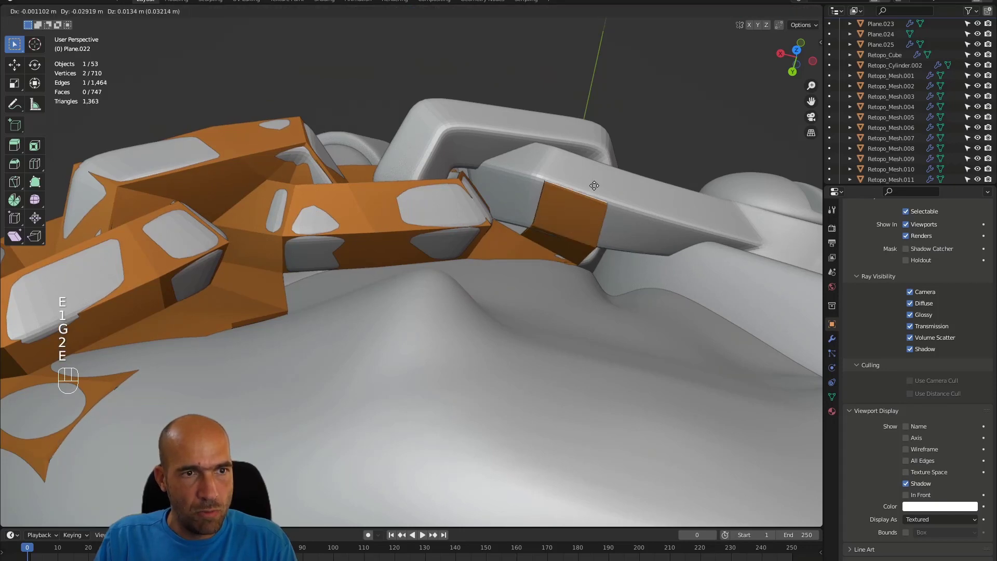
{"action": "left_click", "coordinate": [597, 179]}
{"action": "left_click_drag", "start_coordinate": [600, 182], "coordinate": [570, 218], "text": "alt"}
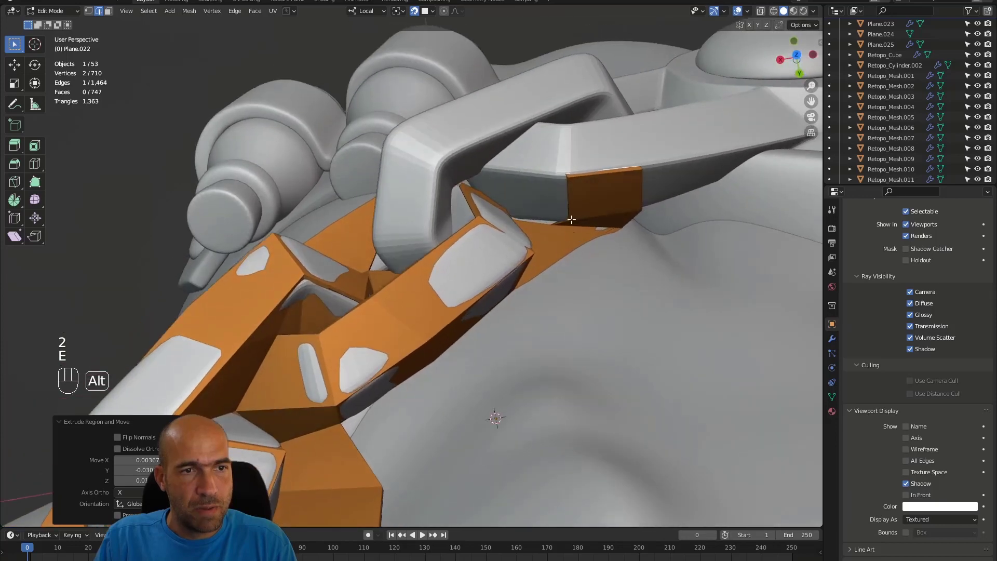
{"action": "key", "text": "1"}
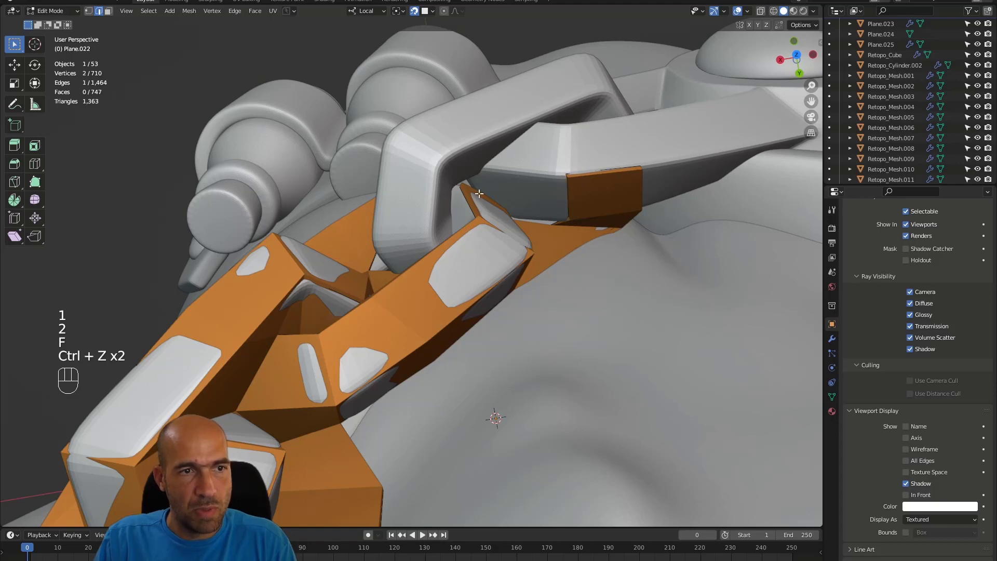
{"action": "key", "text": "f"}
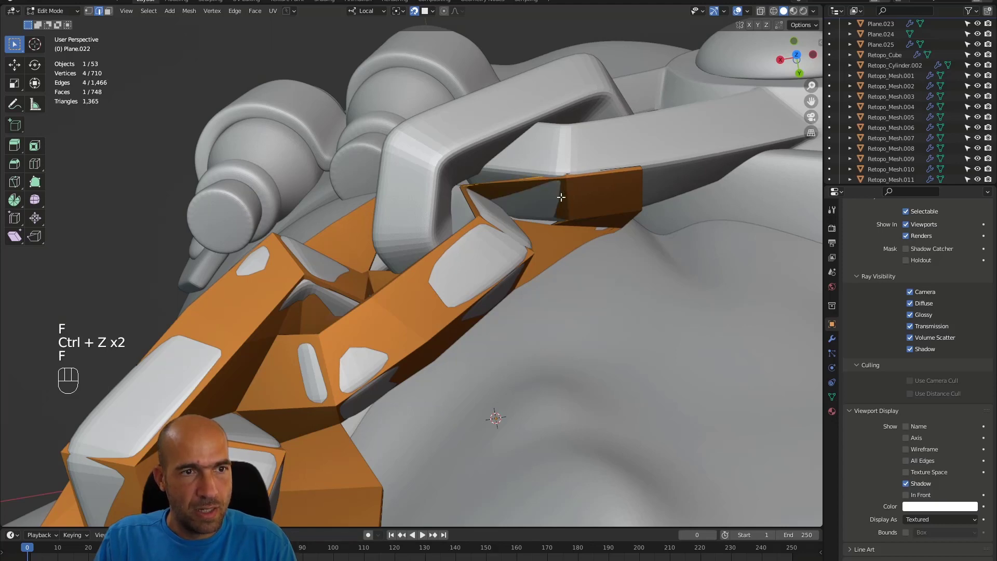
Reposition a vertex of the newly filled faces where the clasp link meets the chain.
{"action": "key", "text": "1"}
{"action": "left_click_drag", "start_coordinate": [561, 196], "coordinate": [584, 302], "text": "alt"}
{"action": "key", "text": "g"}
{"action": "left_click", "coordinate": [562, 229]}
Extrude the open edge across the next link's bent end and move its lower vertex onto the bend's front corner.
{"action": "key", "text": "2"}
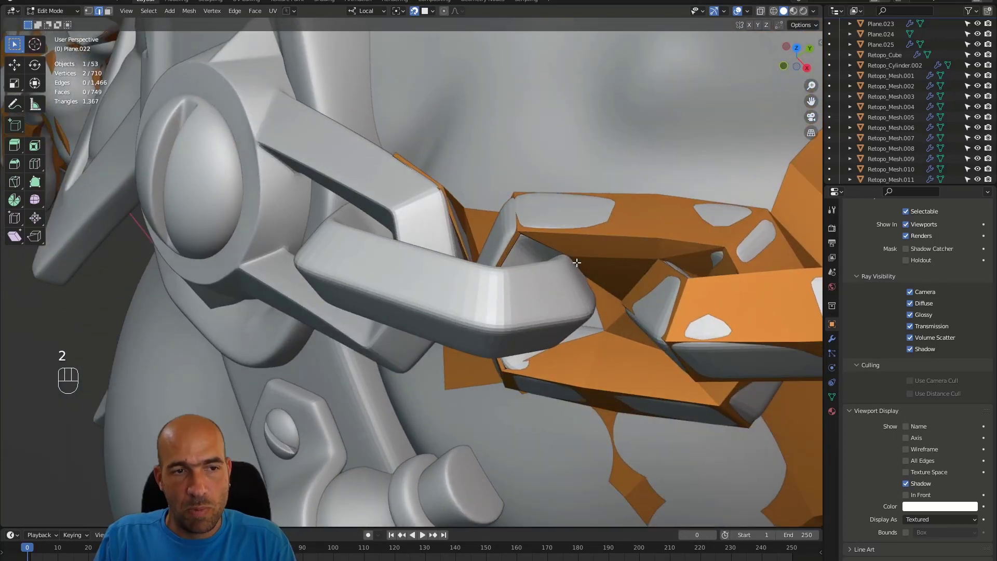
{"action": "mouse_move", "coordinate": [577, 263]}
{"action": "left_mouse_down", "text": "alt"}
{"action": "mouse_move", "coordinate": [584, 275]}
{"action": "mouse_move", "coordinate": [589, 254]}
{"action": "left_mouse_up", "text": "alt"}
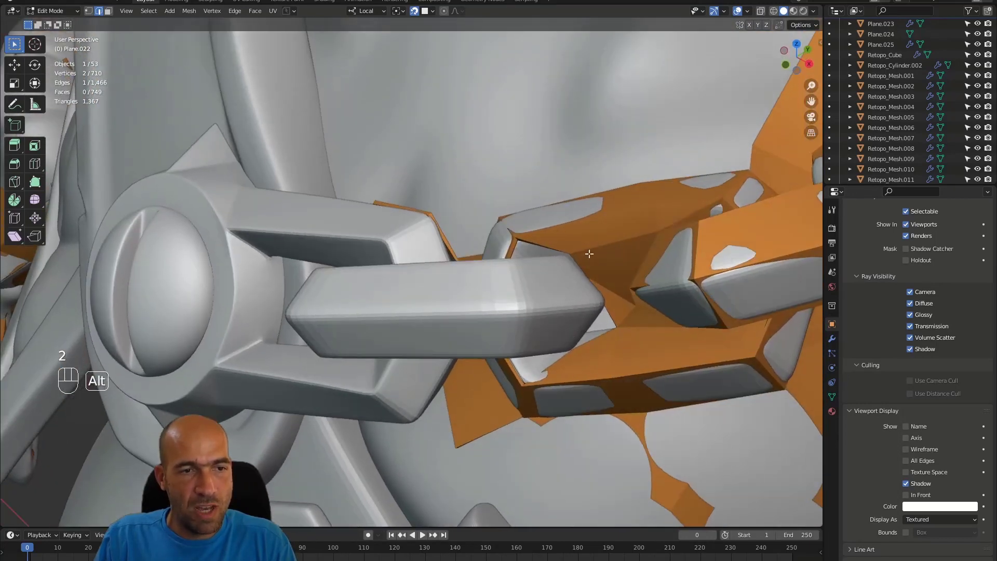
{"action": "key", "text": "e"}
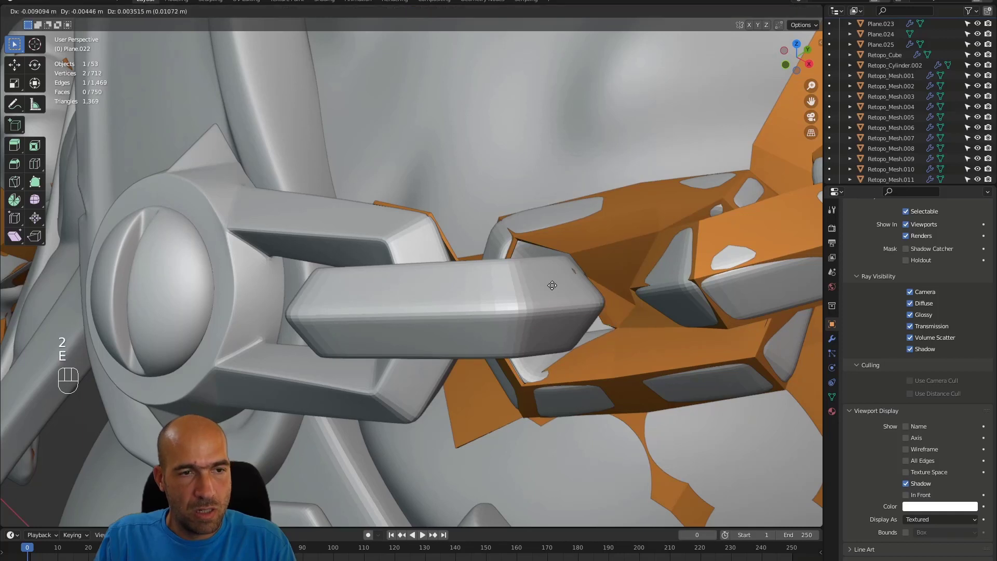
{"action": "left_click", "coordinate": [522, 284]}
{"action": "key", "text": "1"}
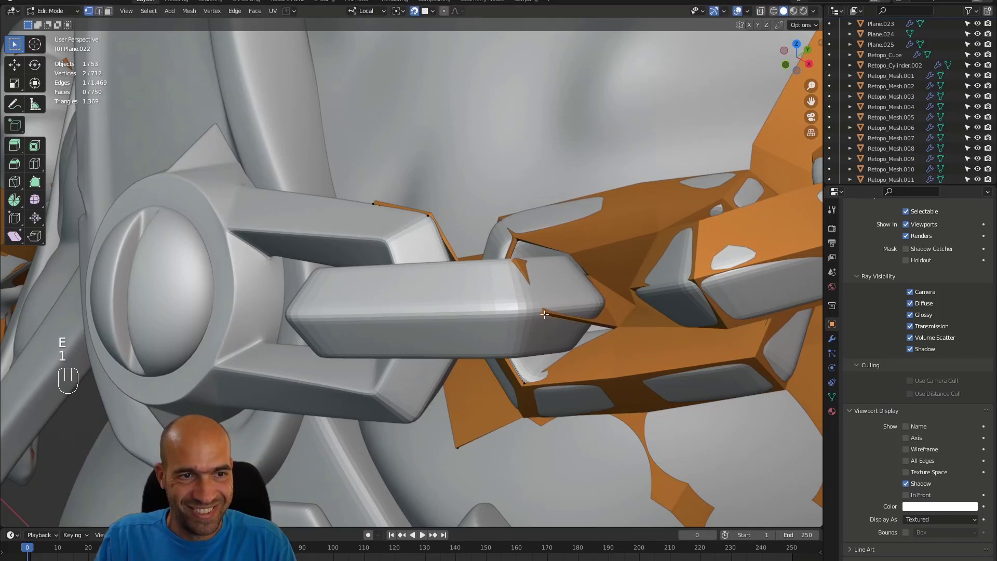
{"action": "key", "text": "g"}
{"action": "left_click", "coordinate": [529, 310]}
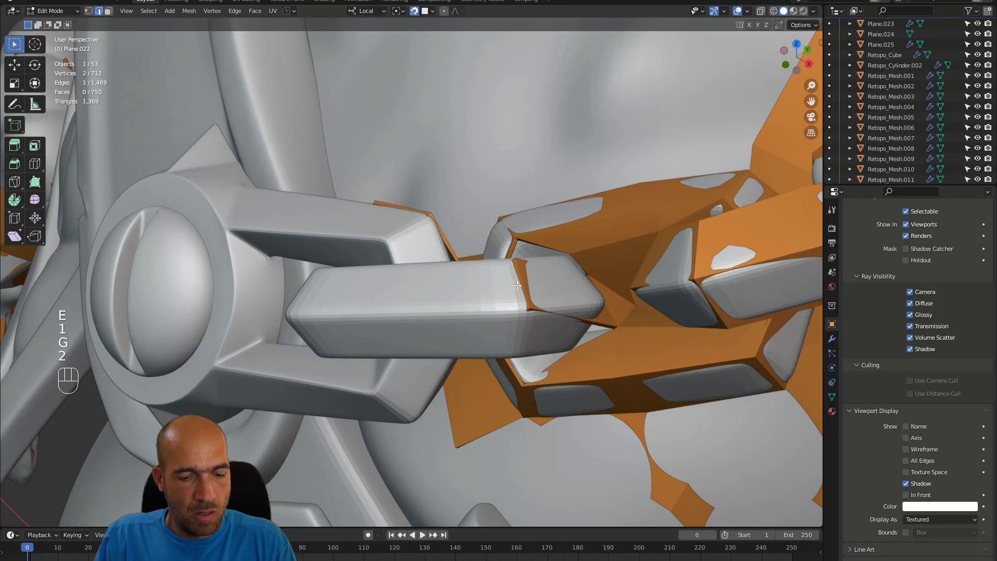
Extrude the open edge along the bent link's upper side and move its lower vertex onto the link's front edge.
{"action": "key", "text": "e"}
{"action": "left_click", "coordinate": [418, 291]}
{"action": "left_click_drag", "start_coordinate": [418, 291], "coordinate": [424, 316], "text": "alt"}
{"action": "key", "text": "1"}
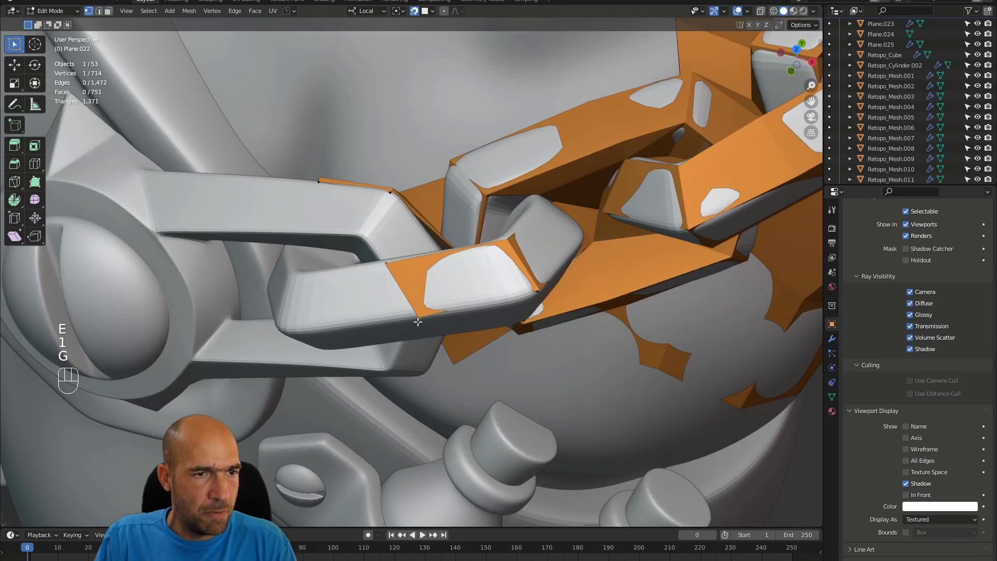
{"action": "key", "text": "g"}
{"action": "left_click", "coordinate": [416, 321]}
{"action": "left_click_drag", "start_coordinate": [415, 321], "coordinate": [498, 327], "text": "alt"}
Extrude the face's front edge down the link's front side and adjust its outer vertex on the lower border.
{"action": "key", "text": "2"}
{"action": "left_click", "coordinate": [508, 296]}
{"action": "key", "text": "e"}
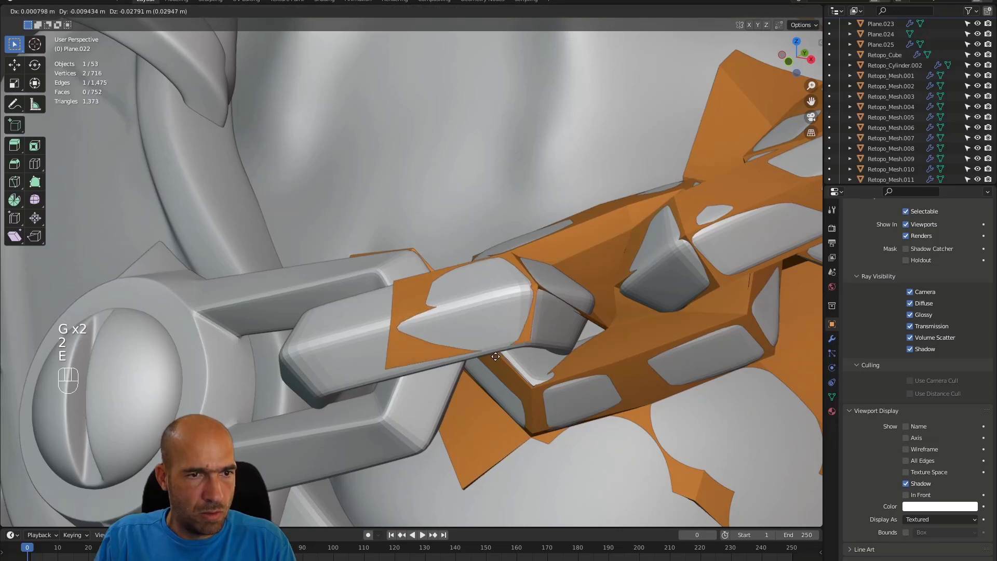
{"action": "left_click", "coordinate": [496, 356]}
{"action": "key", "text": "1"}
{"action": "left_click_drag", "start_coordinate": [448, 362], "coordinate": [551, 380], "text": "alt"}
{"action": "key", "text": "g"}
{"action": "left_click", "coordinate": [395, 372]}
Delete the retopology face covering the top of the link's bent end.
{"action": "key", "text": "3"}
{"action": "left_click", "coordinate": [570, 369]}
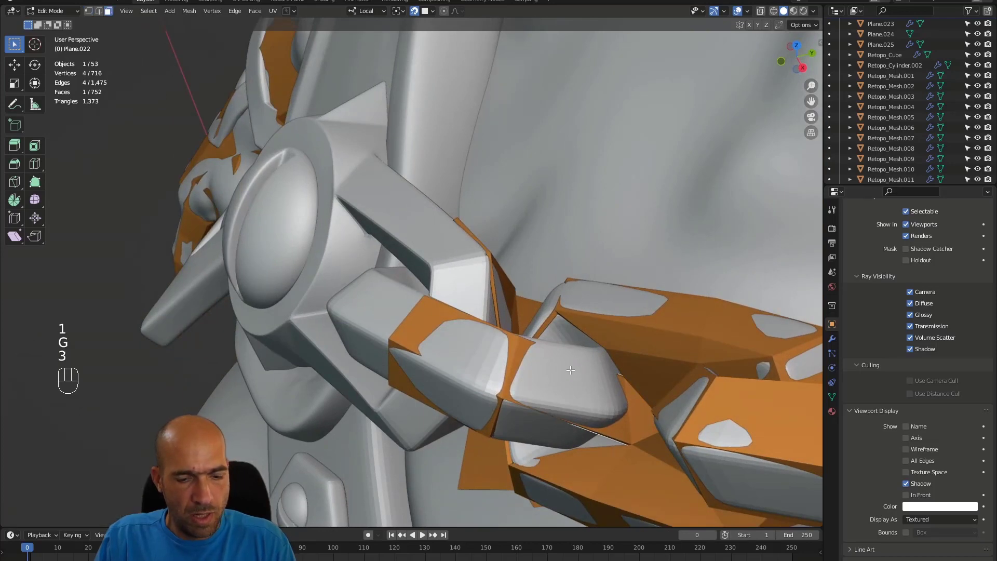
{"action": "key", "text": "x"}
{"action": "left_click", "coordinate": [570, 370]}
{"action": "left_click_drag", "start_coordinate": [570, 369], "coordinate": [521, 406], "text": "alt"}
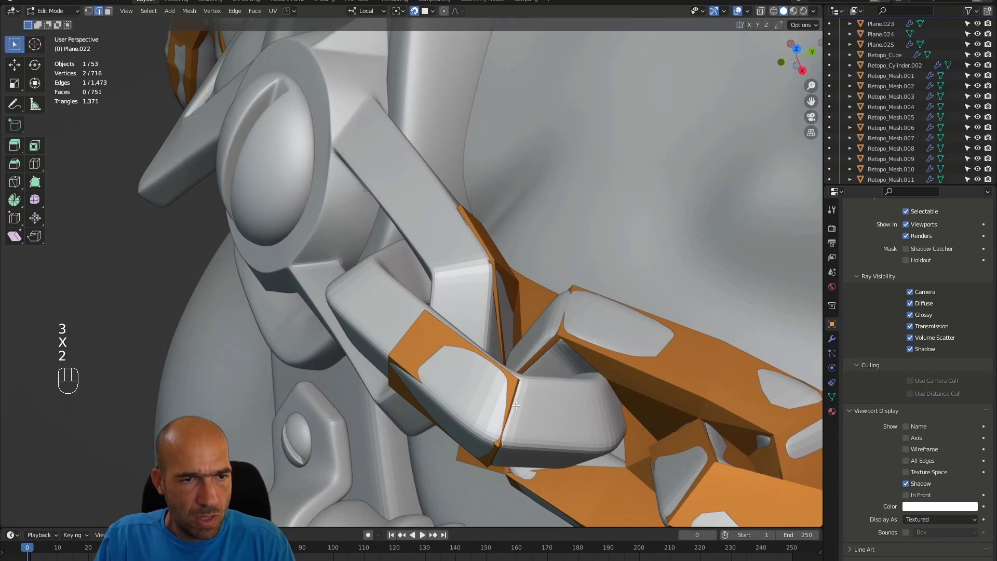
Extrude the open edge across the top of the bent end and move its front vertex toward the link's tip.
{"action": "key", "text": "e"}
{"action": "left_click", "coordinate": [574, 444]}
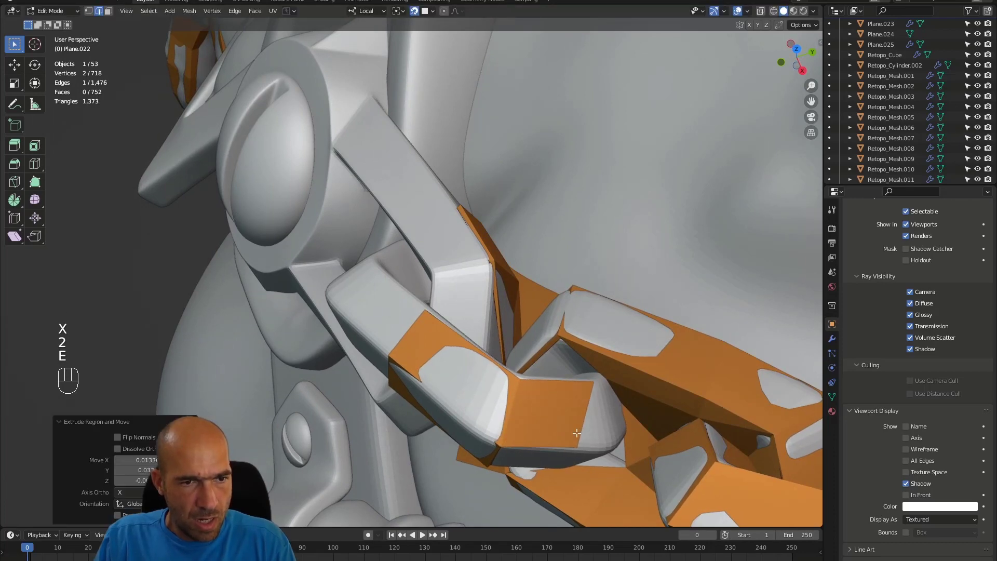
{"action": "key", "text": "1"}
{"action": "left_click", "coordinate": [575, 445]}
{"action": "key", "text": "g"}
{"action": "left_click", "coordinate": [621, 444]}
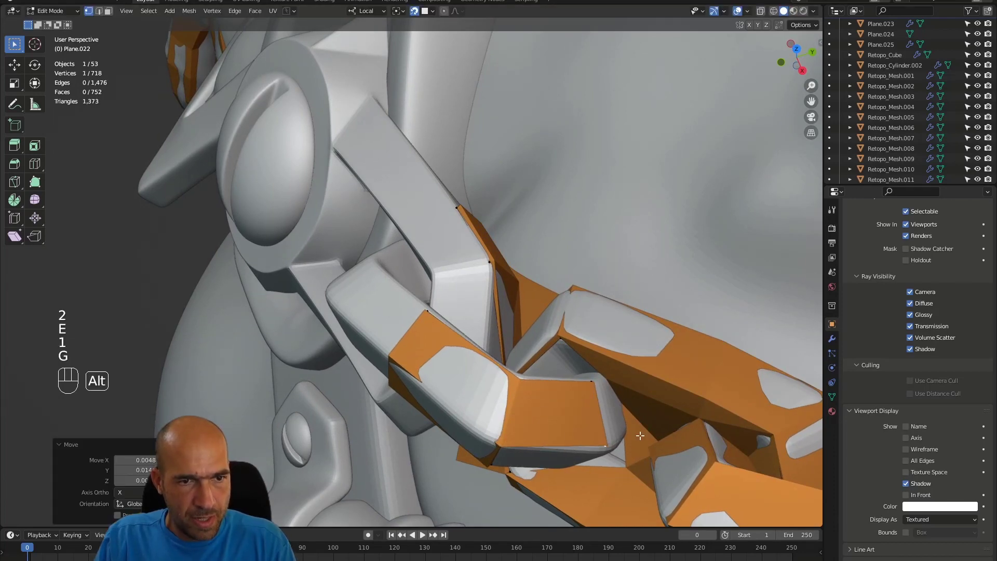
Fill the faces joining the bent end to the neighbouring link and place the new vertex near the bend's tip.
{"action": "left_click_drag", "start_coordinate": [621, 445], "coordinate": [632, 412], "text": "alt"}
{"action": "key", "text": "2"}
{"action": "key", "text": "f"}
{"action": "key", "text": "ctrl+z"}
{"action": "key", "text": "f"}
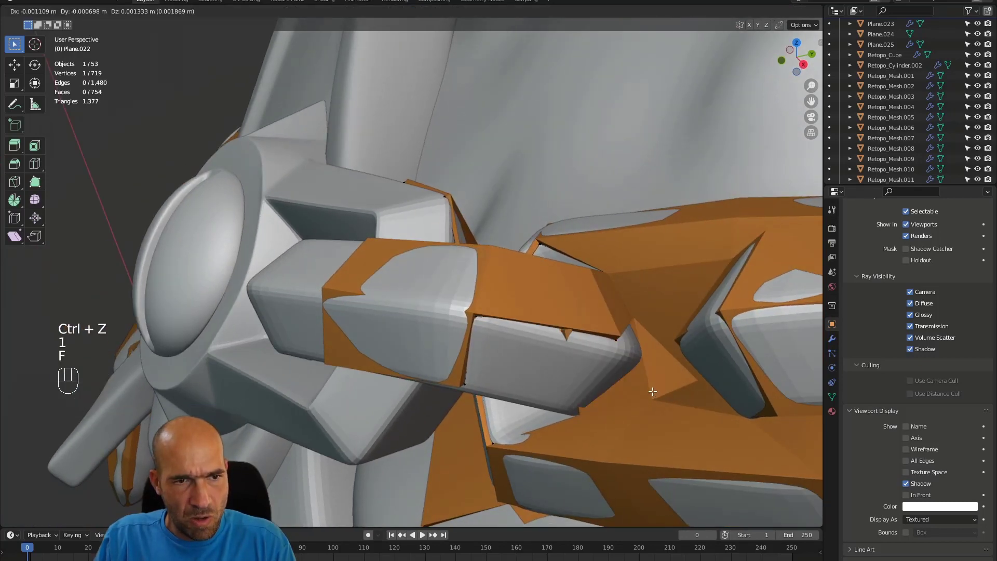
{"action": "left_click", "coordinate": [727, 416]}
Connect the two vertices at the bend's tip and merge the overlapping vertices there.
{"action": "left_click_drag", "start_coordinate": [724, 414], "coordinate": [658, 369], "text": "alt"}
{"action": "left_click", "coordinate": [633, 356]}
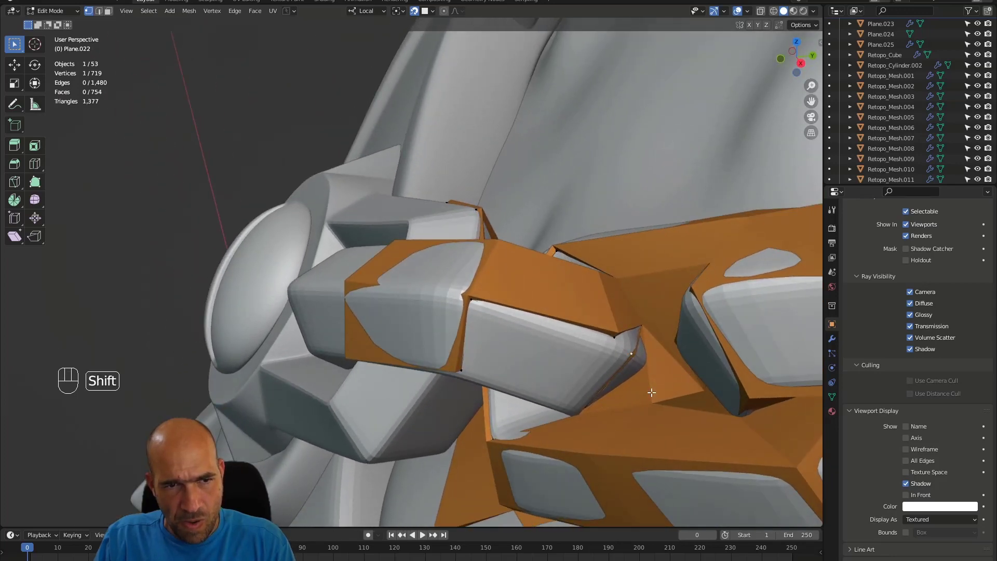
{"action": "key", "text": "j"}
{"action": "left_click_drag", "start_coordinate": [668, 378], "coordinate": [611, 339], "text": "alt"}
{"action": "key", "text": "1"}
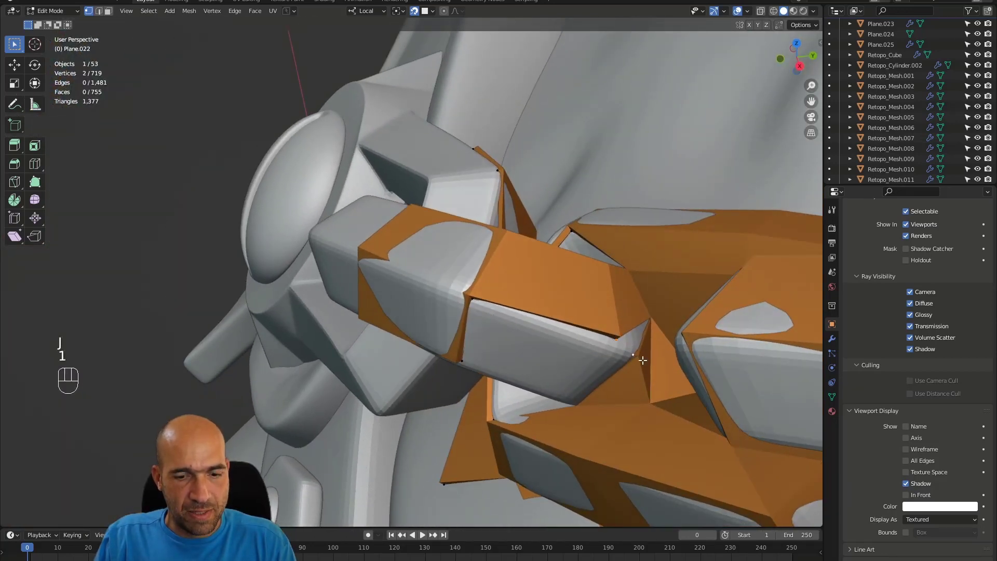
{"action": "key", "text": "m"}
{"action": "left_click", "coordinate": [643, 360]}
Fill the face on the front side of the link's bent end.
{"action": "left_click_drag", "start_coordinate": [643, 360], "coordinate": [541, 308], "text": "alt"}
{"action": "key", "text": "2"}
{"action": "key", "text": "f"}
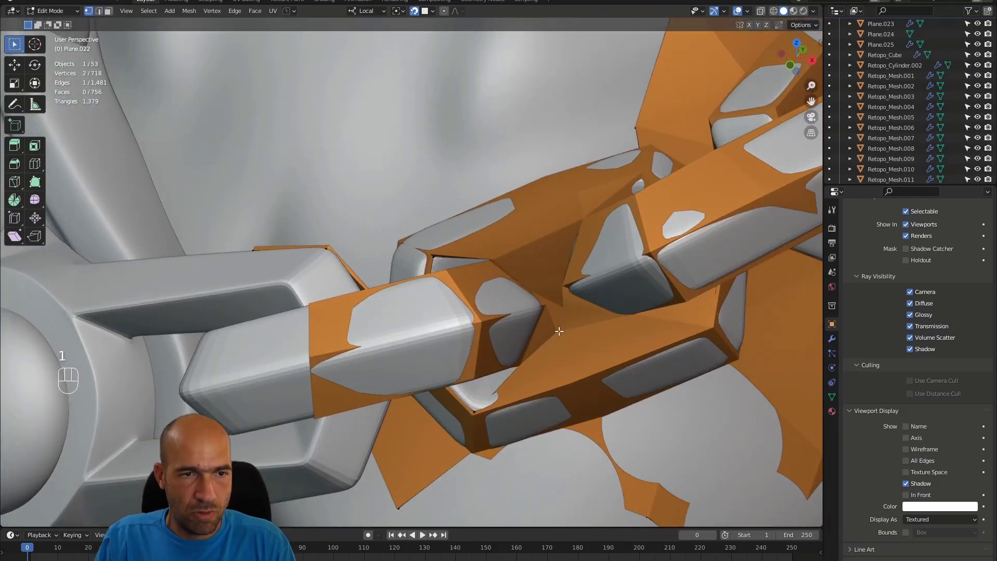
Reposition the vertex at the bend's tip where it meets the neighbouring link.
{"action": "key", "text": "g"}
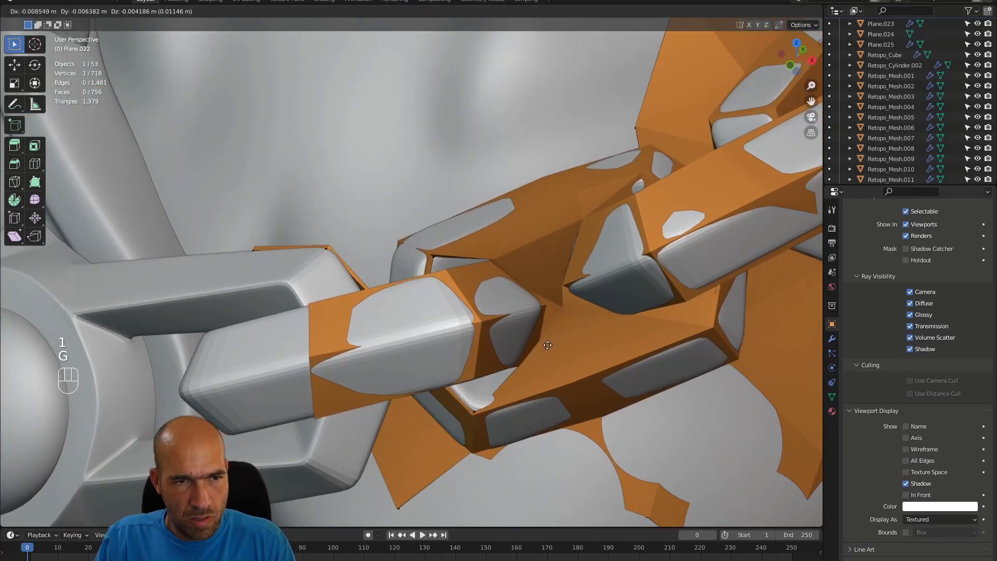
{"action": "left_click", "coordinate": [545, 348]}
{"action": "left_click_drag", "start_coordinate": [542, 350], "coordinate": [597, 338], "text": "alt"}
{"action": "key", "text": "ctrl+z"}
{"action": "key", "text": "g"}
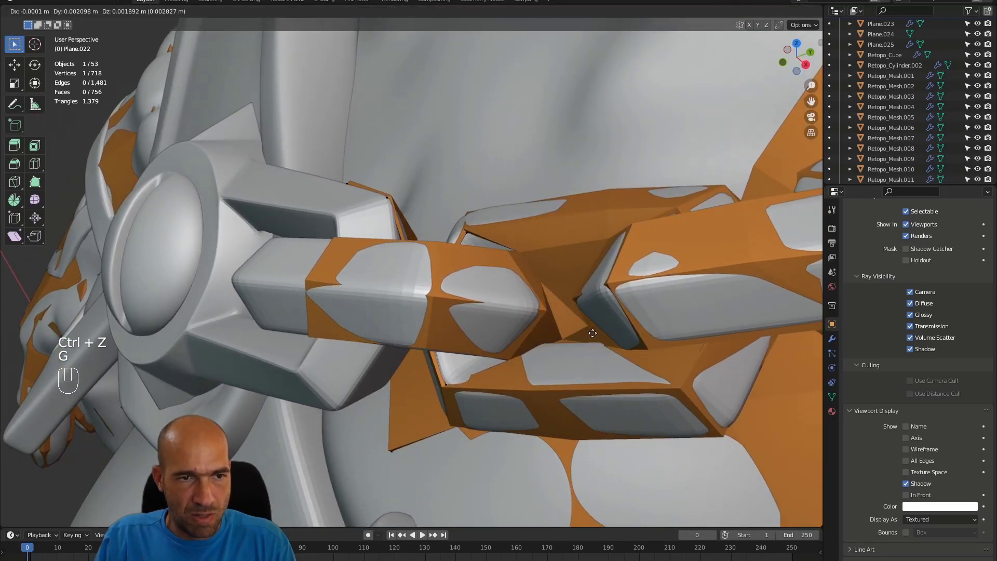
{"action": "left_click", "coordinate": [593, 333]}
{"action": "mouse_move", "coordinate": [593, 333]}
{"action": "left_mouse_down", "text": "alt"}
{"action": "mouse_move", "coordinate": [590, 325]}
{"action": "mouse_move", "coordinate": [582, 336]}
{"action": "left_mouse_up", "text": "alt"}
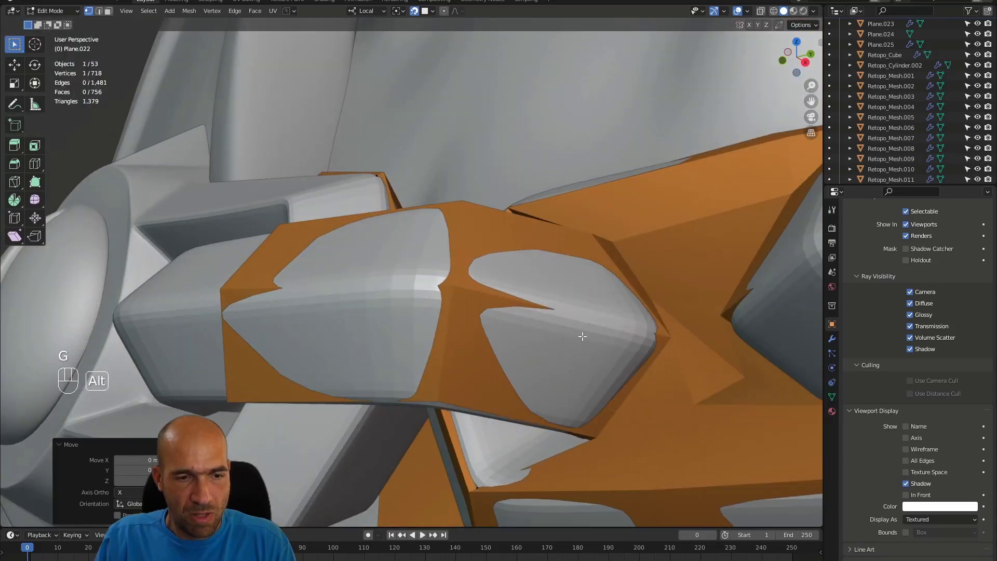
Delete the three faces bridging the bend's tip and the neighbouring link.
{"action": "key", "text": "3"}
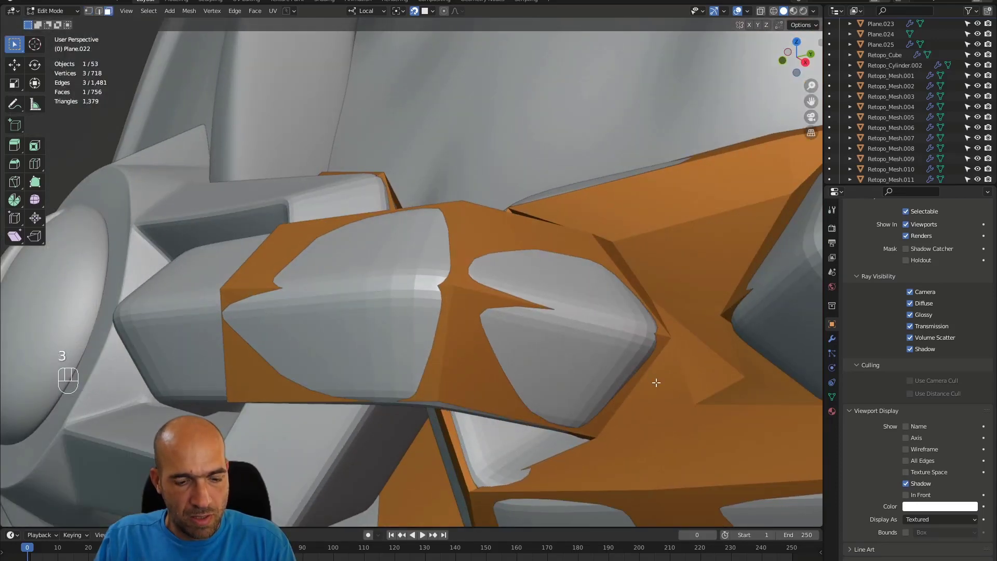
{"action": "key", "text": "x"}
{"action": "left_click", "coordinate": [650, 388]}
{"action": "key", "text": "x"}
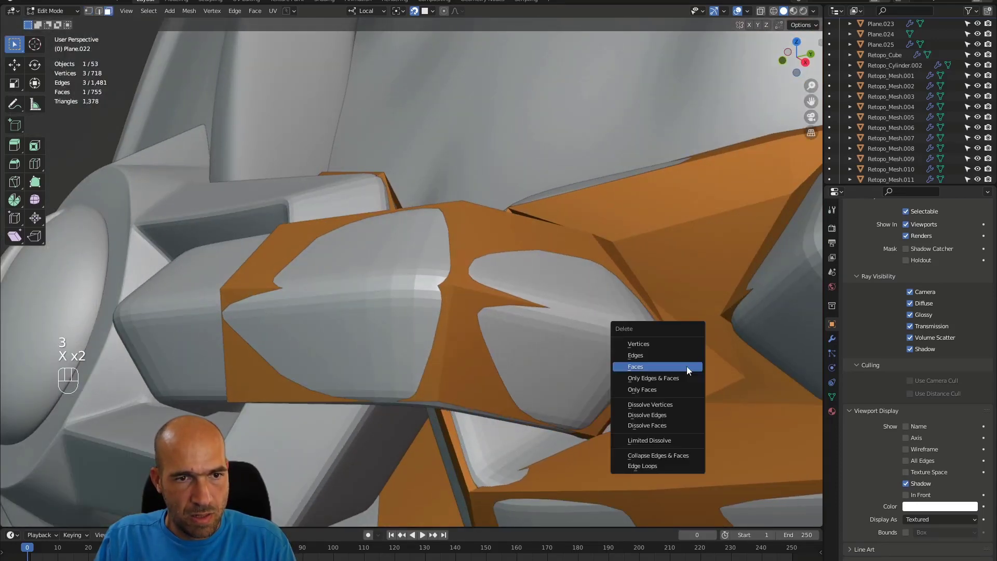
{"action": "left_click", "coordinate": [664, 373]}
{"action": "mouse_move", "coordinate": [664, 365]}
{"action": "left_mouse_down", "text": "alt"}
{"action": "mouse_move", "coordinate": [642, 365]}
{"action": "mouse_move", "coordinate": [665, 381]}
{"action": "mouse_move", "coordinate": [687, 379]}
{"action": "mouse_move", "coordinate": [671, 374]}
{"action": "left_mouse_up", "text": "alt"}
{"action": "key", "text": "x"}
{"action": "left_click", "coordinate": [684, 344]}
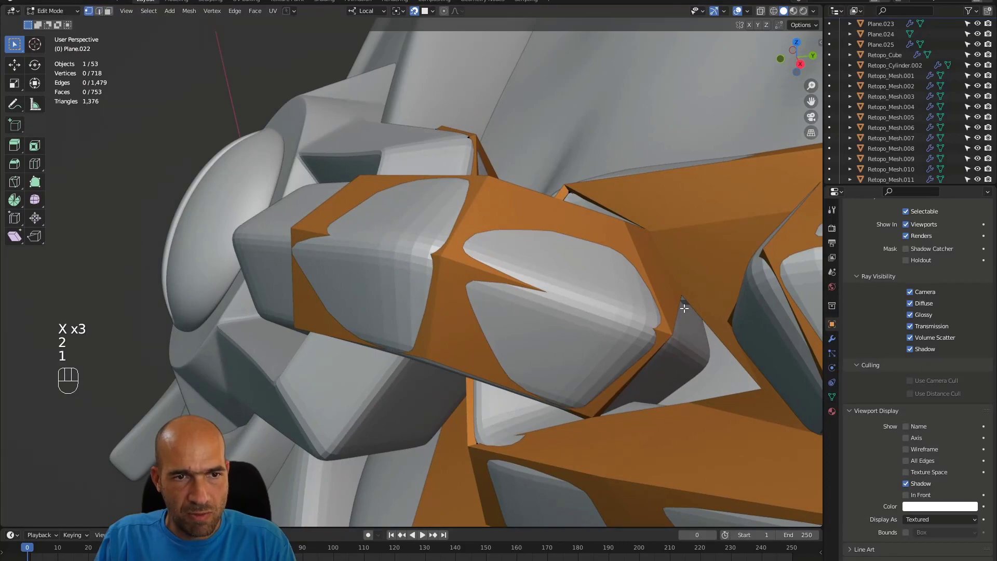
Fill a face from the open corner between the two links and move its new vertex beside the bend's tip.
{"action": "left_click_drag", "start_coordinate": [684, 300], "coordinate": [708, 331], "text": "alt"}
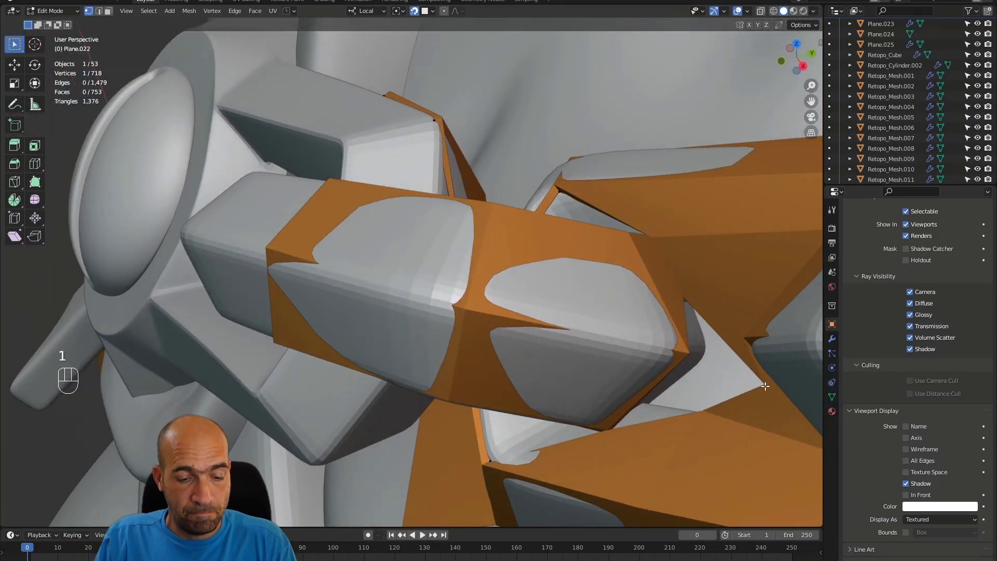
{"action": "key", "text": "f"}
{"action": "key", "text": "ctrl+z"}
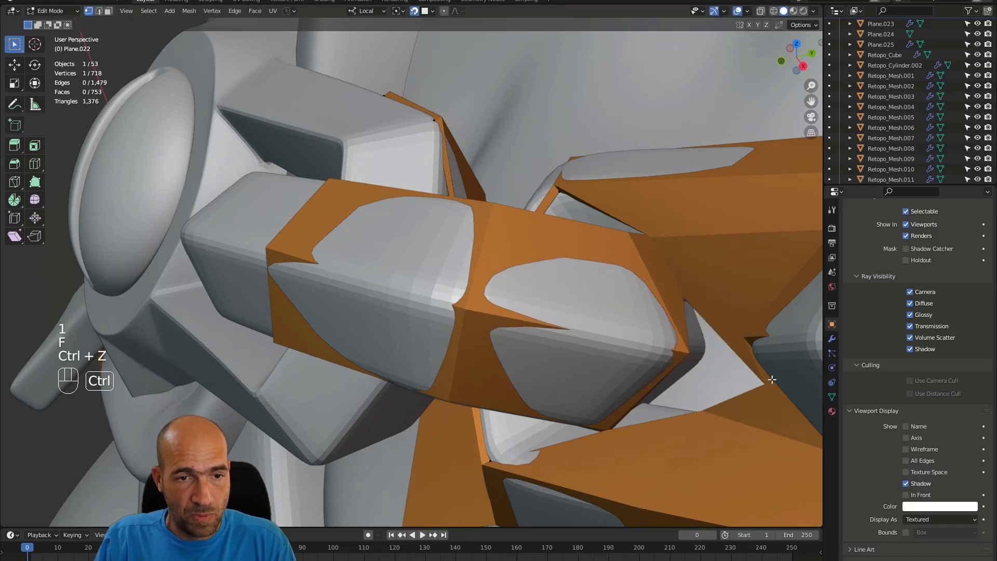
{"action": "key", "text": "f"}
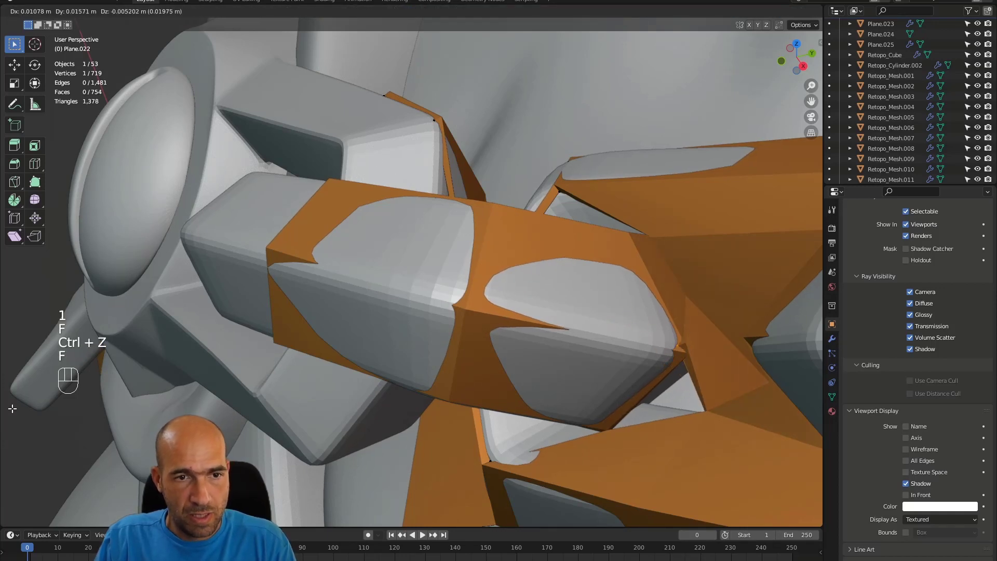
{"action": "left_click", "coordinate": [33, 415]}
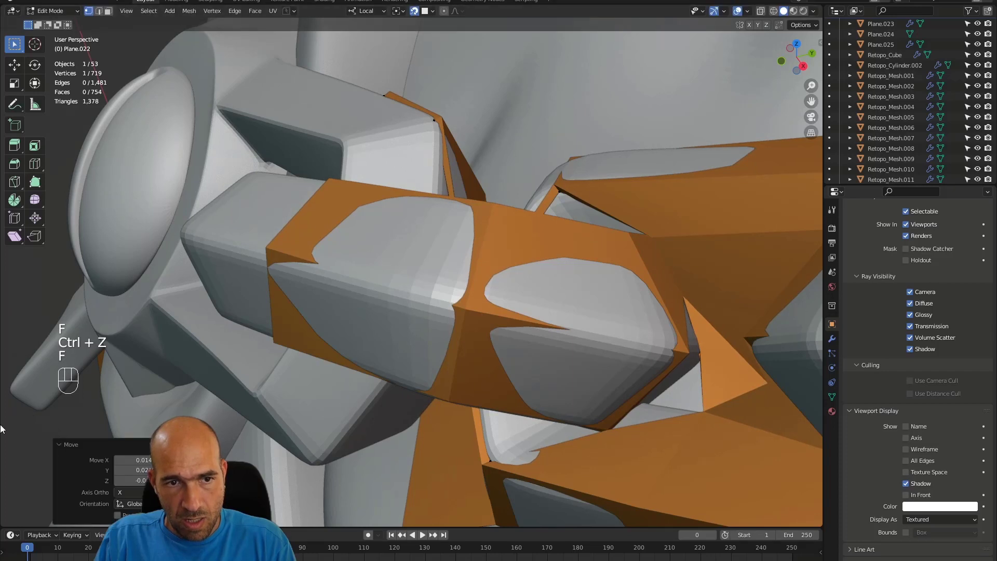
{"action": "key", "text": "g"}
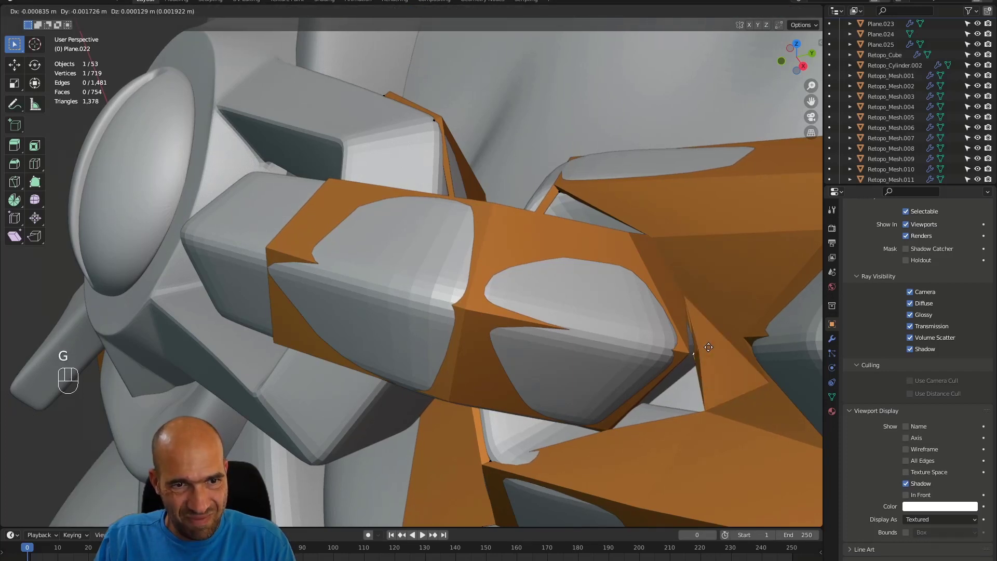
{"action": "left_click", "coordinate": [715, 347]}
Fill the remaining gaps between the bend's tip and the adjoining chain link with faces.
{"action": "left_click_drag", "start_coordinate": [715, 347], "coordinate": [686, 349], "text": "alt"}
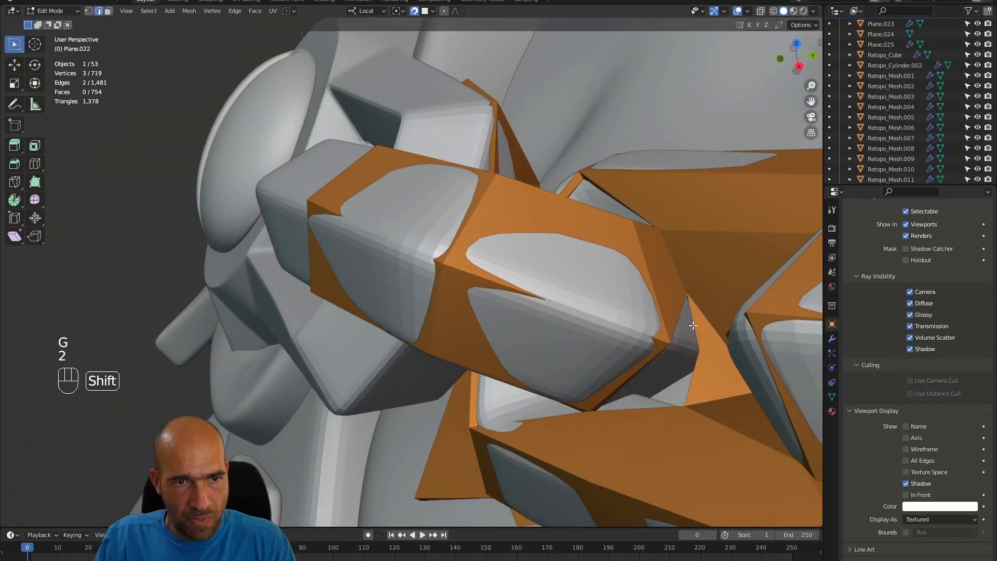
{"action": "key", "text": "f"}
{"action": "left_click_drag", "start_coordinate": [694, 330], "coordinate": [723, 366], "text": "alt"}
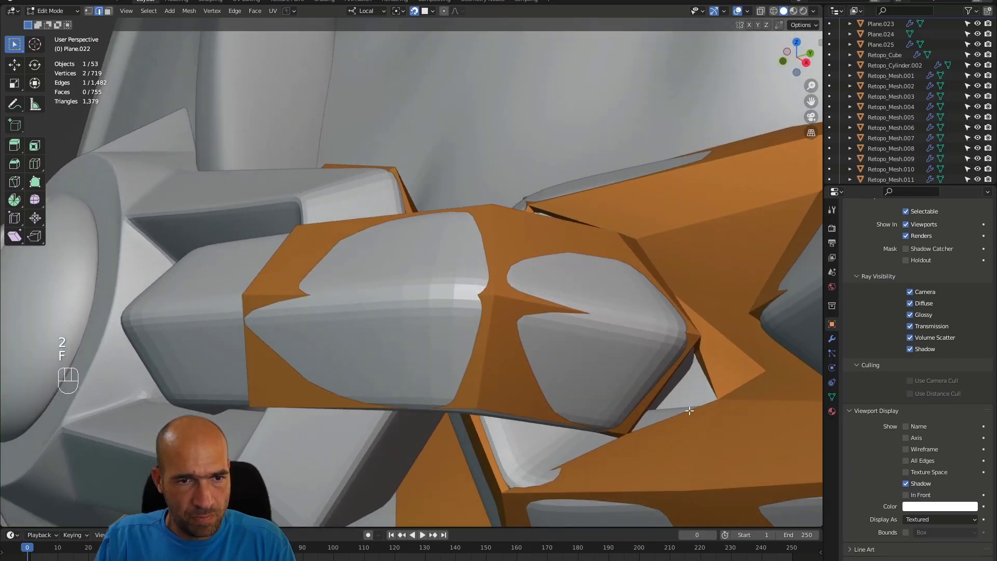
{"action": "key", "text": "f"}
{"action": "left_click_drag", "start_coordinate": [690, 410], "coordinate": [672, 384], "text": "alt"}
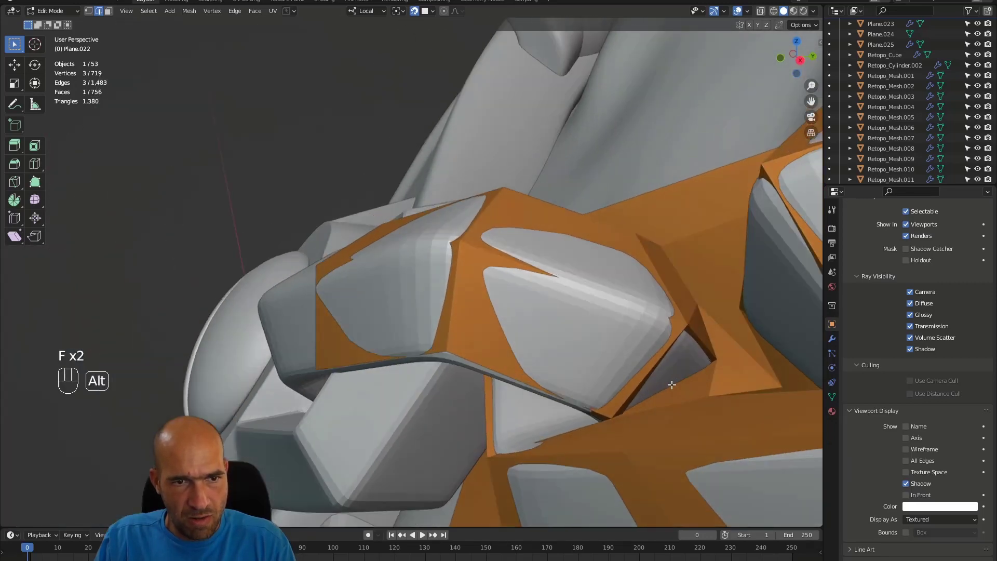
{"action": "key", "text": "f"}
{"action": "left_click_drag", "start_coordinate": [686, 345], "coordinate": [544, 326], "text": "alt"}
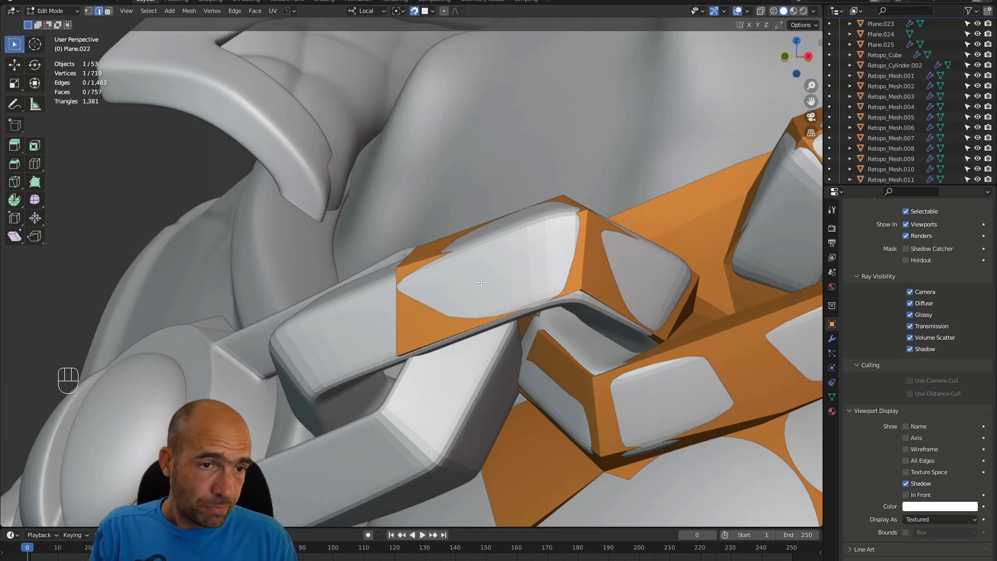
Fill a face from the lower link's inner corner and move its new vertex beneath the bent link.
{"action": "key", "text": "alt"}
{"action": "left_click_drag", "start_coordinate": [546, 240], "coordinate": [633, 365], "text": "alt"}
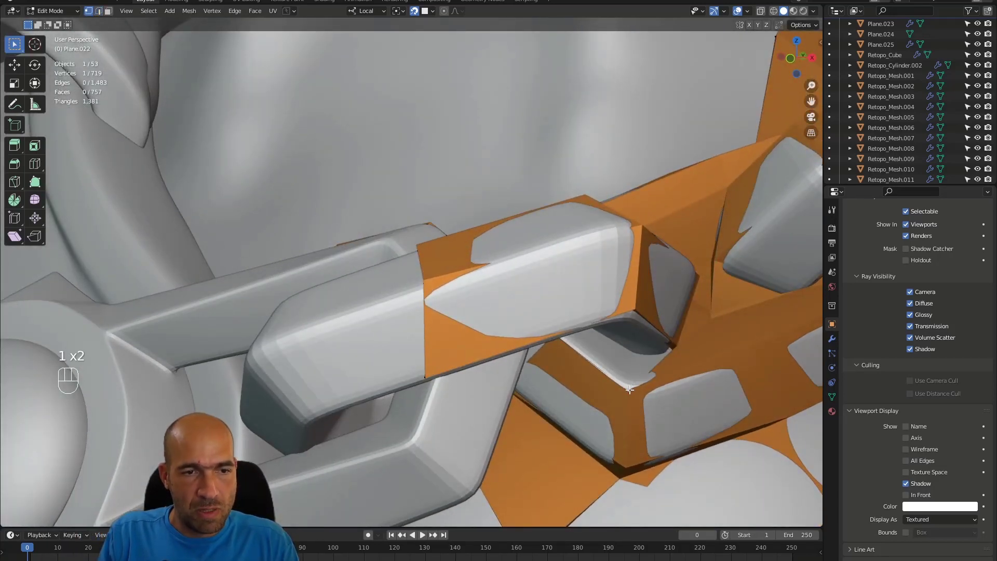
{"action": "key", "text": "f"}
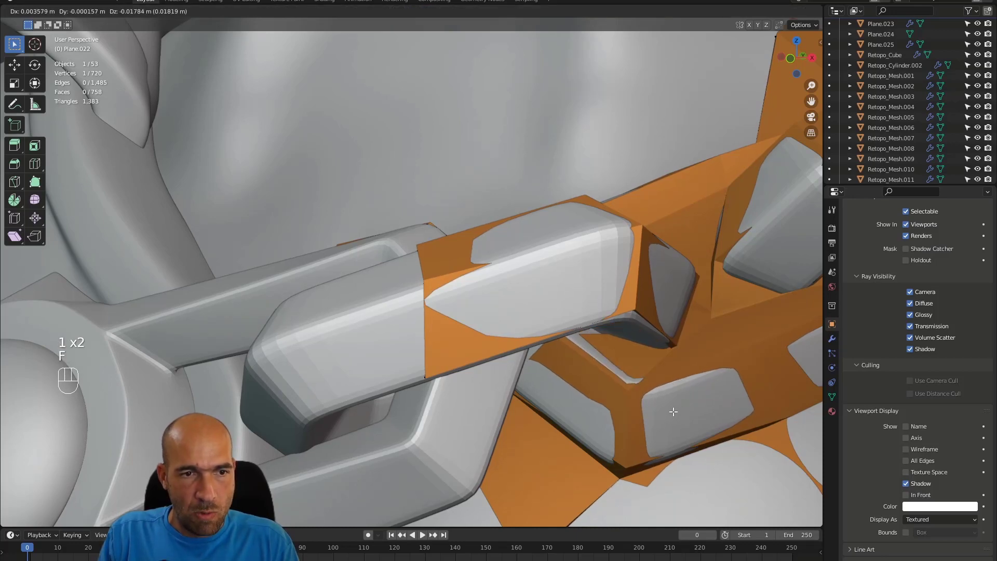
{"action": "left_click", "coordinate": [667, 414]}
{"action": "left_click_drag", "start_coordinate": [667, 414], "coordinate": [652, 365], "text": "alt"}
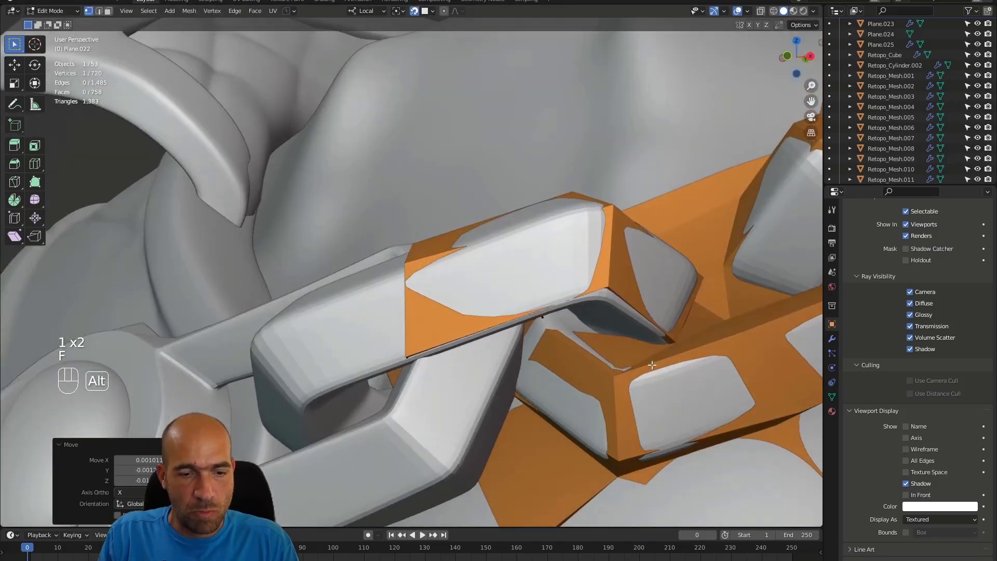
{"action": "key", "text": "g"}
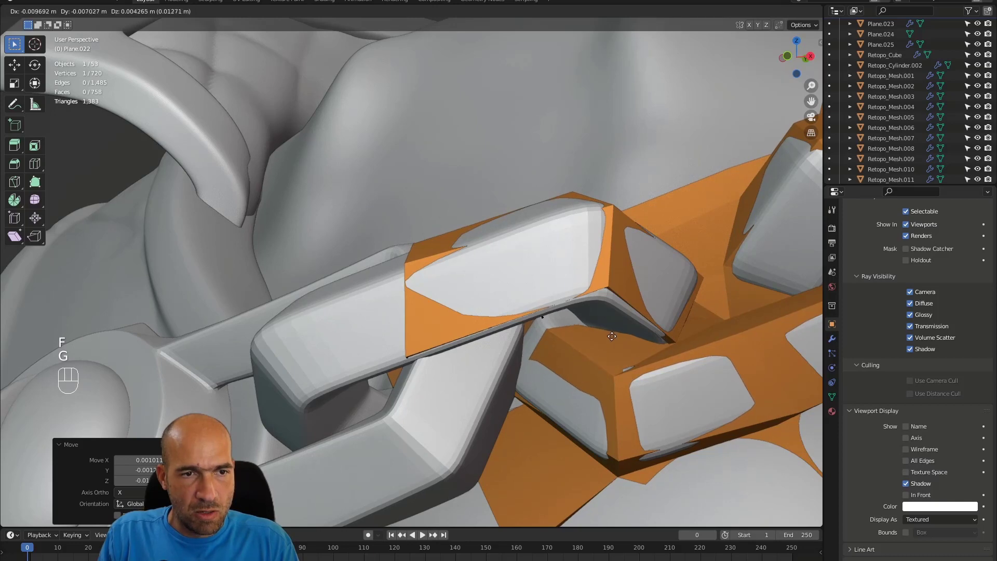
{"action": "left_click", "coordinate": [611, 336]}
Fill a triangular face in the gap under the bent link and adjust the vertex behind the lower link.
{"action": "mouse_move", "coordinate": [612, 336]}
{"action": "left_mouse_down", "text": "alt"}
{"action": "mouse_move", "coordinate": [619, 363]}
{"action": "mouse_move", "coordinate": [628, 340]}
{"action": "left_mouse_up", "text": "alt"}
{"action": "key", "text": "2"}
{"action": "left_click", "coordinate": [630, 337]}
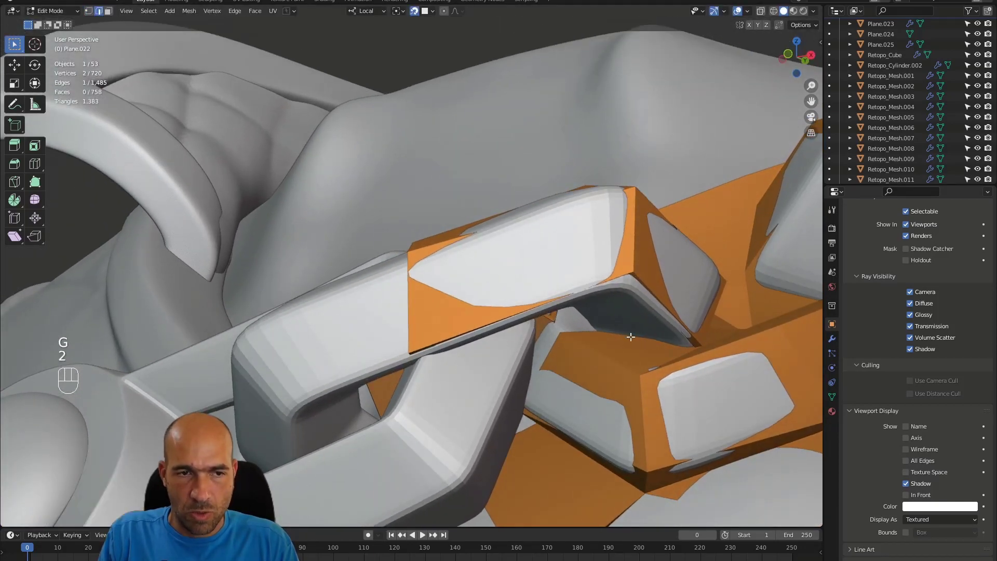
{"action": "key", "text": "f"}
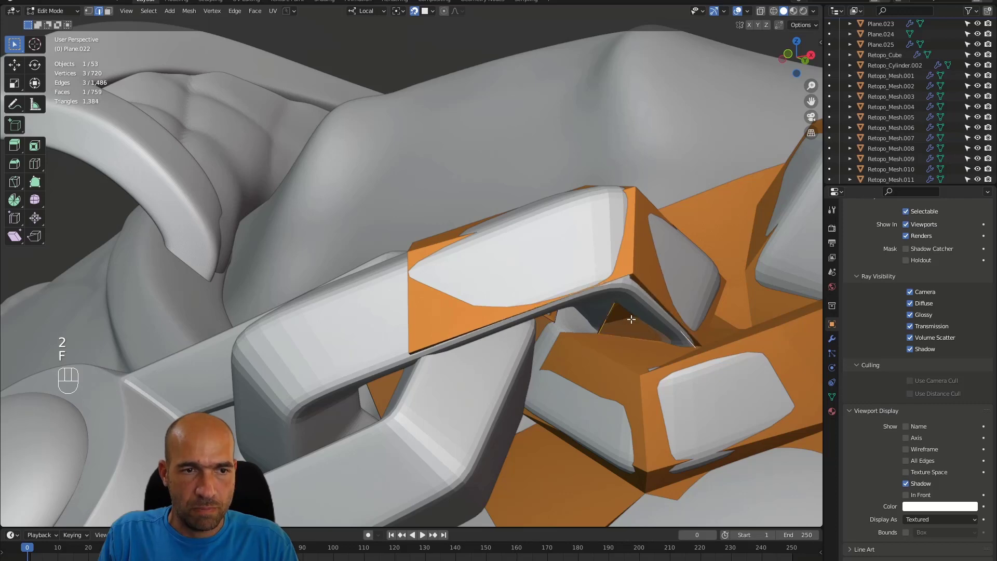
{"action": "left_click_drag", "start_coordinate": [631, 319], "coordinate": [566, 335], "text": "alt"}
{"action": "left_click", "coordinate": [558, 330]}
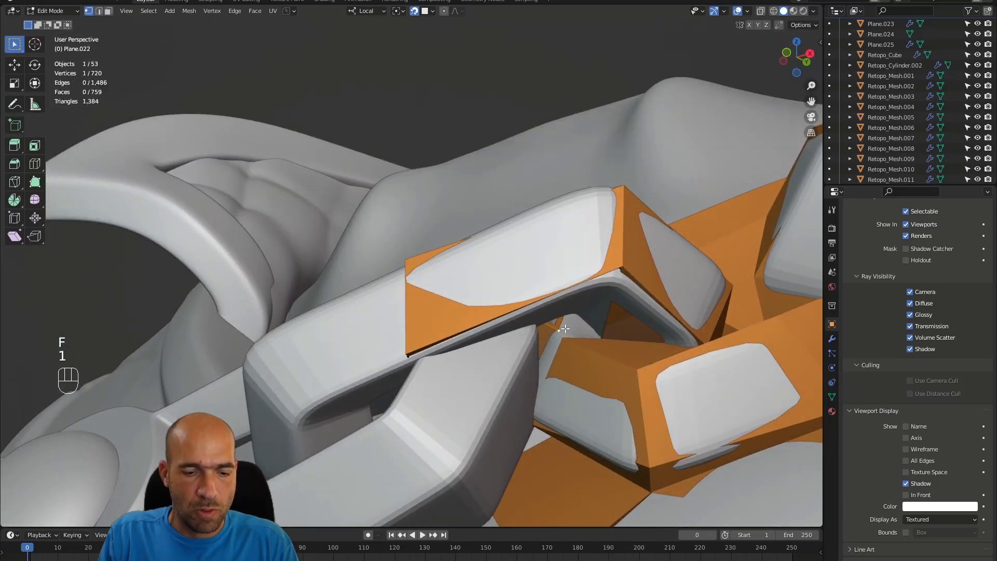
{"action": "key", "text": "g"}
{"action": "left_click", "coordinate": [561, 317]}
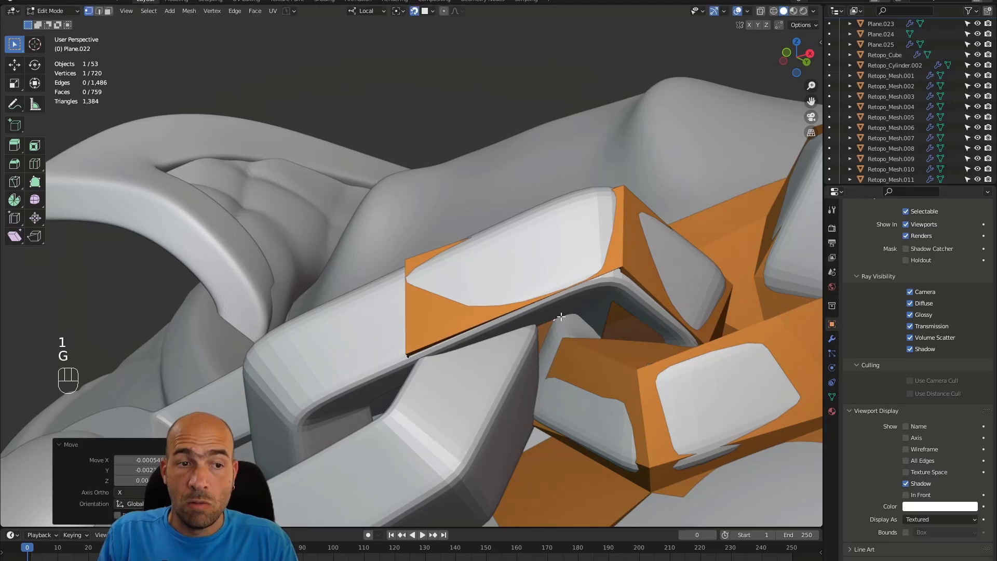
{"action": "left_click_drag", "start_coordinate": [574, 309], "coordinate": [580, 297], "text": "alt"}
{"action": "right_click", "coordinate": [596, 275]}
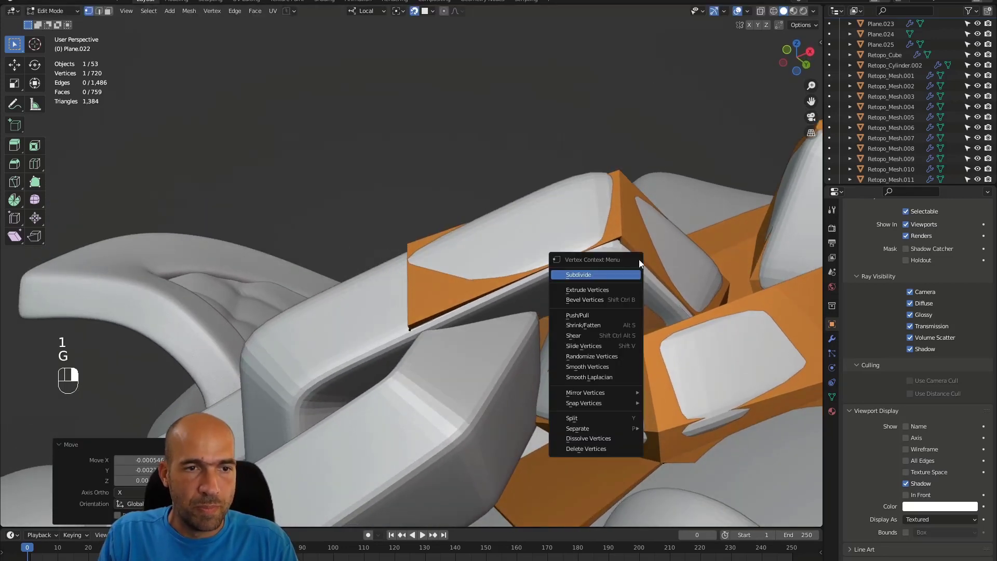
{"action": "key", "text": "1"}
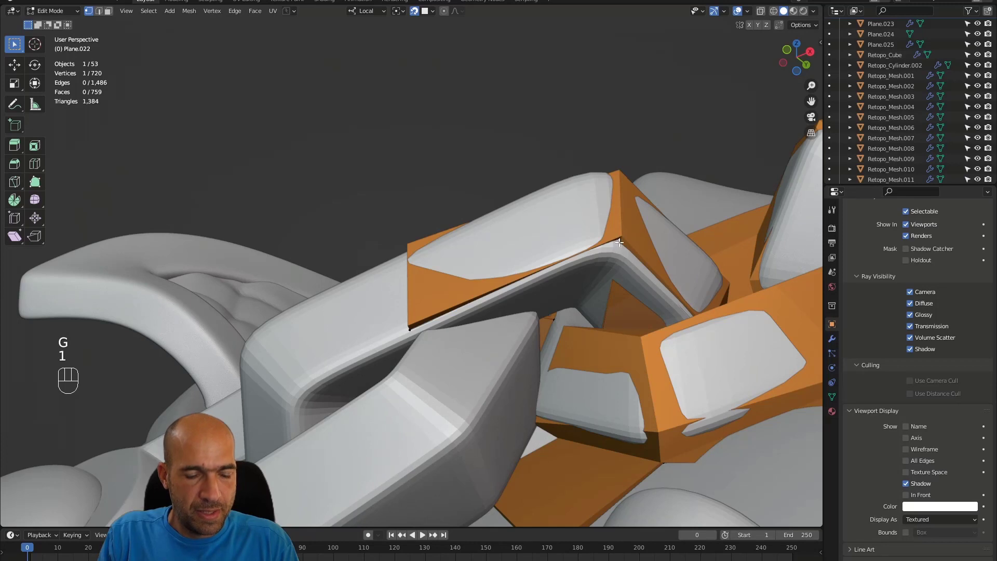
Fill a face on the bent link's inner side, place its new vertex in the gap, and connect two opposite vertices with an edge.
{"action": "key", "text": "f"}
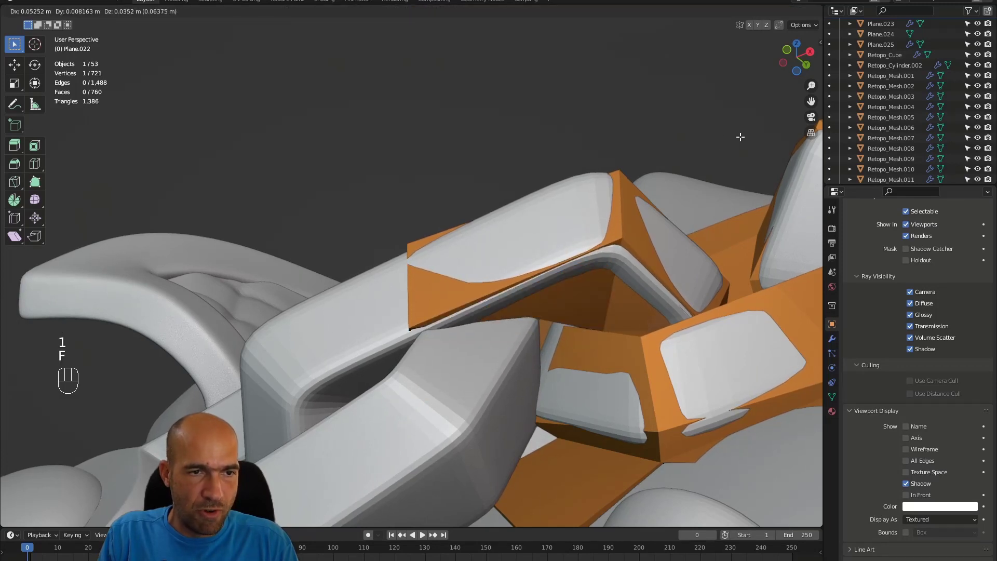
{"action": "left_click", "coordinate": [751, 136]}
{"action": "middle_click_drag", "start_coordinate": [691, 182], "coordinate": [627, 241]}
{"action": "key", "text": "1"}
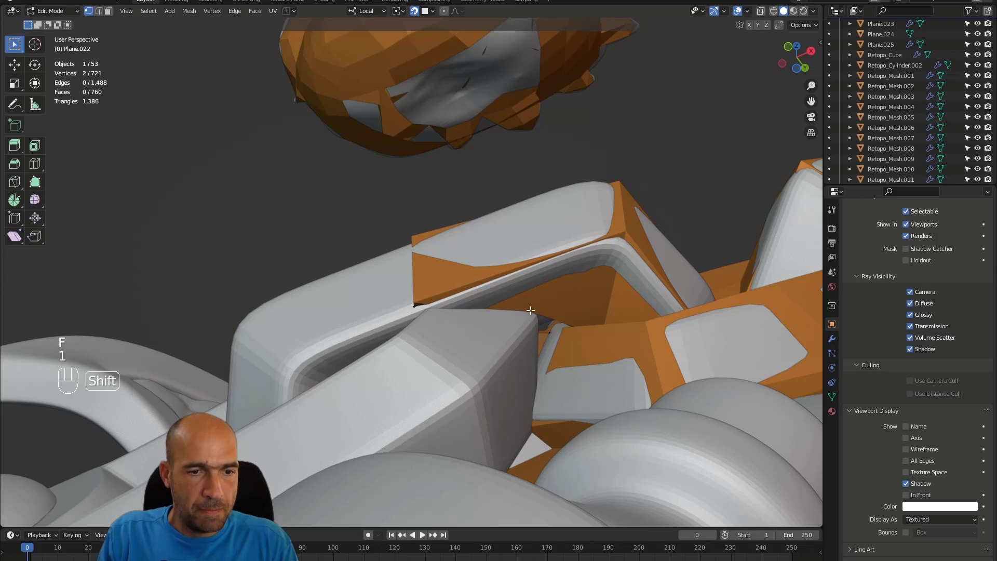
{"action": "key", "text": "j"}
{"action": "middle_click_drag", "start_coordinate": [587, 312], "coordinate": [577, 369], "text": "alt"}
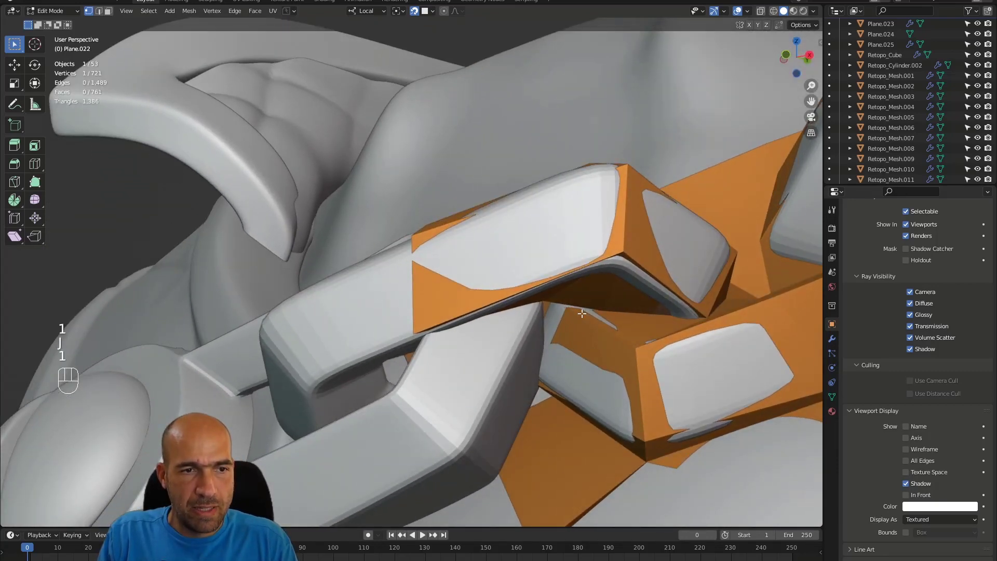
Move the open vertex to the lower link's upper corner beneath the bent link and merge it with the vertex there.
{"action": "middle_click_drag", "start_coordinate": [582, 313], "coordinate": [543, 302], "text": "alt"}
{"action": "key", "text": "g"}
{"action": "left_click", "coordinate": [540, 308]}
{"action": "left_click", "coordinate": [543, 302], "text": "shift"}
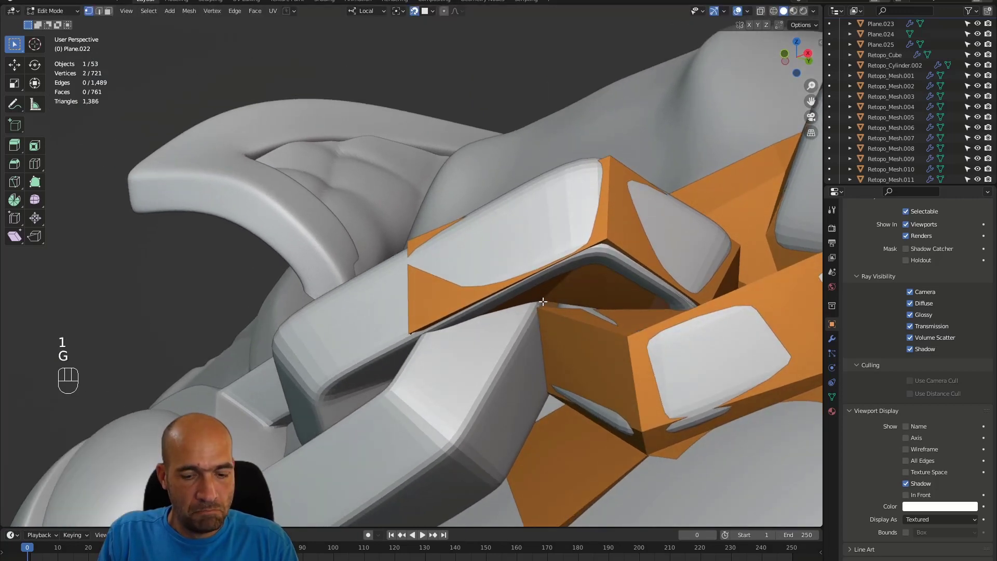
{"action": "key", "text": "m"}
{"action": "left_click", "coordinate": [542, 255]}
{"action": "middle_click_drag", "start_coordinate": [540, 262], "coordinate": [595, 448], "text": "alt"}
Try to fill faces in the gap between the bent link and the lower link, and undo those fills.
{"action": "key", "text": "f"}
{"action": "left_click", "coordinate": [645, 424]}
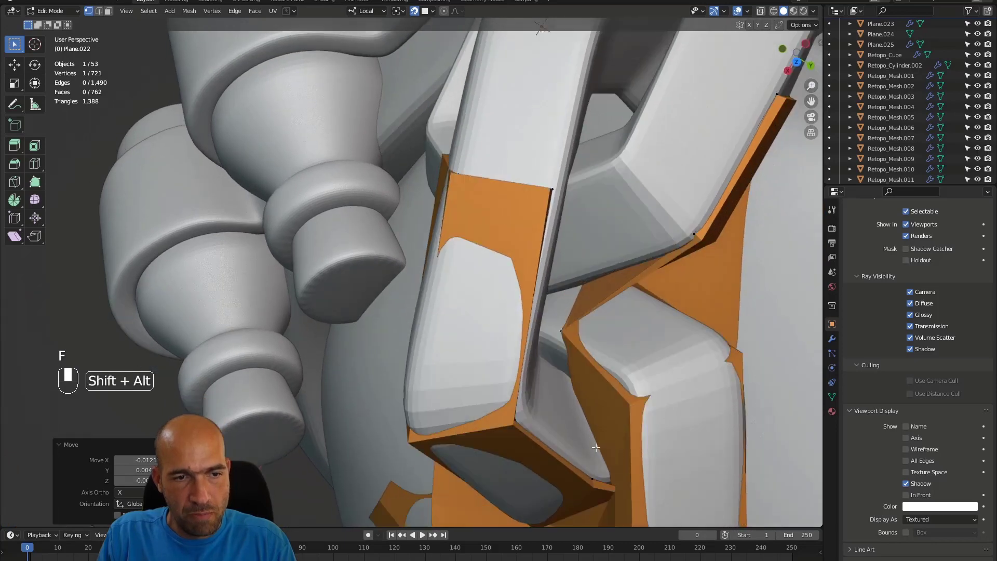
{"action": "key", "text": "2"}
{"action": "left_click", "coordinate": [605, 487]}
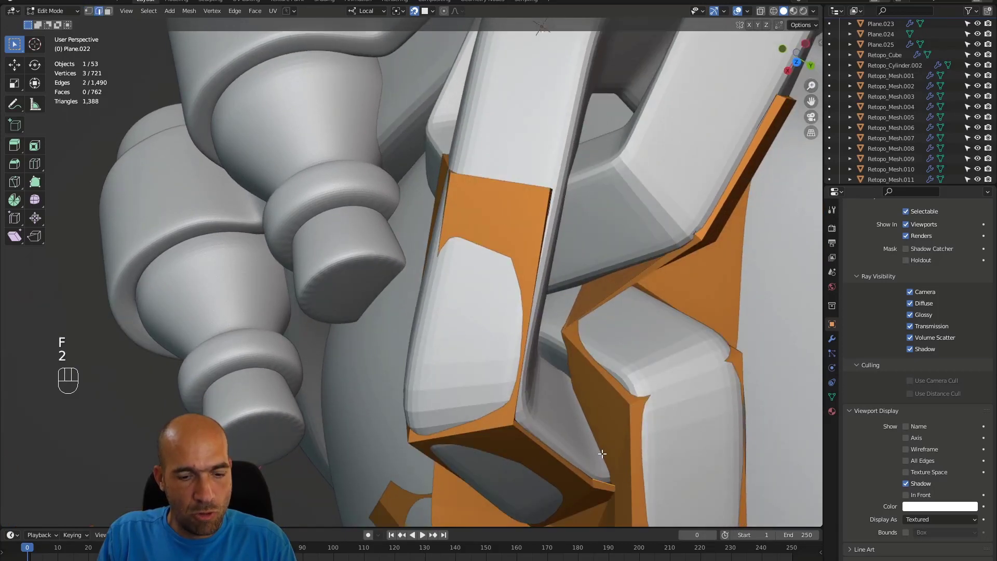
{"action": "key", "text": "ctrl+z"}
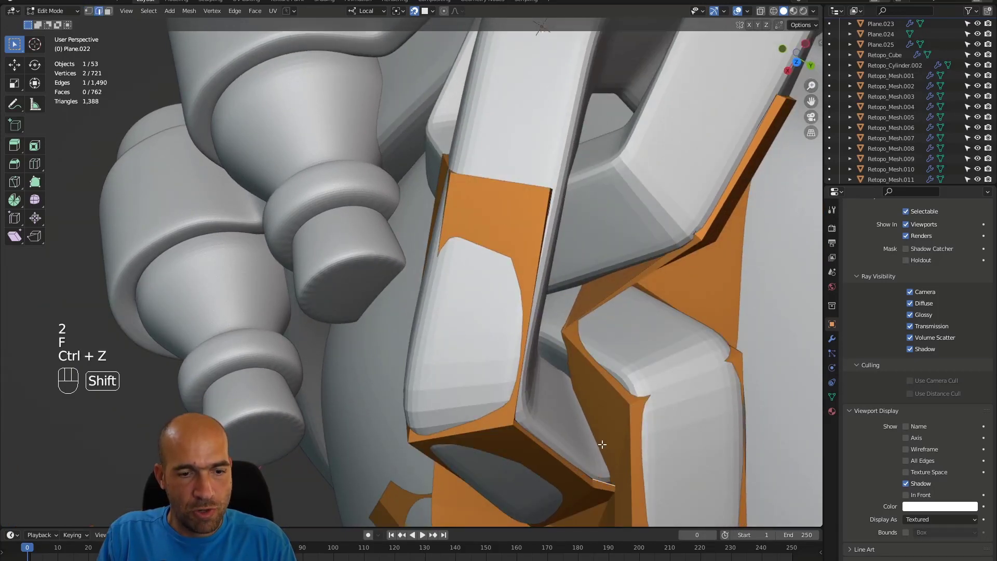
{"action": "key", "text": "f"}
{"action": "key", "text": "ctrl+z"}
{"action": "middle_click", "coordinate": [612, 391], "text": "alt"}
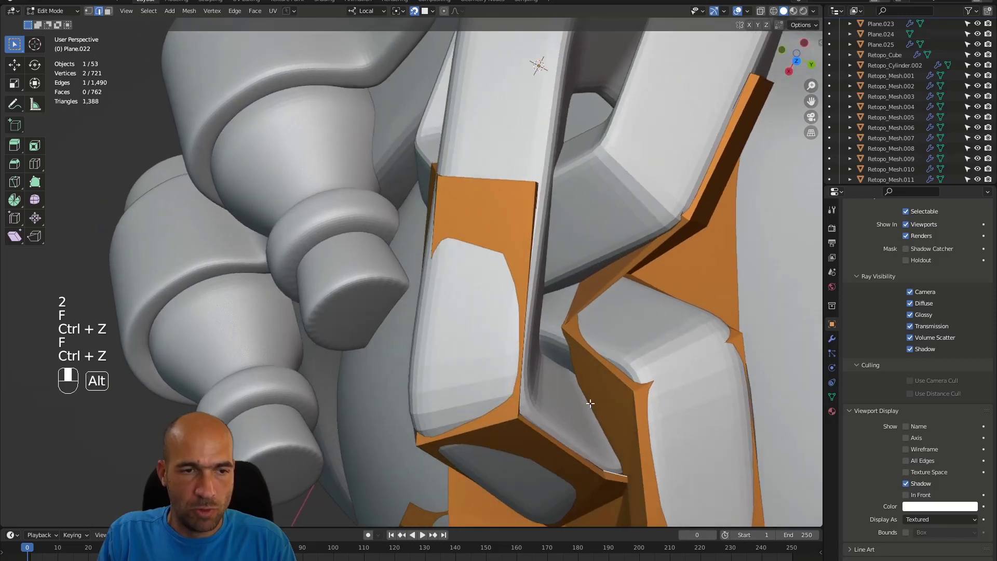
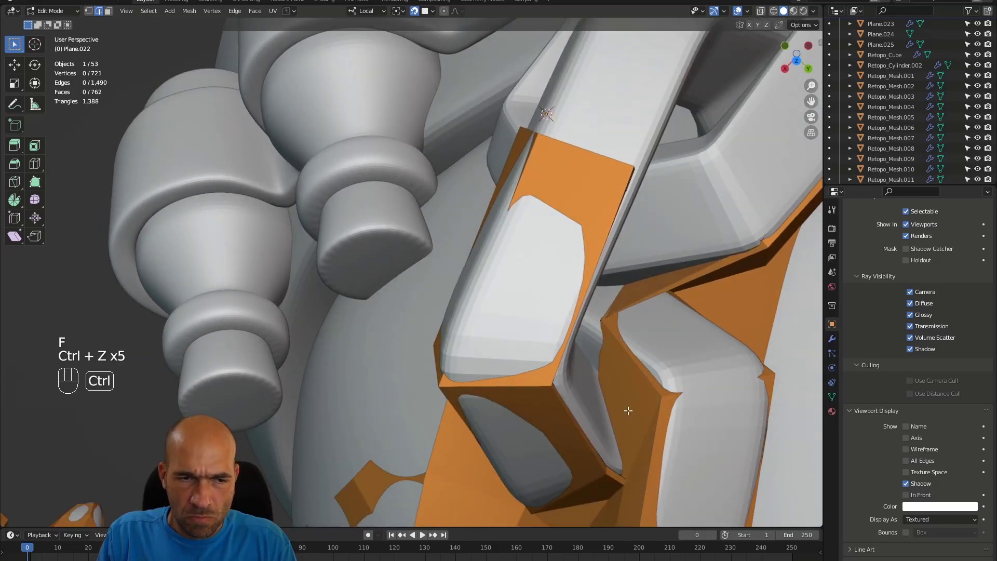
{"action": "key", "text": "ctrl+z"}
{"action": "key", "text": "ctrl+z"}
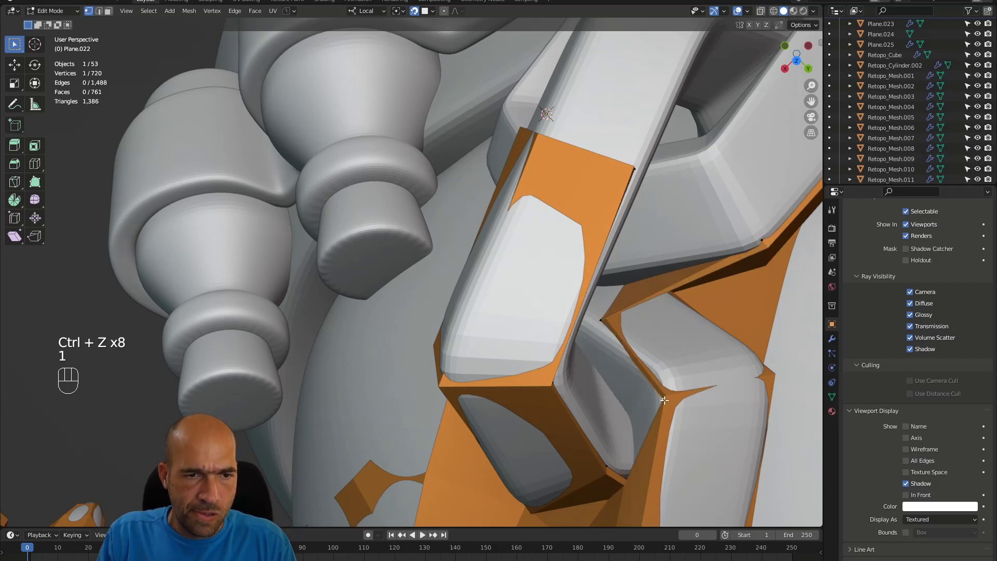
Fill a face from the lower link's inner corner and place its new vertex on the link's inner side.
{"action": "middle_click_drag", "start_coordinate": [636, 444], "coordinate": [663, 411], "text": "alt"}
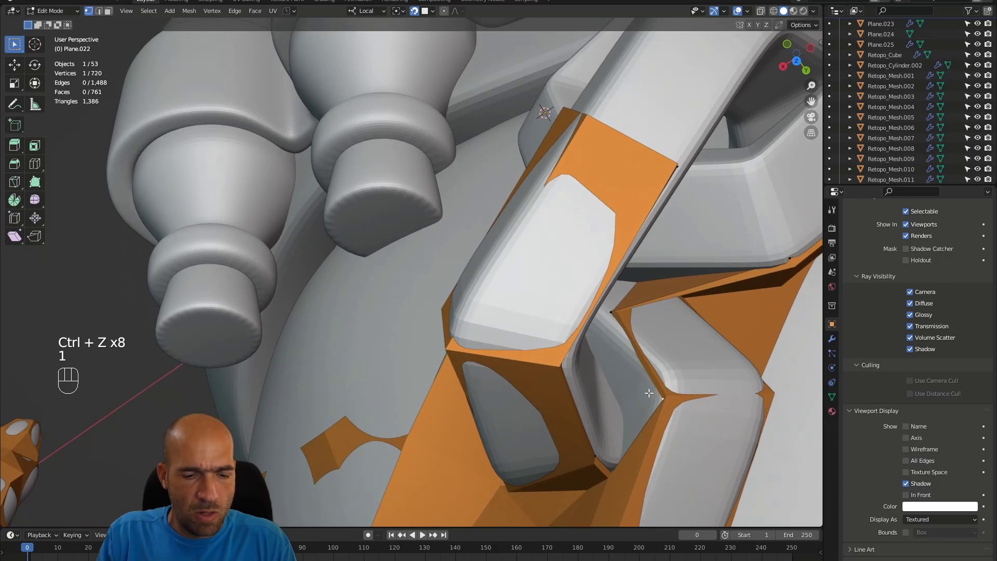
{"action": "key", "text": "f"}
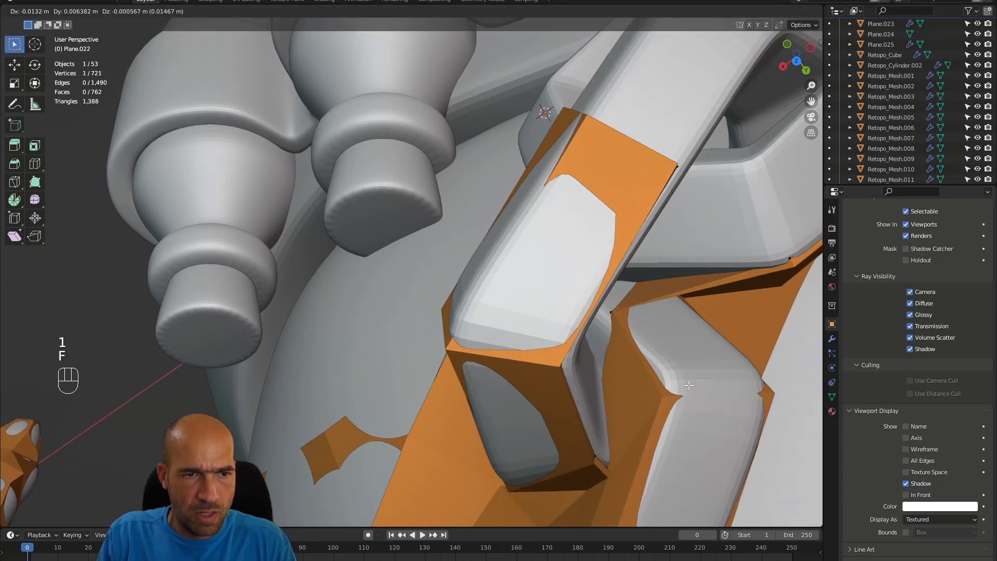
{"action": "left_click", "coordinate": [681, 361]}
{"action": "middle_click_drag", "start_coordinate": [638, 416], "coordinate": [619, 436], "text": "alt"}
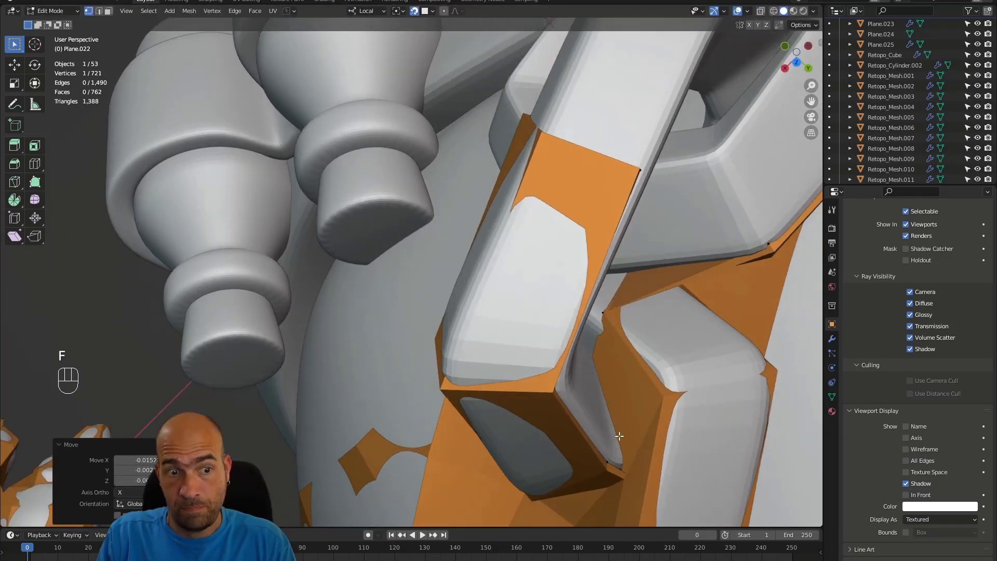
Fill a face between the edges in the gap beside the bent link, and undo the extra face filled after it.
{"action": "key", "text": "2"}
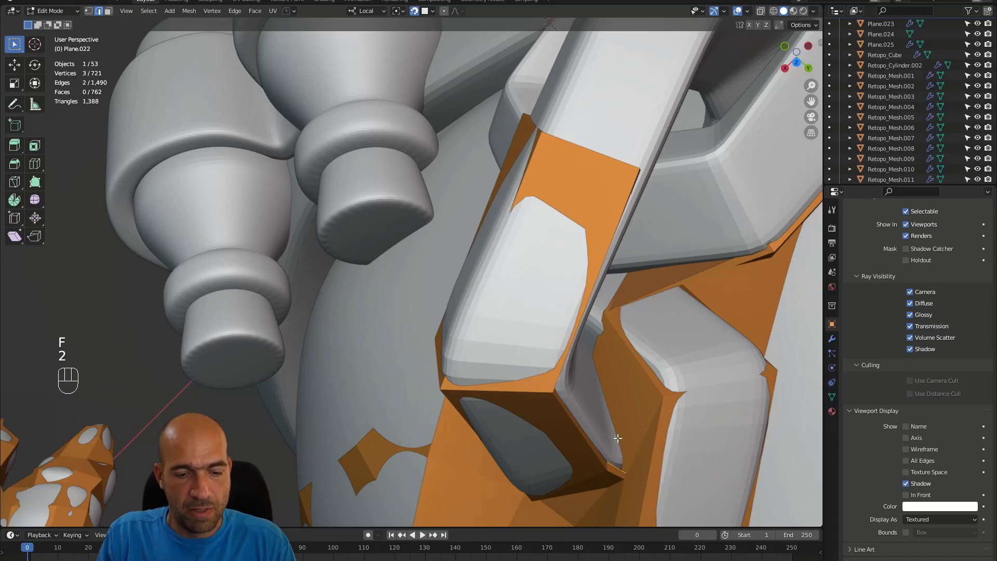
{"action": "mouse_move", "coordinate": [622, 436]}
{"action": "middle_mouse_down", "text": "alt"}
{"action": "mouse_move", "coordinate": [587, 437]}
{"action": "mouse_move", "coordinate": [623, 433]}
{"action": "middle_mouse_up", "text": "alt"}
{"action": "key", "text": "alt+z"}
{"action": "key", "text": "f"}
{"action": "key", "text": "x"}
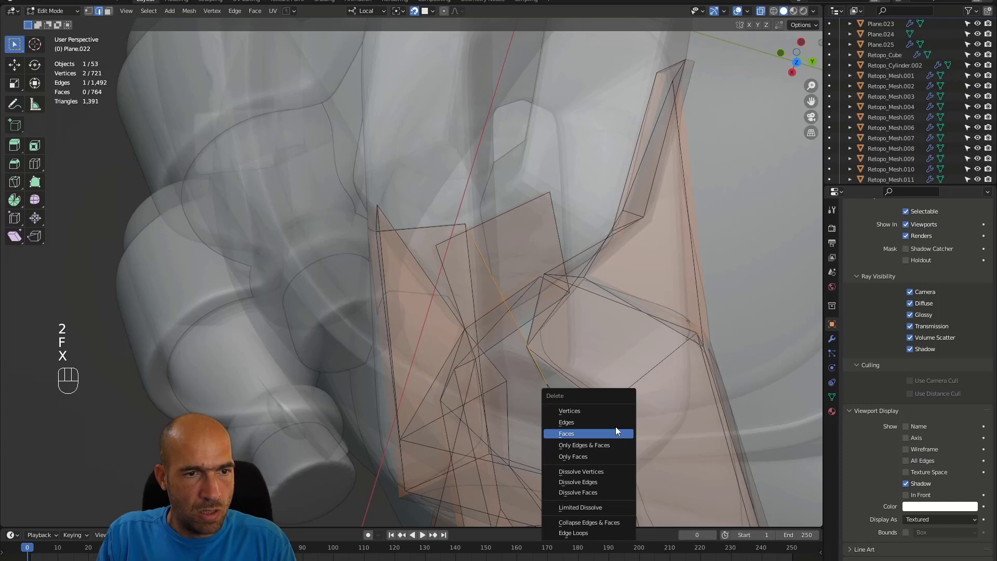
{"action": "key", "text": "alt+z"}
{"action": "middle_click_drag", "start_coordinate": [616, 324], "coordinate": [532, 359], "text": "alt"}
{"action": "key", "text": "ctrl+z"}
Extrude the bent link's long inner edge onto its inner side and move the new lower vertex into the inner corner.
{"action": "key", "text": "2"}
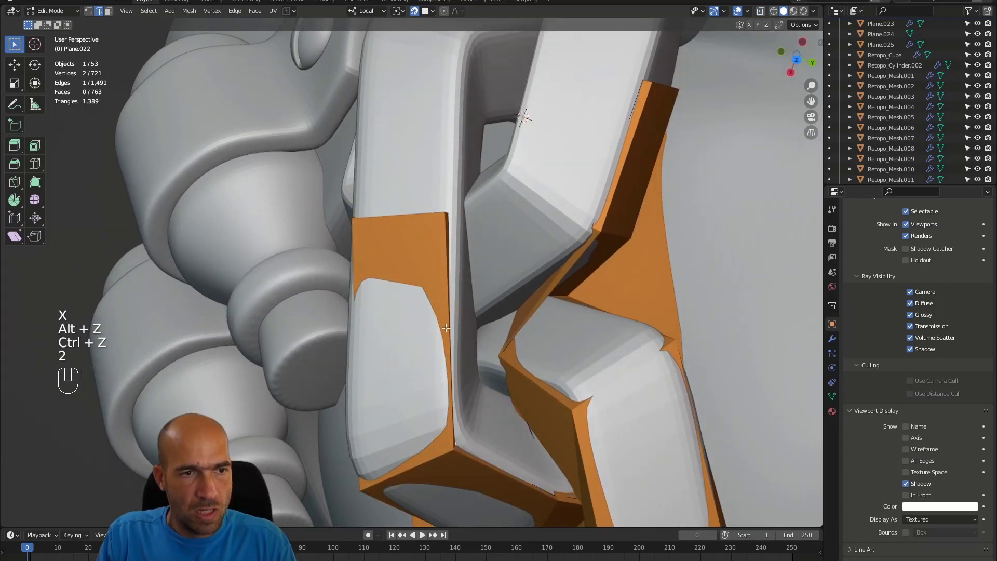
{"action": "mouse_move", "coordinate": [483, 332]}
{"action": "middle_mouse_down", "text": "alt"}
{"action": "mouse_move", "coordinate": [470, 354]}
{"action": "mouse_move", "coordinate": [475, 332]}
{"action": "middle_mouse_up", "text": "alt"}
{"action": "key", "text": "e"}
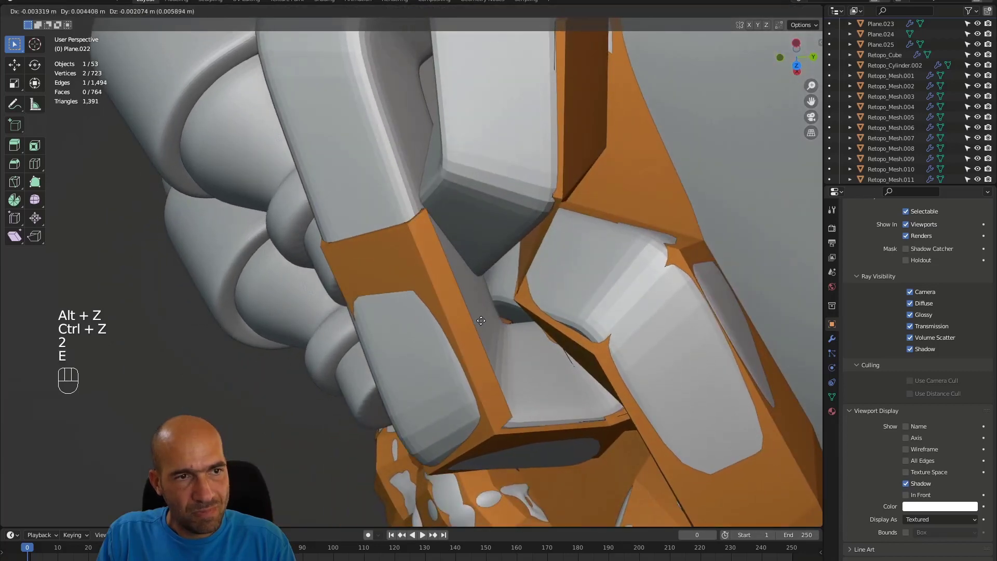
{"action": "left_click", "coordinate": [479, 318]}
{"action": "key", "text": "1"}
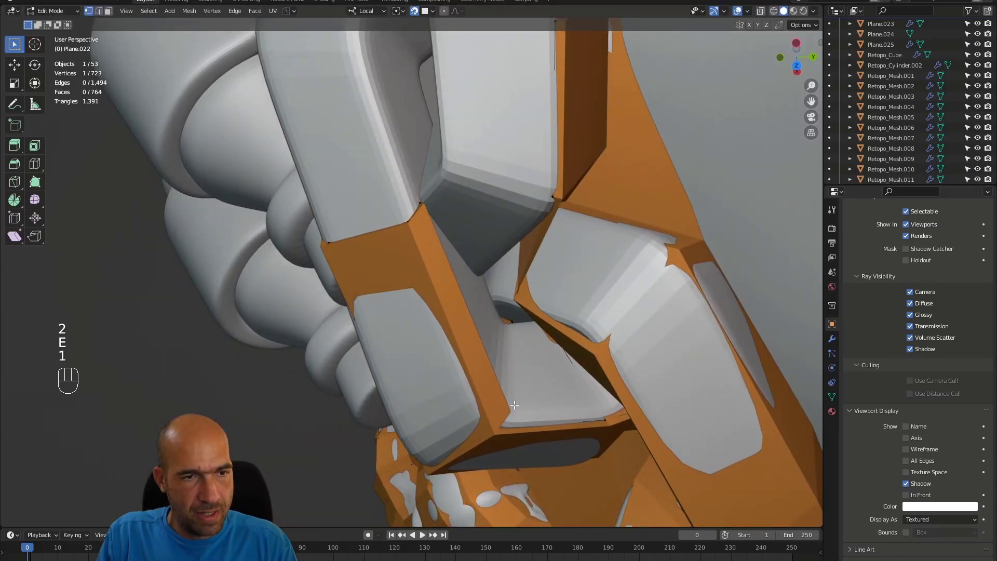
{"action": "key", "text": "g"}
{"action": "left_click", "coordinate": [526, 329]}
{"action": "middle_click_drag", "start_coordinate": [525, 329], "coordinate": [539, 422], "text": "alt"}
Fill the face joining the extruded inner strip to the open edge at the bent link's inner corner.
{"action": "key", "text": "2"}
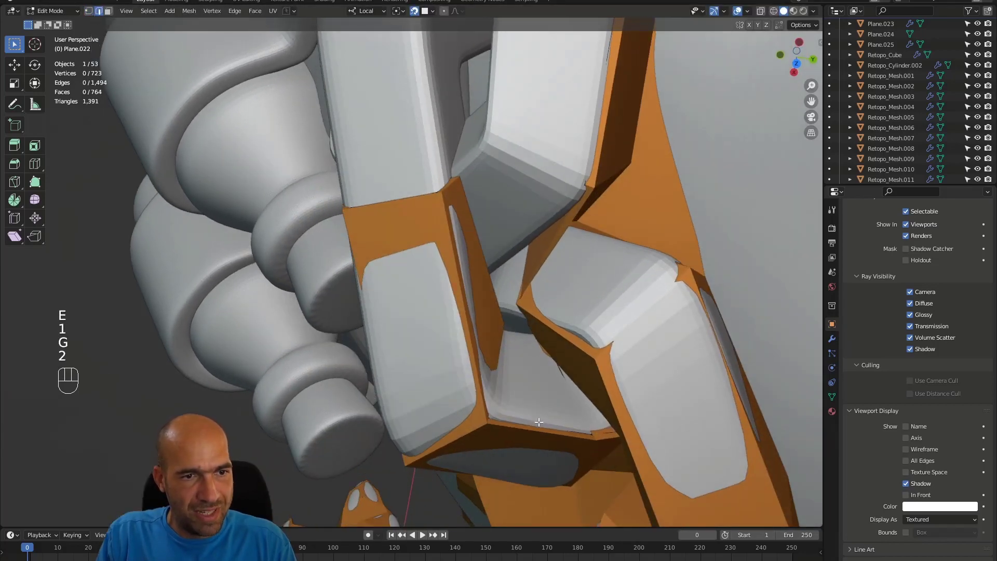
{"action": "key", "text": "f"}
{"action": "left_click_drag", "start_coordinate": [538, 383], "coordinate": [588, 419], "text": "alt"}
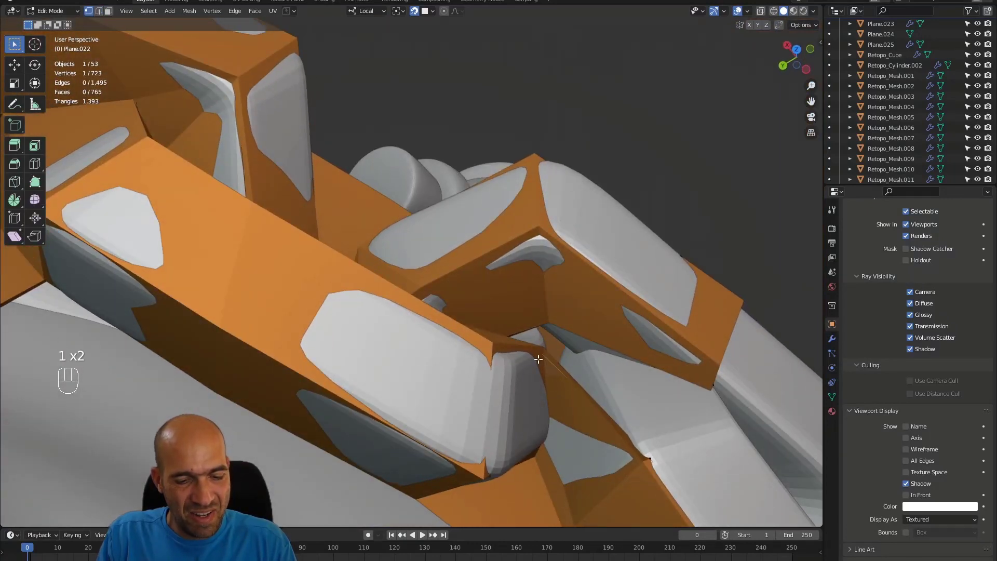
Reposition the hidden vertex behind the lower link's end and align the end's upper corner vertex with the sculpted corner.
{"action": "key", "text": "g"}
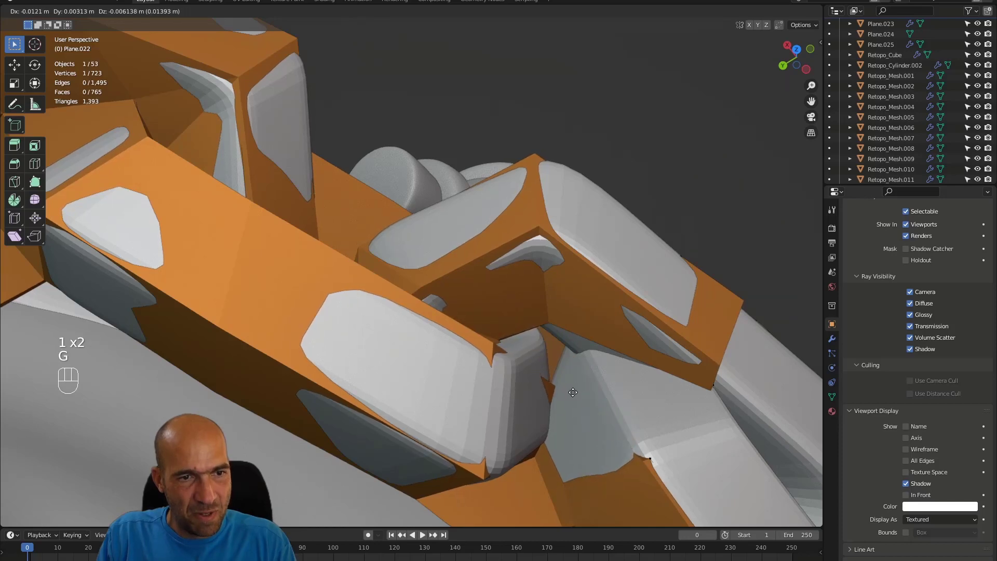
{"action": "left_click", "coordinate": [573, 386]}
{"action": "left_click_drag", "start_coordinate": [574, 379], "coordinate": [526, 403], "text": "alt"}
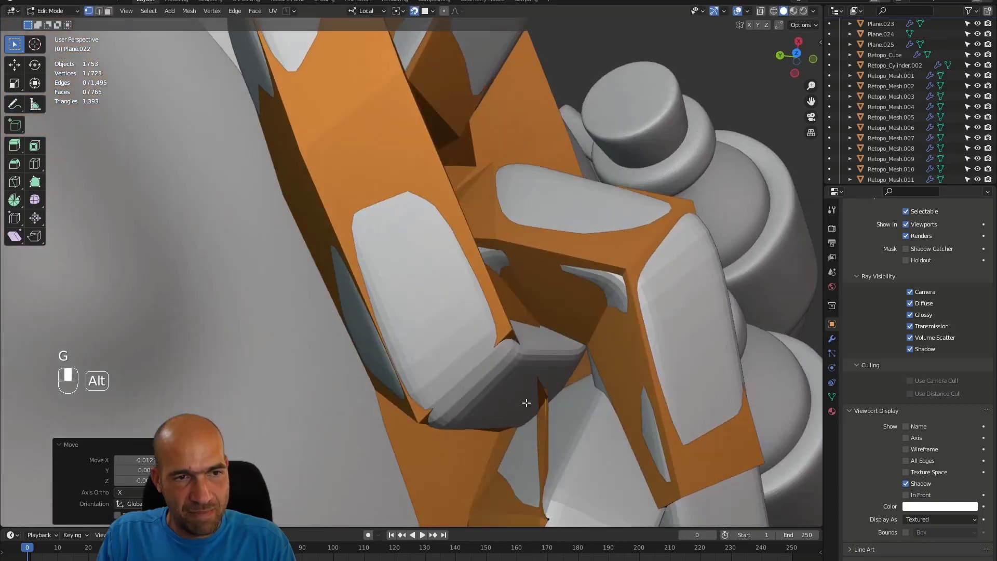
{"action": "key", "text": "1"}
{"action": "key", "text": "g"}
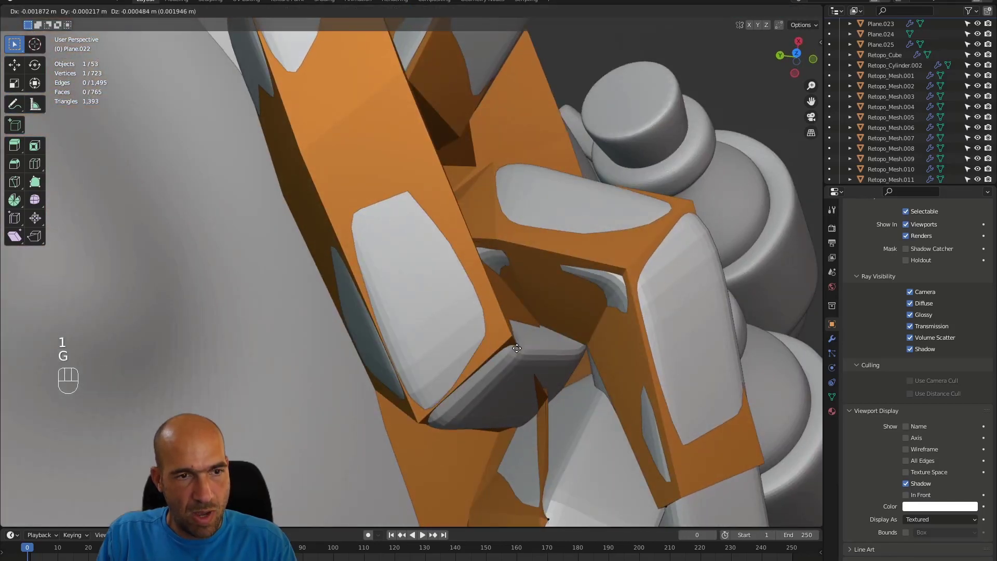
{"action": "left_click", "coordinate": [517, 338]}
{"action": "left_click_drag", "start_coordinate": [516, 338], "coordinate": [555, 351], "text": "alt"}
Try to fill a face between two edges at the lower link's end, and undo the fill.
{"action": "key", "text": "2"}
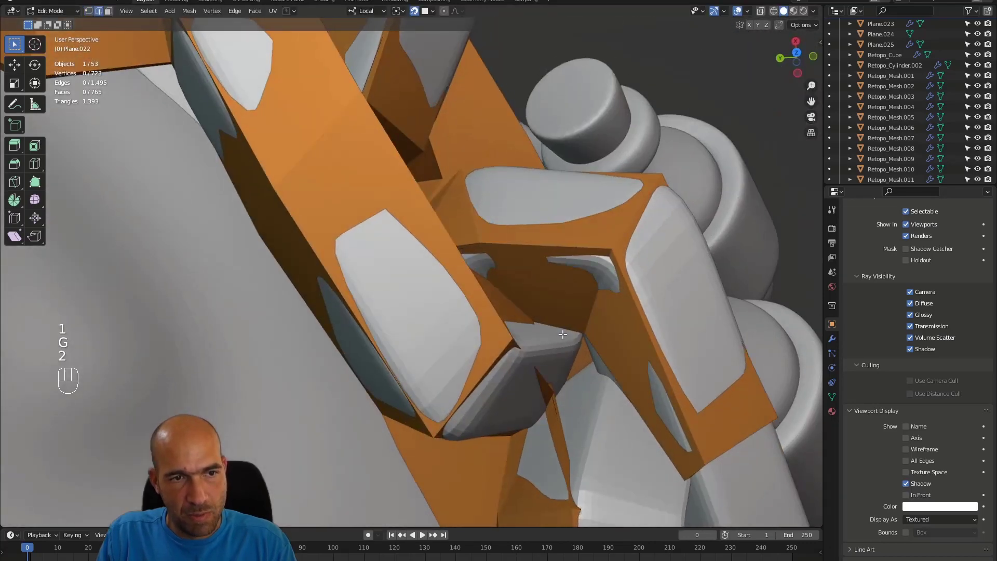
{"action": "left_click", "coordinate": [510, 330]}
{"action": "middle_click_drag", "start_coordinate": [510, 327], "coordinate": [537, 340], "text": "alt"}
{"action": "key", "text": "ctrl+z"}
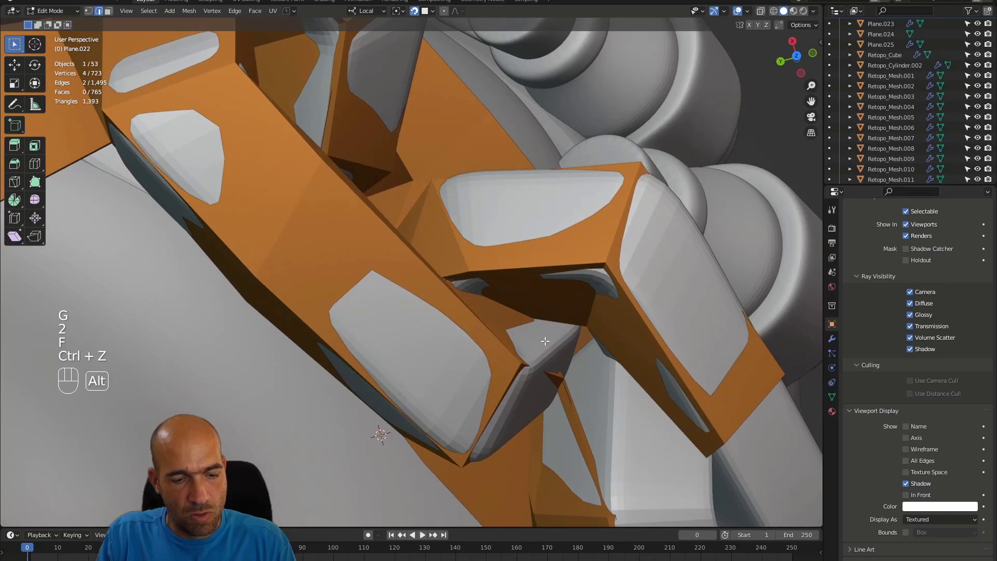
Move the rear vertex at the lower link's end outward until it reaches the adjoining link in the gap.
{"action": "key", "text": "alt+z"}
{"action": "left_click_drag", "start_coordinate": [545, 342], "coordinate": [607, 397], "text": "alt"}
{"action": "key", "text": "alt+z"}
{"action": "key", "text": "g"}
{"action": "left_click", "coordinate": [614, 343]}
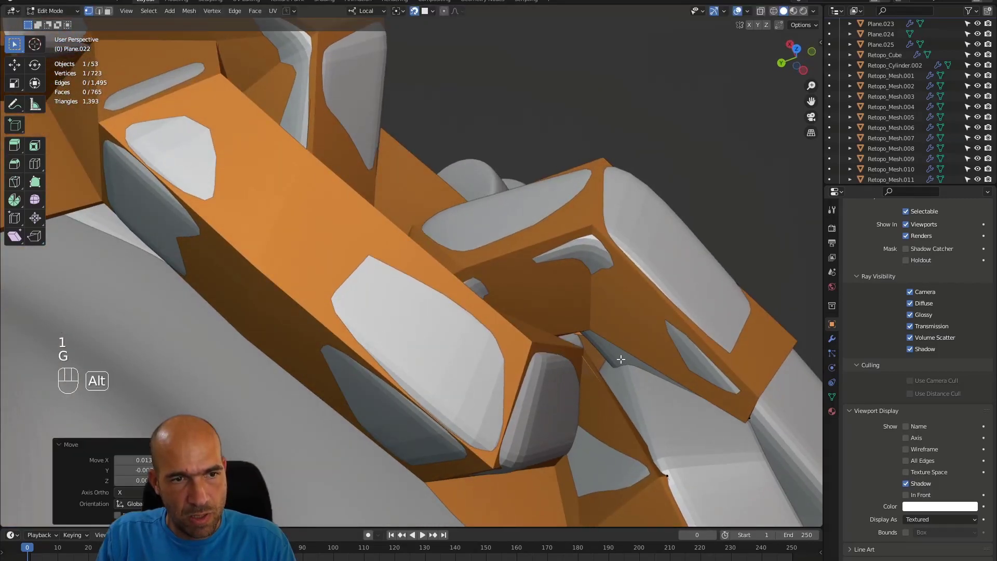
{"action": "left_click_drag", "start_coordinate": [614, 342], "coordinate": [515, 323], "text": "alt"}
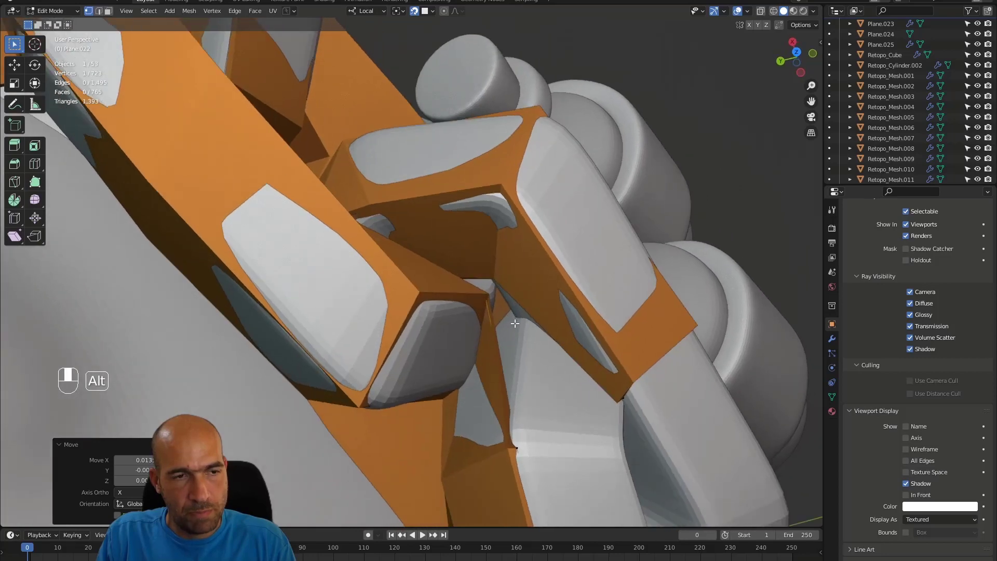
{"action": "left_click", "coordinate": [488, 296]}
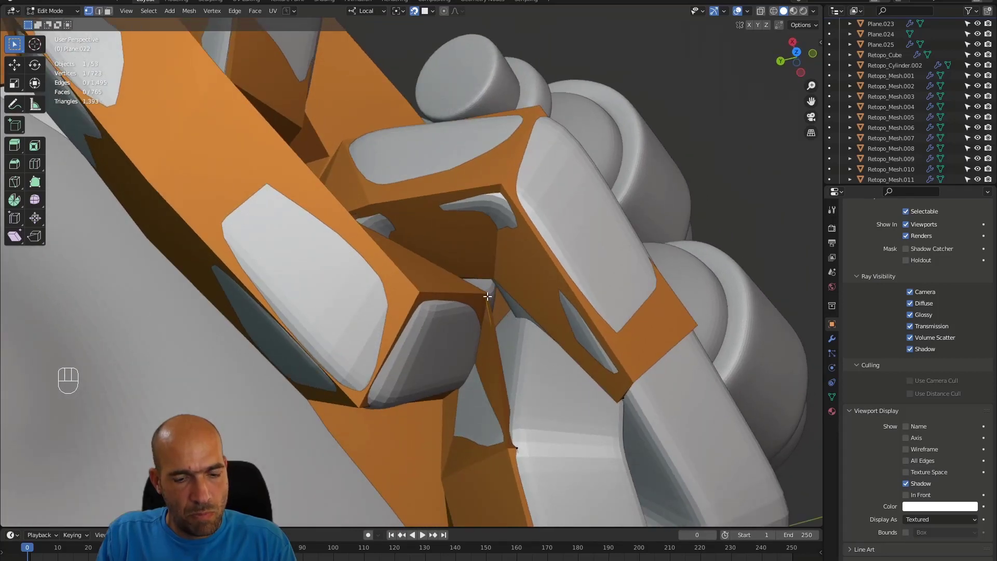
{"action": "key", "text": "g"}
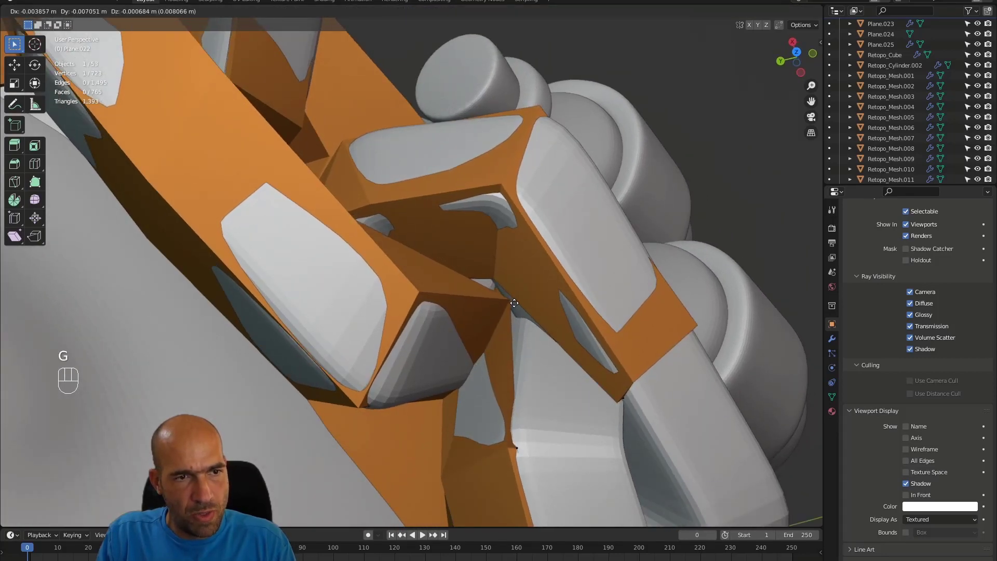
{"action": "left_click", "coordinate": [516, 304]}
{"action": "left_click_drag", "start_coordinate": [513, 309], "coordinate": [645, 312], "text": "alt"}
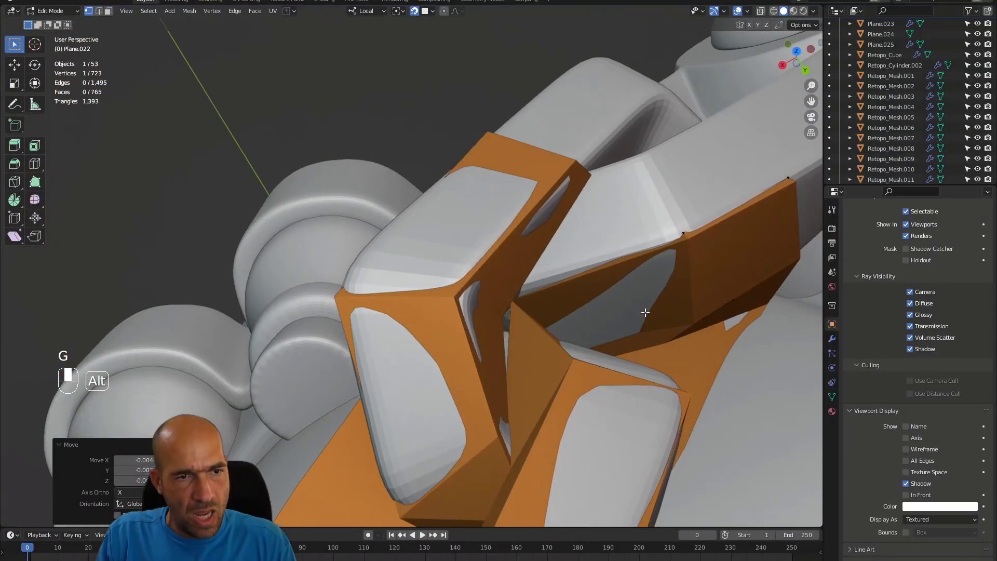
Try to merge the vertices where the lower link's end meets the adjoining link, and undo the merge.
{"action": "key", "text": "2"}
{"action": "left_click_drag", "start_coordinate": [517, 325], "coordinate": [497, 307], "text": "ctrl+alt"}
{"action": "key", "text": "m"}
{"action": "left_click", "coordinate": [487, 294]}
{"action": "key", "text": "ctrl+z"}
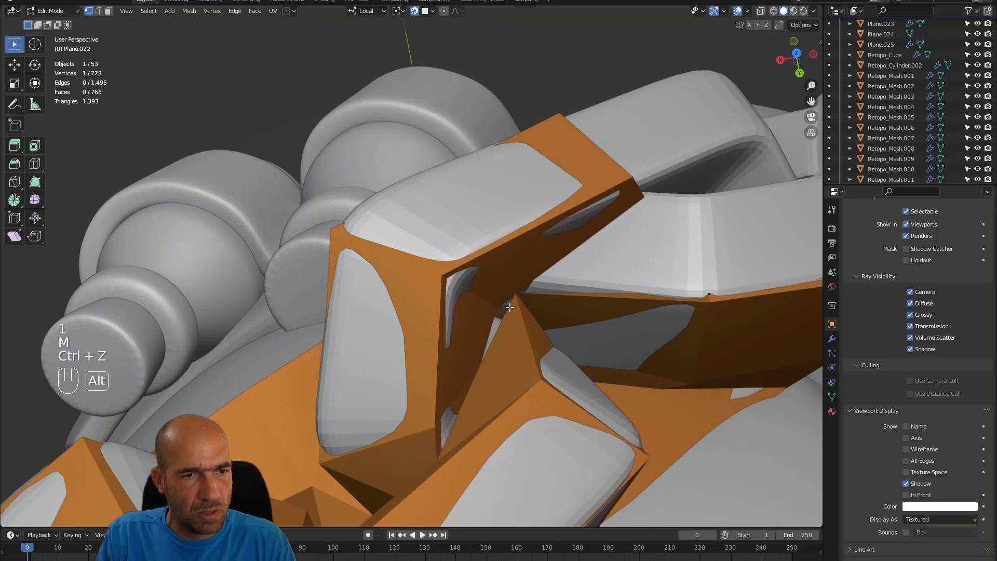
Merge the two vertices at the tip between the links at center and move the merged vertex beside the adjoining link's corner.
{"action": "key", "text": "alt+z"}
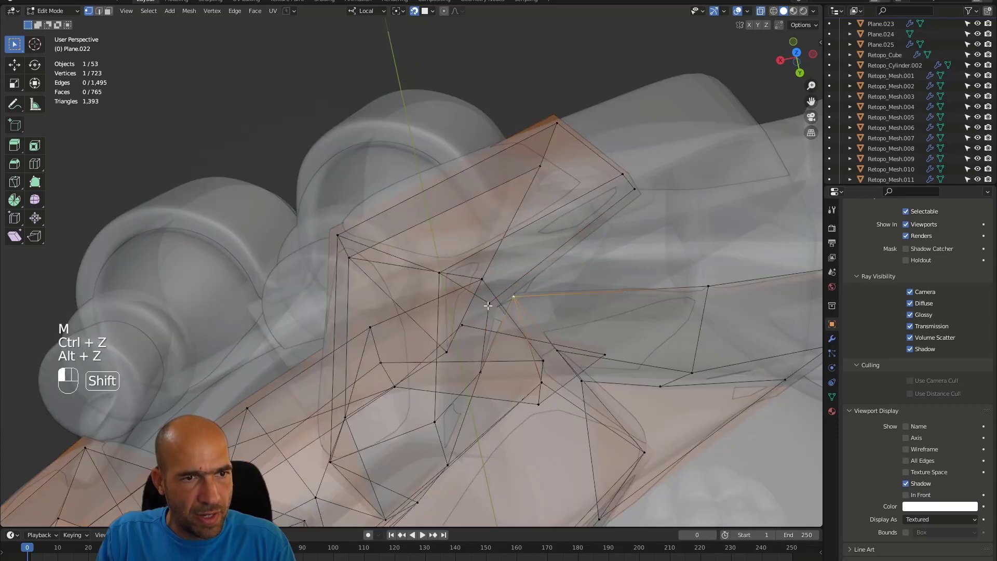
{"action": "mouse_move", "coordinate": [518, 308]}
{"action": "left_mouse_down", "text": "alt"}
{"action": "mouse_move", "coordinate": [539, 294]}
{"action": "mouse_move", "coordinate": [509, 309]}
{"action": "left_mouse_up", "text": "alt"}
{"action": "key", "text": "m"}
{"action": "left_click", "coordinate": [532, 304]}
{"action": "key", "text": "alt+z"}
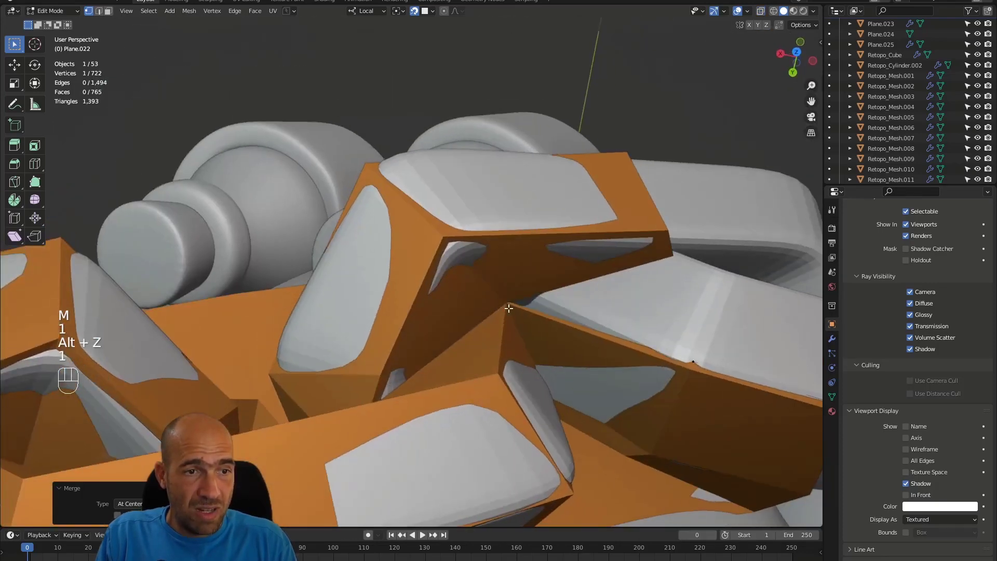
{"action": "key", "text": "g"}
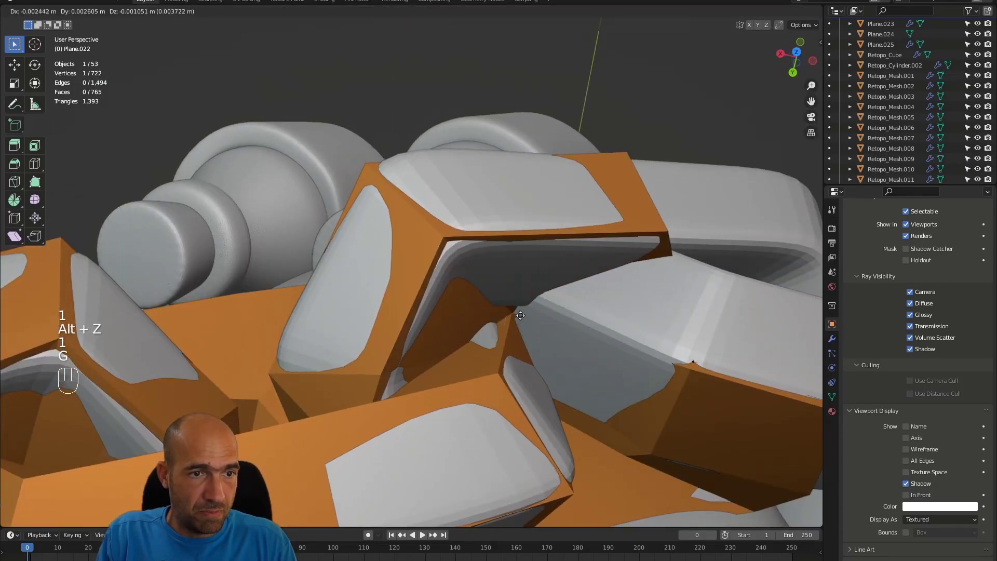
{"action": "left_click", "coordinate": [525, 313]}
{"action": "left_click_drag", "start_coordinate": [524, 314], "coordinate": [610, 334], "text": "alt"}
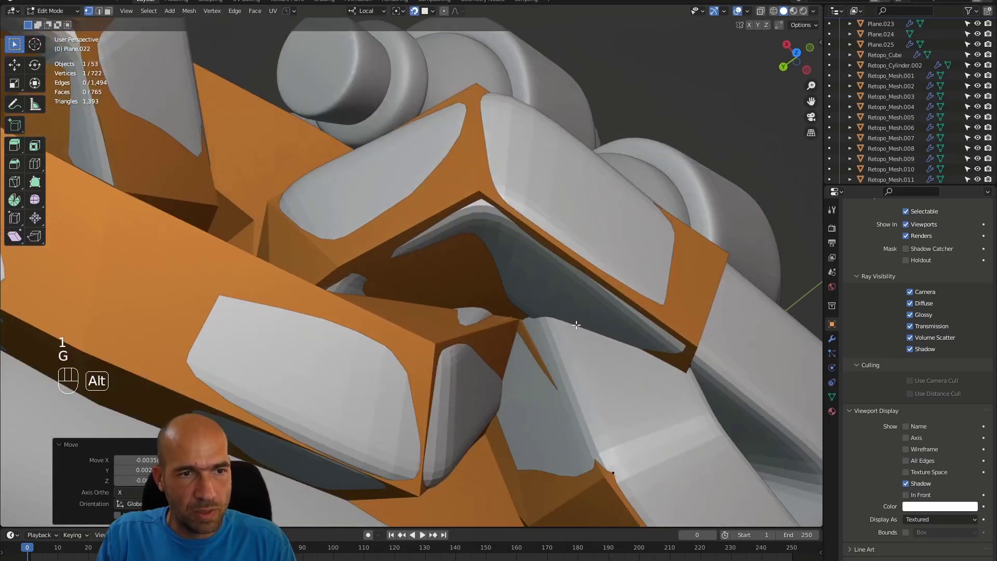
Fill a face between two edges in the gap where the lower link meets the adjoining link.
{"action": "key", "text": "2"}
{"action": "left_click", "coordinate": [610, 334]}
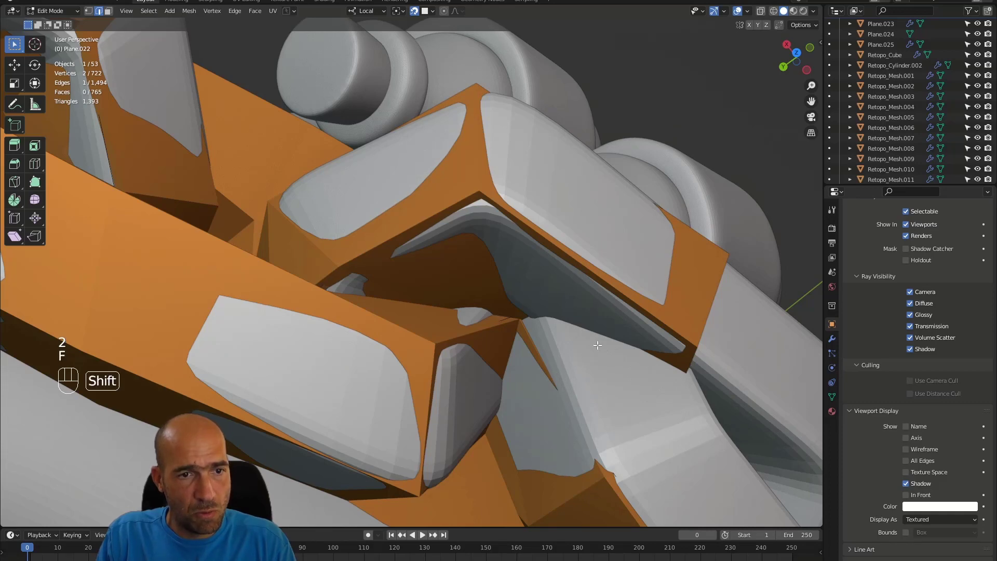
{"action": "key", "text": "f"}
Extrude the bend edge along the clasp bar's front and fill the triangle between the new face and the adjoining link.
{"action": "left_click_drag", "start_coordinate": [646, 373], "coordinate": [507, 336], "text": "alt"}
{"action": "key", "text": "2"}
{"action": "key", "text": "2"}
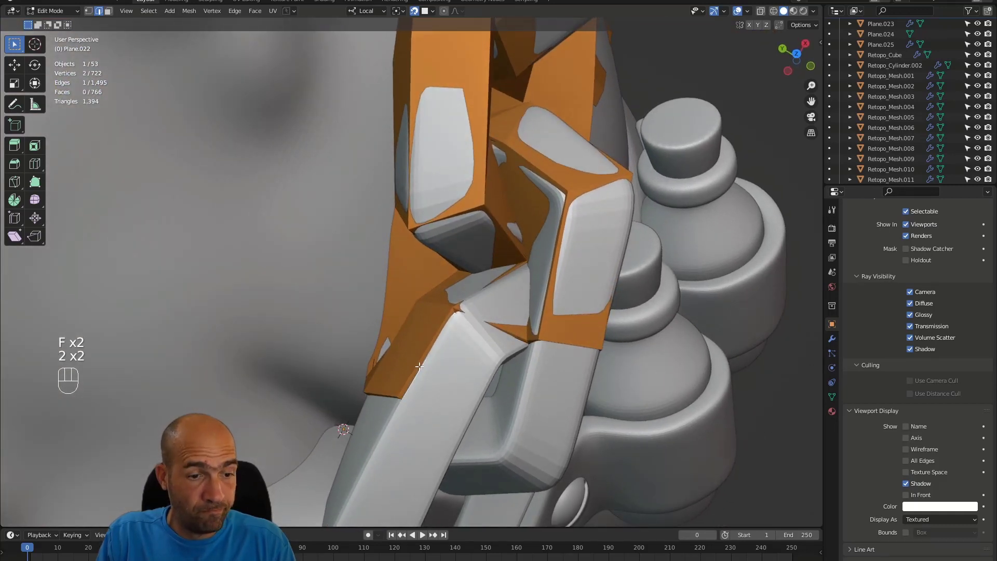
{"action": "key", "text": "e"}
{"action": "left_click", "coordinate": [488, 355]}
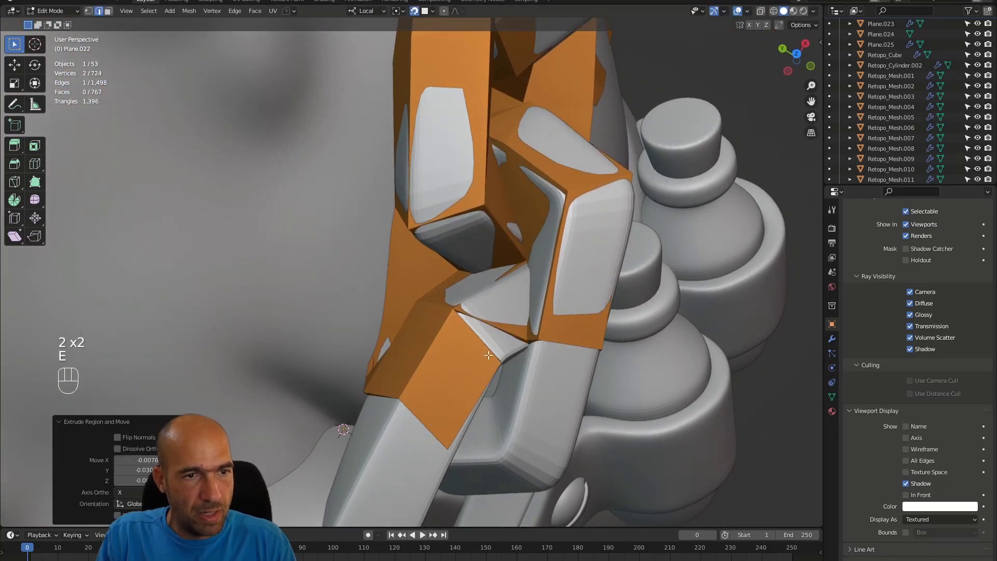
{"action": "key", "text": "2"}
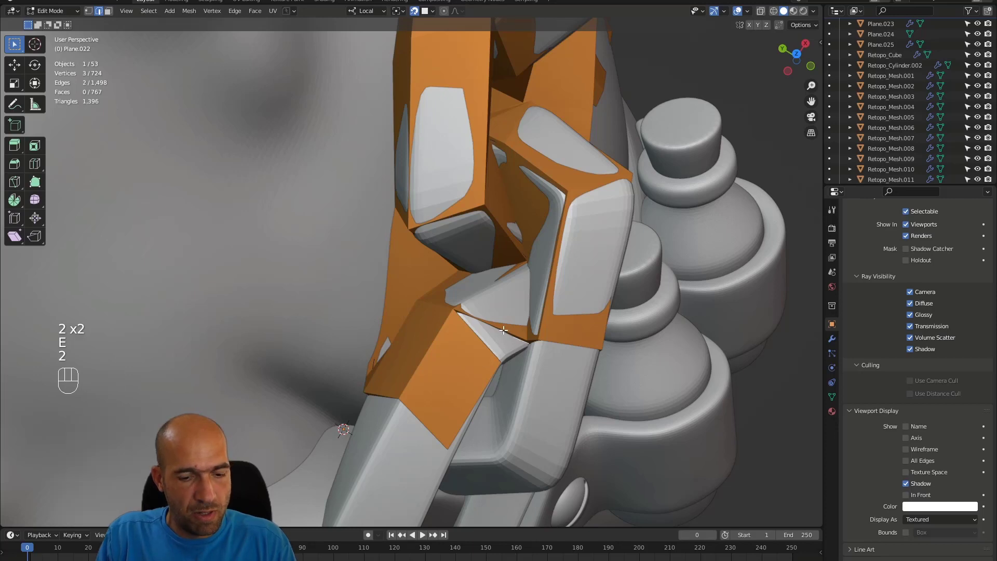
{"action": "key", "text": "f"}
Move the new bar face's outer corner vertex onto the clasp bar's lower edge.
{"action": "middle_click_drag", "start_coordinate": [503, 330], "coordinate": [485, 385], "text": "alt"}
{"action": "middle_click_drag", "start_coordinate": [486, 384], "coordinate": [499, 355], "text": "alt"}
{"action": "key", "text": "1"}
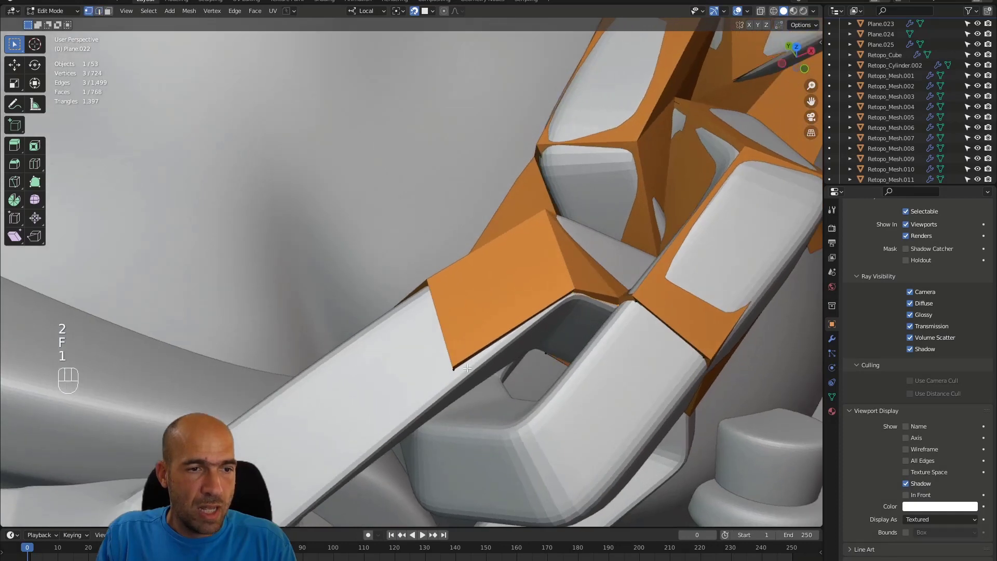
{"action": "key", "text": "g"}
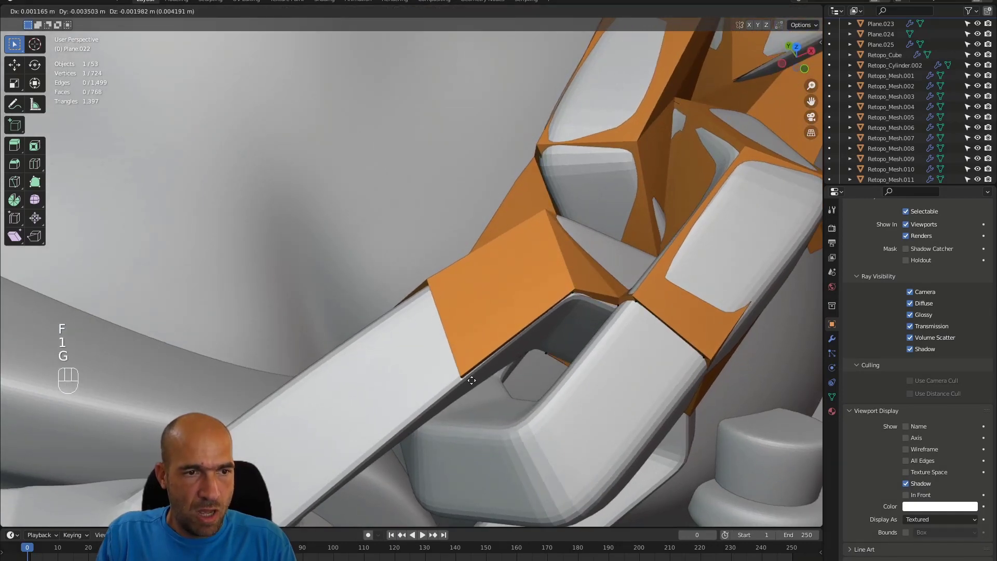
{"action": "left_click", "coordinate": [483, 379]}
Extrude the middle link's end edge along its upper surface to the bend and move the front vertex to the corner.
{"action": "left_click_drag", "start_coordinate": [483, 378], "coordinate": [667, 322], "text": "alt"}
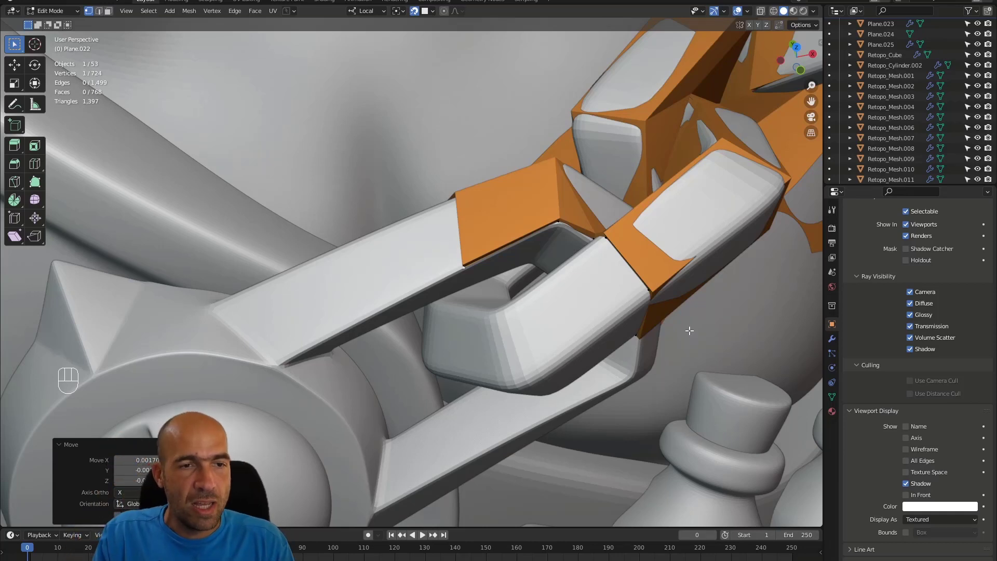
{"action": "key", "text": "2"}
{"action": "key", "text": "e"}
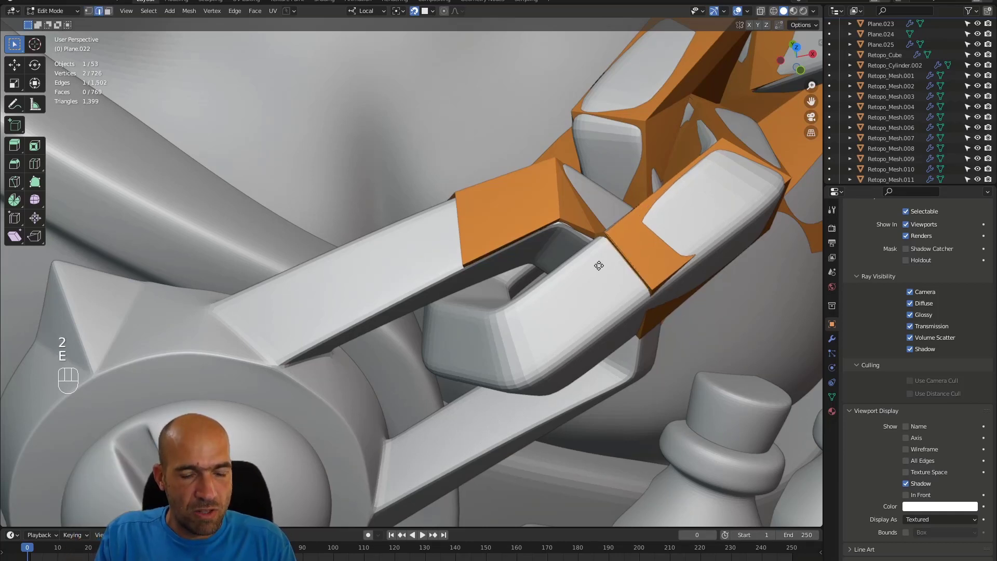
{"action": "left_click", "coordinate": [492, 342]}
{"action": "key", "text": "1"}
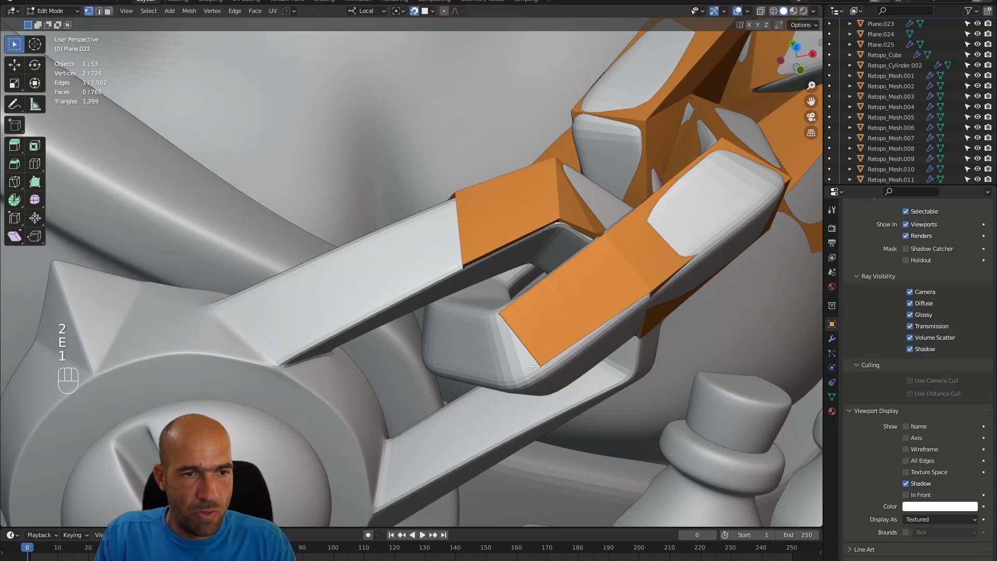
{"action": "key", "text": "g"}
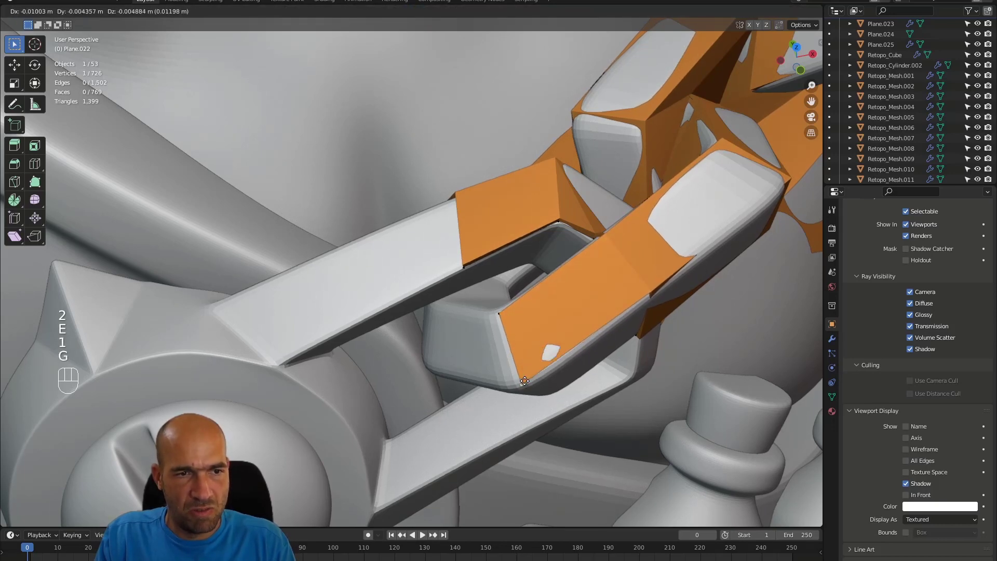
{"action": "left_click", "coordinate": [540, 365]}
Fill a face down the middle link's front side from its upper edge and position the new vertex.
{"action": "left_click_drag", "start_coordinate": [540, 365], "coordinate": [573, 317], "text": "alt"}
{"action": "left_click", "coordinate": [659, 316]}
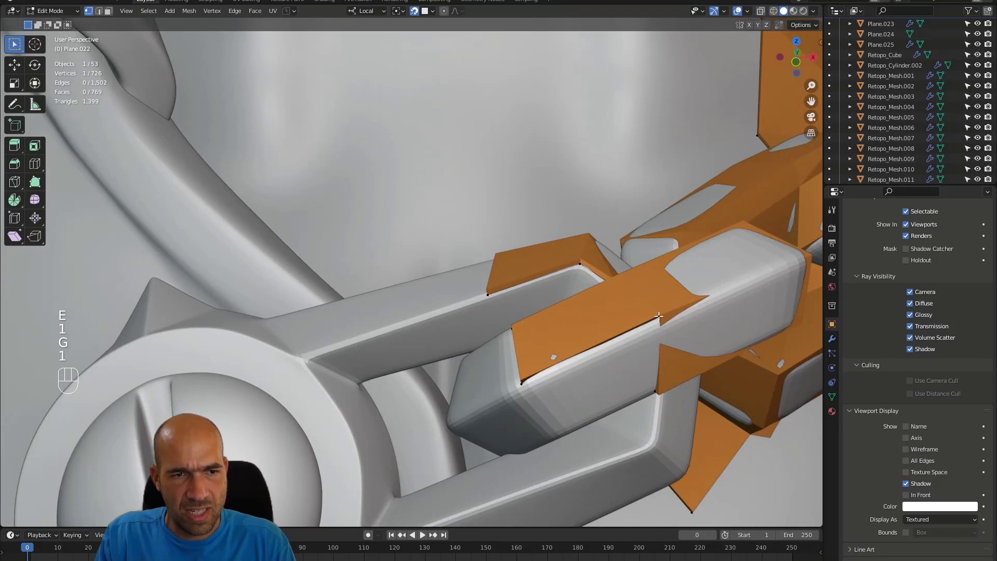
{"action": "key", "text": "f"}
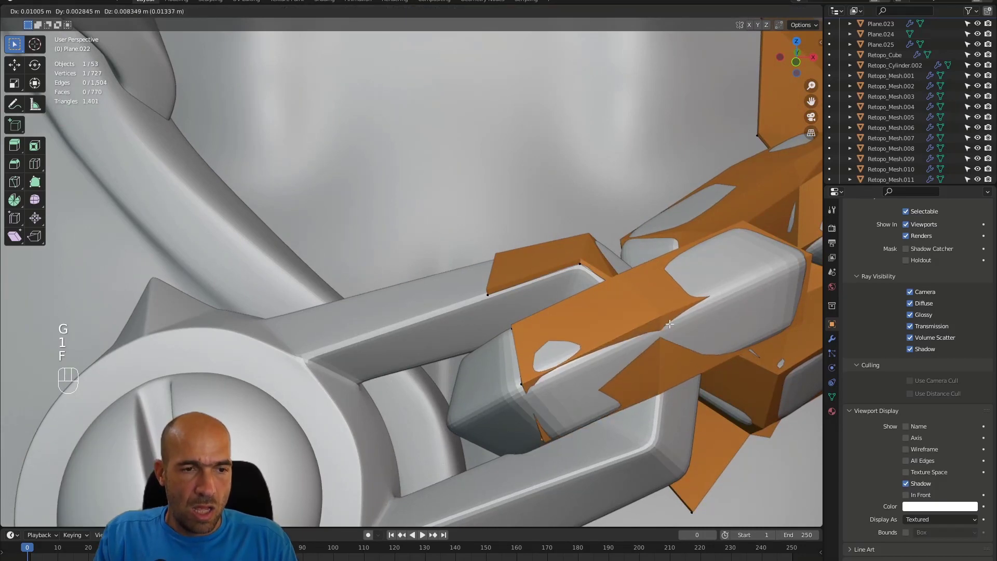
{"action": "left_click", "coordinate": [649, 343]}
Extrude an edge over the lower clasp bar's short bent end and move the front vertex to the bend corner.
{"action": "left_click_drag", "start_coordinate": [650, 343], "coordinate": [659, 242], "text": "alt"}
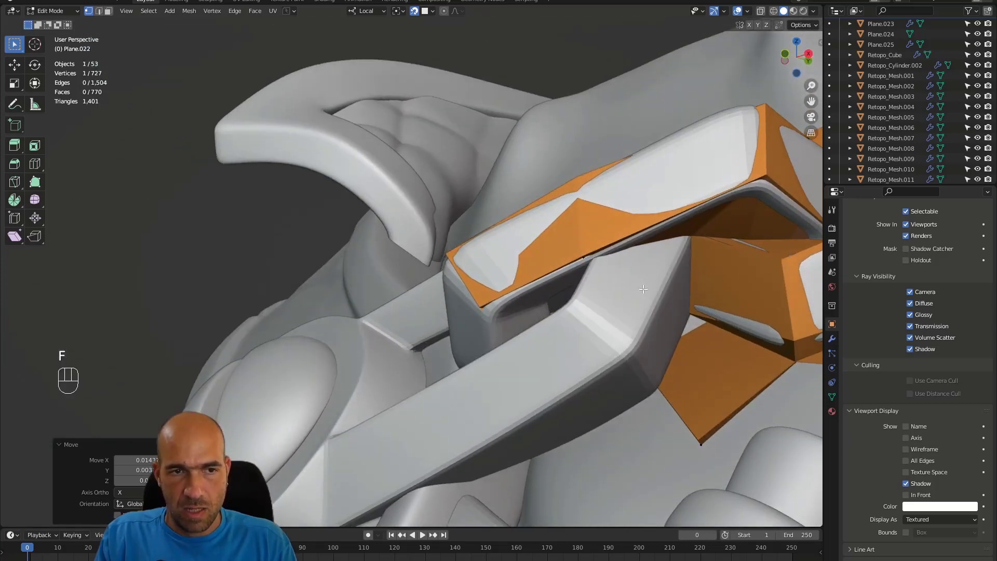
{"action": "key", "text": "2"}
{"action": "key", "text": "e"}
{"action": "left_click", "coordinate": [675, 276]}
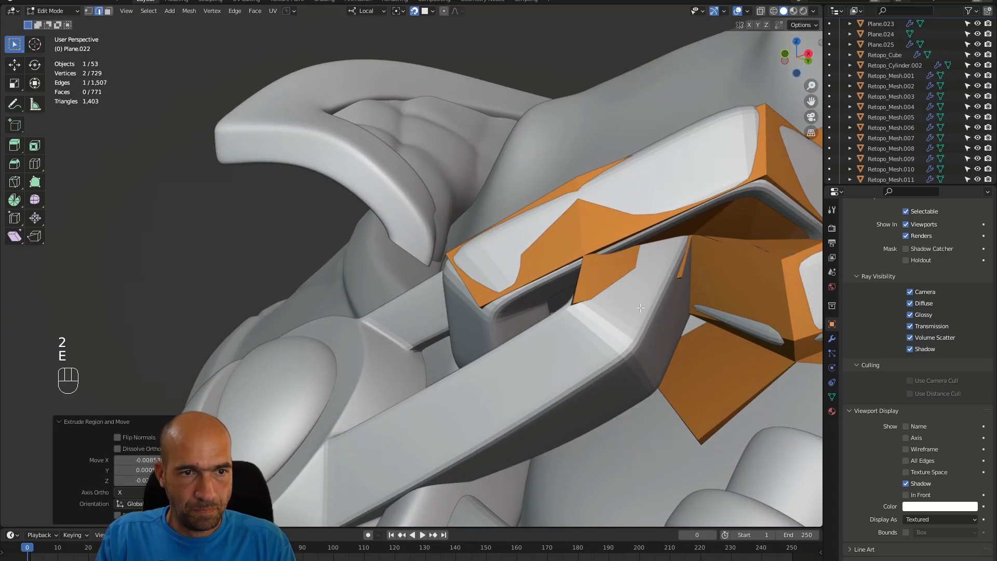
{"action": "key", "text": "1"}
{"action": "key", "text": "g"}
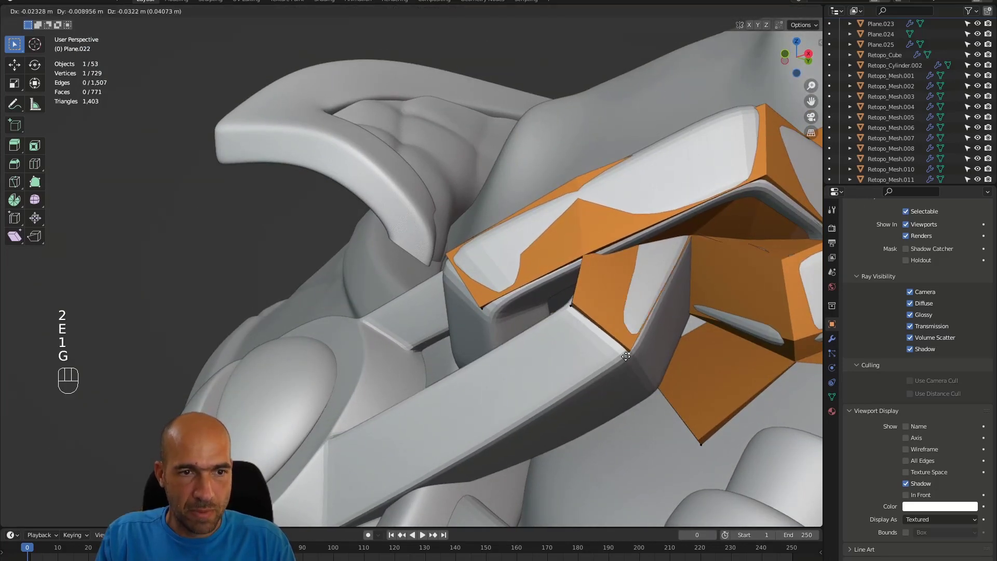
{"action": "left_click", "coordinate": [650, 354]}
Move the torso face's upper corner vertex down toward the lower clasp bar's rear corner.
{"action": "left_click_drag", "start_coordinate": [650, 354], "coordinate": [685, 356], "text": "alt"}
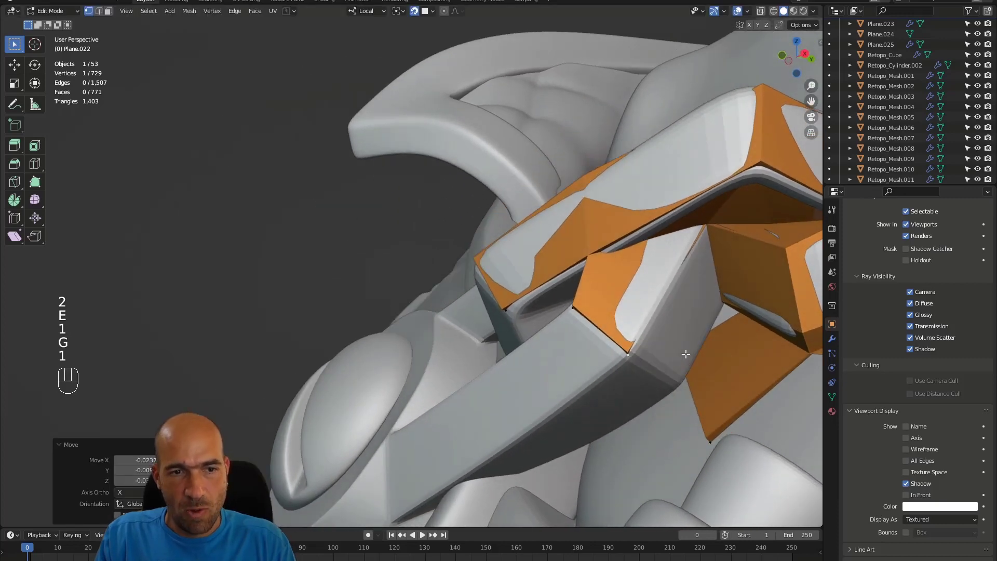
{"action": "key", "text": "1"}
{"action": "key", "text": "g"}
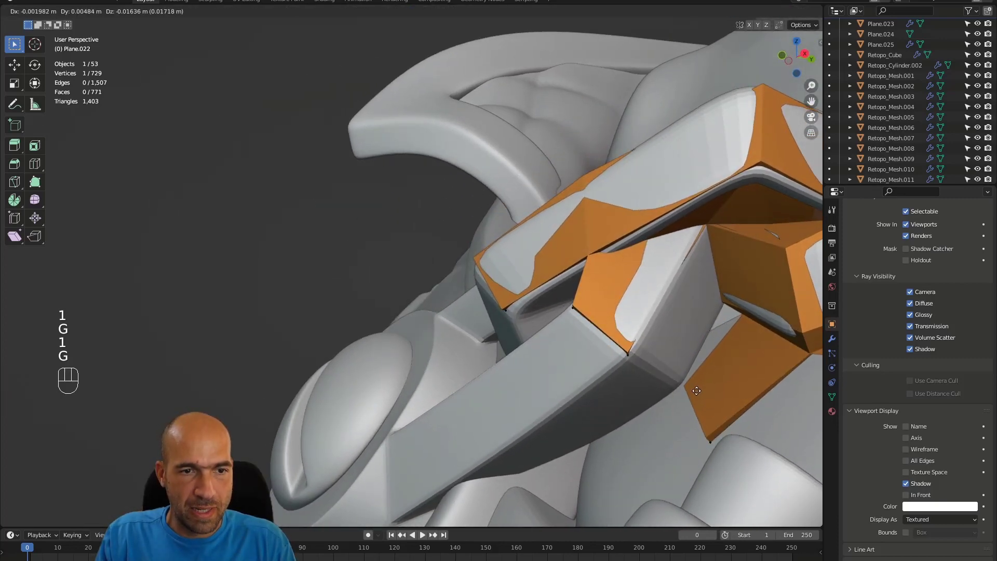
{"action": "left_click", "coordinate": [697, 390]}
Adjust the vertex at the lower bar's rear corner and fill the faces closing the side of its bent end.
{"action": "left_click_drag", "start_coordinate": [696, 390], "coordinate": [683, 343], "text": "alt"}
{"action": "key", "text": "1"}
{"action": "key", "text": "g"}
{"action": "left_click", "coordinate": [696, 344]}
{"action": "key", "text": "2"}
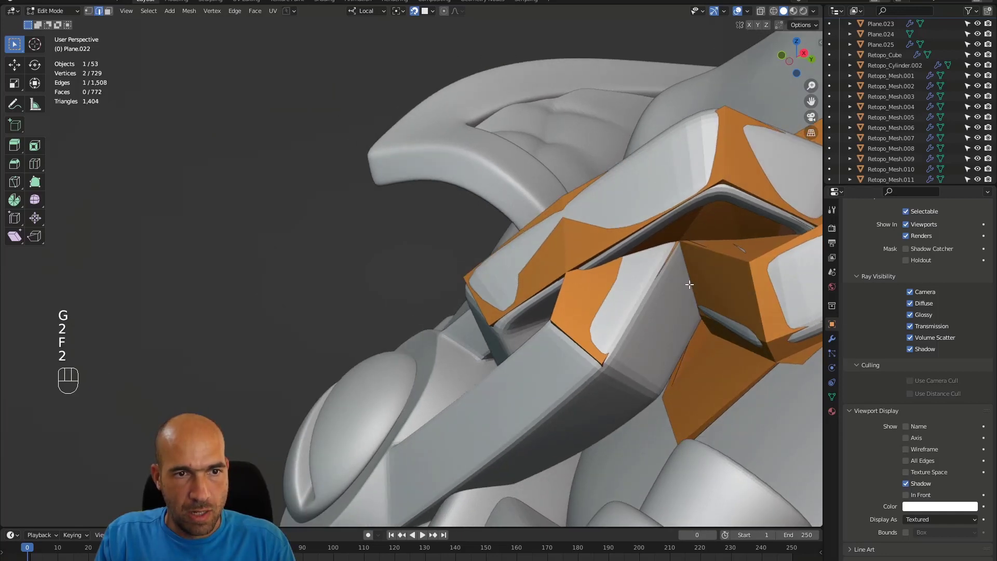
{"action": "key", "text": "f"}
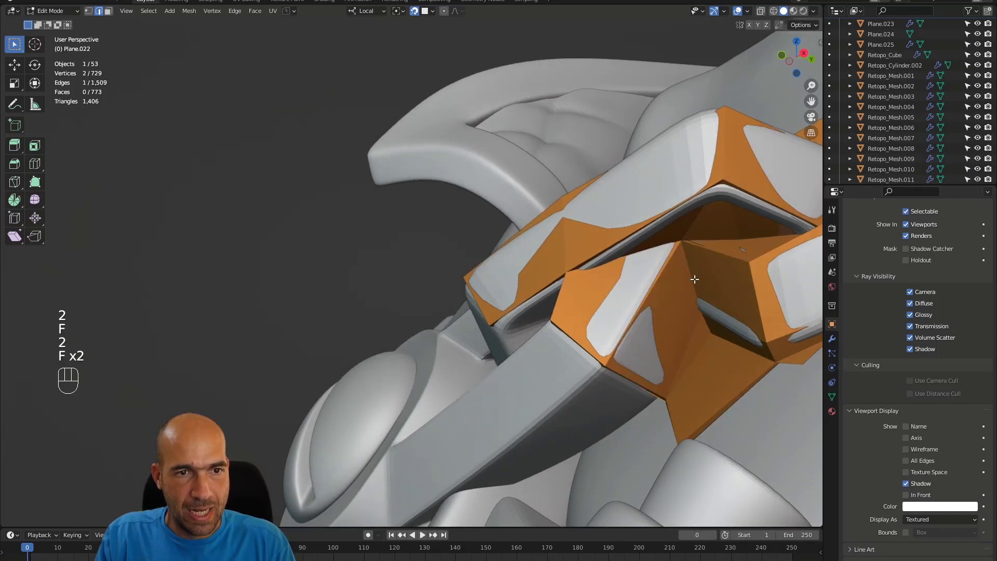
Extrude the bend edge of the lower clasp bar along its long front surface toward the round clasp.
{"action": "left_click_drag", "start_coordinate": [662, 330], "coordinate": [707, 333], "text": "alt"}
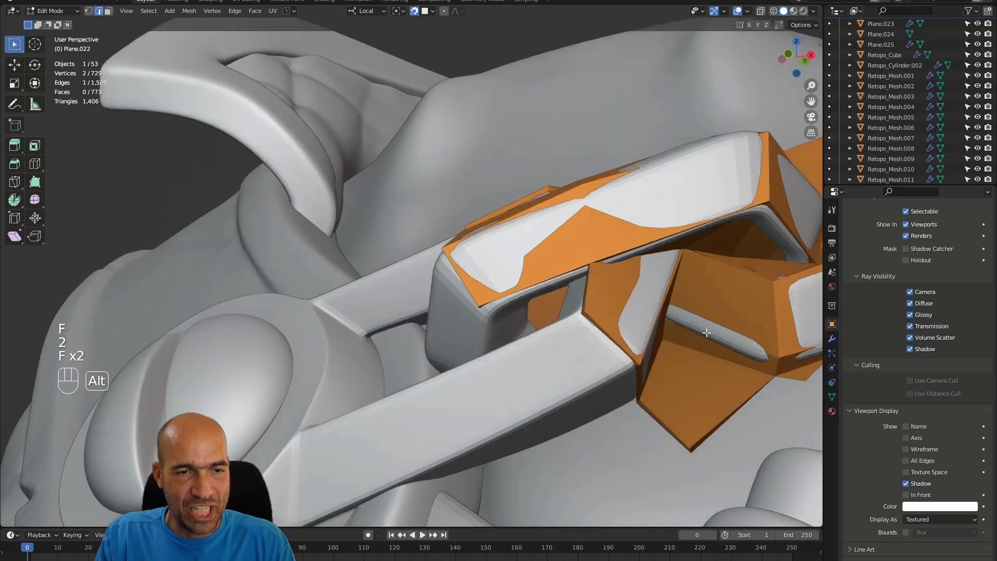
{"action": "left_click", "coordinate": [605, 331]}
{"action": "key", "text": "e"}
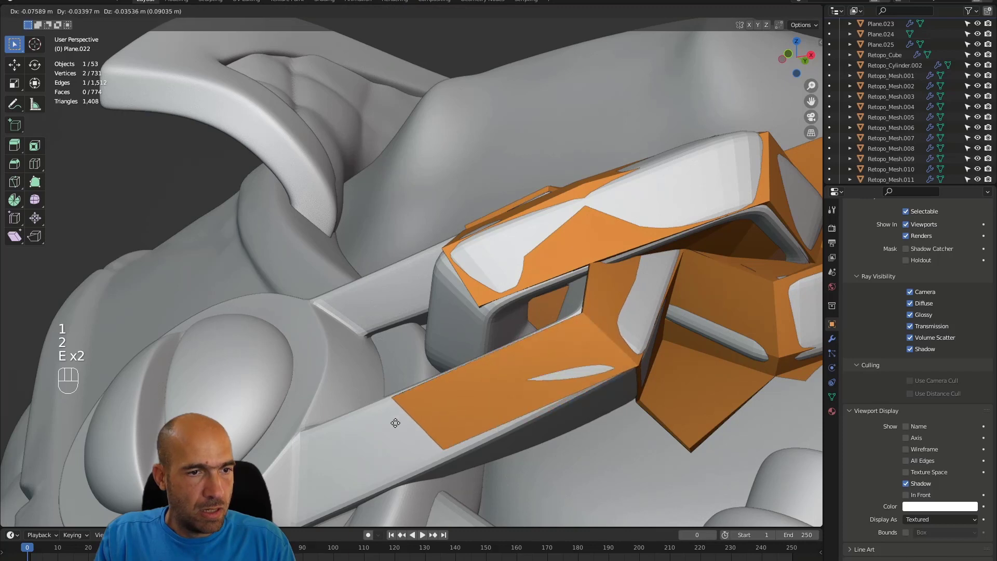
{"action": "left_click", "coordinate": [439, 446]}
Try to fill a face from the lower bar's front corner vertex, and undo the fill.
{"action": "key", "text": "1"}
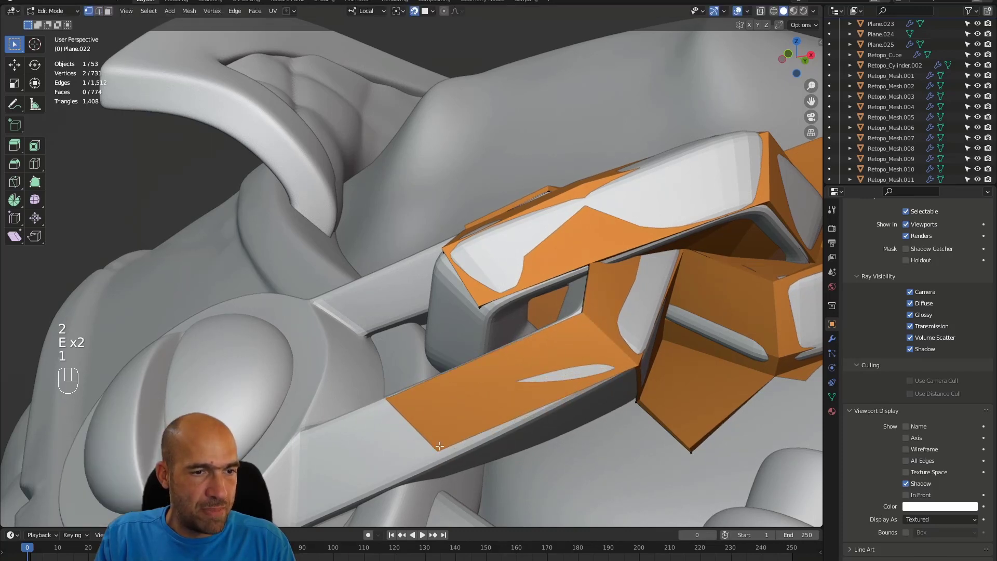
{"action": "key", "text": "f"}
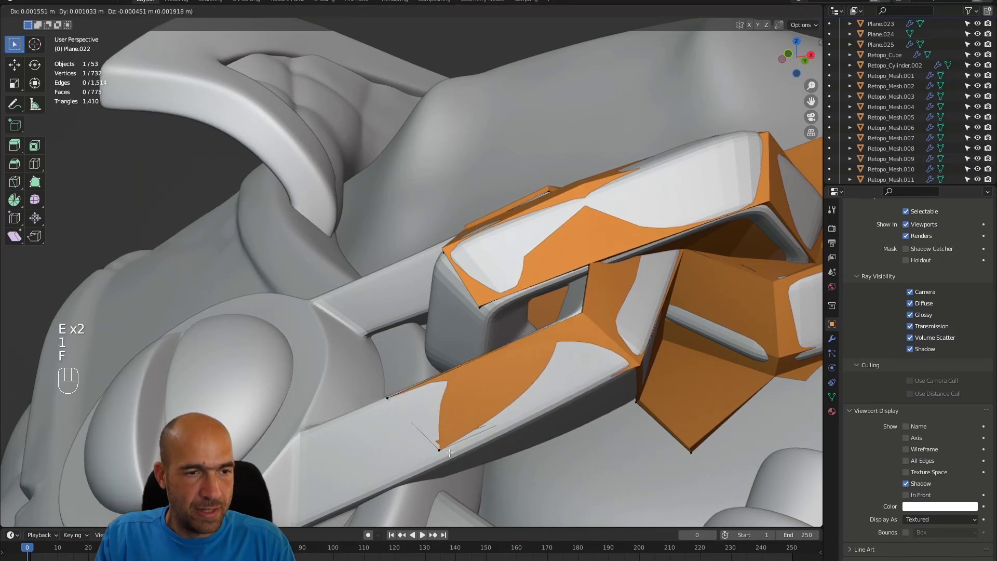
{"action": "key", "text": "ctrl+z"}
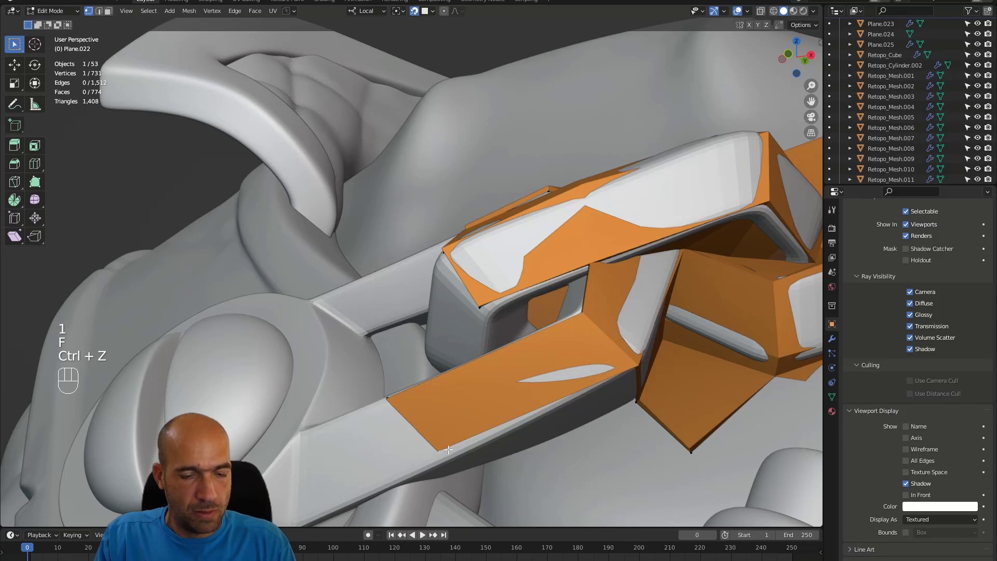
Move the lower bar's front corner vertex, then fill a face along the bar's underside and position its new vertex.
{"action": "key", "text": "g"}
{"action": "left_click", "coordinate": [550, 438]}
{"action": "middle_click_drag", "start_coordinate": [550, 438], "coordinate": [535, 405], "text": "alt"}
{"action": "left_click", "coordinate": [598, 299]}
{"action": "key", "text": "f"}
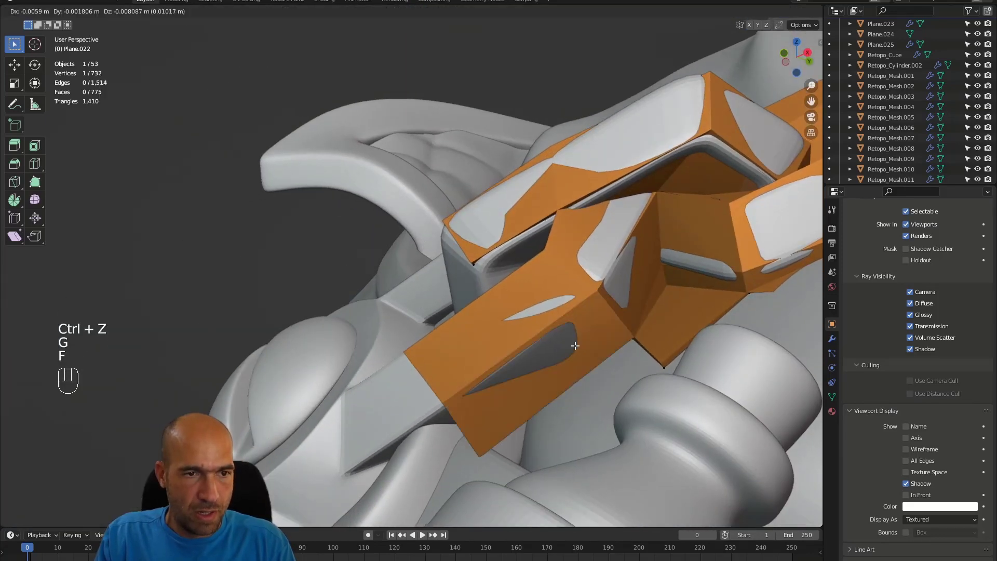
{"action": "left_click", "coordinate": [616, 329]}
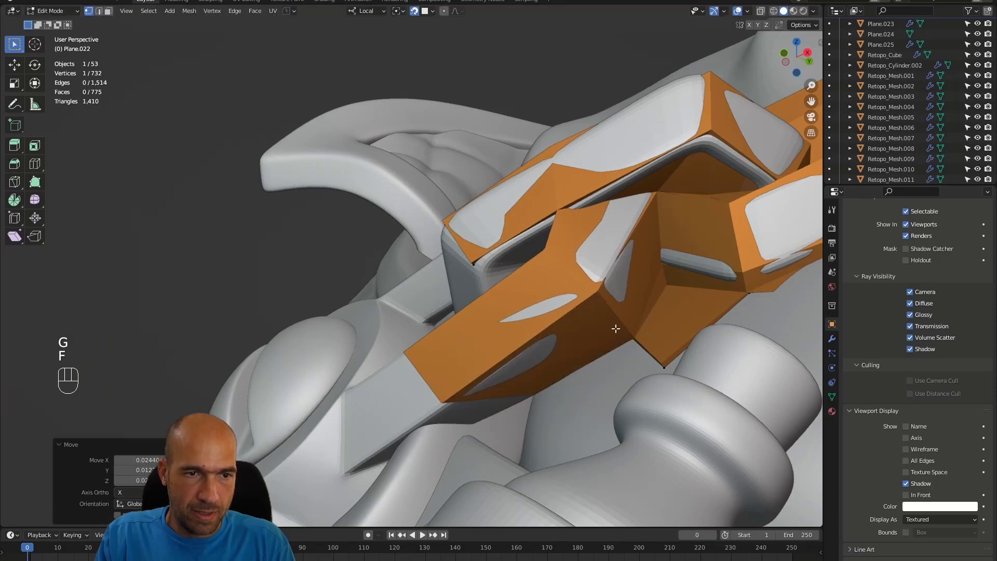
Extend the torso surface beneath the lower clasp bar with two more faces and position their outer vertices.
{"action": "middle_click_drag", "start_coordinate": [615, 328], "coordinate": [645, 364], "text": "alt"}
{"action": "key", "text": "f"}
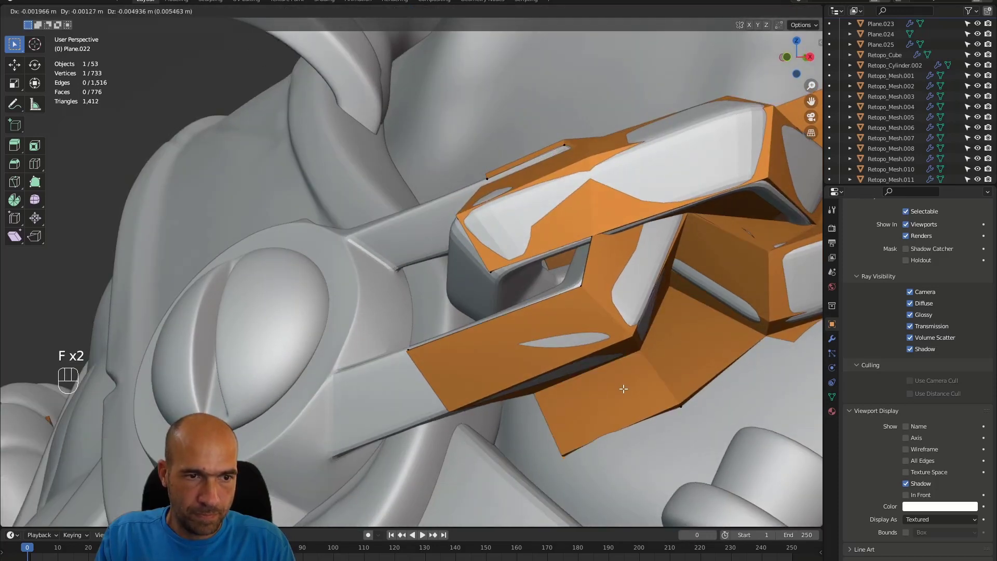
{"action": "left_click", "coordinate": [638, 395]}
{"action": "middle_click_drag", "start_coordinate": [637, 395], "coordinate": [602, 327], "text": "alt"}
{"action": "left_click", "coordinate": [595, 316]}
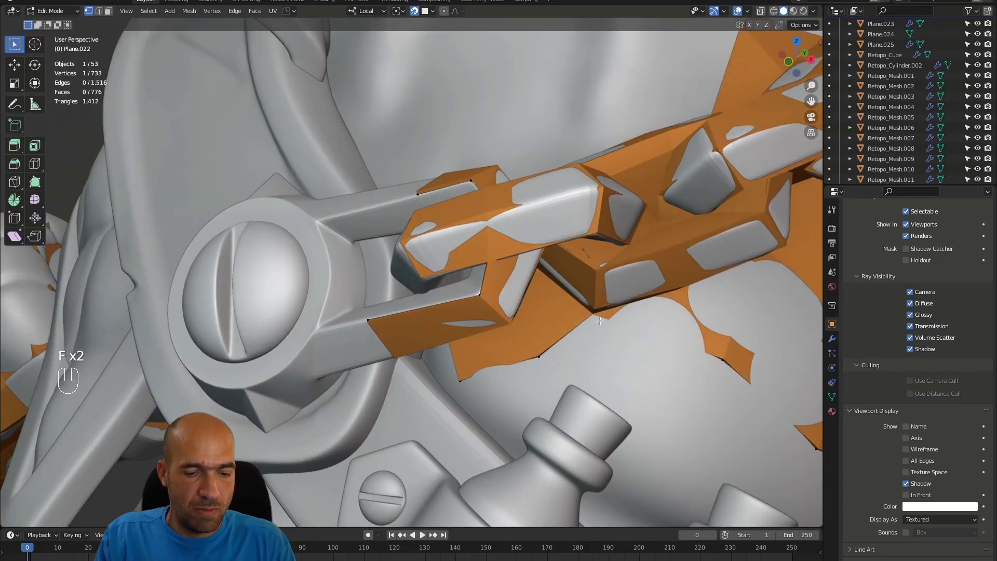
{"action": "key", "text": "f"}
{"action": "left_click", "coordinate": [649, 408]}
Try to fill another face at the middle link's lower side corner, and undo the fill.
{"action": "left_click_drag", "start_coordinate": [650, 407], "coordinate": [515, 290], "text": "ctrl+alt"}
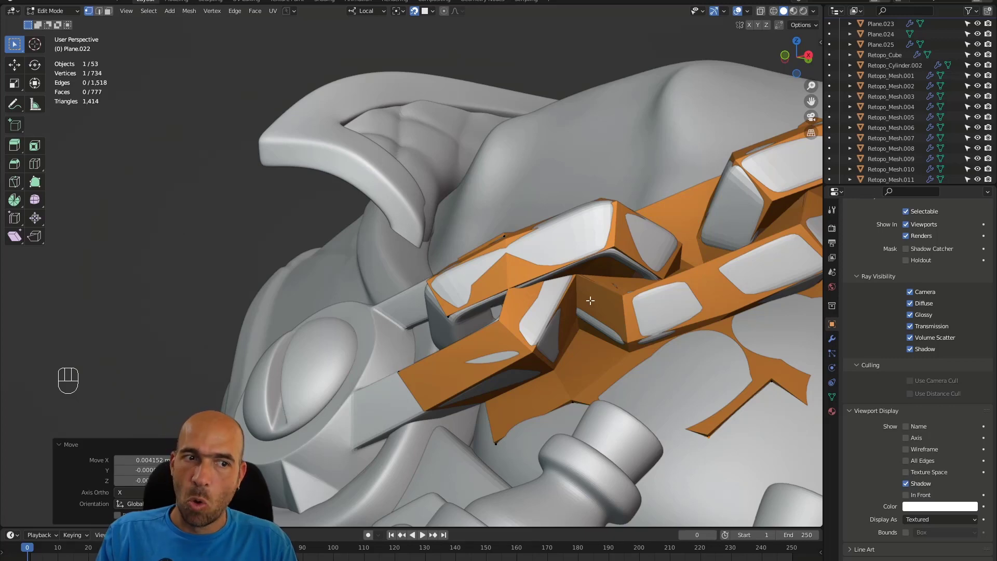
{"action": "left_click_drag", "start_coordinate": [590, 300], "coordinate": [501, 325], "text": "alt"}
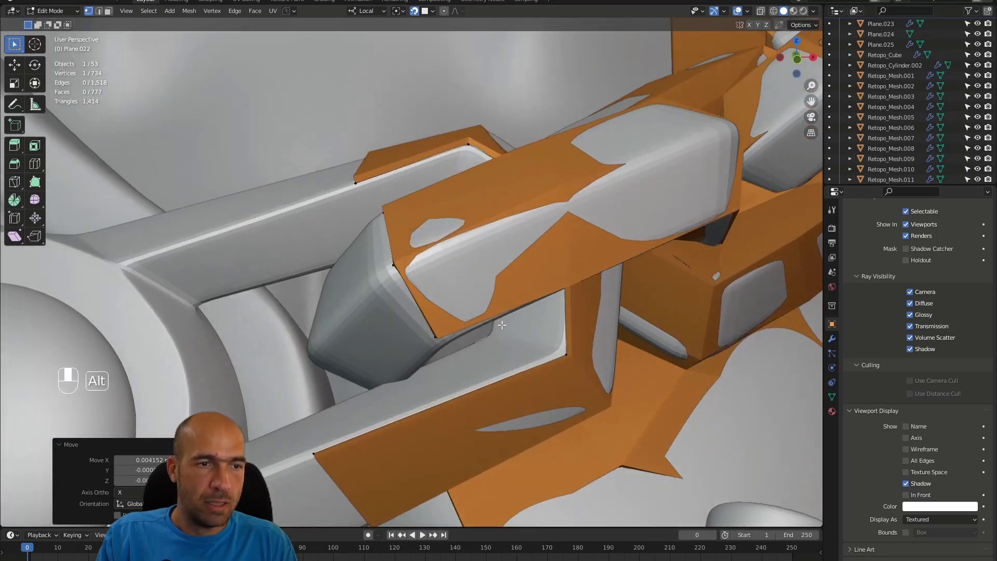
{"action": "left_click_drag", "start_coordinate": [427, 338], "coordinate": [452, 331], "text": "alt"}
{"action": "key", "text": "f"}
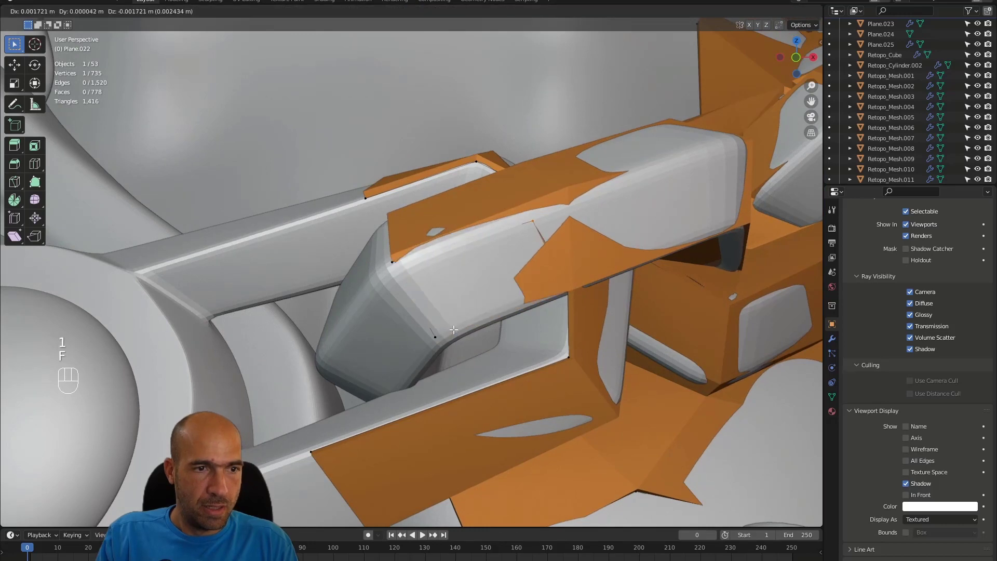
{"action": "left_click", "coordinate": [433, 329]}
{"action": "key", "text": "ctrl+z"}
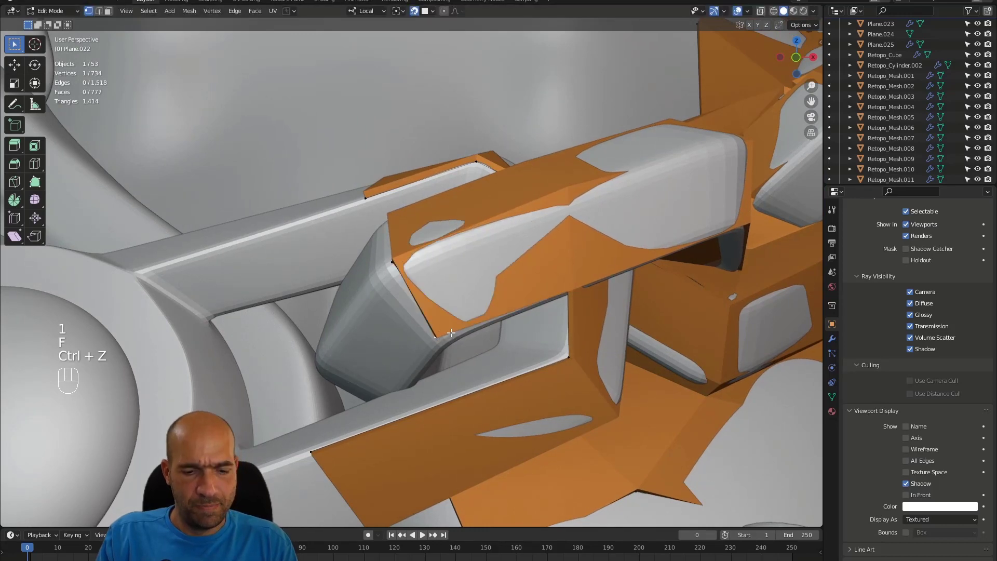
Move the middle link's lower side vertex onto its edge and extrude the side's end edge around the link's bend.
{"action": "key", "text": "g"}
{"action": "left_click", "coordinate": [458, 332]}
{"action": "left_click_drag", "start_coordinate": [458, 331], "coordinate": [428, 307], "text": "alt"}
{"action": "key", "text": "2"}
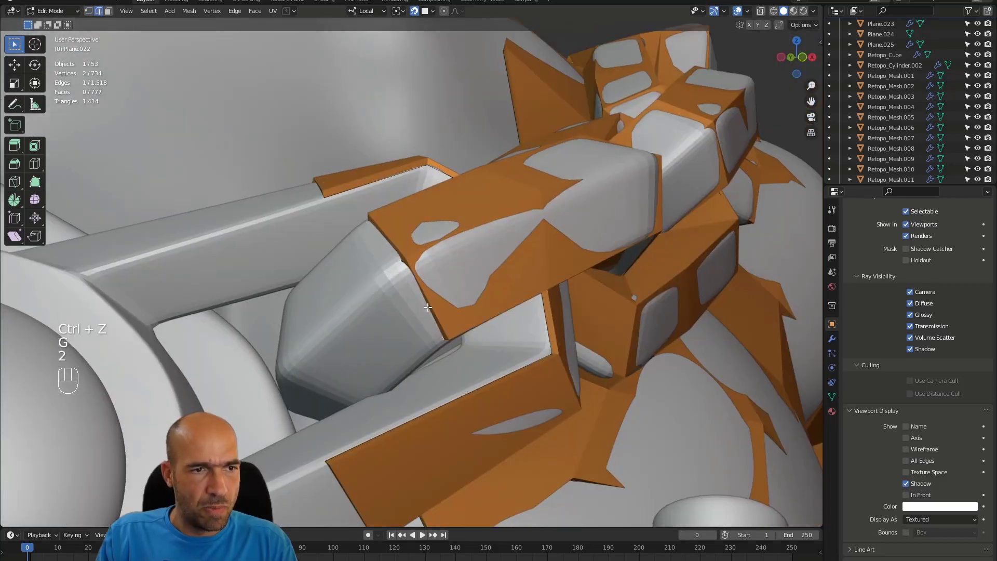
{"action": "key", "text": "e"}
{"action": "left_click", "coordinate": [322, 318]}
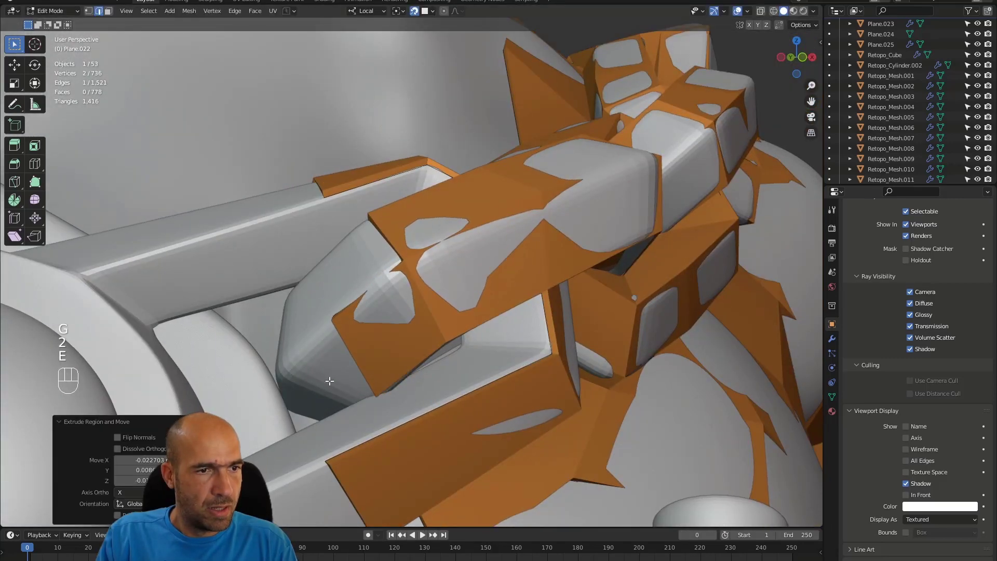
Move the extruded vertex to the middle link's far front corner and fill the face across its sloping end.
{"action": "key", "text": "1"}
{"action": "key", "text": "g"}
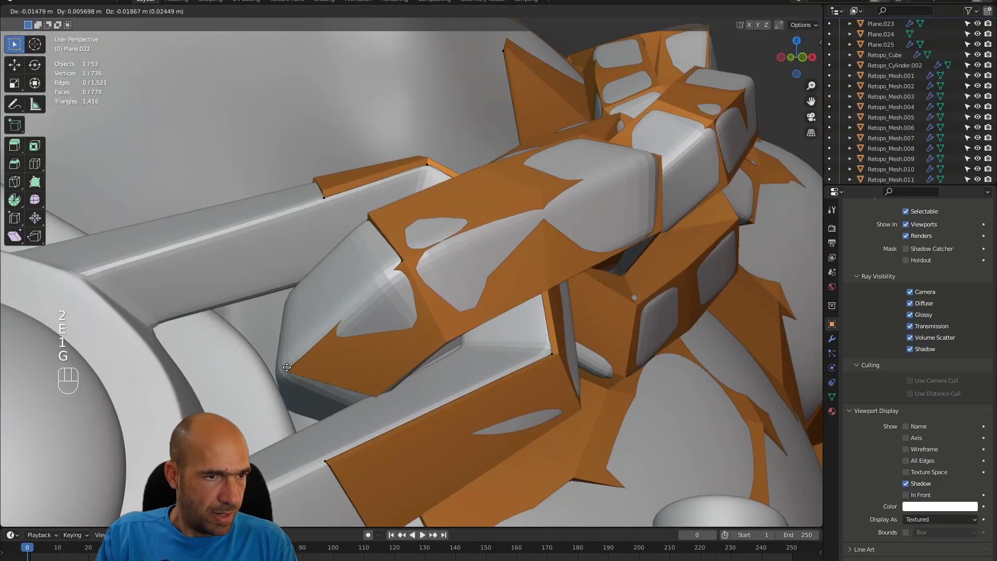
{"action": "left_click", "coordinate": [330, 316]}
{"action": "left_click_drag", "start_coordinate": [330, 315], "coordinate": [410, 286], "text": "alt"}
{"action": "key", "text": "f"}
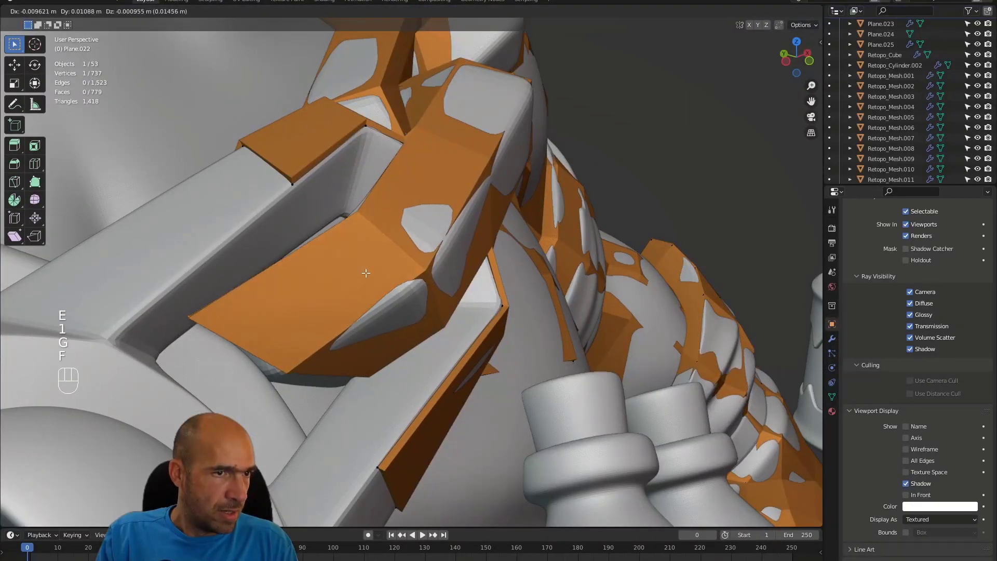
Fill a face on the lower clasp bar's inner side and move its new vertex to the bar's inner corner.
{"action": "left_click_drag", "start_coordinate": [436, 244], "coordinate": [451, 299], "text": "alt"}
{"action": "left_click", "coordinate": [466, 359]}
{"action": "key", "text": "f"}
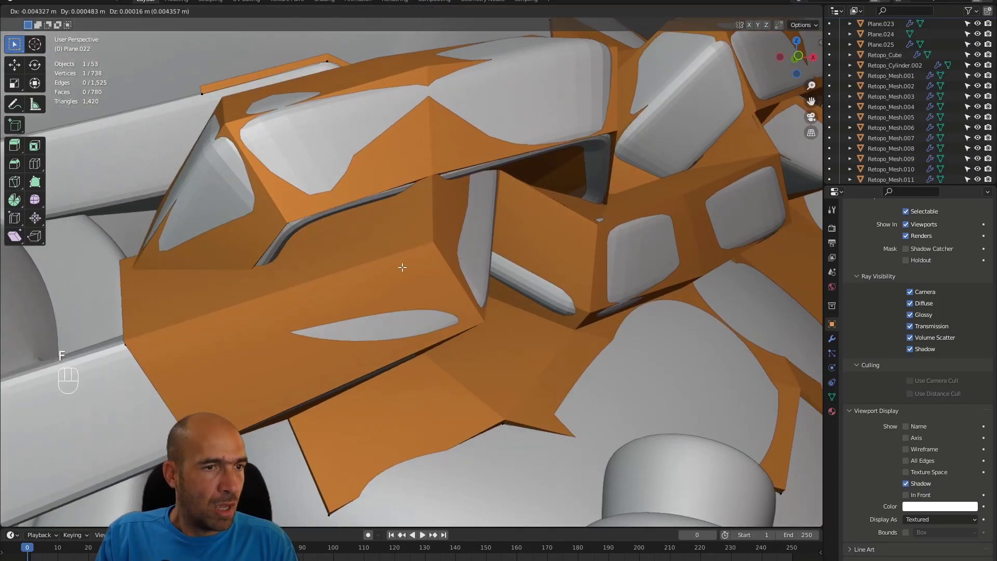
{"action": "left_click", "coordinate": [633, 256]}
Try to connect the vertex at the lower bar's bend with the vertex at its inner corner.
{"action": "middle_click_drag", "start_coordinate": [535, 243], "coordinate": [468, 254]}
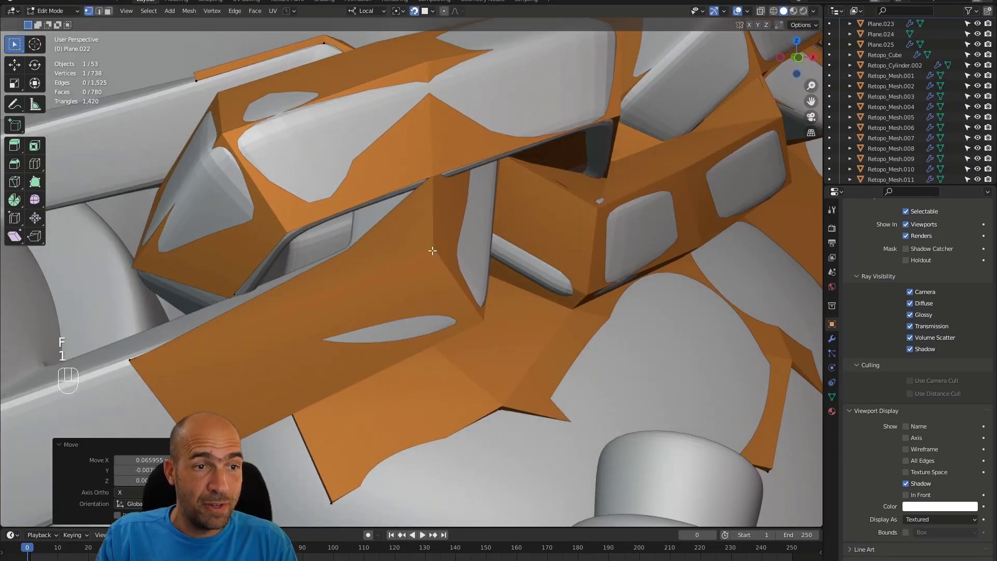
{"action": "key", "text": "1"}
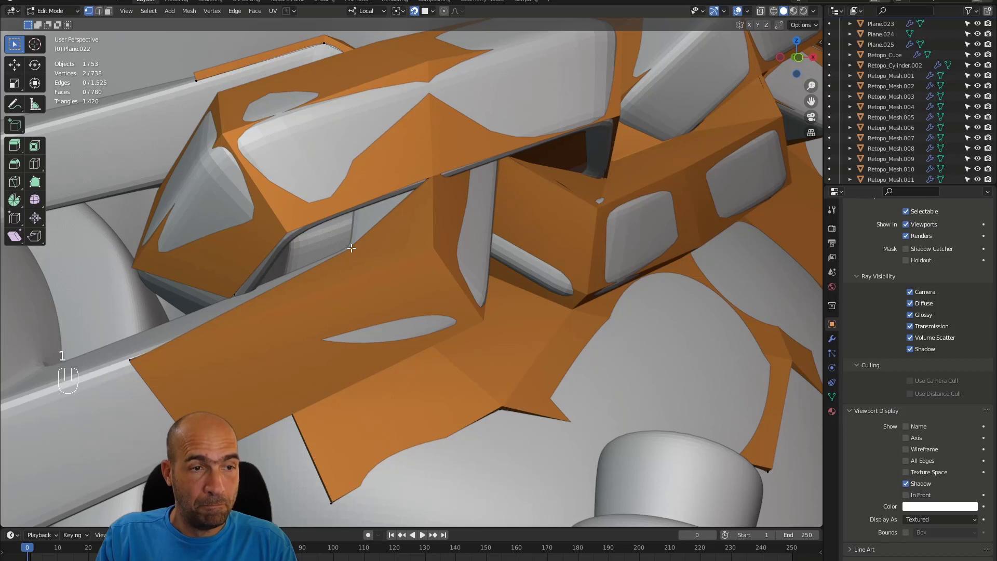
{"action": "key", "text": "j"}
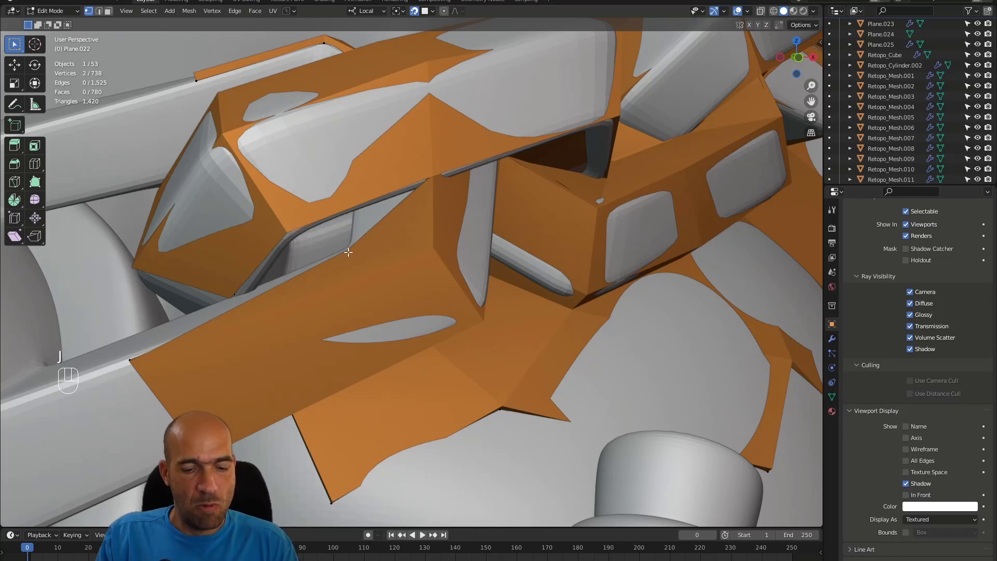
Connect the two selected strap vertices with an edge and move the edge vertex by the inner corner toward the upper strap.
{"action": "key", "text": "j"}
{"action": "middle_click_drag", "start_coordinate": [369, 251], "coordinate": [417, 258], "text": "alt"}
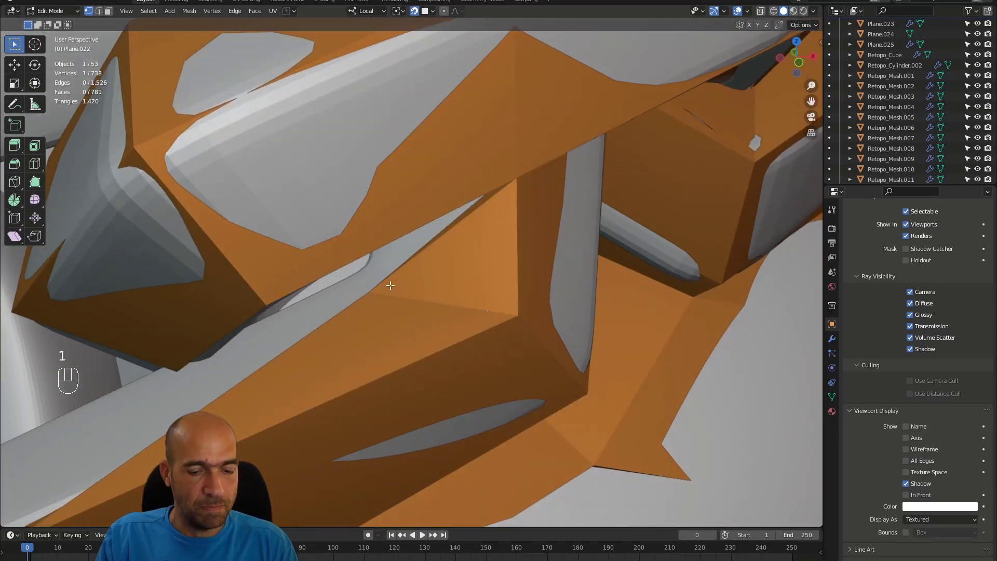
{"action": "key", "text": "g"}
{"action": "left_click", "coordinate": [400, 262]}
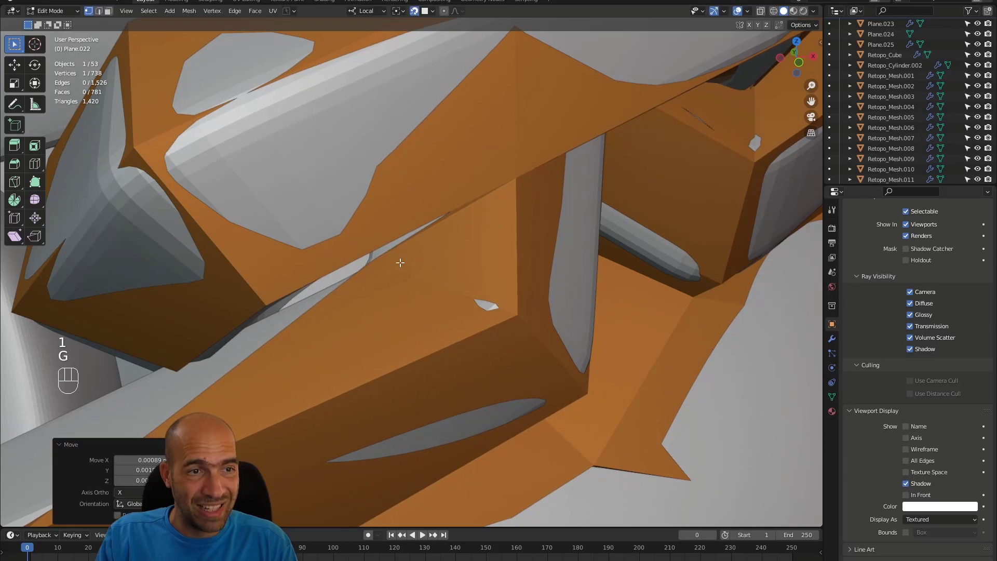
{"action": "middle_click_drag", "start_coordinate": [400, 263], "coordinate": [377, 258], "text": "alt"}
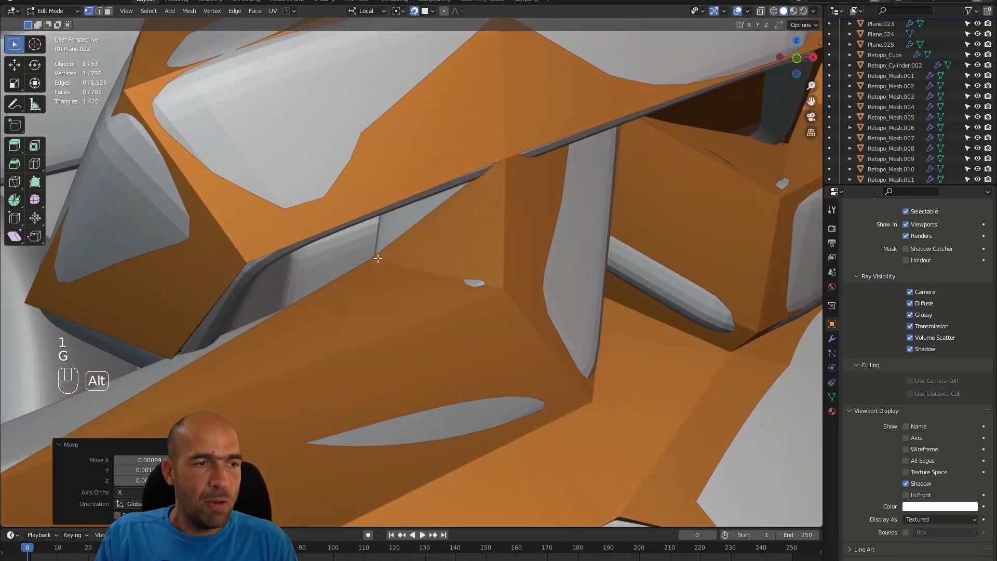
Reposition the end vertex on the upper edge of the strap section leading to the round screw.
{"action": "middle_click_drag", "start_coordinate": [213, 339], "coordinate": [254, 301], "text": "alt"}
{"action": "key", "text": "g"}
{"action": "left_click", "coordinate": [238, 340]}
{"action": "middle_click_drag", "start_coordinate": [293, 262], "coordinate": [359, 263], "text": "alt"}
{"action": "key", "text": "1"}
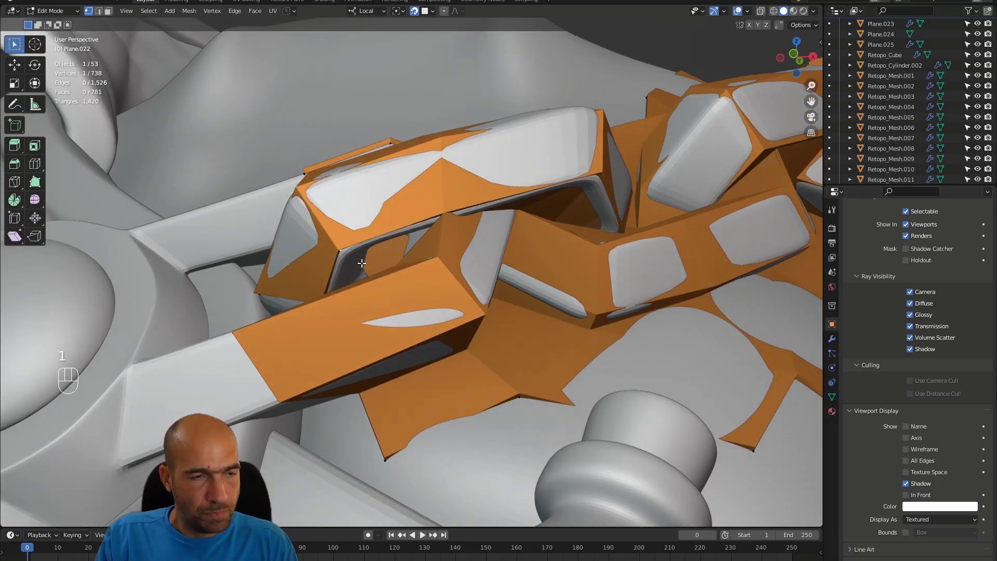
{"action": "key", "text": "f"}
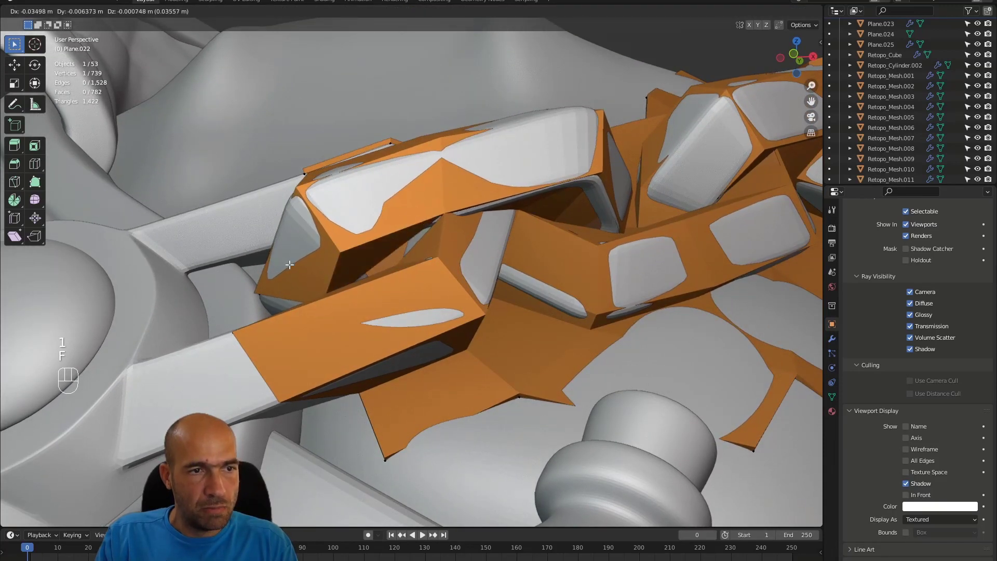
{"action": "left_click", "coordinate": [288, 265]}
{"action": "middle_click_drag", "start_coordinate": [288, 265], "coordinate": [373, 263], "text": "alt"}
{"action": "key", "text": "g"}
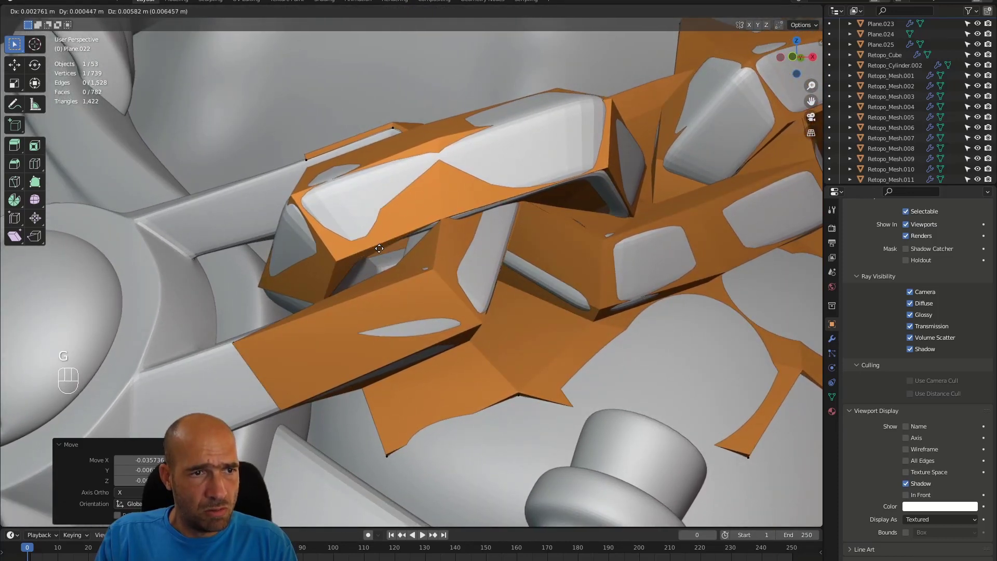
{"action": "left_click", "coordinate": [380, 247]}
{"action": "middle_click_drag", "start_coordinate": [379, 246], "coordinate": [332, 317], "text": "alt"}
{"action": "key", "text": "ctrl+z"}
{"action": "key", "text": "ctrl+z"}
{"action": "key", "text": "ctrl+z"}
Fill the gap between the strap section and the neighbouring strap with two faces, starting from the open edge.
{"action": "key", "text": "2"}
{"action": "left_click", "coordinate": [408, 258], "text": "alt"}
{"action": "key", "text": "f"}
{"action": "key", "text": "f"}
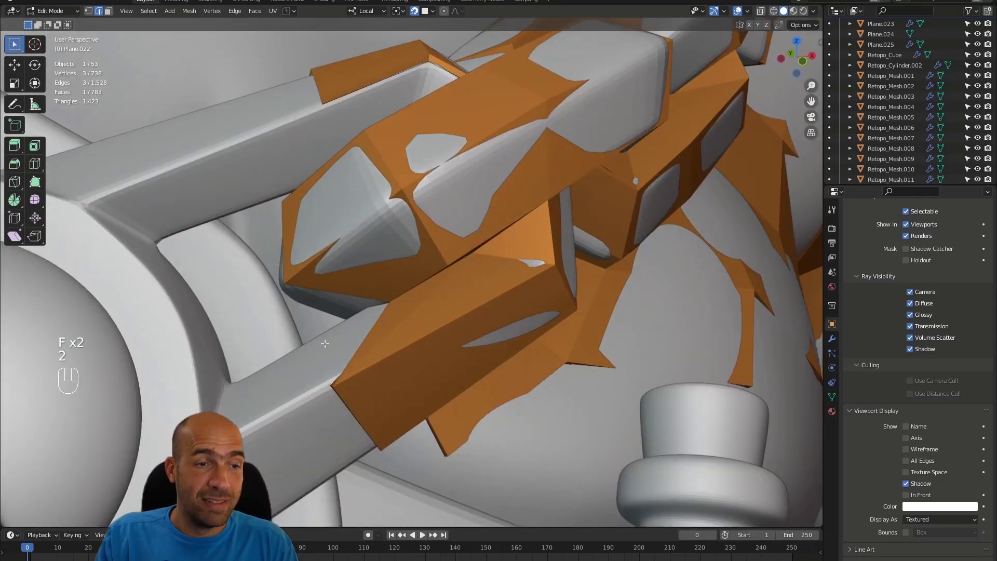
{"action": "key", "text": "e"}
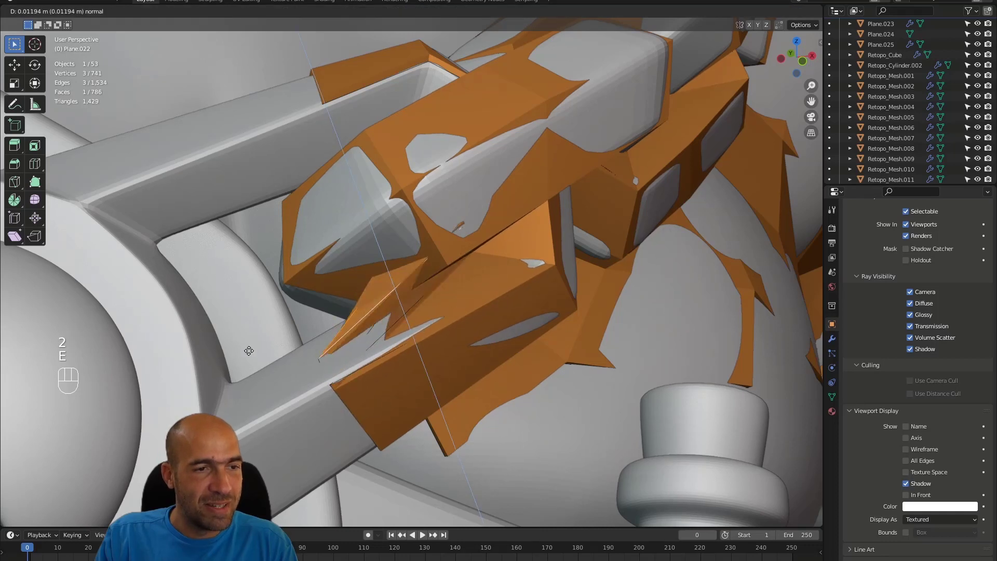
{"action": "left_click", "coordinate": [315, 342]}
{"action": "key", "text": "ctrl+z"}
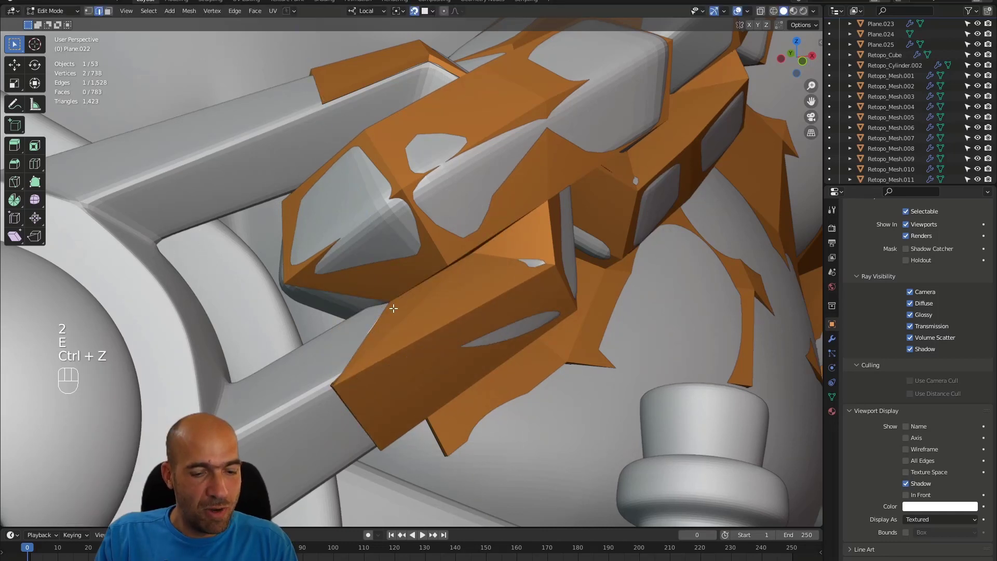
Extrude the strap's top end edge toward the round screw base and move the new end vertices onto the sculpted strap.
{"action": "key", "text": "e"}
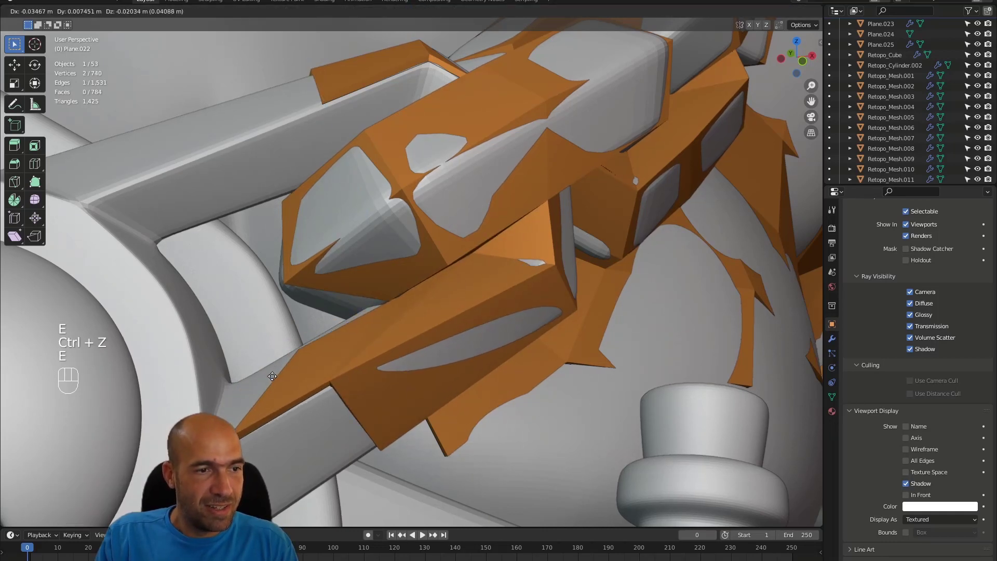
{"action": "left_click", "coordinate": [272, 376]}
{"action": "key", "text": "1"}
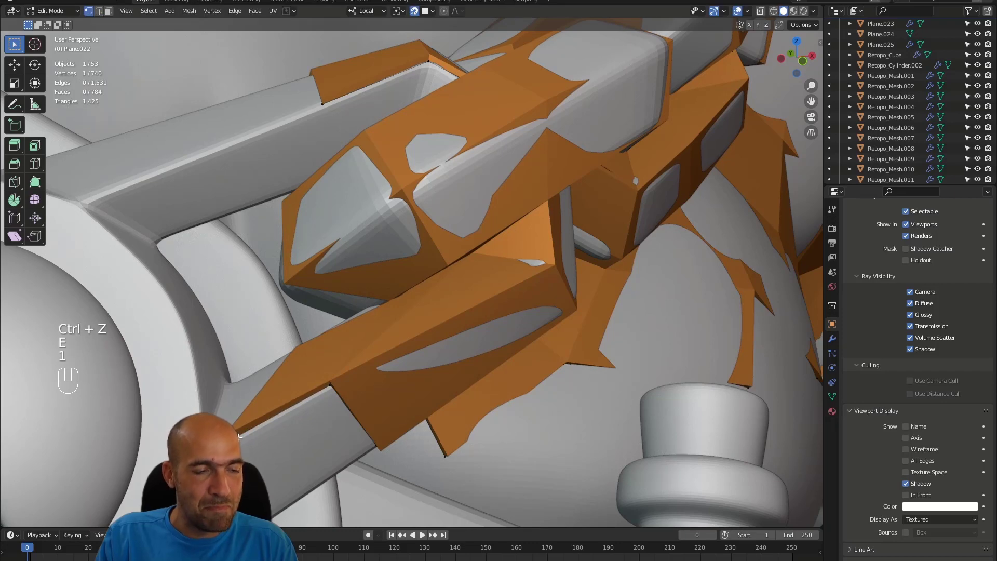
{"action": "key", "text": "g"}
{"action": "left_click", "coordinate": [276, 415]}
{"action": "mouse_move", "coordinate": [275, 416]}
{"action": "left_mouse_down", "text": "alt"}
{"action": "mouse_move", "coordinate": [291, 405]}
{"action": "mouse_move", "coordinate": [275, 415]}
{"action": "left_mouse_up", "text": "alt"}
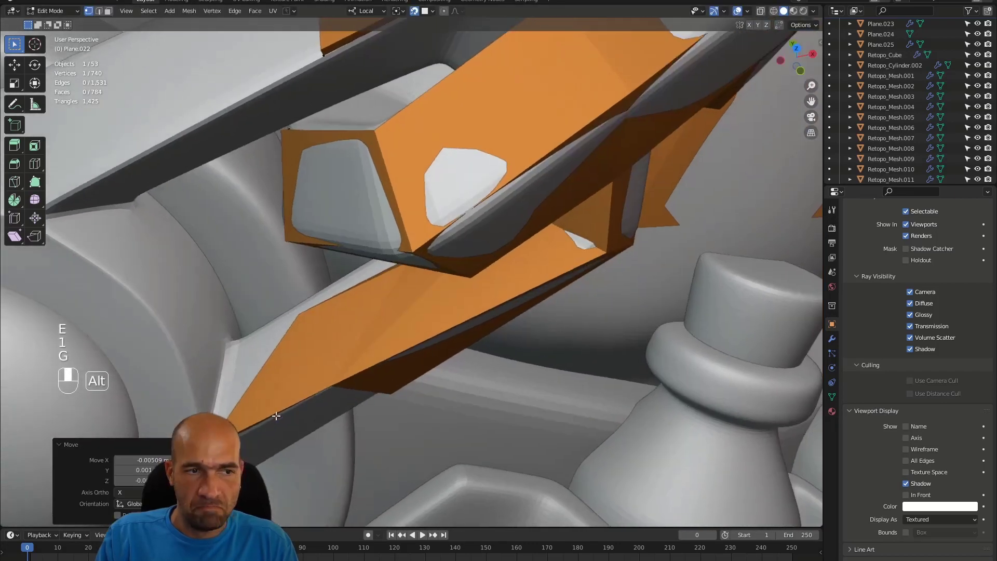
{"action": "key", "text": "1"}
{"action": "key", "text": "g"}
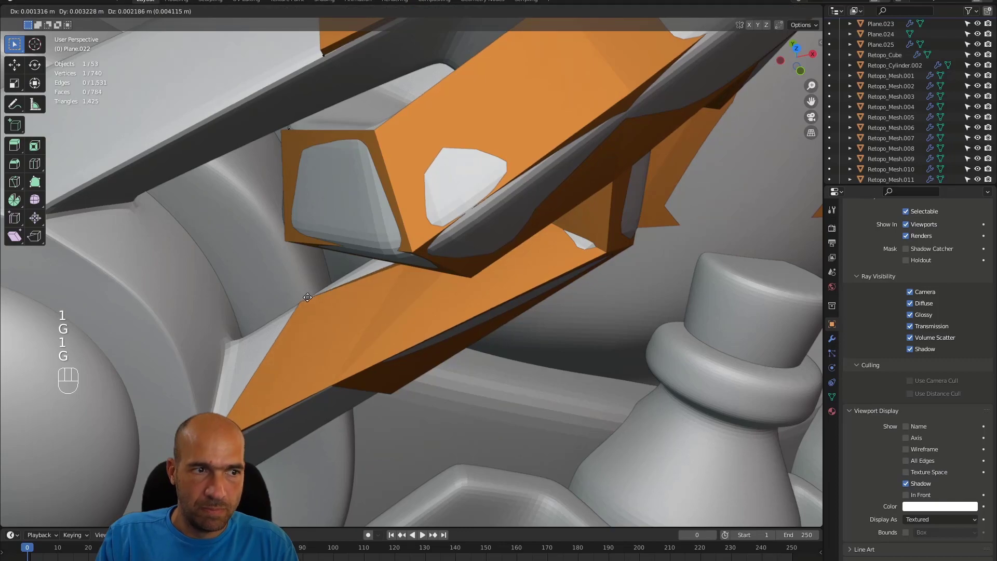
{"action": "left_click", "coordinate": [313, 293]}
{"action": "left_click_drag", "start_coordinate": [313, 293], "coordinate": [388, 288], "text": "alt"}
Fill the strap's side with a face from its corner vertex and place the new vertex against the round screw base.
{"action": "left_click", "coordinate": [409, 255]}
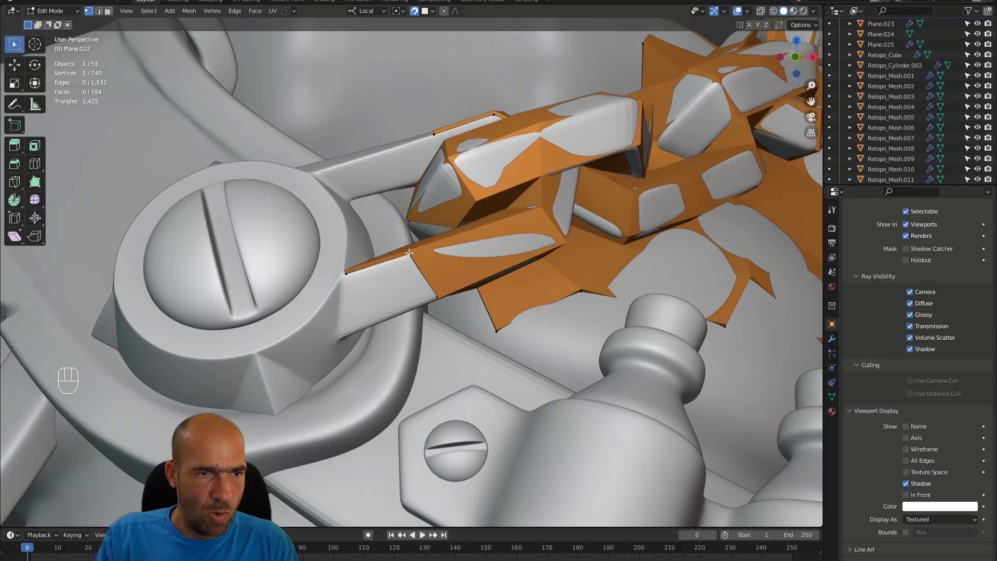
{"action": "key", "text": "f"}
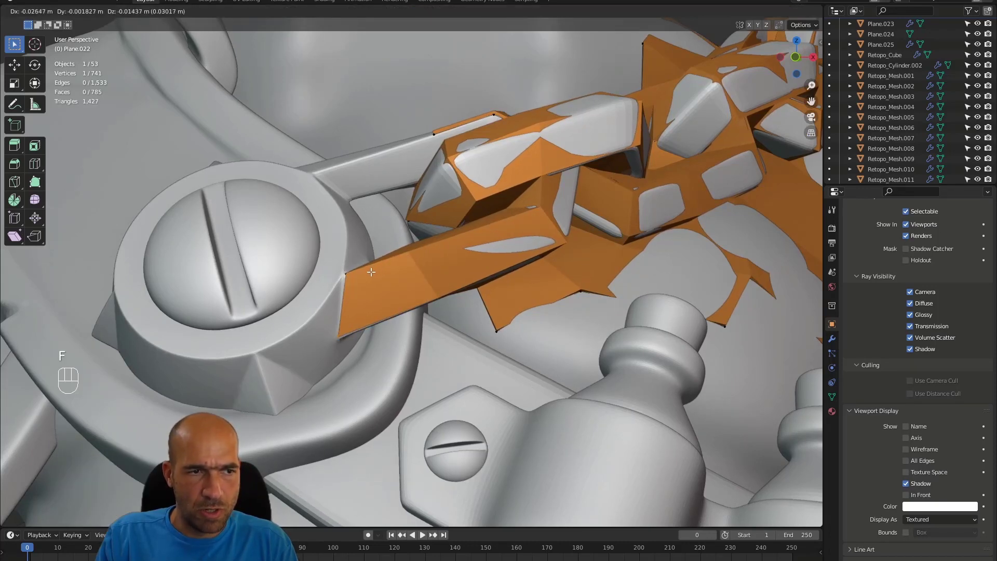
{"action": "left_click", "coordinate": [371, 272]}
{"action": "left_click_drag", "start_coordinate": [371, 271], "coordinate": [373, 222], "text": "alt"}
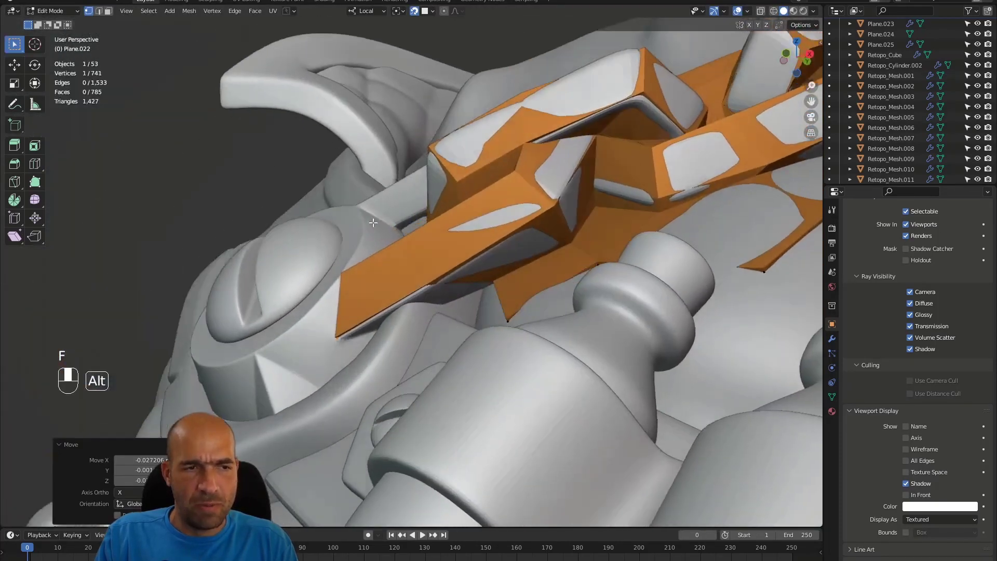
{"action": "middle_click_drag", "start_coordinate": [373, 222], "coordinate": [475, 283], "text": "alt"}
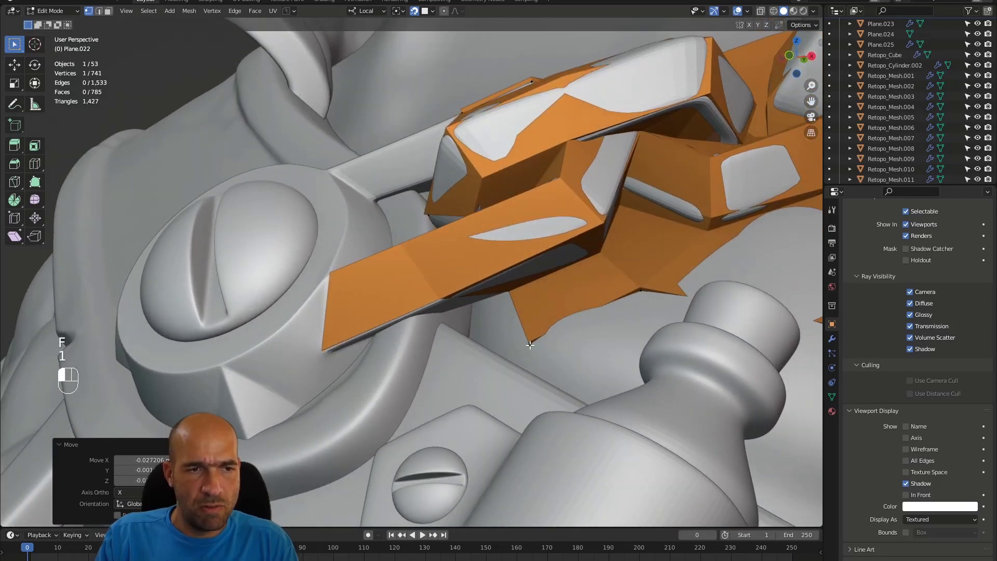
Move the loose corner vertex of the patch below the strap inward along the sculpted surface.
{"action": "key", "text": "g"}
{"action": "left_click", "coordinate": [562, 338]}
{"action": "left_click_drag", "start_coordinate": [562, 339], "coordinate": [568, 343], "text": "alt"}
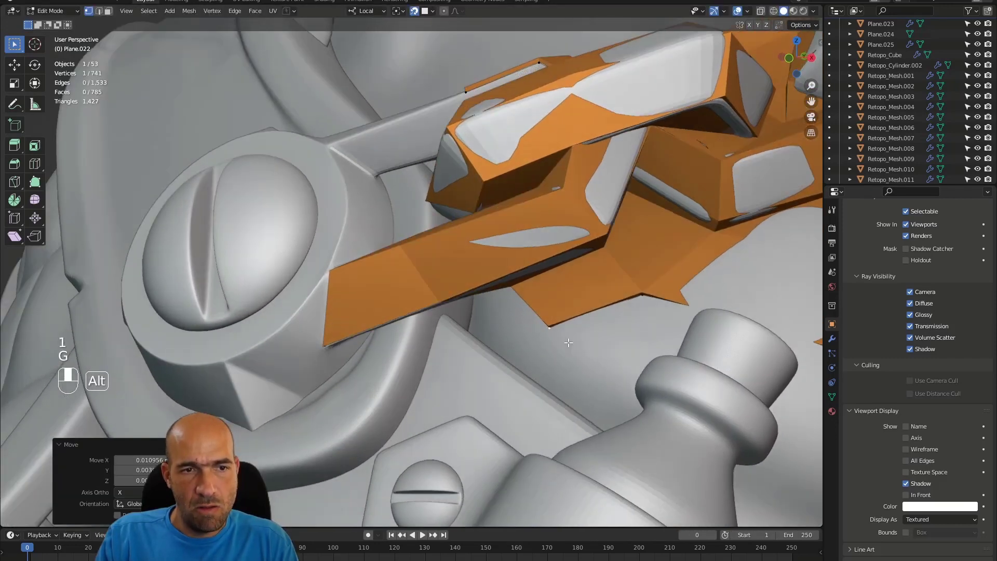
{"action": "key", "text": "f"}
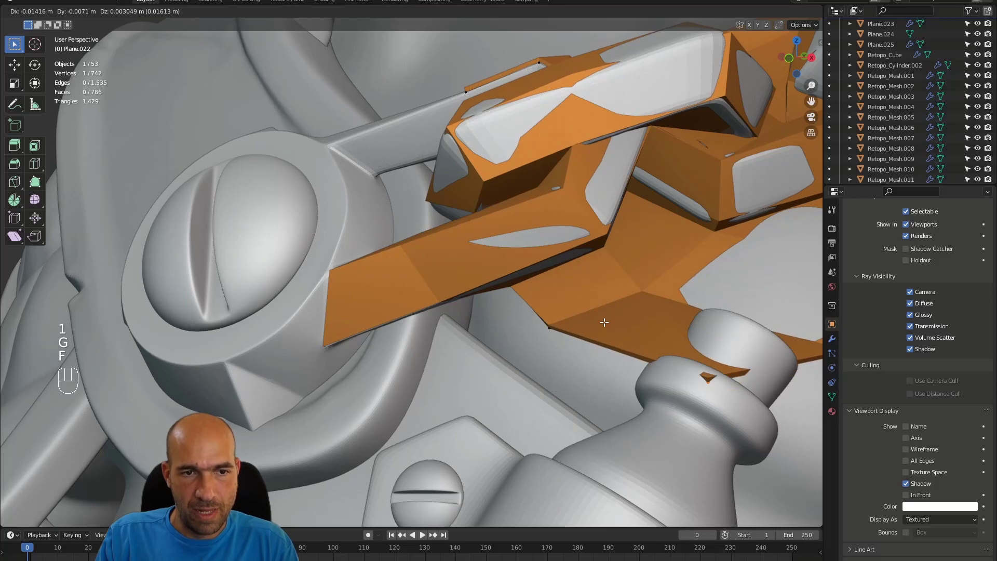
{"action": "left_click", "coordinate": [623, 305]}
{"action": "left_click_drag", "start_coordinate": [623, 305], "coordinate": [623, 297], "text": "alt"}
{"action": "key", "text": "ctrl+z"}
Extrude the lower edge of the patch beneath the strap toward the bottle neck and adjust the new vertex nearest the neck.
{"action": "key", "text": "2"}
{"action": "left_click", "coordinate": [621, 292]}
{"action": "key", "text": "e"}
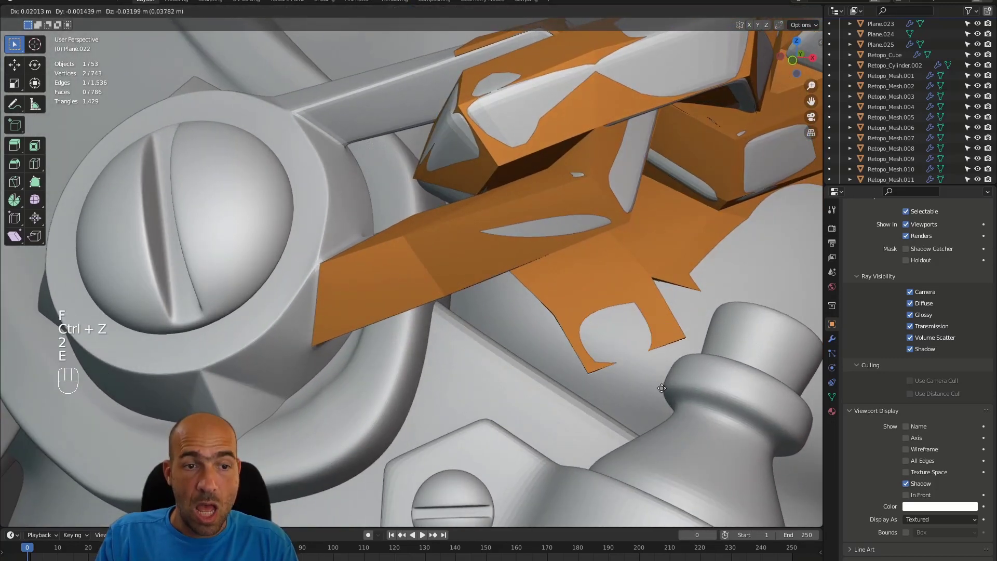
{"action": "left_click", "coordinate": [679, 370]}
{"action": "key", "text": "1"}
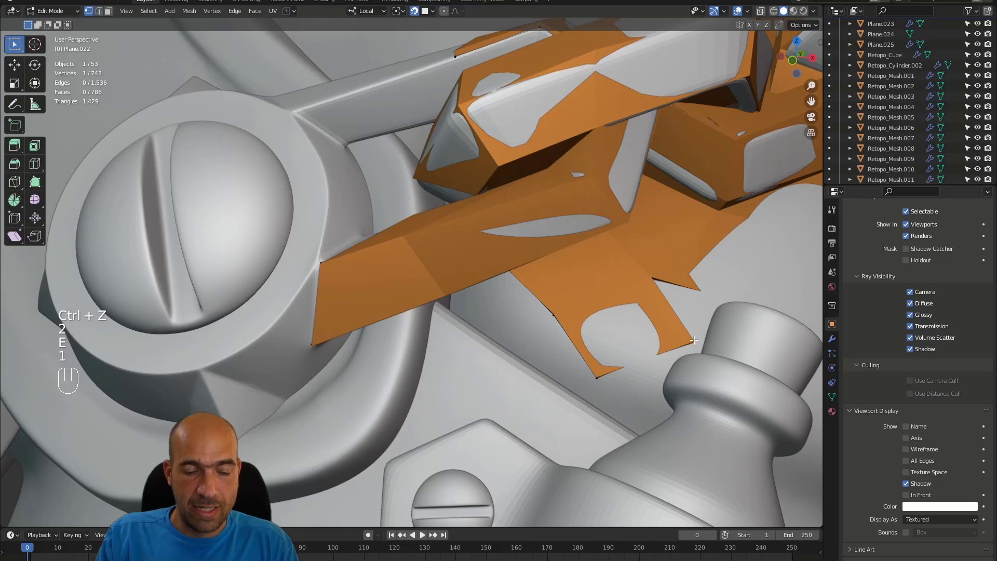
{"action": "key", "text": "g"}
{"action": "left_click", "coordinate": [672, 353]}
{"action": "key", "text": "g"}
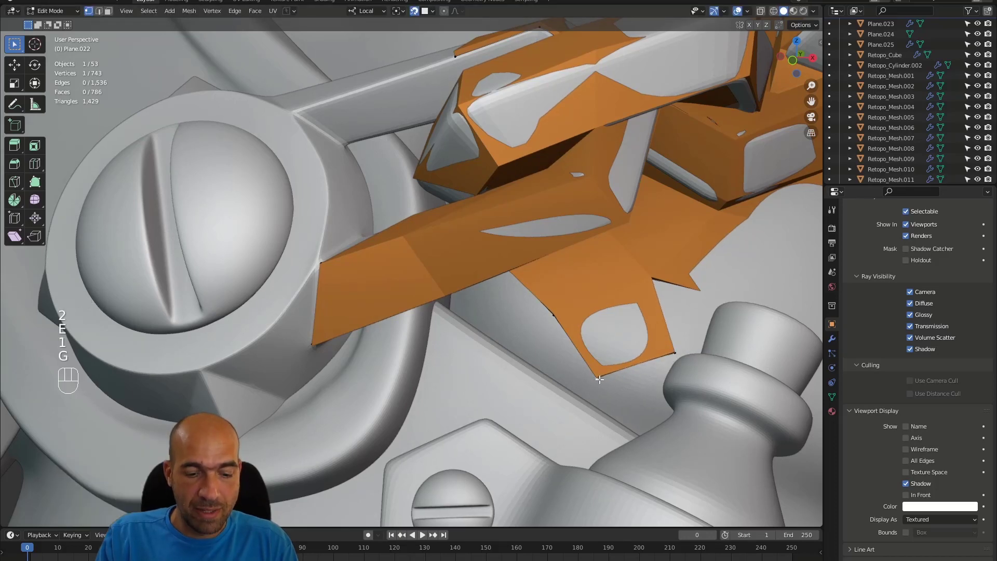
{"action": "right_click", "coordinate": [597, 378]}
Extrude the side edge of the new face outward toward the flat plate beside the bottle.
{"action": "key", "text": "2"}
{"action": "mouse_move", "coordinate": [596, 379]}
{"action": "middle_mouse_down"}
{"action": "mouse_move", "coordinate": [588, 352]}
{"action": "mouse_move", "coordinate": [584, 373]}
{"action": "middle_mouse_up"}
{"action": "key", "text": "e"}
{"action": "left_click", "coordinate": [572, 427]}
{"action": "middle_click", "coordinate": [570, 429], "text": "alt"}
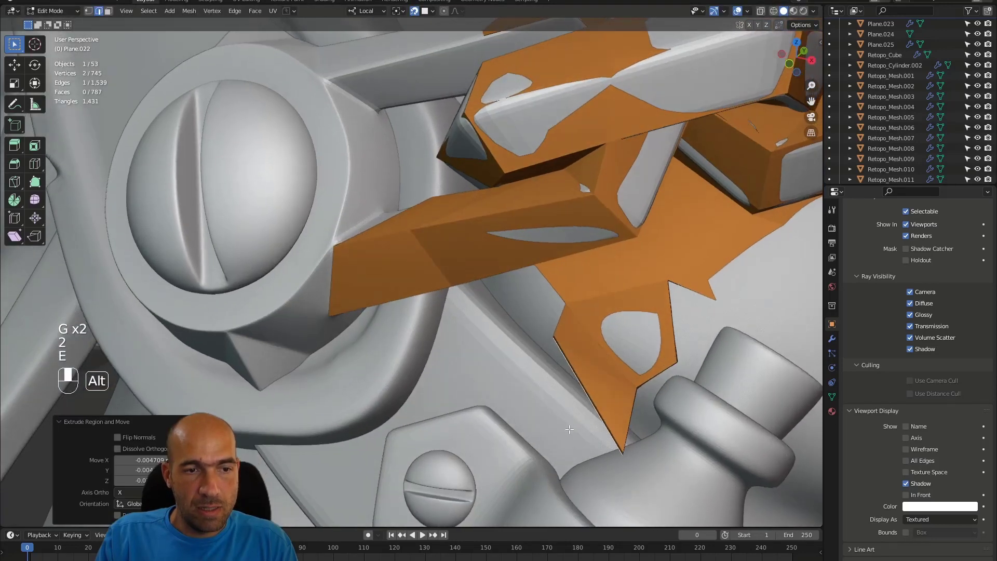
Move the two outer vertices of the extruded side face onto the edge of the recess next to the bottle.
{"action": "key", "text": "1"}
{"action": "key", "text": "g"}
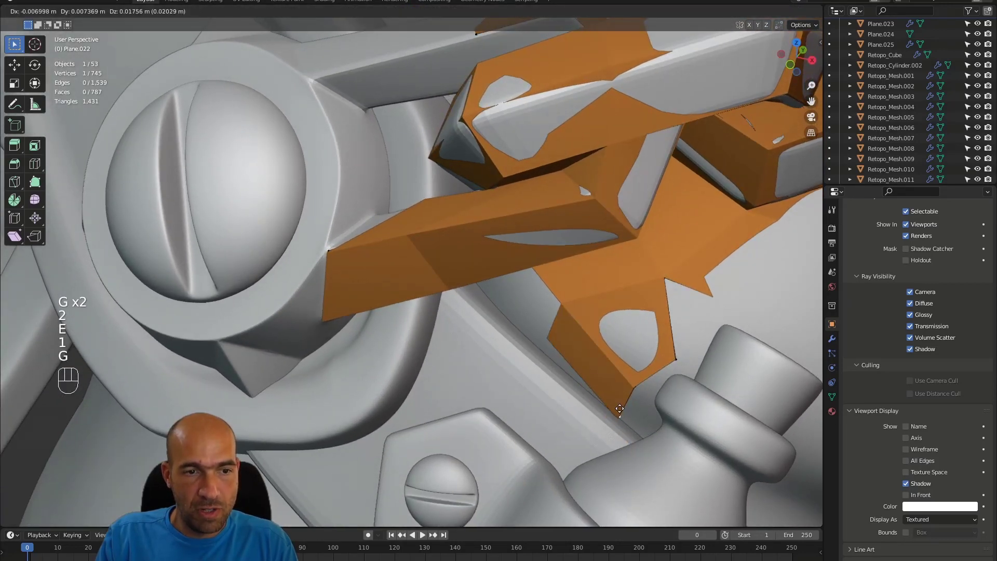
{"action": "left_click", "coordinate": [622, 417]}
{"action": "middle_click", "coordinate": [557, 338], "text": "alt"}
{"action": "key", "text": "1"}
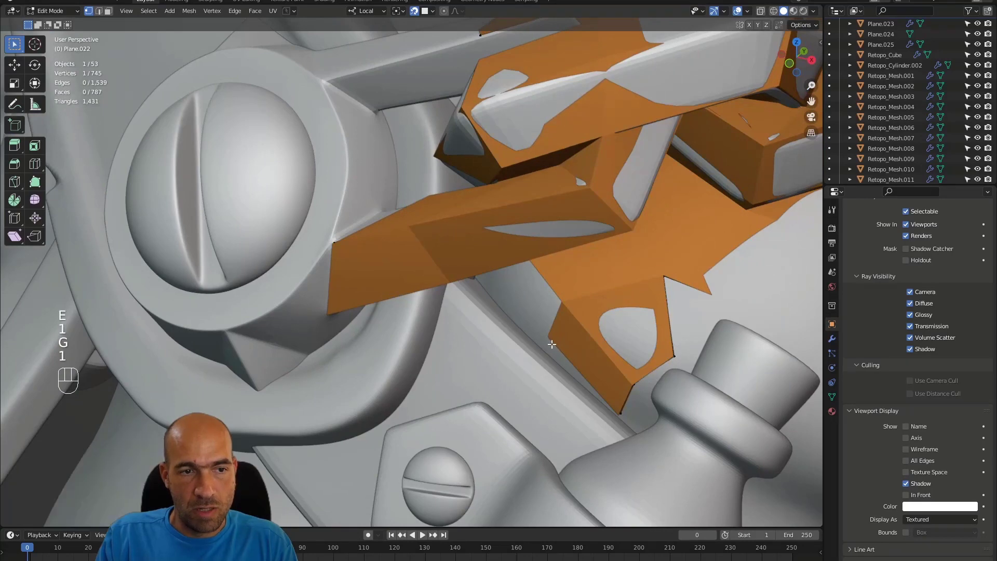
{"action": "middle_click_drag", "start_coordinate": [557, 338], "coordinate": [560, 372]}
{"action": "key", "text": "g"}
{"action": "left_click", "coordinate": [535, 334]}
Extrude the recess edge twice across the rim and onto the flat plate, and shift the outer corner vertex inward.
{"action": "key", "text": "2"}
{"action": "key", "text": "e"}
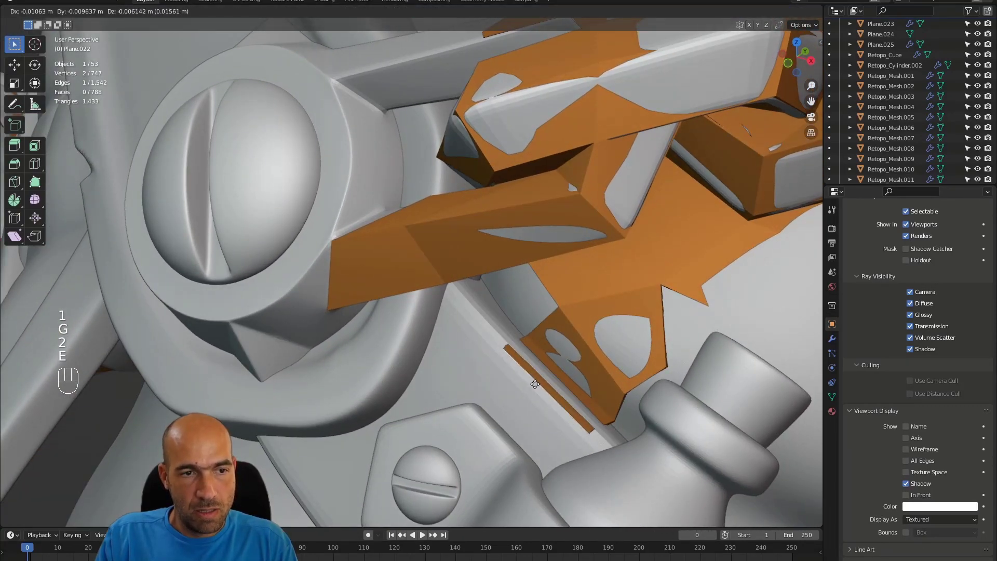
{"action": "left_click", "coordinate": [519, 397]}
{"action": "key", "text": "e"}
{"action": "left_click", "coordinate": [457, 388]}
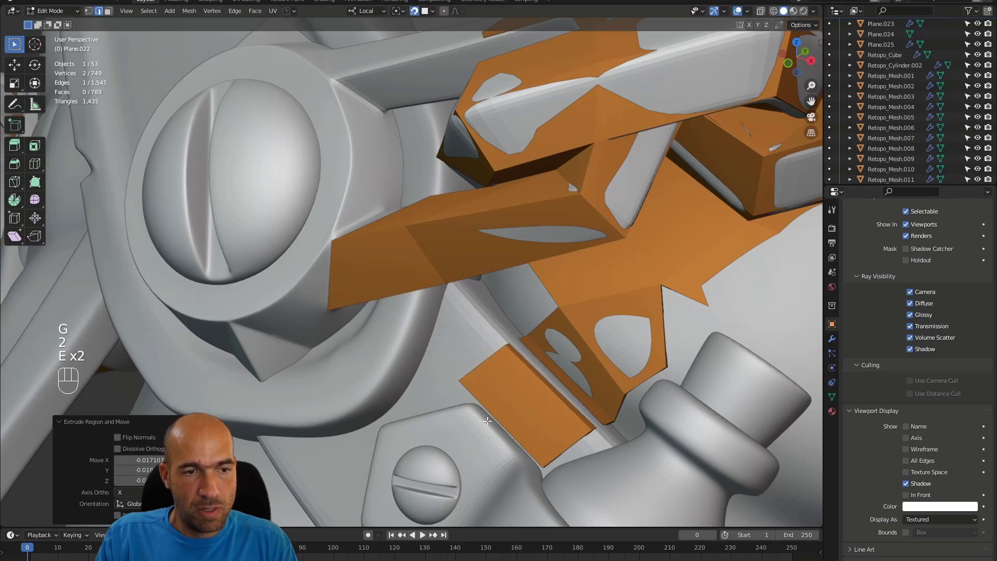
{"action": "middle_click_drag", "start_coordinate": [457, 387], "coordinate": [535, 348]}
{"action": "key", "text": "1"}
{"action": "left_click", "coordinate": [455, 387]}
{"action": "key", "text": "g"}
{"action": "left_click", "coordinate": [471, 374]}
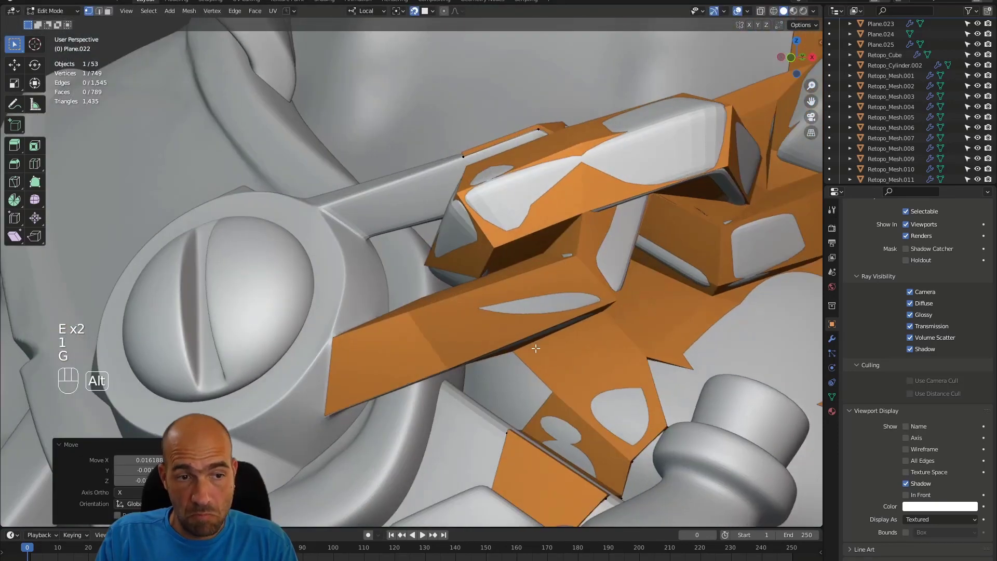
Fill the recess wall and its rim below the strap with two new faces and position the added vertex.
{"action": "left_click", "coordinate": [551, 394]}
{"action": "middle_click_drag", "start_coordinate": [561, 389], "coordinate": [500, 439], "text": "alt"}
{"action": "key", "text": "f"}
{"action": "key", "text": "1"}
{"action": "key", "text": "f"}
{"action": "left_click", "coordinate": [497, 460]}
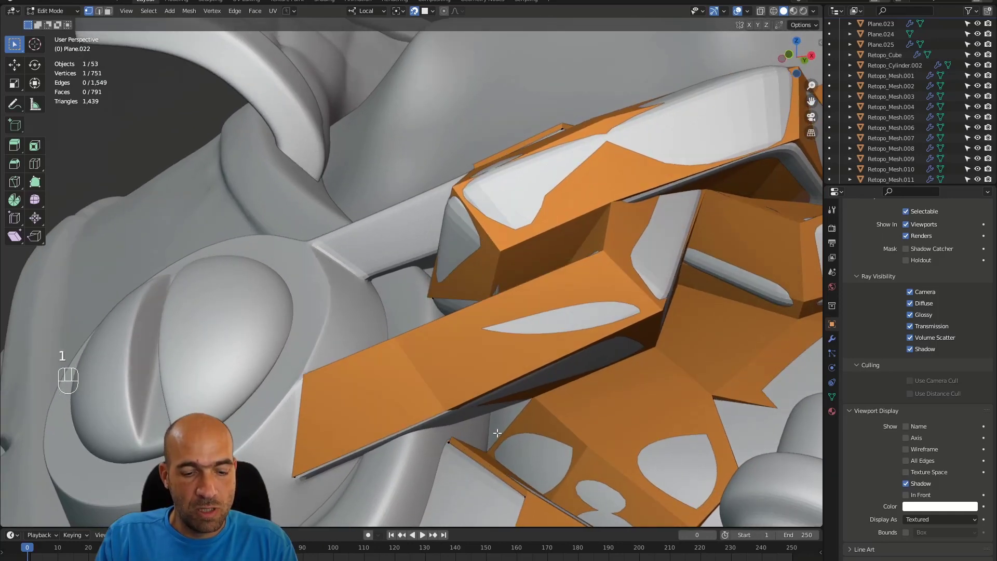
Fill a corner face beneath the strap, place its new vertex, and connect it across the face with an edge.
{"action": "key", "text": "f"}
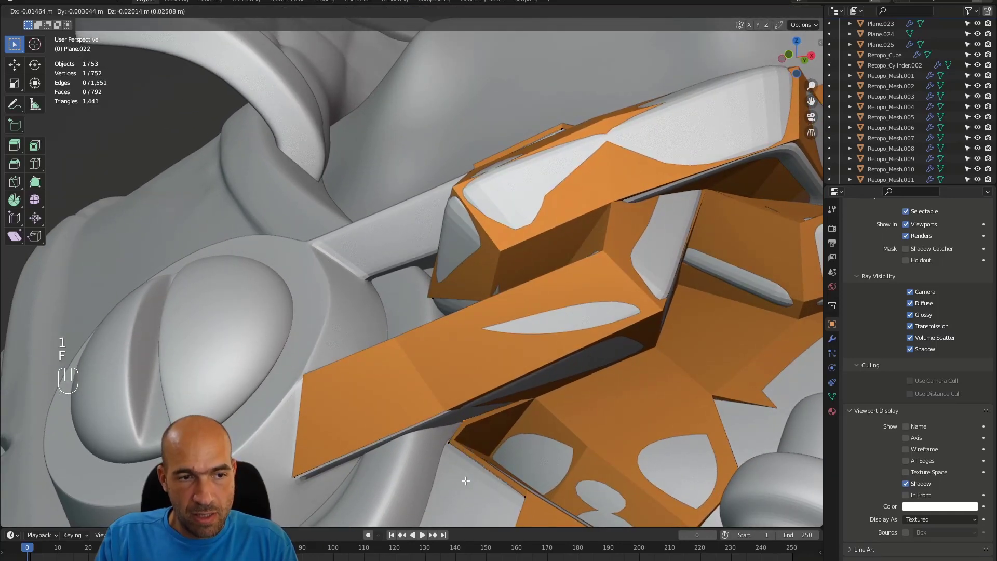
{"action": "left_click", "coordinate": [472, 481]}
{"action": "left_click_drag", "start_coordinate": [472, 480], "coordinate": [490, 413], "text": "alt"}
{"action": "left_click", "coordinate": [494, 459], "text": "shift"}
Select the two open edges beneath the strap and fill the gap between them with a face.
{"action": "key", "text": "2"}
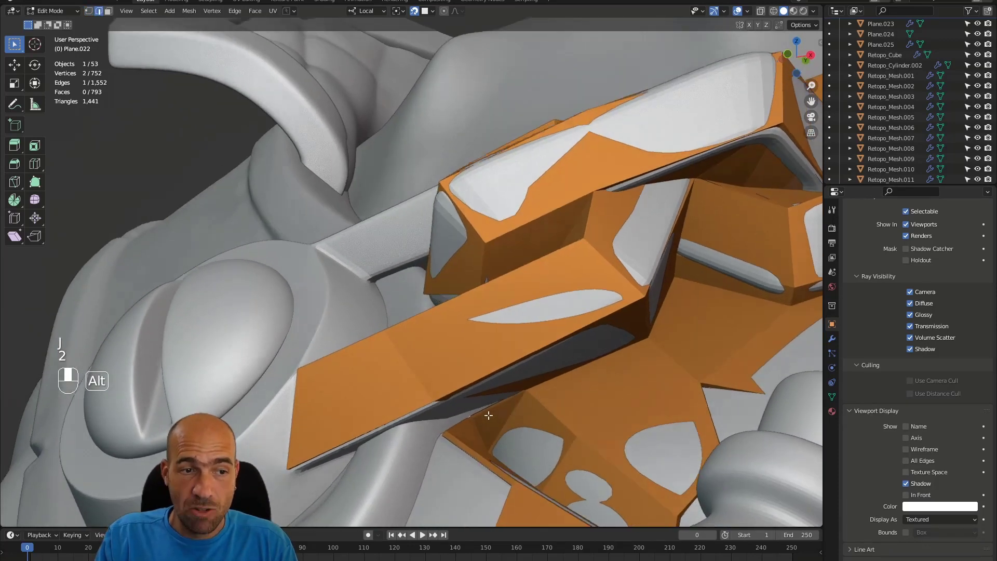
{"action": "key", "text": "2"}
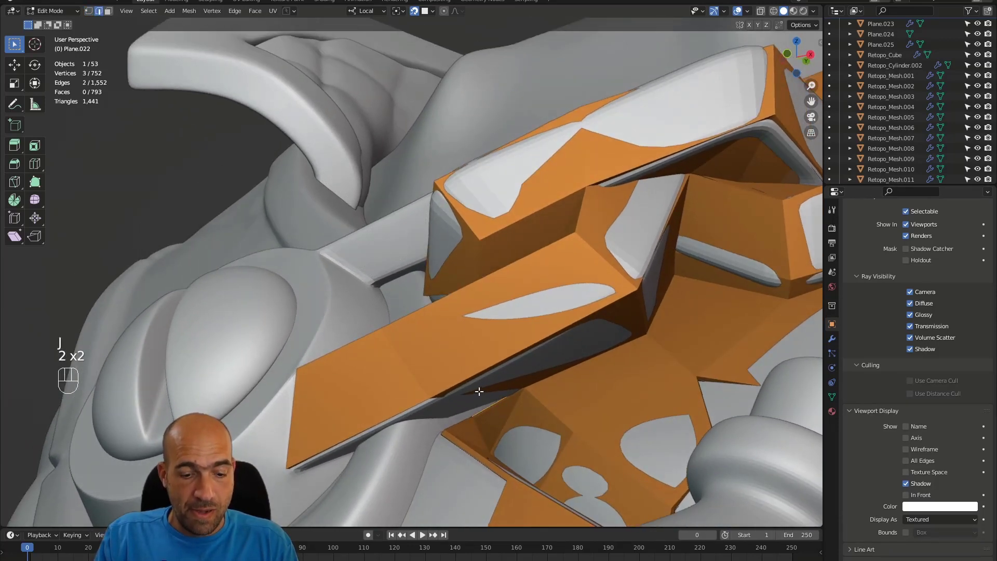
{"action": "key", "text": "f"}
Extend the flat plate's patch with a filled face toward the curved rim and adjust its corner vertex below the strap.
{"action": "left_click_drag", "start_coordinate": [475, 403], "coordinate": [430, 390], "text": "alt"}
{"action": "key", "text": "f"}
{"action": "left_click", "coordinate": [459, 468]}
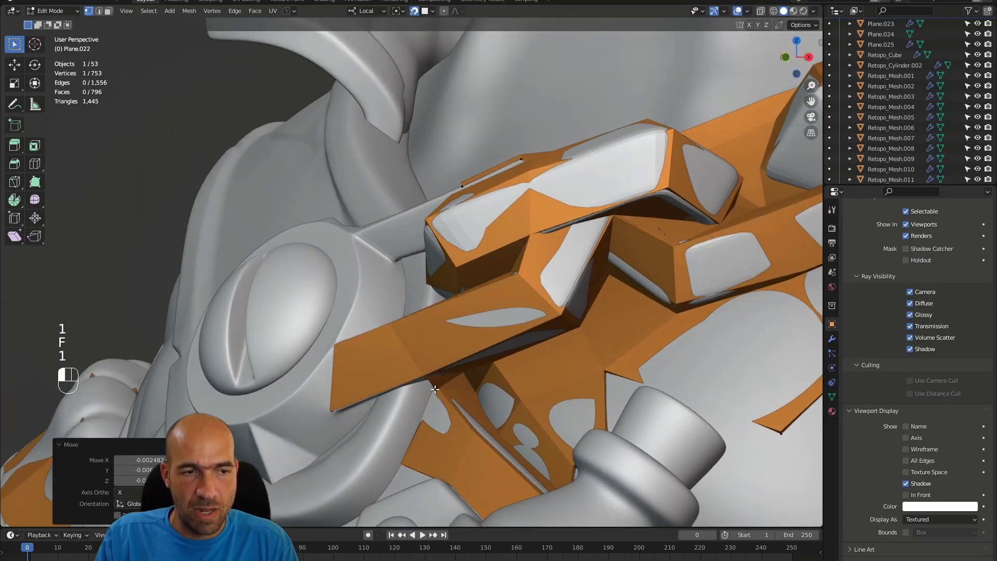
{"action": "key", "text": "g"}
{"action": "left_click", "coordinate": [440, 400]}
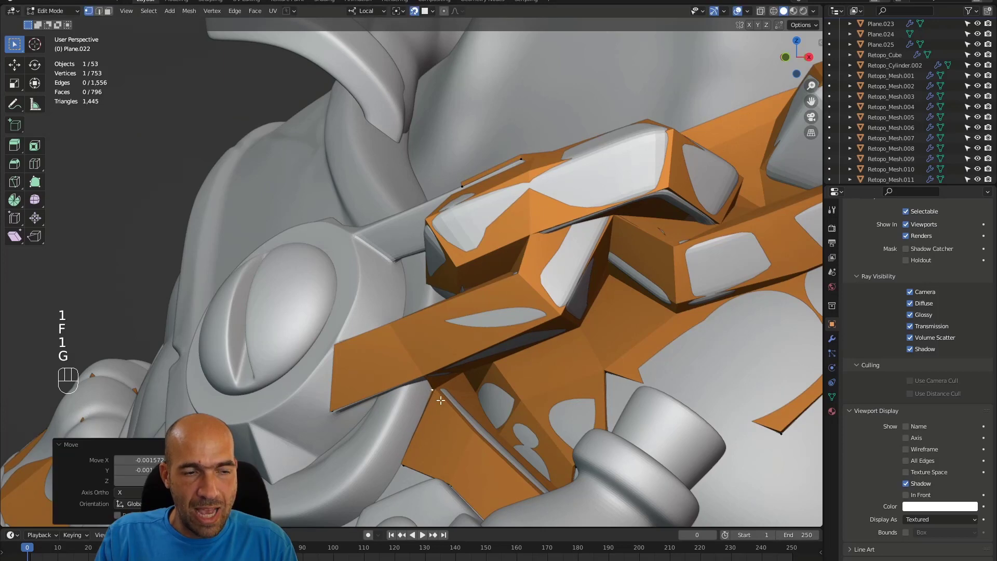
{"action": "left_click_drag", "start_coordinate": [440, 401], "coordinate": [409, 364], "text": "alt"}
{"action": "key", "text": "2"}
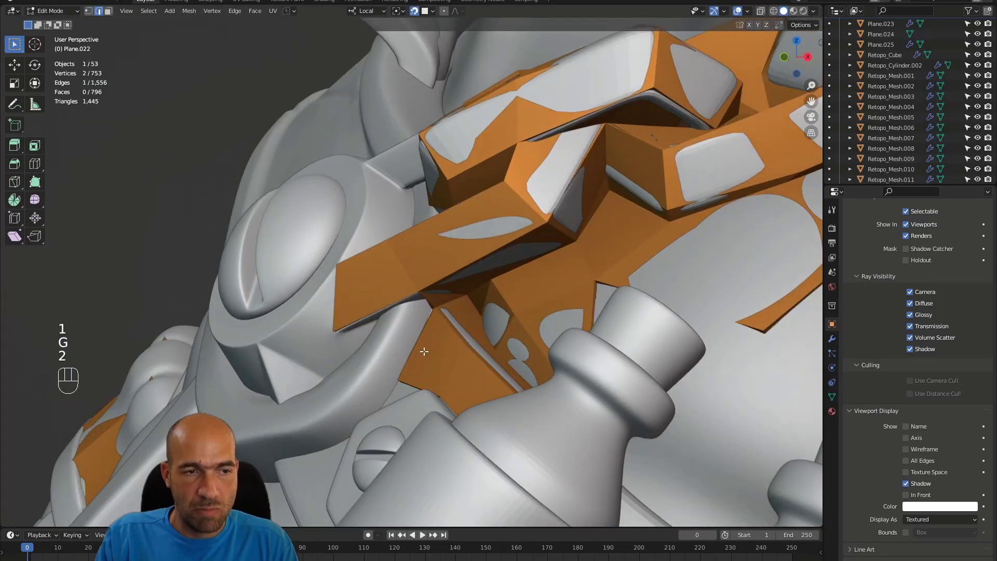
Extrude the flat plate's open edge onto the curved rim and adjust the new face's outer corner vertex.
{"action": "key", "text": "e"}
{"action": "left_click", "coordinate": [380, 382]}
{"action": "key", "text": "1"}
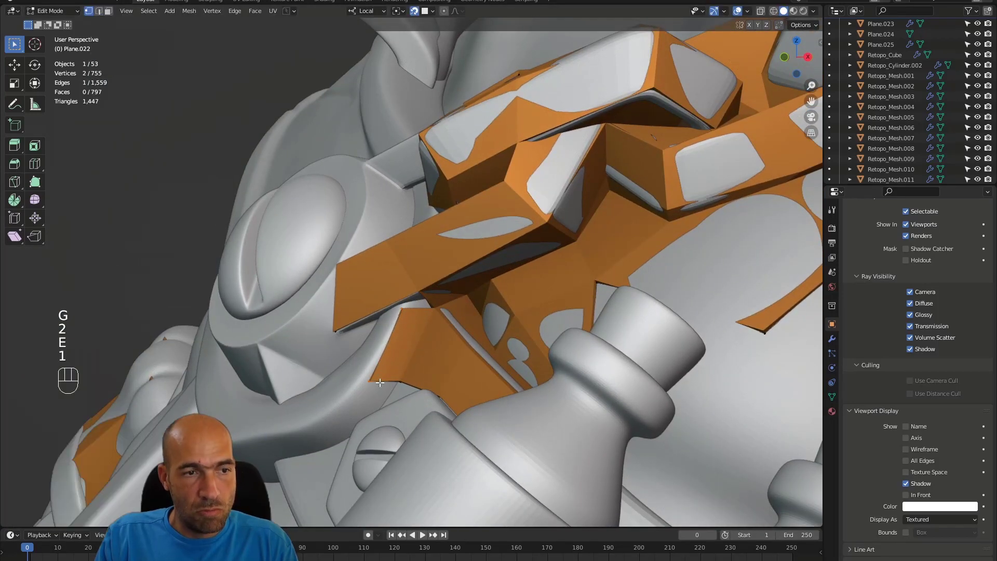
{"action": "key", "text": "g"}
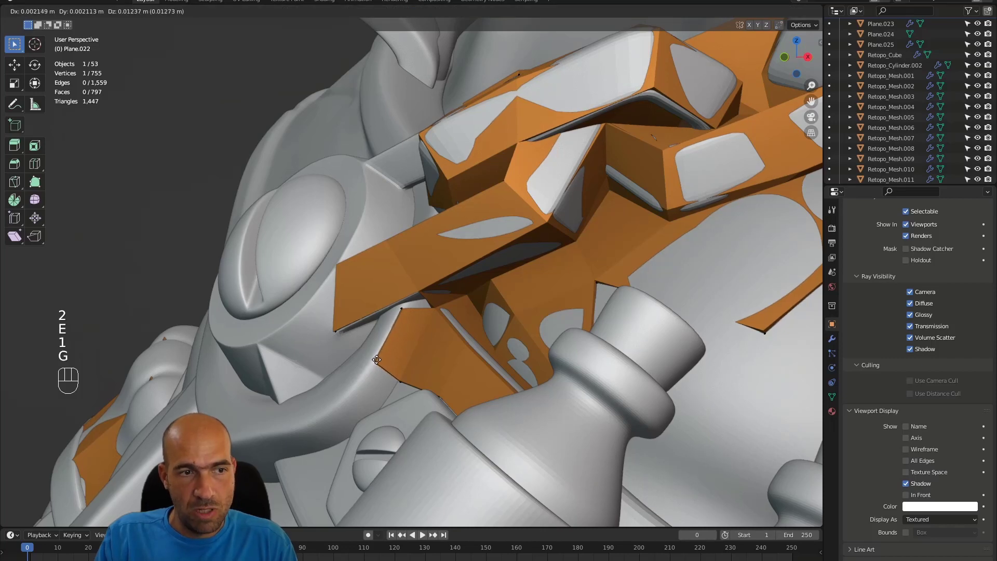
{"action": "left_click", "coordinate": [377, 360]}
Move the lower corner vertex of the strap's open end back along its bottom edge, level with the rim patch.
{"action": "left_click_drag", "start_coordinate": [377, 360], "coordinate": [299, 402], "text": "alt"}
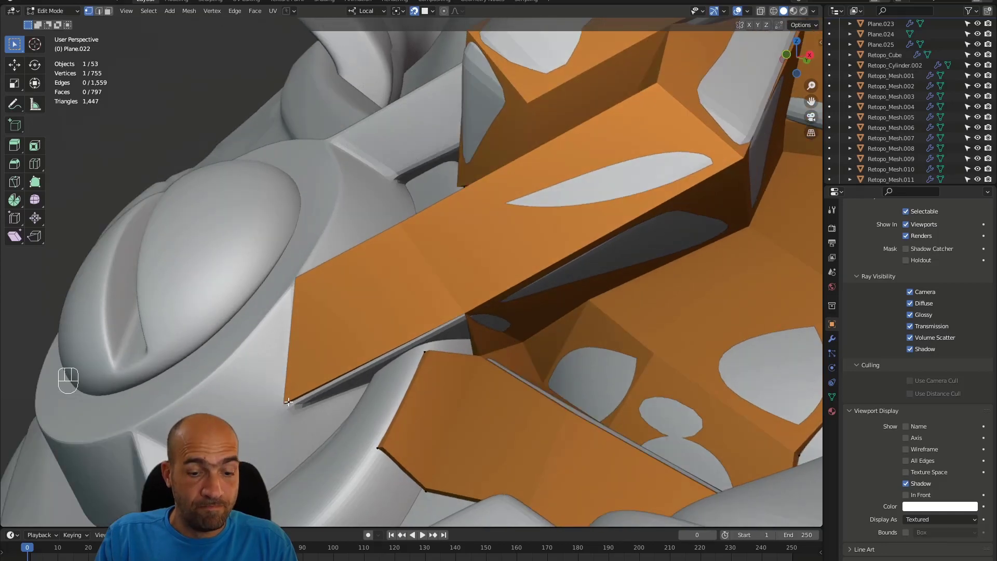
{"action": "key", "text": "g"}
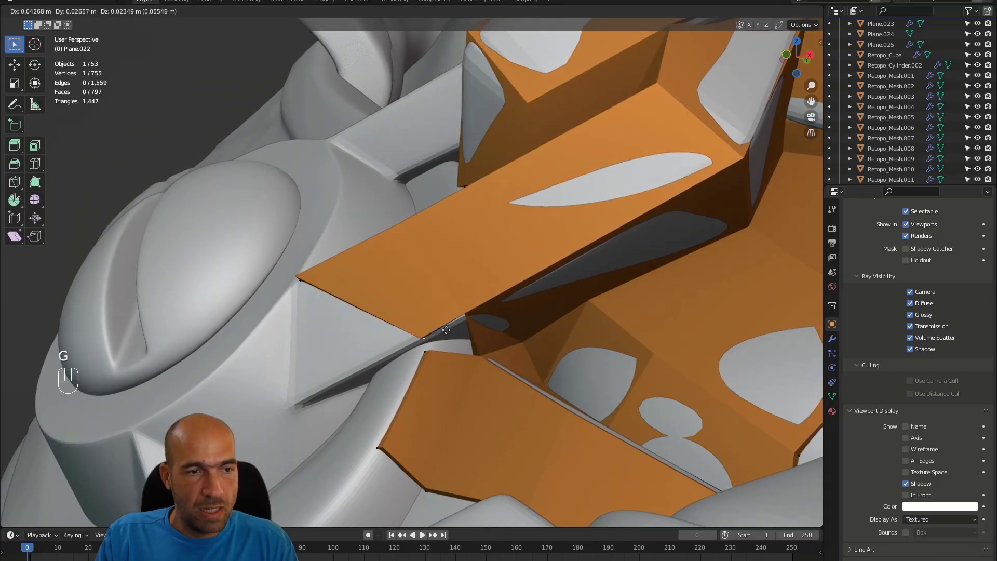
{"action": "left_click", "coordinate": [450, 324]}
{"action": "left_click_drag", "start_coordinate": [449, 324], "coordinate": [469, 340], "text": "alt"}
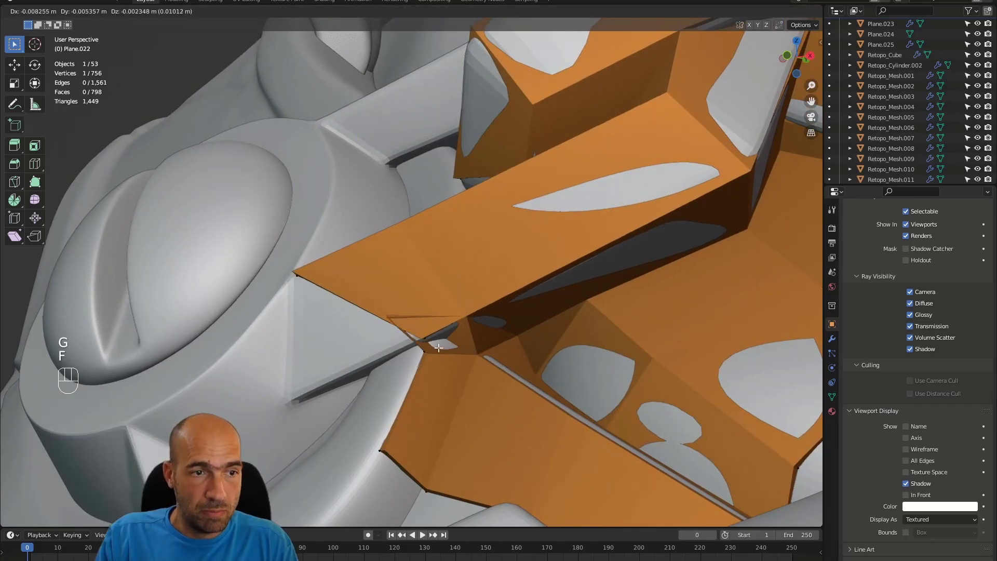
{"action": "right_click", "coordinate": [472, 341]}
{"action": "key", "text": "f"}
{"action": "key", "text": "ctrl+z"}
{"action": "left_click_drag", "start_coordinate": [473, 341], "coordinate": [471, 326], "text": "alt"}
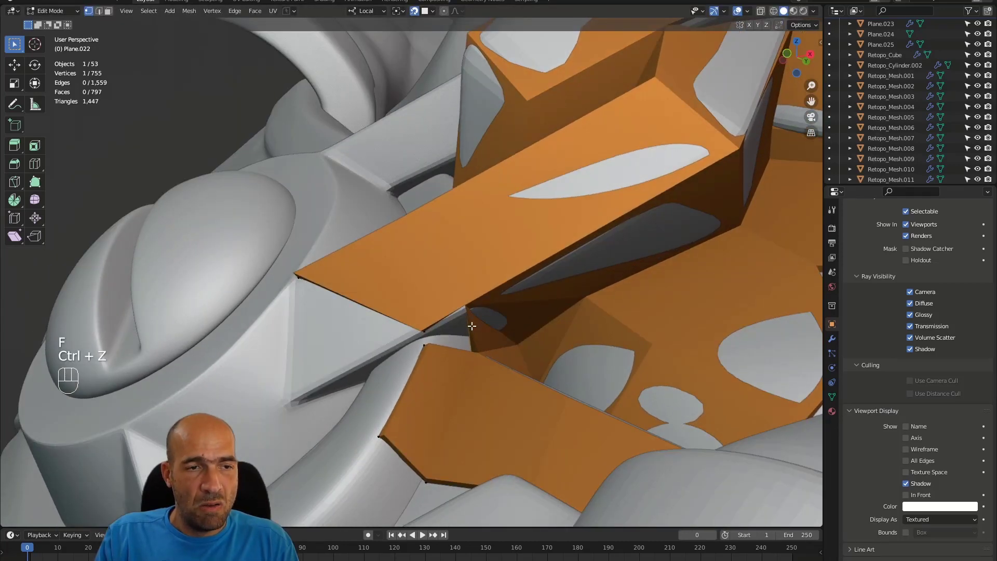
{"action": "key", "text": "f"}
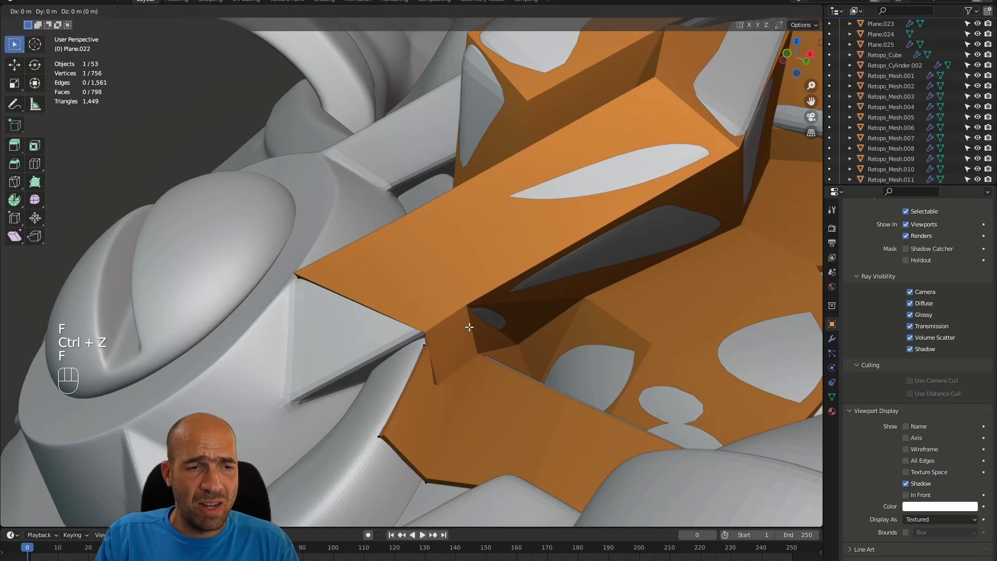
{"action": "left_click", "coordinate": [466, 330]}
{"action": "mouse_move", "coordinate": [484, 338]}
{"action": "middle_mouse_down", "text": "alt"}
{"action": "mouse_move", "coordinate": [504, 329]}
{"action": "mouse_move", "coordinate": [530, 339]}
{"action": "mouse_move", "coordinate": [467, 352]}
{"action": "mouse_move", "coordinate": [496, 339]}
{"action": "mouse_move", "coordinate": [473, 379]}
{"action": "mouse_move", "coordinate": [441, 356]}
{"action": "mouse_move", "coordinate": [452, 380]}
{"action": "middle_mouse_up", "text": "alt"}
{"action": "key", "text": "ctrl+z"}
Select the strap's bottom edge and the facing edge of the rim patch with X-ray on, and fill between them.
{"action": "key", "text": "alt+z"}
{"action": "key", "text": "2"}
{"action": "key", "text": "f"}
{"action": "key", "text": "alt+z"}
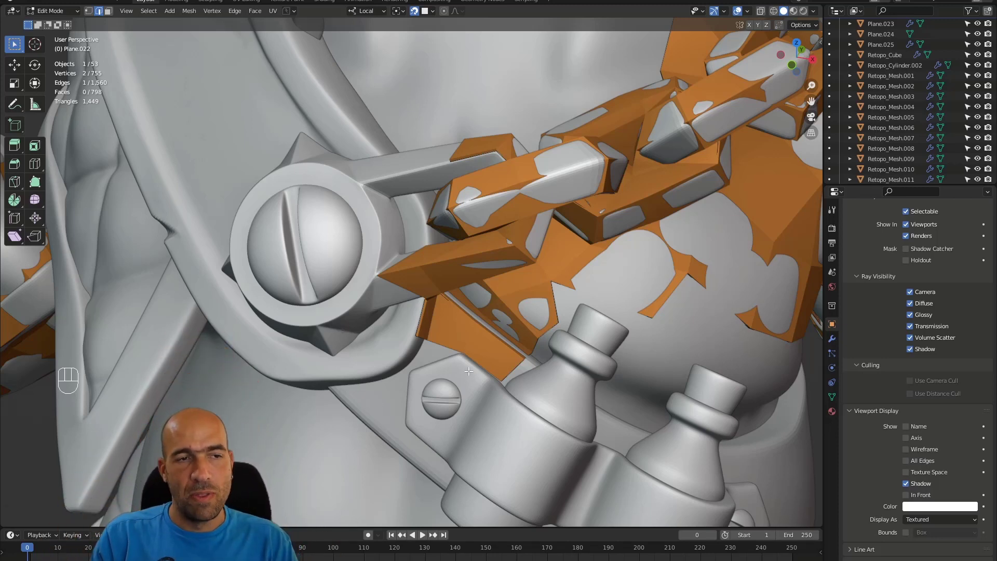
Extrude the strap's slanted end edge down to the round screw's base and pull the new vertex up beneath the strap.
{"action": "left_click_drag", "start_coordinate": [497, 296], "coordinate": [495, 382], "text": "alt"}
{"action": "key", "text": "e"}
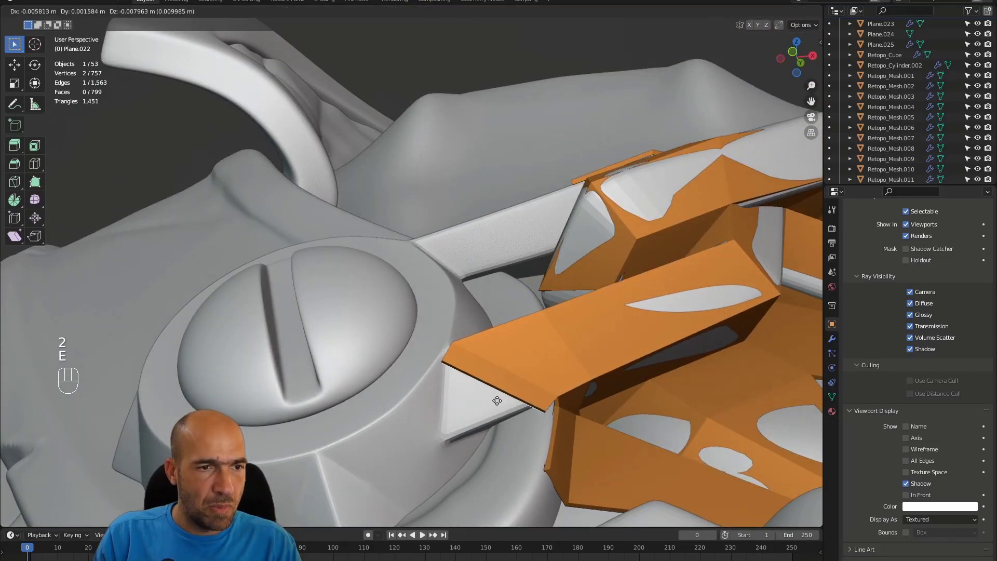
{"action": "left_click", "coordinate": [495, 467]}
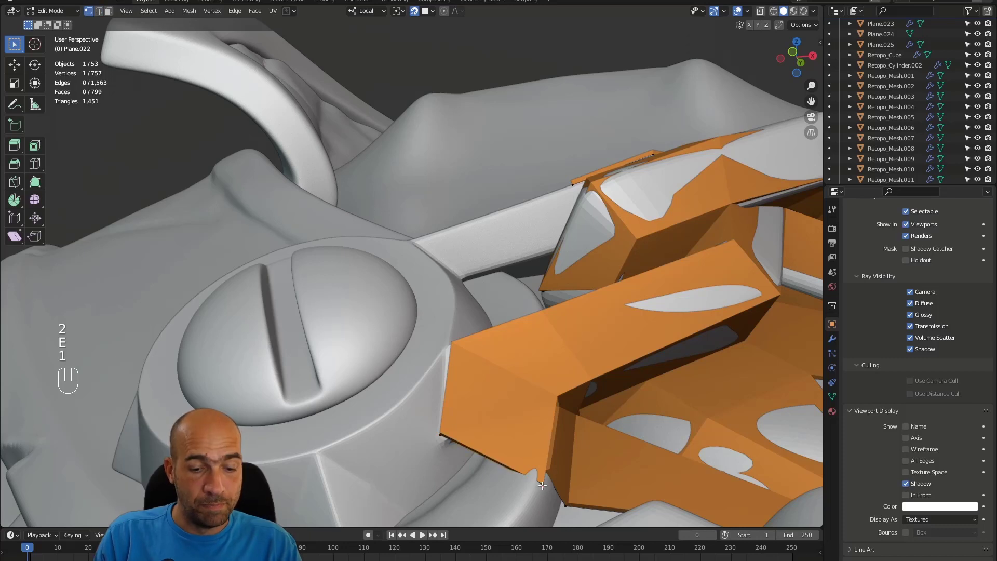
{"action": "key", "text": "g"}
{"action": "left_click", "coordinate": [529, 413]}
Merge the new vertex with its neighbour on the strap's lower edge at center and reposition the merged vertex.
{"action": "left_click", "coordinate": [557, 399], "text": "shift"}
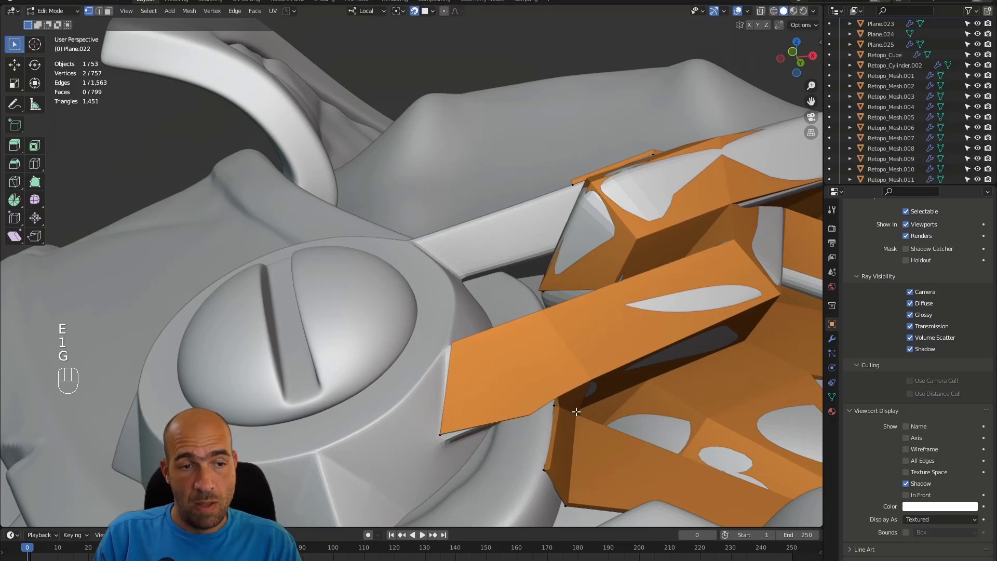
{"action": "left_click_drag", "start_coordinate": [558, 400], "coordinate": [552, 419], "text": "alt"}
{"action": "key", "text": "m"}
{"action": "left_click", "coordinate": [560, 414]}
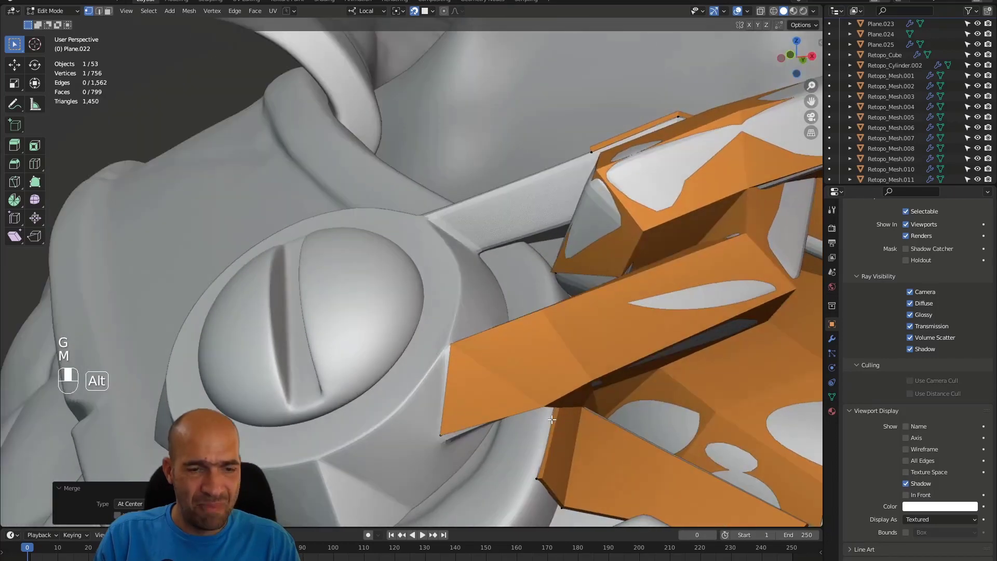
{"action": "key", "text": "g"}
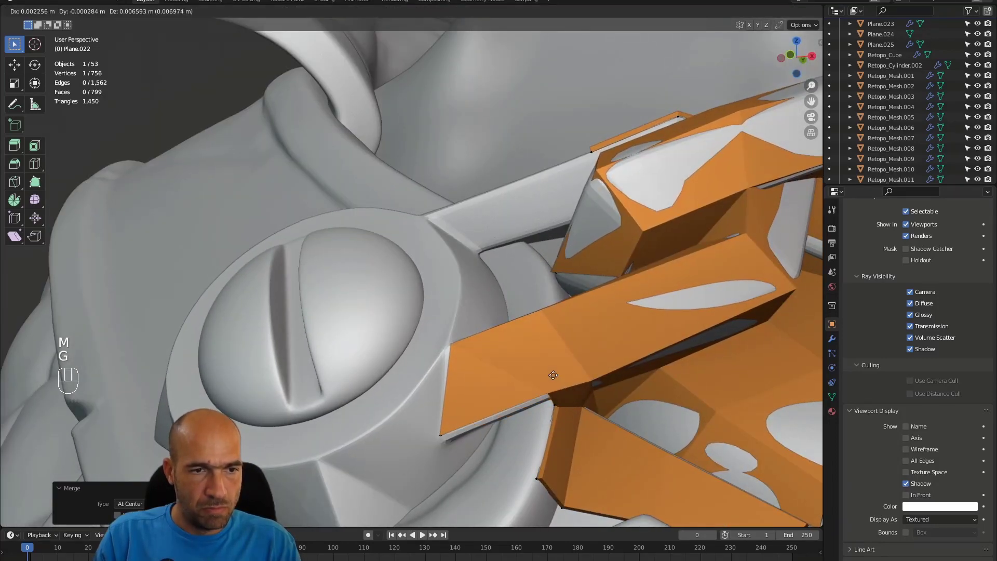
{"action": "left_click", "coordinate": [555, 380]}
Move the lower corner vertex of the strap's end onto the corner where it meets the screw's base.
{"action": "left_click_drag", "start_coordinate": [554, 379], "coordinate": [507, 397], "text": "alt"}
{"action": "left_click_drag", "start_coordinate": [506, 397], "coordinate": [491, 275], "text": "alt+shift"}
{"action": "key", "text": "g"}
{"action": "left_click", "coordinate": [459, 279]}
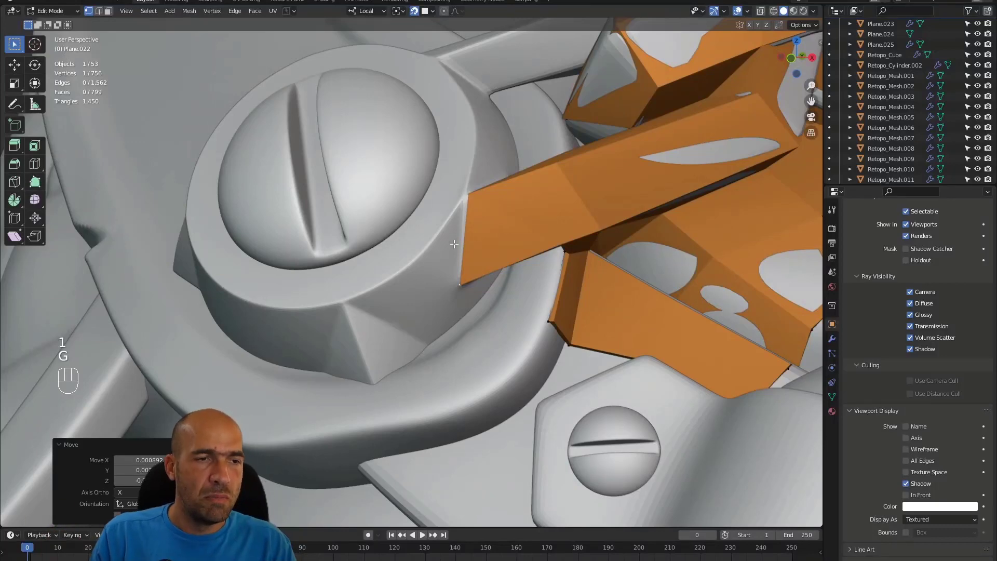
Adjust the corner vertices at the open end of the other strap leading to the screw's base.
{"action": "mouse_move", "coordinate": [477, 232]}
{"action": "left_mouse_down", "text": "ctrl+alt"}
{"action": "mouse_move", "coordinate": [481, 337]}
{"action": "mouse_move", "coordinate": [470, 361]}
{"action": "mouse_move", "coordinate": [466, 247]}
{"action": "left_mouse_up", "text": "ctrl+alt"}
{"action": "left_click_drag", "start_coordinate": [466, 247], "coordinate": [523, 265], "text": "alt"}
{"action": "key", "text": "1"}
{"action": "left_click_drag", "start_coordinate": [588, 214], "coordinate": [648, 230], "text": "alt"}
{"action": "key", "text": "g"}
{"action": "left_click", "coordinate": [590, 209]}
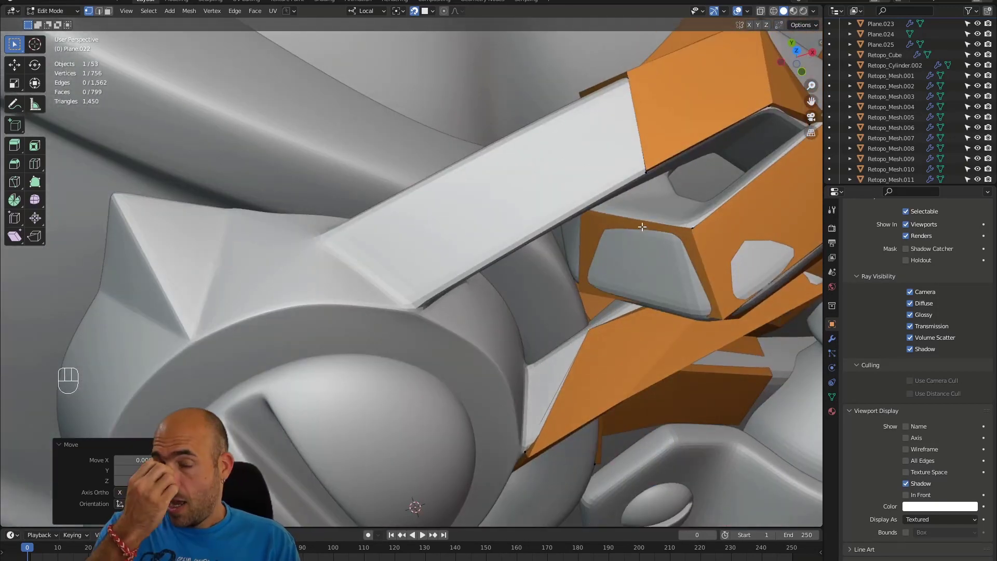
{"action": "left_click_drag", "start_coordinate": [612, 214], "coordinate": [624, 157], "text": "alt"}
{"action": "key", "text": "g"}
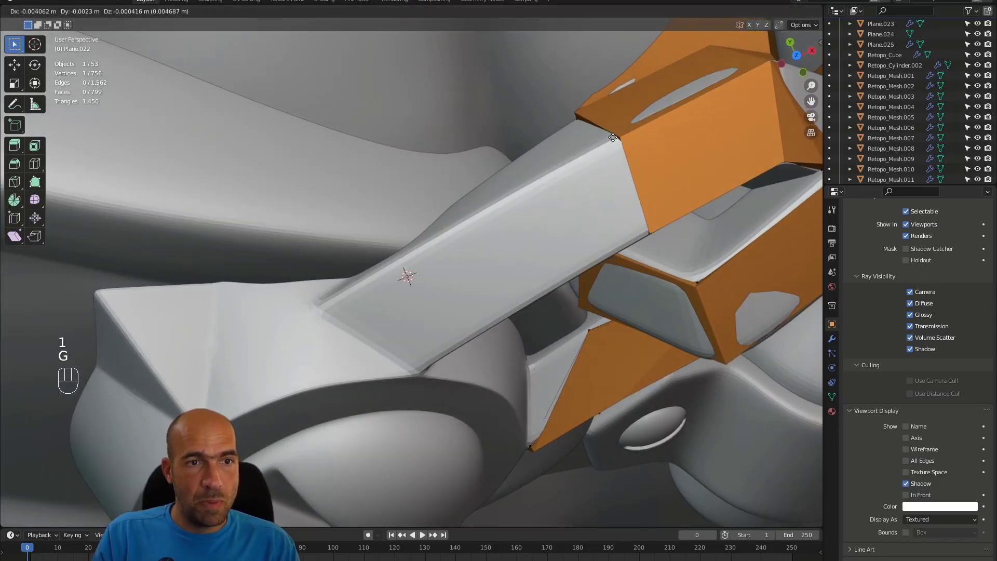
{"action": "left_click", "coordinate": [600, 140]}
Extrude that strap's open edge down to the screw's base and snap its upper vertex to the strap's corner.
{"action": "key", "text": "2"}
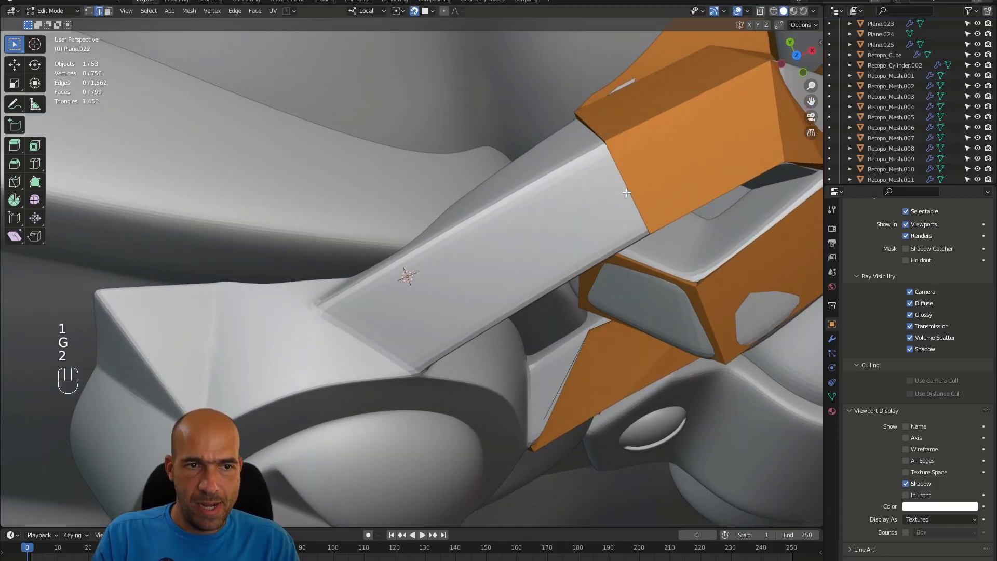
{"action": "key", "text": "e"}
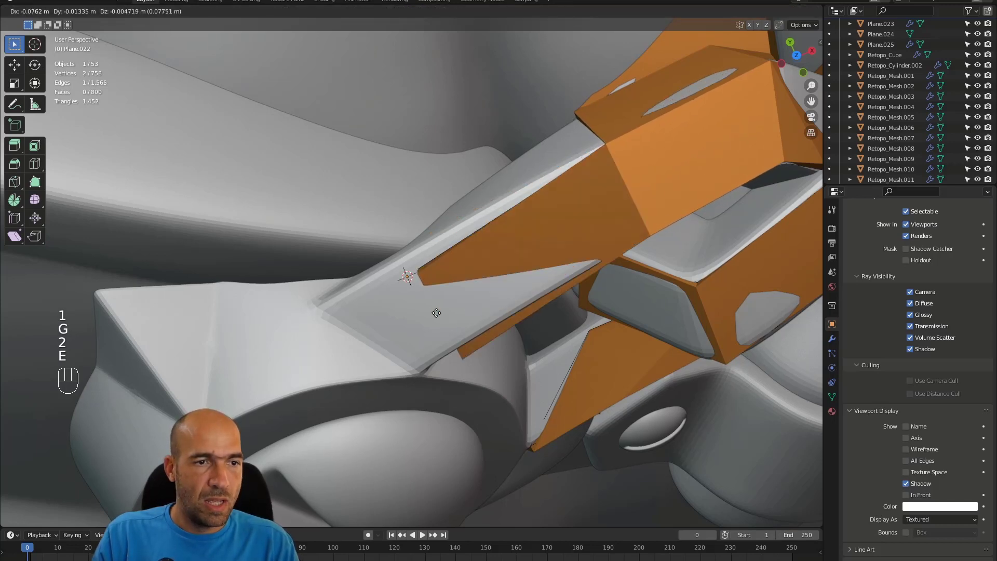
{"action": "left_click", "coordinate": [398, 322]}
{"action": "key", "text": "1"}
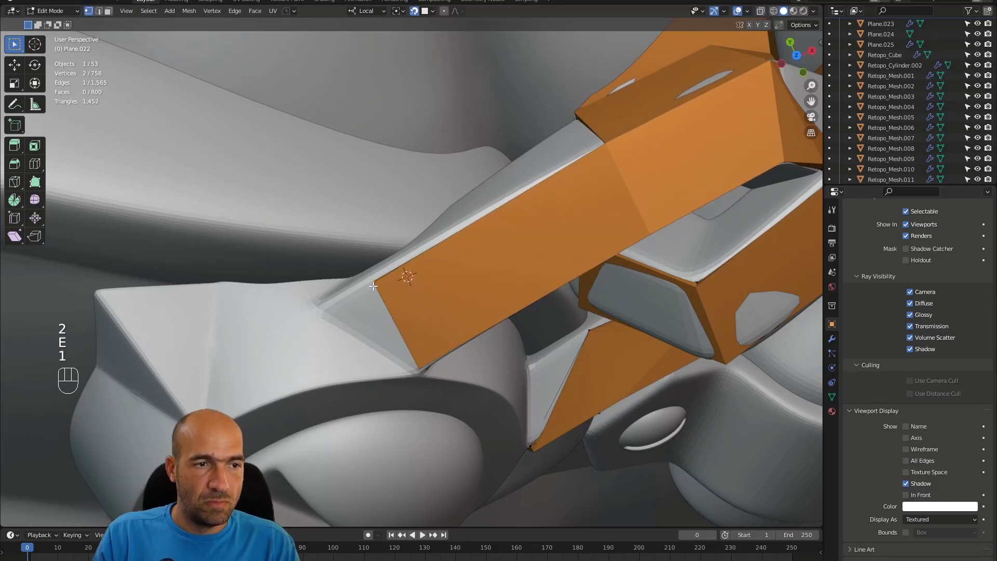
{"action": "key", "text": "g"}
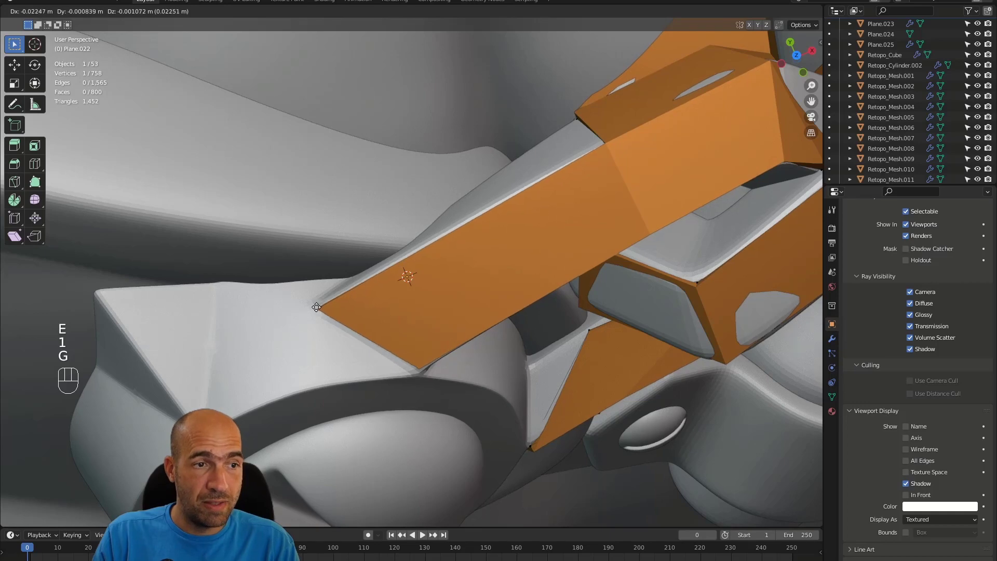
{"action": "left_click", "coordinate": [463, 216]}
Reposition the vertex on the strap's upper edge where the extruded face begins.
{"action": "left_click_drag", "start_coordinate": [463, 216], "coordinate": [526, 216], "text": "alt"}
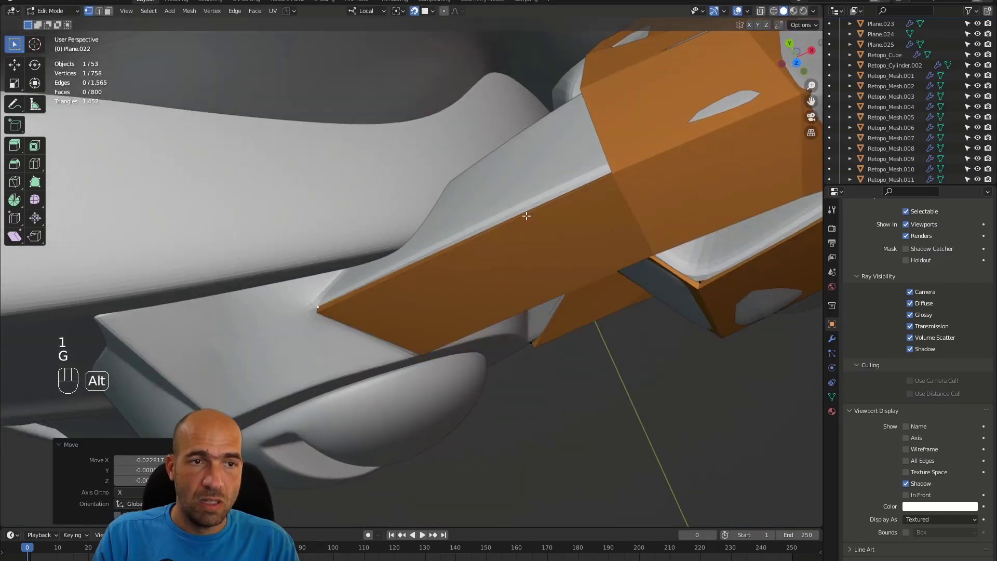
{"action": "left_click", "coordinate": [606, 171]}
{"action": "key", "text": "g"}
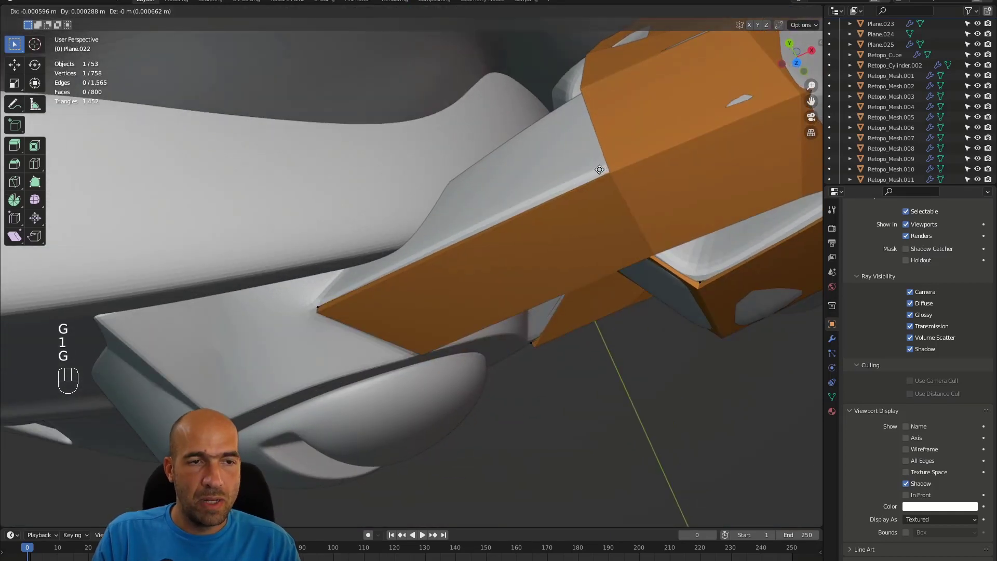
{"action": "left_click", "coordinate": [611, 176]}
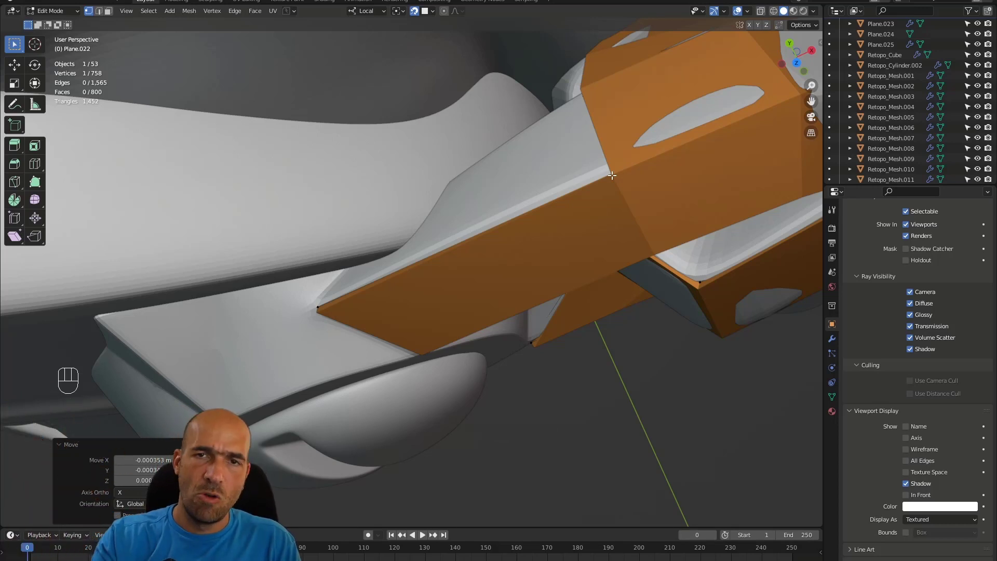
Fill the strap's uncovered narrow side with a face from the edge vertex and place its new vertex.
{"action": "mouse_move", "coordinate": [620, 163]}
{"action": "middle_mouse_down", "text": "alt"}
{"action": "mouse_move", "coordinate": [625, 189]}
{"action": "mouse_move", "coordinate": [625, 177]}
{"action": "middle_mouse_up", "text": "alt"}
{"action": "left_click", "coordinate": [613, 176]}
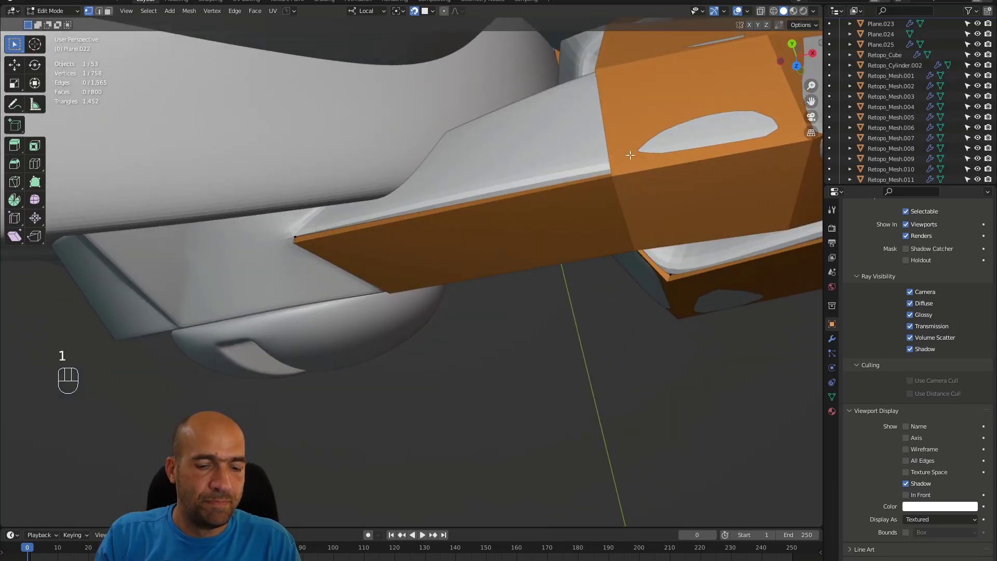
{"action": "key", "text": "f"}
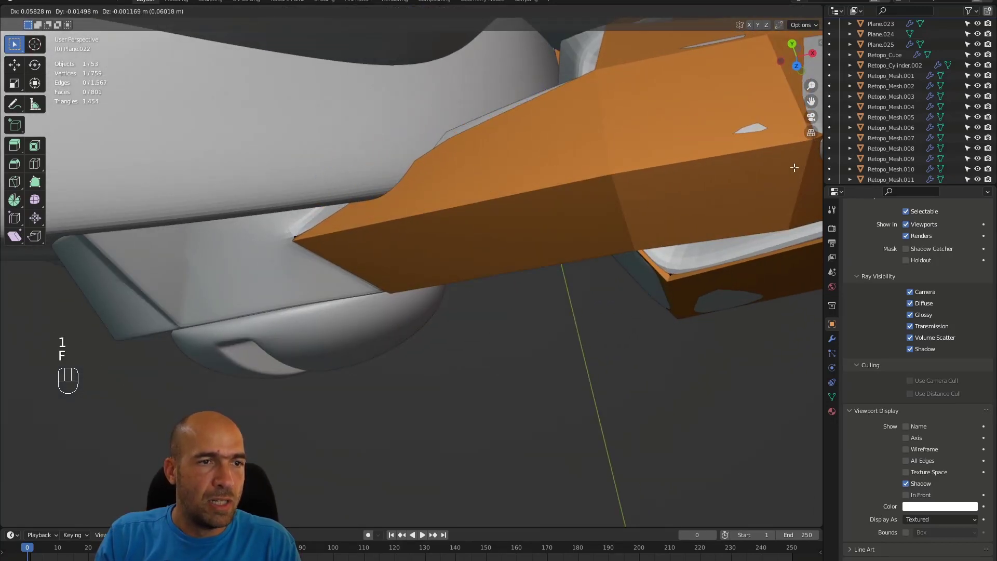
{"action": "left_click", "coordinate": [731, 220]}
Extrude the open edge of the patch beside the interlaced straps outward over the smooth body surface.
{"action": "left_click_drag", "start_coordinate": [732, 218], "coordinate": [519, 208], "text": "alt"}
{"action": "key", "text": "2"}
{"action": "left_click", "coordinate": [456, 223]}
{"action": "key", "text": "e"}
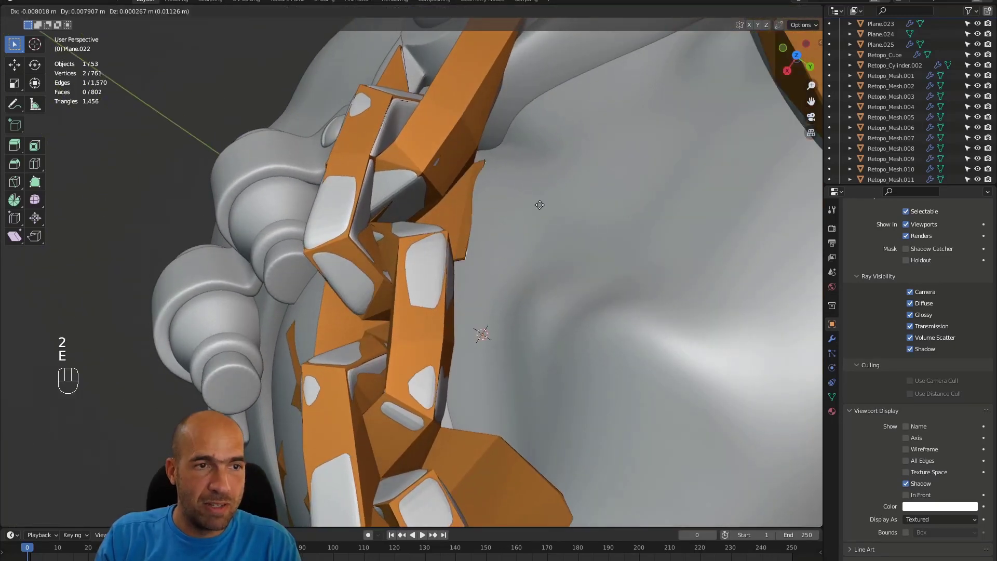
{"action": "left_click", "coordinate": [554, 234]}
Fill two more faces along the straps to join the extruded patch with the neighbouring body patch.
{"action": "key", "text": "1"}
{"action": "middle_click_drag", "start_coordinate": [553, 234], "coordinate": [461, 246]}
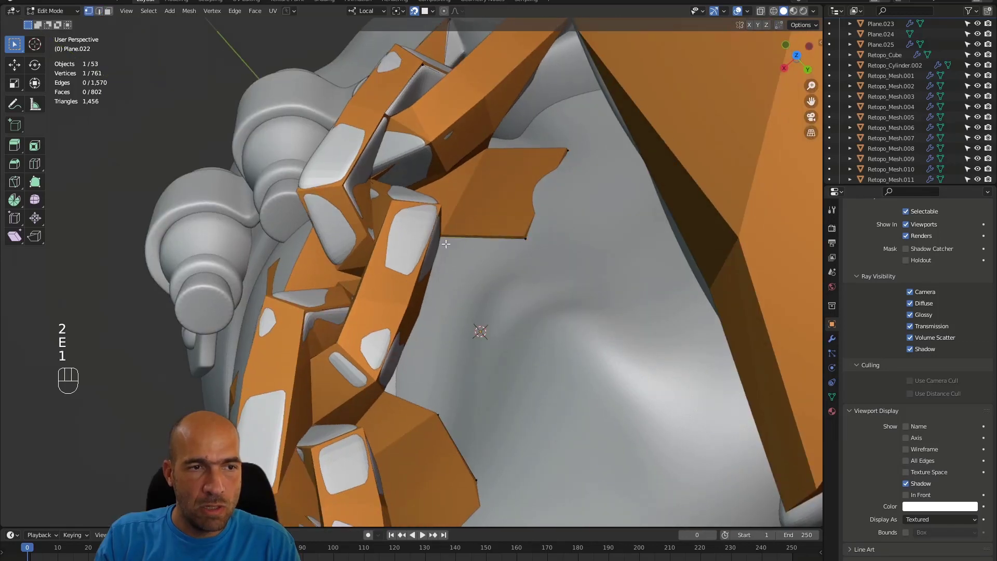
{"action": "key", "text": "f"}
{"action": "left_click", "coordinate": [465, 270]}
{"action": "left_click_drag", "start_coordinate": [443, 302], "coordinate": [444, 297], "text": "alt"}
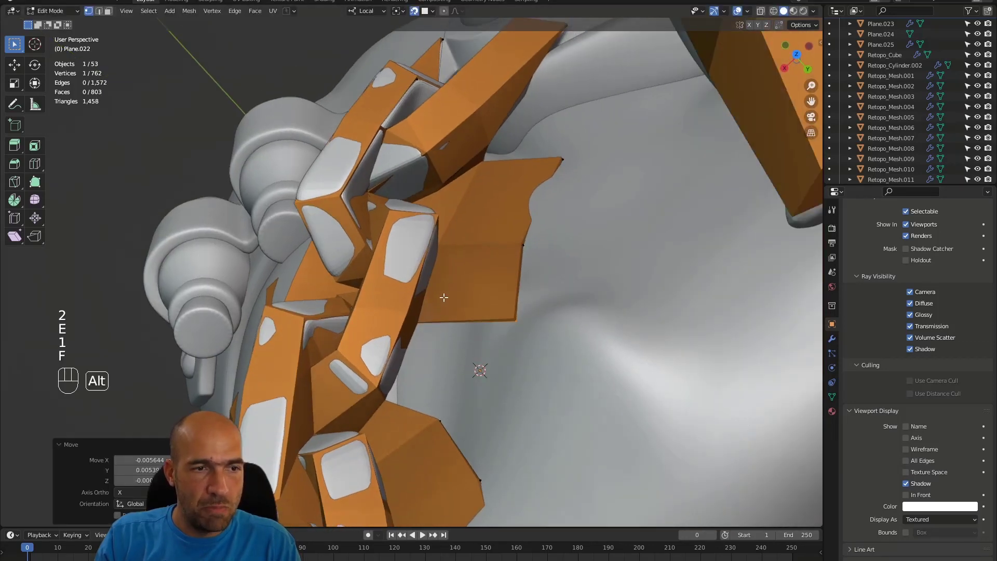
{"action": "key", "text": "2"}
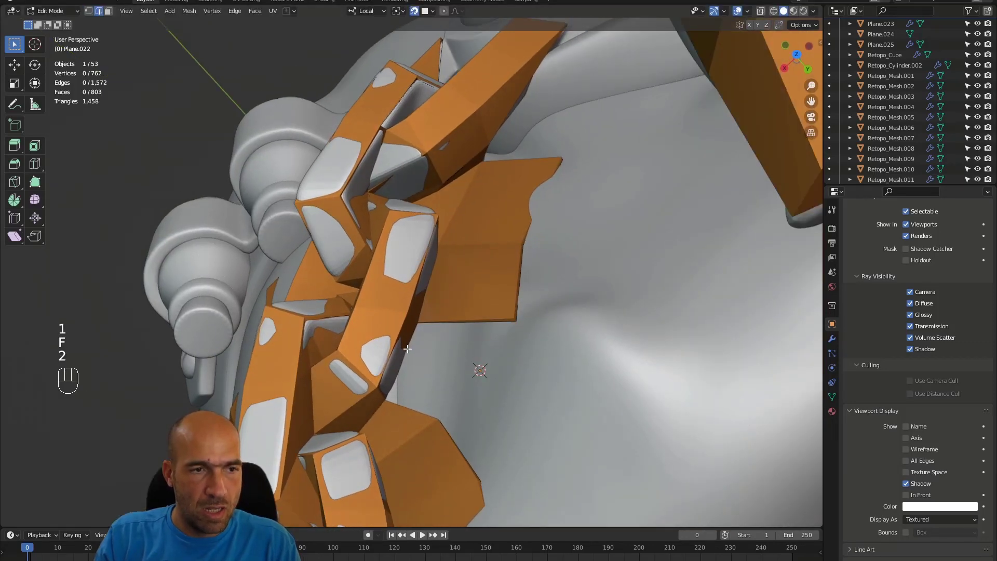
{"action": "key", "text": "f"}
Move the body patch's outer vertex, fill the next corner along the straps with a face, and place its new vertex.
{"action": "left_click_drag", "start_coordinate": [469, 345], "coordinate": [530, 333], "text": "alt"}
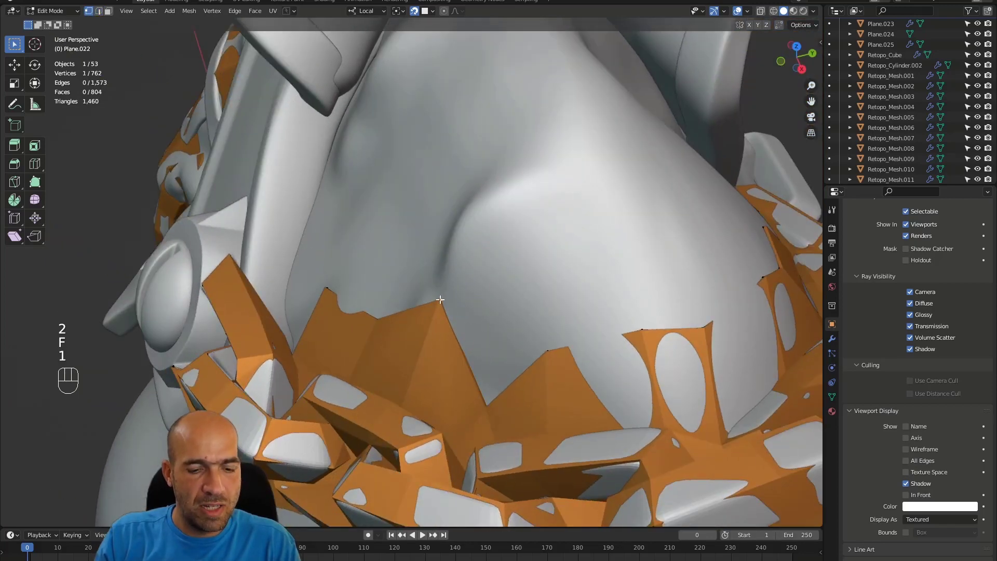
{"action": "key", "text": "g"}
{"action": "middle_click_drag", "start_coordinate": [431, 349], "coordinate": [505, 359]}
{"action": "key", "text": "f"}
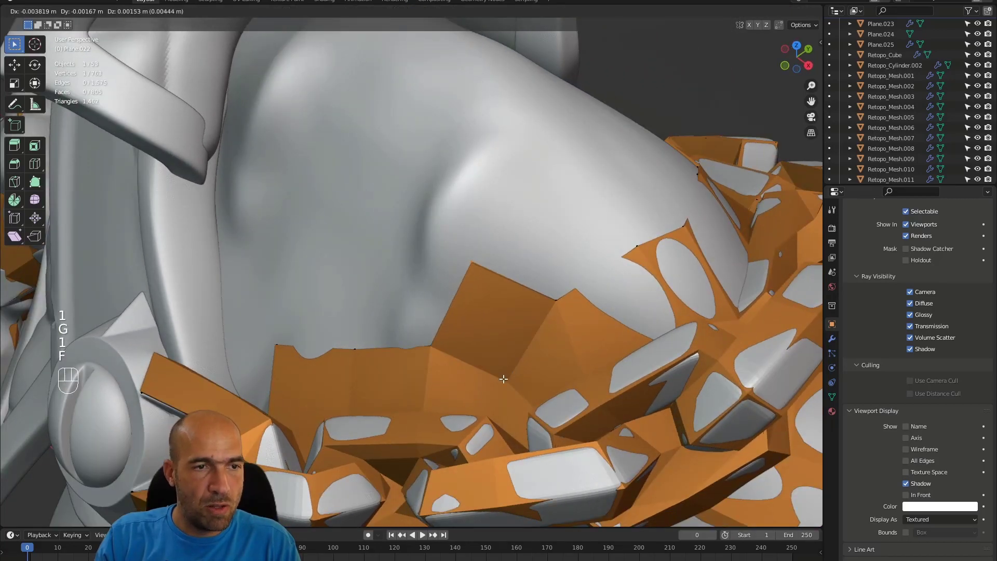
{"action": "left_click", "coordinate": [504, 378]}
Extrude the strap's lower side edge onto the rim beneath it and move the new outer vertex to the rim's base.
{"action": "middle_click_drag", "start_coordinate": [534, 313], "coordinate": [389, 278], "text": "alt"}
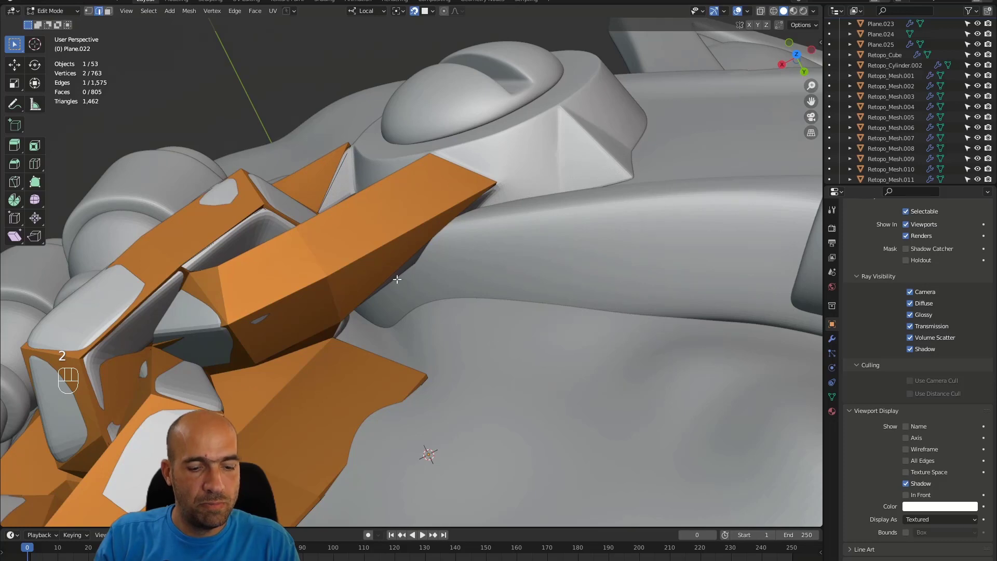
{"action": "key", "text": "e"}
{"action": "left_click", "coordinate": [504, 235]}
{"action": "key", "text": "1"}
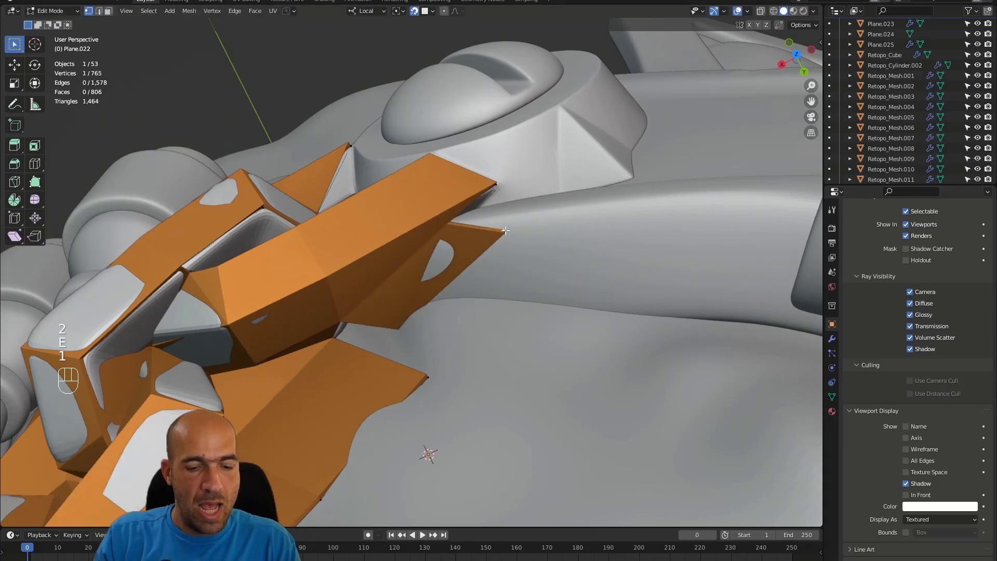
{"action": "key", "text": "g"}
{"action": "left_click", "coordinate": [458, 291]}
Move the lower vertex of the extruded rim faces in against the base of the strap.
{"action": "middle_click_drag", "start_coordinate": [421, 306], "coordinate": [411, 291], "text": "alt"}
{"action": "key", "text": "1"}
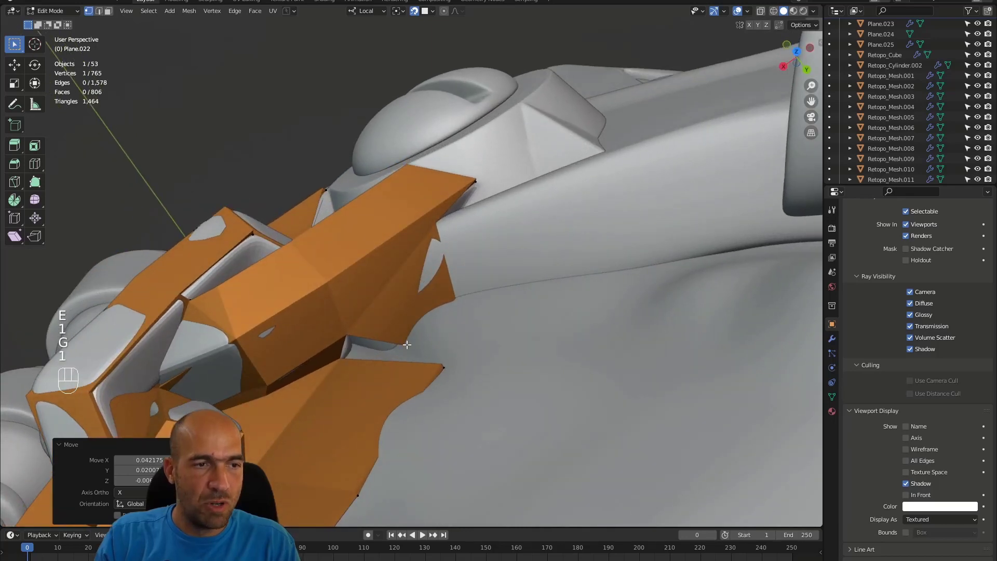
{"action": "key", "text": "g"}
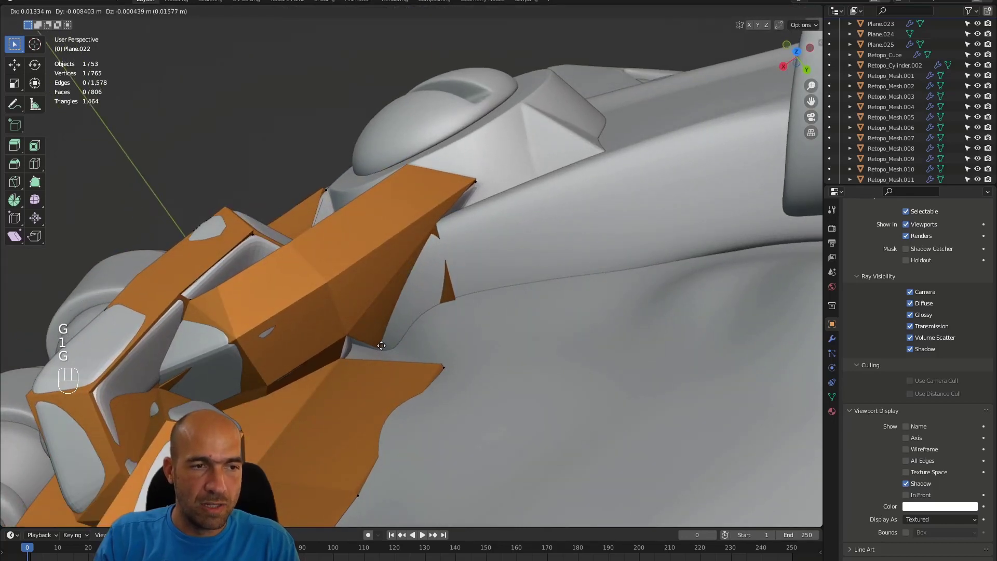
{"action": "left_click", "coordinate": [381, 346]}
{"action": "middle_click_drag", "start_coordinate": [383, 344], "coordinate": [413, 315]}
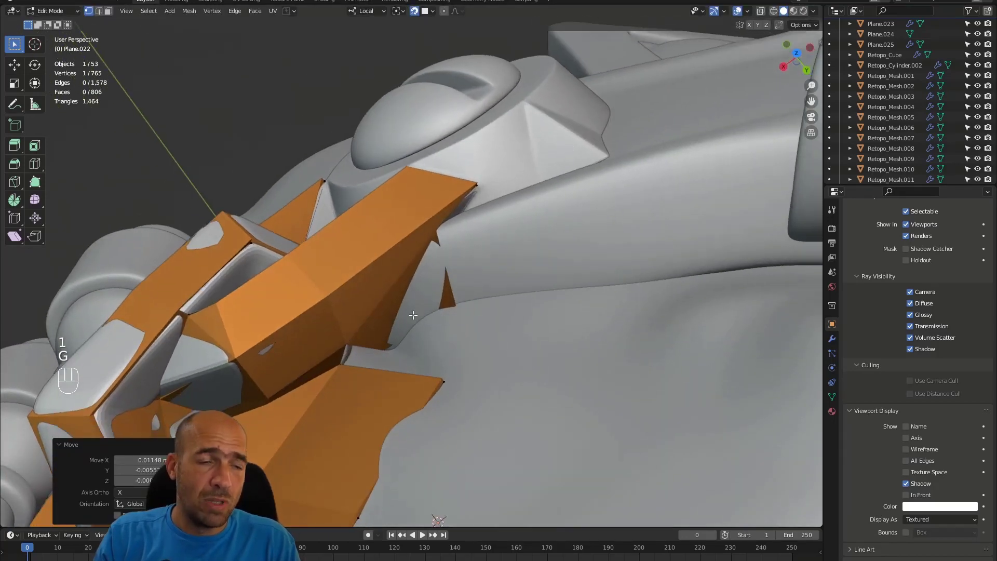
Connect two opposite vertices of the rim face with an edge, and fill a face between the strap's underside and the body patch.
{"action": "left_click", "coordinate": [434, 231]}
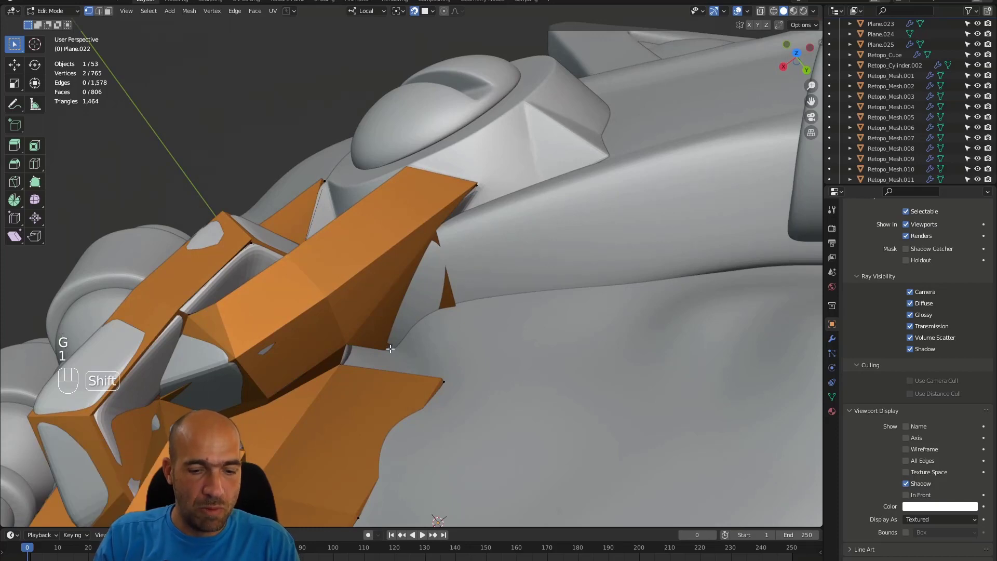
{"action": "middle_click_drag", "start_coordinate": [409, 336], "coordinate": [393, 334], "text": "alt"}
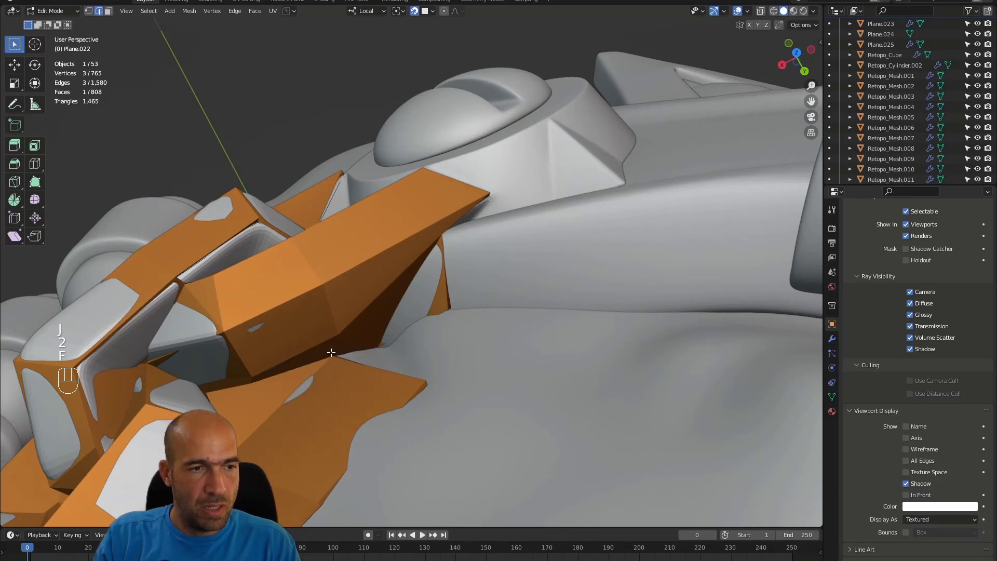
{"action": "middle_click_drag", "start_coordinate": [331, 352], "coordinate": [353, 367], "text": "alt"}
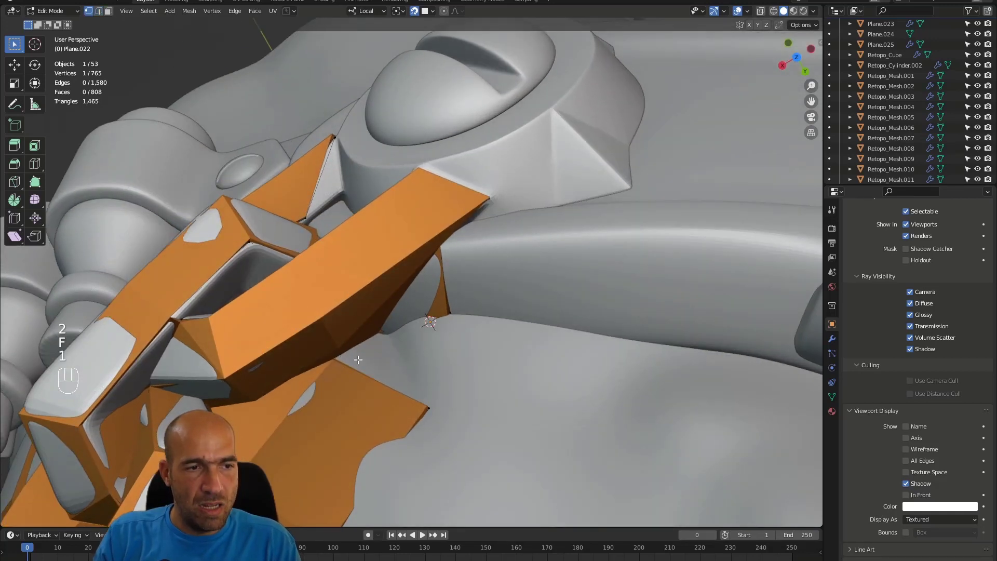
Fill the next corner of the body patch with a face and merge its outer vertex with the rim's base vertex using At Last.
{"action": "key", "text": "f"}
{"action": "left_click", "coordinate": [427, 355]}
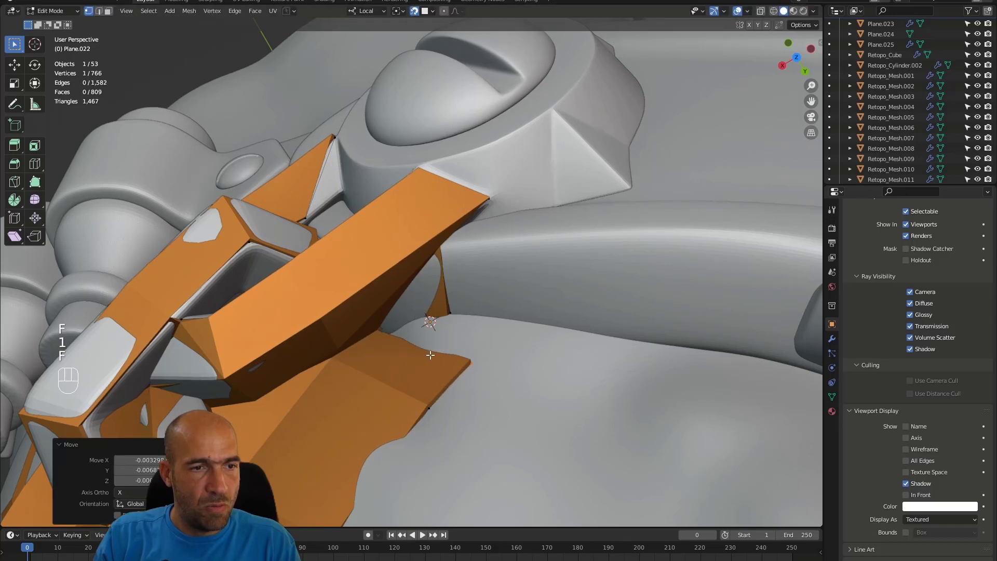
{"action": "left_click_drag", "start_coordinate": [427, 355], "coordinate": [476, 347], "text": "alt"}
{"action": "left_click", "coordinate": [473, 359]}
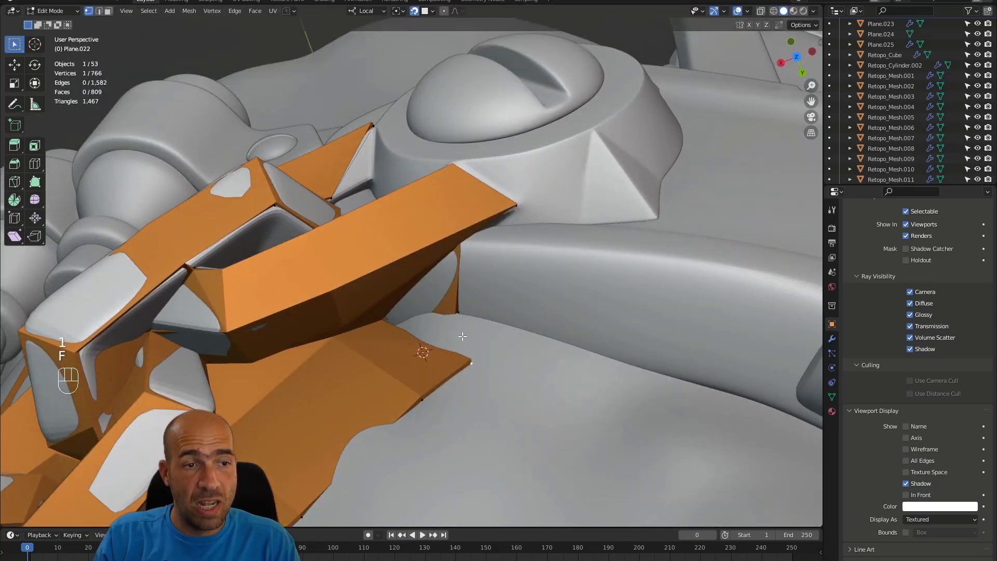
{"action": "key", "text": "m"}
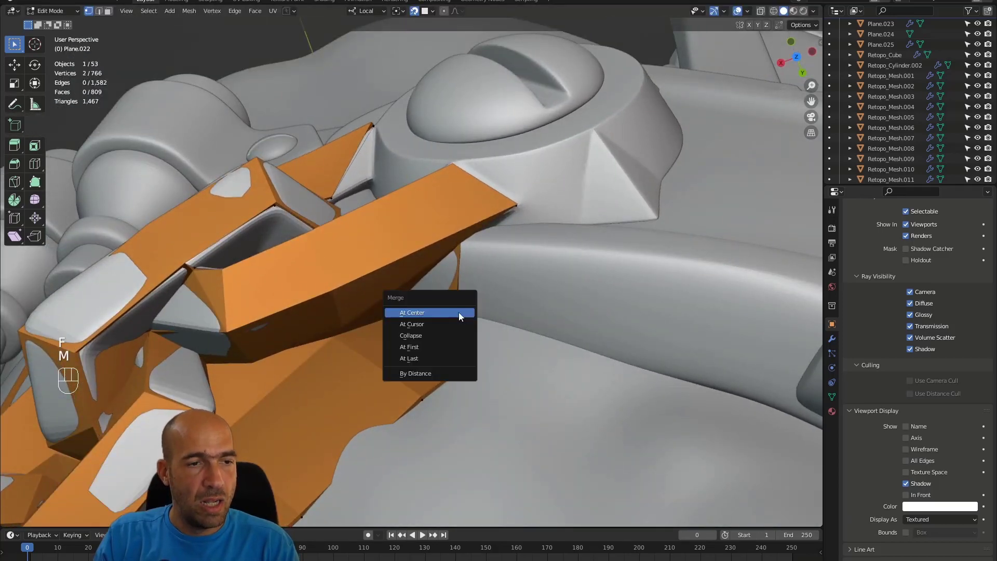
{"action": "left_click", "coordinate": [454, 353]}
Extrude the strap's upper long edge inward across its adjoining side, up to the crossing strap.
{"action": "left_click_drag", "start_coordinate": [477, 322], "coordinate": [428, 311], "text": "alt"}
{"action": "scroll", "coordinate": [428, 310], "scroll_direction": "up", "scroll_amount": 8}
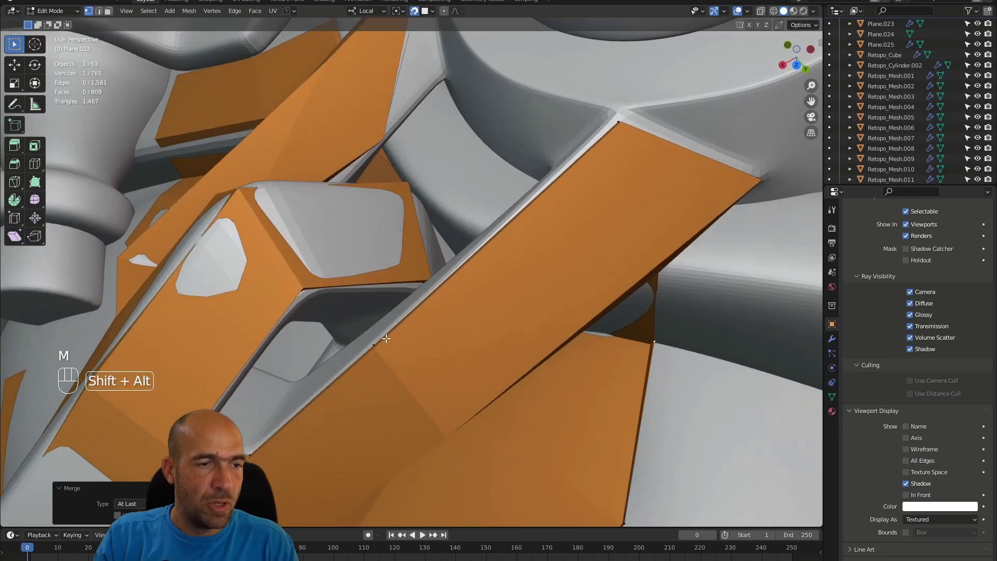
{"action": "left_click_drag", "start_coordinate": [386, 338], "coordinate": [408, 348], "text": "alt"}
{"action": "key", "text": "2"}
{"action": "left_click", "coordinate": [440, 384]}
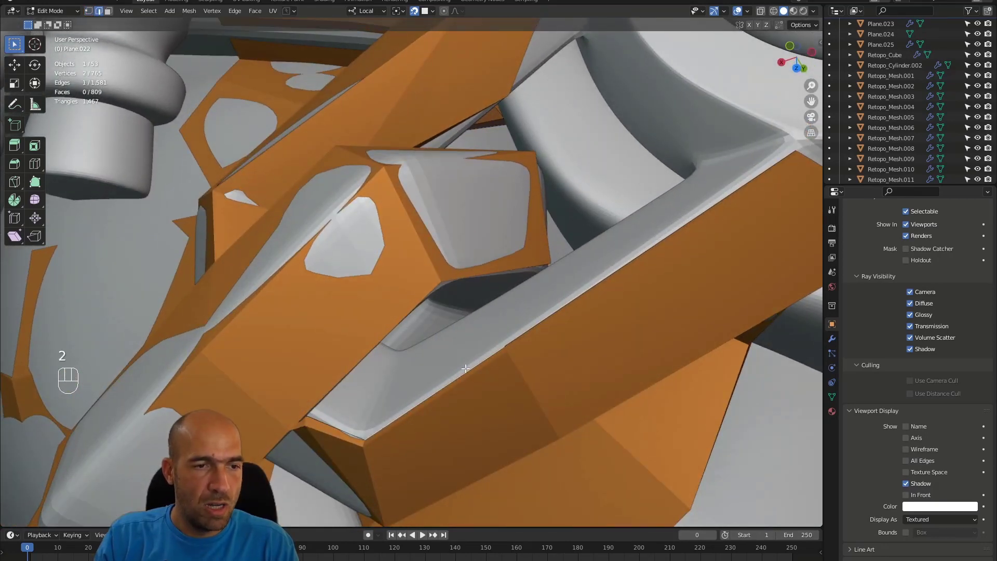
{"action": "left_click_drag", "start_coordinate": [440, 385], "coordinate": [478, 349], "text": "alt"}
{"action": "key", "text": "e"}
{"action": "left_click", "coordinate": [527, 266]}
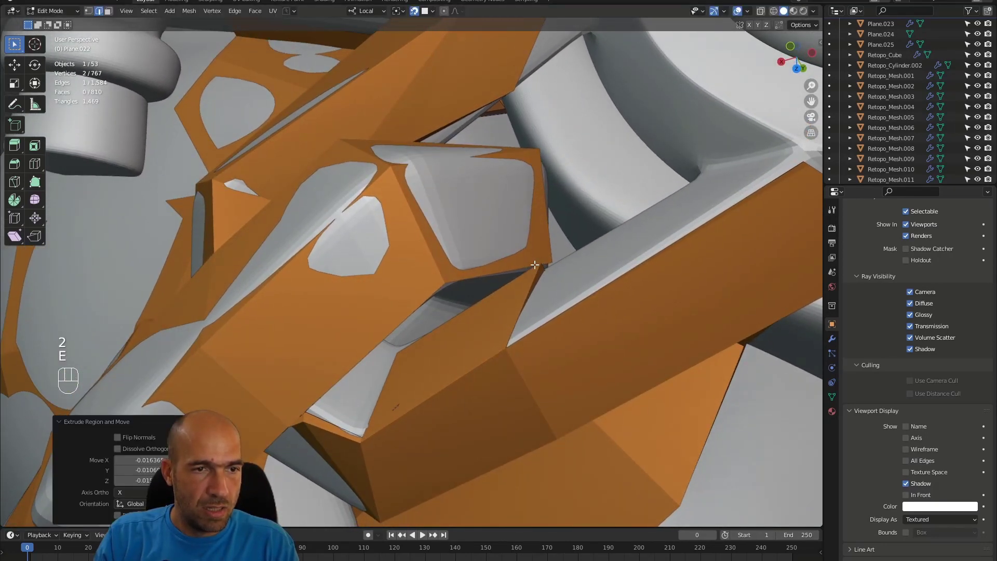
Move the extruded face's far vertex to the crossing strap's corner and merge the two vertices with At Last.
{"action": "key", "text": "1"}
{"action": "key", "text": "g"}
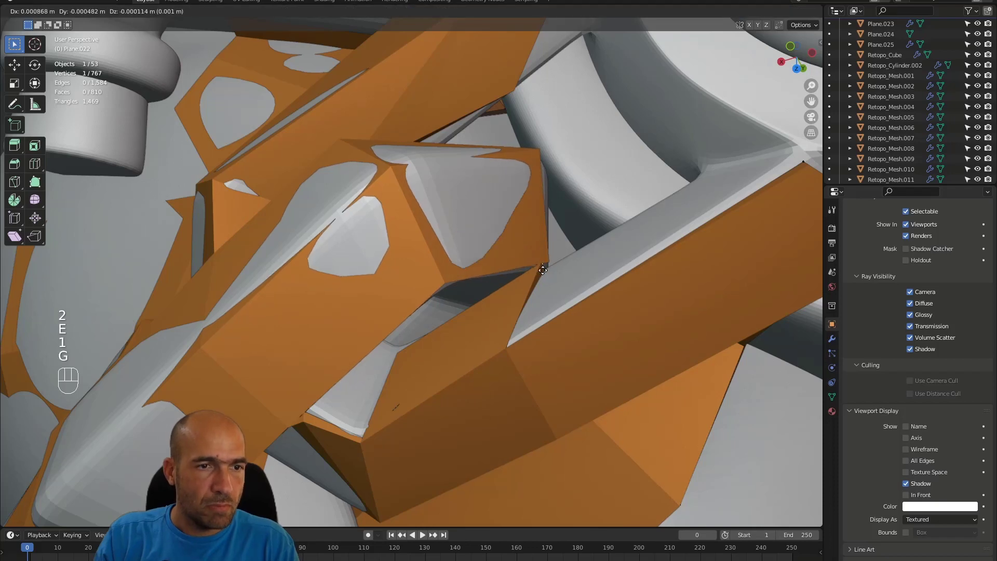
{"action": "left_click", "coordinate": [546, 266]}
{"action": "mouse_move", "coordinate": [546, 266]}
{"action": "left_mouse_down", "text": "alt"}
{"action": "mouse_move", "coordinate": [555, 317]}
{"action": "mouse_move", "coordinate": [546, 265]}
{"action": "left_mouse_up", "text": "alt"}
{"action": "left_click", "coordinate": [546, 264], "text": "shift"}
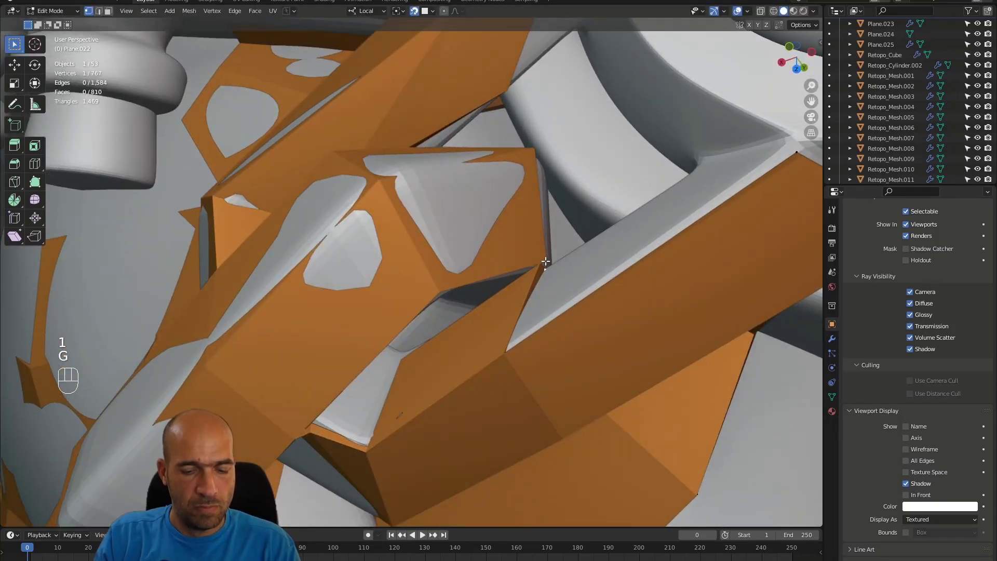
{"action": "key", "text": "m"}
{"action": "left_click", "coordinate": [545, 261]}
{"action": "mouse_move", "coordinate": [545, 261]}
{"action": "left_mouse_down", "text": "alt"}
{"action": "mouse_move", "coordinate": [487, 305]}
{"action": "mouse_move", "coordinate": [529, 263]}
{"action": "left_mouse_up", "text": "alt"}
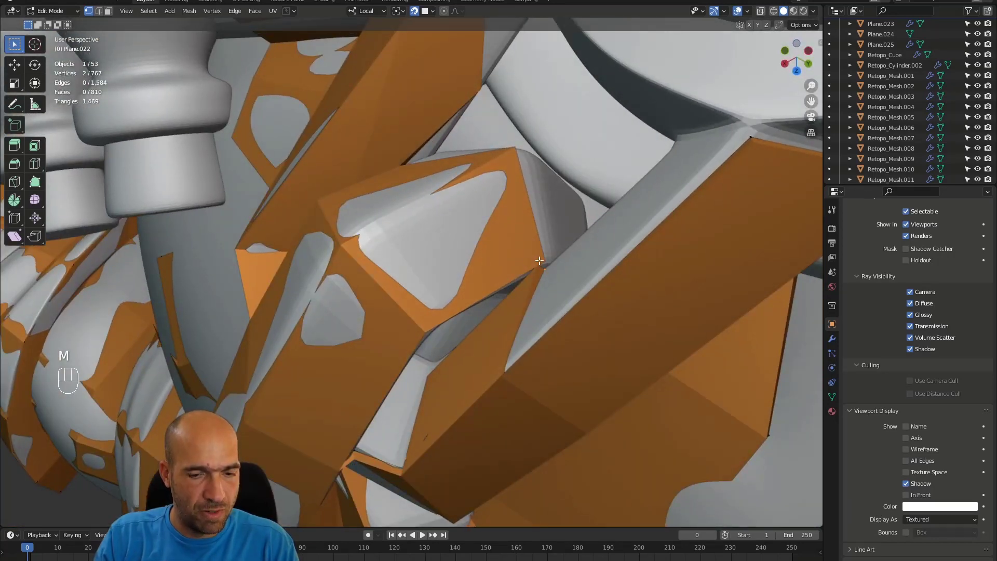
{"action": "key", "text": "m"}
{"action": "left_click", "coordinate": [541, 261]}
Fill the next face along the strap's inner side and place its new vertex where the strap meets the round screw's rim.
{"action": "left_click_drag", "start_coordinate": [540, 261], "coordinate": [506, 364], "text": "alt"}
{"action": "key", "text": "1"}
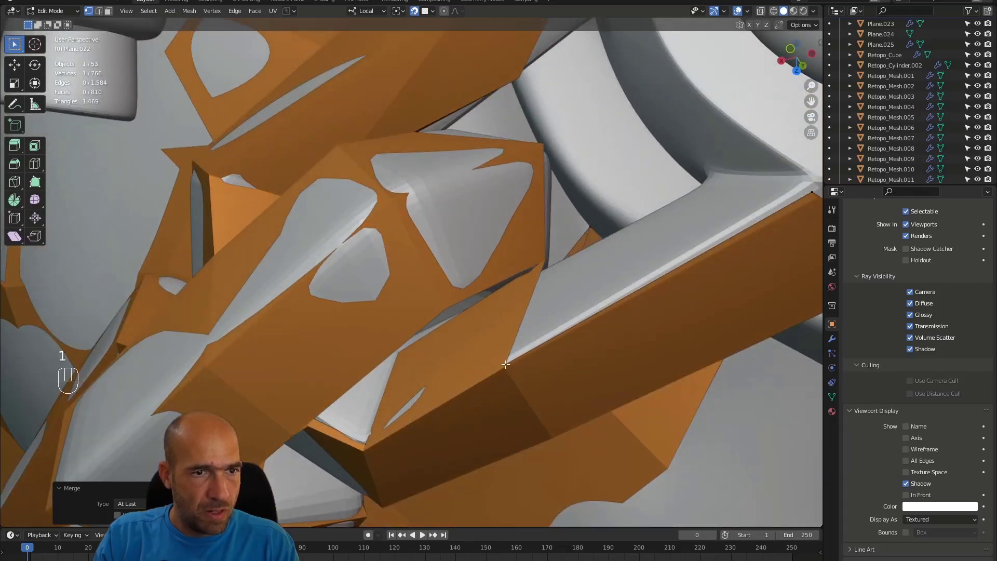
{"action": "key", "text": "f"}
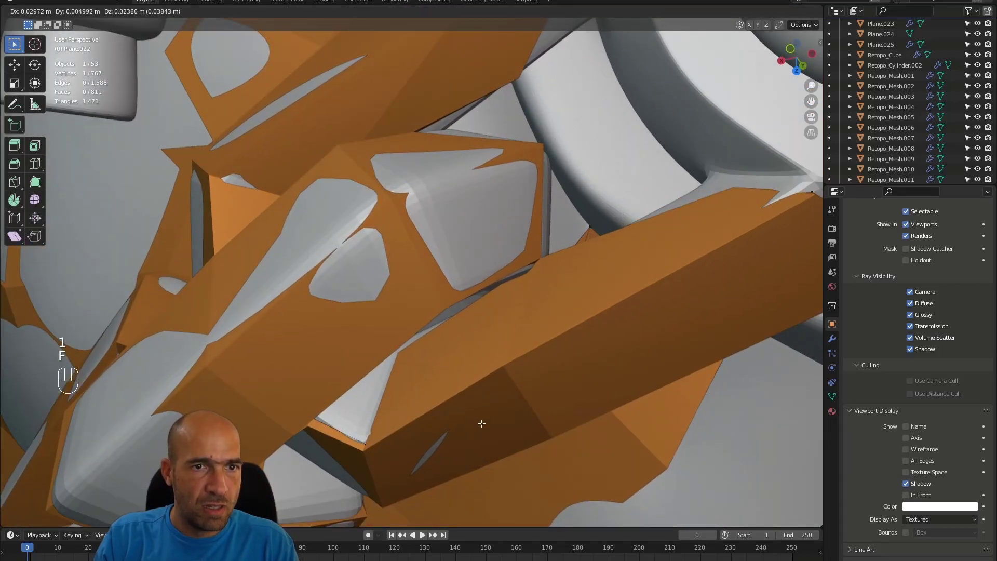
{"action": "left_click", "coordinate": [463, 413]}
{"action": "left_click_drag", "start_coordinate": [460, 409], "coordinate": [638, 292], "text": "alt"}
{"action": "key", "text": "g"}
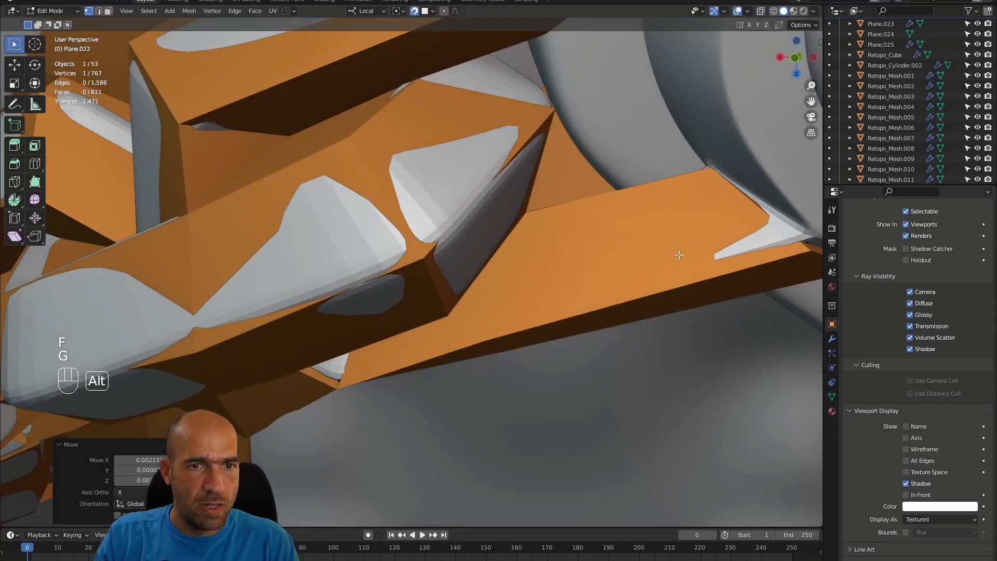
{"action": "scroll", "coordinate": [678, 254], "scroll_direction": "down", "scroll_amount": 8}
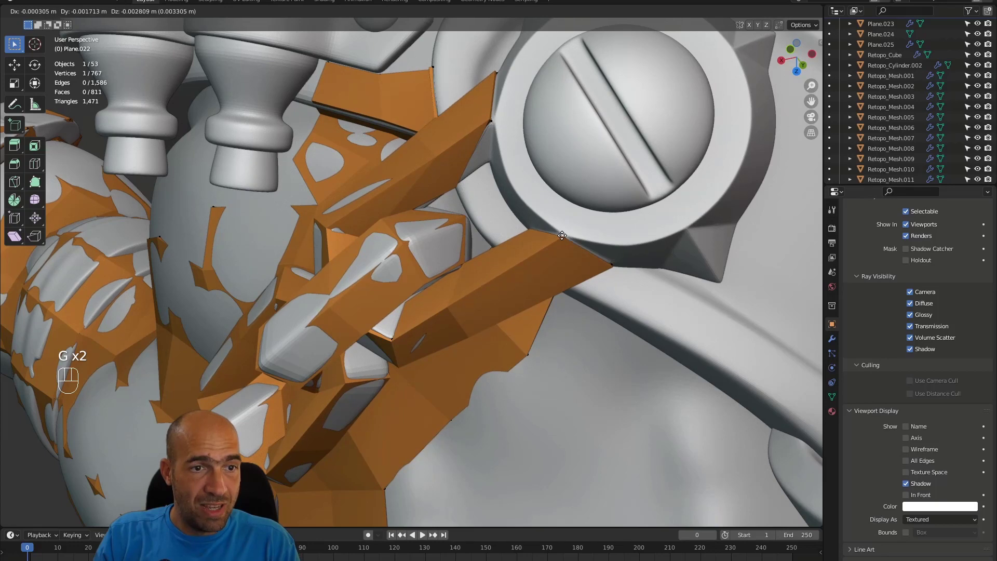
{"action": "left_click", "coordinate": [562, 235]}
Fill a face at the strap's near end, in the gap between the two crossing straps.
{"action": "left_click_drag", "start_coordinate": [562, 235], "coordinate": [413, 311], "text": "alt"}
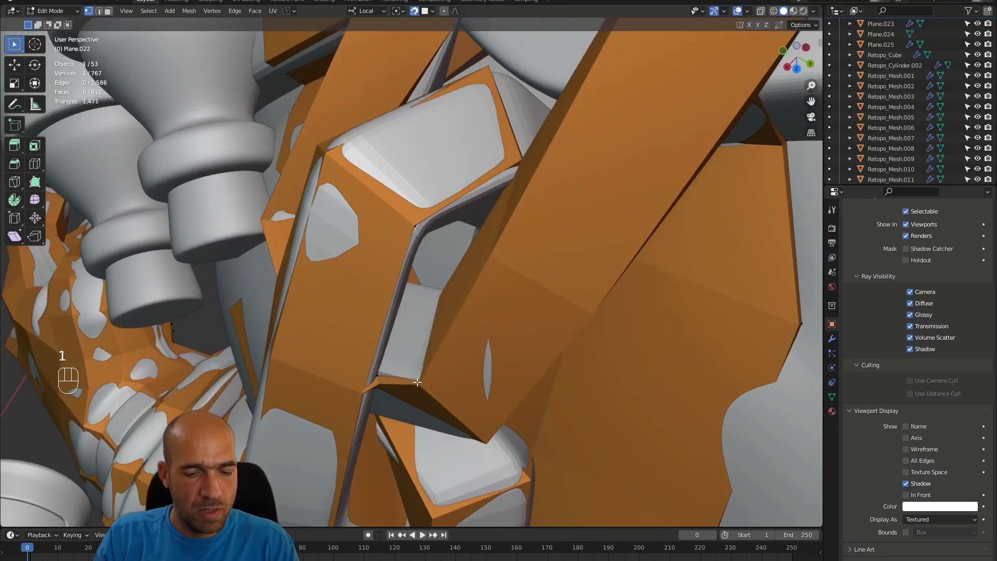
{"action": "key", "text": "f"}
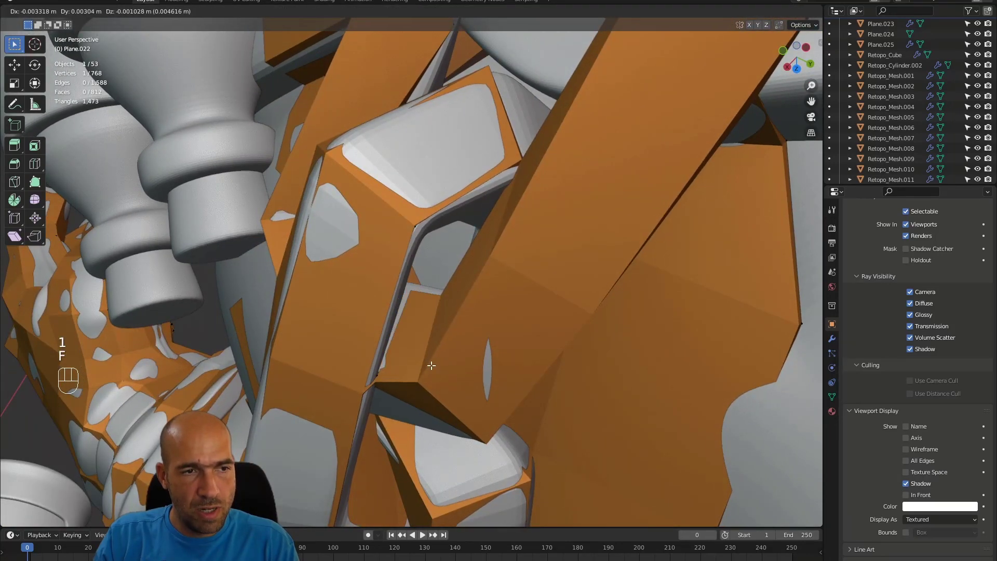
{"action": "left_click", "coordinate": [431, 359]}
Check the strap crossing in X-ray and nudge the vertex where the near-end face meets the neighbouring strap.
{"action": "left_click_drag", "start_coordinate": [431, 359], "coordinate": [411, 347], "text": "alt"}
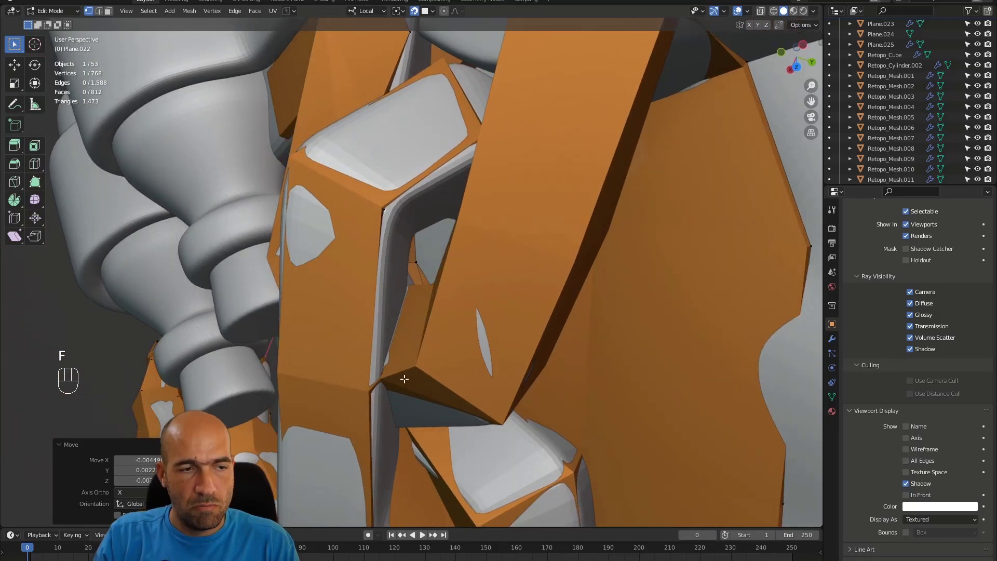
{"action": "left_click_drag", "start_coordinate": [402, 383], "coordinate": [452, 366], "text": "alt"}
{"action": "key", "text": "alt+z"}
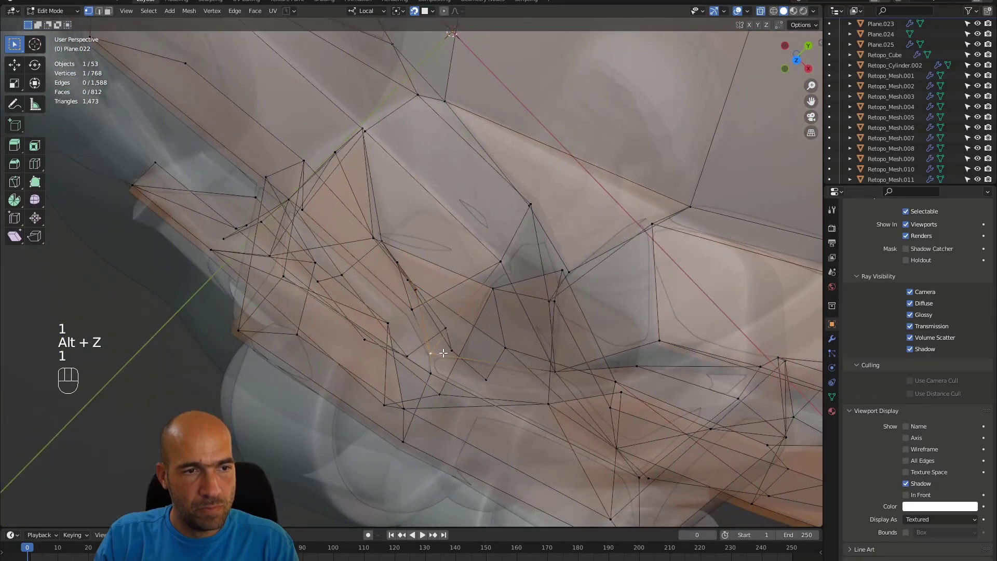
{"action": "key", "text": "alt+z"}
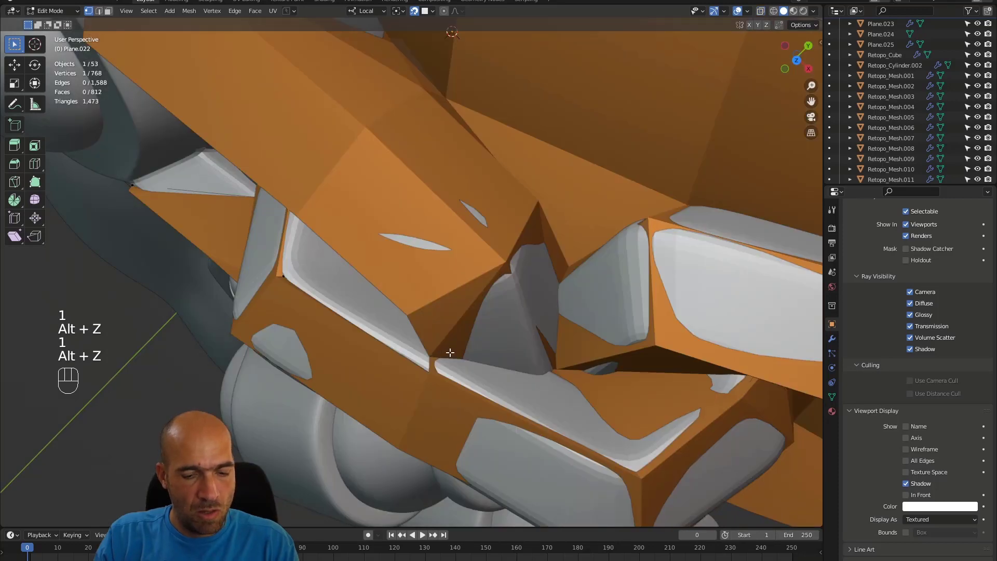
{"action": "key", "text": "g"}
{"action": "left_click", "coordinate": [453, 348]}
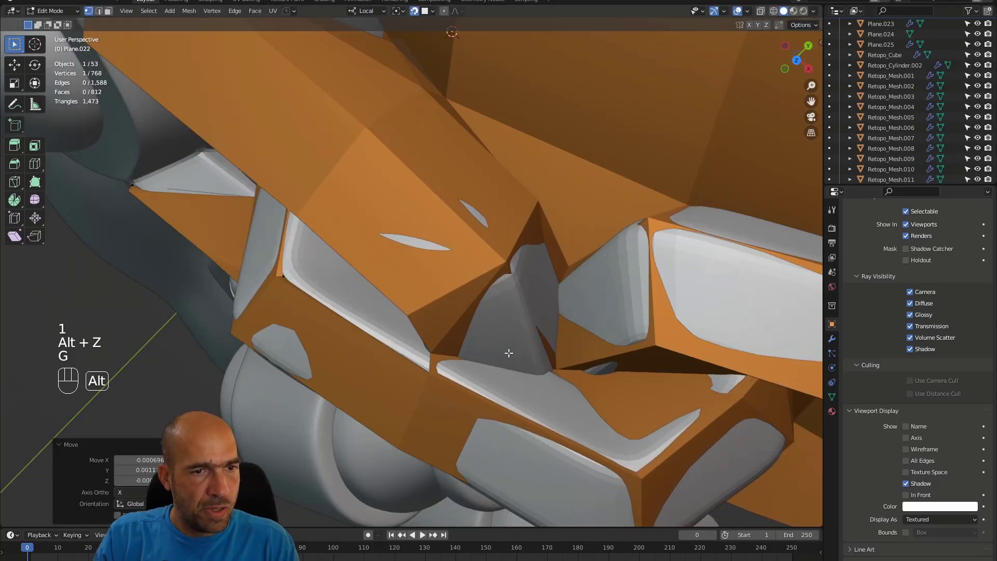
Fill three more faces inside the gap between the straps, placing the new vertices along the neighbouring strap's inner side.
{"action": "middle_click_drag", "start_coordinate": [507, 352], "coordinate": [417, 331], "text": "alt"}
{"action": "key", "text": "2"}
{"action": "key", "text": "1"}
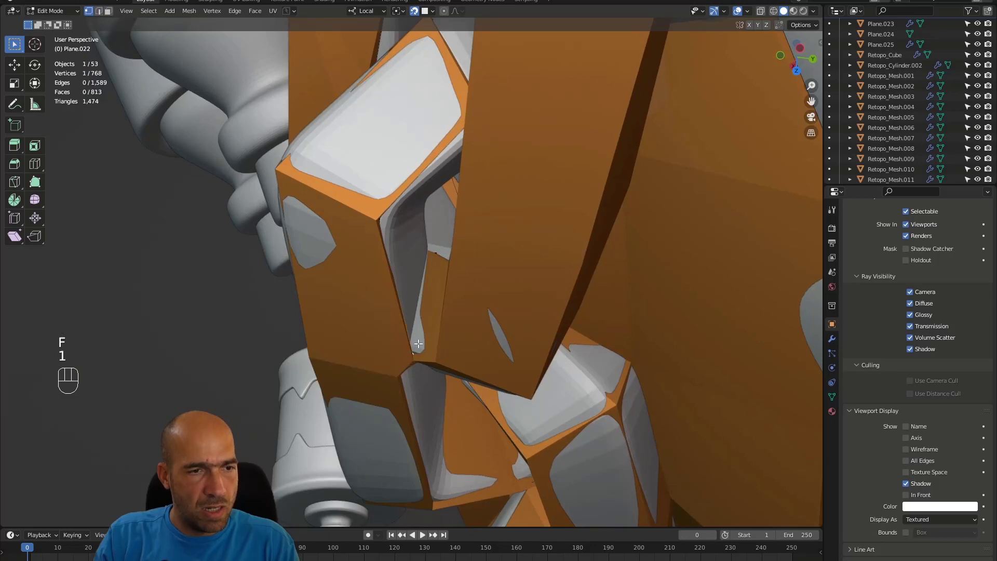
{"action": "key", "text": "f"}
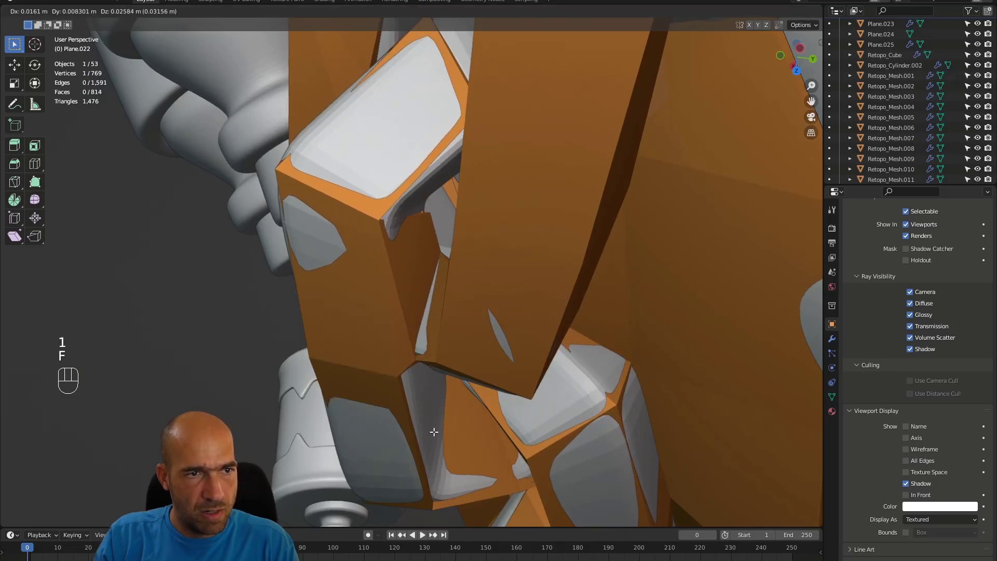
{"action": "left_click", "coordinate": [434, 432]}
{"action": "middle_click_drag", "start_coordinate": [434, 431], "coordinate": [500, 236], "text": "alt"}
{"action": "key", "text": "2"}
{"action": "key", "text": "f"}
{"action": "left_click", "coordinate": [441, 216]}
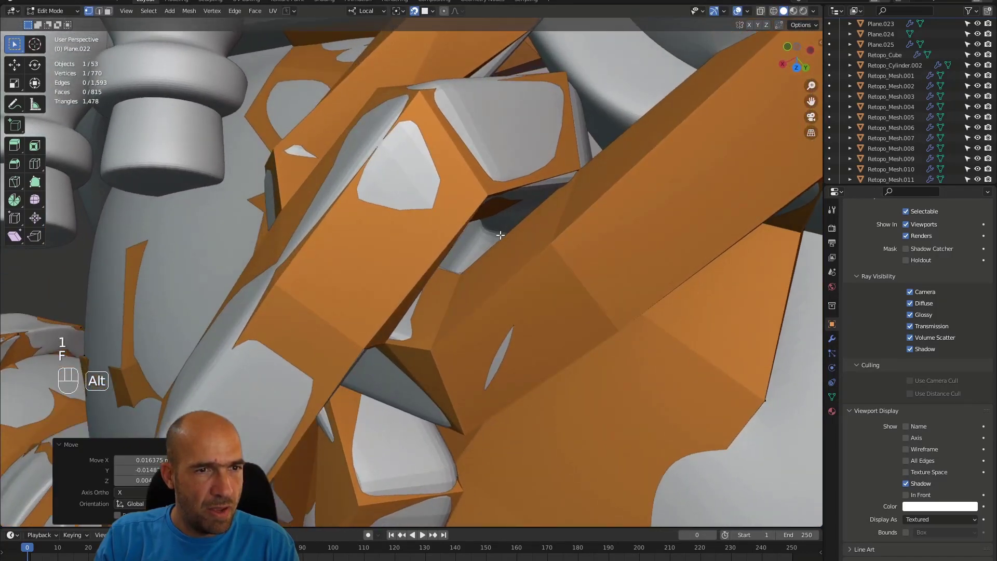
Select the open edges around the gap between the straps in X-ray and fill two more faces there.
{"action": "left_click", "coordinate": [500, 239]}
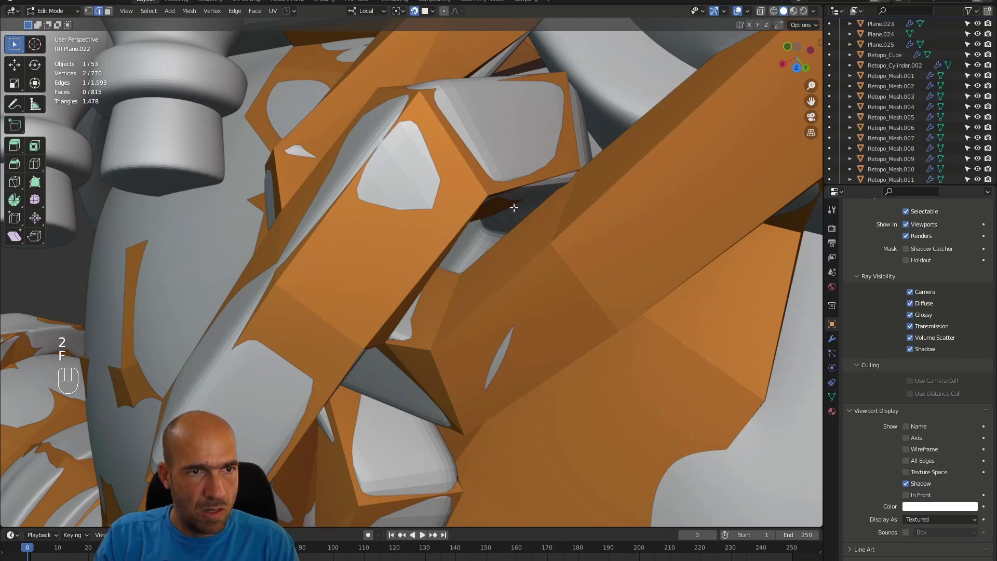
{"action": "key", "text": "alt+z"}
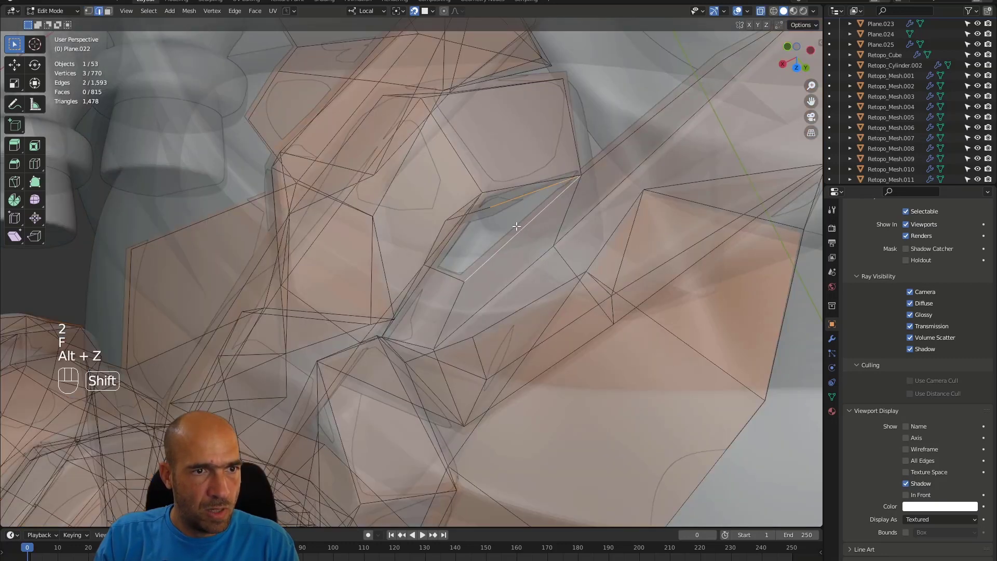
{"action": "middle_click_drag", "start_coordinate": [513, 227], "coordinate": [470, 229]}
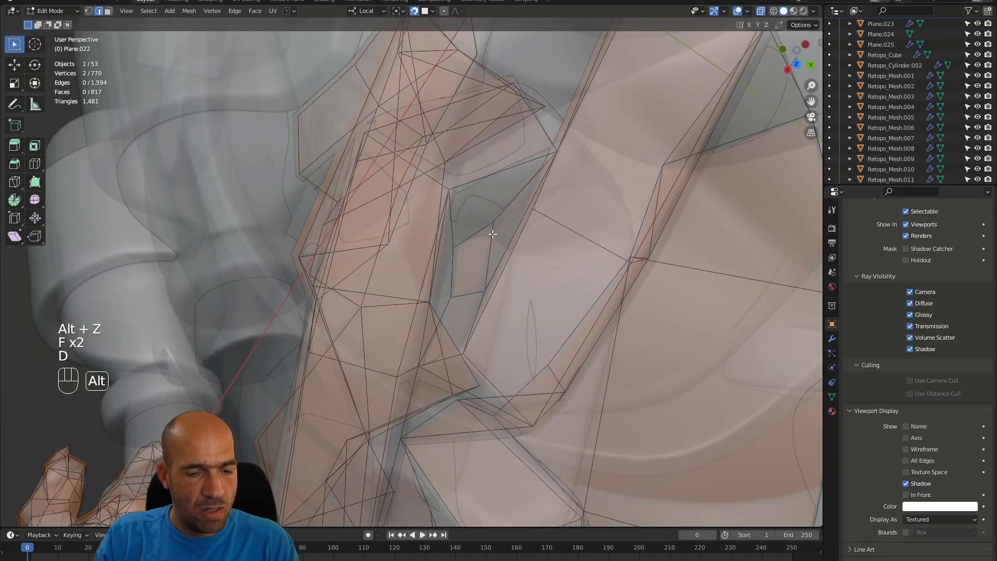
{"action": "key", "text": "alt+z"}
Extrude the strap's end edge along the round screw's rim and move the new outer vertex onto the rim.
{"action": "middle_click_drag", "start_coordinate": [492, 234], "coordinate": [349, 221]}
{"action": "key", "text": "e"}
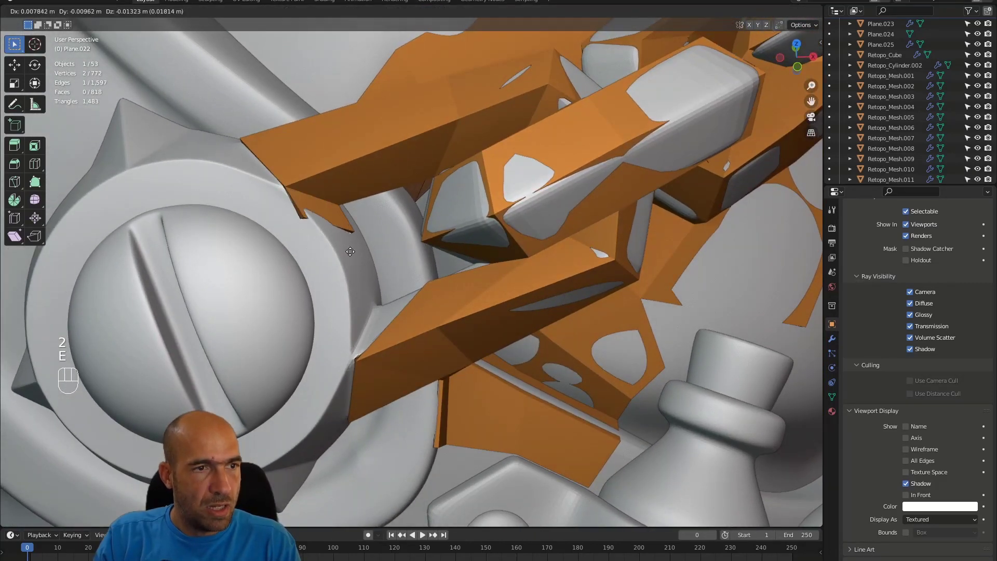
{"action": "left_click", "coordinate": [369, 265]}
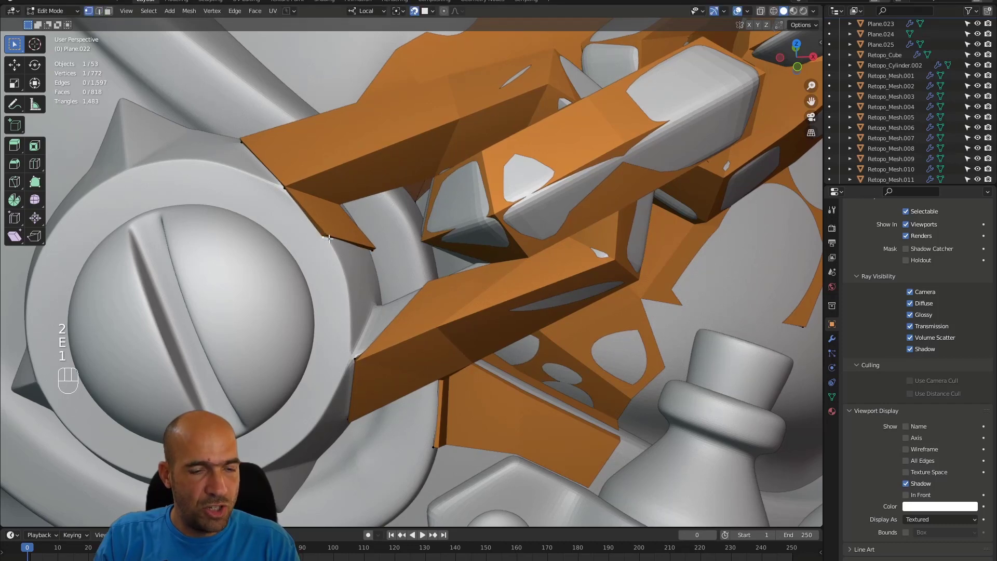
{"action": "left_click", "coordinate": [344, 258]}
{"action": "left_click_drag", "start_coordinate": [345, 258], "coordinate": [421, 277], "text": "alt"}
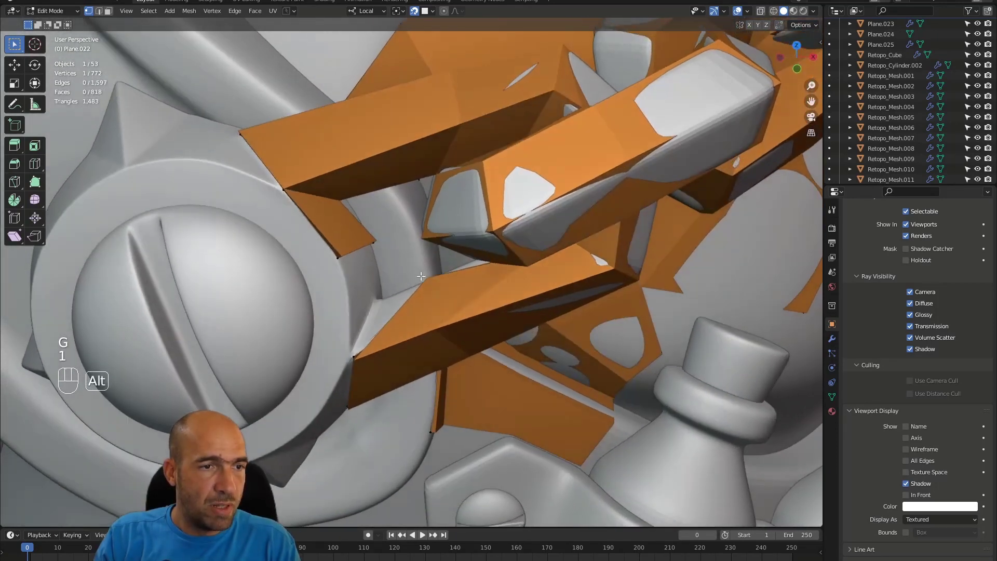
Extrude the rim strip's end edge down toward the lower strap and fit its new vertices against the strap's corner.
{"action": "key", "text": "e"}
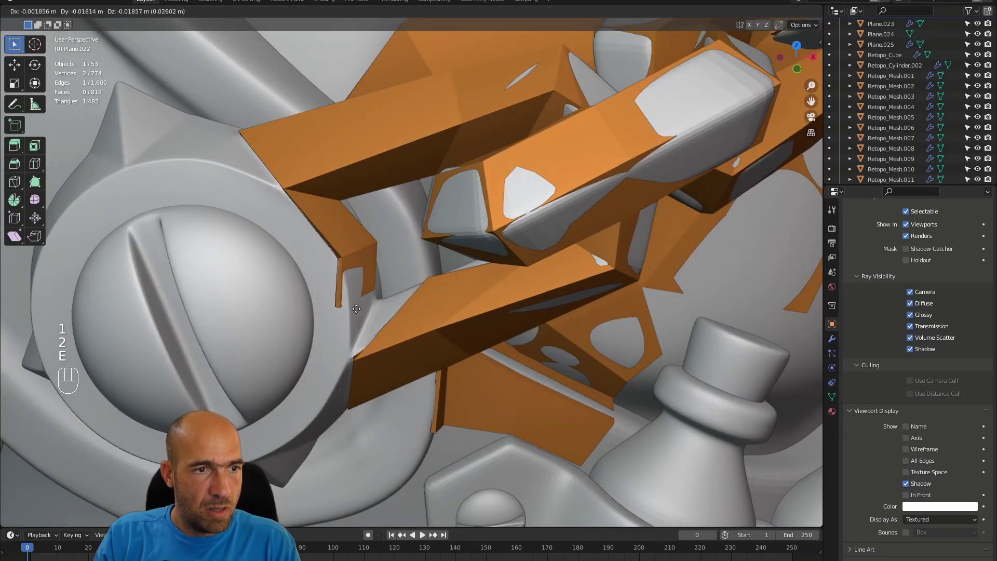
{"action": "left_click", "coordinate": [365, 310]}
{"action": "key", "text": "1"}
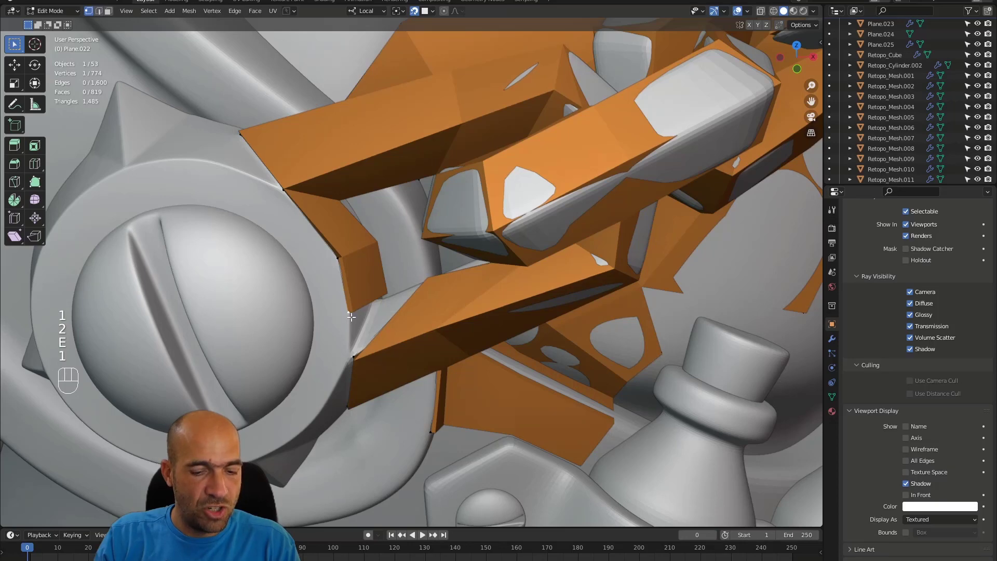
{"action": "left_click", "coordinate": [353, 357]}
{"action": "left_click_drag", "start_coordinate": [384, 293], "coordinate": [444, 253], "text": "alt"}
{"action": "left_click", "coordinate": [385, 295]}
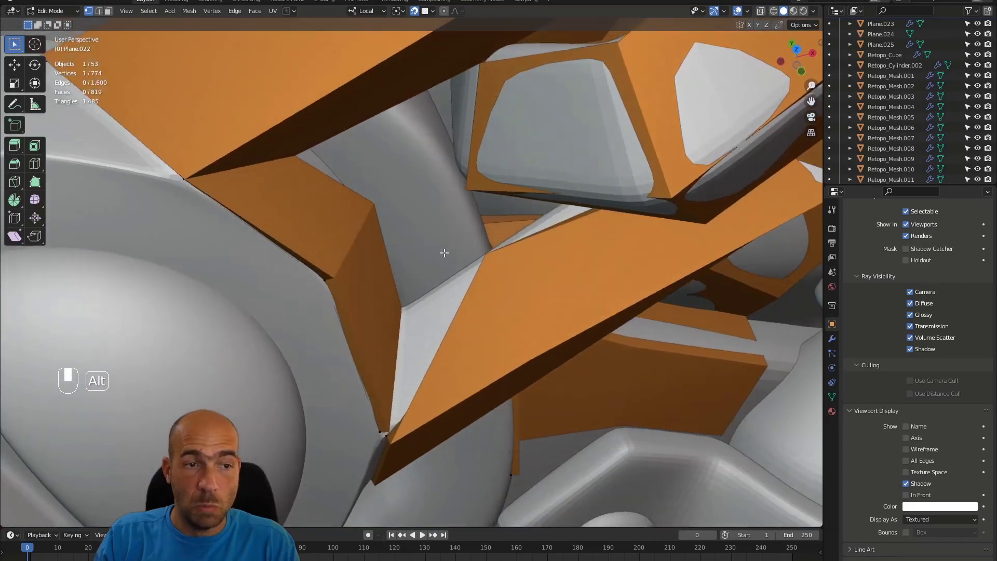
Fill the remaining opening between the rim strip and the lower strap's near end.
{"action": "middle_click_drag", "start_coordinate": [444, 253], "coordinate": [446, 252], "text": "alt"}
{"action": "key", "text": "1"}
{"action": "left_click_drag", "start_coordinate": [485, 253], "coordinate": [511, 258], "text": "alt"}
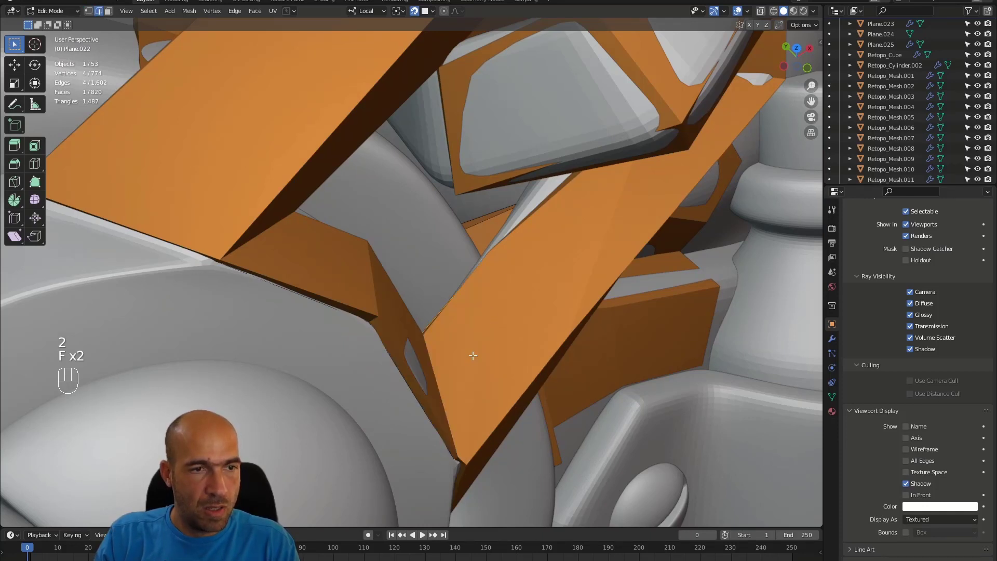
{"action": "left_click_drag", "start_coordinate": [473, 356], "coordinate": [383, 316], "text": "alt"}
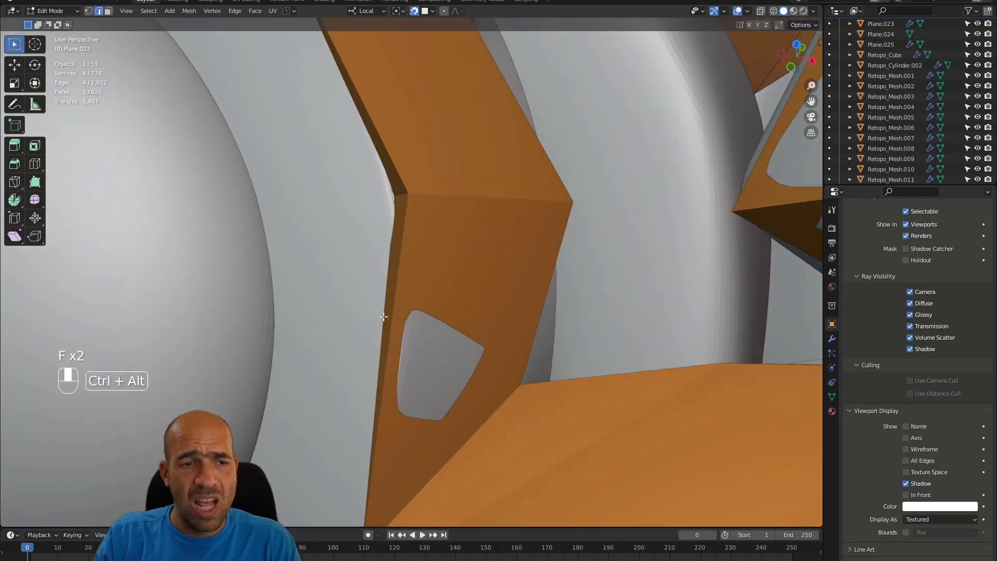
{"action": "middle_click_drag", "start_coordinate": [384, 316], "coordinate": [439, 319], "text": "alt"}
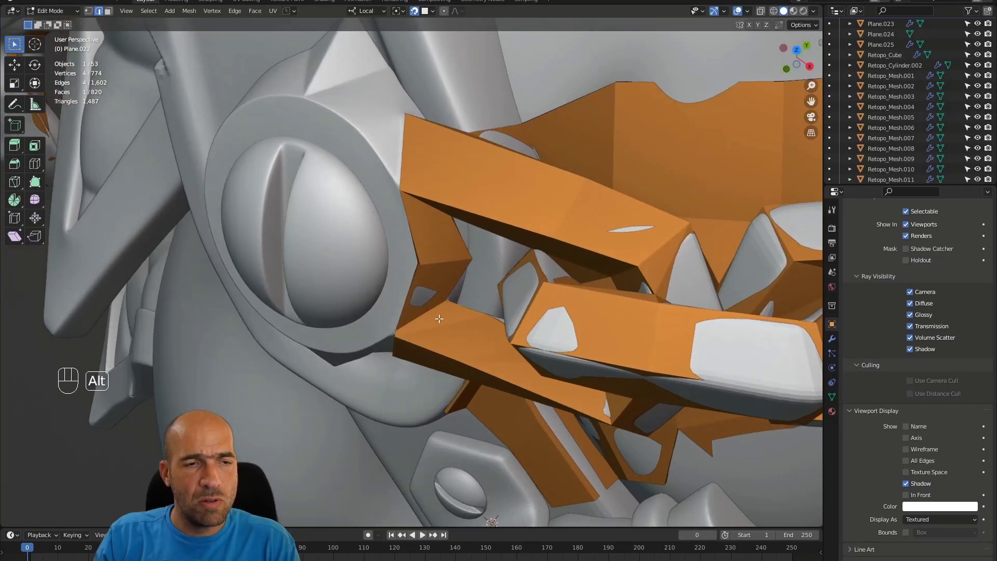
Fill two faces inside the gap along the lower strap's inner side, starting from the rim strip's corner.
{"action": "left_click_drag", "start_coordinate": [439, 318], "coordinate": [375, 334], "text": "ctrl+alt"}
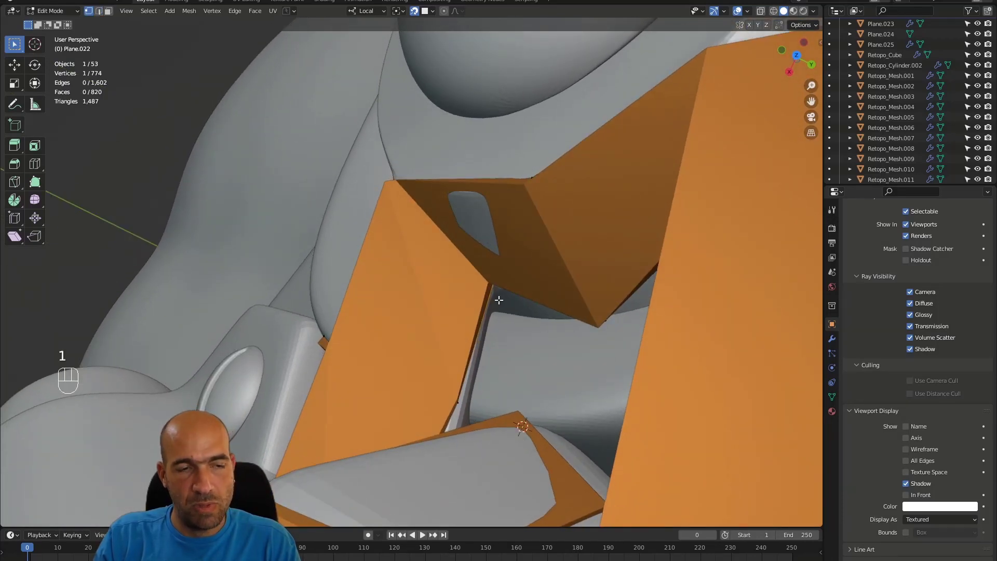
{"action": "key", "text": "f"}
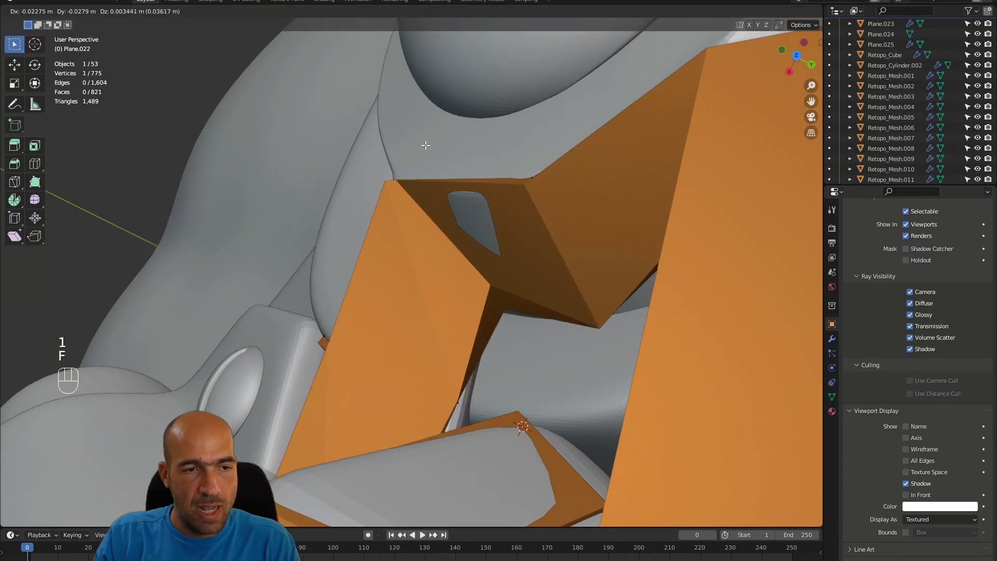
{"action": "left_click", "coordinate": [424, 151]}
{"action": "left_click_drag", "start_coordinate": [521, 251], "coordinate": [571, 253], "text": "alt"}
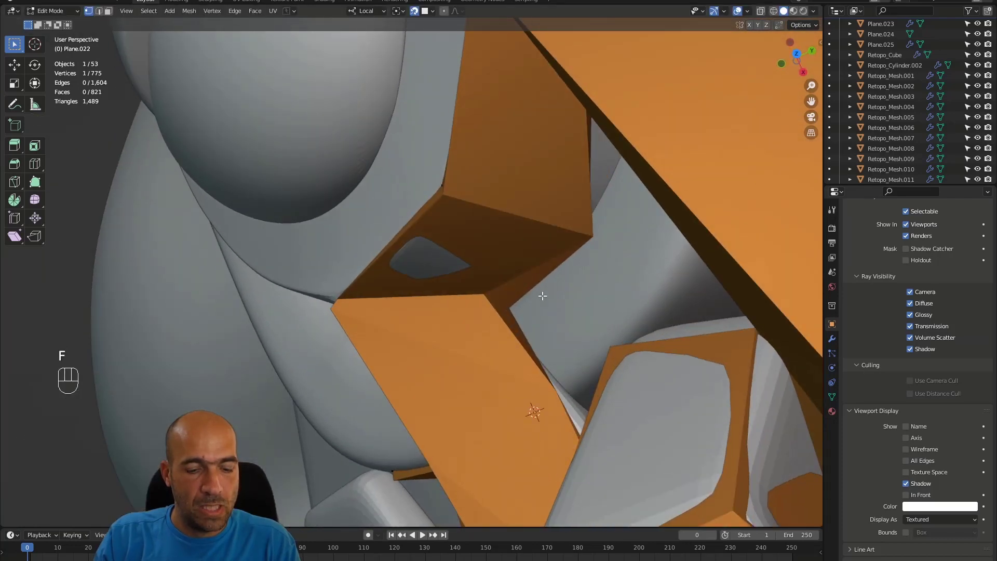
{"action": "key", "text": "f"}
{"action": "left_click", "coordinate": [530, 271]}
Split the new inner face by connecting its vertices at the lower strap's corner.
{"action": "left_click_drag", "start_coordinate": [530, 272], "coordinate": [529, 277], "text": "alt"}
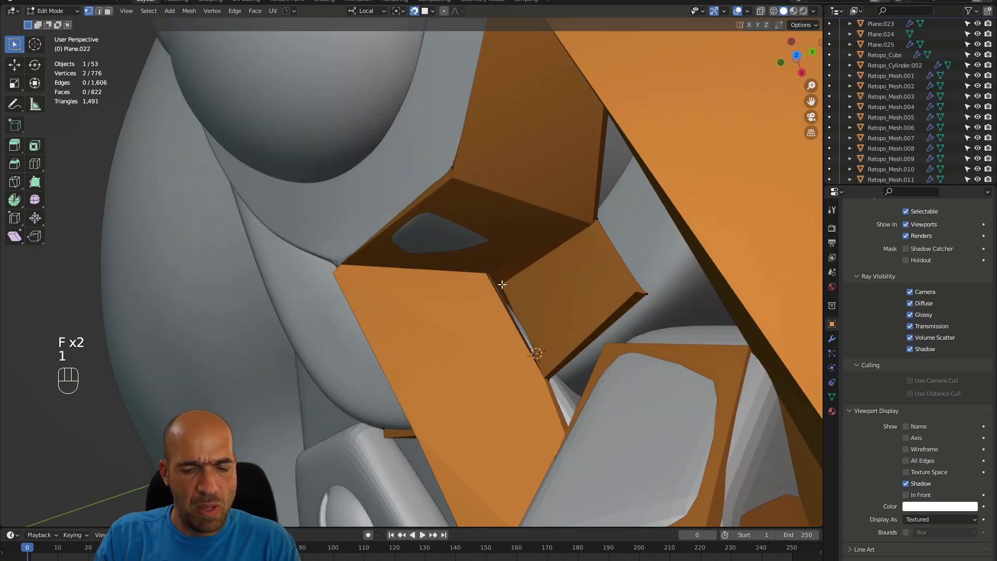
{"action": "middle_click_drag", "start_coordinate": [552, 264], "coordinate": [511, 305]}
{"action": "left_click", "coordinate": [521, 342]}
{"action": "left_click_drag", "start_coordinate": [521, 341], "coordinate": [555, 348], "text": "alt"}
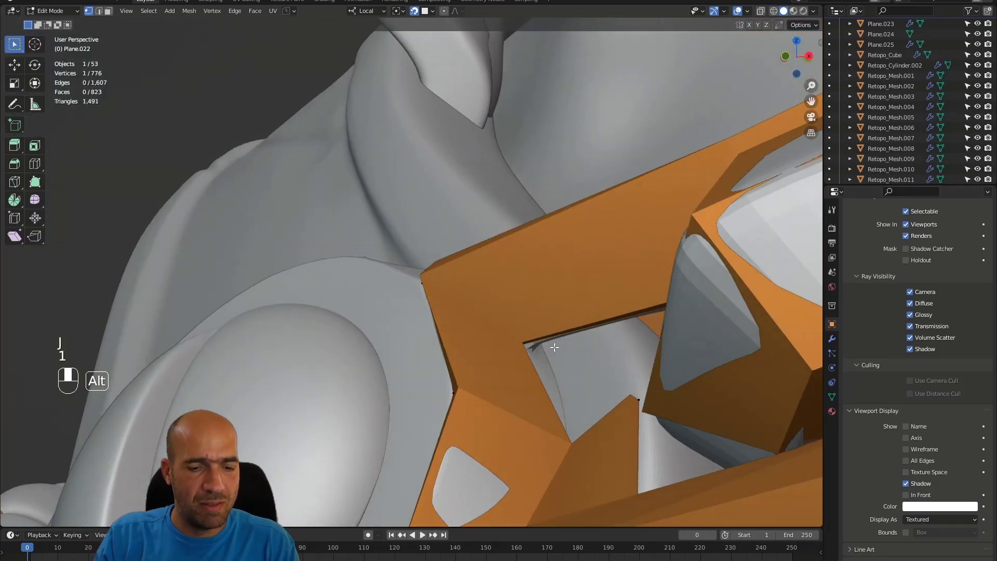
{"action": "key", "text": "f"}
{"action": "key", "text": "ctrl+z"}
{"action": "key", "text": "ctrl+z"}
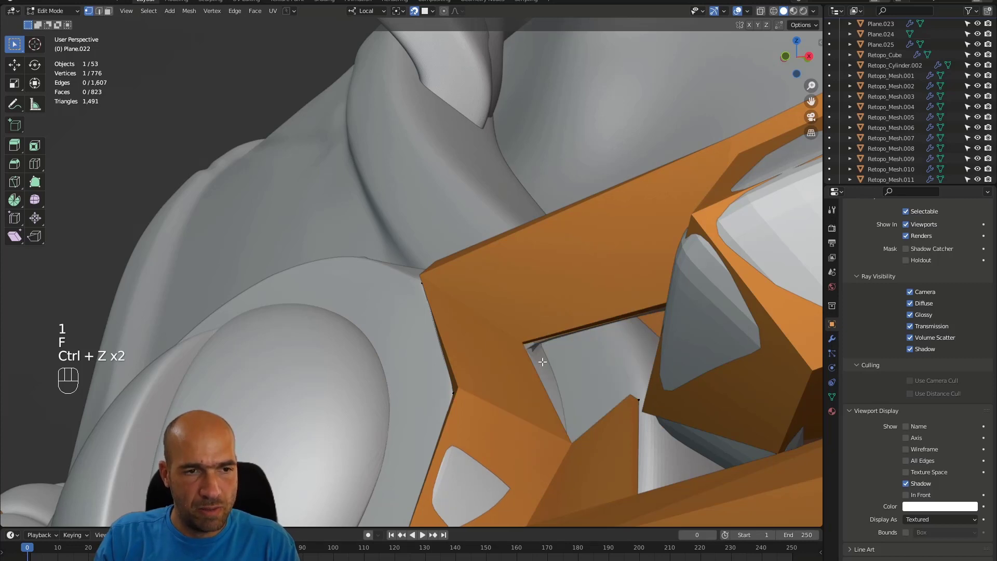
Fill a face at the corner between the rim strip and the upper strap, and try repositioning its new vertex.
{"action": "key", "text": "f"}
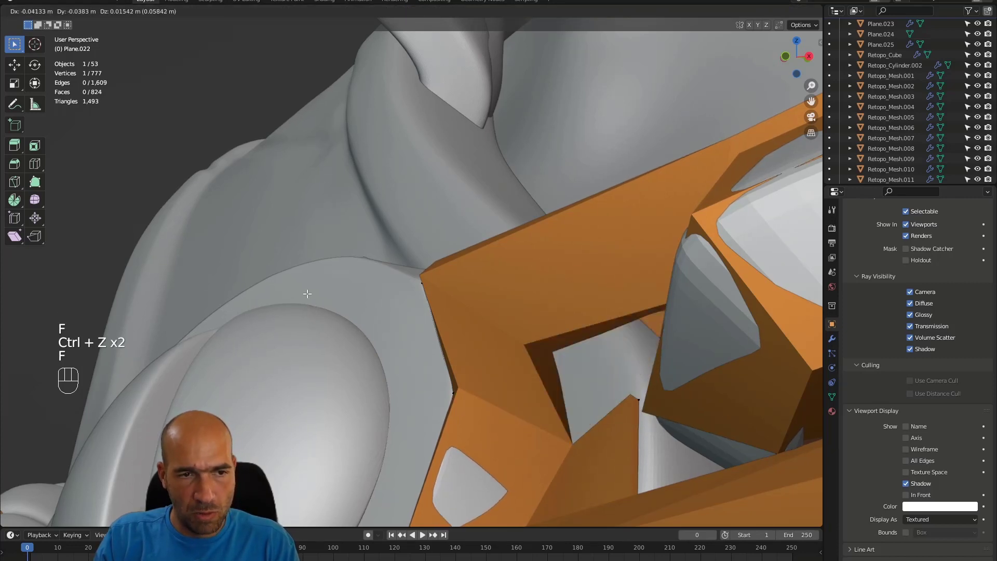
{"action": "left_click", "coordinate": [329, 299]}
{"action": "key", "text": "g"}
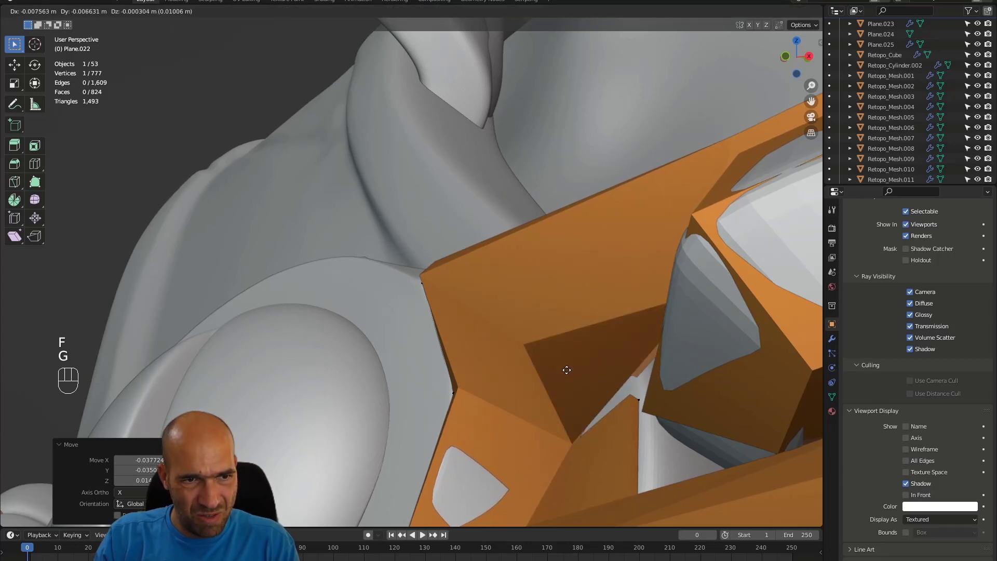
{"action": "left_click", "coordinate": [578, 364]}
Undo the last vertex change, split the corner face with a connecting edge and nudge its free vertex toward the rim strip.
{"action": "mouse_move", "coordinate": [579, 363]}
{"action": "left_mouse_down", "text": "alt"}
{"action": "mouse_move", "coordinate": [606, 381]}
{"action": "mouse_move", "coordinate": [587, 372]}
{"action": "left_mouse_up", "text": "alt"}
{"action": "key", "text": "ctrl+z"}
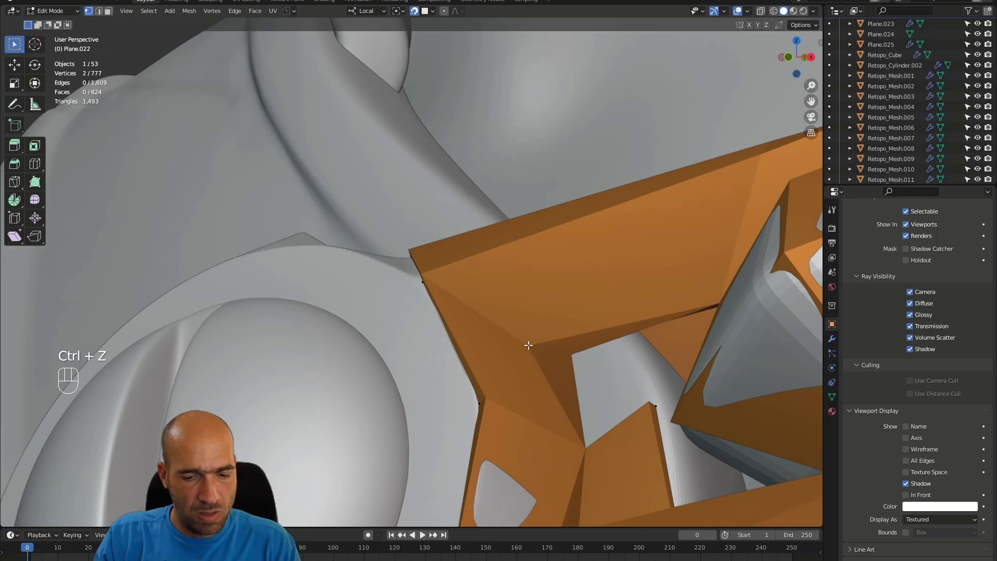
{"action": "key", "text": "j"}
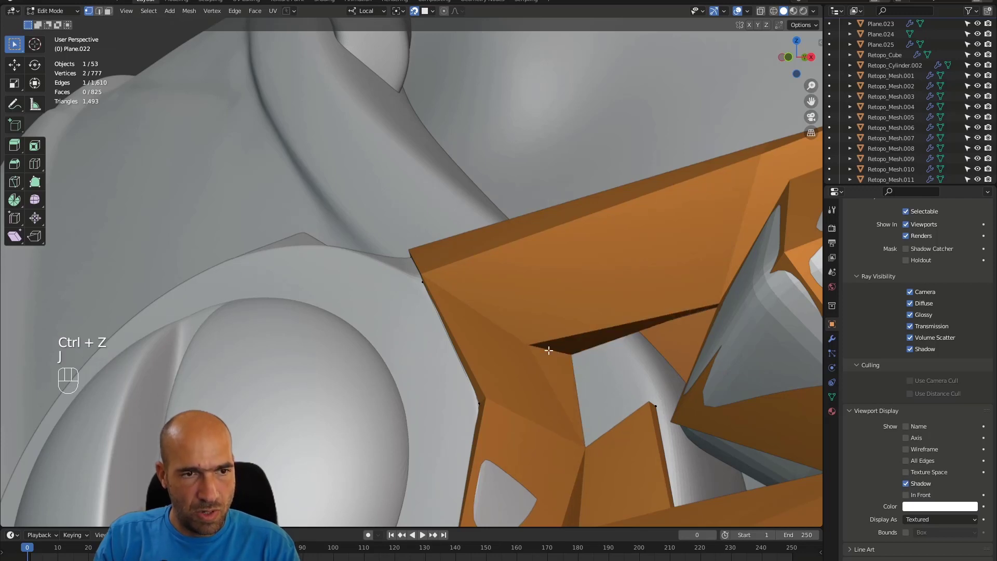
{"action": "left_click_drag", "start_coordinate": [572, 353], "coordinate": [599, 354], "text": "alt"}
{"action": "key", "text": "g"}
{"action": "left_click", "coordinate": [582, 357]}
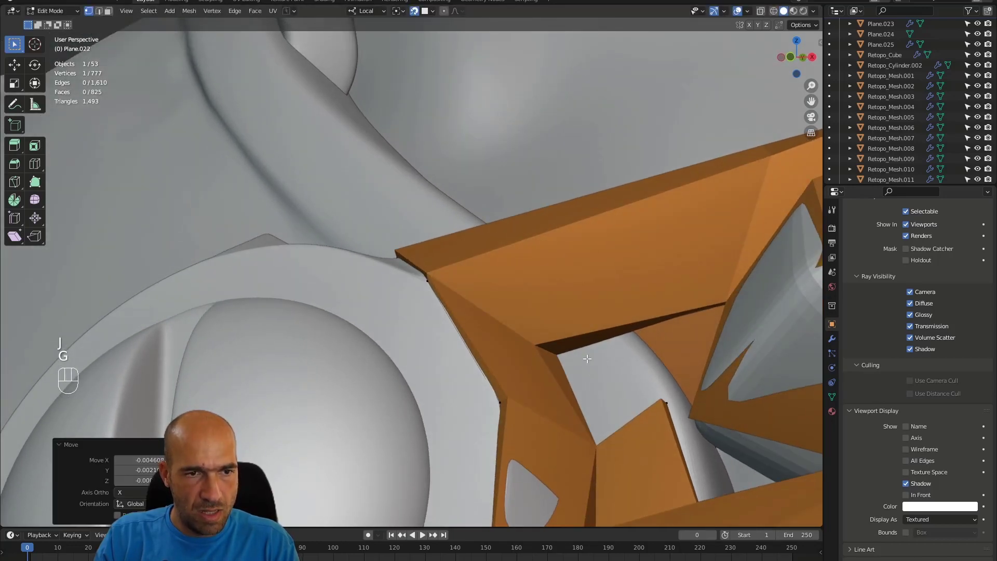
{"action": "key", "text": "2"}
{"action": "key", "text": "f"}
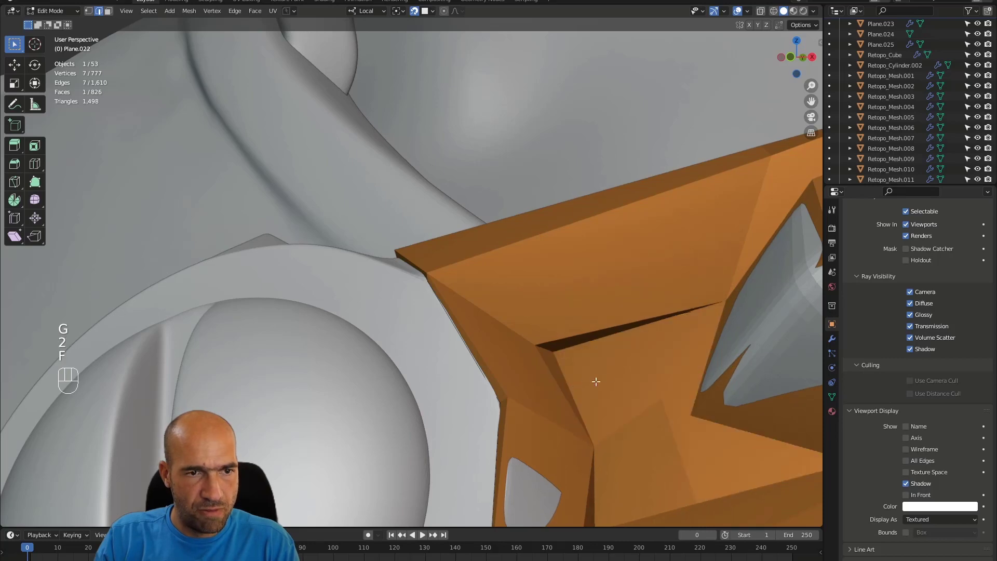
{"action": "left_click_drag", "start_coordinate": [594, 380], "coordinate": [516, 339], "text": "alt"}
{"action": "key", "text": "ctrl+z"}
{"action": "key", "text": "f"}
{"action": "key", "text": "ctrl+z"}
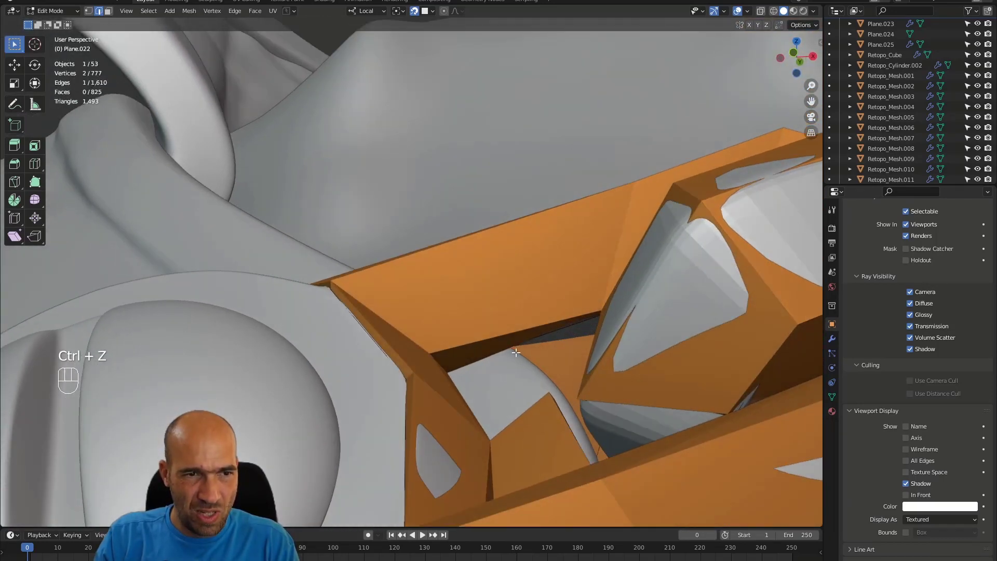
Fill a face across the floor of the gap beside the rim strip and reposition its new vertex near the upper strap.
{"action": "left_click_drag", "start_coordinate": [565, 396], "coordinate": [571, 374], "text": "alt"}
{"action": "key", "text": "f"}
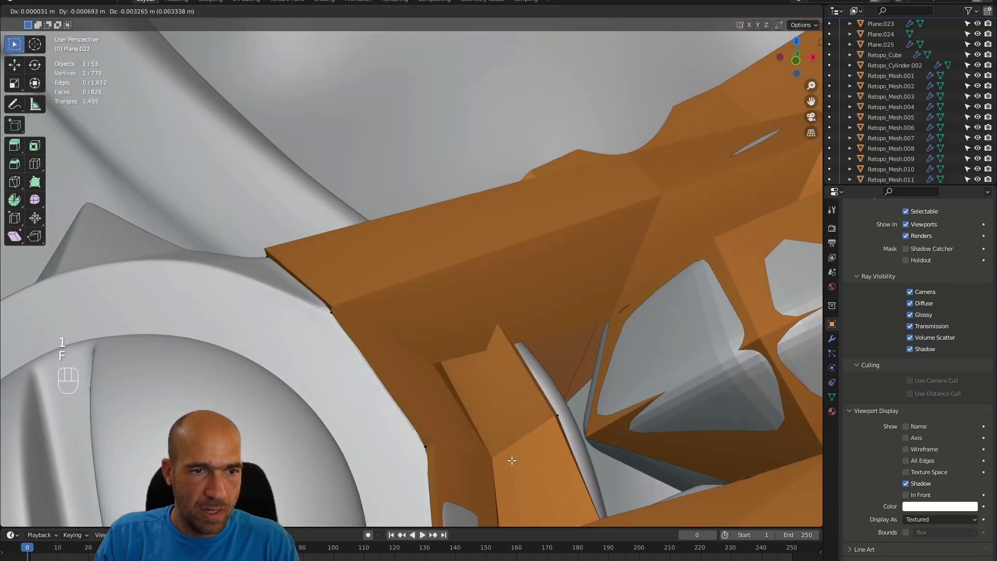
{"action": "left_click", "coordinate": [538, 490]}
{"action": "left_click_drag", "start_coordinate": [538, 488], "coordinate": [538, 415], "text": "alt"}
{"action": "key", "text": "g"}
{"action": "left_click", "coordinate": [506, 361]}
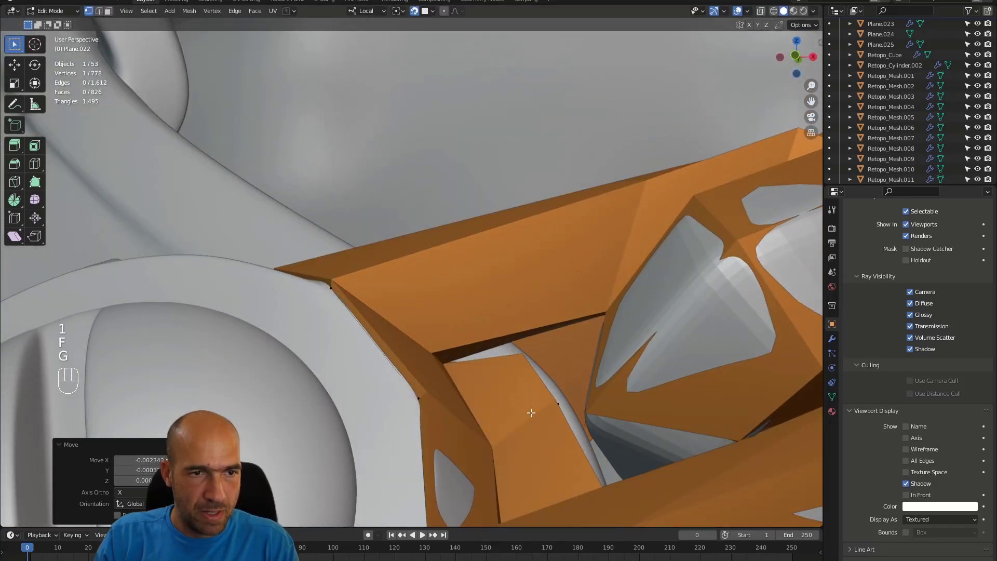
Fill a triangle along the upper strap's lower edge and another face on the lower strap's inner side.
{"action": "key", "text": "2"}
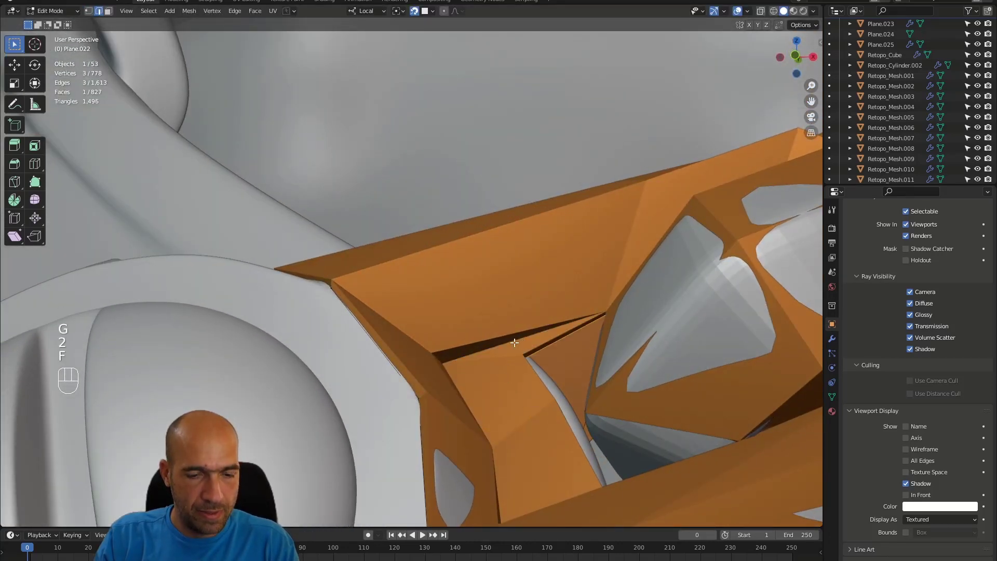
{"action": "middle_click_drag", "start_coordinate": [514, 343], "coordinate": [566, 362]}
{"action": "left_click_drag", "start_coordinate": [566, 362], "coordinate": [590, 420], "text": "alt"}
{"action": "key", "text": "1"}
{"action": "key", "text": "f"}
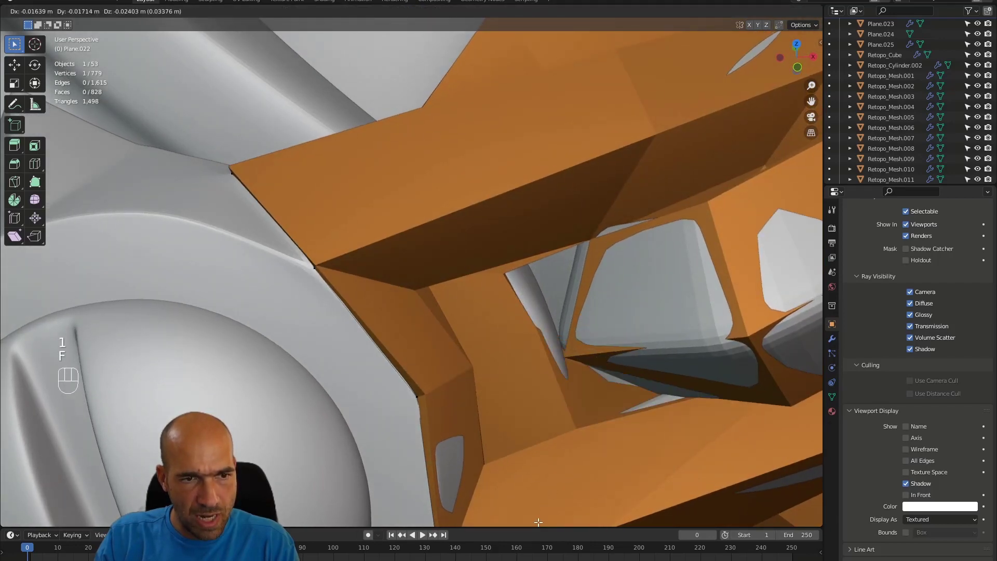
{"action": "left_click", "coordinate": [533, 21]}
Fill two more faces joining the gap's floor to the end of the middle strap.
{"action": "left_click_drag", "start_coordinate": [597, 384], "coordinate": [650, 358], "text": "alt"}
{"action": "key", "text": "2"}
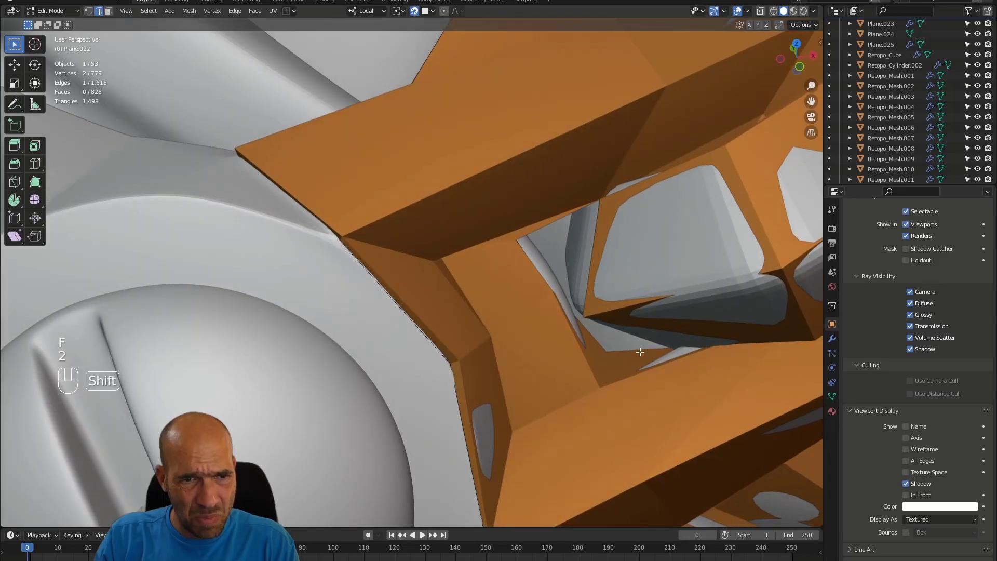
{"action": "key", "text": "f"}
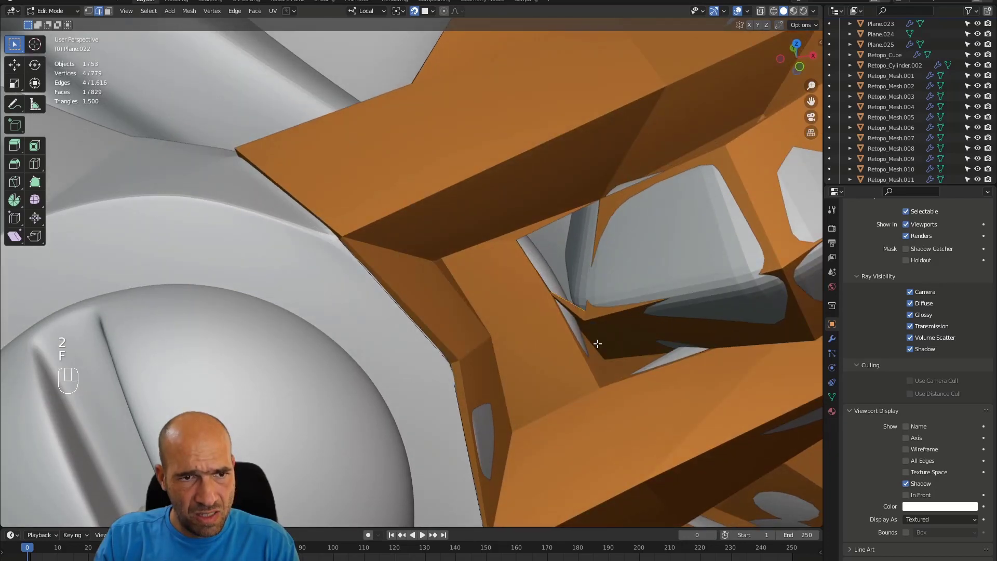
{"action": "left_click_drag", "start_coordinate": [596, 345], "coordinate": [578, 309], "text": "alt"}
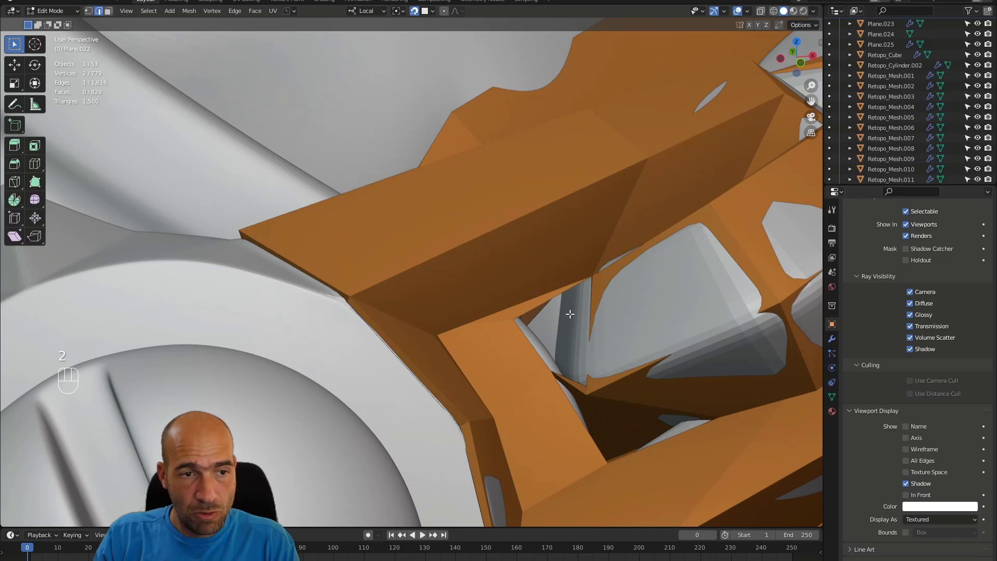
{"action": "key", "text": "f"}
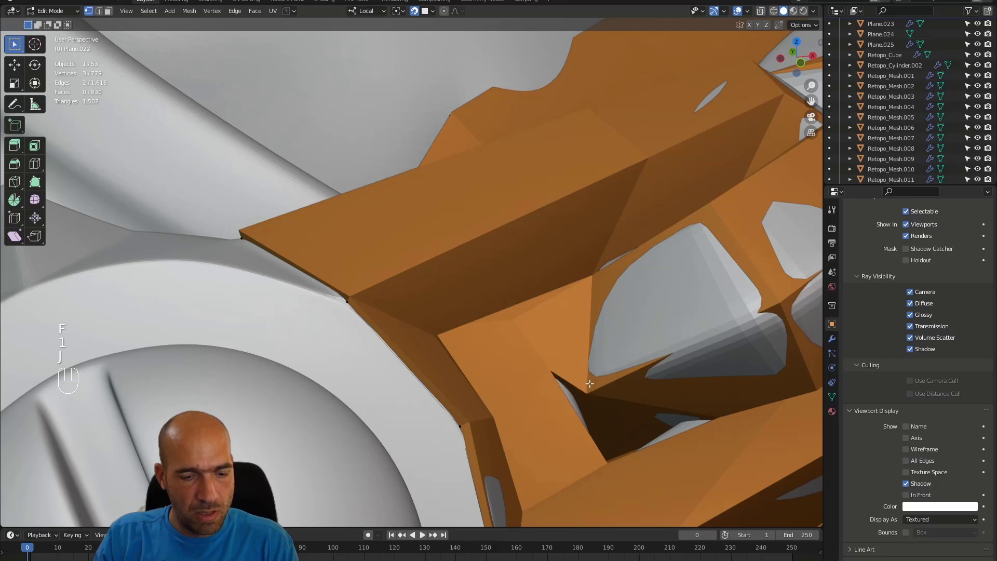
In X-ray, connect vertices across the faces beside the middle strap's end and move the new vertex up toward the upper strap.
{"action": "key", "text": "alt+z"}
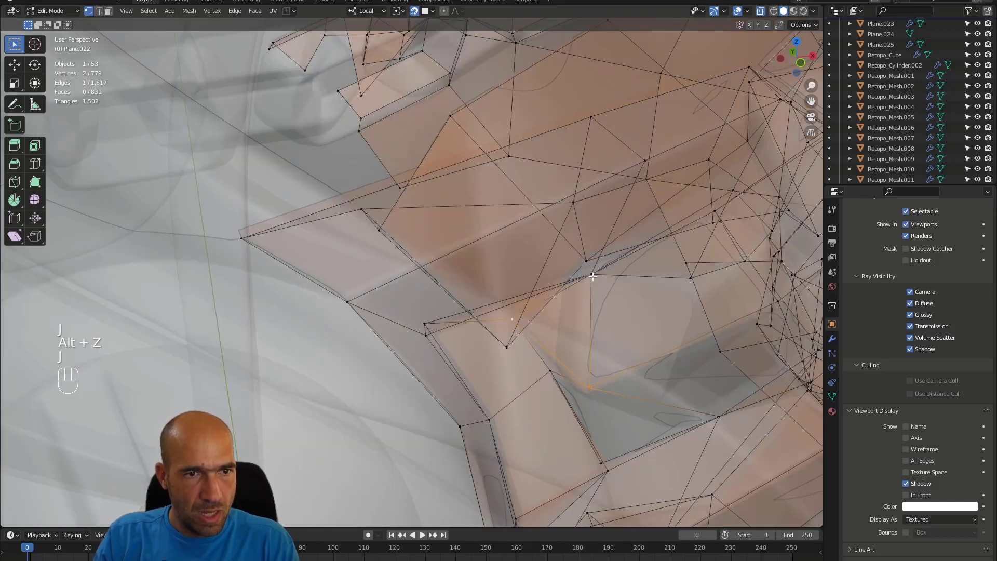
{"action": "key", "text": "g"}
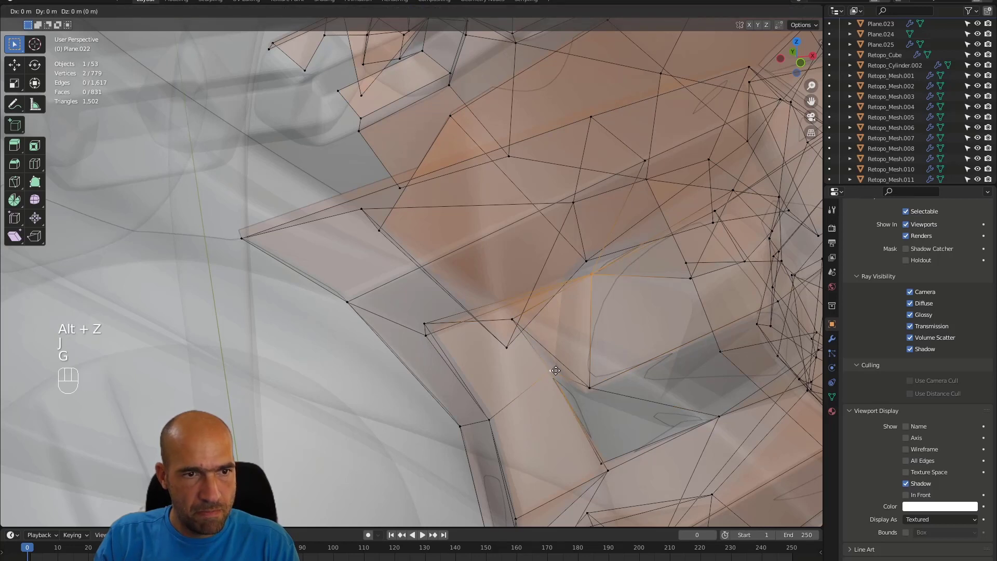
{"action": "left_click", "coordinate": [557, 371]}
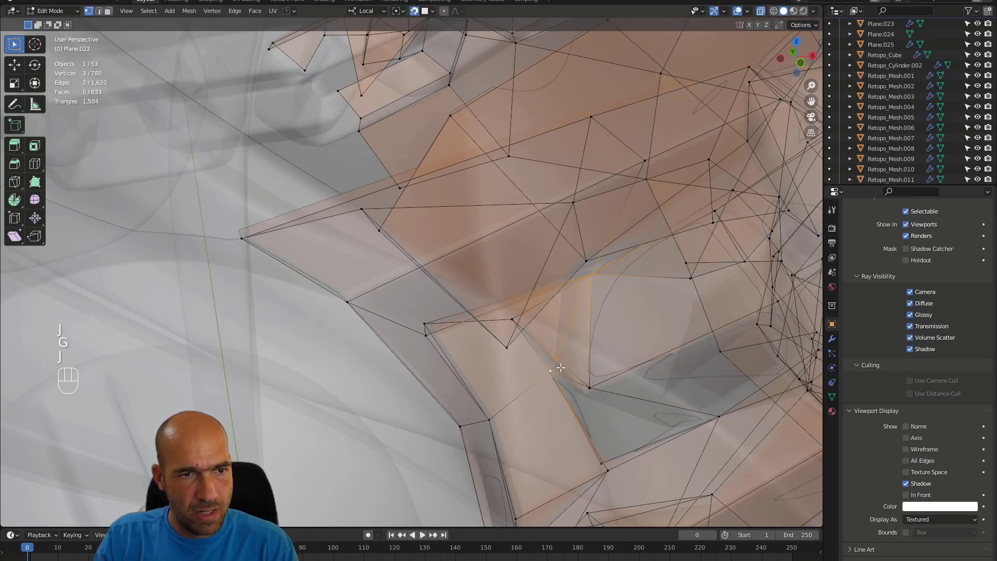
{"action": "key", "text": "g"}
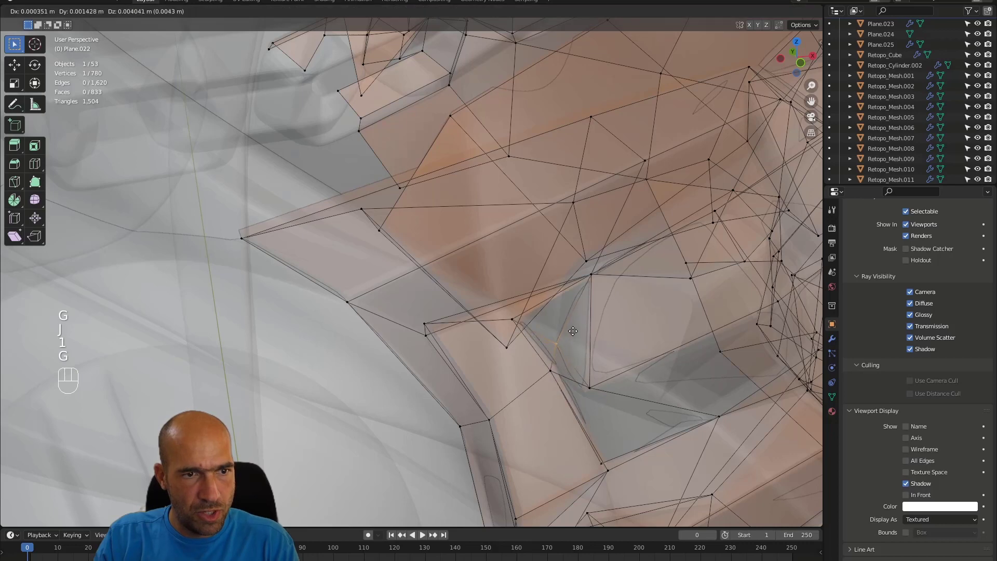
{"action": "left_click", "coordinate": [568, 322]}
{"action": "key", "text": "alt+z"}
{"action": "middle_click_drag", "start_coordinate": [557, 320], "coordinate": [479, 340], "text": "ctrl"}
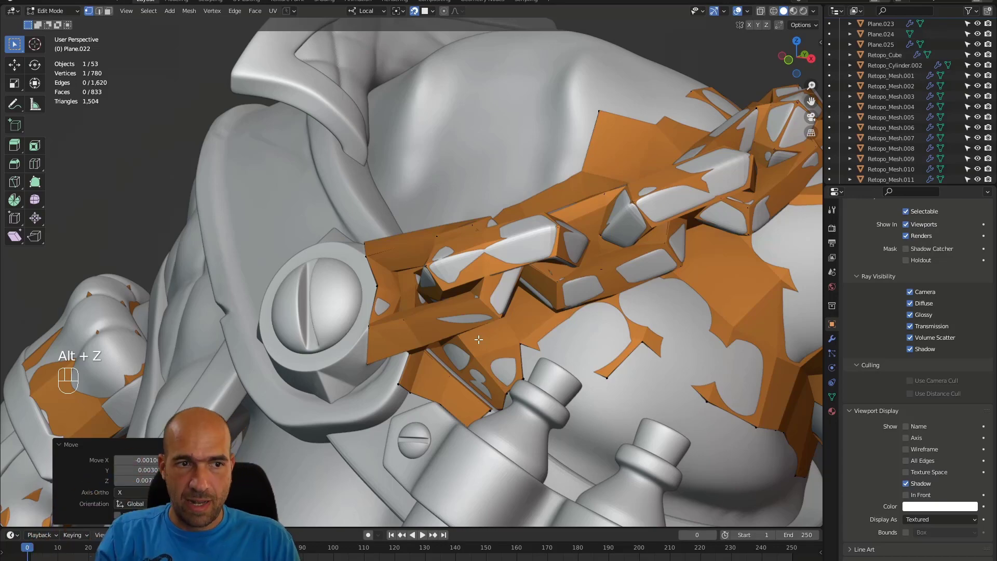
Extrude the edge beside the strap's end along the raised band next to the screw and move its outer corner vertex onto the band's rim.
{"action": "middle_click_drag", "start_coordinate": [490, 308], "coordinate": [533, 380]}
{"action": "scroll", "coordinate": [533, 379], "scroll_direction": "up", "scroll_amount": 5}
{"action": "left_click_drag", "start_coordinate": [461, 354], "coordinate": [437, 385], "text": "alt"}
{"action": "key", "text": "2"}
{"action": "key", "text": "e"}
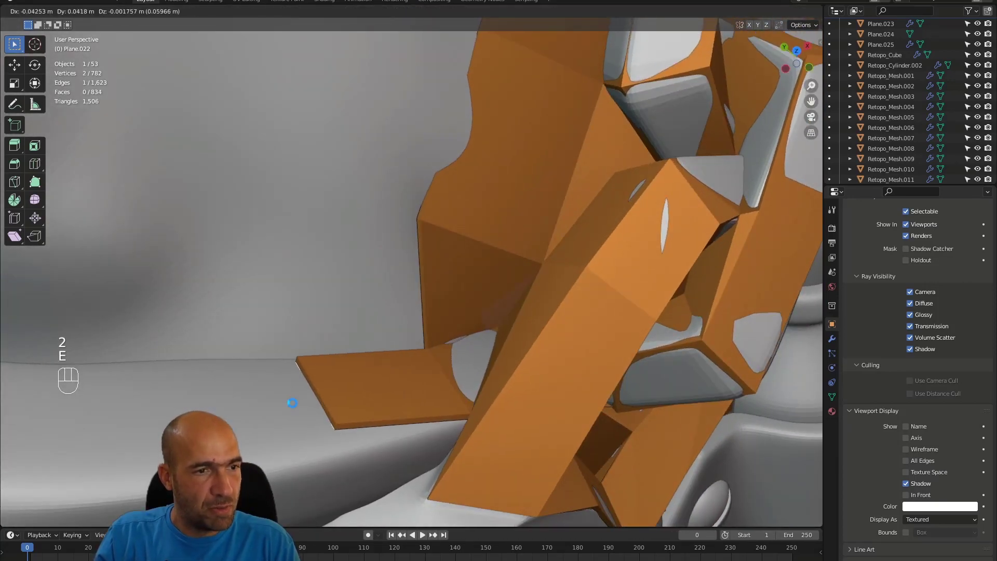
{"action": "left_click", "coordinate": [325, 422]}
{"action": "key", "text": "1"}
{"action": "key", "text": "g"}
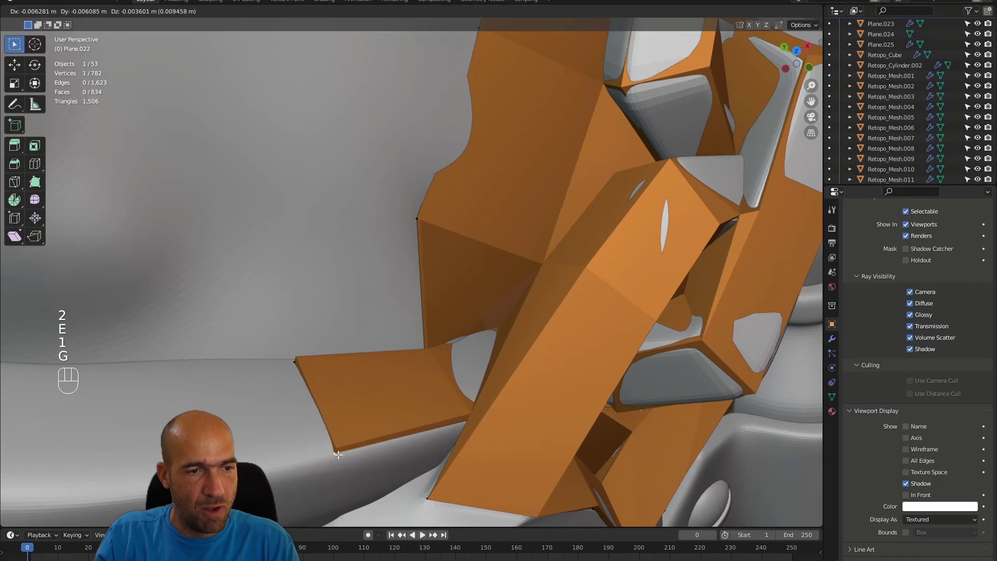
{"action": "left_click", "coordinate": [338, 455]}
Extrude the new face's outer edge down over the band's side and move the lower vertex beside the screw's base.
{"action": "left_click_drag", "start_coordinate": [338, 455], "coordinate": [501, 417], "text": "alt"}
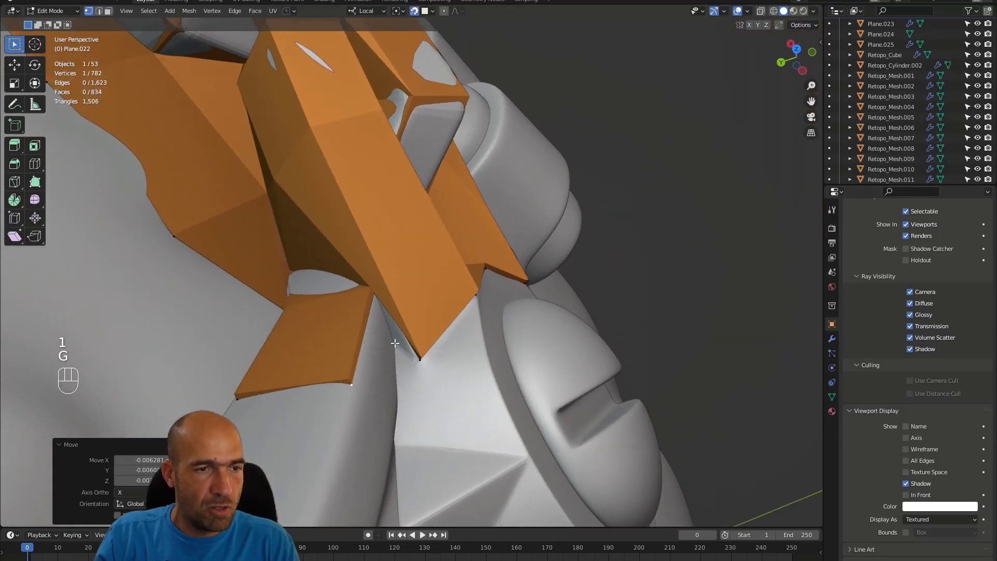
{"action": "left_click_drag", "start_coordinate": [376, 329], "coordinate": [372, 331], "text": "alt"}
{"action": "key", "text": "2"}
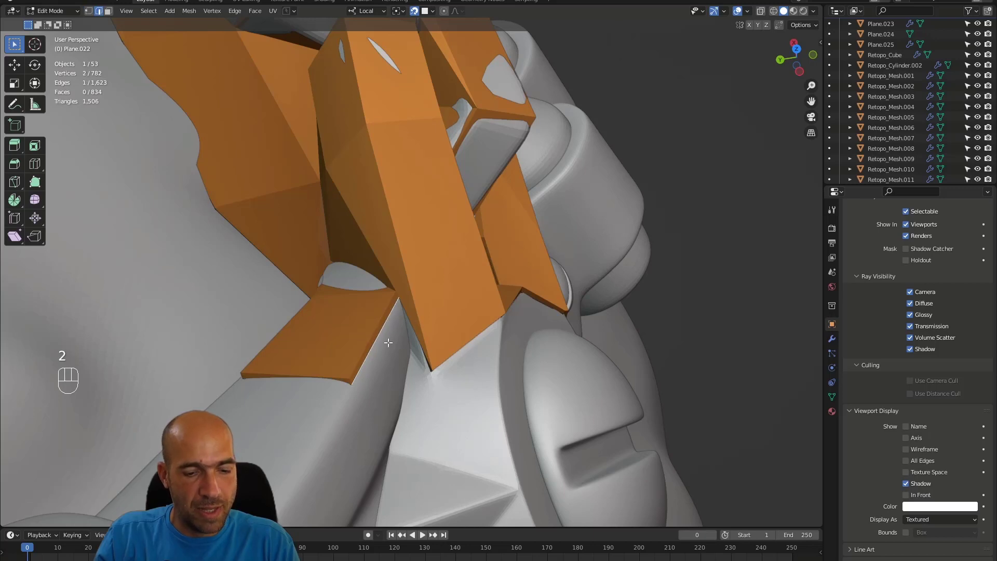
{"action": "key", "text": "e"}
{"action": "left_click", "coordinate": [368, 452]}
{"action": "key", "text": "1"}
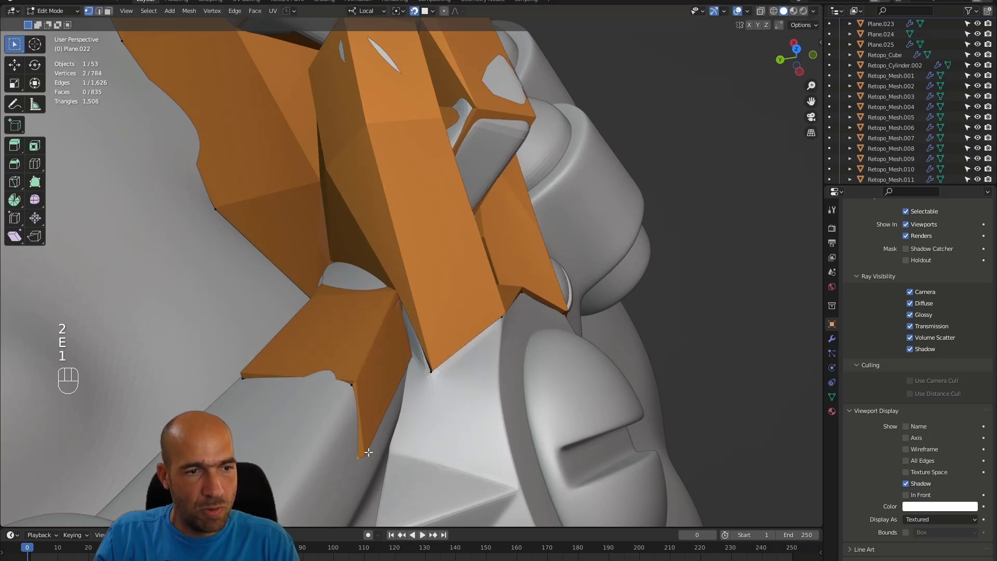
{"action": "left_click_drag", "start_coordinate": [398, 466], "coordinate": [411, 360], "text": "alt"}
{"action": "key", "text": "g"}
{"action": "left_click", "coordinate": [401, 474]}
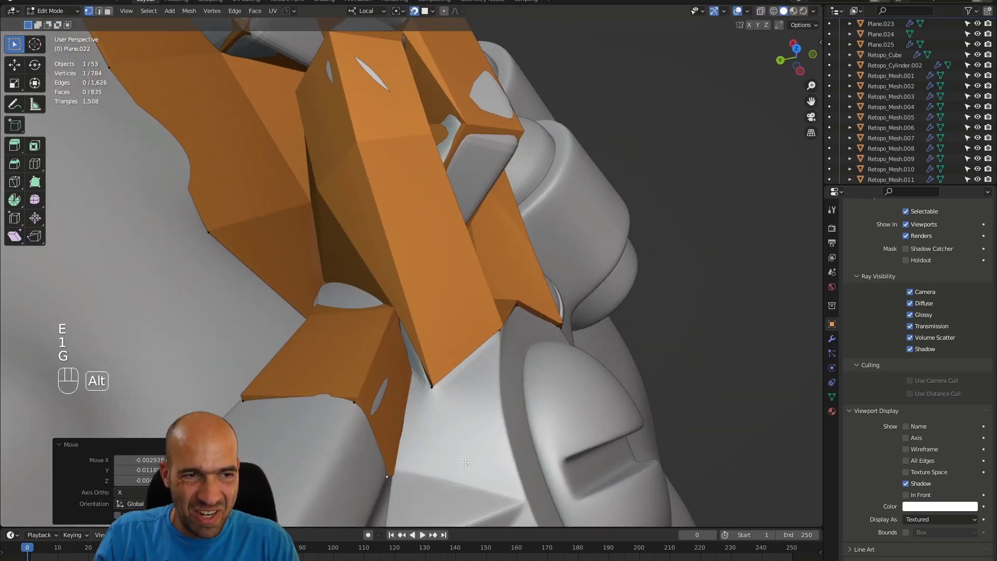
Fill a triangle in the gap between the band's side and the end of the strap.
{"action": "key", "text": "2"}
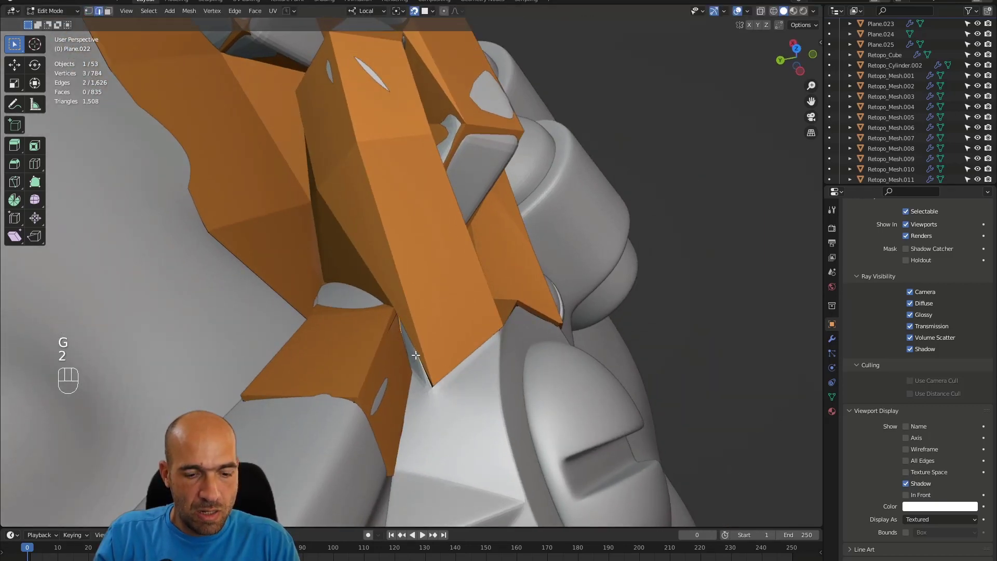
{"action": "left_click_drag", "start_coordinate": [450, 370], "coordinate": [434, 287], "text": "alt"}
{"action": "left_click_drag", "start_coordinate": [364, 280], "coordinate": [443, 203], "text": "alt+shift"}
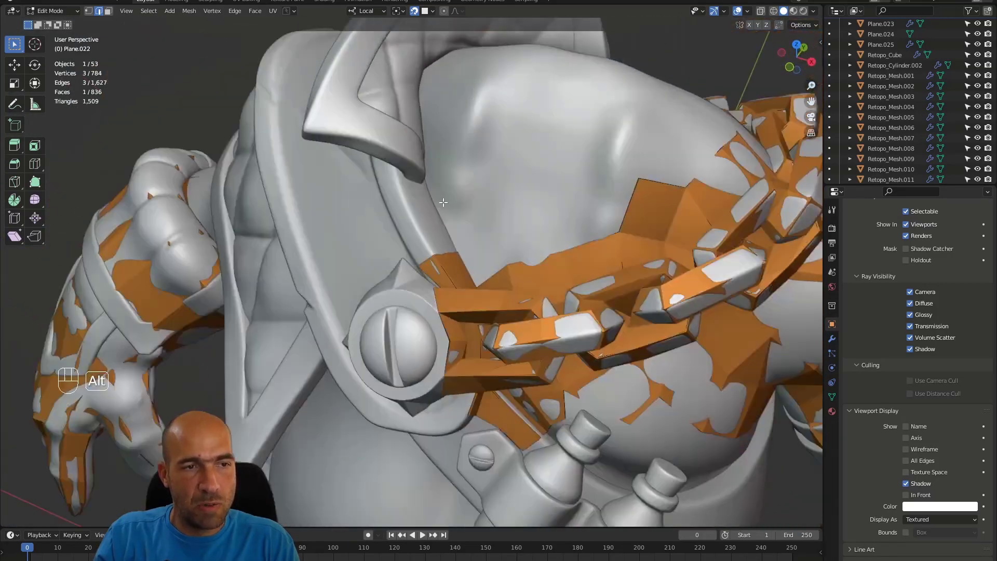
Extrude the band's end edge up toward the collar and adjust the outer corner vertex to the band's edge.
{"action": "key", "text": "e"}
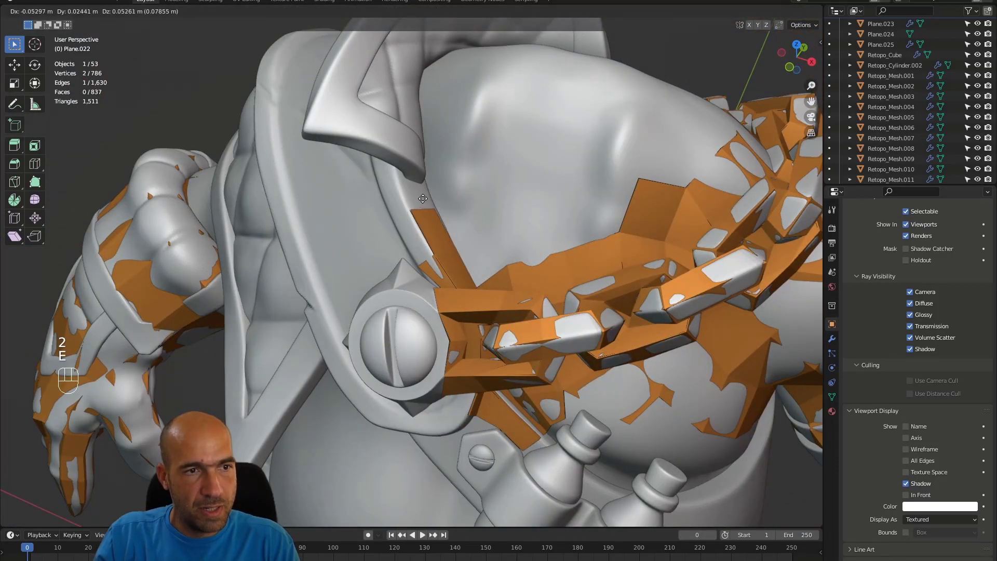
{"action": "left_click", "coordinate": [423, 196]}
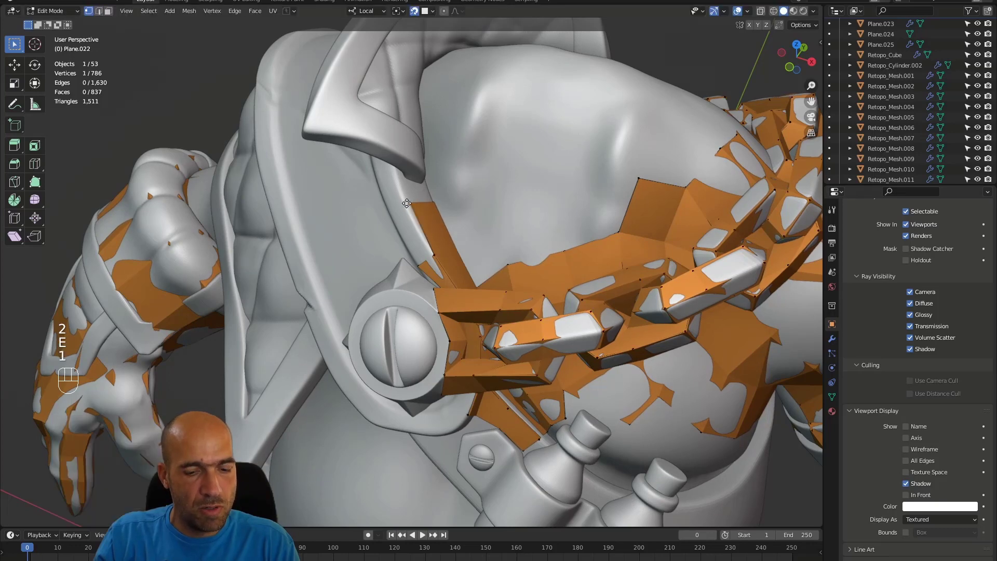
{"action": "key", "text": "g"}
{"action": "left_click", "coordinate": [404, 203]}
Fill the next face along the band's side and place its new vertex on the band's surface.
{"action": "left_click_drag", "start_coordinate": [404, 204], "coordinate": [359, 303], "text": "alt"}
{"action": "left_click", "coordinate": [449, 242]}
{"action": "key", "text": "f"}
{"action": "left_click", "coordinate": [433, 237]}
Fill two faces closing the gap between neighbouring strap ends on the side facing the body.
{"action": "scroll", "coordinate": [432, 250], "scroll_direction": "down", "scroll_amount": 2}
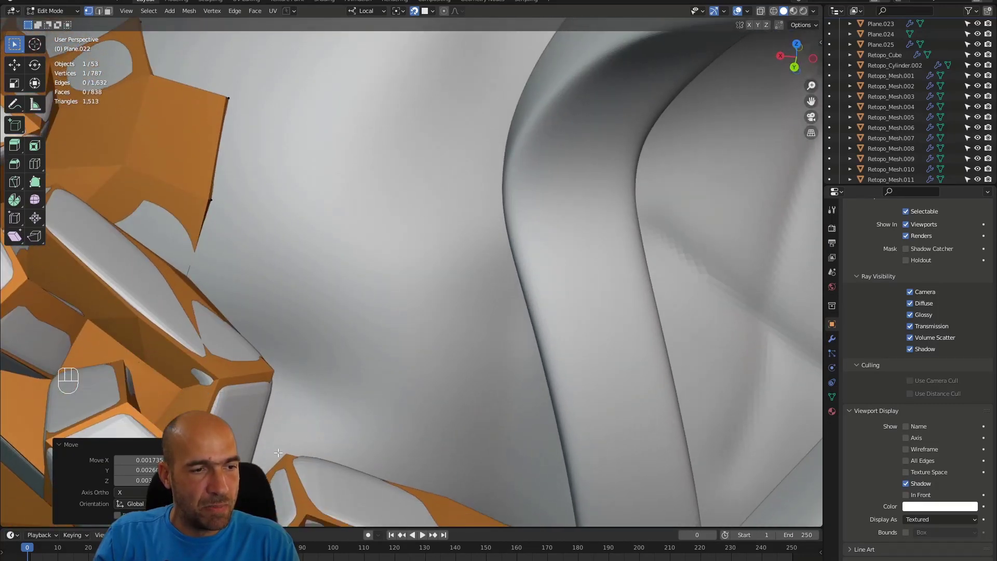
{"action": "left_click_drag", "start_coordinate": [285, 464], "coordinate": [279, 367], "text": "alt"}
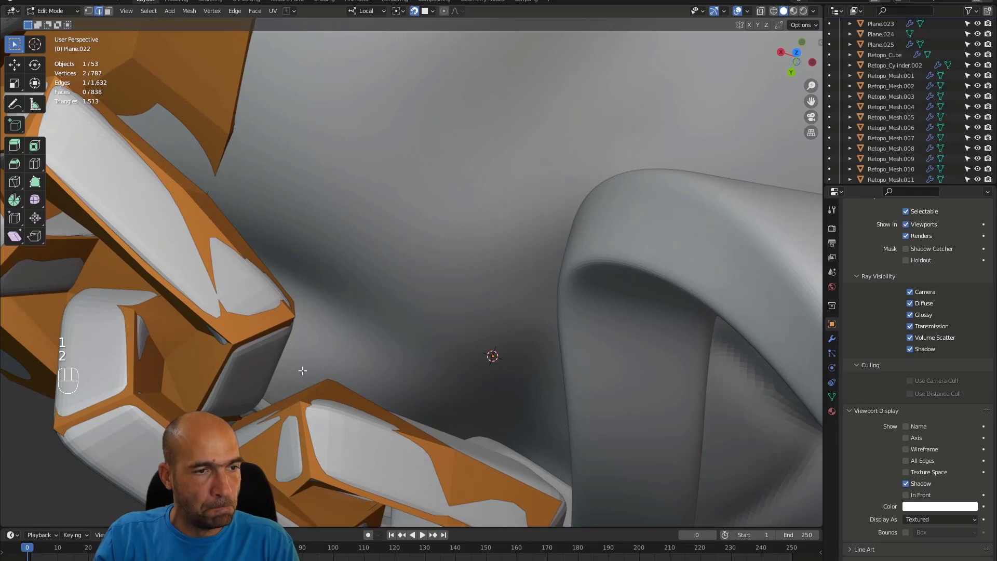
{"action": "middle_click_drag", "start_coordinate": [337, 350], "coordinate": [314, 326]}
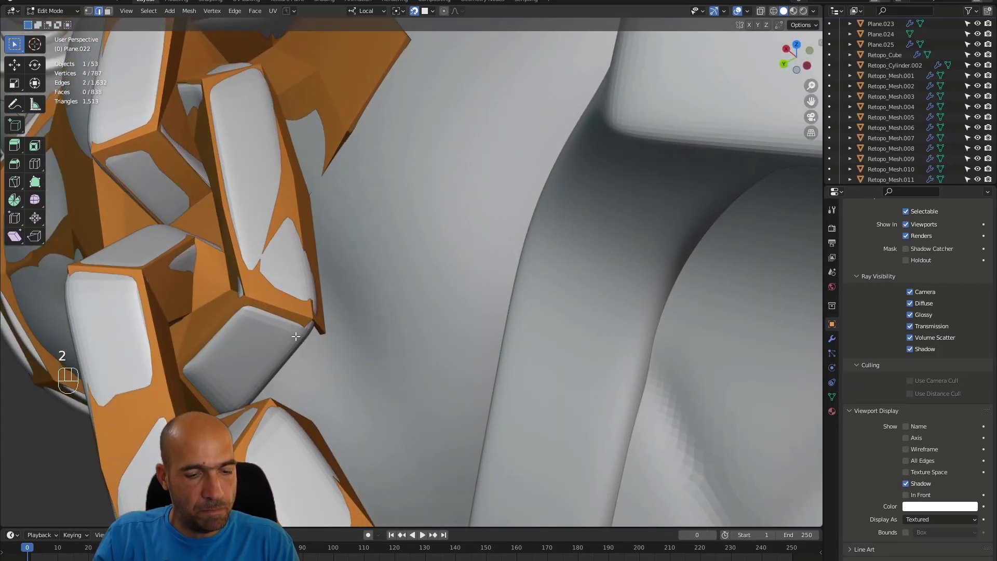
{"action": "left_click_drag", "start_coordinate": [314, 341], "coordinate": [302, 394], "text": "alt"}
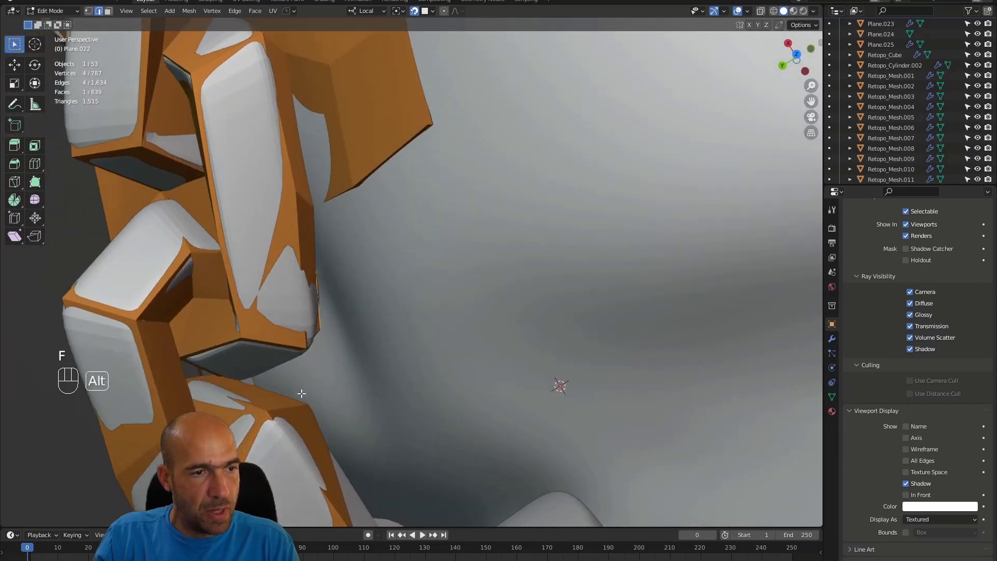
{"action": "left_click_drag", "start_coordinate": [319, 351], "coordinate": [287, 409], "text": "alt"}
{"action": "left_click", "coordinate": [321, 316]}
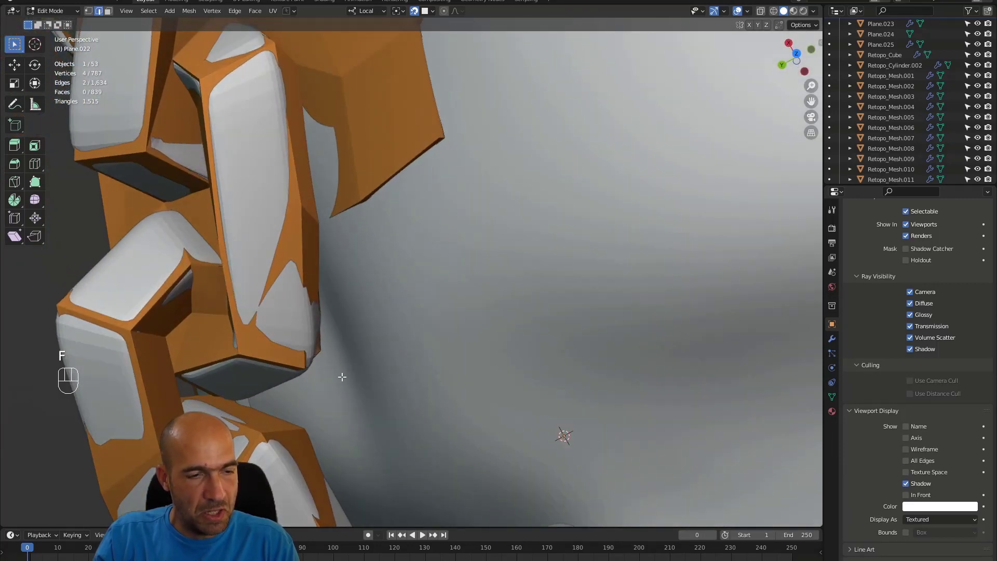
{"action": "left_click_drag", "start_coordinate": [356, 378], "coordinate": [332, 326], "text": "alt"}
Try to extend the body patch above the straps with two more filled faces.
{"action": "key", "text": "1"}
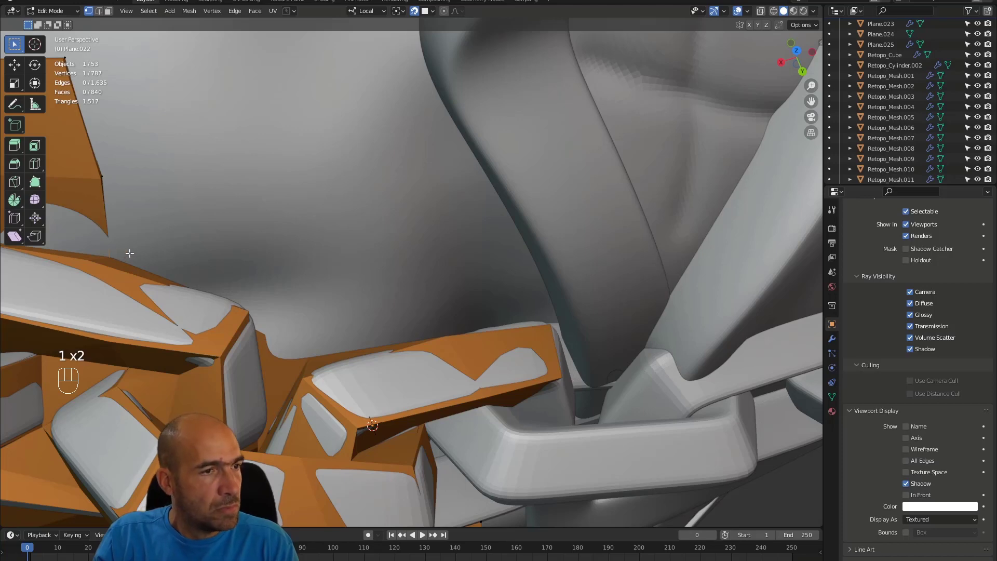
{"action": "key", "text": "f"}
{"action": "left_click", "coordinate": [169, 217]}
{"action": "left_click_drag", "start_coordinate": [287, 289], "coordinate": [280, 297], "text": "alt"}
{"action": "key", "text": "f"}
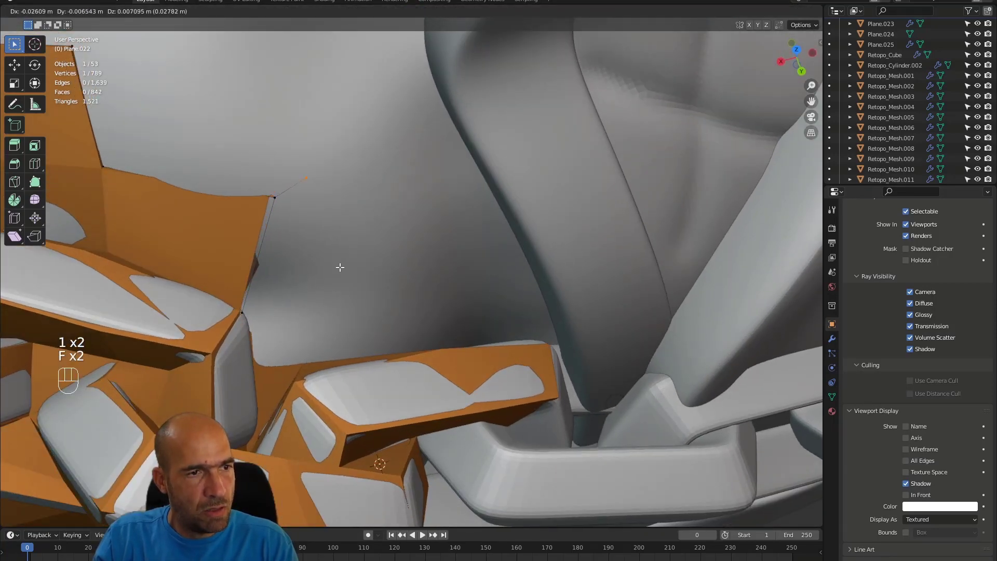
{"action": "left_click", "coordinate": [340, 267]}
{"action": "left_click_drag", "start_coordinate": [330, 272], "coordinate": [196, 258], "text": "alt"}
{"action": "key", "text": "ctrl+z"}
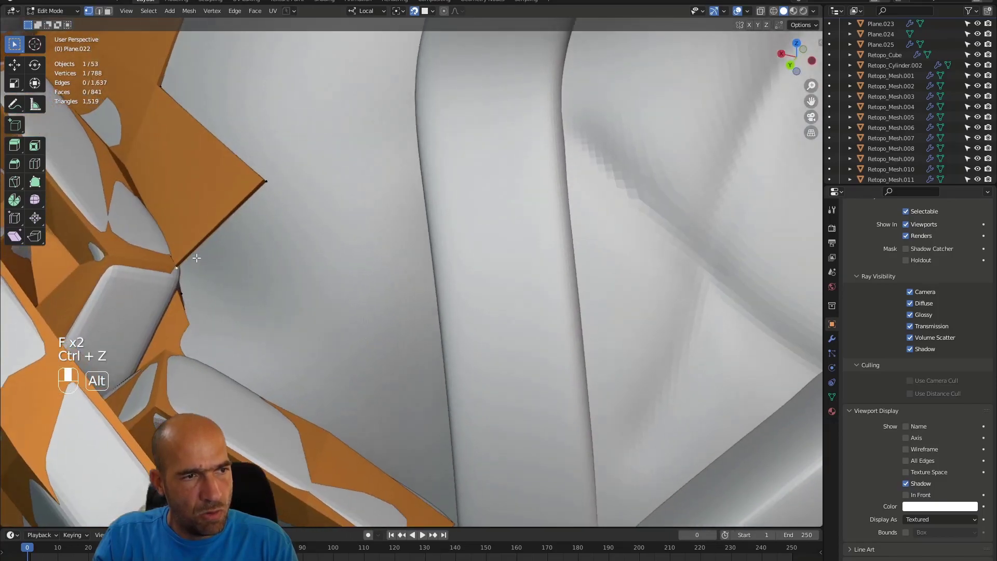
Try to fill a face from the body patch's corner vertex in X-ray, then undo the fills on the body surface.
{"action": "middle_click_drag", "start_coordinate": [197, 258], "coordinate": [161, 242], "text": "alt"}
{"action": "key", "text": "alt+z"}
{"action": "middle_click_drag", "start_coordinate": [165, 252], "coordinate": [183, 210]}
{"action": "key", "text": "f"}
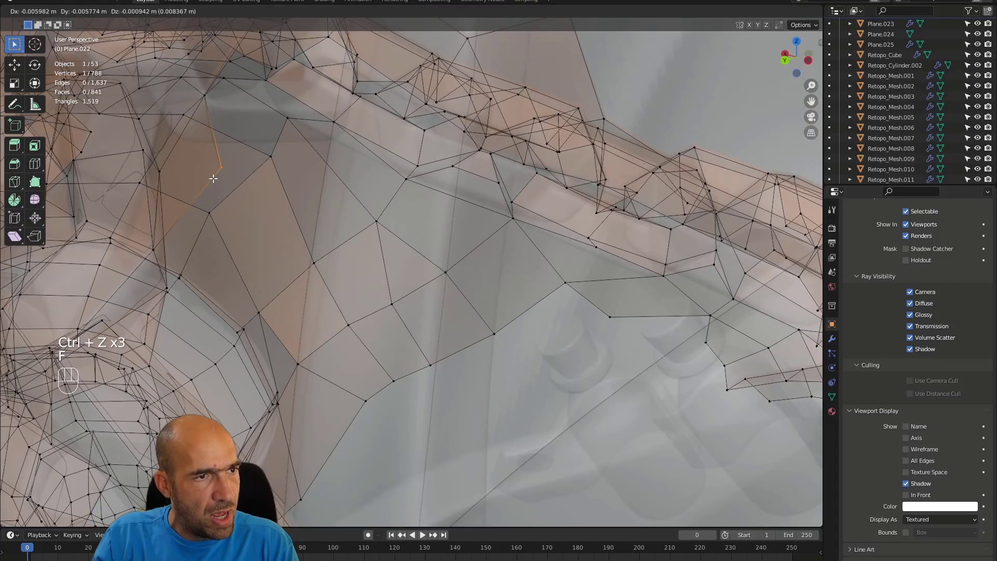
{"action": "left_click", "coordinate": [248, 198]}
{"action": "left_click_drag", "start_coordinate": [248, 198], "coordinate": [200, 223], "text": "alt+shift"}
{"action": "middle_click_drag", "start_coordinate": [200, 223], "coordinate": [210, 314], "text": "alt+shift"}
{"action": "left_click_drag", "start_coordinate": [210, 314], "coordinate": [563, 350], "text": "alt"}
{"action": "key", "text": "ctrl+z"}
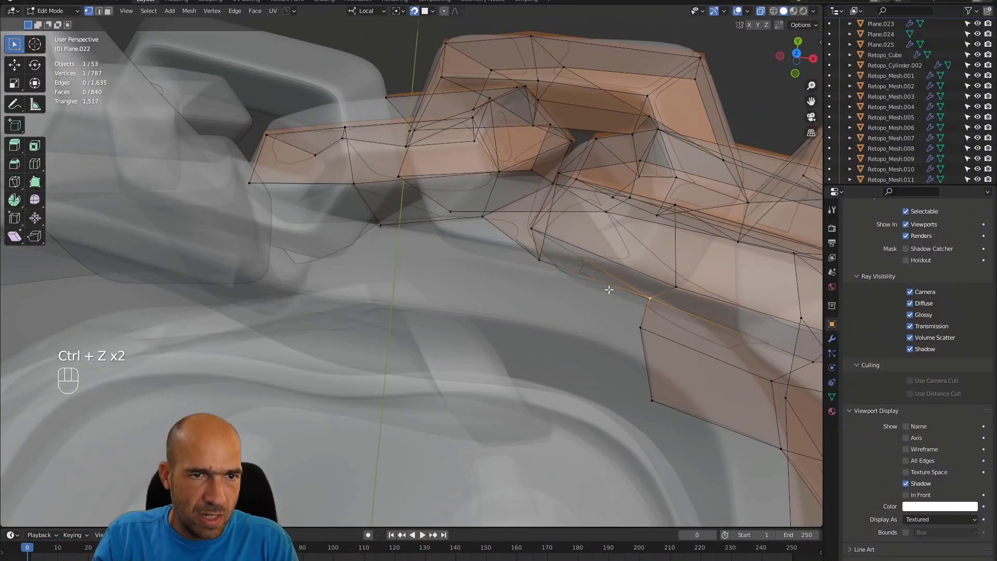
Move the body patch's corner vertex beside the strap slightly along the strap's edge.
{"action": "middle_click_drag", "start_coordinate": [609, 289], "coordinate": [638, 292]}
{"action": "left_click_drag", "start_coordinate": [653, 305], "coordinate": [654, 328], "text": "alt"}
{"action": "key", "text": "g"}
{"action": "left_click", "coordinate": [659, 314]}
Extrude the body patch's end edge along the strap and merge its inner corner with the strap's vertex at the last selected point.
{"action": "key", "text": "2"}
{"action": "key", "text": "e"}
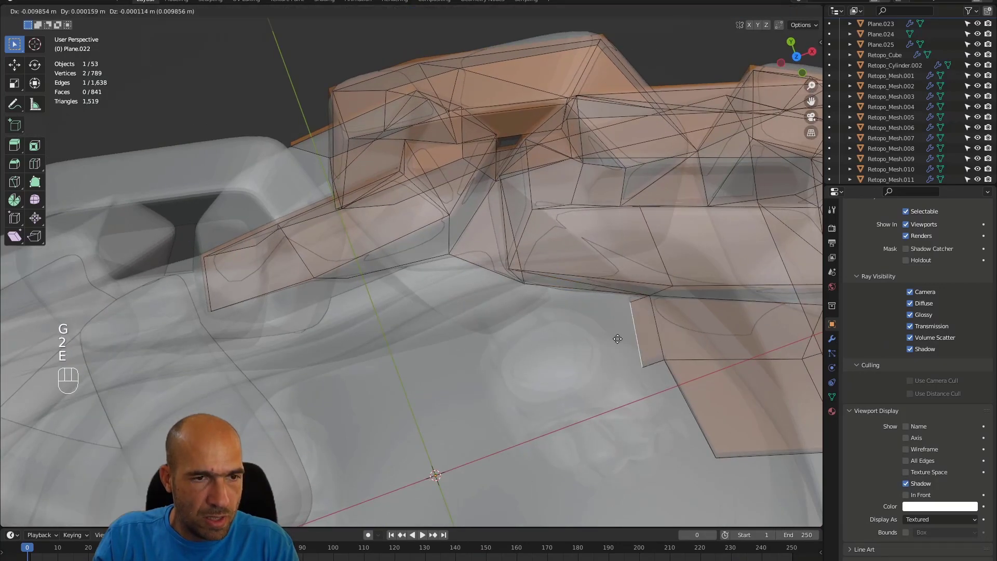
{"action": "left_click", "coordinate": [527, 314]}
{"action": "key", "text": "1"}
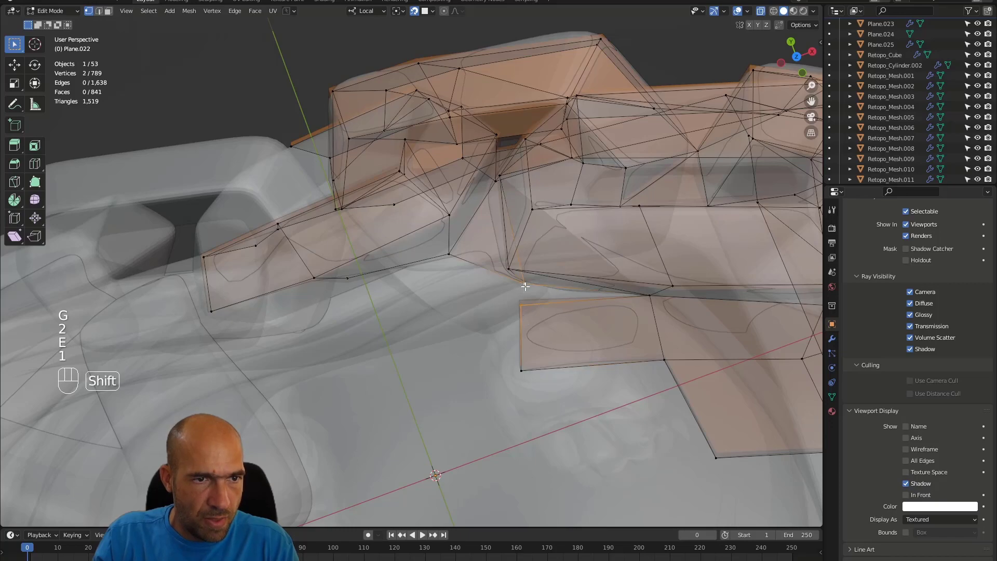
{"action": "key", "text": "m"}
{"action": "left_click", "coordinate": [525, 286]}
{"action": "left_click_drag", "start_coordinate": [526, 285], "coordinate": [541, 315], "text": "alt"}
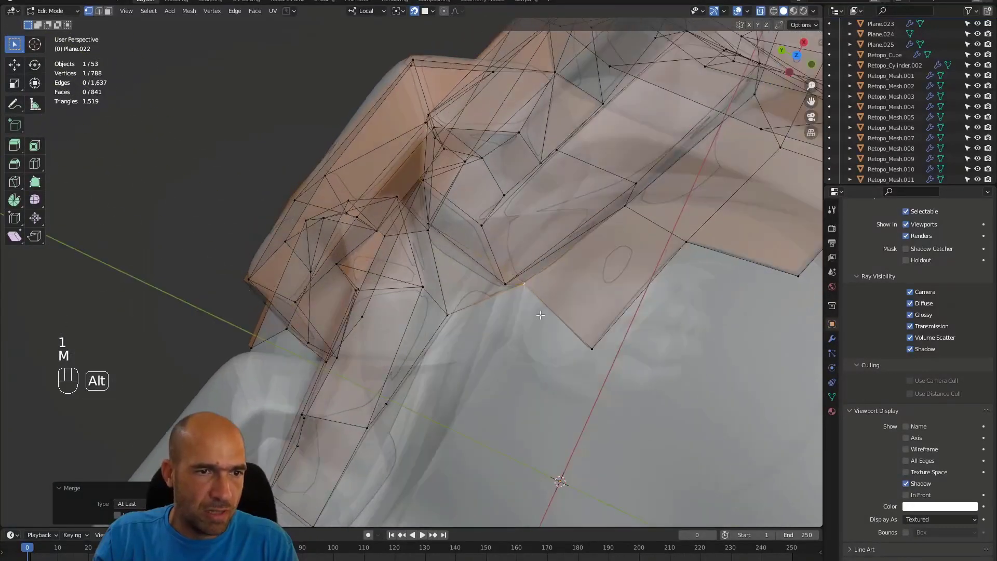
Fill the next face of the body strip around the strap's end and place its outer vertex on the body.
{"action": "key", "text": "f"}
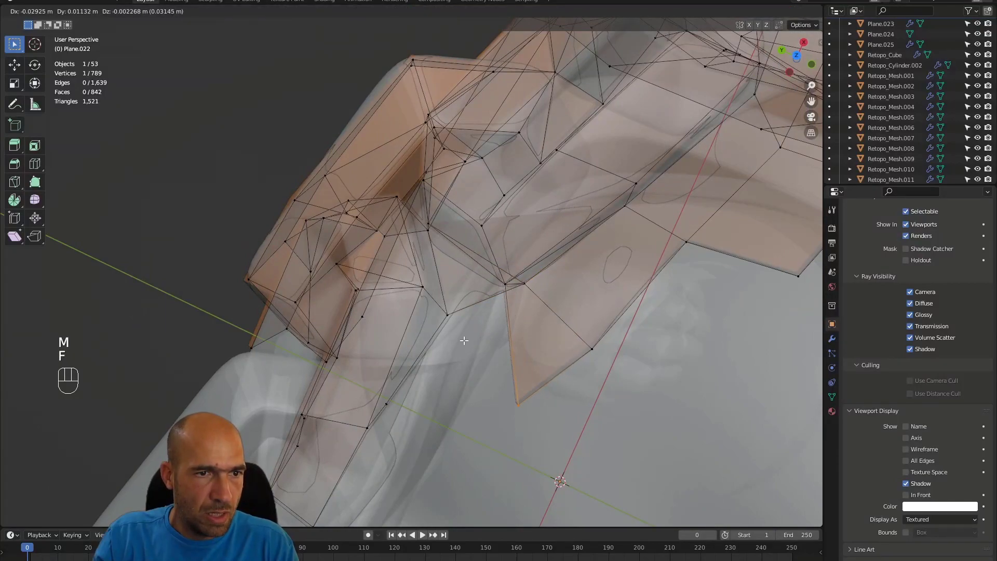
{"action": "left_click_drag", "start_coordinate": [509, 318], "coordinate": [581, 290], "text": "alt"}
{"action": "key", "text": "ctrl+z"}
{"action": "key", "text": "f"}
{"action": "left_click", "coordinate": [523, 323]}
With X-ray off, fill a face in the body patch's upper row and place its new corner vertex.
{"action": "key", "text": "alt+z"}
{"action": "scroll", "coordinate": [391, 242], "scroll_direction": "up", "scroll_amount": 6}
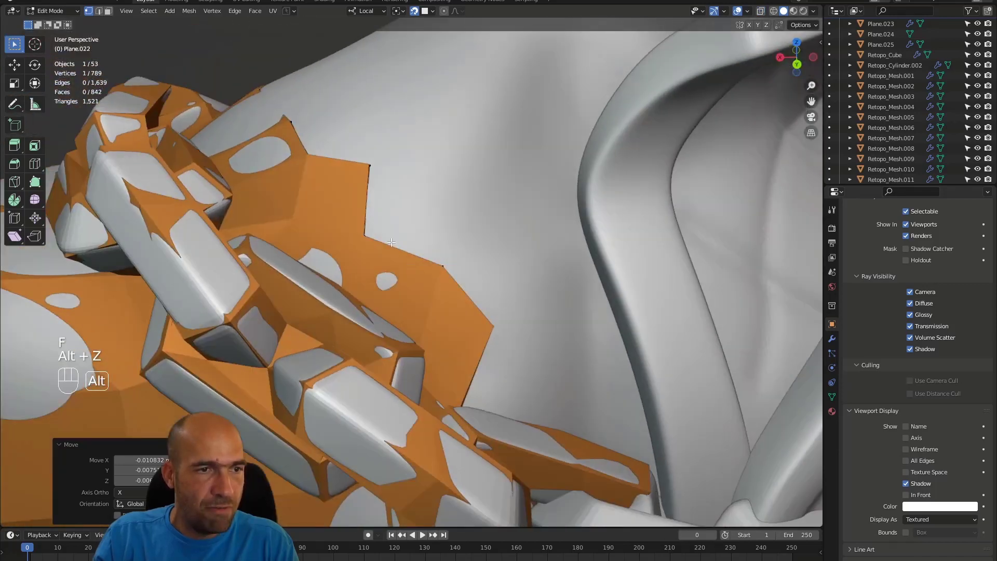
{"action": "key", "text": "f"}
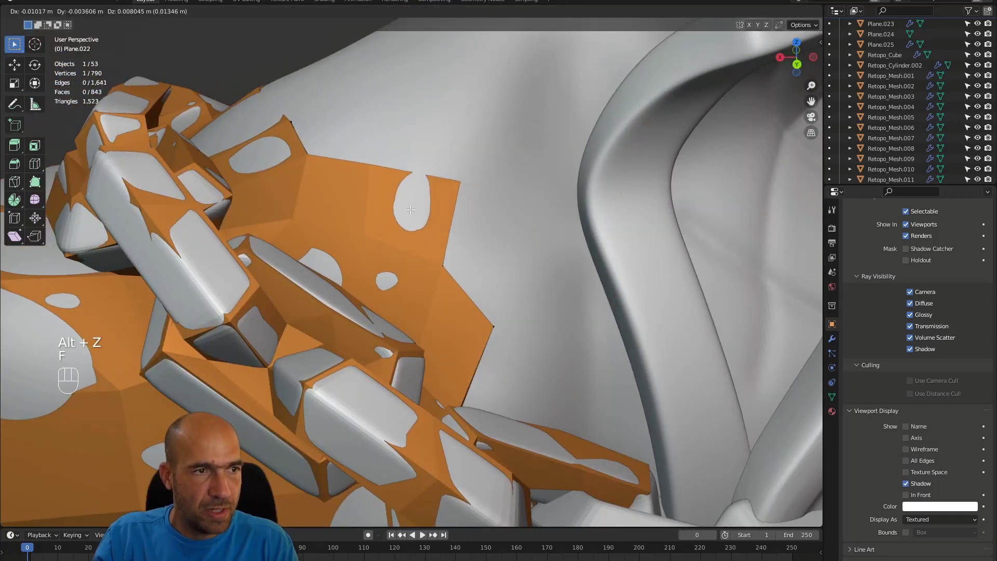
{"action": "left_click", "coordinate": [411, 210]}
Fill a face behind the next strap and place its new vertex along the strap's back edge.
{"action": "left_click_drag", "start_coordinate": [411, 210], "coordinate": [470, 411], "text": "alt"}
{"action": "key", "text": "f"}
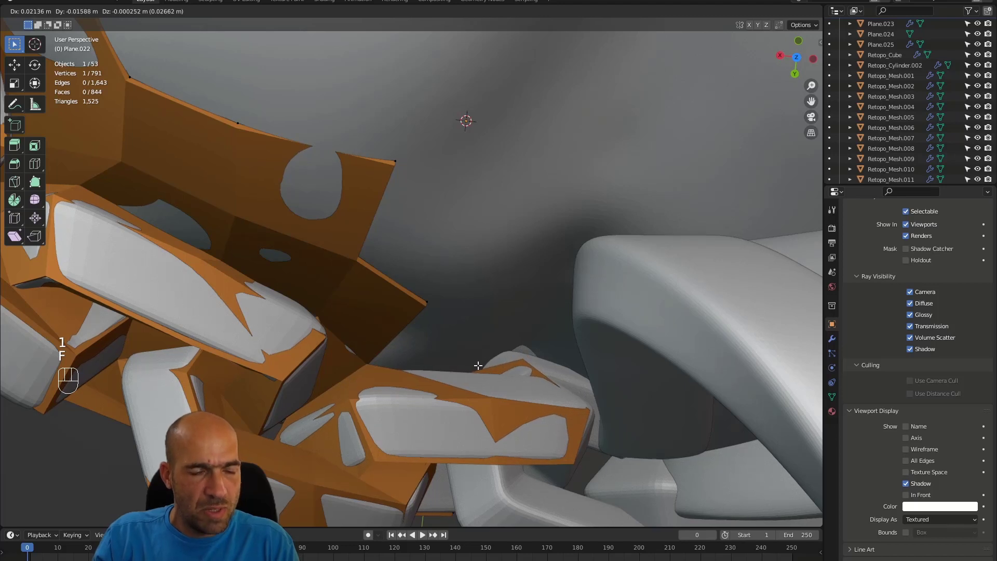
{"action": "left_click", "coordinate": [474, 360]}
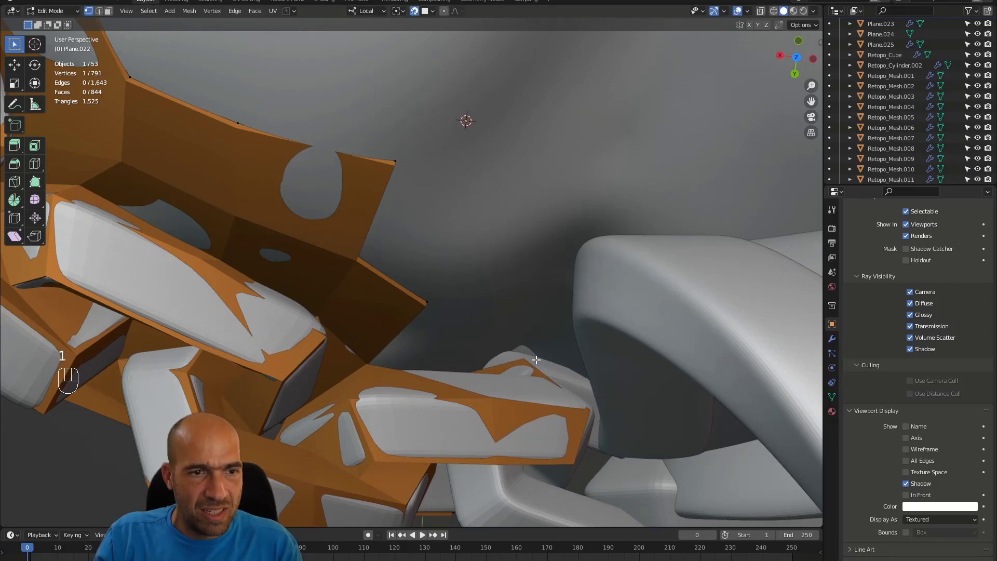
In X-ray, extrude the edge behind the strap up onto the body and fill the face joining it to the body patch.
{"action": "left_click_drag", "start_coordinate": [521, 362], "coordinate": [526, 356], "text": "alt"}
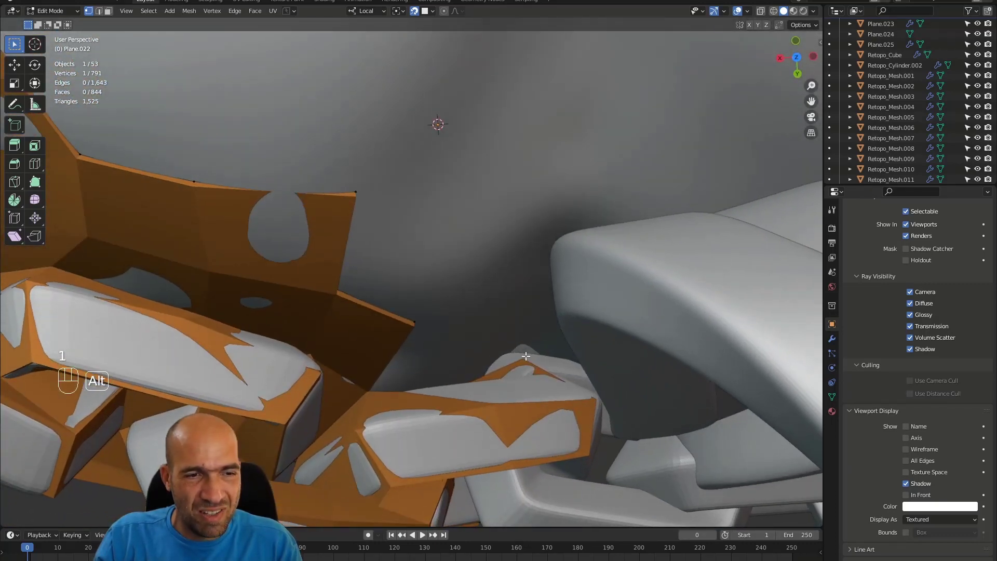
{"action": "key", "text": "ctrl+z"}
{"action": "key", "text": "alt+z"}
{"action": "left_click_drag", "start_coordinate": [503, 396], "coordinate": [475, 435], "text": "alt"}
{"action": "key", "text": "2"}
{"action": "key", "text": "e"}
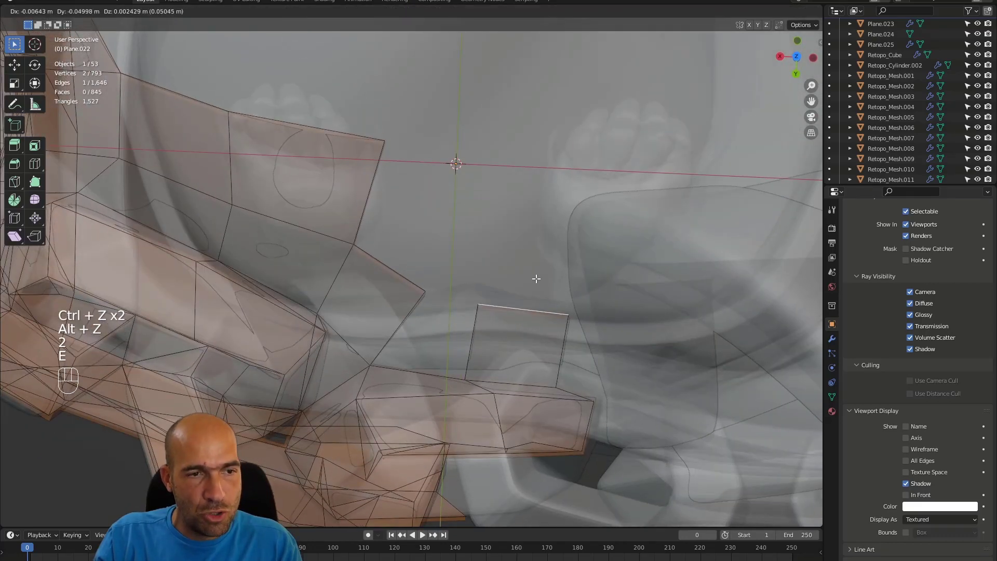
{"action": "left_click", "coordinate": [487, 360]}
{"action": "left_click_drag", "start_coordinate": [483, 381], "coordinate": [514, 340], "text": "alt"}
{"action": "left_click", "coordinate": [446, 365]}
Move the extruded face's outer corner vertex outward across the body toward the raised band.
{"action": "key", "text": "1"}
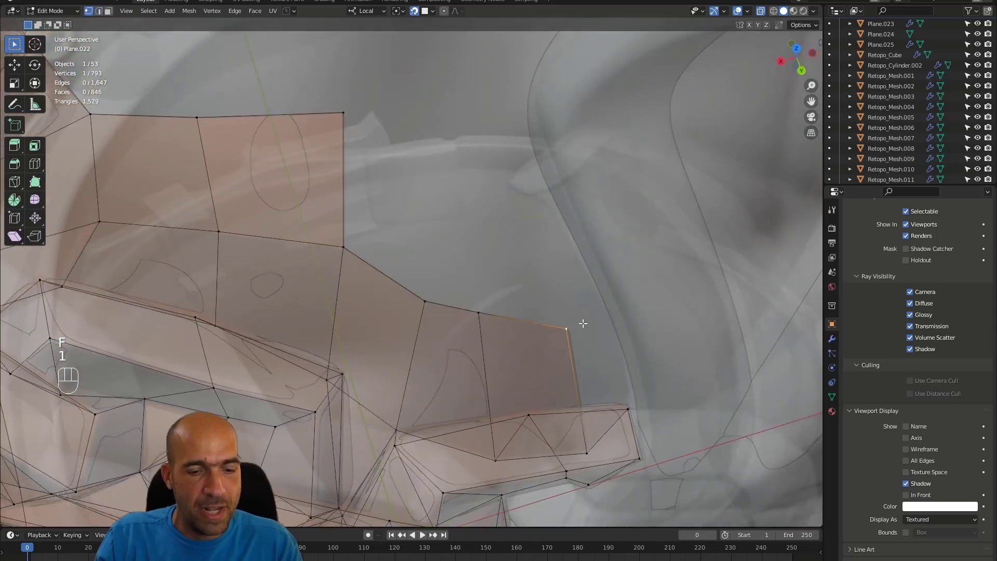
{"action": "key", "text": "g"}
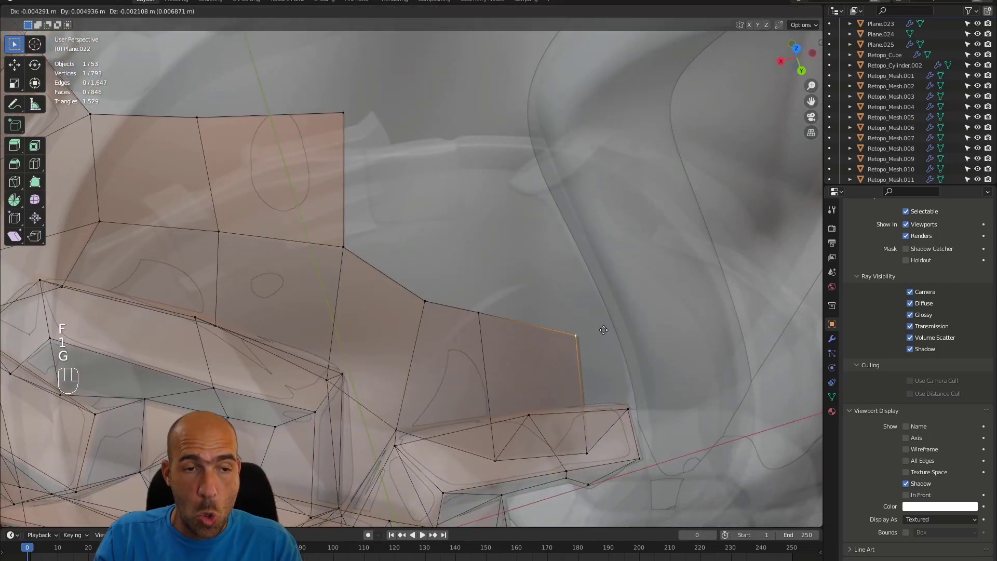
{"action": "left_click", "coordinate": [597, 339]}
{"action": "left_click_drag", "start_coordinate": [598, 339], "coordinate": [656, 331], "text": "alt"}
With X-ray off, reposition the lower vertex of the new face beside the strap's end.
{"action": "key", "text": "alt+z"}
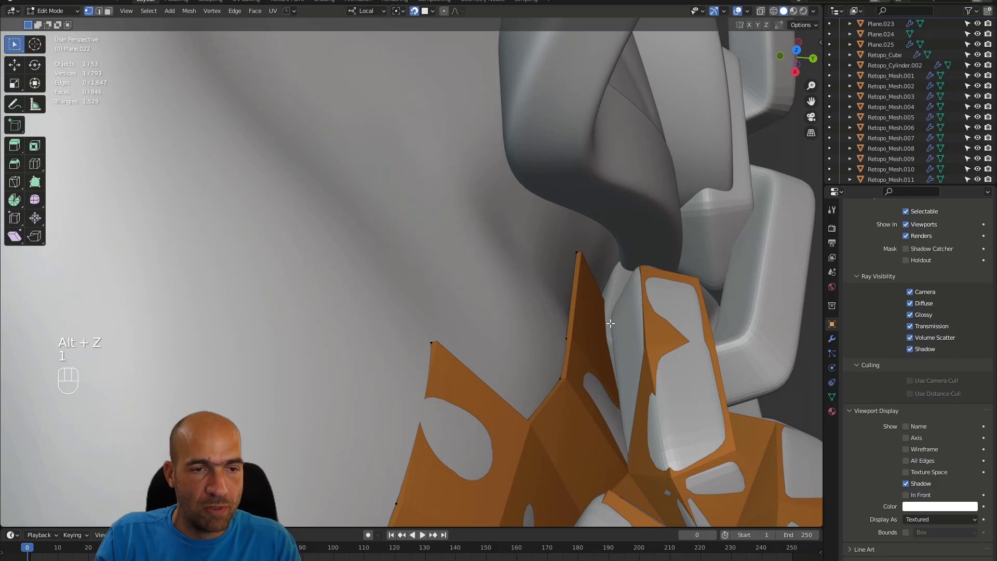
{"action": "key", "text": "f"}
{"action": "key", "text": "ctrl+z"}
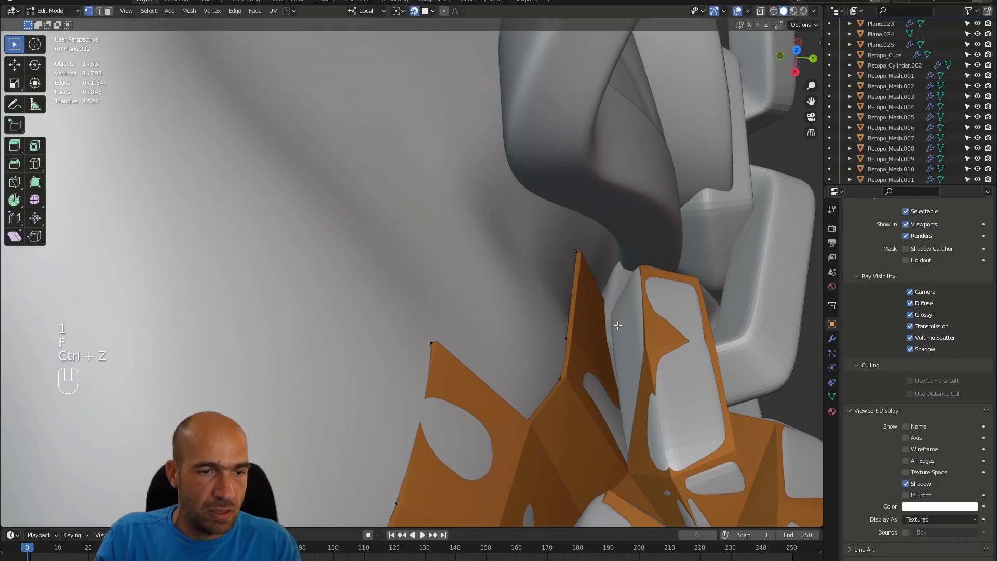
{"action": "key", "text": "g"}
{"action": "left_click", "coordinate": [605, 317]}
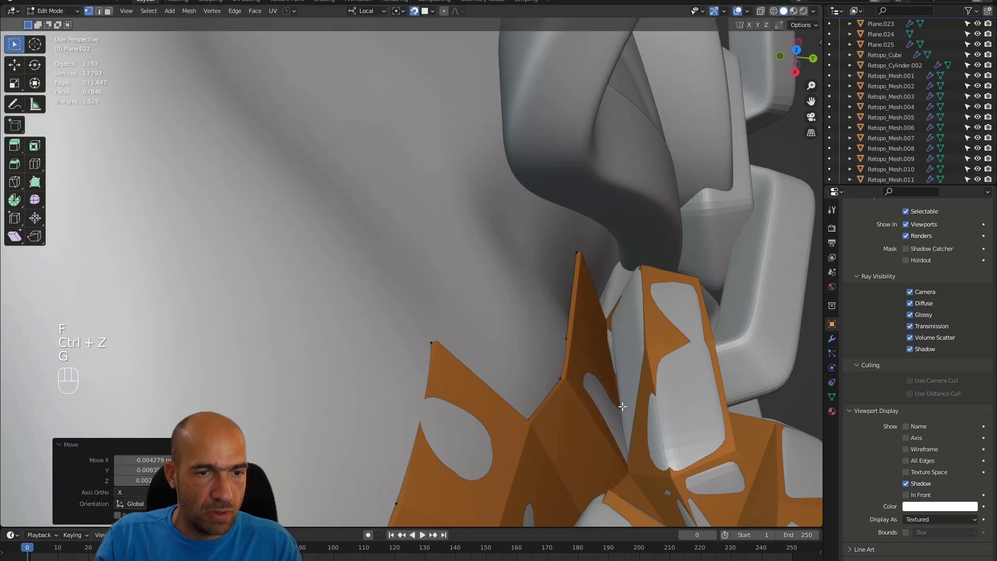
Adjust another vertex at the foot of the narrow face beside the strap's end.
{"action": "left_click", "coordinate": [617, 467]}
{"action": "left_click_drag", "start_coordinate": [650, 396], "coordinate": [535, 357], "text": "alt"}
{"action": "key", "text": "g"}
{"action": "left_click", "coordinate": [600, 400]}
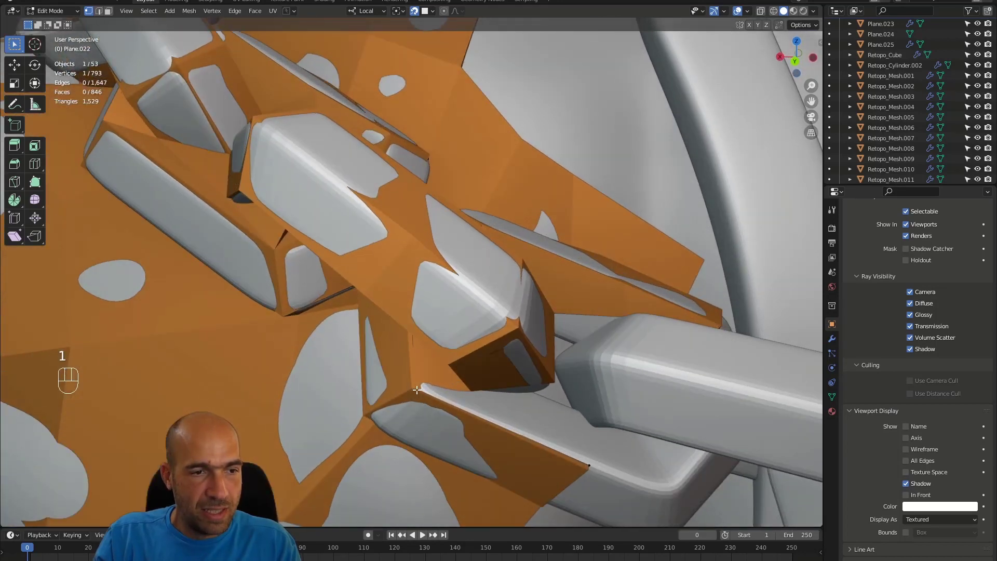
Fill a face joining the next strap to the mesh and extrude the end edge of its upper face toward the strap's bend.
{"action": "left_click_drag", "start_coordinate": [437, 394], "coordinate": [488, 198], "text": "alt"}
{"action": "key", "text": "f"}
{"action": "key", "text": "2"}
{"action": "key", "text": "e"}
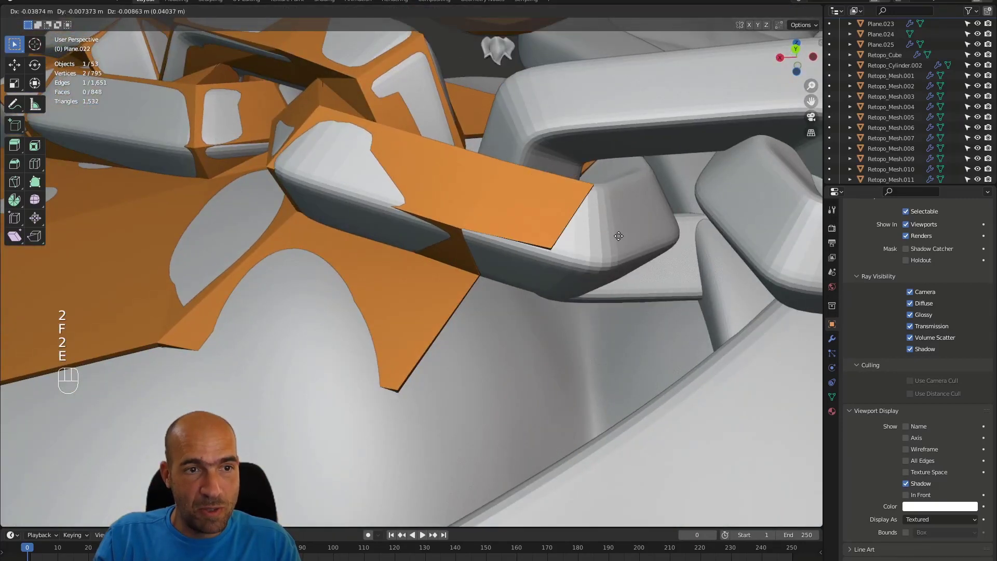
{"action": "left_click", "coordinate": [573, 253]}
Place the extruded face's lower corner vertex on the strap's bevel and fill the strap's side face below it.
{"action": "key", "text": "1"}
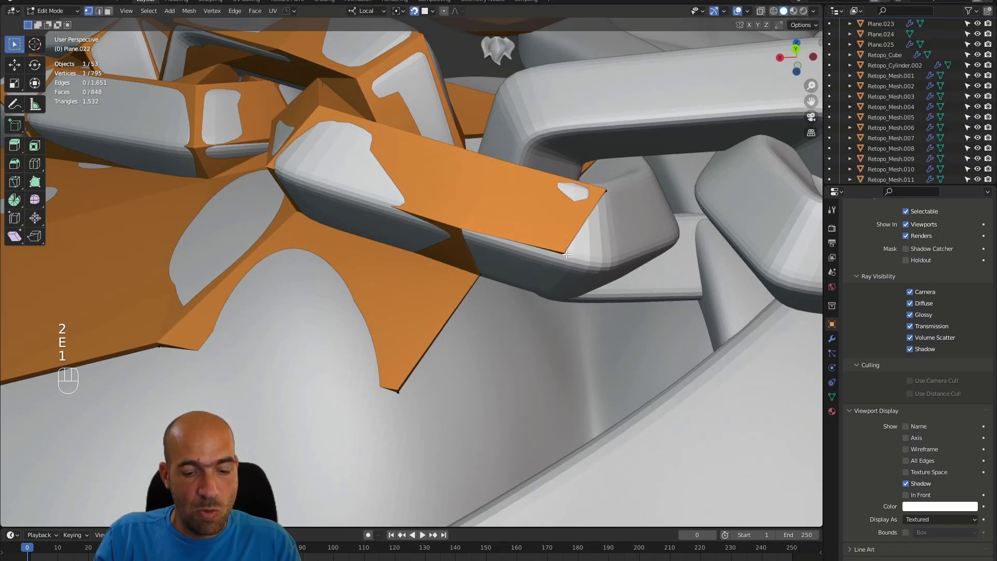
{"action": "key", "text": "g"}
{"action": "left_click", "coordinate": [567, 248]}
{"action": "left_click_drag", "start_coordinate": [567, 248], "coordinate": [468, 261], "text": "alt"}
{"action": "key", "text": "1"}
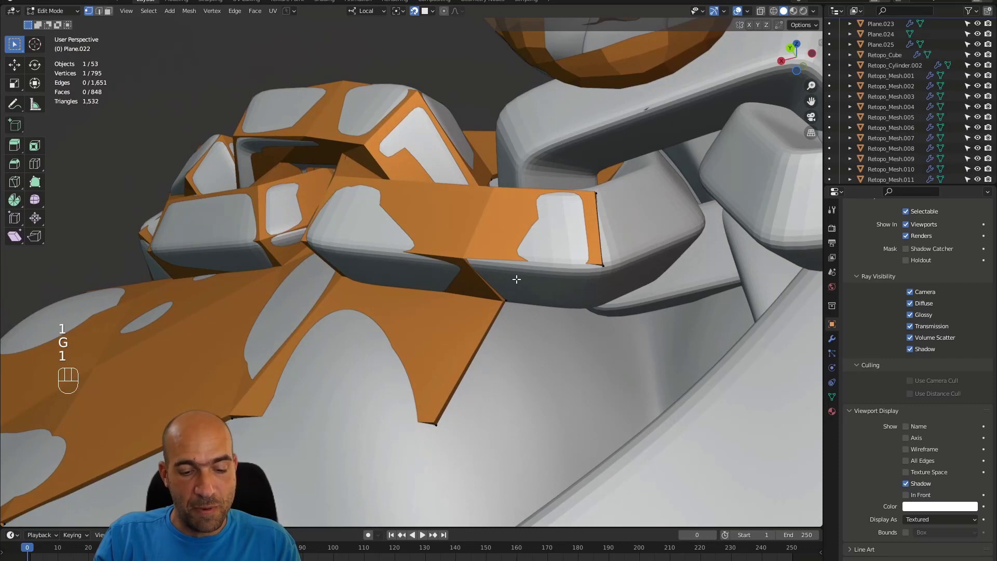
{"action": "key", "text": "f"}
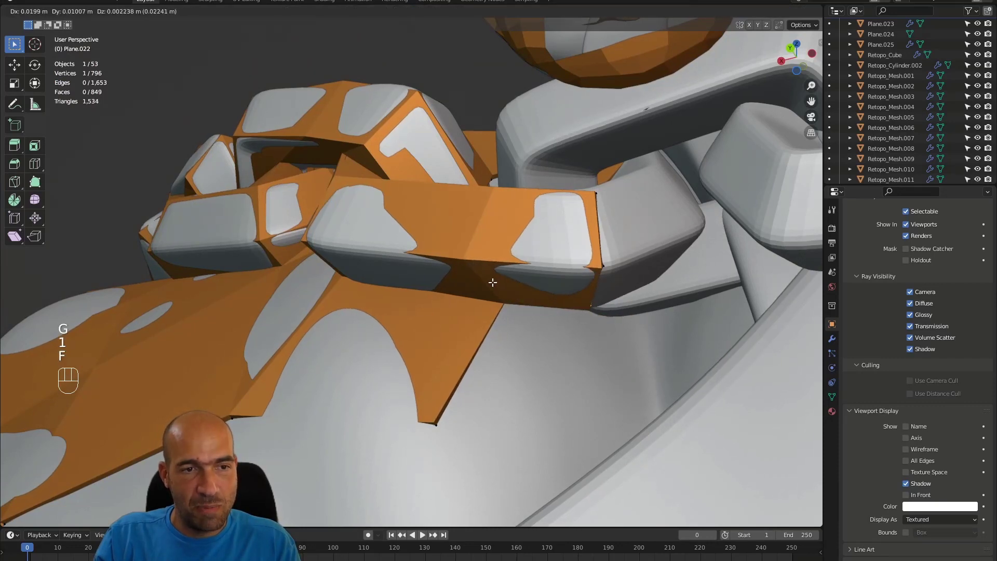
{"action": "left_click", "coordinate": [493, 282]}
Extrude the edge of the body patch under the strap across the body toward the raised band.
{"action": "left_click_drag", "start_coordinate": [493, 282], "coordinate": [497, 373], "text": "alt"}
{"action": "key", "text": "2"}
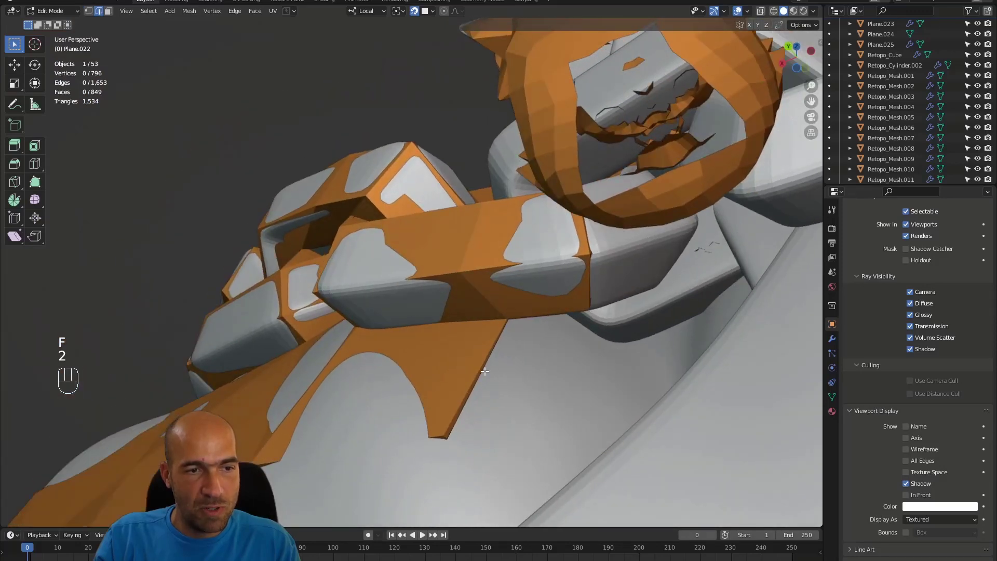
{"action": "left_click", "coordinate": [483, 372]}
{"action": "key", "text": "e"}
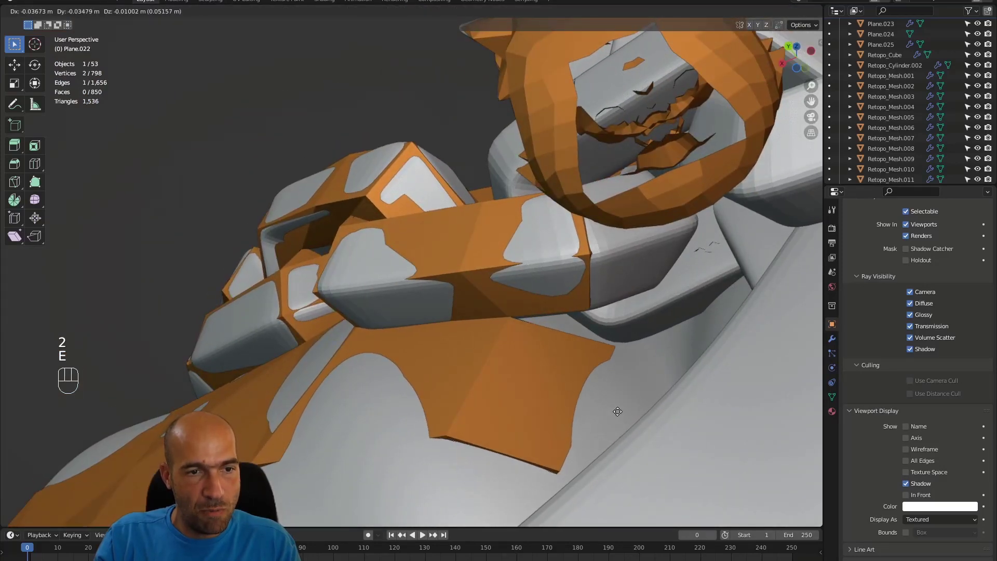
{"action": "left_click", "coordinate": [623, 411]}
{"action": "left_click_drag", "start_coordinate": [624, 411], "coordinate": [530, 352], "text": "alt"}
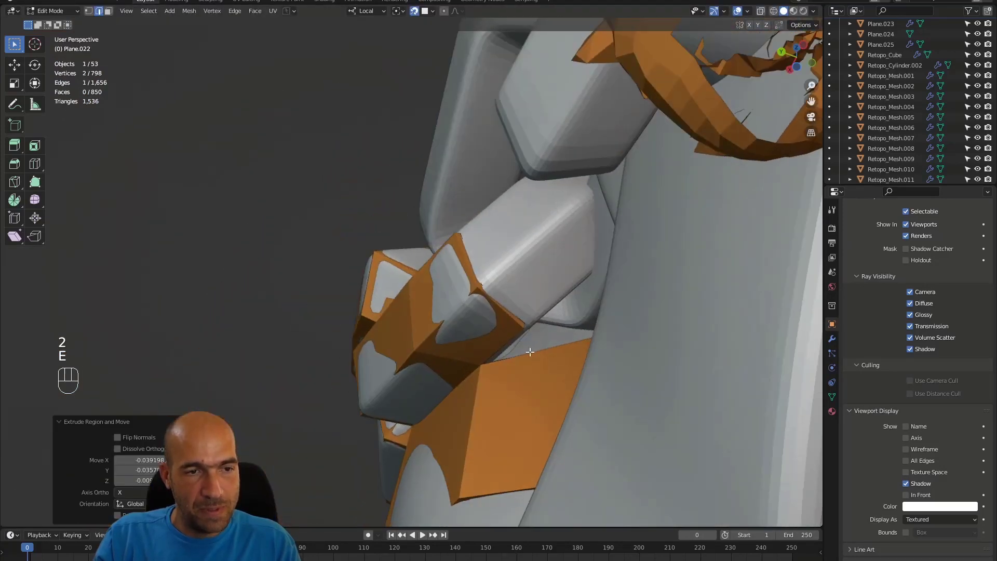
{"action": "left_click", "coordinate": [513, 336]}
{"action": "key", "text": "f"}
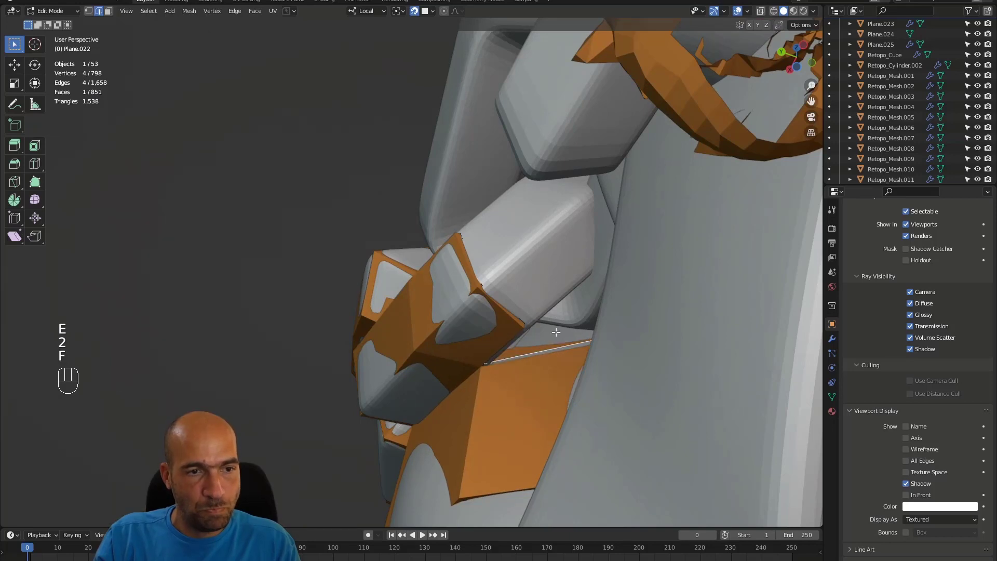
{"action": "key", "text": "ctrl+z"}
{"action": "left_click_drag", "start_coordinate": [539, 326], "coordinate": [523, 319], "text": "alt"}
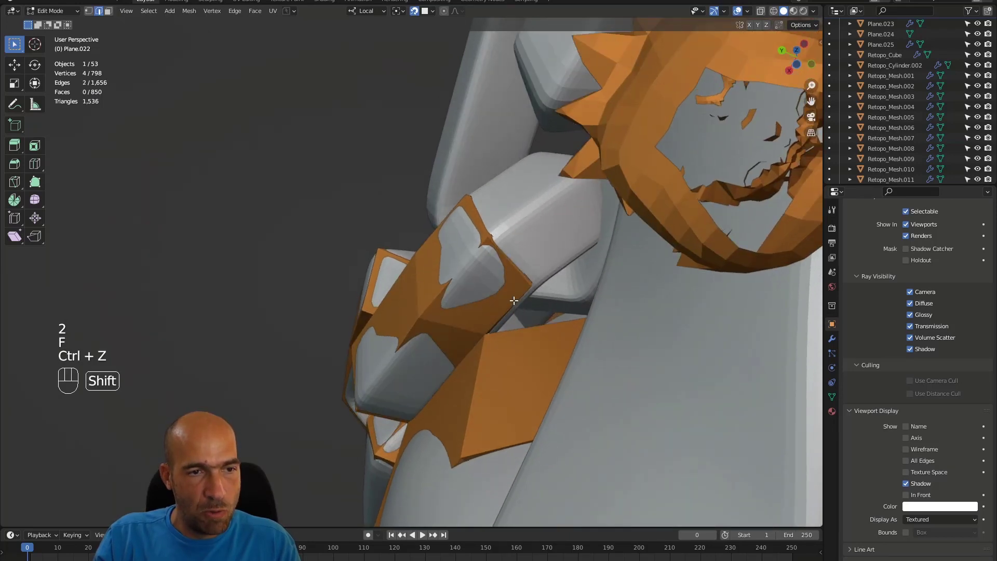
{"action": "middle_click_drag", "start_coordinate": [545, 307], "coordinate": [532, 335]}
{"action": "key", "text": "f"}
{"action": "key", "text": "ctrl+z"}
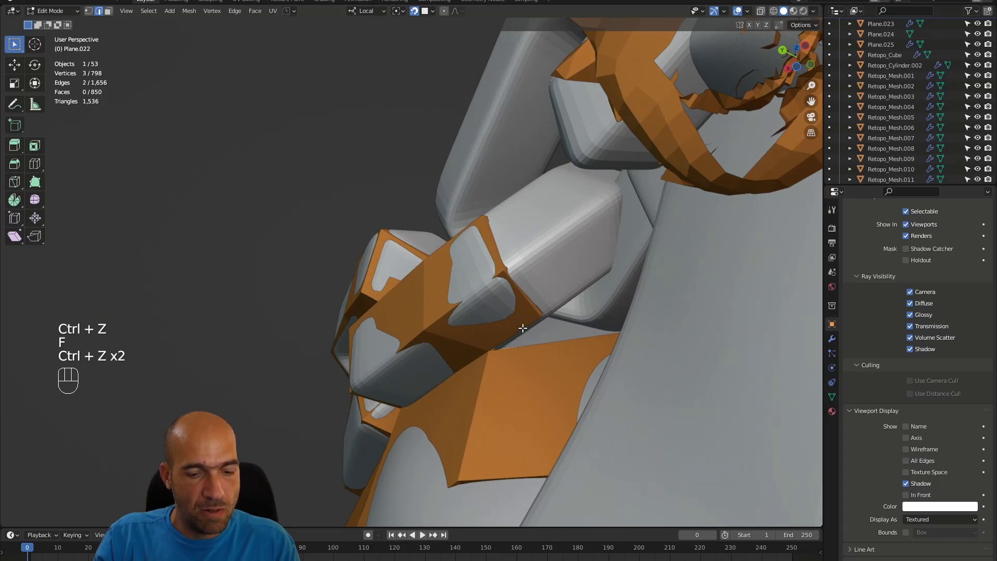
Fill a triangle between the strap's lower edge and the body patch and extrude its outer edge beneath the strap's end.
{"action": "key", "text": "f"}
{"action": "left_click_drag", "start_coordinate": [535, 329], "coordinate": [567, 337], "text": "alt"}
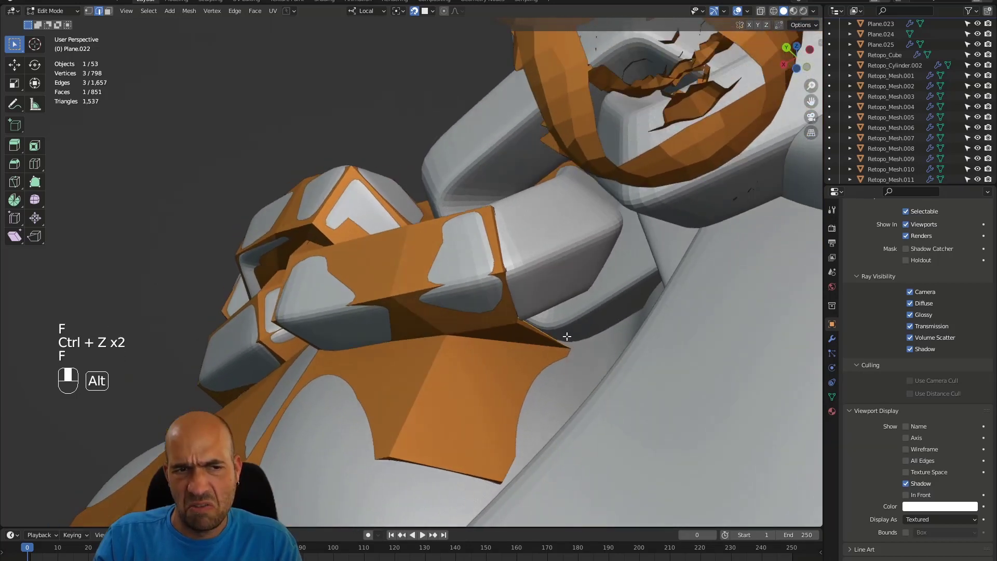
{"action": "key", "text": "2"}
{"action": "middle_click_drag", "start_coordinate": [567, 337], "coordinate": [563, 330], "text": "alt"}
{"action": "left_click", "coordinate": [547, 333]}
{"action": "key", "text": "e"}
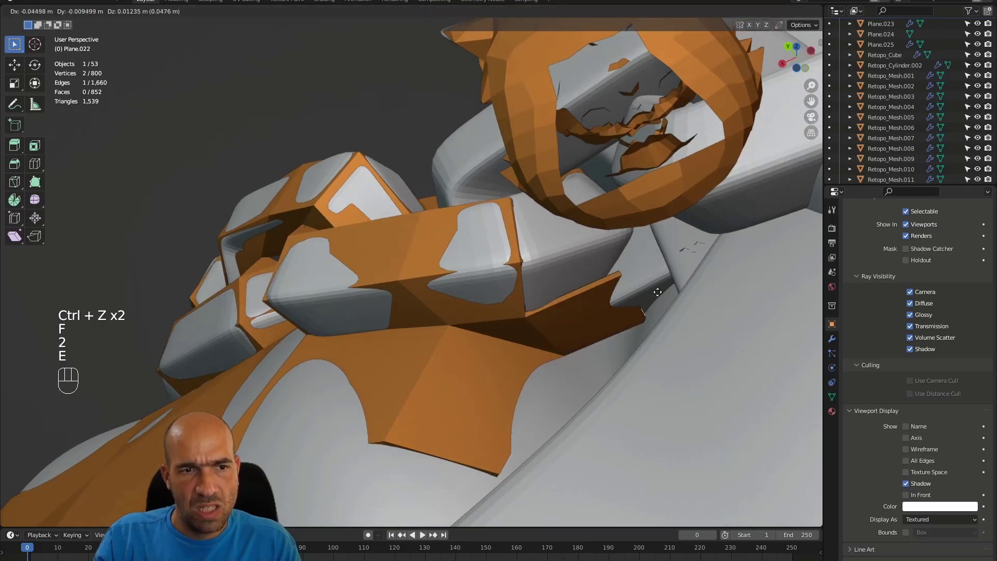
{"action": "left_click", "coordinate": [649, 285]}
Reposition the upper outer vertex of the extruded face under the strap so the face follows the gap.
{"action": "key", "text": "1"}
{"action": "key", "text": "g"}
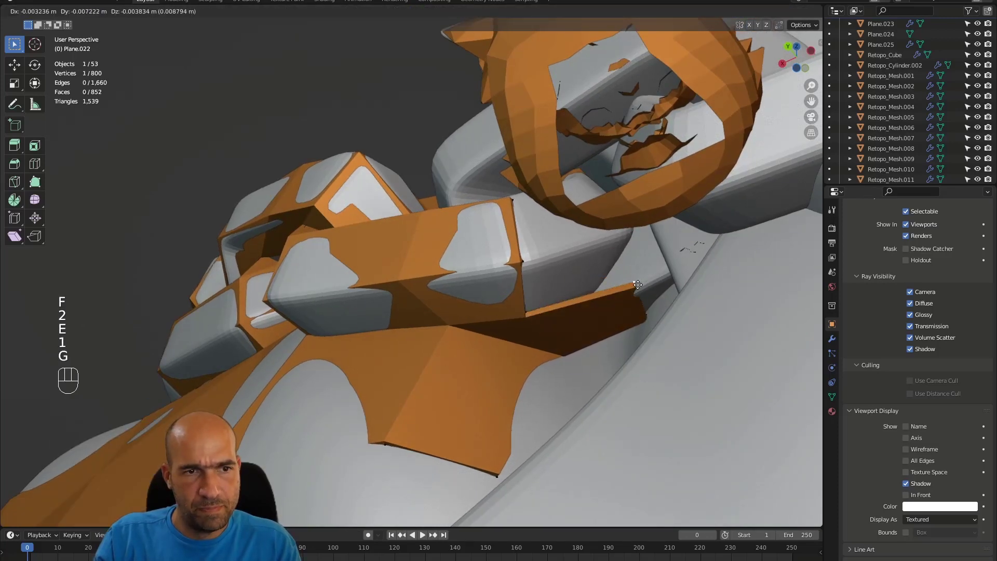
{"action": "left_click", "coordinate": [626, 274]}
{"action": "left_click_drag", "start_coordinate": [626, 274], "coordinate": [649, 301], "text": "alt"}
{"action": "middle_click_drag", "start_coordinate": [649, 301], "coordinate": [597, 293], "text": "alt"}
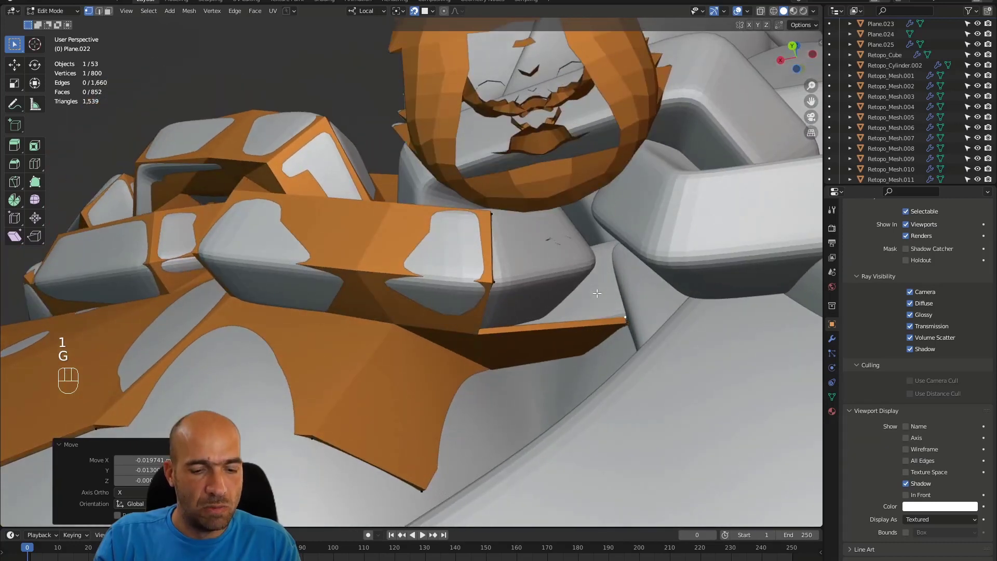
{"action": "key", "text": "g"}
{"action": "left_click", "coordinate": [495, 323]}
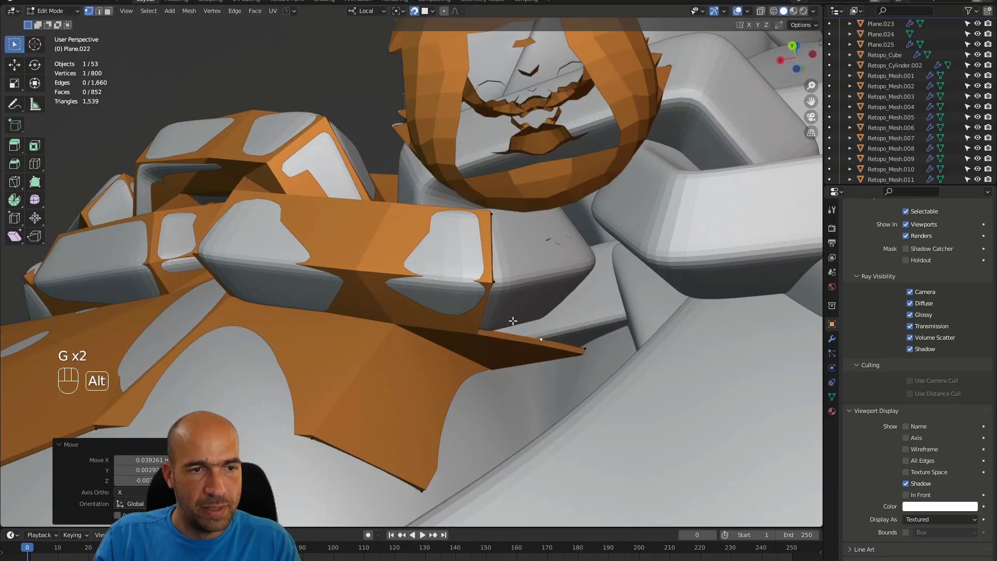
Extrude the end edge of the strap's side face around the bend toward the strap's outer corner.
{"action": "key", "text": "1"}
{"action": "left_click_drag", "start_coordinate": [495, 323], "coordinate": [520, 300], "text": "alt"}
{"action": "key", "text": "2"}
{"action": "key", "text": "e"}
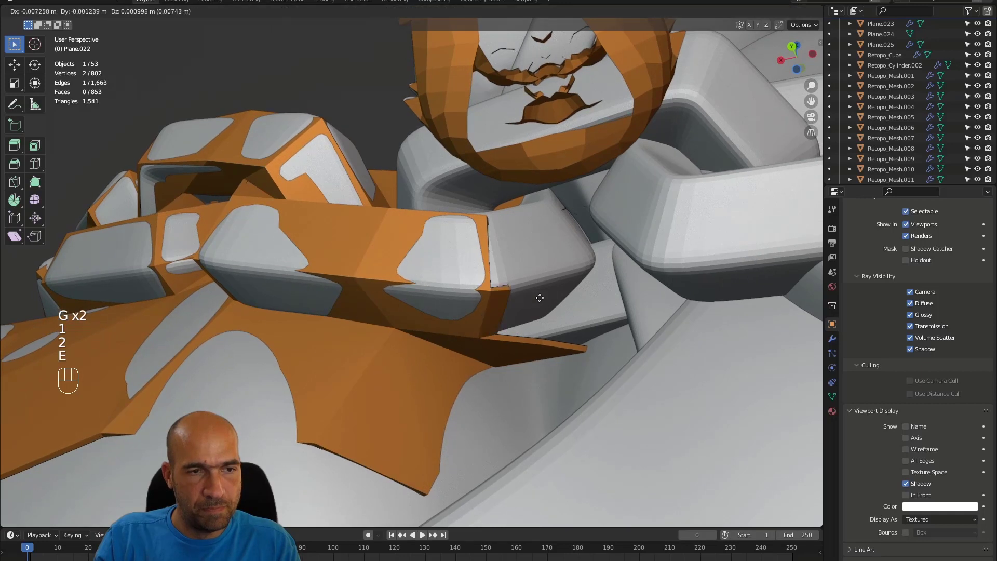
{"action": "left_click", "coordinate": [582, 278]}
Move the upper corner vertex of the extruded side face out onto the strap's outer corner.
{"action": "key", "text": "1"}
{"action": "left_click", "coordinate": [570, 269]}
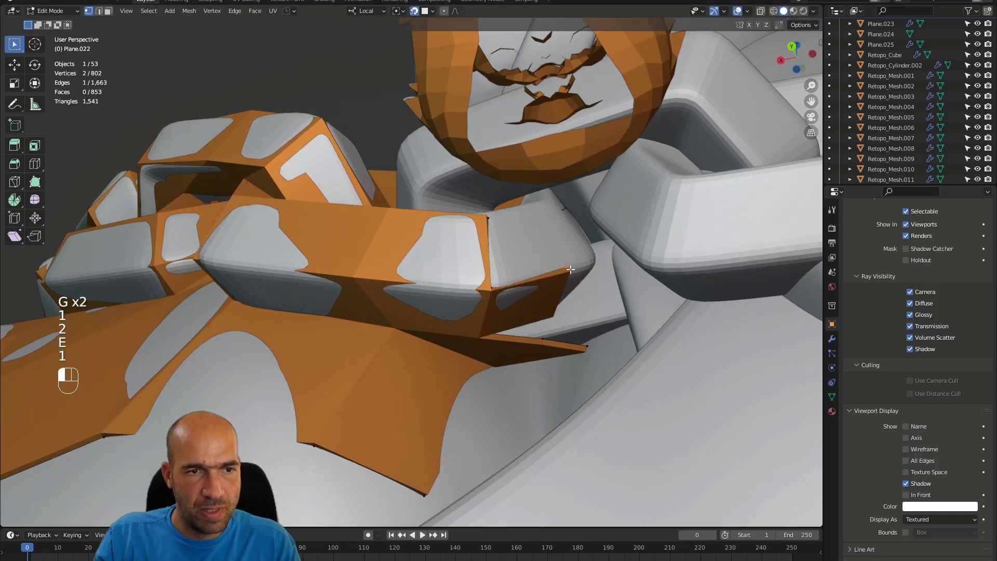
{"action": "key", "text": "f"}
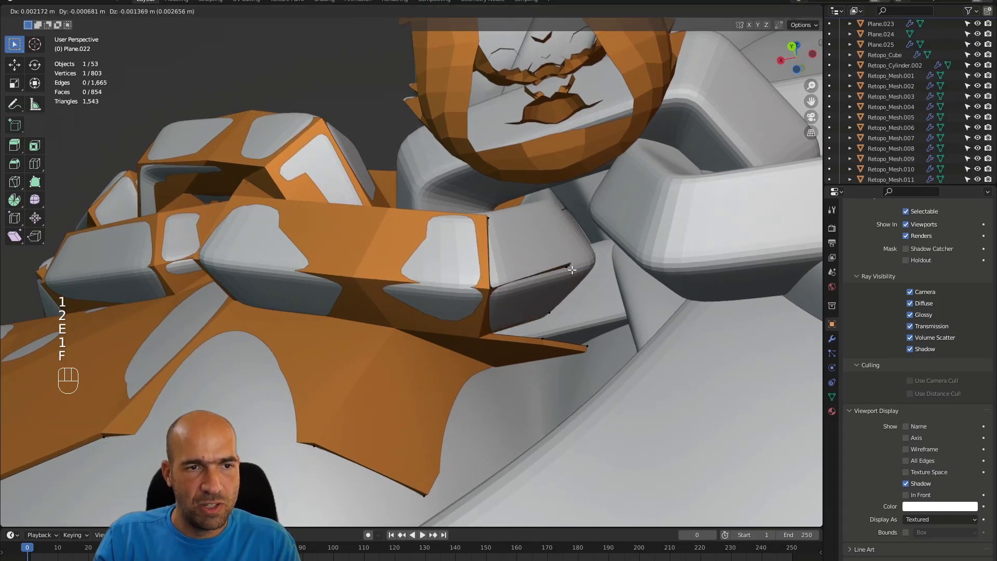
{"action": "key", "text": "ctrl+z"}
{"action": "key", "text": "g"}
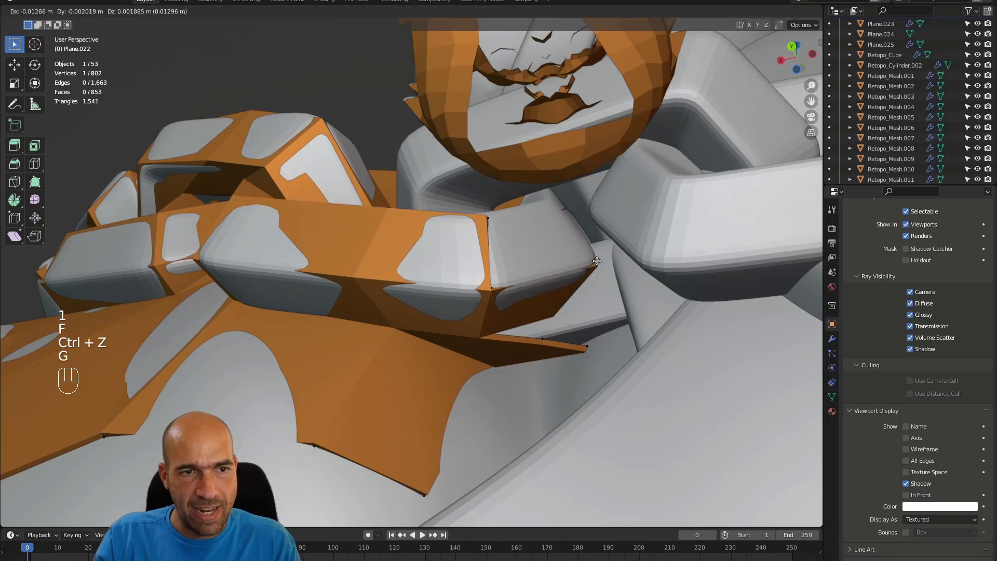
{"action": "left_click", "coordinate": [597, 262]}
Fill the strap's upper face across the bend and place its new vertex on the inner edge.
{"action": "left_click_drag", "start_coordinate": [597, 262], "coordinate": [560, 311], "text": "alt"}
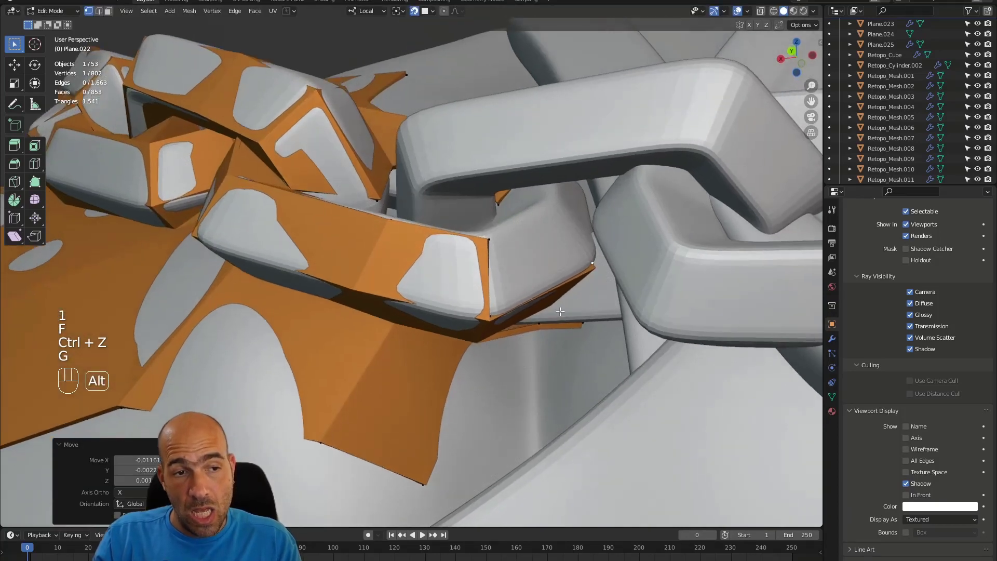
{"action": "left_click", "coordinate": [491, 317]}
{"action": "key", "text": "f"}
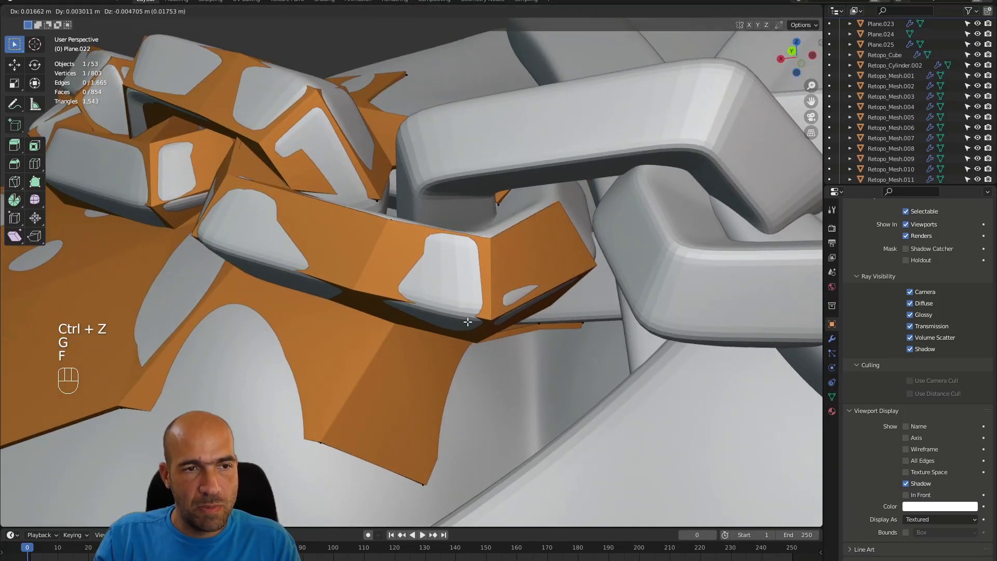
{"action": "left_click", "coordinate": [468, 322]}
In X-ray, fill a triangle between the strap side's lower edge and the narrow face beneath the strap.
{"action": "left_click_drag", "start_coordinate": [538, 315], "coordinate": [538, 339], "text": "alt"}
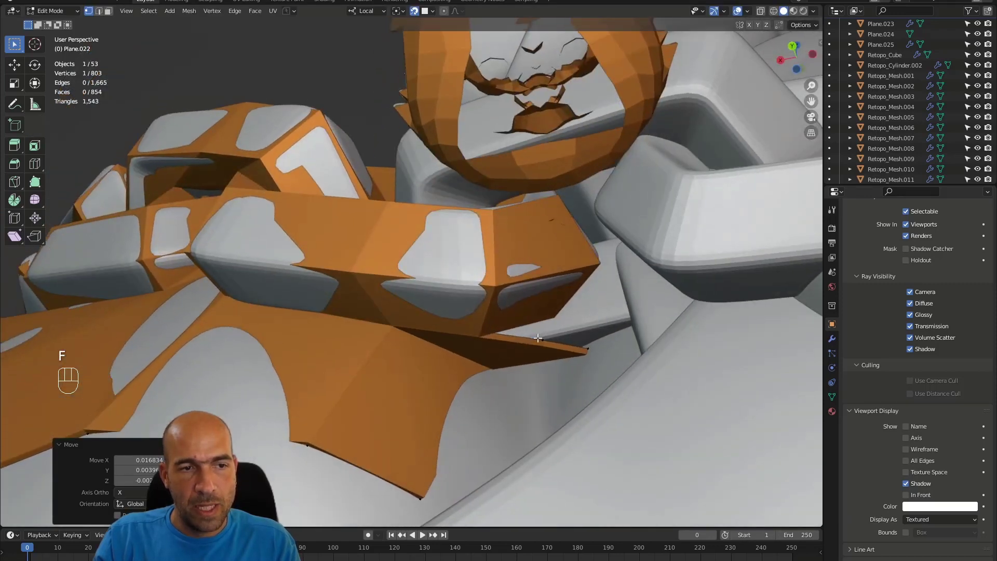
{"action": "key", "text": "2"}
{"action": "key", "text": "3"}
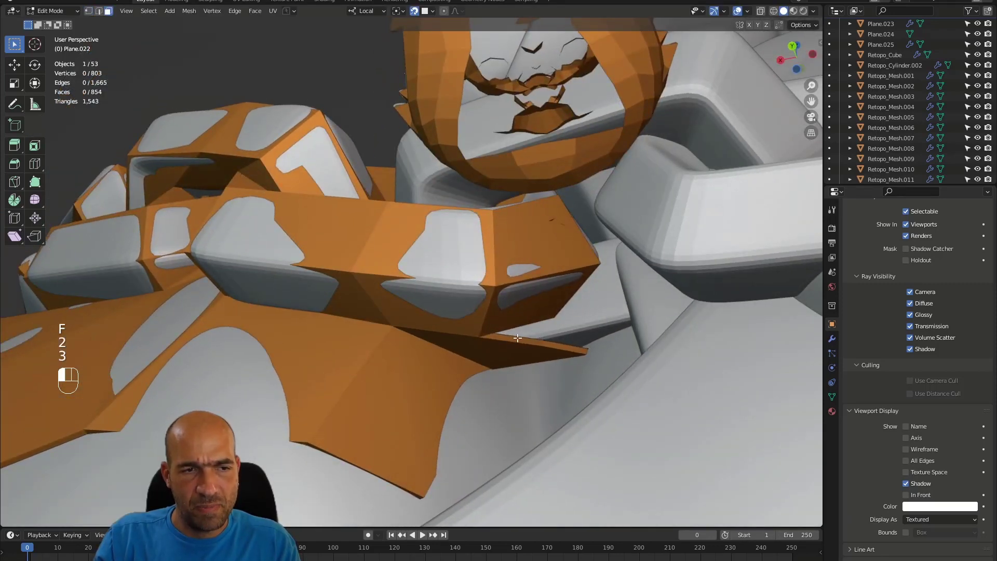
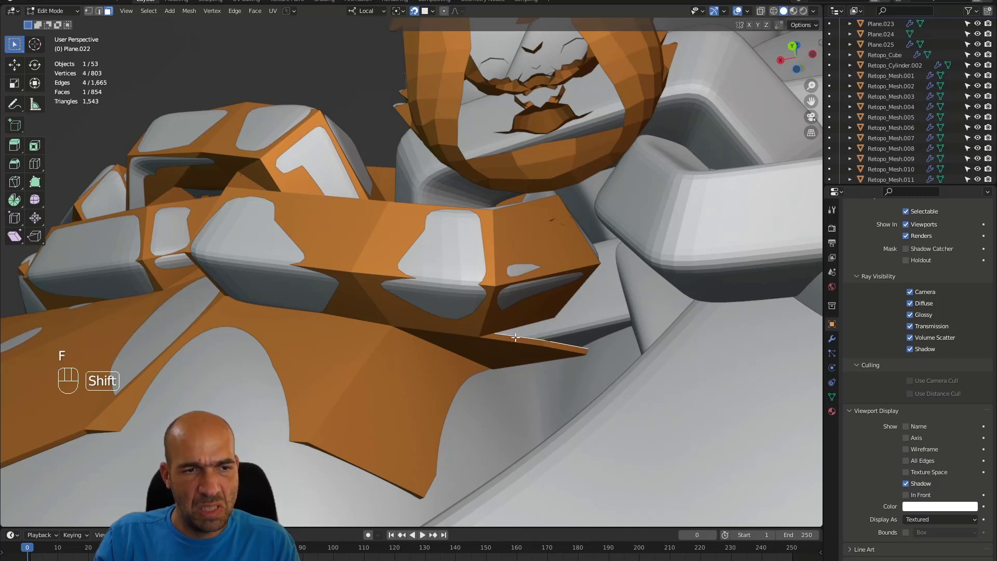
{"action": "key", "text": "alt+z"}
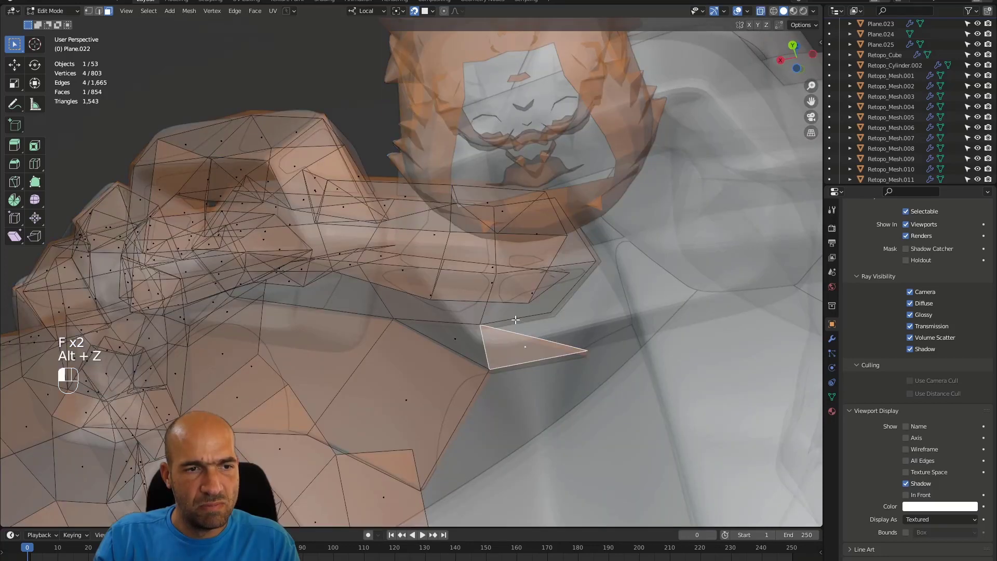
{"action": "left_click", "coordinate": [516, 319]}
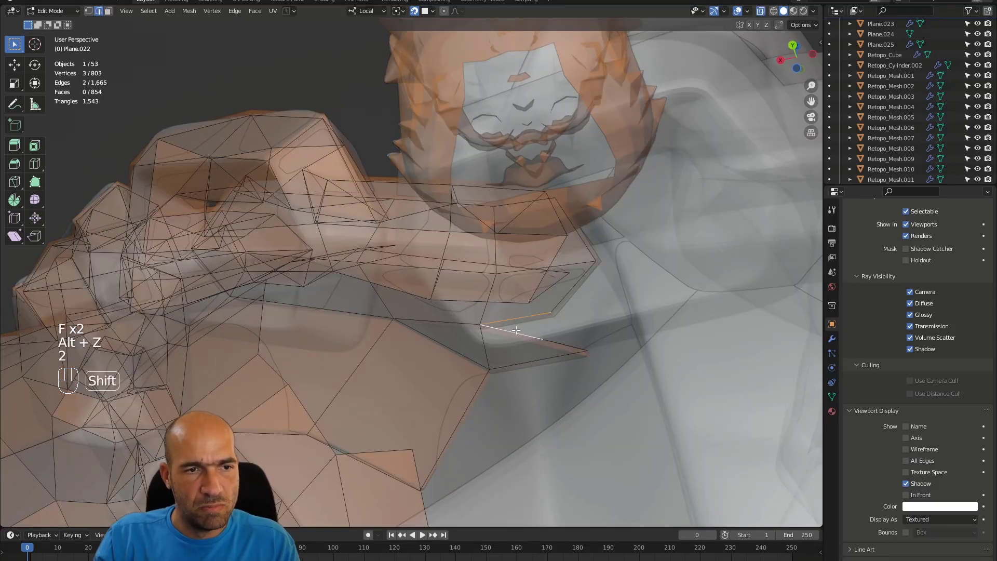
{"action": "key", "text": "f"}
Fill a face from the new triangle to the strap's outer corner and place its new vertex behind the strap.
{"action": "left_click_drag", "start_coordinate": [516, 330], "coordinate": [568, 357], "text": "alt"}
{"action": "key", "text": "1"}
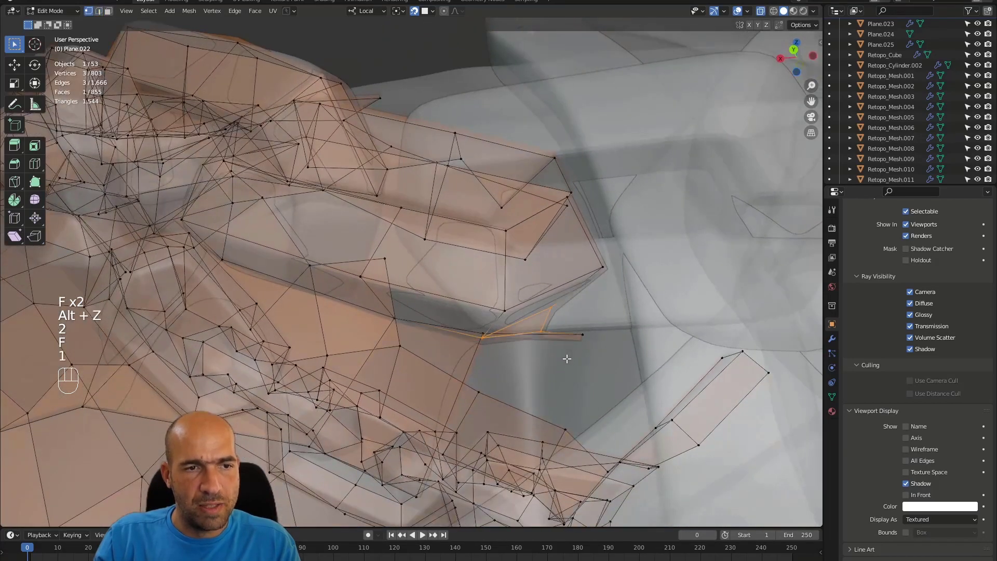
{"action": "middle_click_drag", "start_coordinate": [566, 336], "coordinate": [547, 309]}
{"action": "key", "text": "1"}
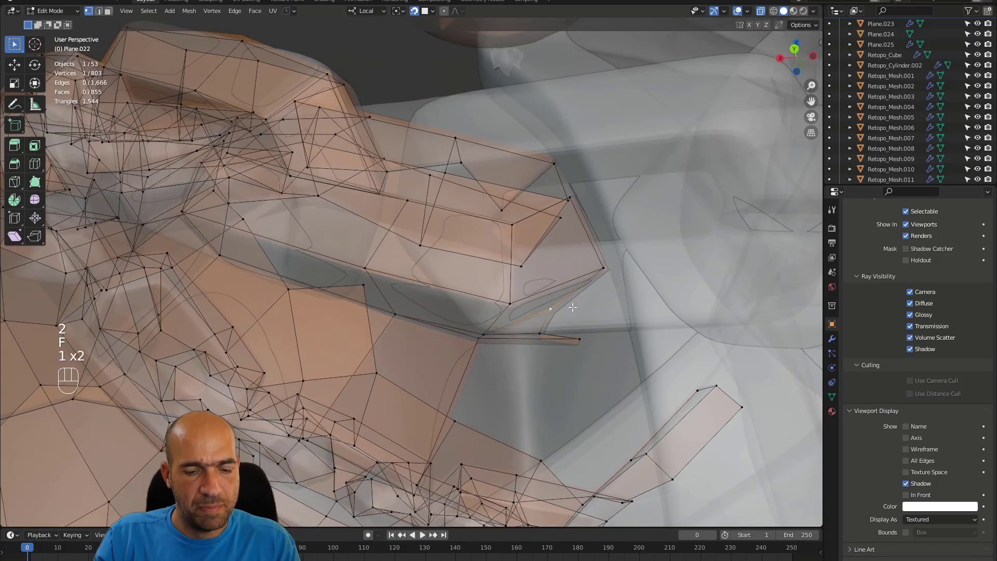
{"action": "key", "text": "f"}
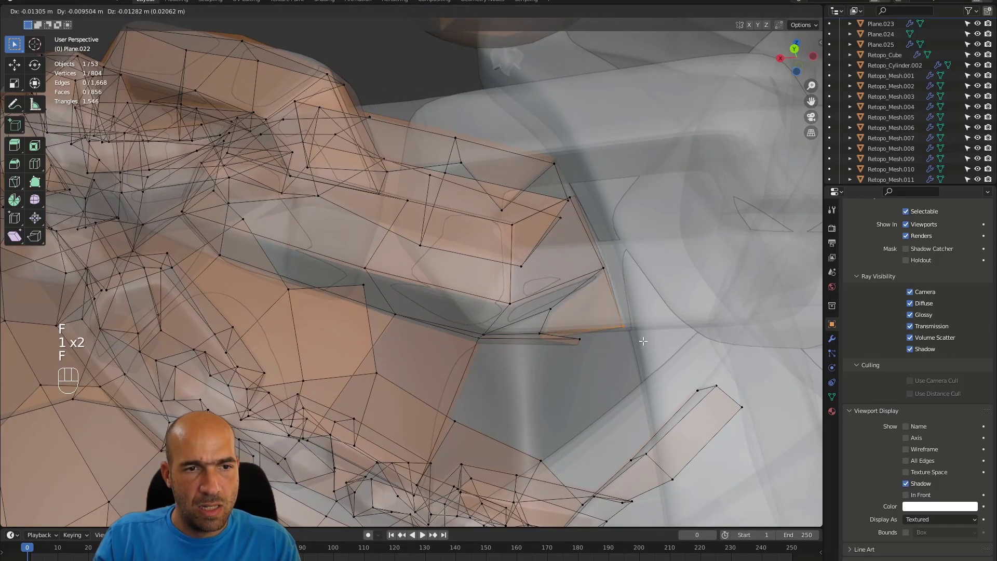
{"action": "left_click", "coordinate": [643, 341]}
With X-ray off, reposition a vertex of the new face behind the strap's outer corner.
{"action": "key", "text": "alt+z"}
{"action": "middle_click_drag", "start_coordinate": [633, 329], "coordinate": [609, 275]}
{"action": "key", "text": "1"}
{"action": "key", "text": "g"}
{"action": "left_click", "coordinate": [628, 325]}
{"action": "middle_click_drag", "start_coordinate": [609, 275], "coordinate": [670, 305], "text": "alt+shift"}
Extrude the open edge at the strap's bend back along the inside of the strap.
{"action": "key", "text": "2"}
{"action": "key", "text": "e"}
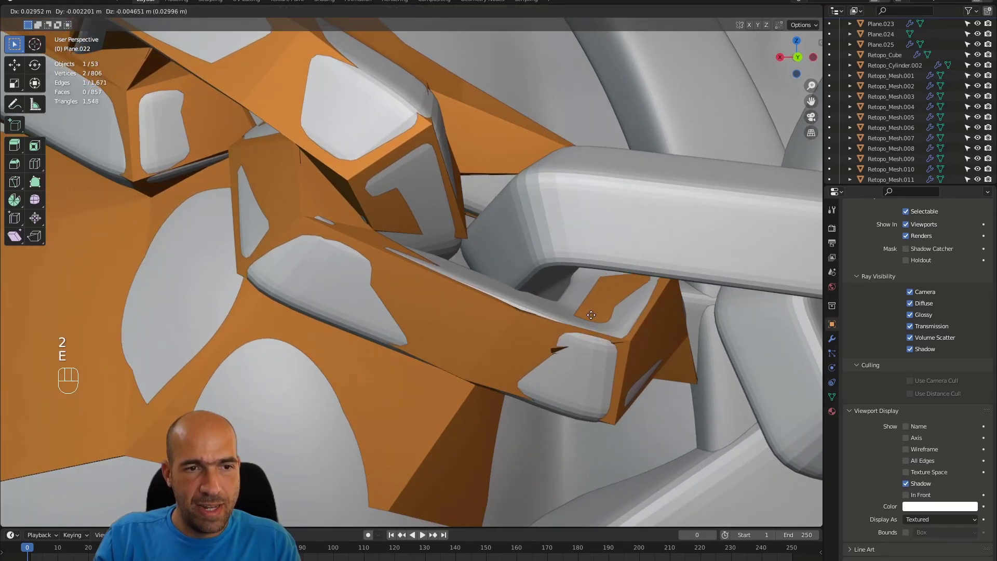
{"action": "left_click", "coordinate": [591, 315]}
{"action": "key", "text": "1"}
{"action": "middle_click_drag", "start_coordinate": [569, 342], "coordinate": [590, 330]}
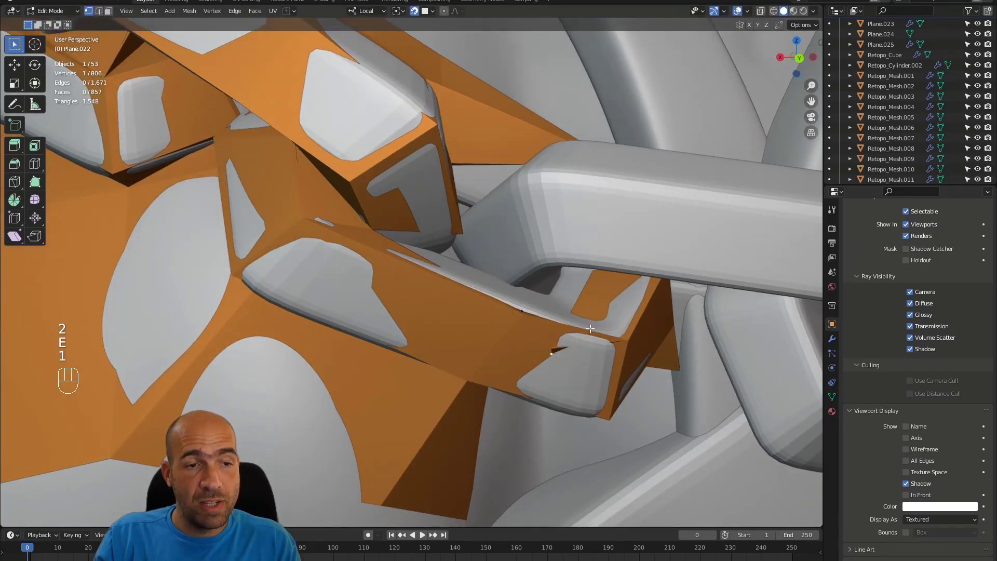
{"action": "key", "text": "f"}
{"action": "left_click", "coordinate": [580, 328]}
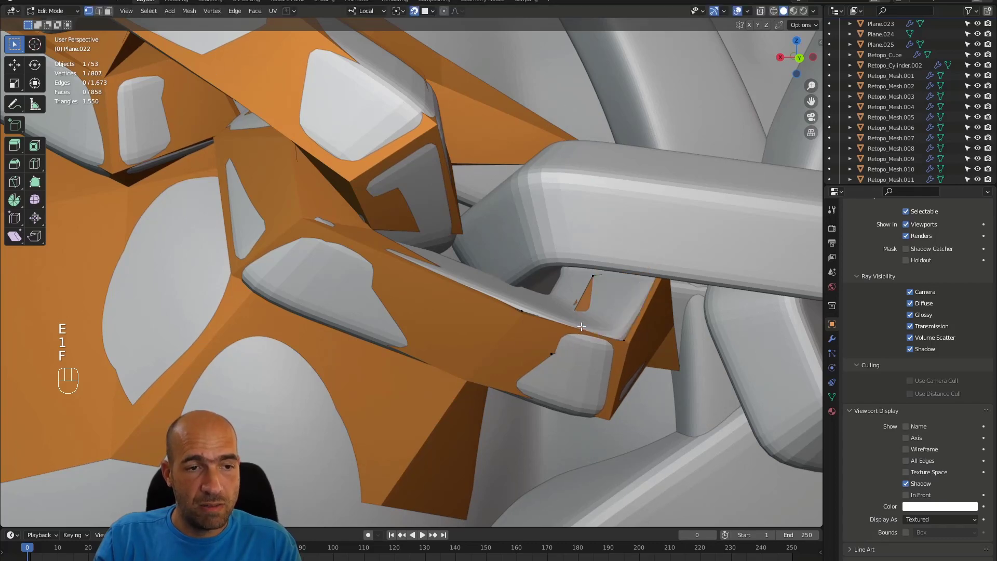
{"action": "key", "text": "ctrl+z"}
Move the stray outer vertex of the extruded inner face onto the inside of the strap's loop.
{"action": "key", "text": "g"}
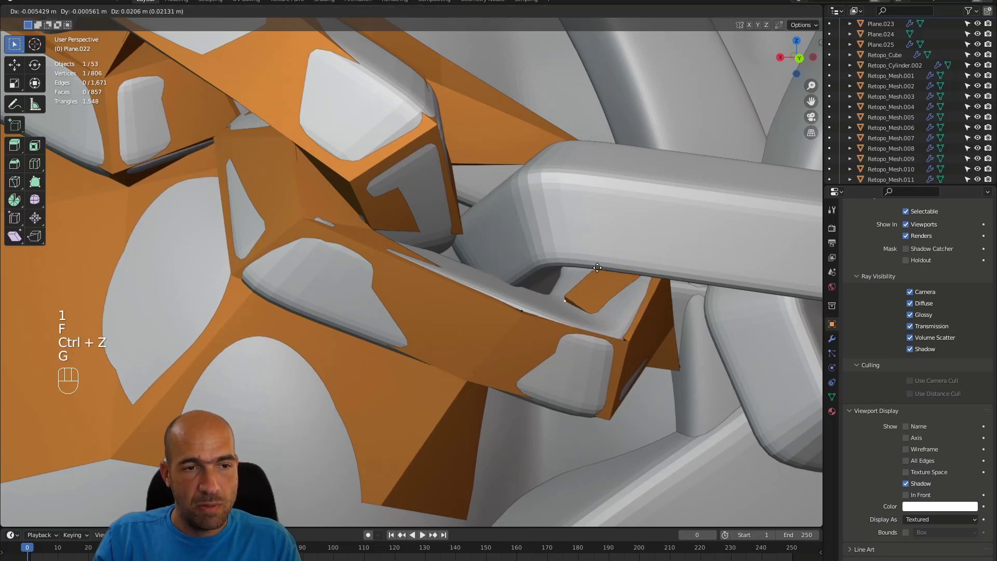
{"action": "left_click", "coordinate": [591, 264]}
{"action": "left_click_drag", "start_coordinate": [617, 299], "coordinate": [601, 305], "text": "alt"}
{"action": "left_click", "coordinate": [623, 347]}
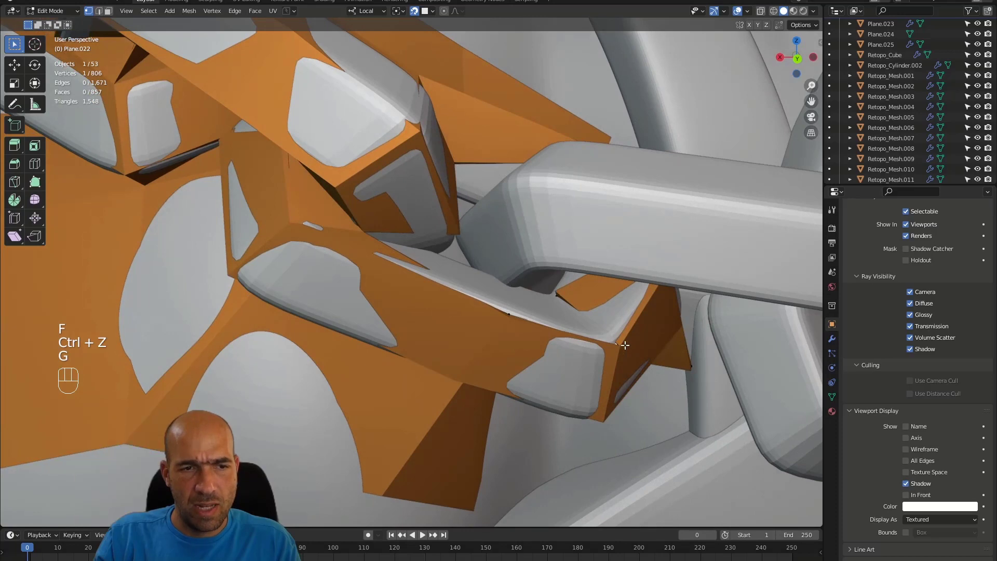
Reposition the retopology vertex at the lower strap's outer corner so it sits on the corner.
{"action": "key", "text": "g"}
{"action": "left_click", "coordinate": [619, 341]}
{"action": "left_click_drag", "start_coordinate": [619, 340], "coordinate": [605, 337], "text": "alt"}
{"action": "left_click", "coordinate": [606, 340]}
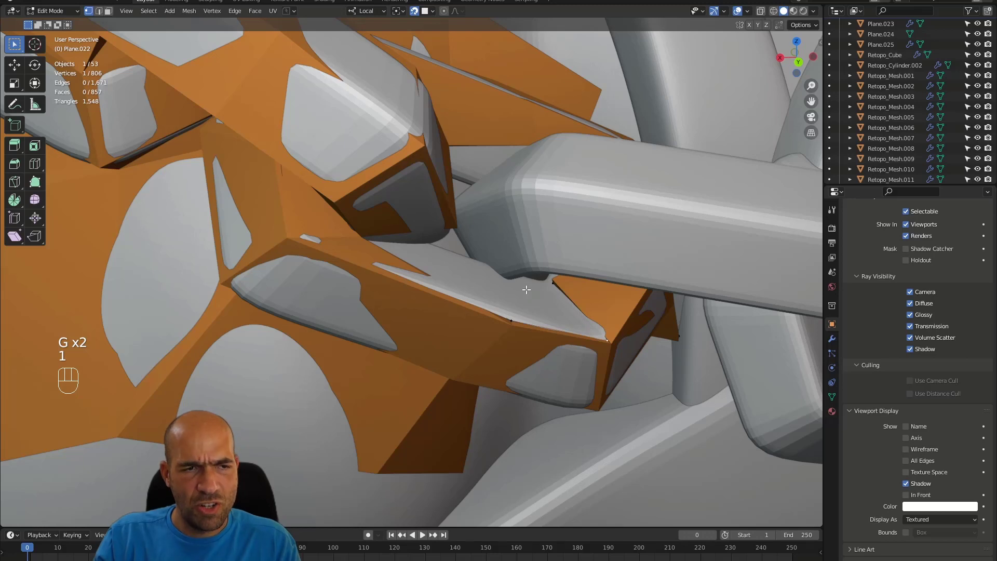
Fill two more faces along the upper side of the lower strap, placing the new vertex just under the crossing strap.
{"action": "key", "text": "f"}
{"action": "left_click", "coordinate": [513, 301]}
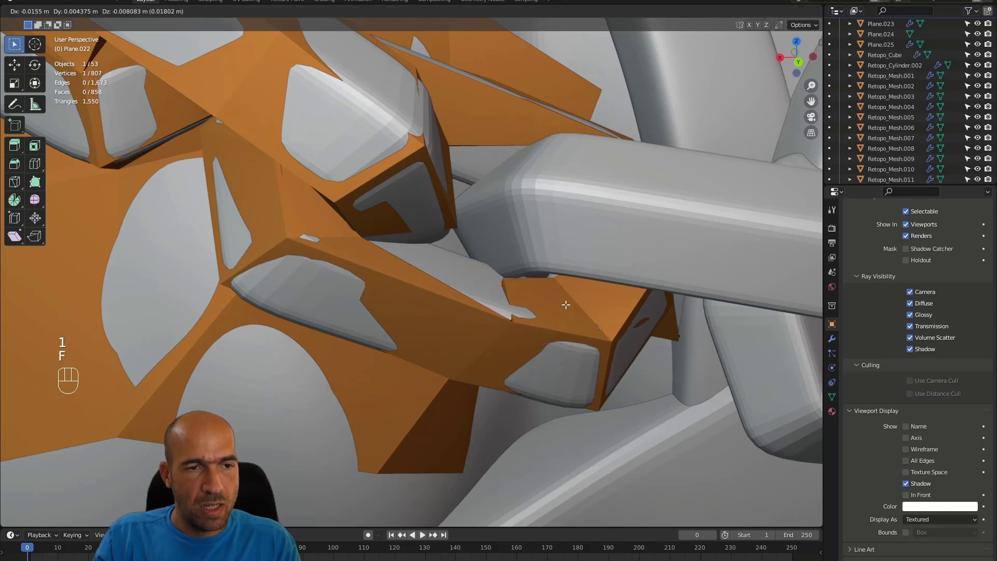
{"action": "key", "text": "2"}
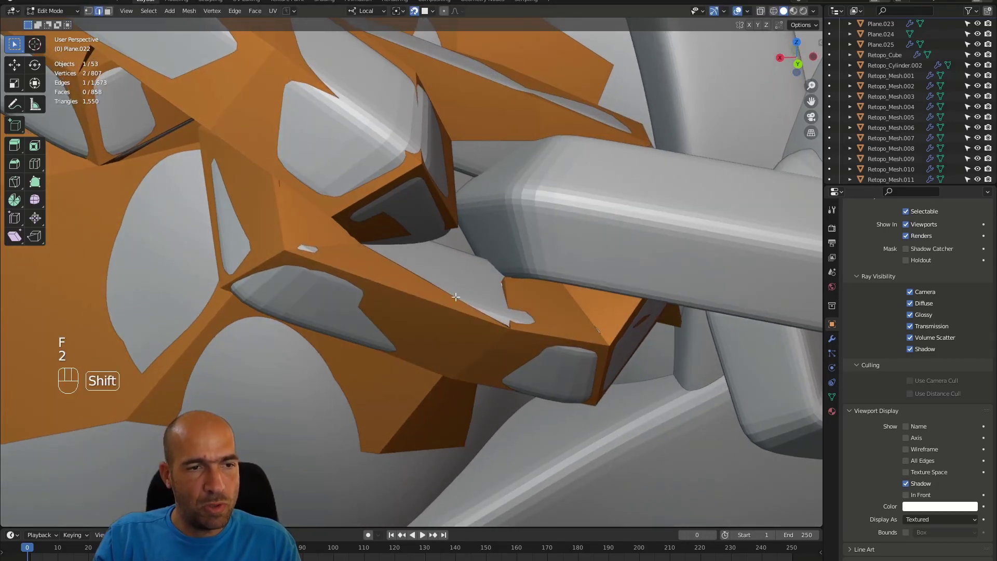
{"action": "key", "text": "f"}
{"action": "left_click_drag", "start_coordinate": [456, 296], "coordinate": [541, 245], "text": "alt"}
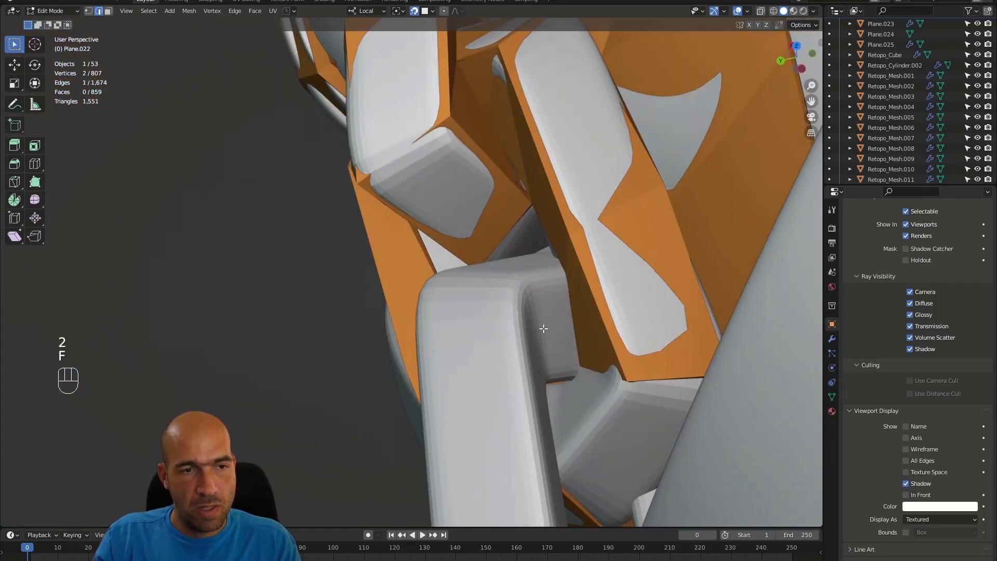
{"action": "key", "text": "e"}
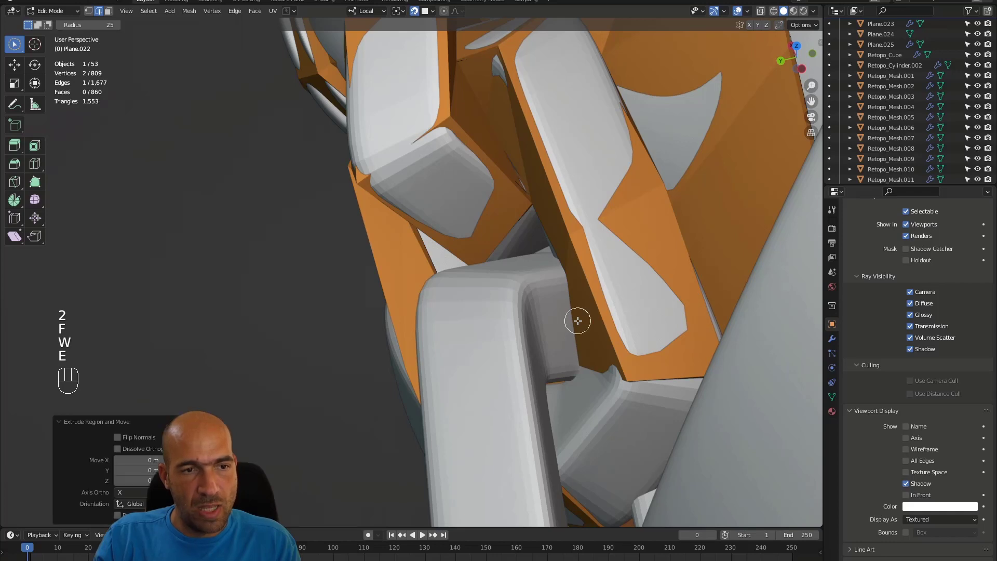
{"action": "key", "text": "ctrl+z"}
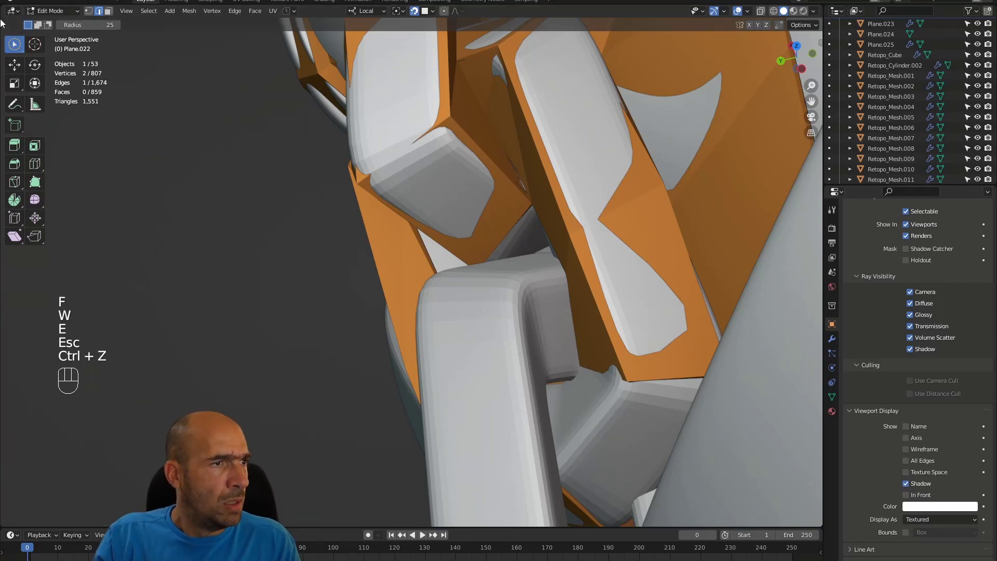
{"action": "mouse_move", "coordinate": [14, 44]}
{"action": "left_mouse_down"}
{"action": "mouse_move", "coordinate": [30, 72]}
{"action": "mouse_move", "coordinate": [43, 50]}
{"action": "left_mouse_up"}
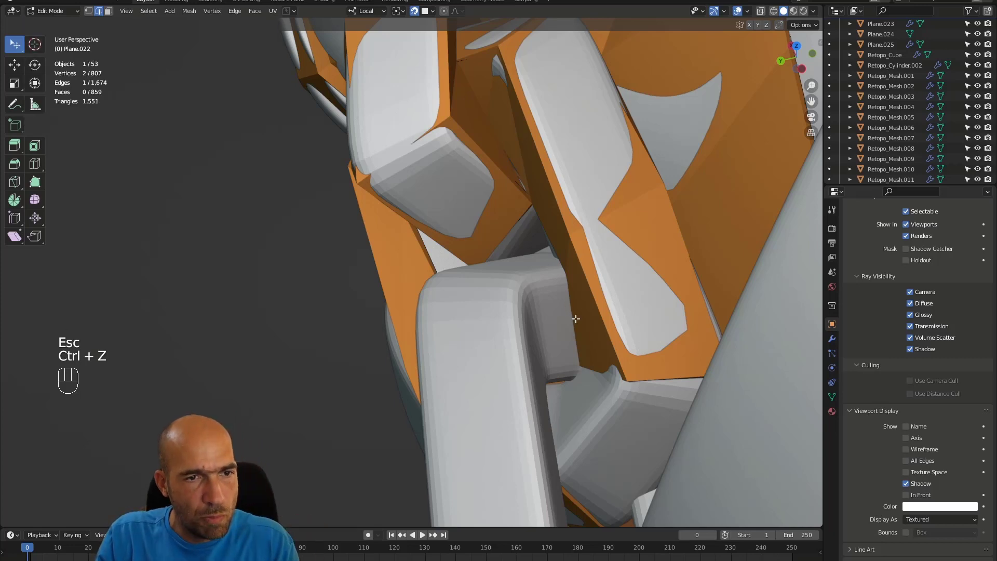
Extrude the open edge across the crossing strap's inner side and move its upper vertex onto the strap's edge.
{"action": "key", "text": "e"}
{"action": "left_click", "coordinate": [533, 289]}
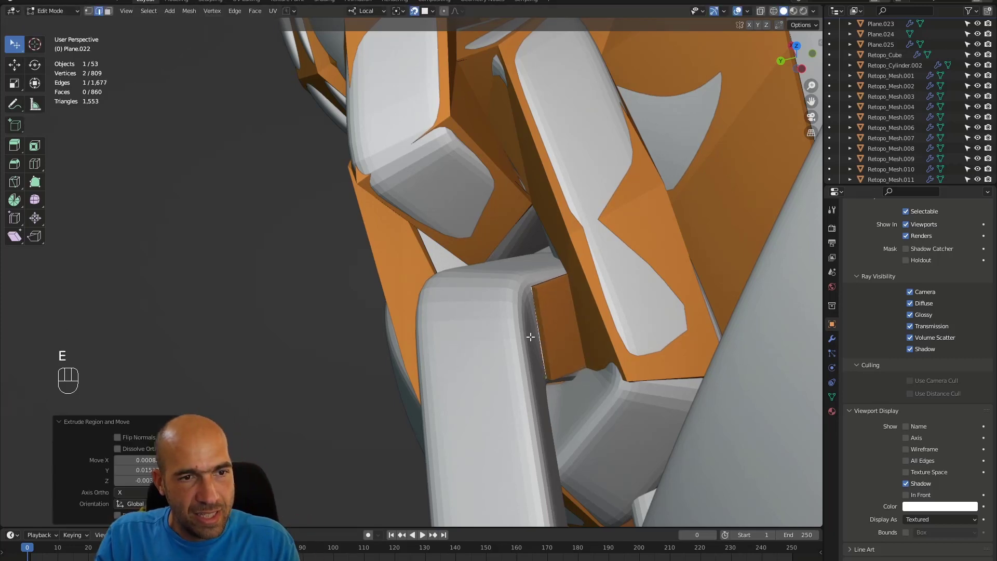
{"action": "key", "text": "1"}
{"action": "key", "text": "g"}
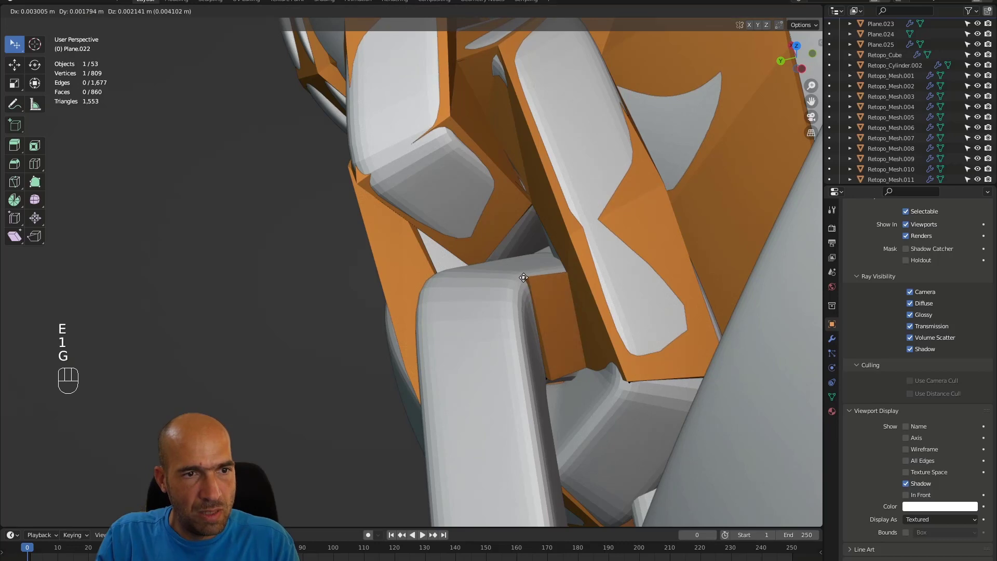
{"action": "left_click", "coordinate": [524, 278]}
Extrude the next edge over the end of the crossing strap's bend and fit its vertices to the strap's corners.
{"action": "left_click_drag", "start_coordinate": [523, 278], "coordinate": [532, 256], "text": "alt"}
{"action": "key", "text": "2"}
{"action": "left_click", "coordinate": [514, 263]}
{"action": "key", "text": "e"}
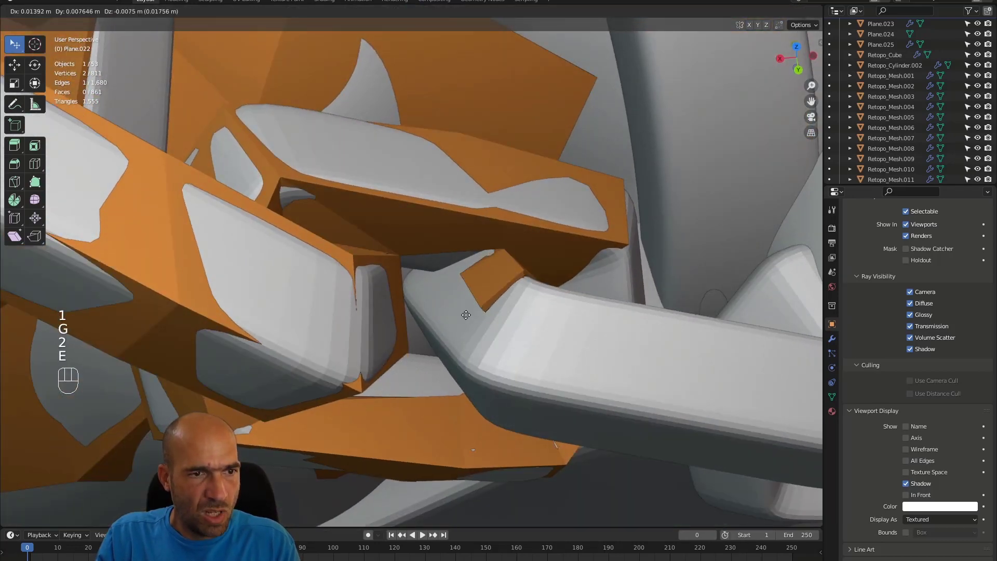
{"action": "left_click", "coordinate": [451, 329]}
{"action": "key", "text": "1"}
{"action": "left_click_drag", "start_coordinate": [453, 316], "coordinate": [469, 314], "text": "alt"}
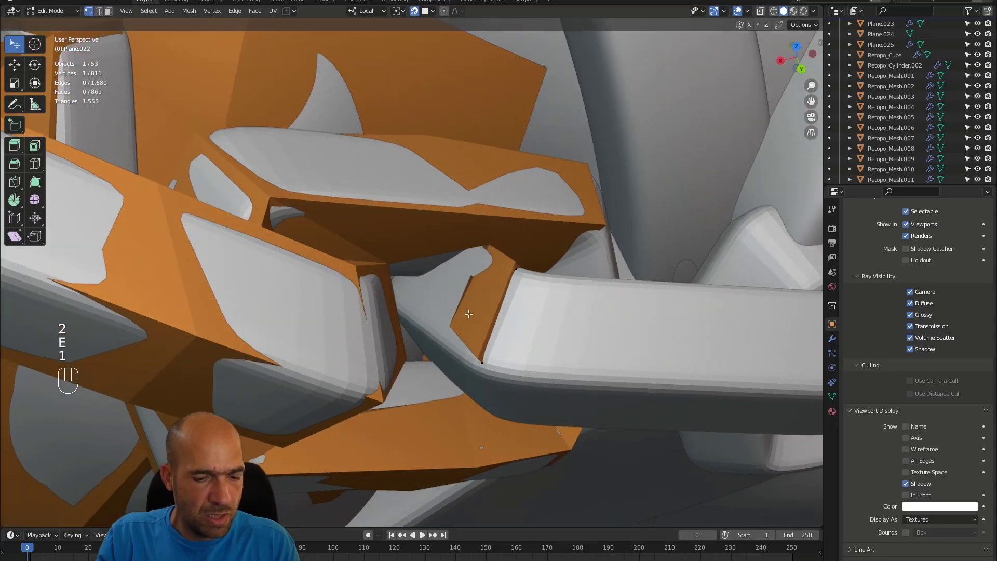
{"action": "key", "text": "g"}
{"action": "left_click", "coordinate": [408, 253]}
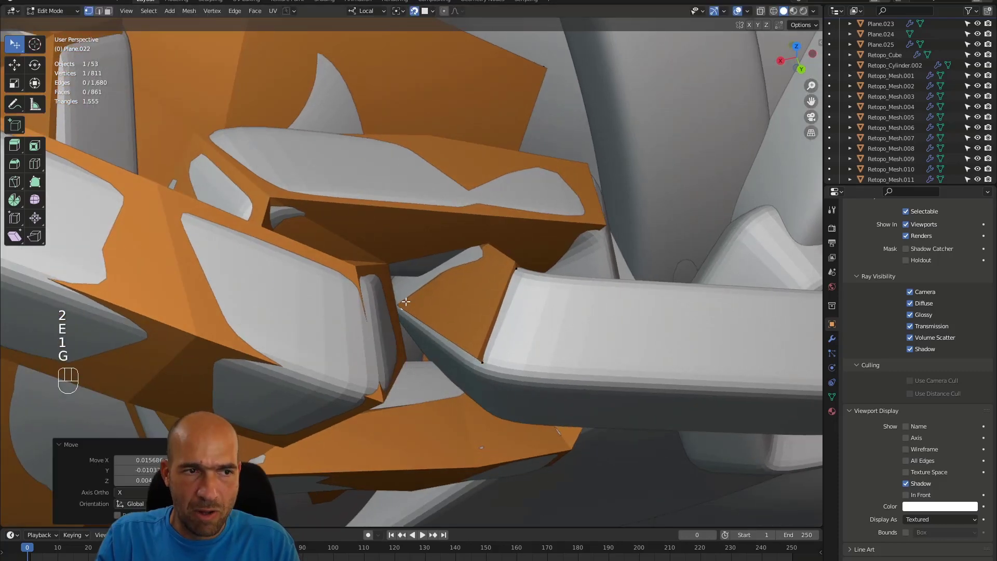
{"action": "left_click_drag", "start_coordinate": [408, 253], "coordinate": [452, 251], "text": "alt"}
{"action": "key", "text": "g"}
{"action": "left_click", "coordinate": [436, 307]}
Fill two faces in the gap between the crossing strap's end and the neighbouring straps.
{"action": "key", "text": "2"}
{"action": "left_click", "coordinate": [440, 253]}
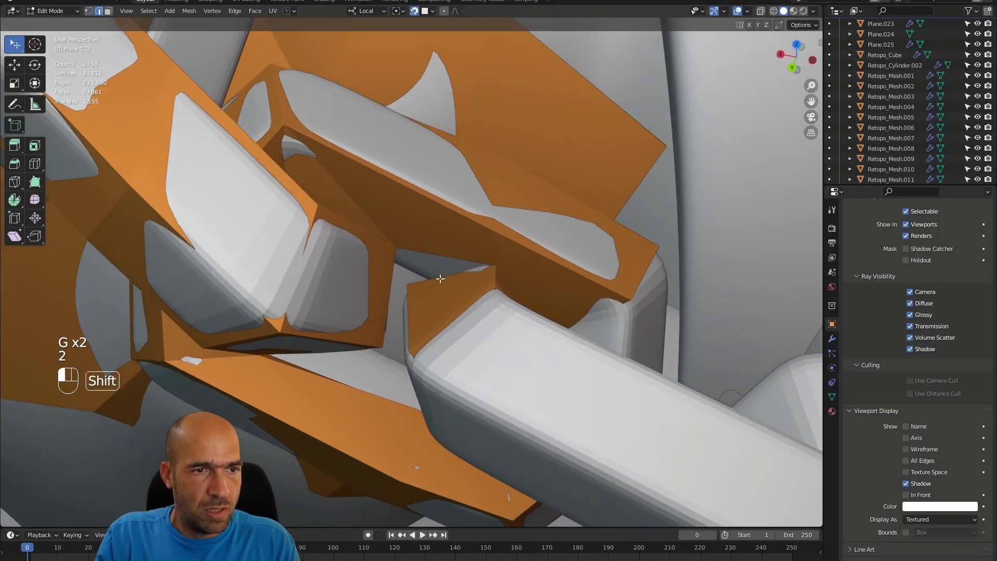
{"action": "key", "text": "f"}
{"action": "left_click_drag", "start_coordinate": [439, 277], "coordinate": [416, 291], "text": "alt"}
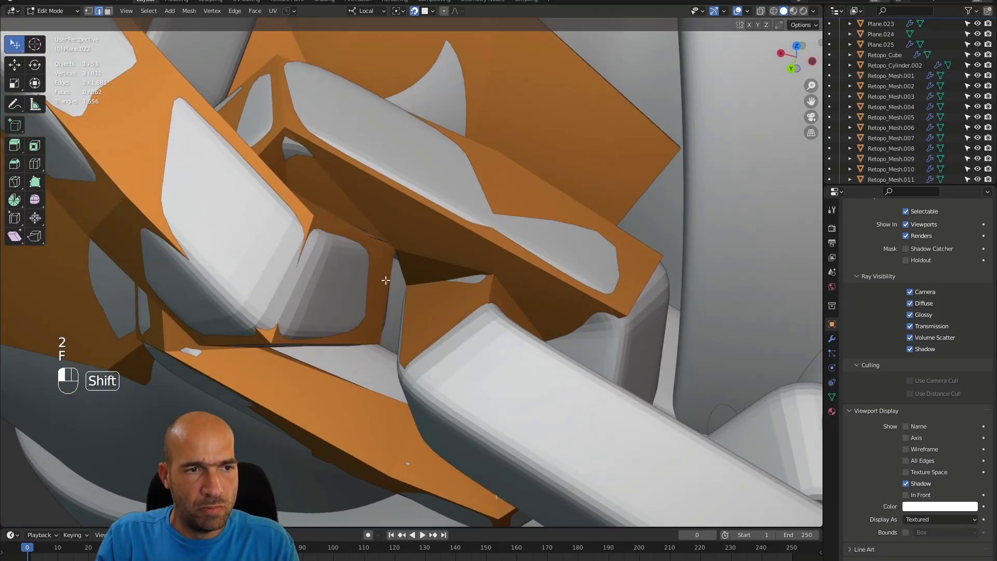
{"action": "key", "text": "f"}
Adjust the vertices around the crossing strap's end face to follow its front corner and outer bend.
{"action": "left_click_drag", "start_coordinate": [406, 278], "coordinate": [423, 337], "text": "alt"}
{"action": "key", "text": "1"}
{"action": "key", "text": "g"}
{"action": "left_click", "coordinate": [418, 290]}
{"action": "key", "text": "g"}
{"action": "left_click", "coordinate": [372, 326]}
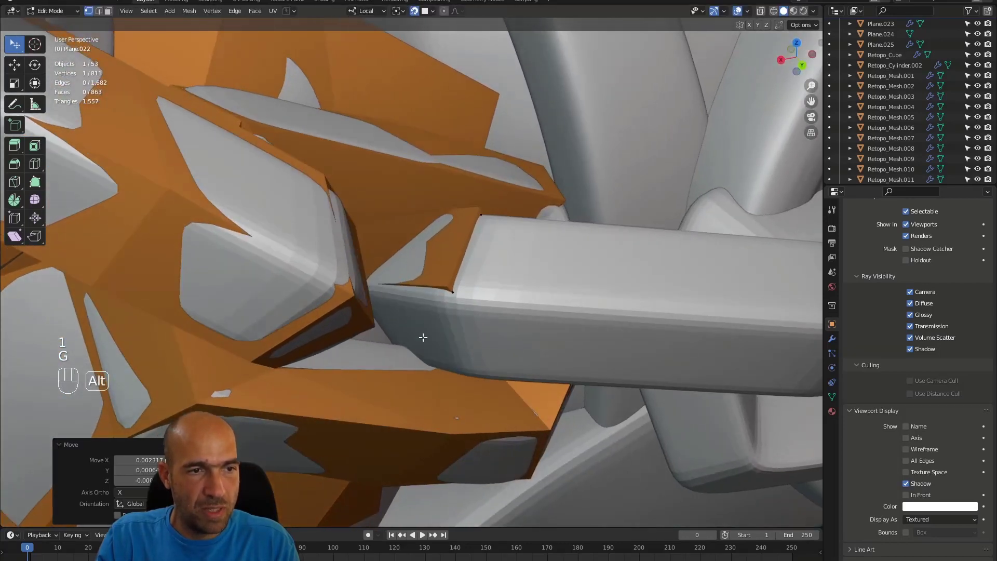
{"action": "key", "text": "g"}
{"action": "left_click", "coordinate": [442, 292]}
{"action": "left_click_drag", "start_coordinate": [443, 292], "coordinate": [421, 295], "text": "alt"}
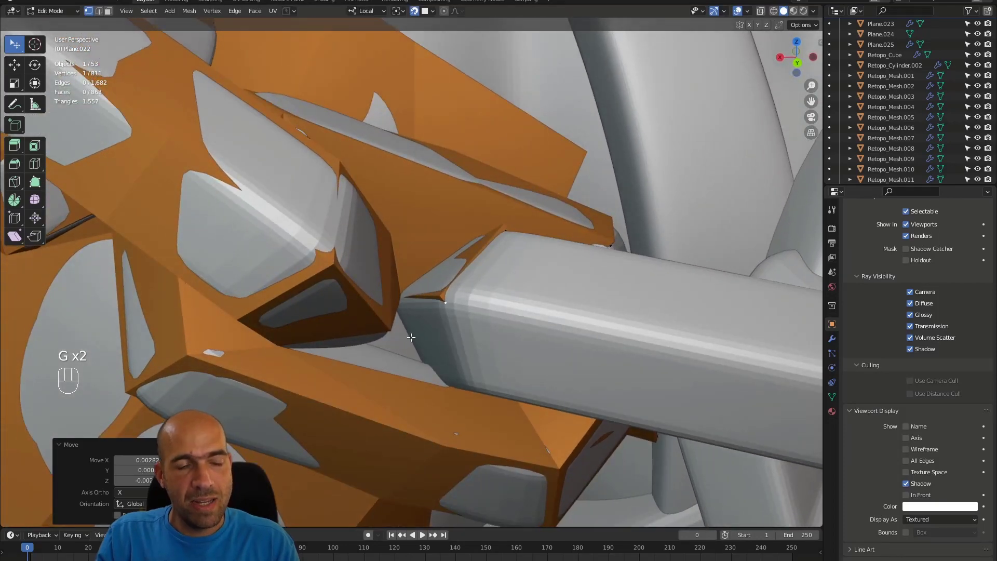
{"action": "key", "text": "2"}
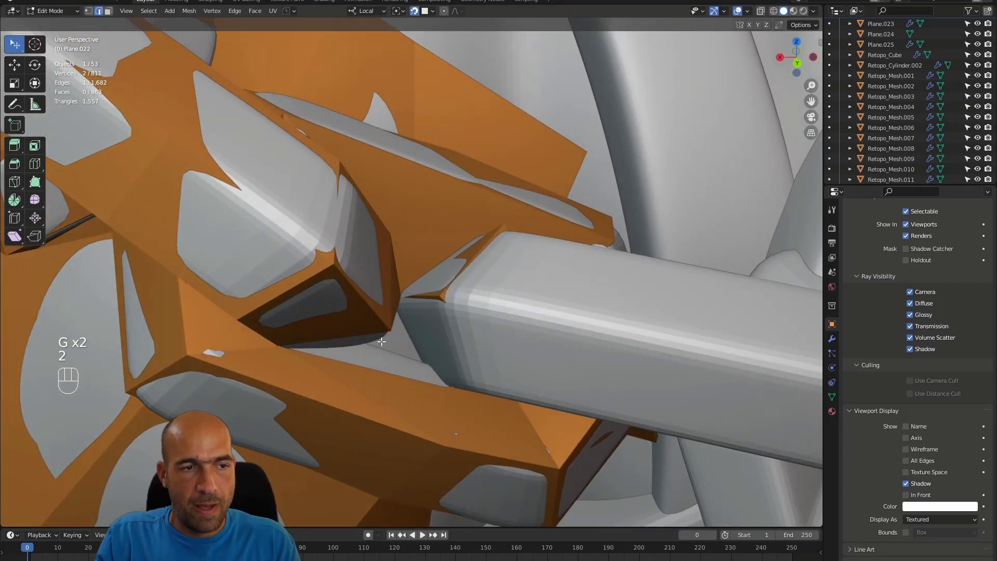
{"action": "left_click_drag", "start_coordinate": [382, 342], "coordinate": [282, 348], "text": "alt"}
{"action": "key", "text": "1"}
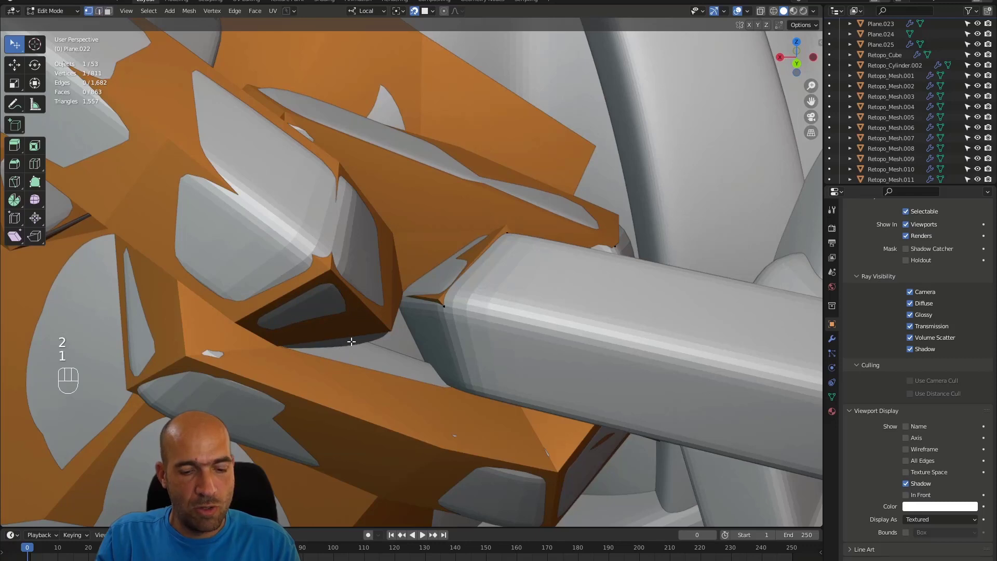
{"action": "key", "text": "g"}
{"action": "right_click", "coordinate": [391, 343]}
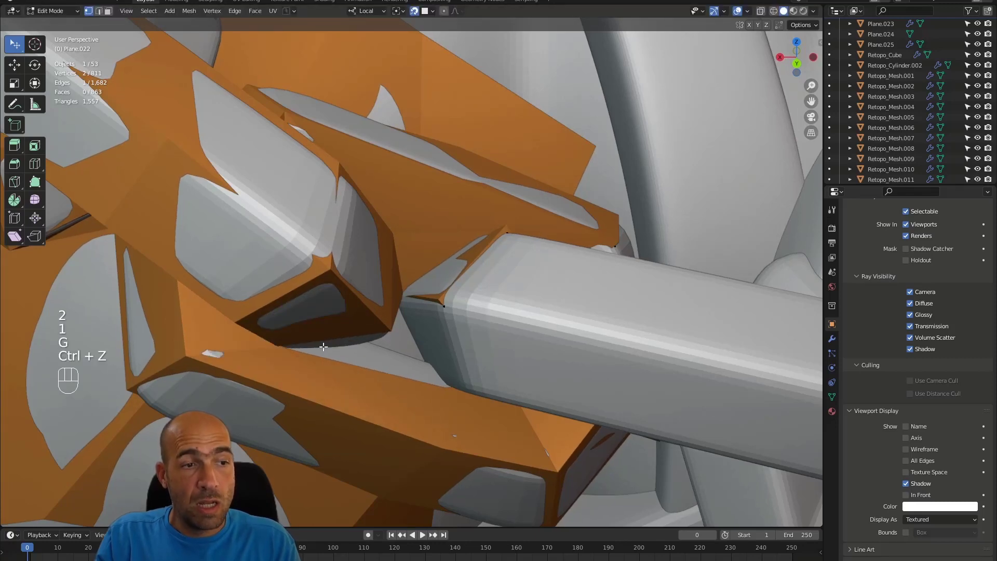
Fill a face in the gap between the upper and lower straps, placing its new vertex beside the crossing strap.
{"action": "key", "text": "f"}
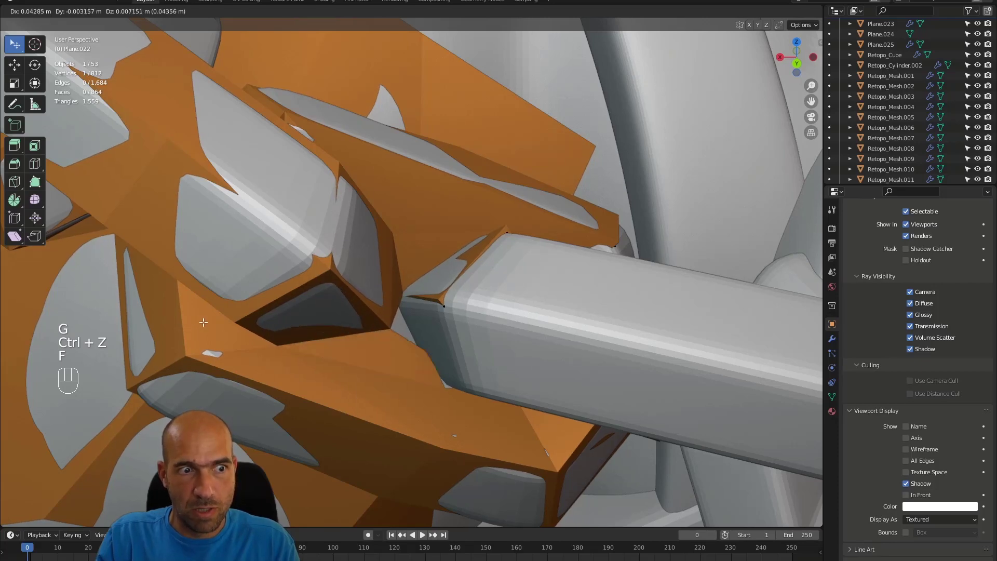
{"action": "left_click", "coordinate": [192, 323]}
{"action": "left_click_drag", "start_coordinate": [193, 323], "coordinate": [394, 311], "text": "alt"}
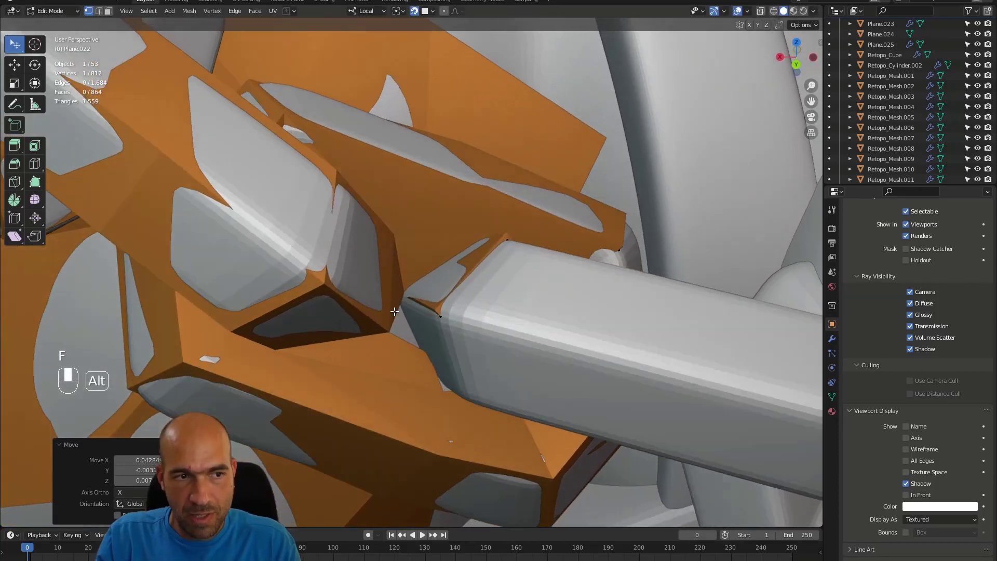
Connect two opposite vertices across the new gap face and move its outer vertex closer to the crossing strap.
{"action": "left_click", "coordinate": [275, 349], "text": "shift"}
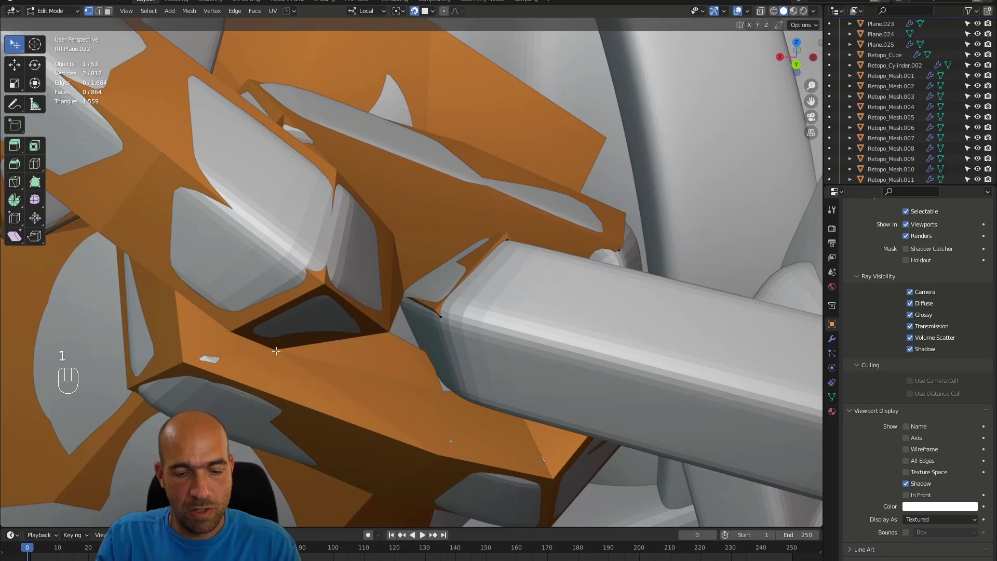
{"action": "key", "text": "j"}
{"action": "left_click_drag", "start_coordinate": [388, 340], "coordinate": [421, 347], "text": "alt"}
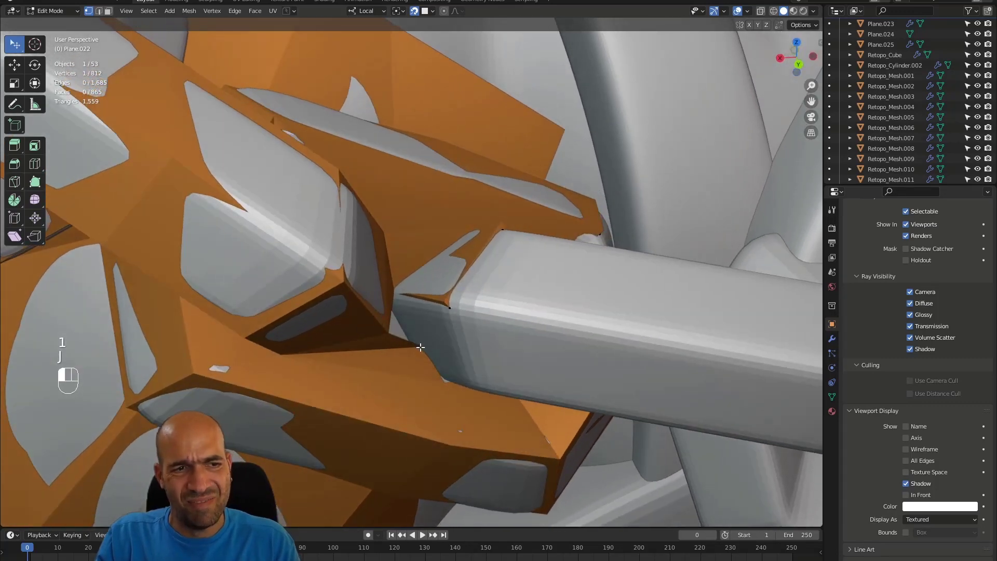
{"action": "key", "text": "g"}
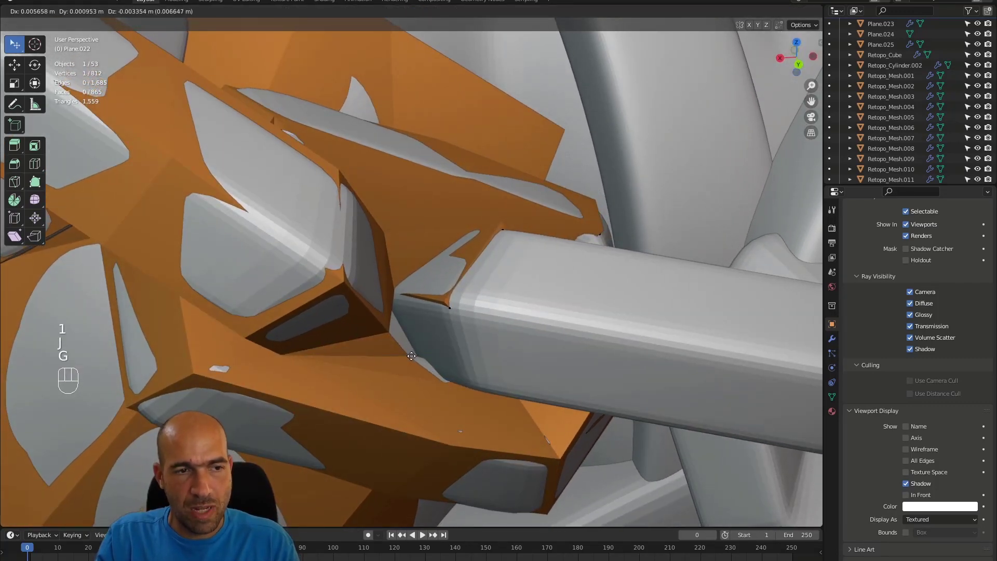
{"action": "left_click", "coordinate": [423, 352]}
Fill two faces between the crossing strap's end and the gap, and fit a vertex to the strap's lower corner.
{"action": "mouse_move", "coordinate": [425, 350]}
{"action": "left_mouse_down", "text": "alt"}
{"action": "mouse_move", "coordinate": [456, 302]}
{"action": "mouse_move", "coordinate": [448, 349]}
{"action": "mouse_move", "coordinate": [434, 336]}
{"action": "left_mouse_up", "text": "alt"}
{"action": "key", "text": "2"}
{"action": "left_click", "coordinate": [430, 309]}
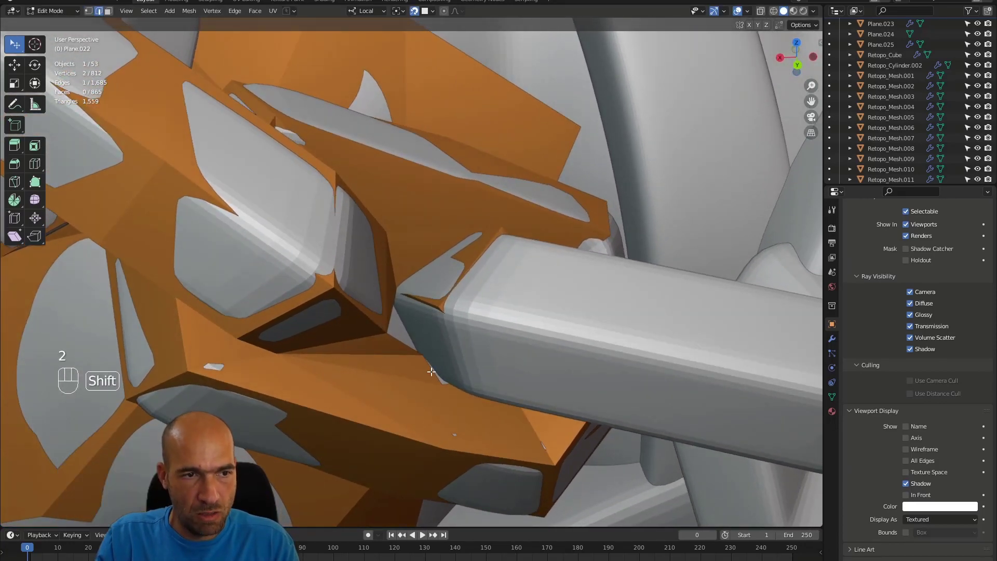
{"action": "key", "text": "f"}
{"action": "left_click_drag", "start_coordinate": [434, 370], "coordinate": [482, 352], "text": "alt"}
{"action": "key", "text": "f"}
{"action": "key", "text": "1"}
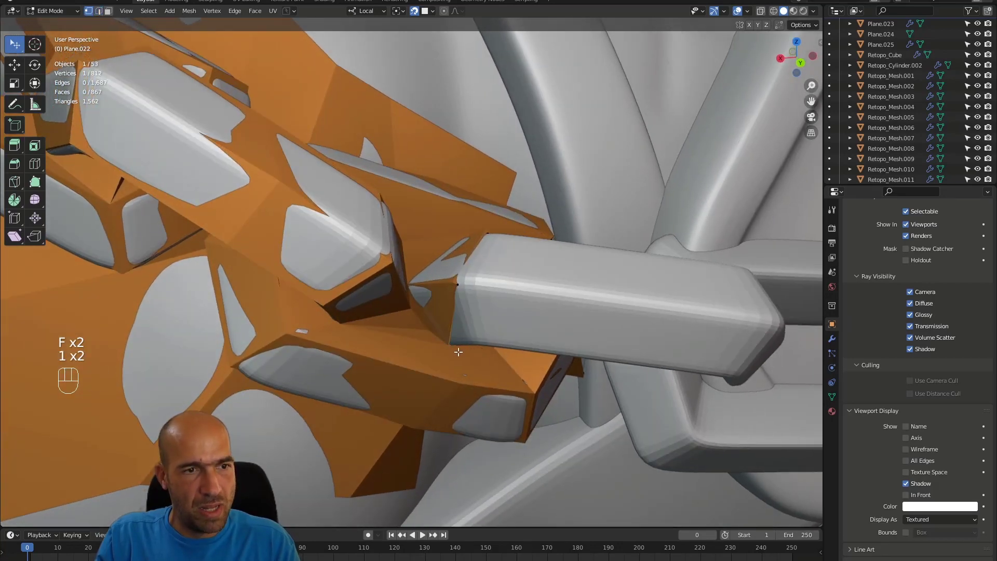
{"action": "key", "text": "g"}
{"action": "left_click", "coordinate": [459, 348]}
Extrude the bend's upper edge along the top of the crossing strap and align the front vertex with its front edge.
{"action": "left_click_drag", "start_coordinate": [459, 349], "coordinate": [473, 301], "text": "alt"}
{"action": "key", "text": "2"}
{"action": "key", "text": "e"}
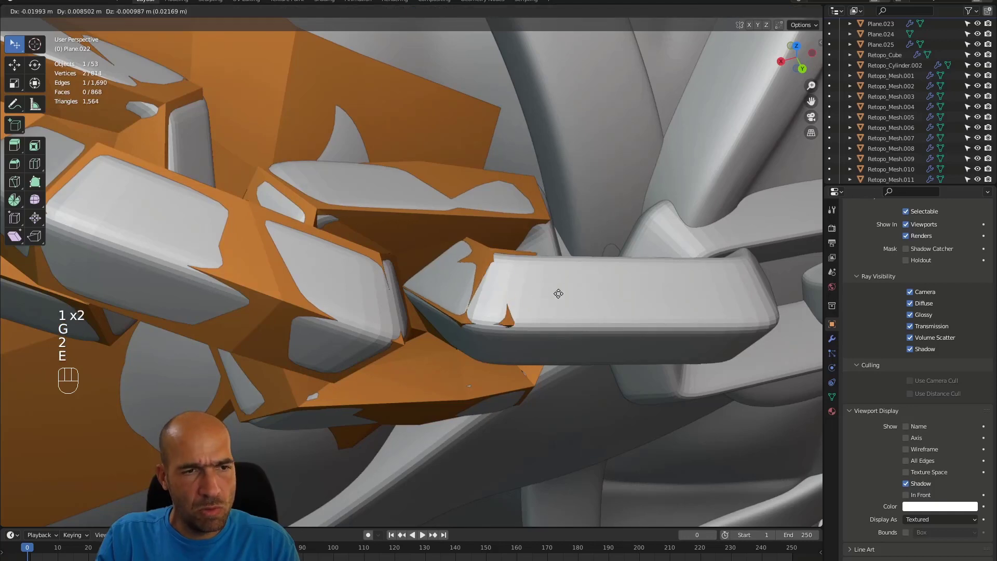
{"action": "left_click", "coordinate": [641, 325]}
{"action": "key", "text": "1"}
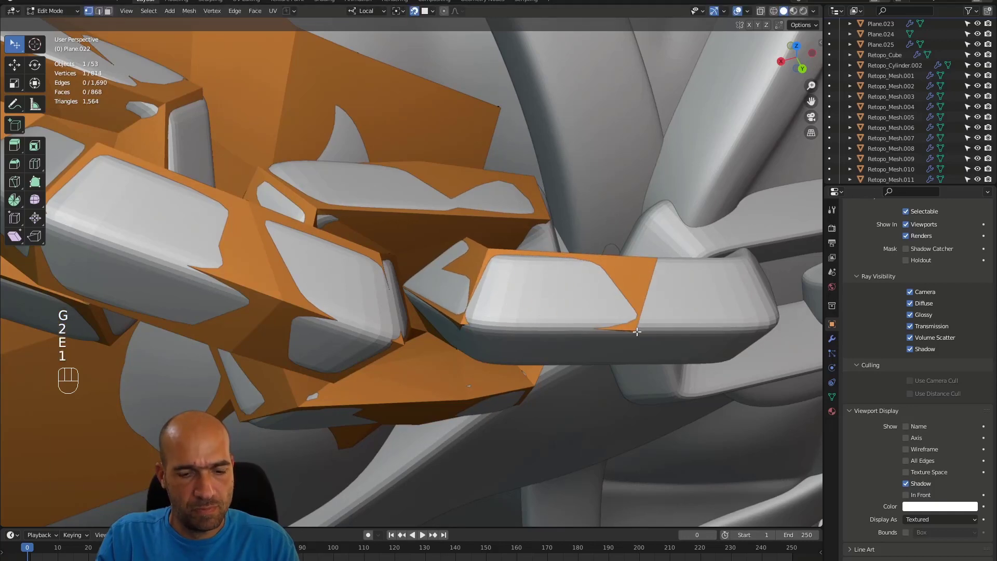
{"action": "key", "text": "g"}
{"action": "left_click", "coordinate": [677, 328]}
{"action": "left_click_drag", "start_coordinate": [677, 328], "coordinate": [479, 311], "text": "alt"}
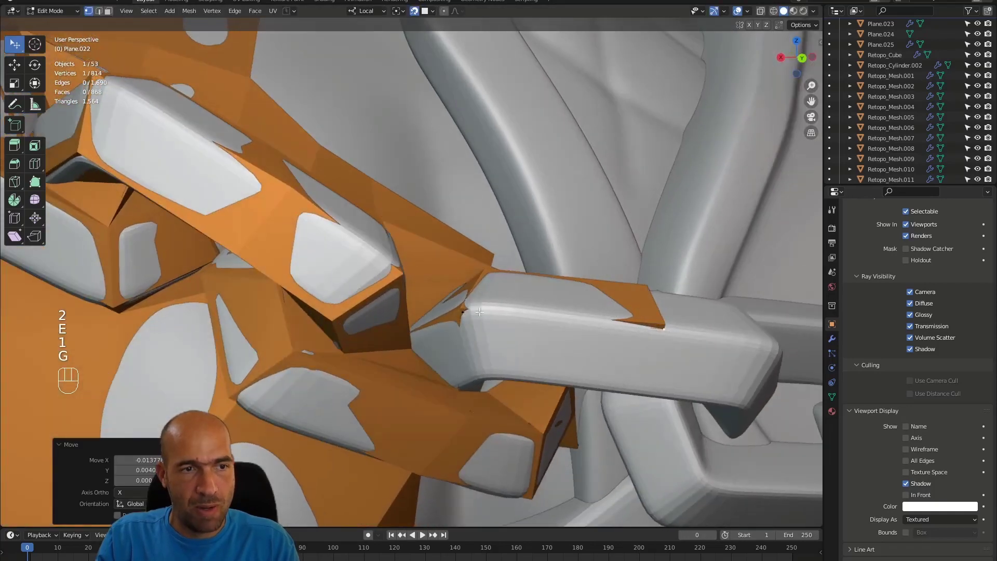
Extrude the front top edge down over the crossing strap's outer side and fit the end vertex to its lower edge.
{"action": "key", "text": "2"}
{"action": "left_click", "coordinate": [604, 320]}
{"action": "key", "text": "e"}
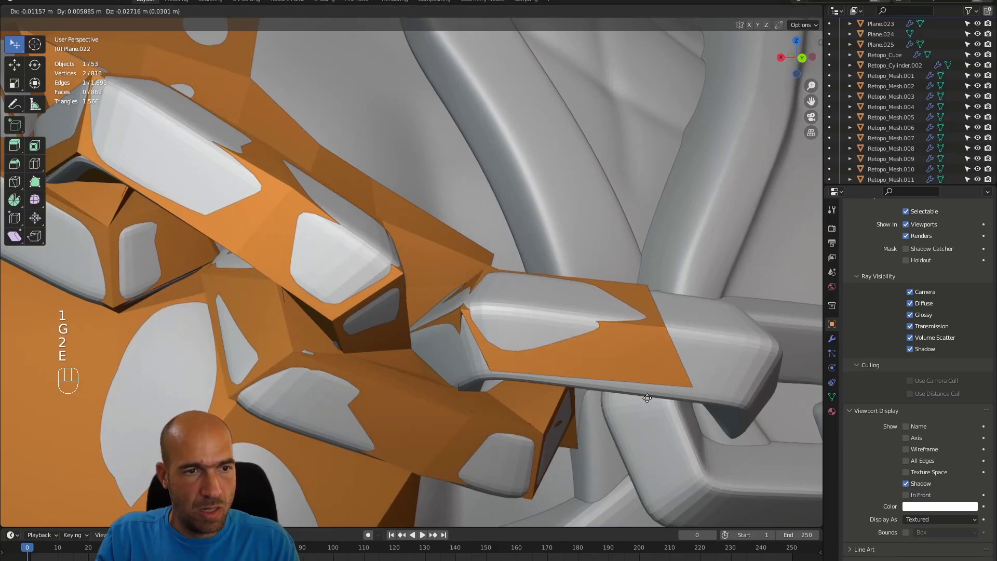
{"action": "left_click", "coordinate": [643, 401]}
{"action": "left_click_drag", "start_coordinate": [643, 401], "coordinate": [701, 389], "text": "alt"}
{"action": "key", "text": "1"}
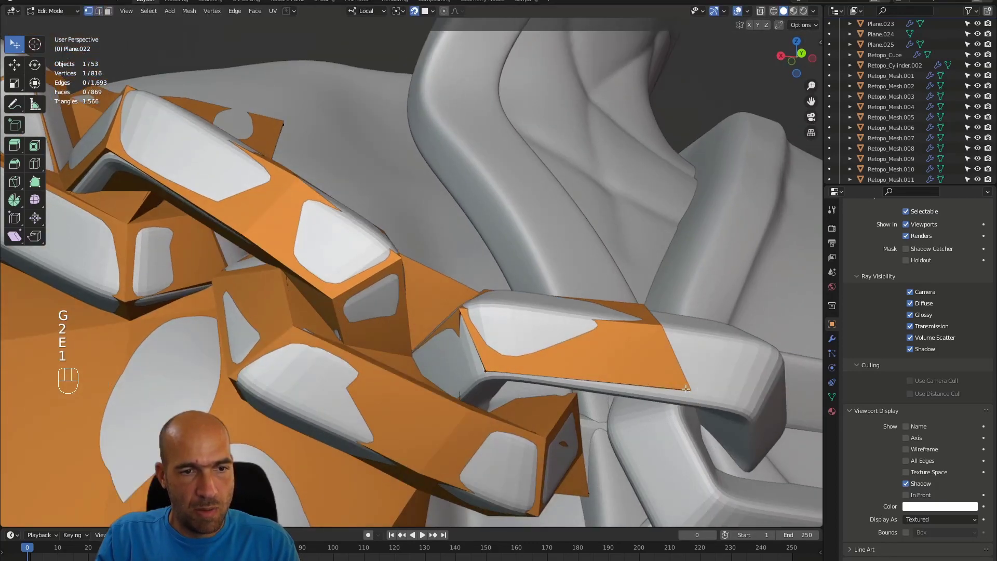
{"action": "key", "text": "g"}
{"action": "left_click", "coordinate": [670, 391]}
Fill a triangular face at the crossing strap's bend and reposition one of the nearby vertices.
{"action": "key", "text": "2"}
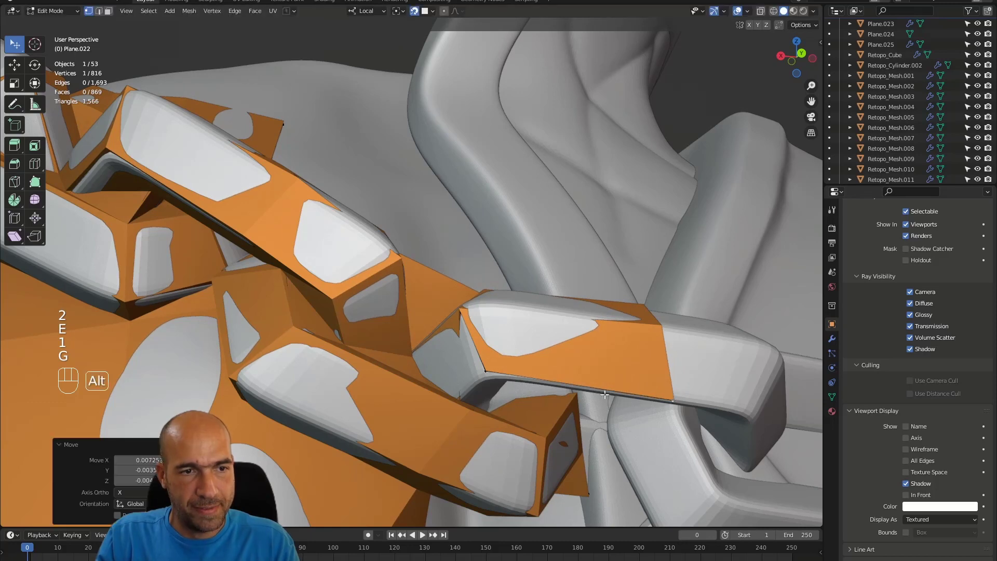
{"action": "left_click_drag", "start_coordinate": [670, 390], "coordinate": [501, 374], "text": "alt"}
{"action": "key", "text": "f"}
{"action": "key", "text": "1"}
{"action": "key", "text": "g"}
{"action": "left_click", "coordinate": [493, 365]}
Fill another face along the inner side of the crossing strap and adjust the vertex positions there.
{"action": "key", "text": "1"}
{"action": "key", "text": "f"}
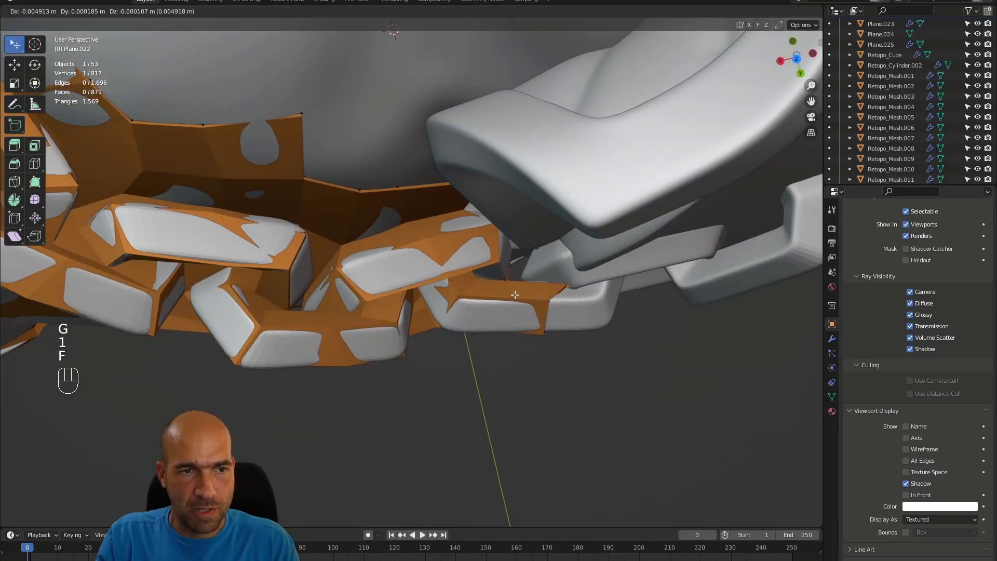
{"action": "left_click", "coordinate": [490, 292]}
{"action": "left_click_drag", "start_coordinate": [490, 293], "coordinate": [333, 457], "text": "alt"}
{"action": "key", "text": "g"}
{"action": "left_click", "coordinate": [537, 281]}
Fill a face beneath the crossing strap's bend and place its new vertex under the strap.
{"action": "key", "text": "f"}
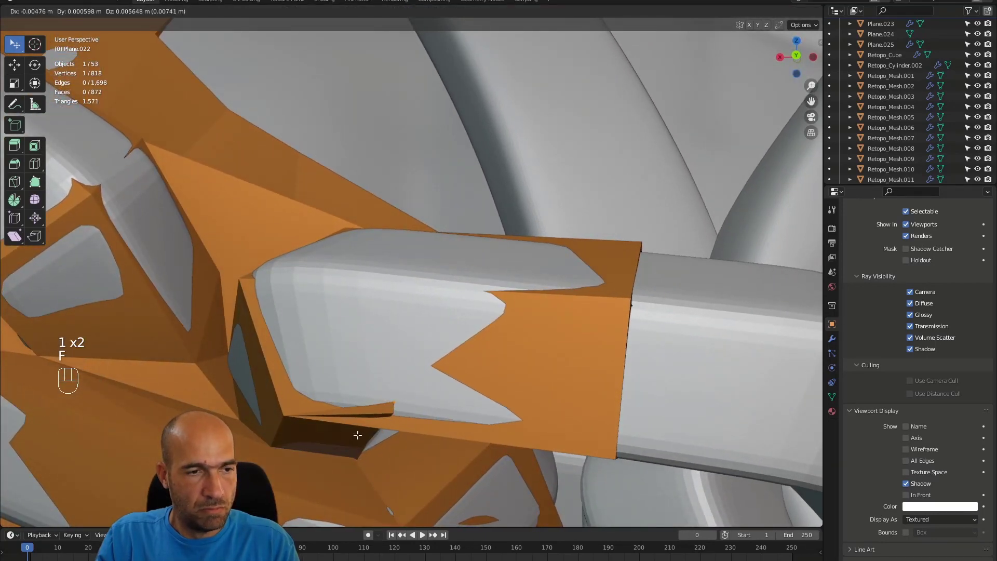
{"action": "left_click", "coordinate": [364, 436]}
{"action": "left_click_drag", "start_coordinate": [365, 437], "coordinate": [361, 415], "text": "alt"}
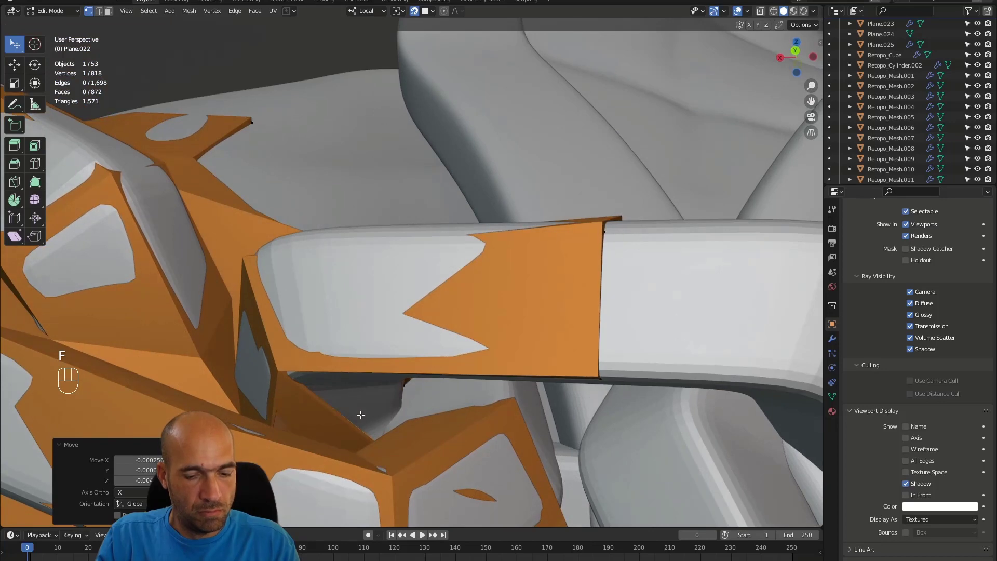
Reposition the vertex beneath the crossing strap's bend and fill a new face along the strap's underside.
{"action": "key", "text": "g"}
{"action": "left_click", "coordinate": [388, 349]}
{"action": "left_click_drag", "start_coordinate": [389, 349], "coordinate": [410, 344], "text": "alt"}
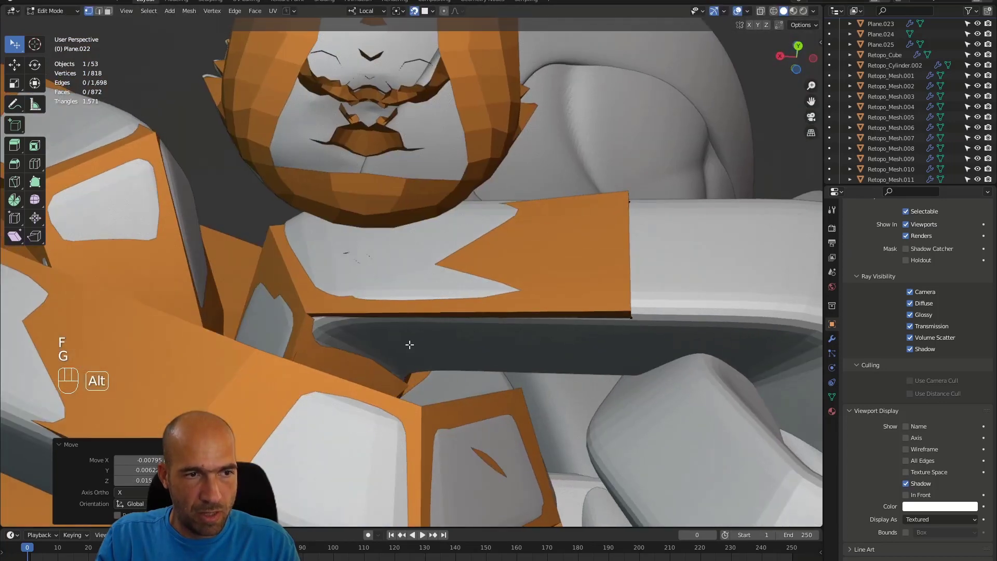
{"action": "key", "text": "g"}
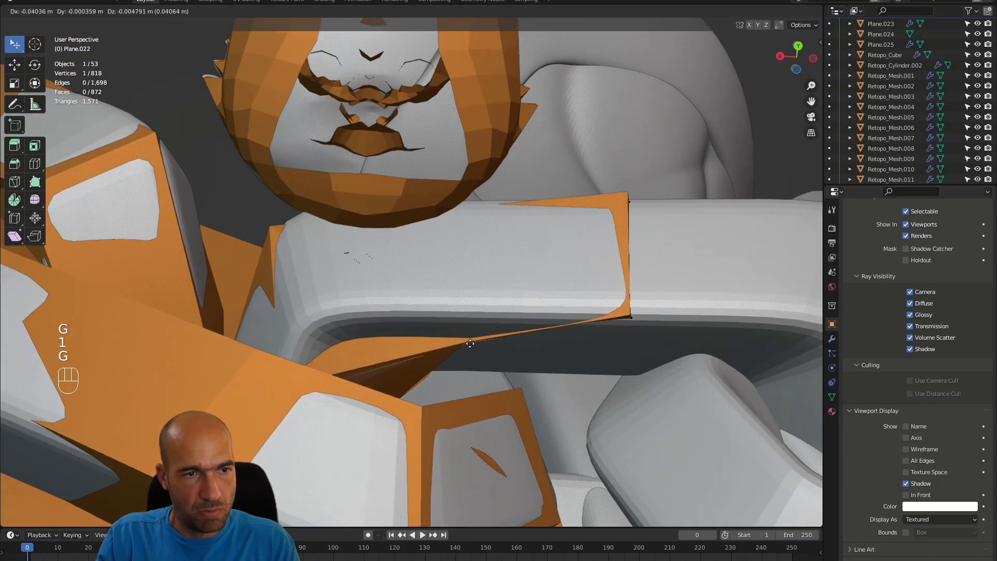
{"action": "right_click", "coordinate": [416, 341]}
{"action": "key", "text": "f"}
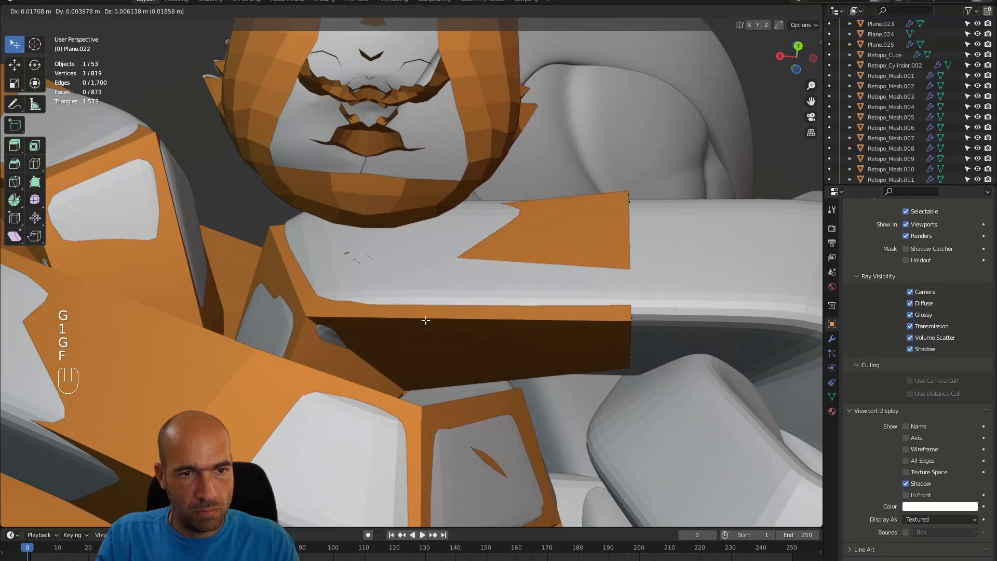
{"action": "left_click", "coordinate": [449, 337]}
{"action": "left_click_drag", "start_coordinate": [449, 336], "coordinate": [484, 382], "text": "alt"}
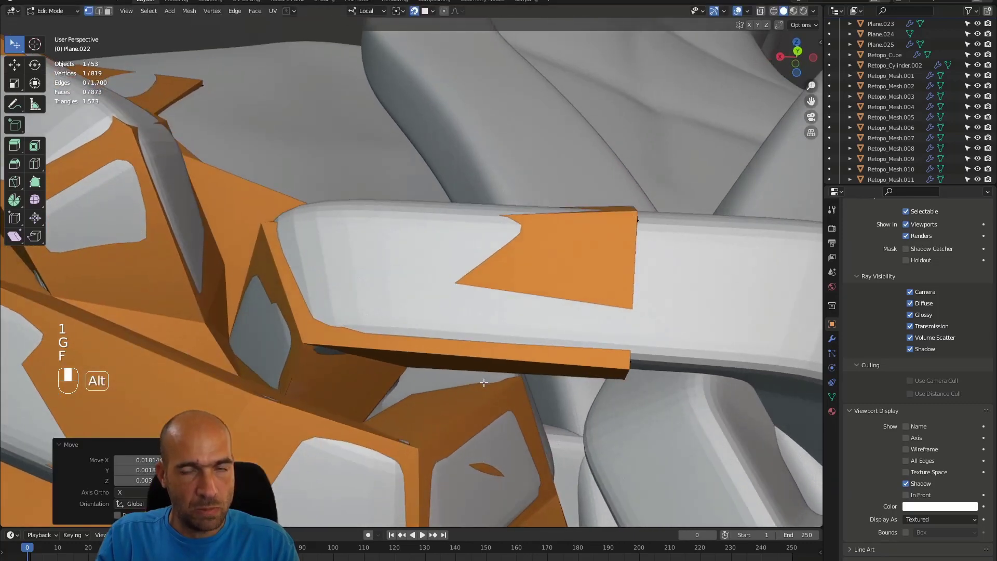
With X-ray display on, fill the small triangular gap between the crossing strap's underside and the lower strap.
{"action": "key", "text": "2"}
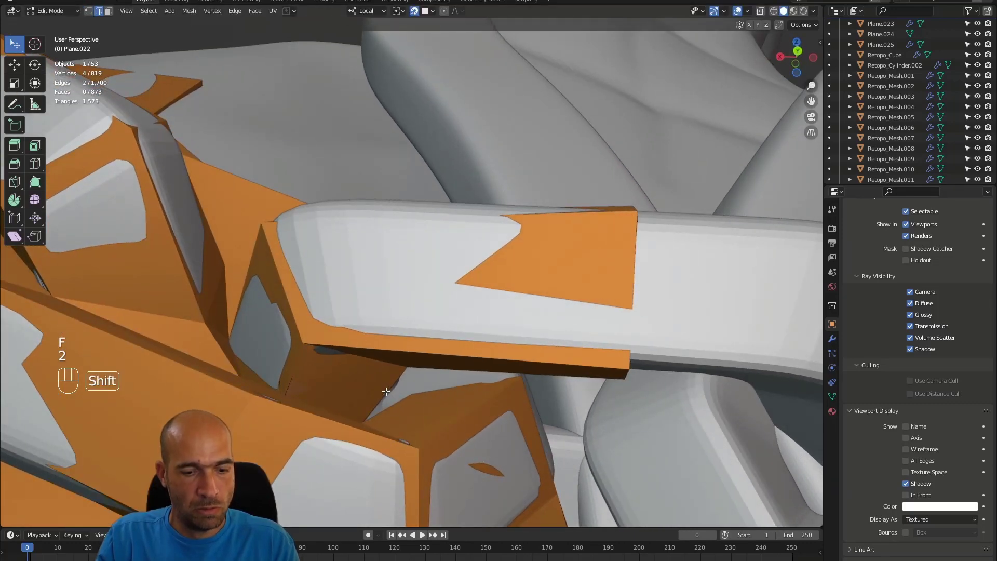
{"action": "key", "text": "f"}
{"action": "key", "text": "ctrl+z"}
{"action": "key", "text": "alt+z"}
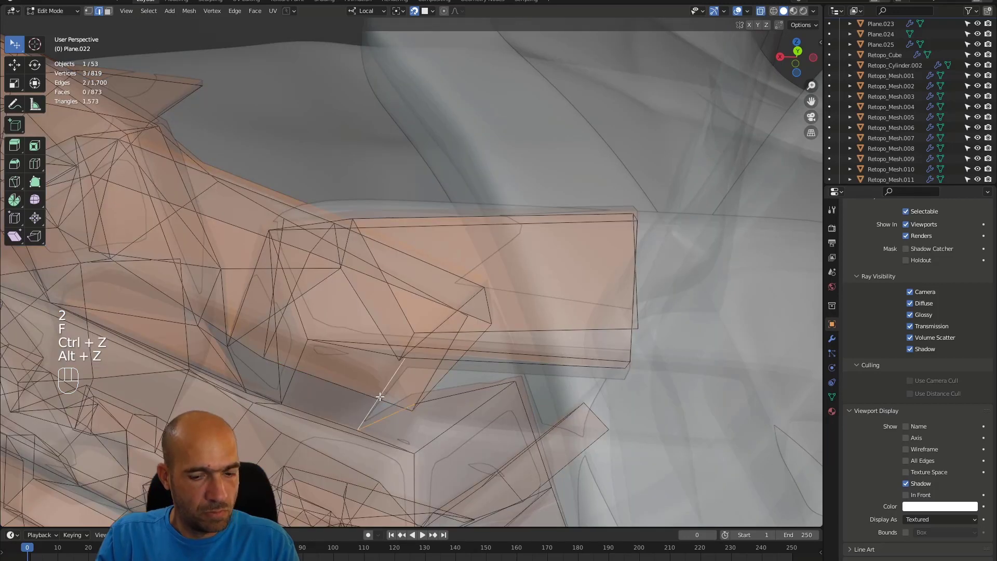
{"action": "key", "text": "f"}
Restore solid display and fill a face from the open edge in the gap below the crossing strap.
{"action": "middle_click_drag", "start_coordinate": [450, 396], "coordinate": [461, 364]}
{"action": "left_click", "coordinate": [461, 363], "text": "shift"}
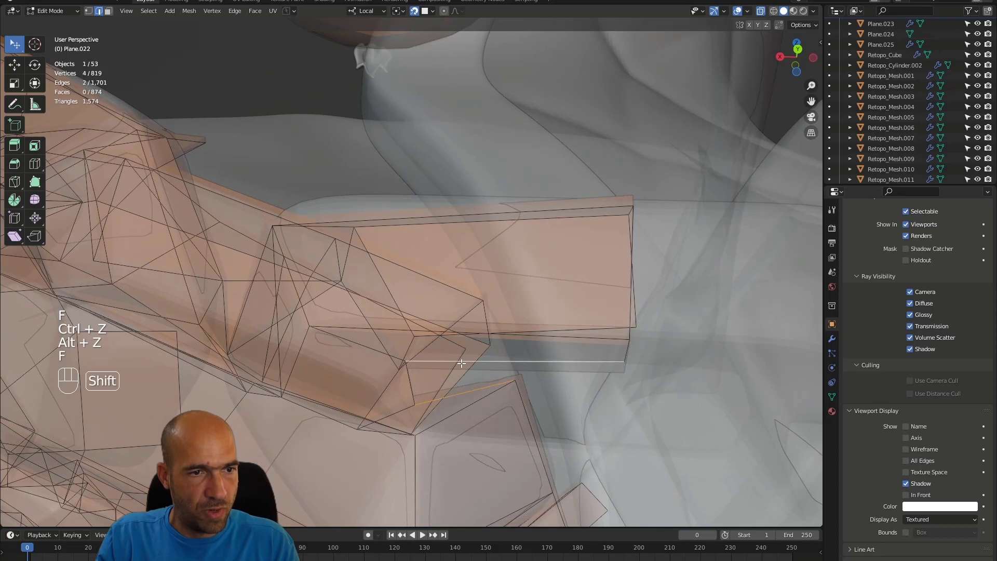
{"action": "key", "text": "f"}
{"action": "key", "text": "alt+z"}
{"action": "key", "text": "ctrl+z"}
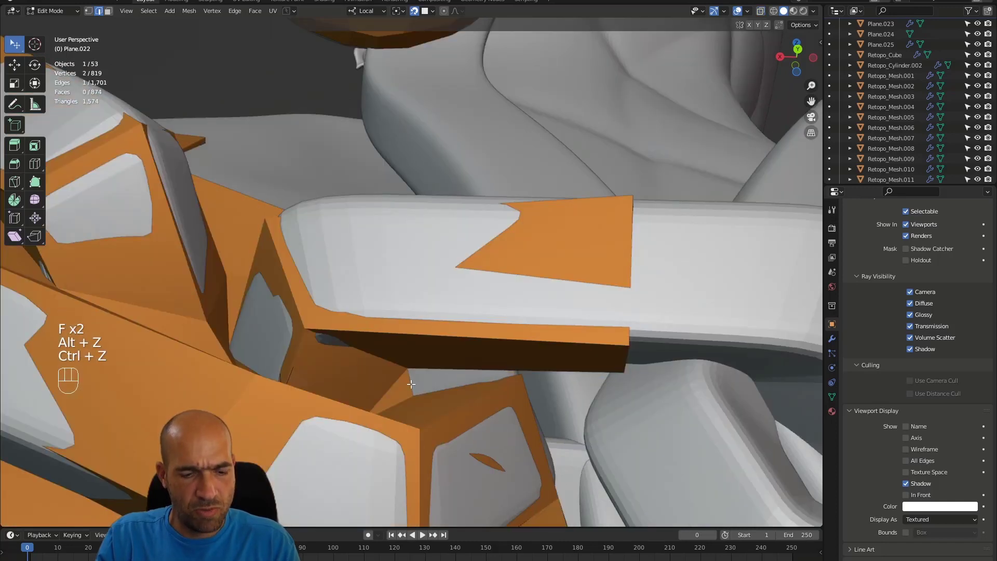
{"action": "key", "text": "2"}
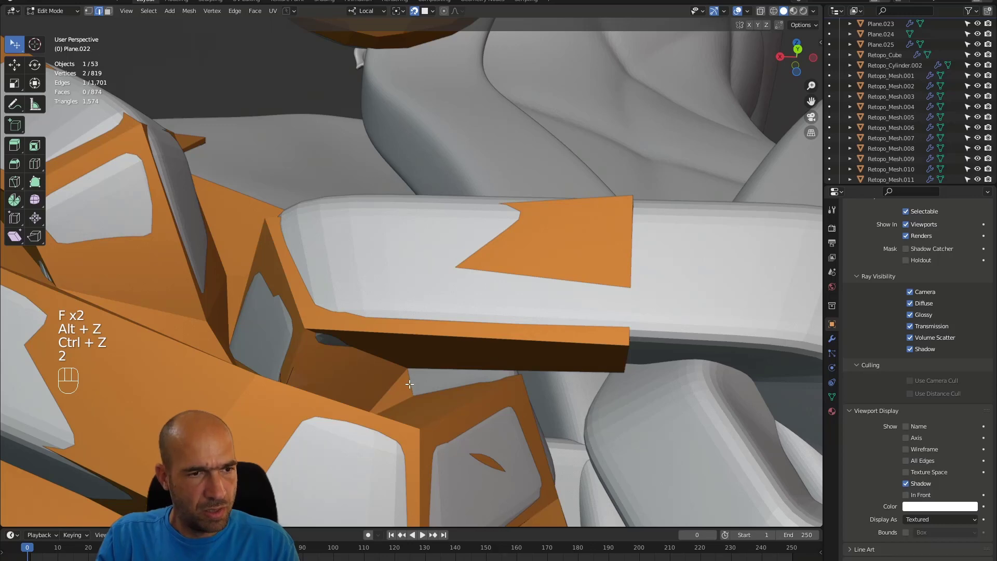
{"action": "key", "text": "f"}
{"action": "left_click_drag", "start_coordinate": [452, 385], "coordinate": [471, 315], "text": "alt"}
Extrude the crossing strap's front end edge to its next bend and fit the upper vertex to the strap's corner.
{"action": "key", "text": "2"}
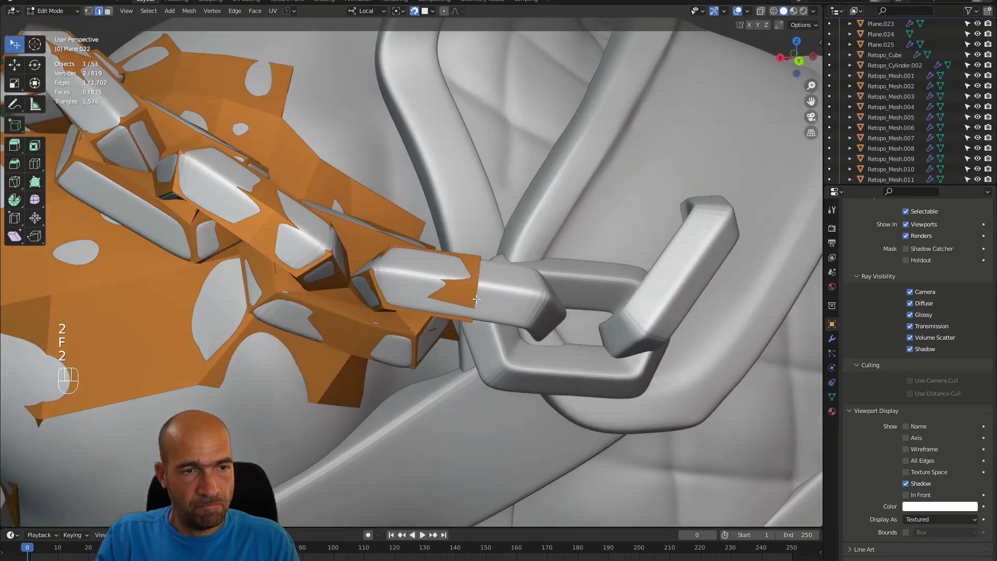
{"action": "key", "text": "e"}
{"action": "left_click", "coordinate": [538, 297]}
{"action": "key", "text": "1"}
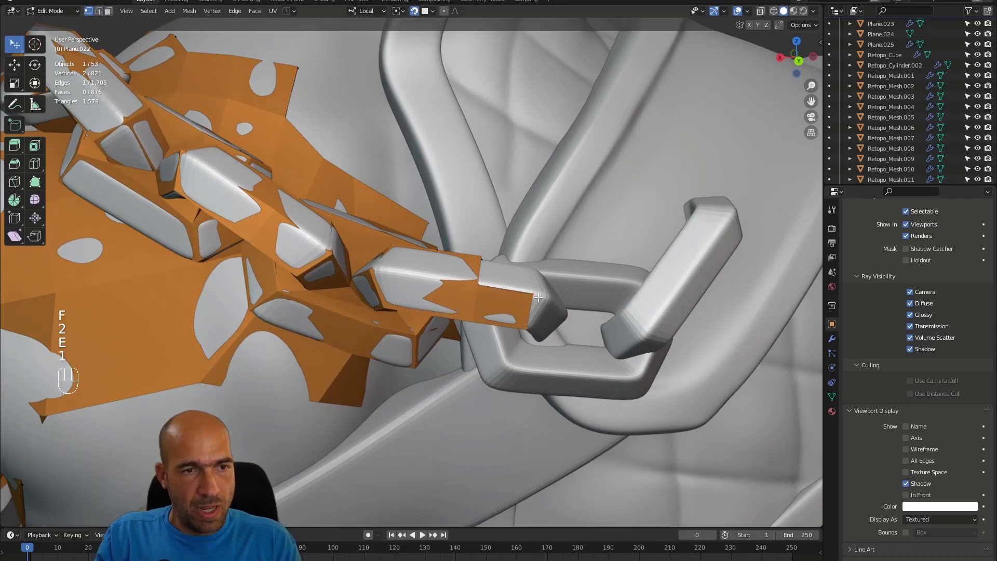
{"action": "key", "text": "g"}
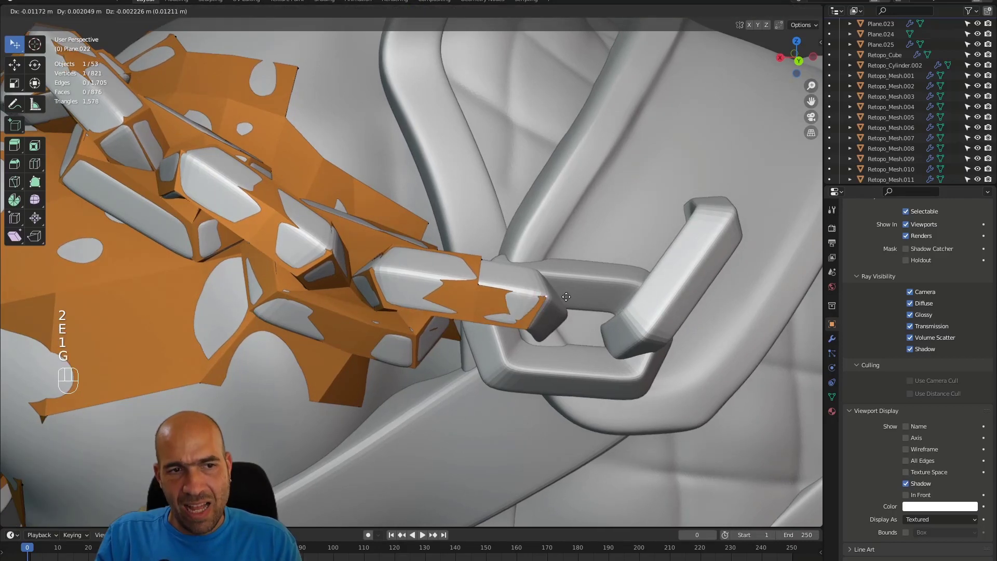
{"action": "left_click", "coordinate": [566, 296]}
Fill the adjoining face on top of the crossing strap up to the bend and place its new vertex.
{"action": "left_click_drag", "start_coordinate": [562, 297], "coordinate": [522, 317], "text": "alt"}
{"action": "left_click", "coordinate": [480, 282]}
{"action": "key", "text": "f"}
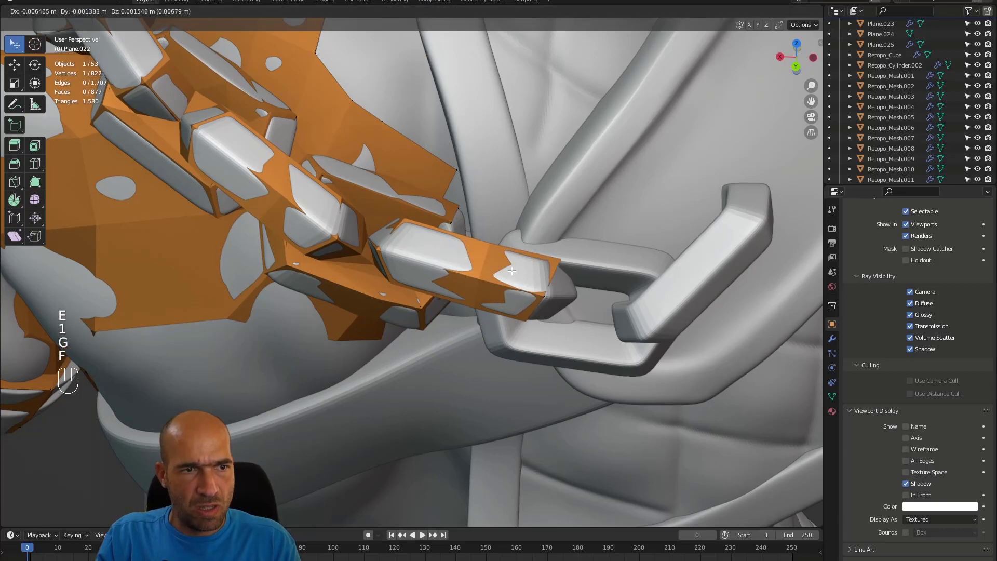
{"action": "left_click", "coordinate": [512, 271]}
Fill a face from the crossing strap's rear edge up to the bend and place its new vertex.
{"action": "left_click_drag", "start_coordinate": [512, 275], "coordinate": [543, 318], "text": "alt"}
{"action": "left_click", "coordinate": [488, 256]}
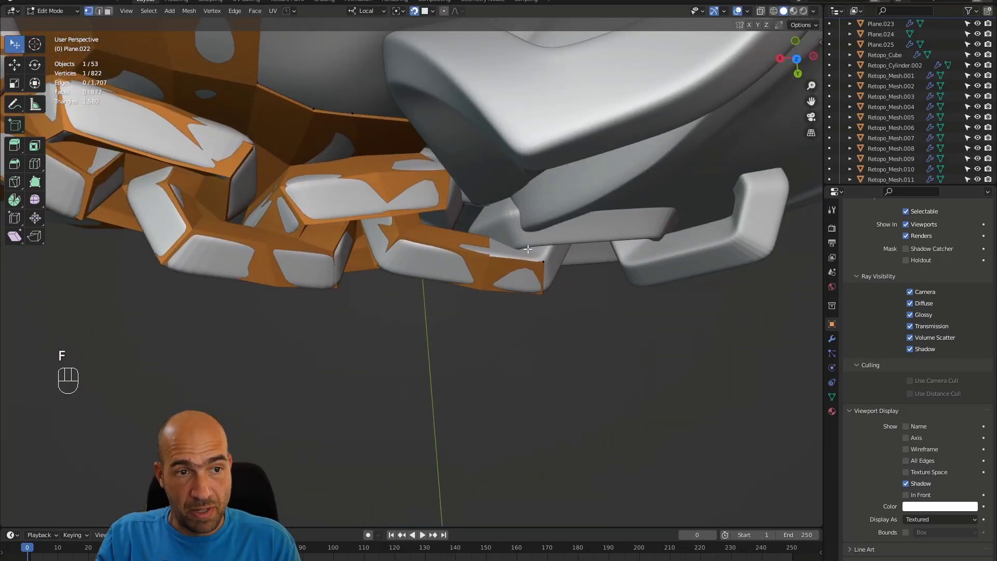
{"action": "key", "text": "f"}
{"action": "left_click", "coordinate": [505, 253]}
{"action": "left_click_drag", "start_coordinate": [506, 253], "coordinate": [538, 222], "text": "alt"}
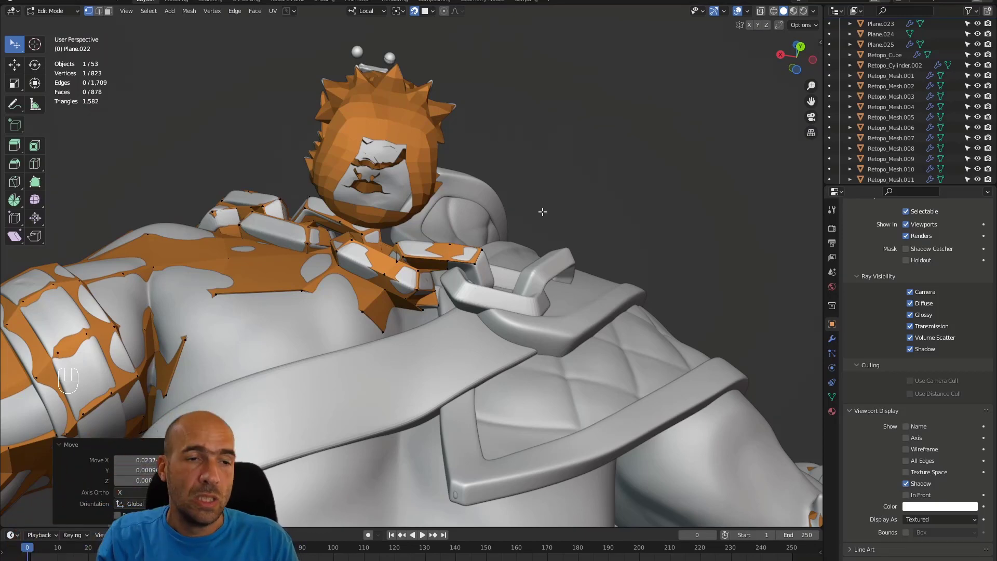
Fill a face in the gap behind the lower strap's end and place its vertex against the next strap.
{"action": "scroll", "coordinate": [514, 186], "scroll_direction": "up", "scroll_amount": 3}
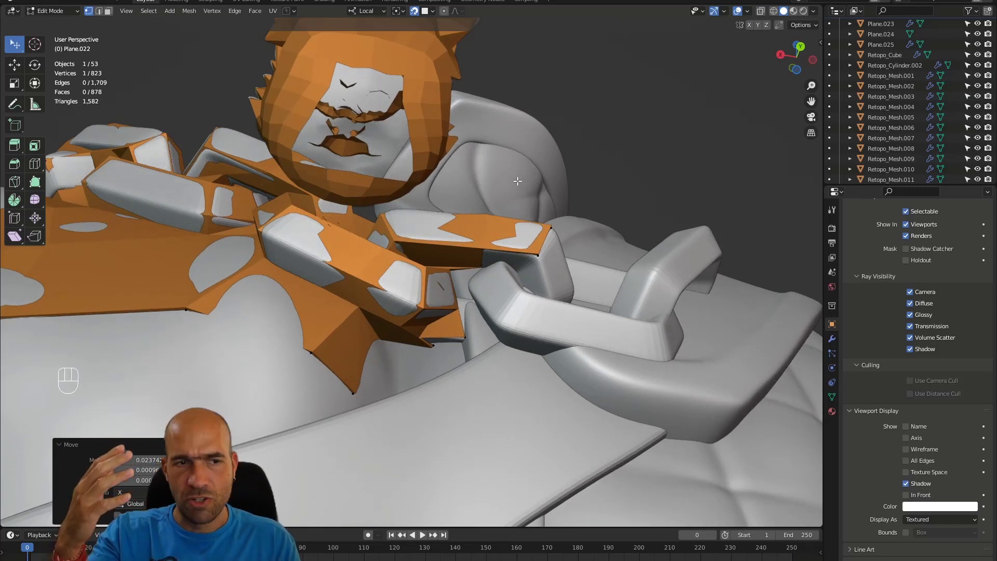
{"action": "middle_click_drag", "start_coordinate": [564, 229], "coordinate": [456, 311], "text": "alt"}
{"action": "key", "text": "f"}
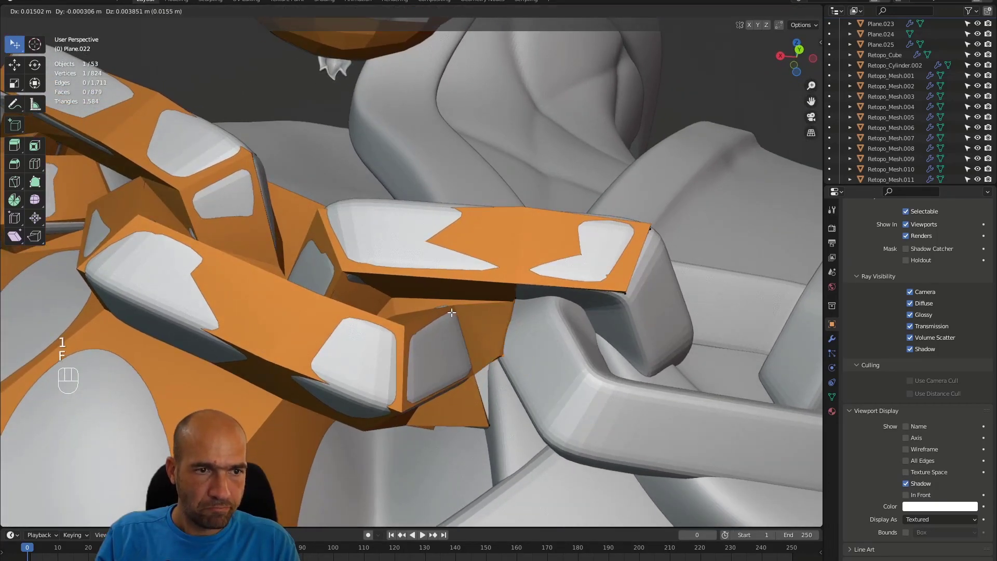
{"action": "left_click", "coordinate": [443, 290]}
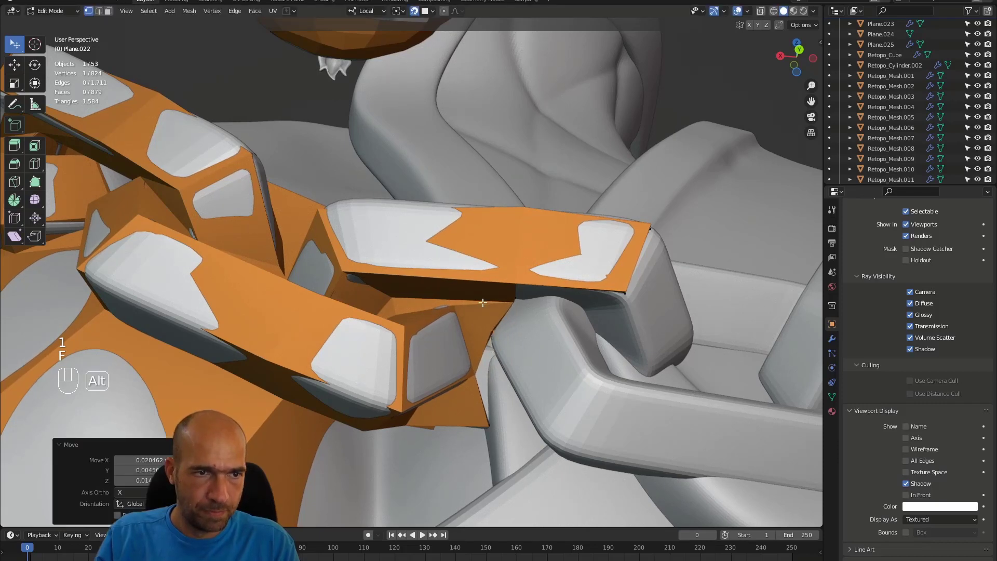
Extend the crossing strap's underside with a filled face reaching its outer bend.
{"action": "middle_click_drag", "start_coordinate": [443, 289], "coordinate": [521, 272]}
{"action": "left_click", "coordinate": [531, 270]}
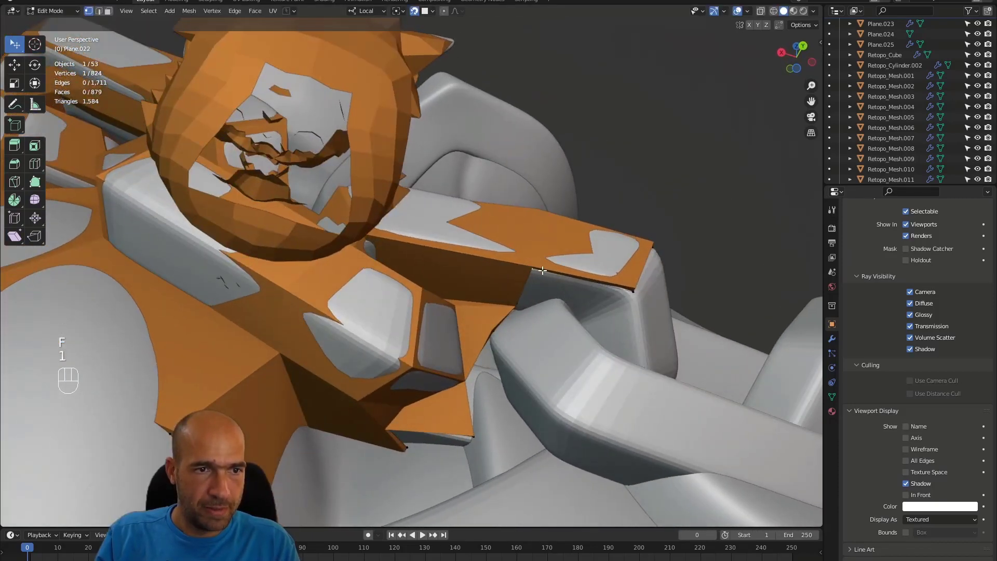
{"action": "key", "text": "f"}
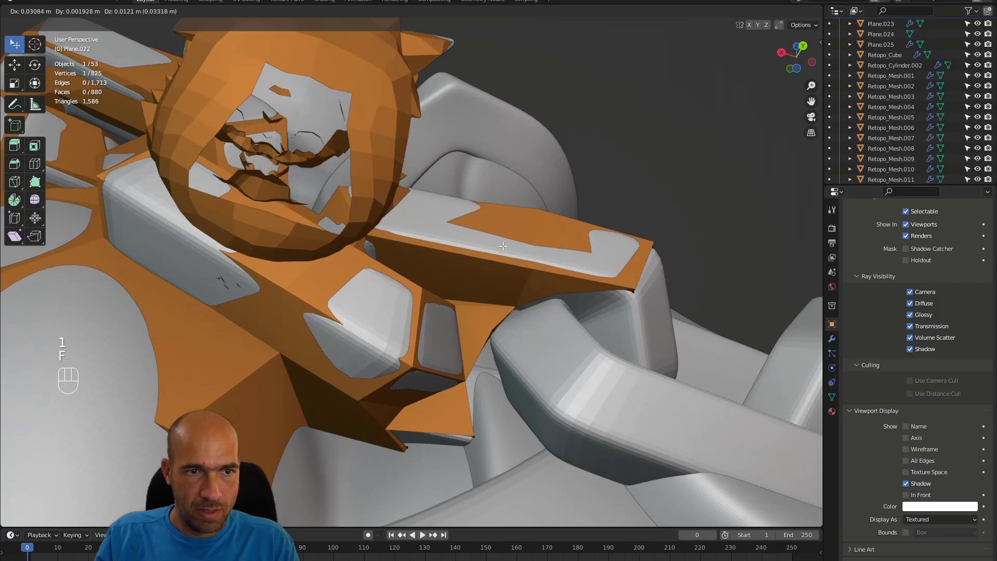
{"action": "left_click", "coordinate": [507, 251]}
Fill the small open face along the lower edge beneath the lower strap's end and place its vertex.
{"action": "middle_click_drag", "start_coordinate": [506, 252], "coordinate": [494, 297]}
{"action": "key", "text": "2"}
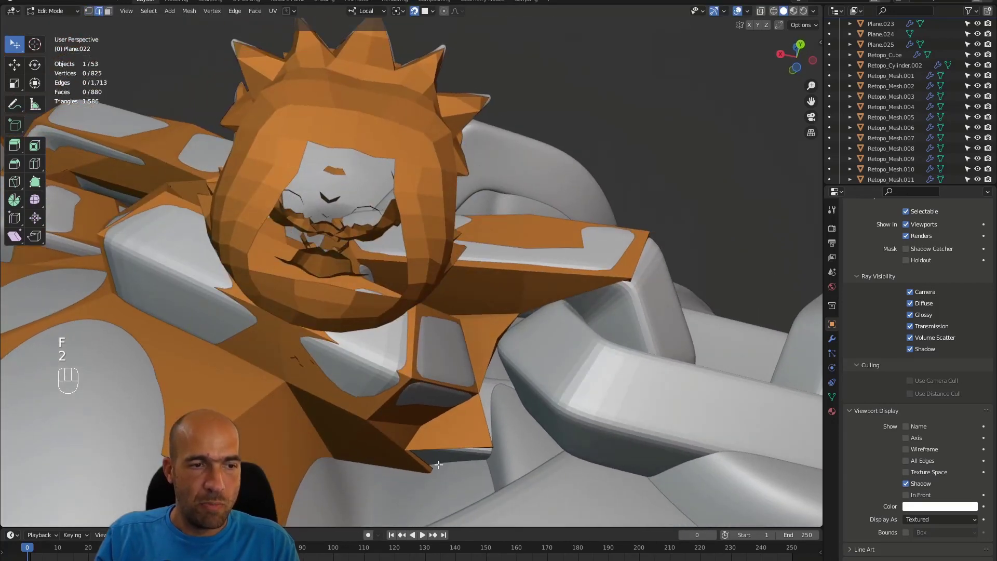
{"action": "key", "text": "f"}
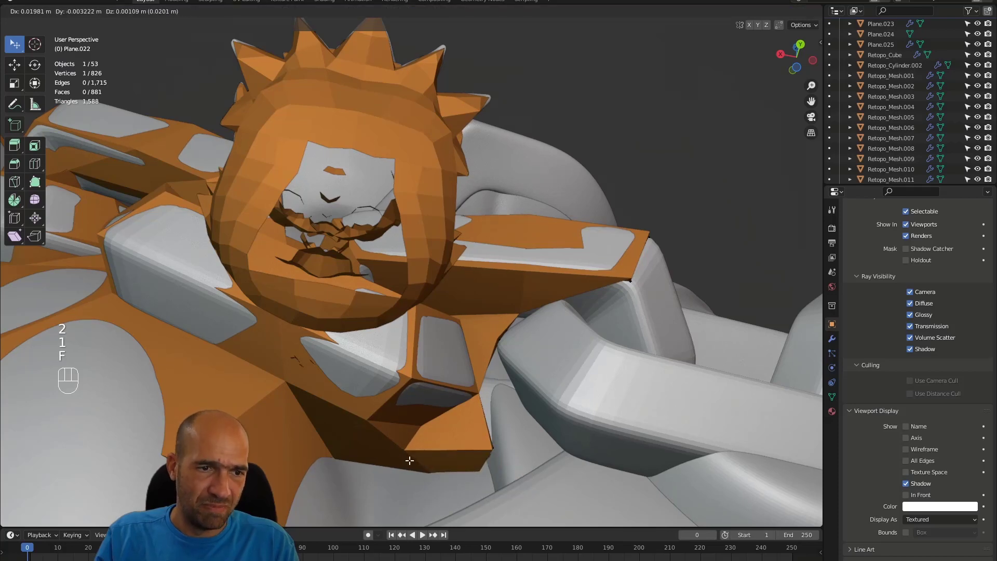
{"action": "left_click", "coordinate": [468, 461]}
Extrude the crossing strap's end edge down past the bend and fit the outer vertex to the strap's corner.
{"action": "left_click_drag", "start_coordinate": [467, 461], "coordinate": [498, 509], "text": "alt"}
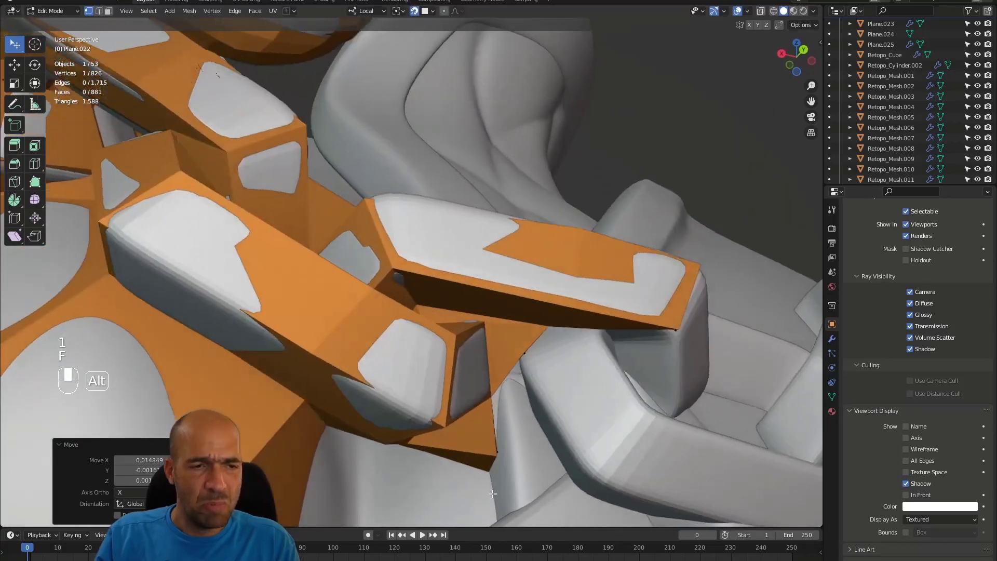
{"action": "left_click_drag", "start_coordinate": [727, 459], "coordinate": [423, 291], "text": "alt+shift"}
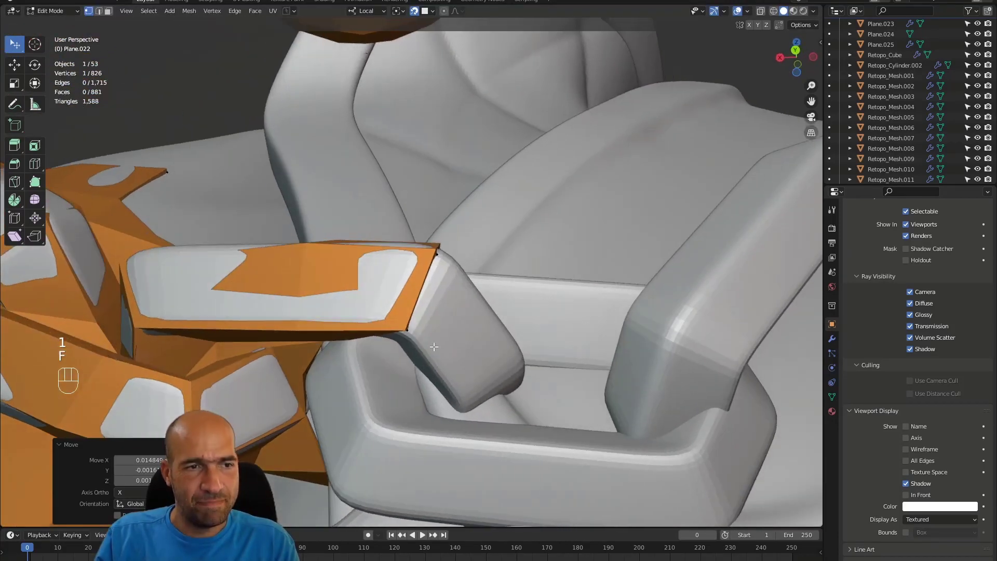
{"action": "key", "text": "2"}
{"action": "left_click", "coordinate": [422, 285]}
{"action": "key", "text": "e"}
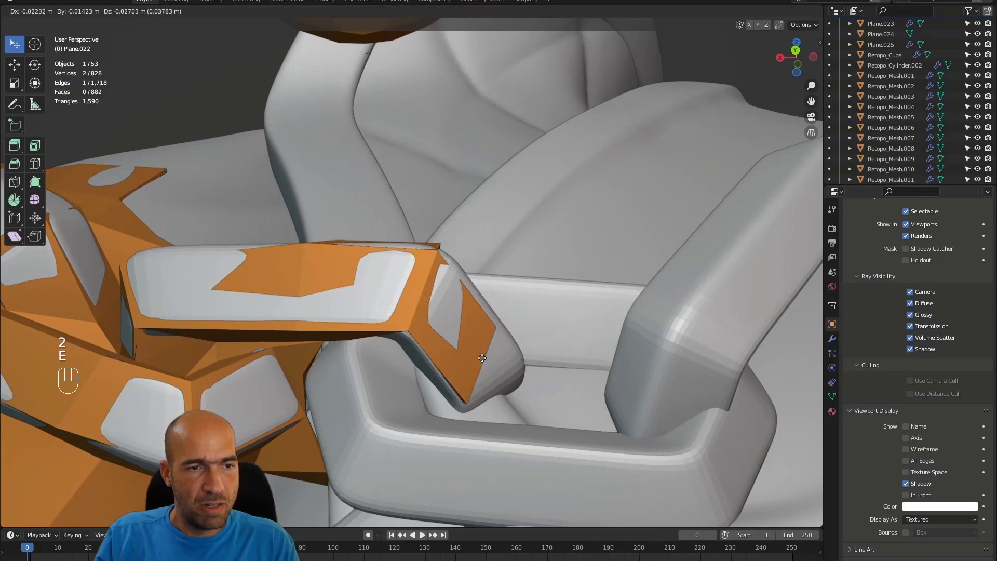
{"action": "left_click", "coordinate": [492, 340]}
{"action": "key", "text": "1"}
{"action": "key", "text": "g"}
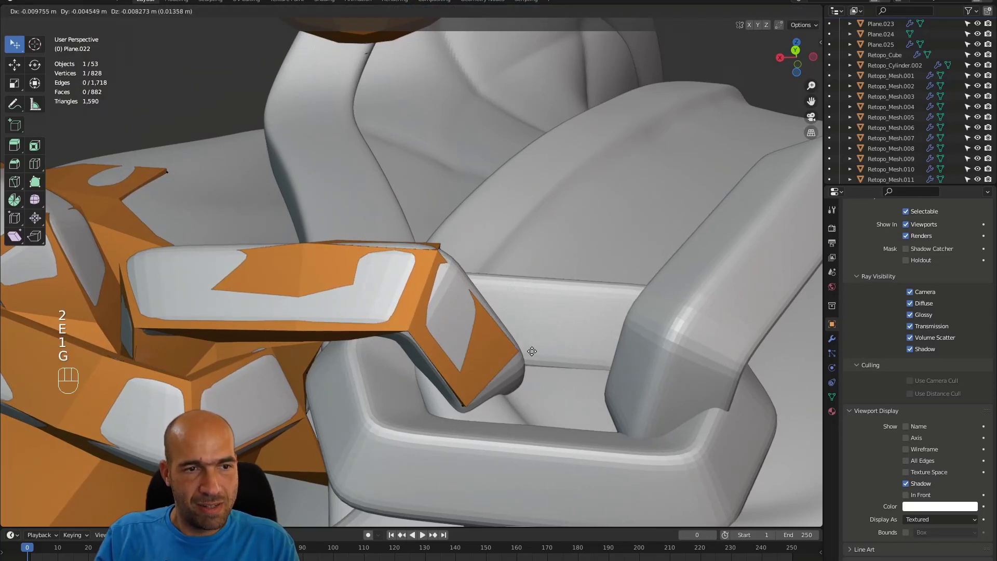
{"action": "left_click", "coordinate": [529, 349]}
Fill the top face past the crossing strap's bend and adjust the corner vertex at the strap's tip.
{"action": "left_click_drag", "start_coordinate": [529, 349], "coordinate": [430, 315], "text": "alt"}
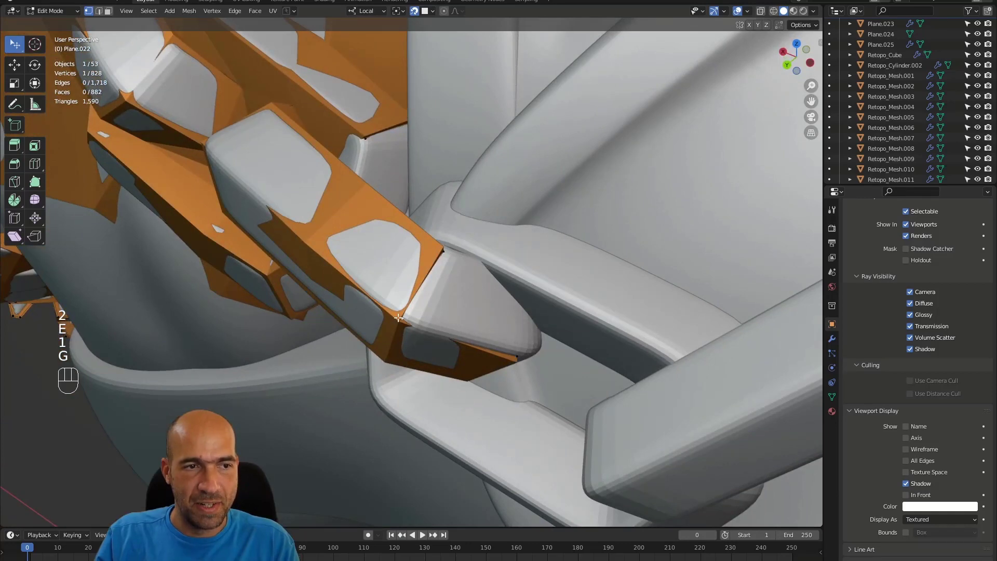
{"action": "key", "text": "f"}
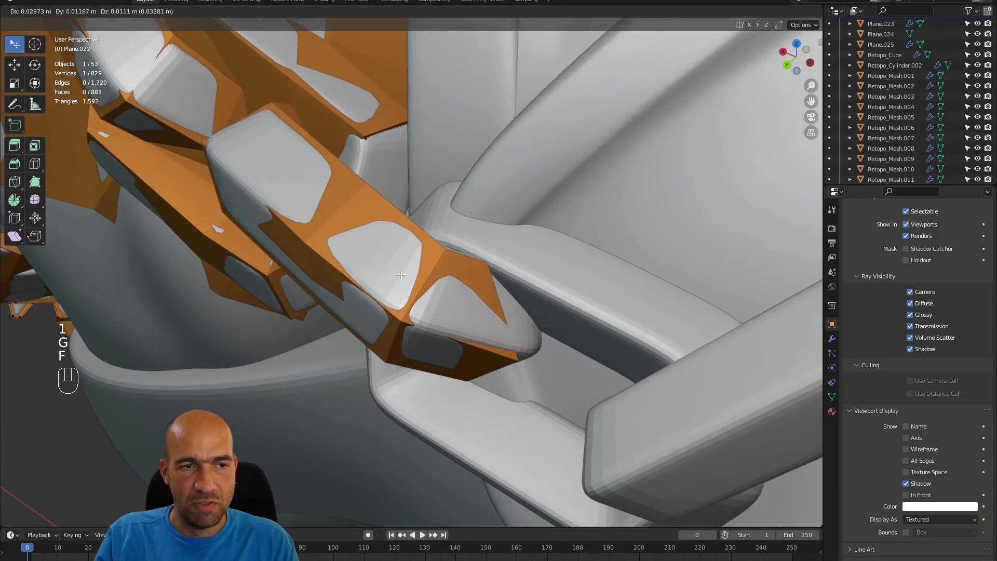
{"action": "left_click", "coordinate": [493, 322]}
{"action": "left_click_drag", "start_coordinate": [493, 322], "coordinate": [511, 332], "text": "alt"}
{"action": "key", "text": "g"}
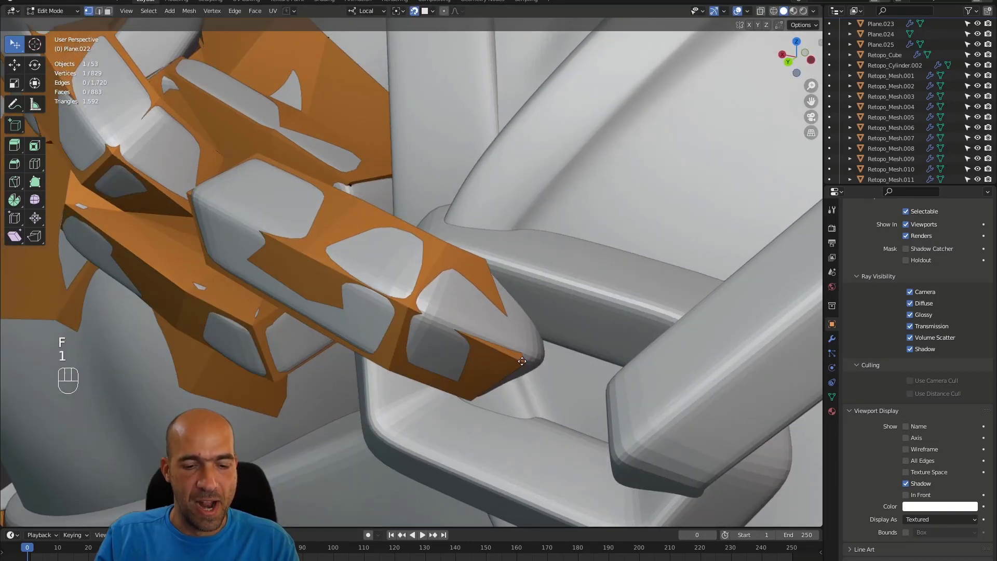
{"action": "left_click", "coordinate": [528, 353]}
{"action": "key", "text": "g"}
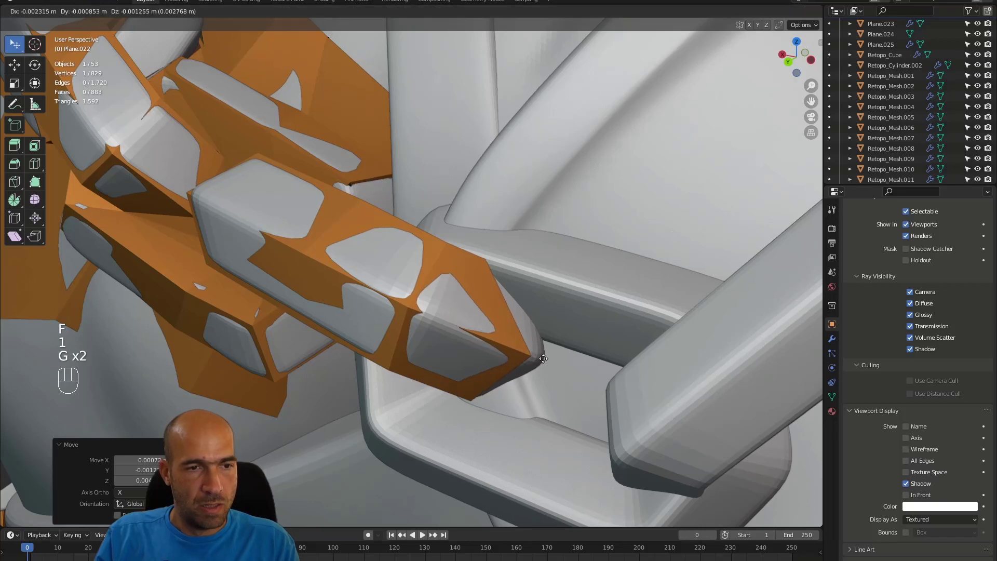
{"action": "left_click", "coordinate": [535, 363]}
Move the strap's upper-edge vertex to the overlapping strap's lower corner and fill the open gap beside the bend with a triangular face.
{"action": "mouse_move", "coordinate": [535, 363]}
{"action": "left_mouse_down", "text": "alt"}
{"action": "mouse_move", "coordinate": [546, 383]}
{"action": "mouse_move", "coordinate": [538, 374]}
{"action": "left_mouse_up", "text": "alt"}
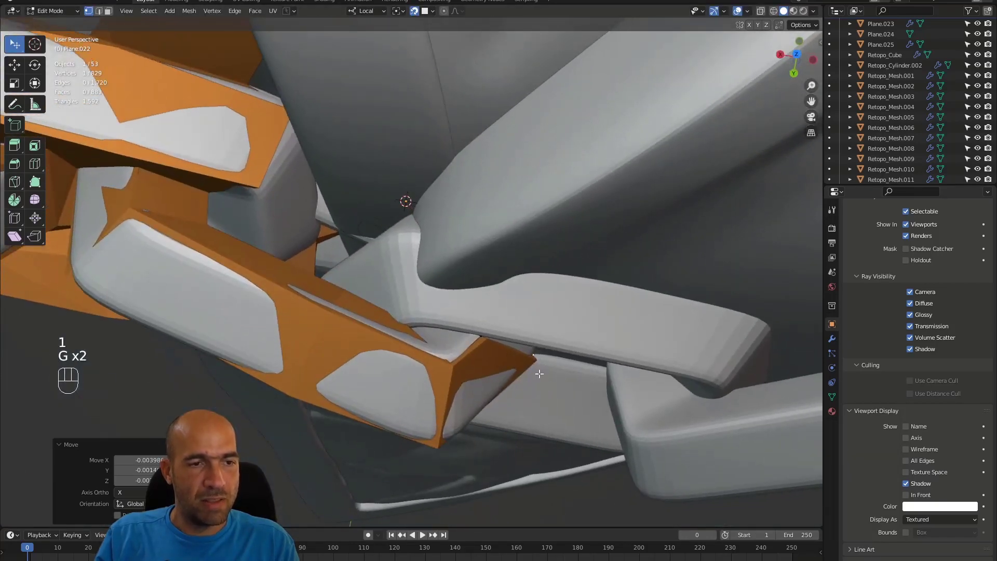
{"action": "left_click_drag", "start_coordinate": [392, 323], "coordinate": [396, 361], "text": "alt"}
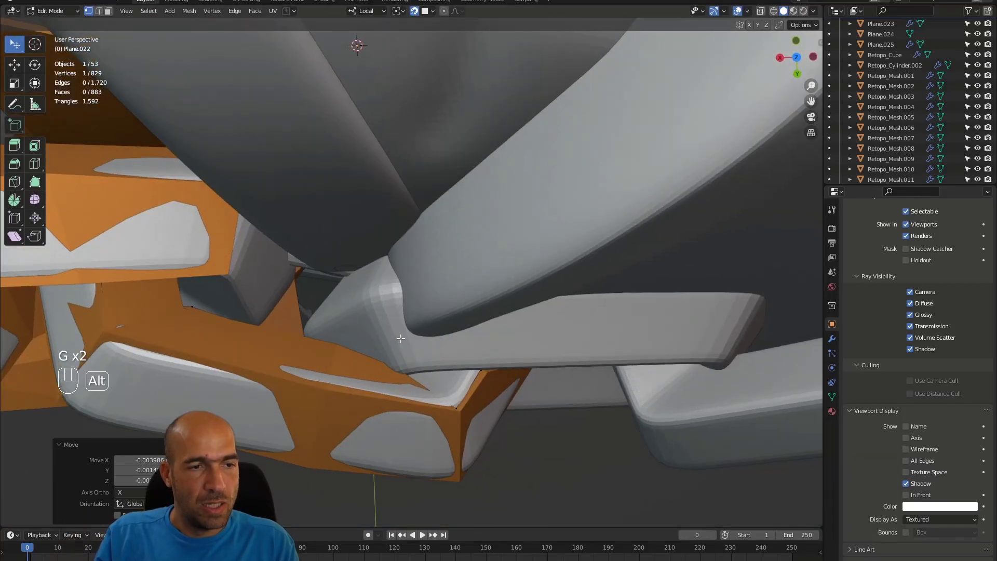
{"action": "key", "text": "1"}
{"action": "key", "text": "g"}
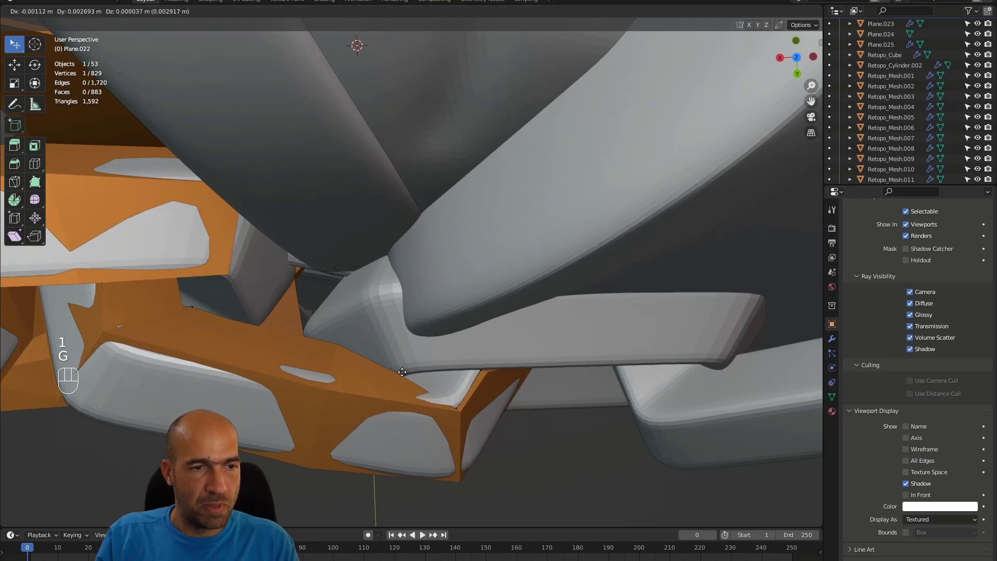
{"action": "left_click", "coordinate": [401, 370]}
{"action": "left_click_drag", "start_coordinate": [399, 372], "coordinate": [437, 370], "text": "alt"}
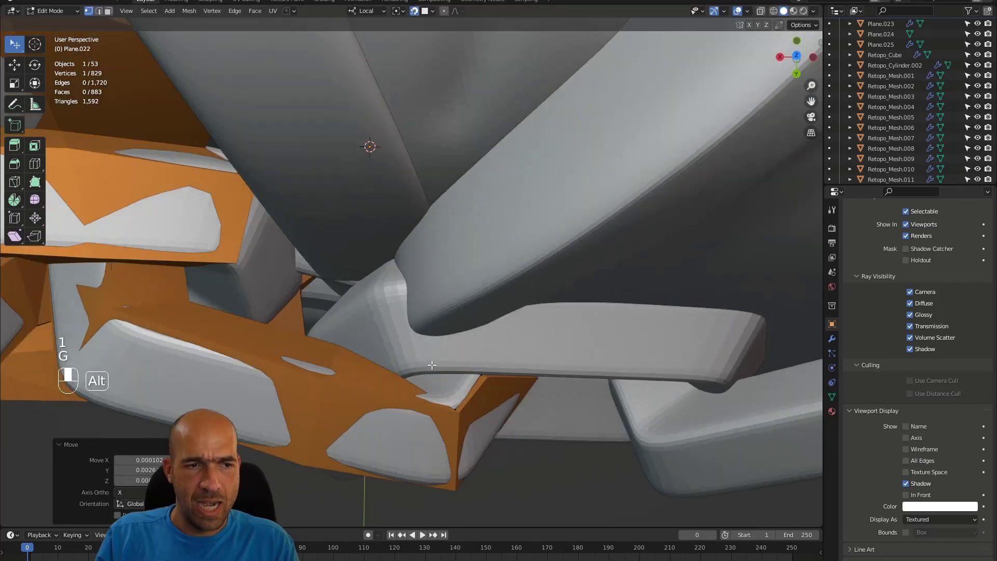
{"action": "left_click", "coordinate": [458, 411]}
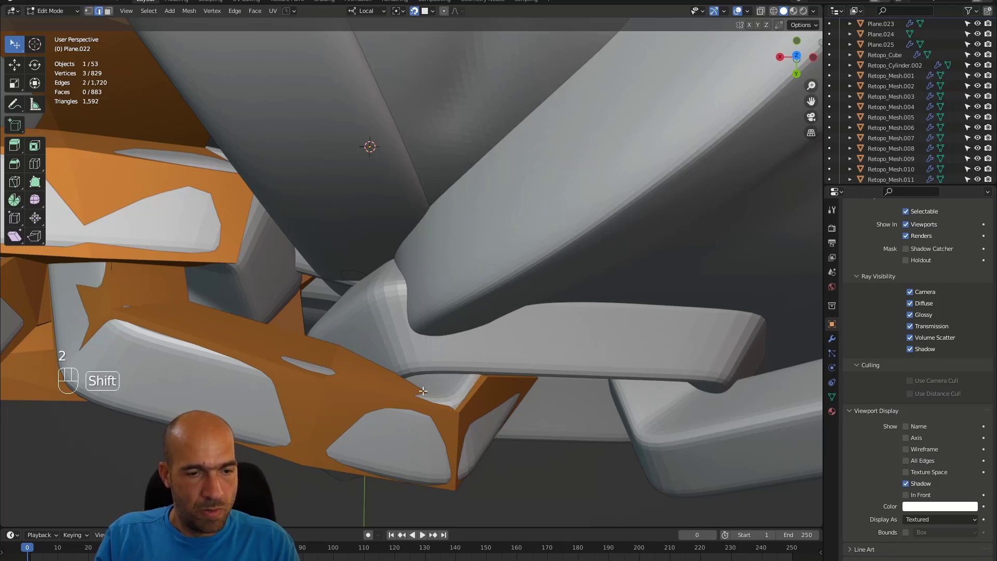
{"action": "key", "text": "f"}
Extrude the strap's upper edge up onto the overlapping strap's side and move the outer vertex down to its lower corner.
{"action": "left_click_drag", "start_coordinate": [427, 389], "coordinate": [444, 373], "text": "alt"}
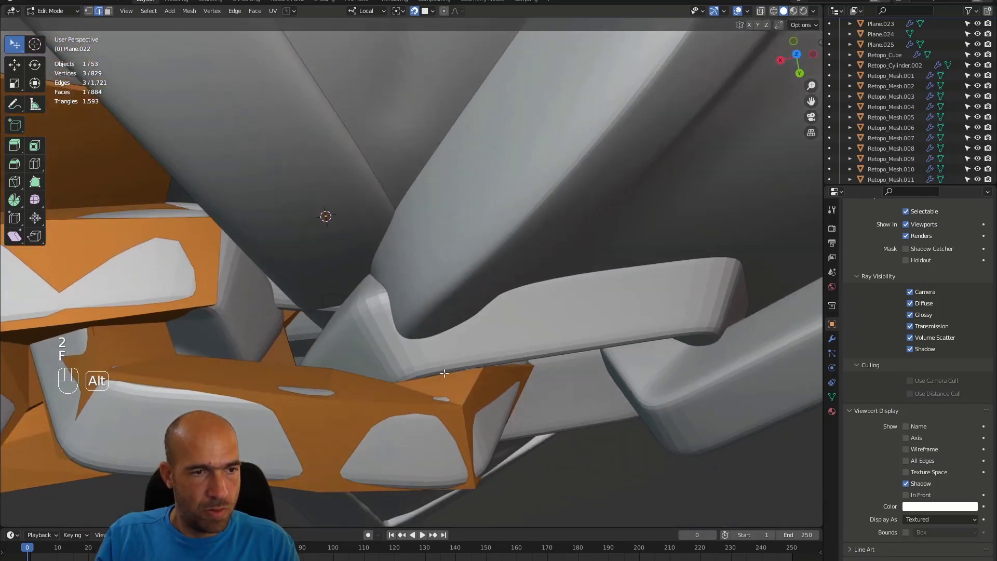
{"action": "key", "text": "1"}
{"action": "left_click", "coordinate": [370, 377]}
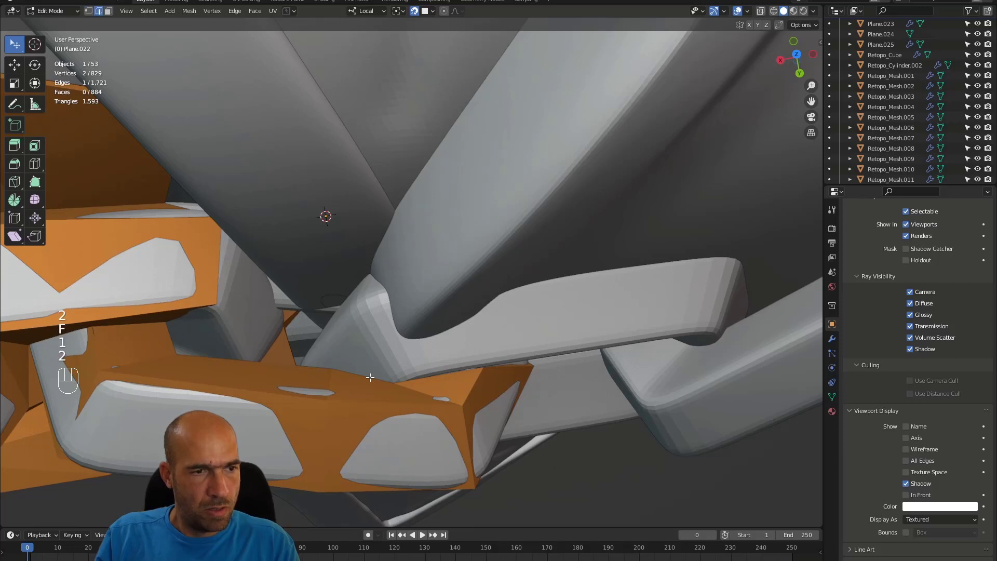
{"action": "key", "text": "e"}
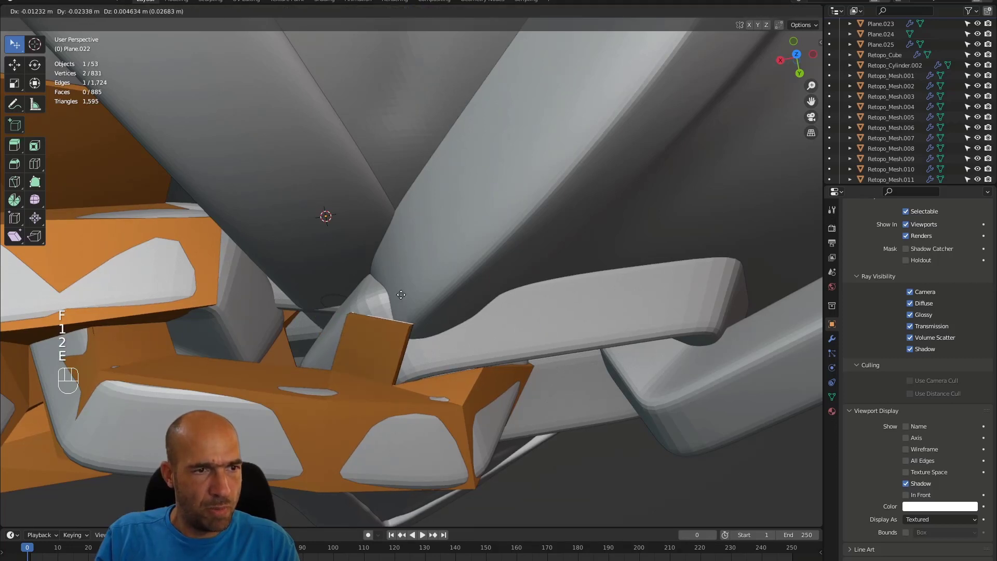
{"action": "left_click", "coordinate": [413, 302]}
{"action": "key", "text": "1"}
{"action": "left_click", "coordinate": [419, 317]}
{"action": "key", "text": "g"}
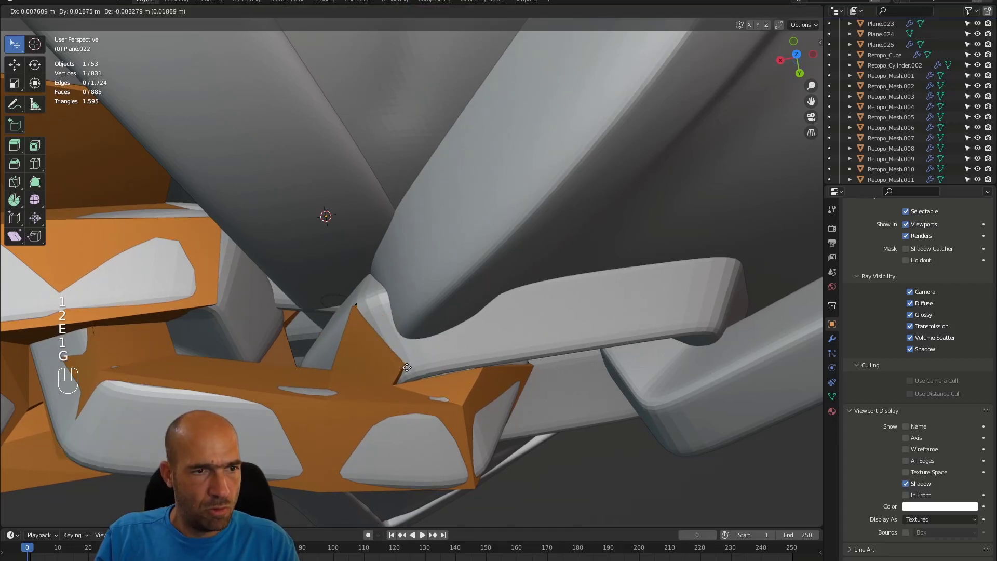
{"action": "left_click", "coordinate": [405, 370]}
Isolate the arm and strap retopology mesh to examine its overall shape, and view it again on the full character.
{"action": "left_click_drag", "start_coordinate": [405, 366], "coordinate": [455, 311], "text": "alt"}
{"action": "middle_click_drag", "start_coordinate": [455, 312], "coordinate": [478, 300], "text": "ctrl+alt"}
{"action": "left_click_drag", "start_coordinate": [478, 300], "coordinate": [575, 296], "text": "alt"}
{"action": "key", "text": "KP_Divide"}
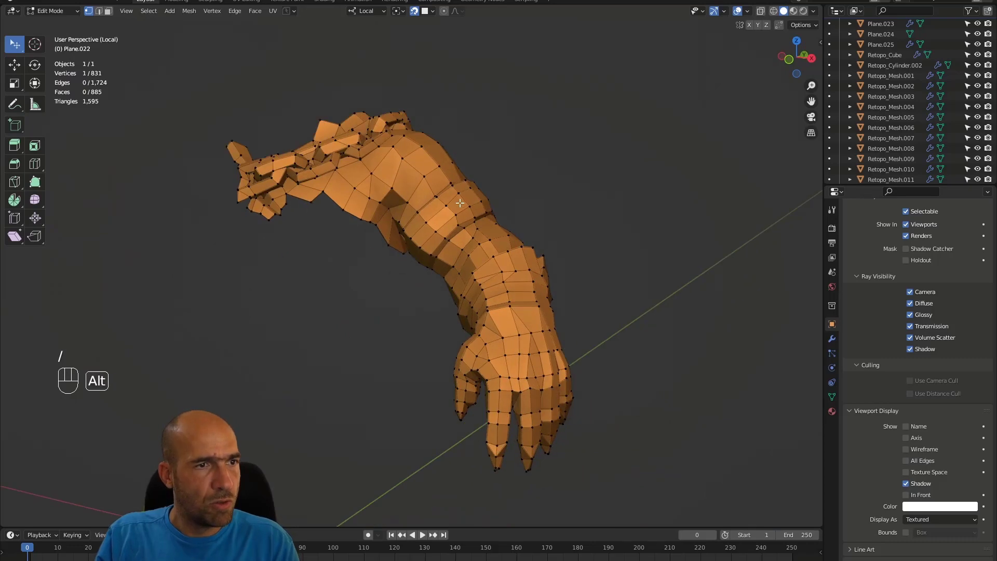
{"action": "mouse_move", "coordinate": [457, 205]}
{"action": "left_mouse_down", "text": "alt"}
{"action": "mouse_move", "coordinate": [279, 213]}
{"action": "mouse_move", "coordinate": [341, 205]}
{"action": "mouse_move", "coordinate": [457, 212]}
{"action": "mouse_move", "coordinate": [452, 201]}
{"action": "mouse_move", "coordinate": [492, 286]}
{"action": "mouse_move", "coordinate": [456, 285]}
{"action": "mouse_move", "coordinate": [510, 266]}
{"action": "mouse_move", "coordinate": [467, 341]}
{"action": "mouse_move", "coordinate": [394, 261]}
{"action": "mouse_move", "coordinate": [414, 208]}
{"action": "mouse_move", "coordinate": [441, 213]}
{"action": "left_mouse_up", "text": "alt"}
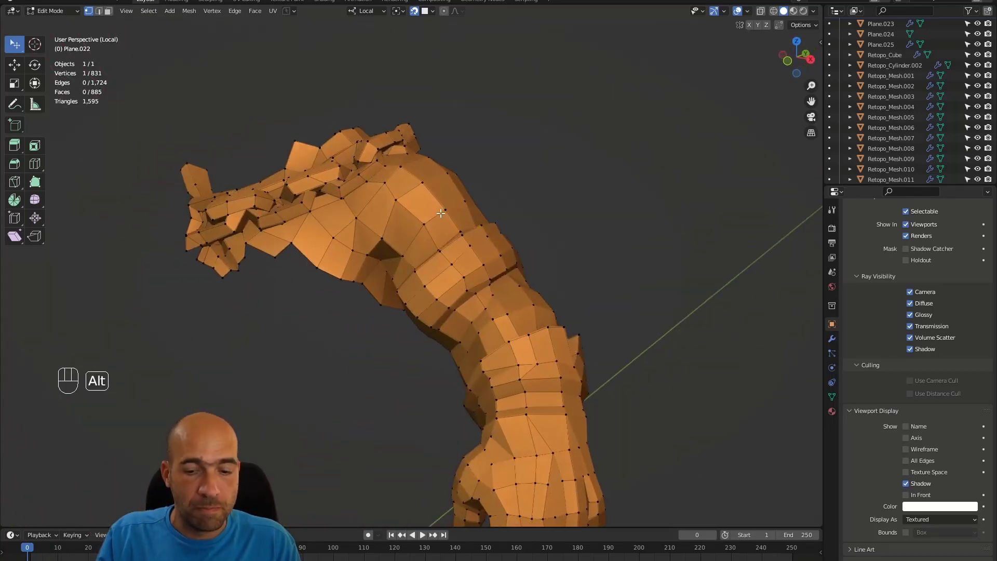
{"action": "key", "text": "KP_Divide"}
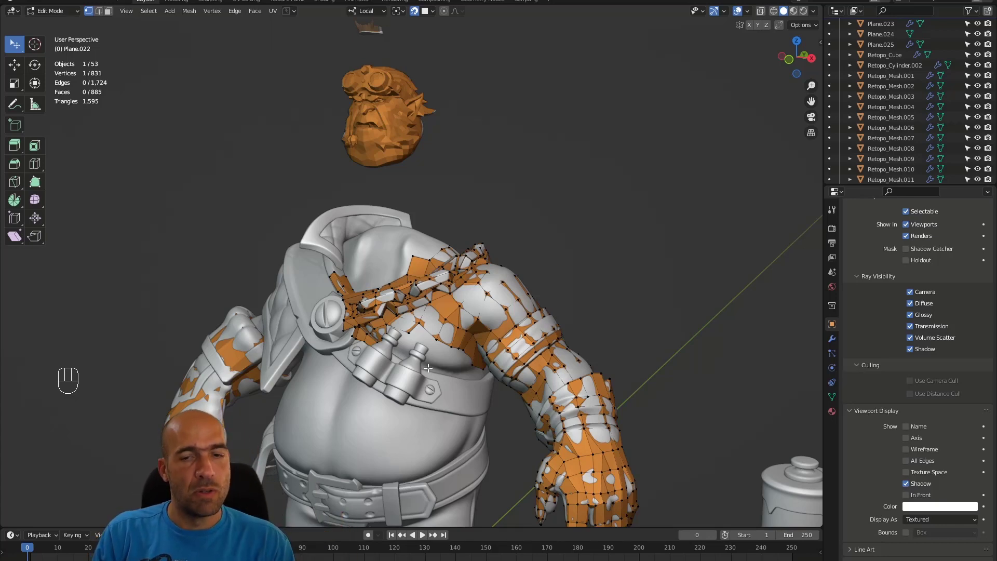
{"action": "left_click_drag", "start_coordinate": [636, 331], "coordinate": [625, 314], "text": "alt"}
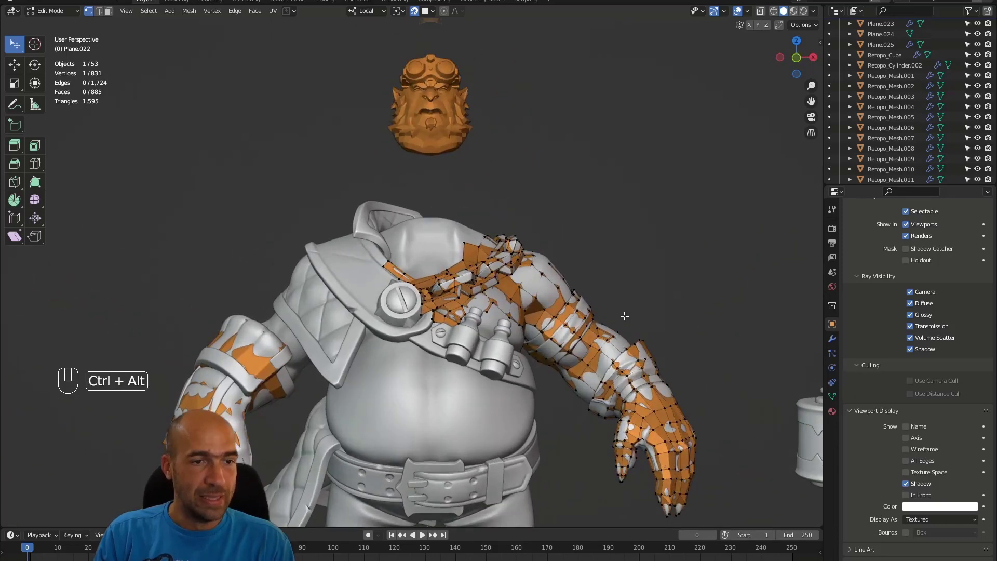